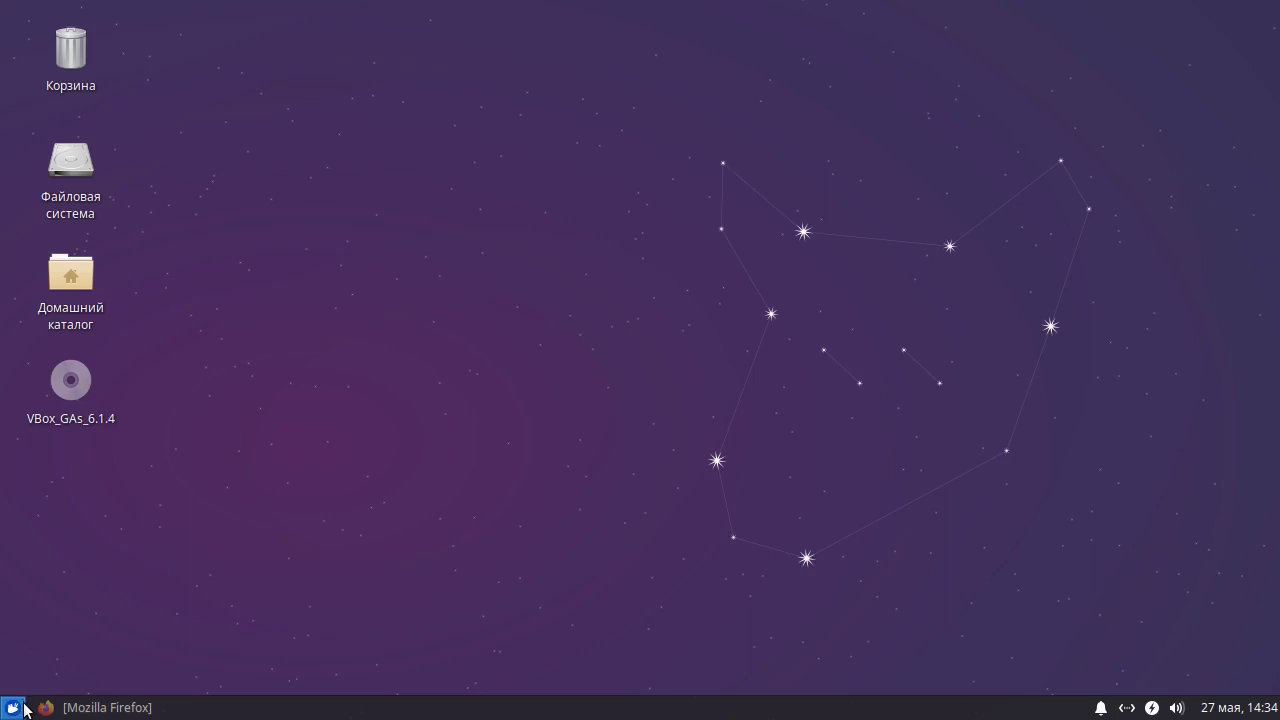
Open a maximized terminal, change into WORK and list its contents
left_click(24, 706)
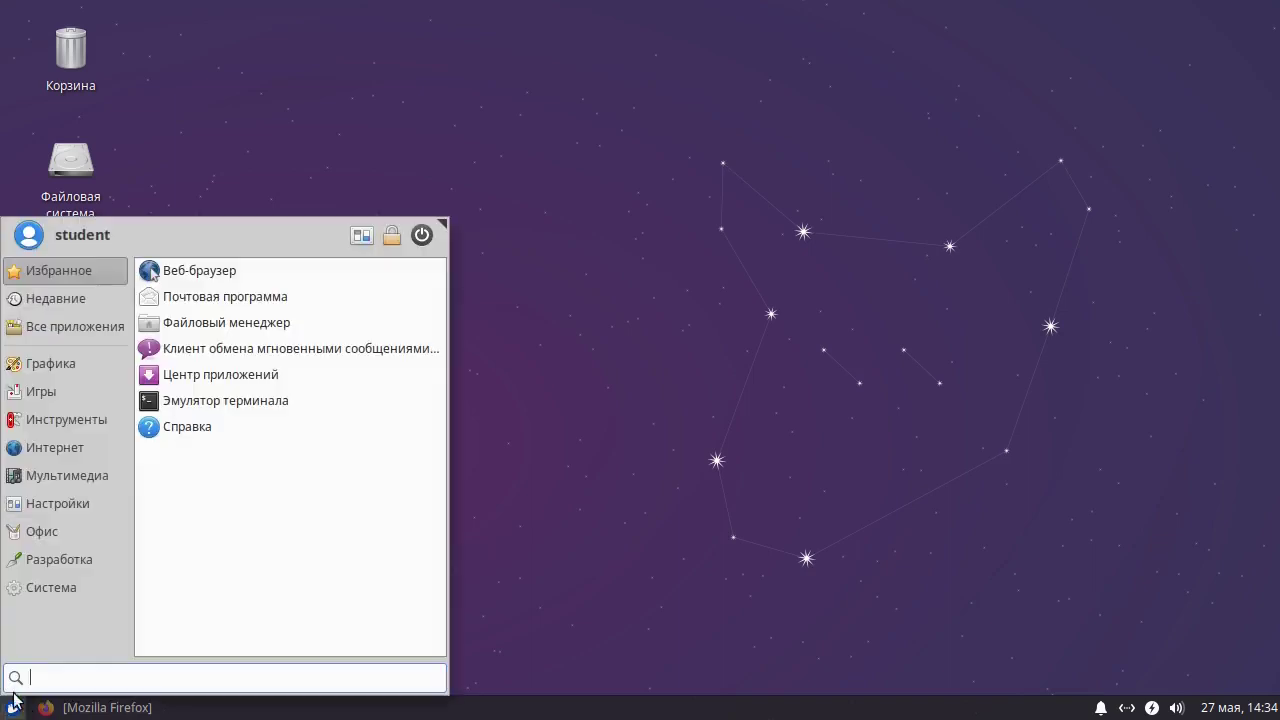
left_click(329, 403)
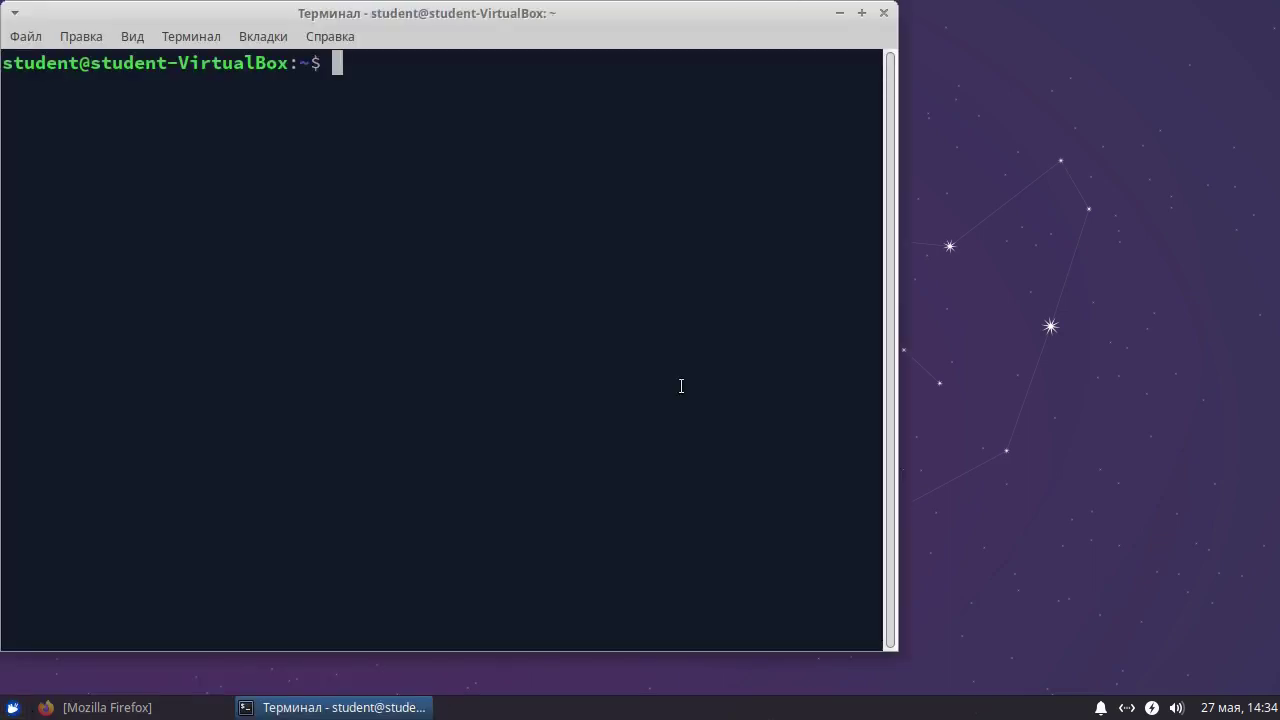
left_click(862, 14)
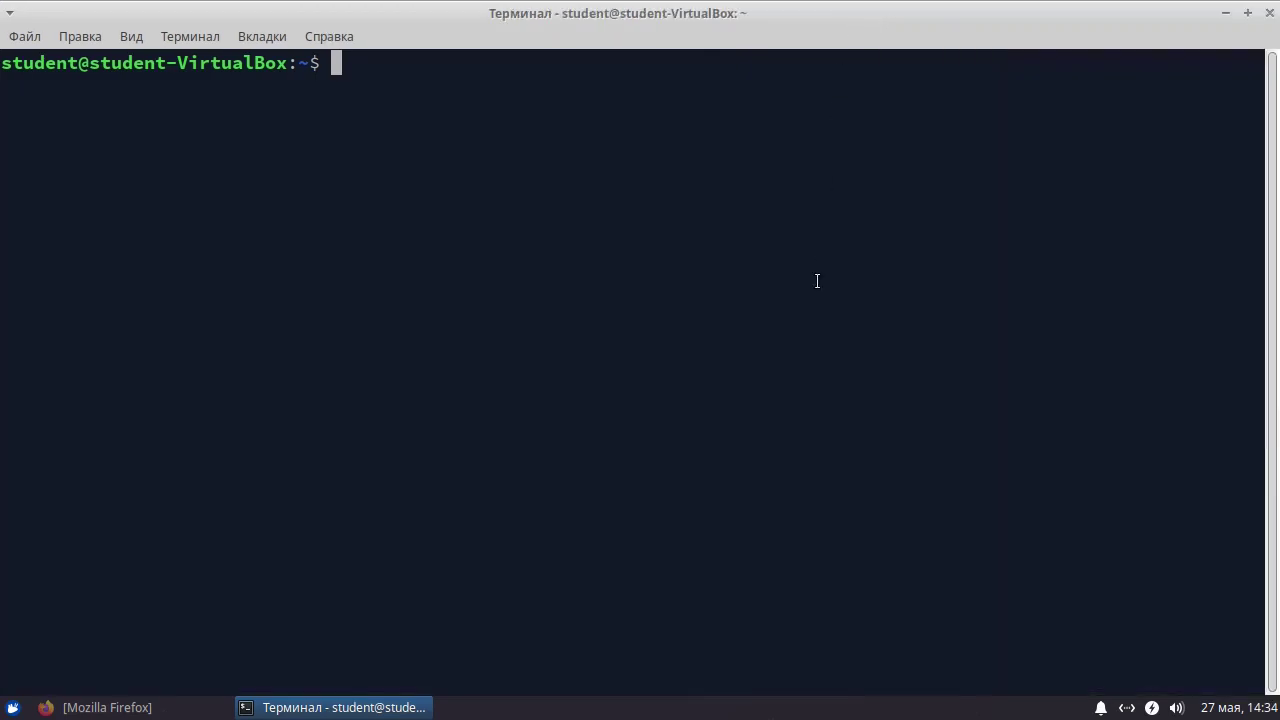
type("cd WOR")
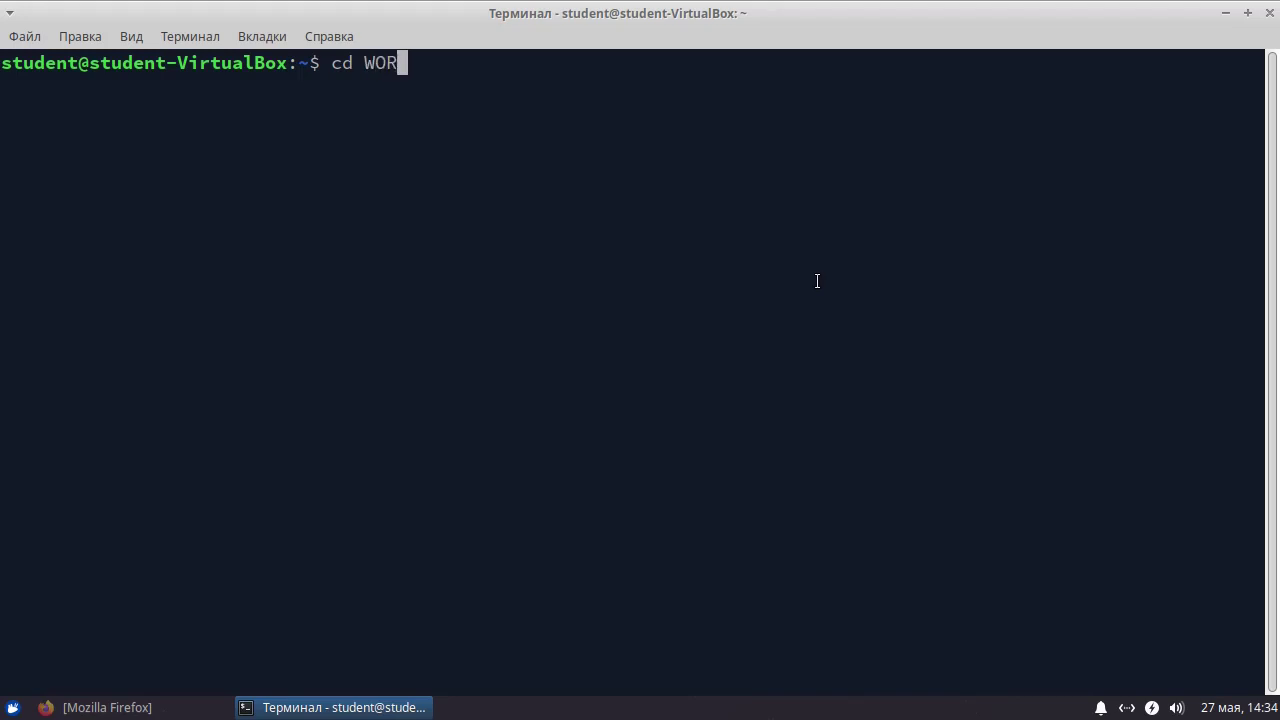
type("K")
key("Return")
type("ls -al")
key("Return")
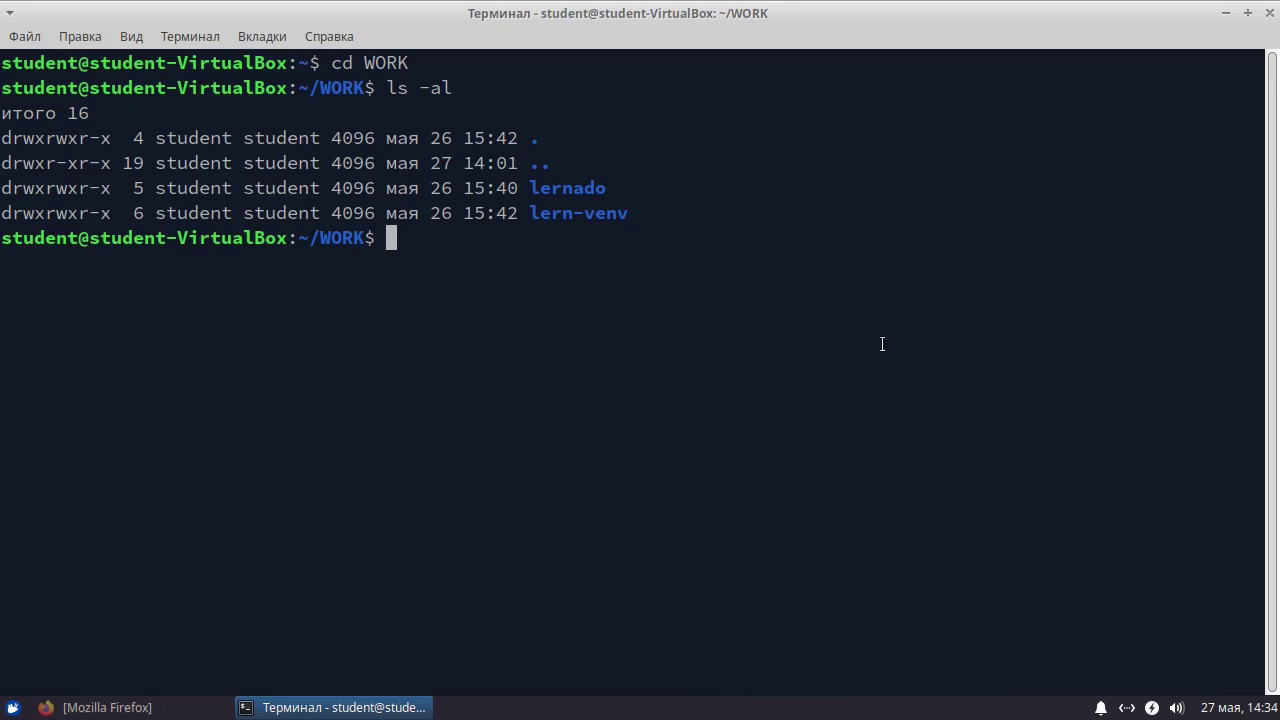
Activate the lern-venv virtual environment with source lern-venv/bin/activate
type("source ")
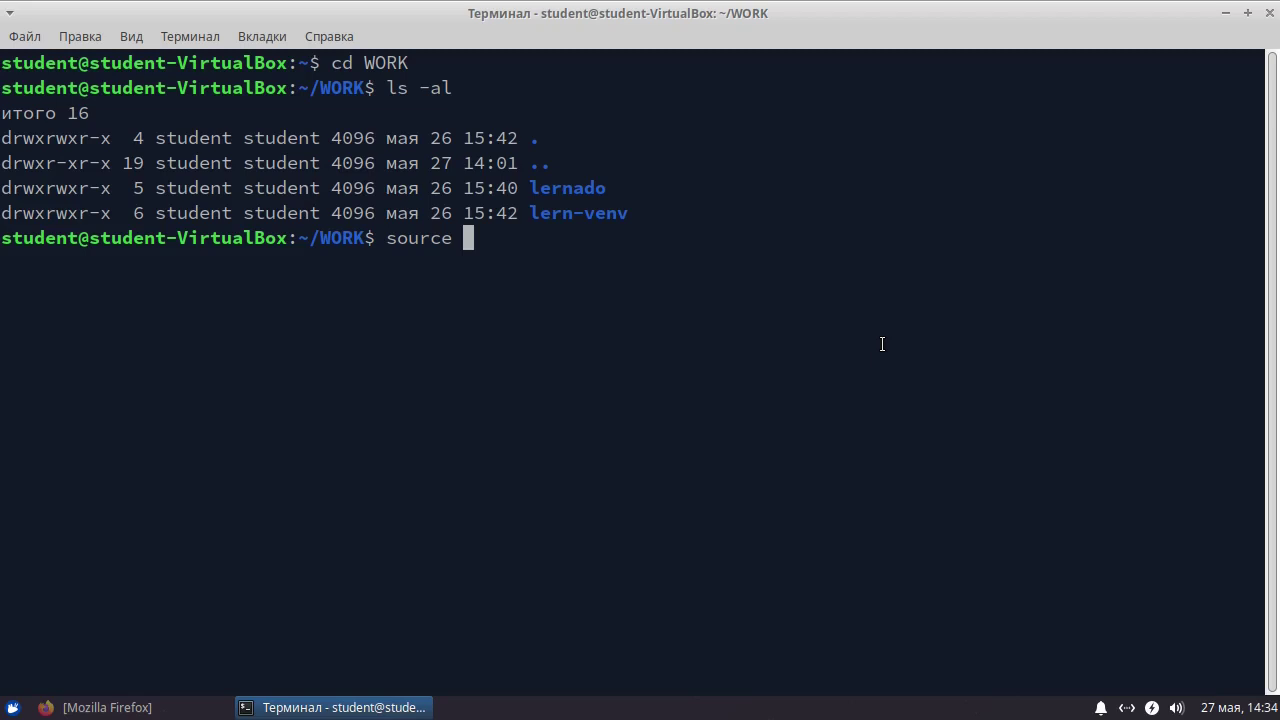
type("lern-venv")
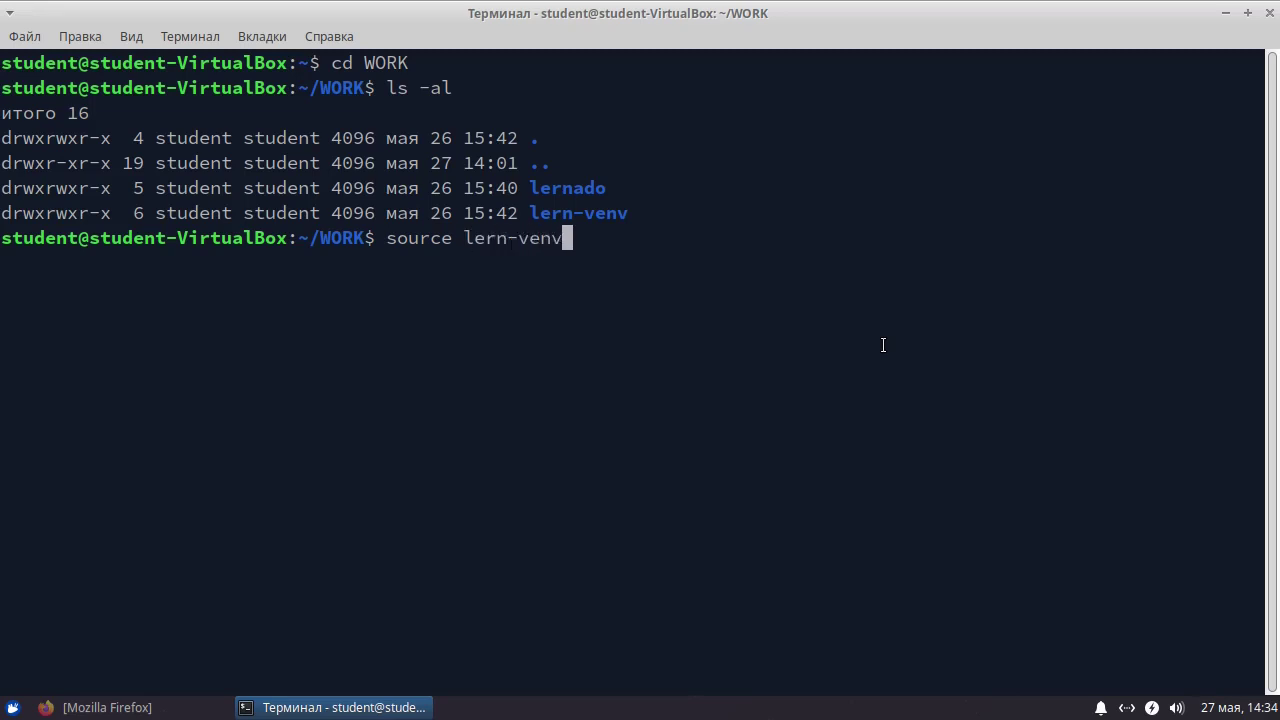
type("/bi")
key("Tab")
type("a")
key("Tab")
key("Return")
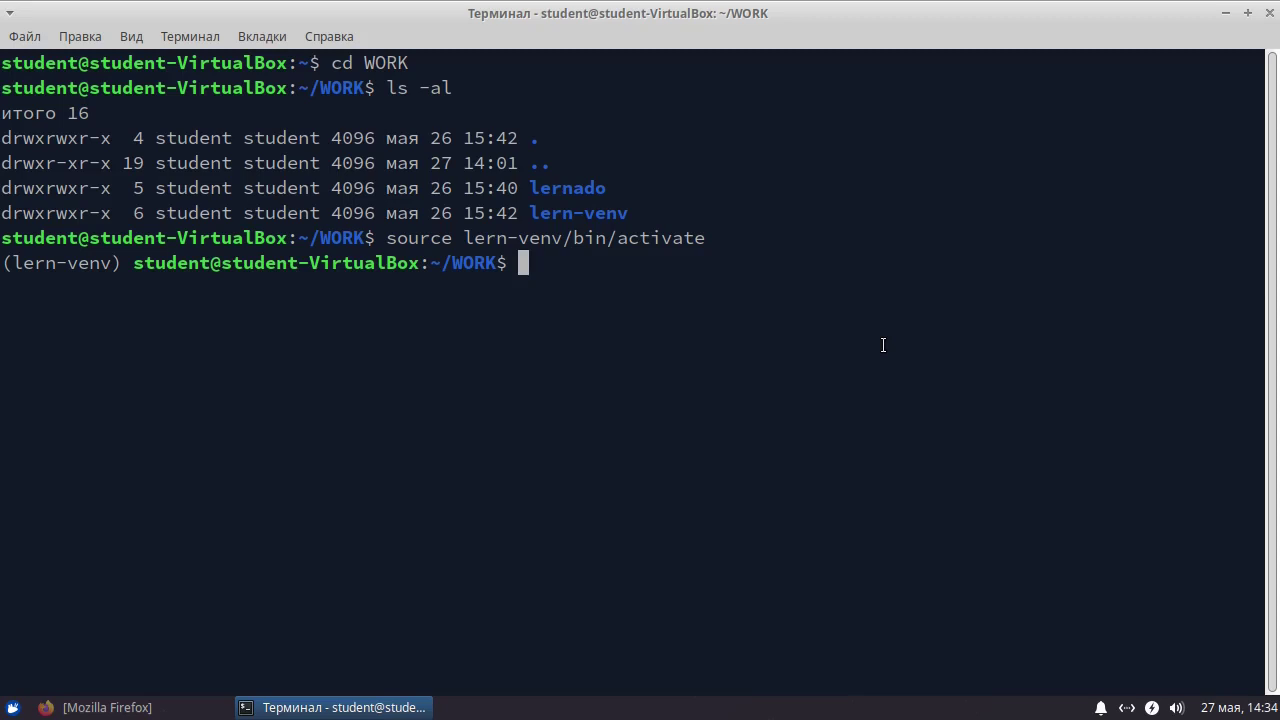
Move into the lernado/SITE folder
type("cd ler")
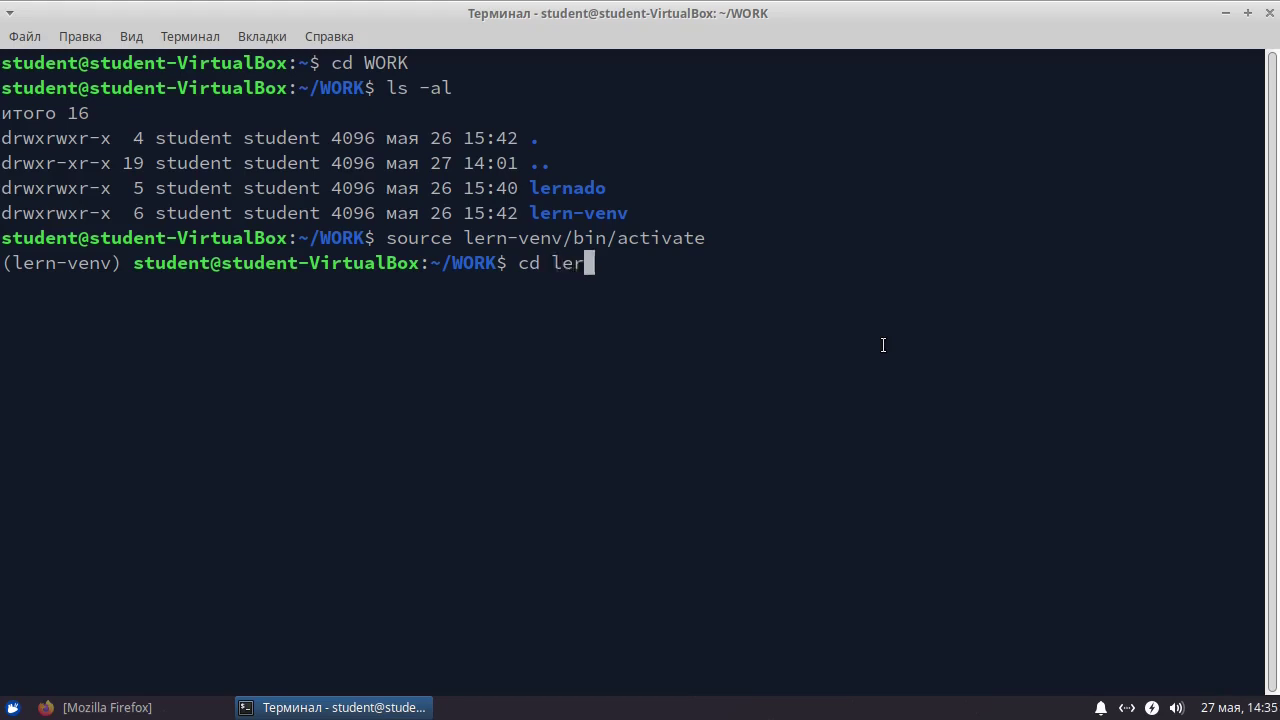
type("na")
key("Tab")
type("SITE/")
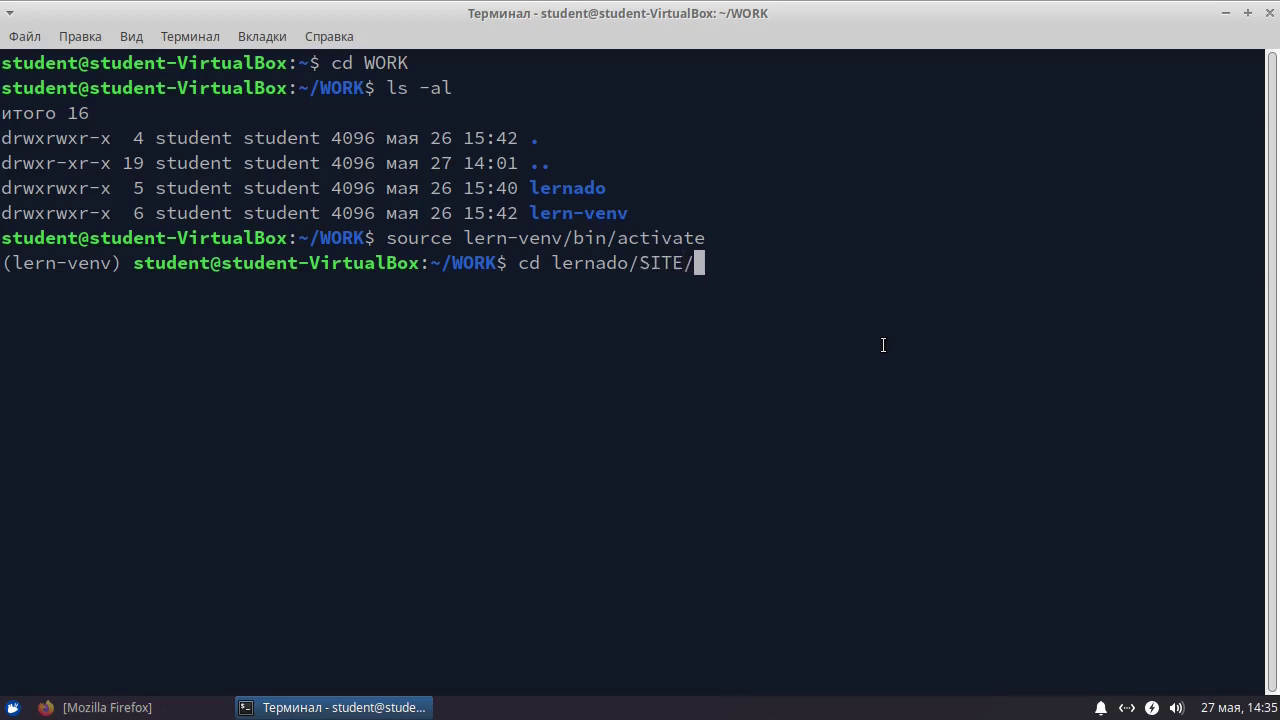
type("dj")
key("Tab")
key("BackSpace")
key("BackSpace")
key("BackSpace")
key("BackSpace")
key("BackSpace")
key("BackSpace")
key("BackSpace")
key("Return")
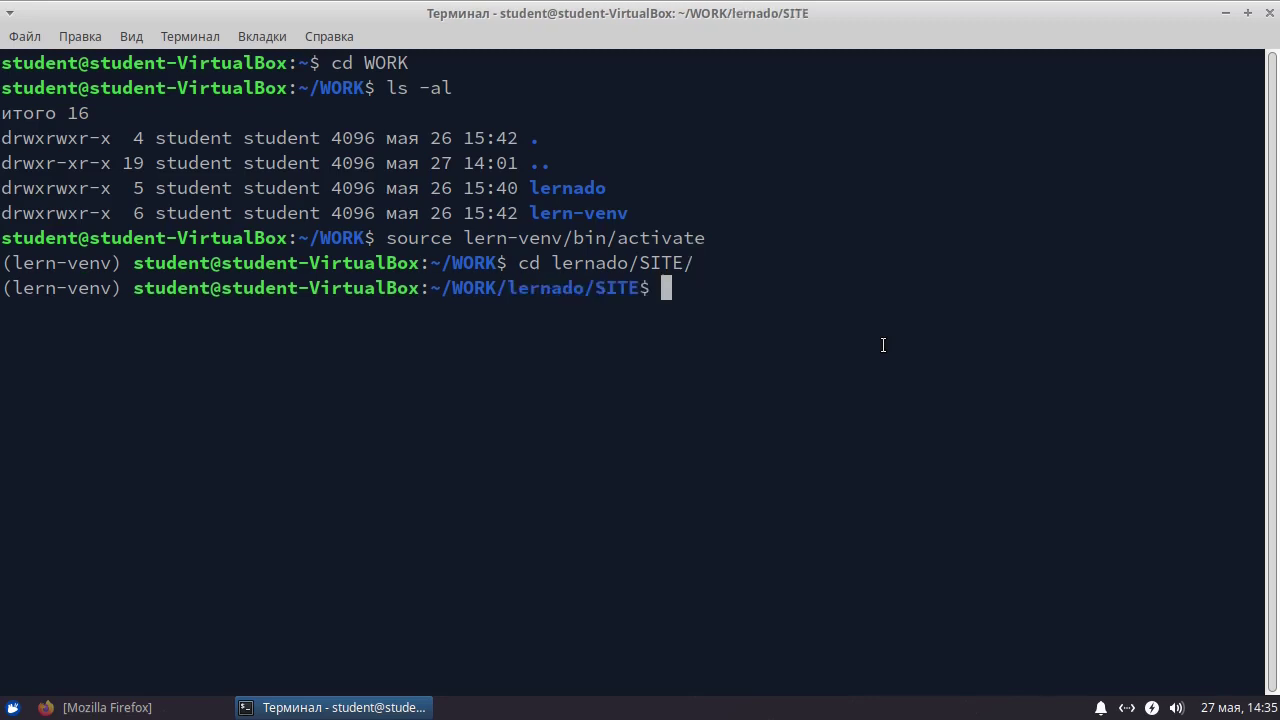
List the SITE folder, then move into django and list its contents
type("ls -al")
key("Return")
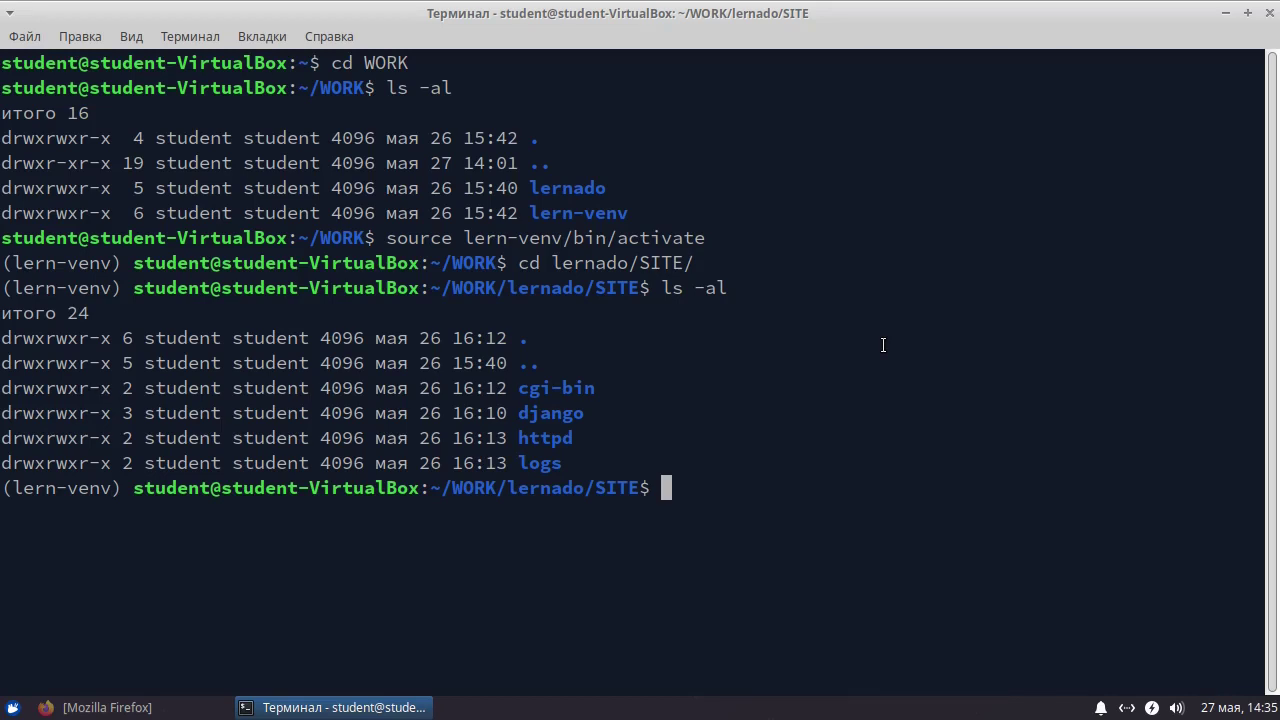
type("cd dja")
key("Tab")
key("Return")
type("ls -al")
key("Return")
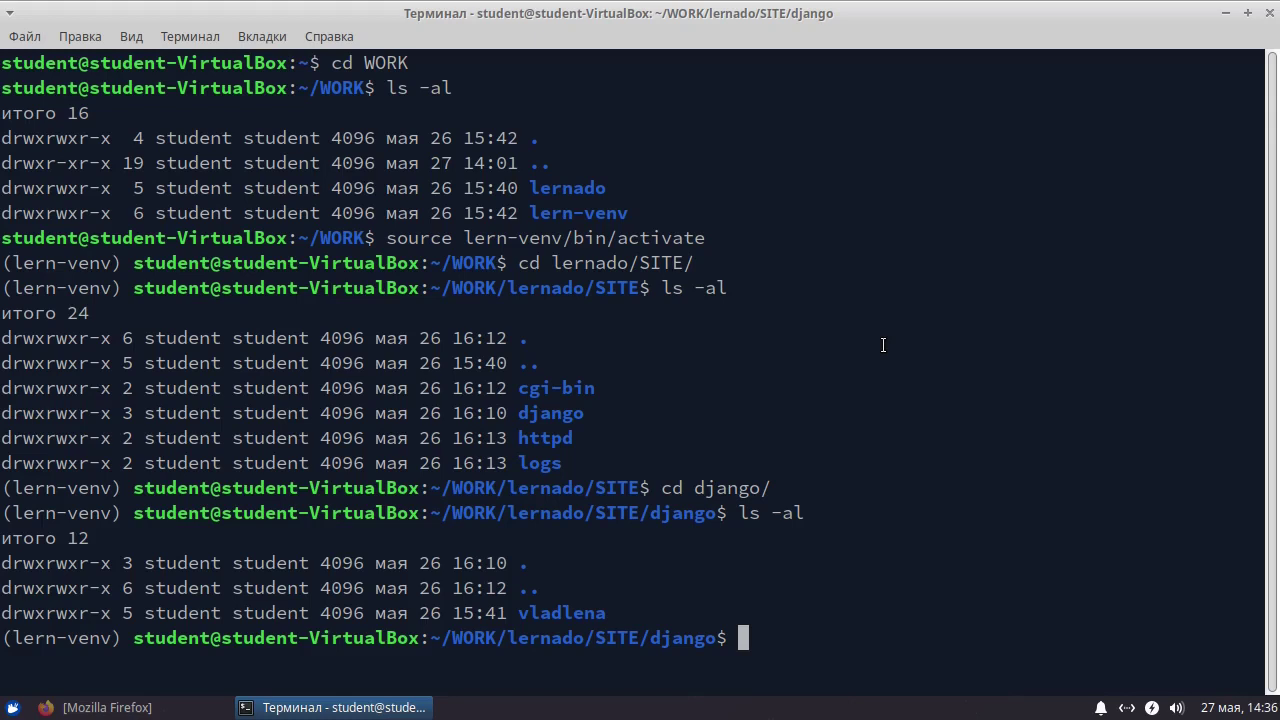
Enter the vladlena project and run python3 manage.py runserver
type("cd vlad")
key("Tab")
key("Return")
type("ls -al")
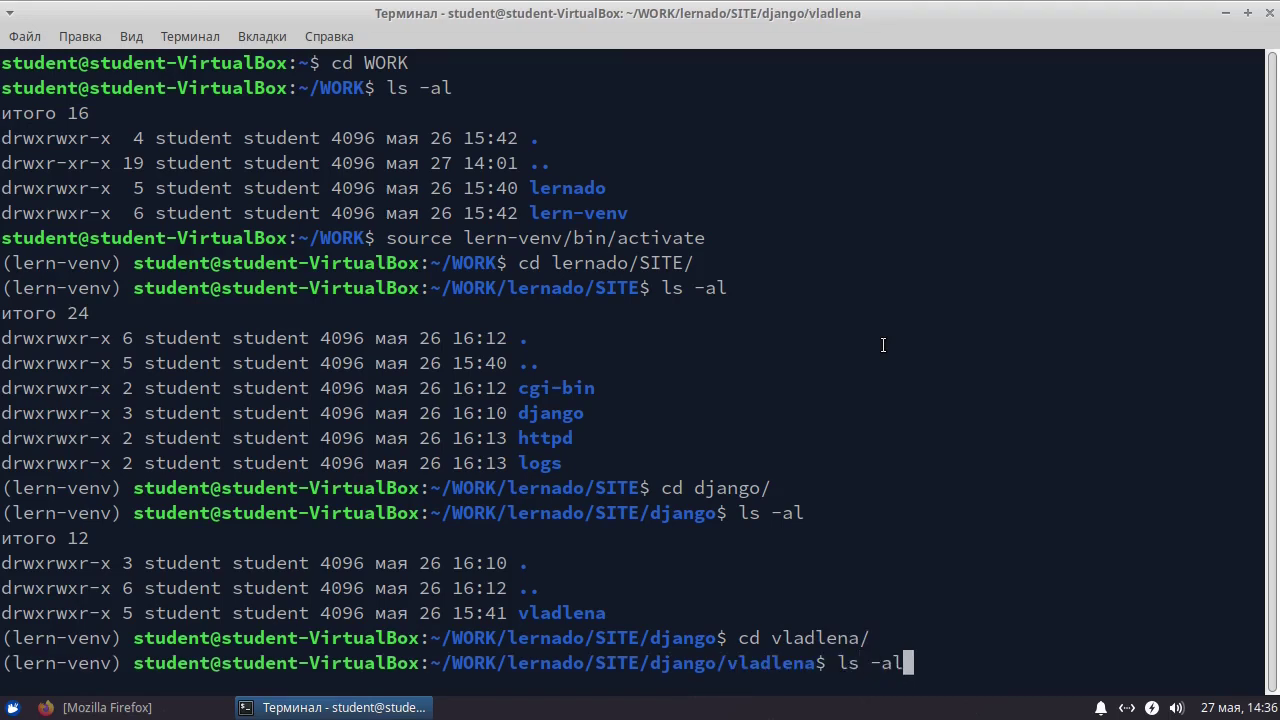
key("Return")
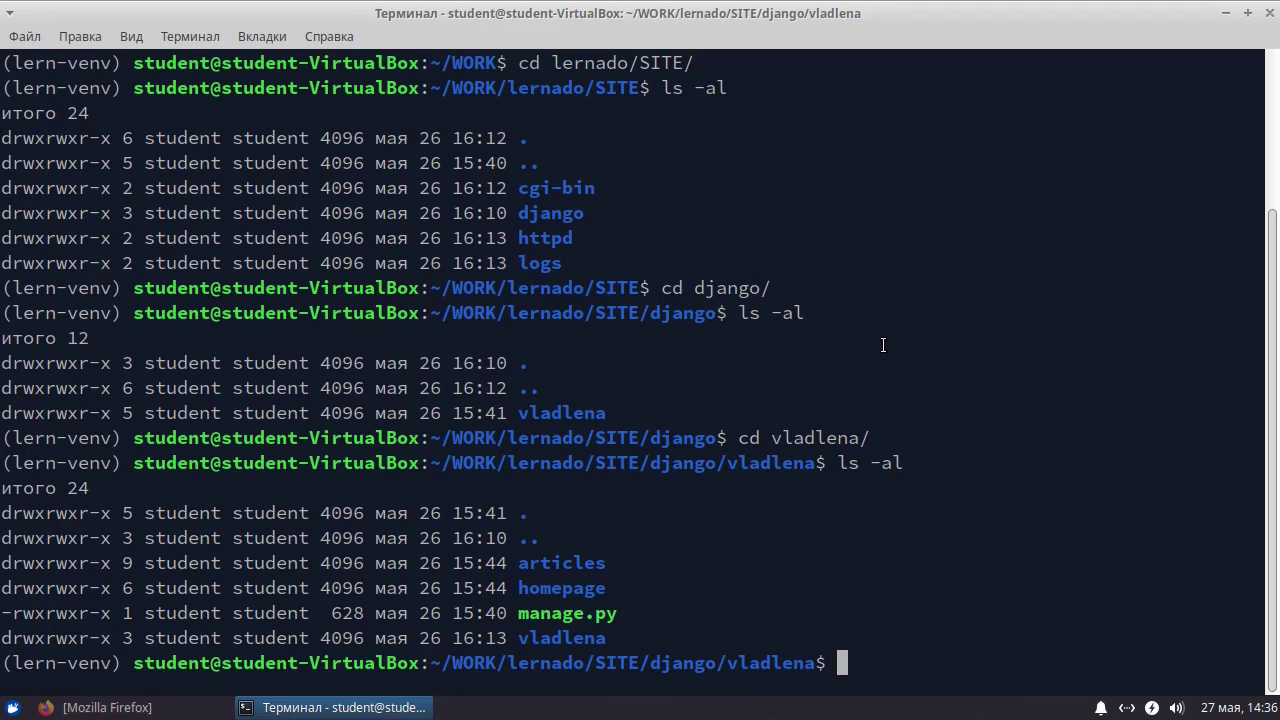
type("python")
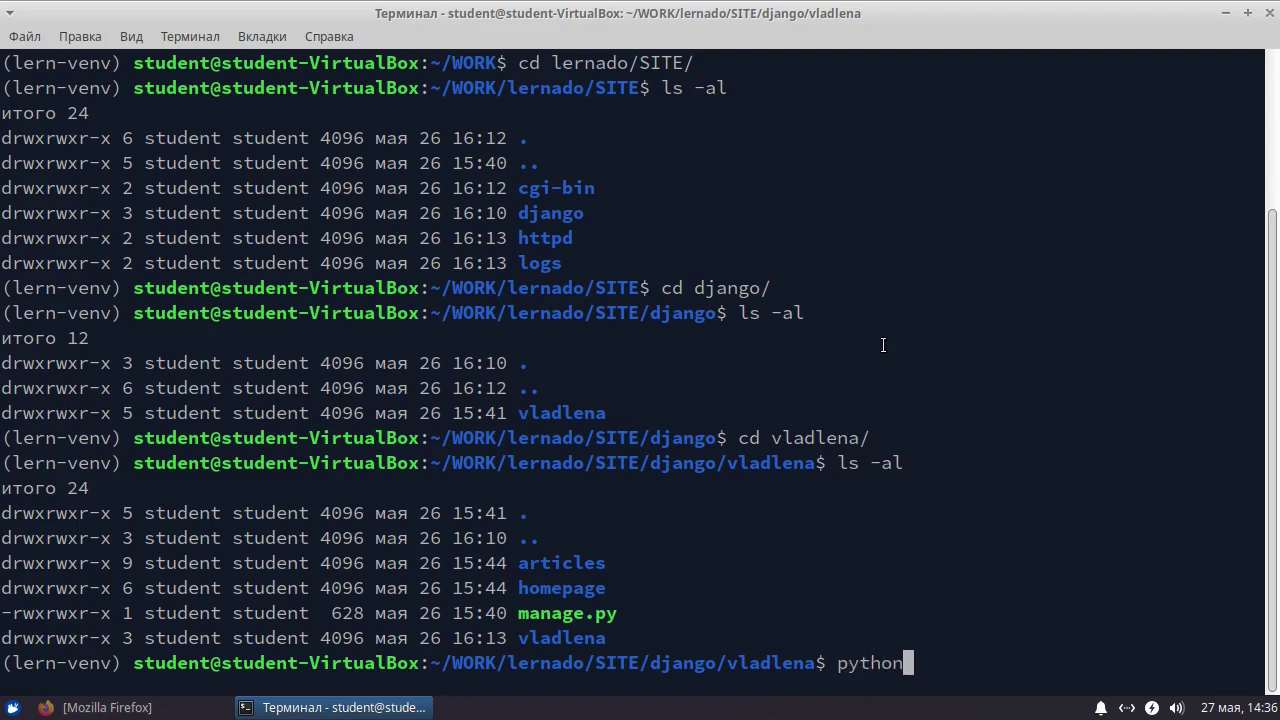
type("3 manage.py")
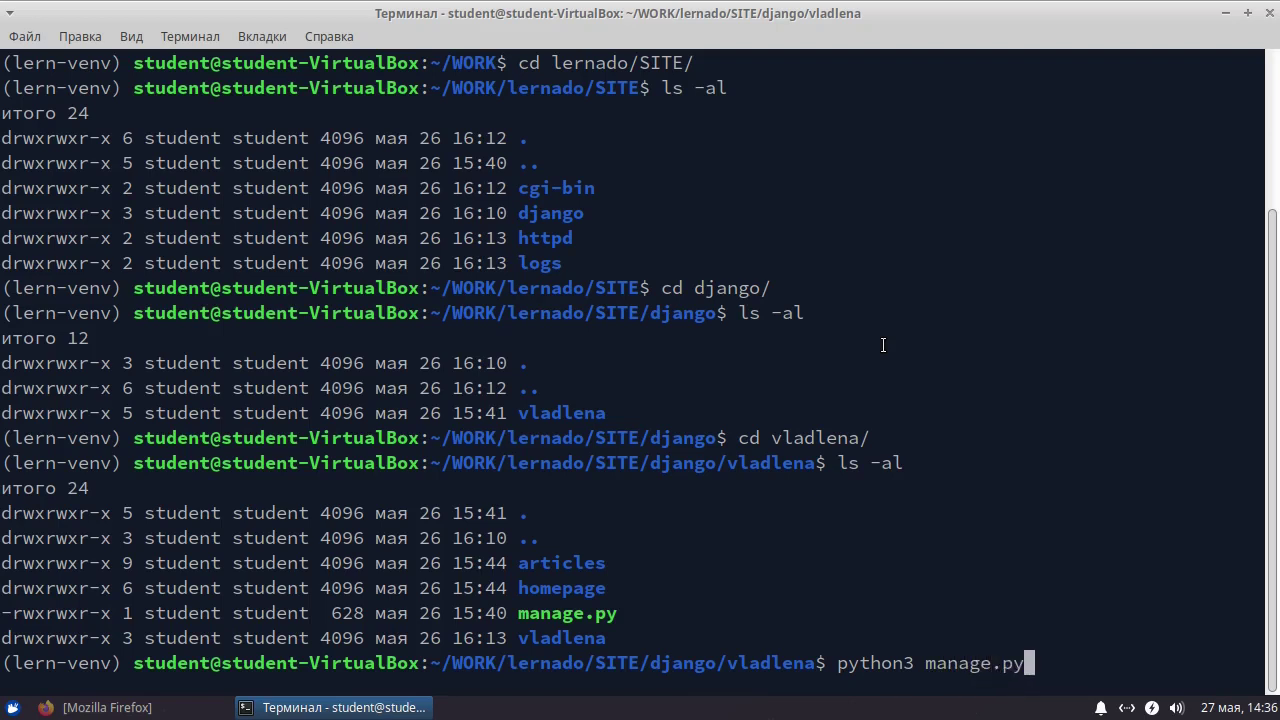
type(" runserver")
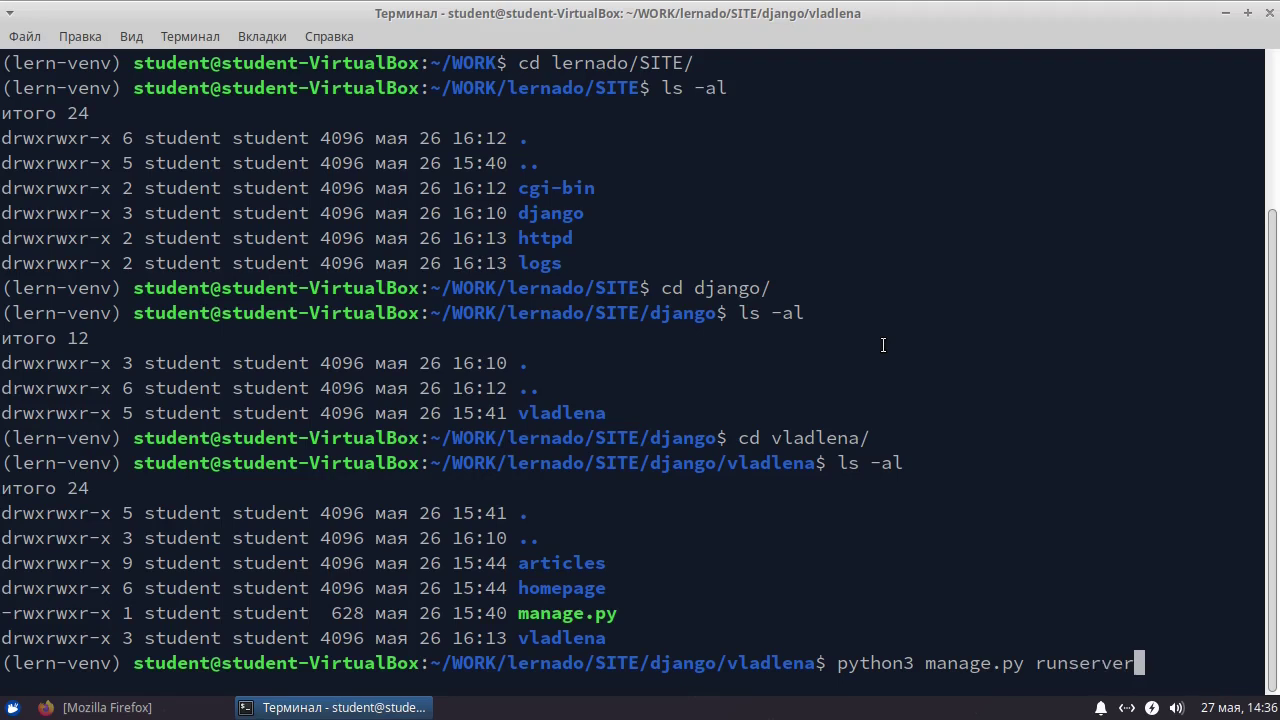
key("Return")
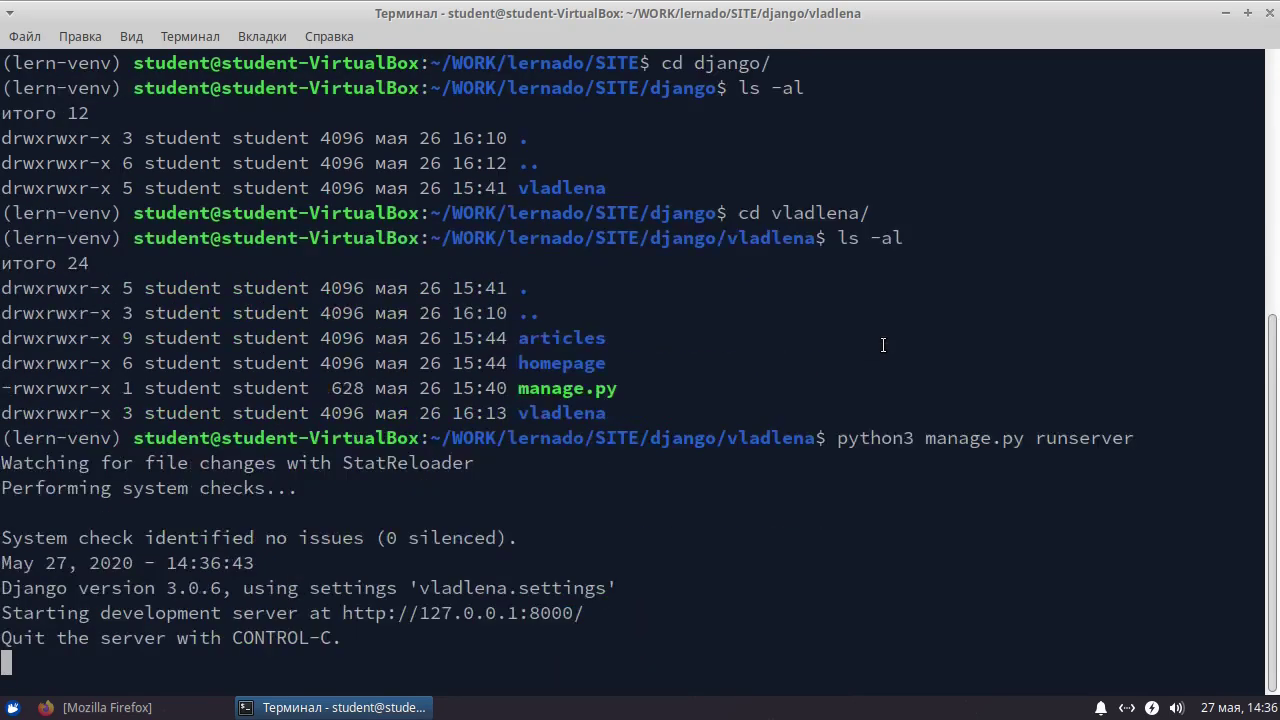
Load localhost:8000 in Firefox to view the lernado.ru site
left_click(119, 708)
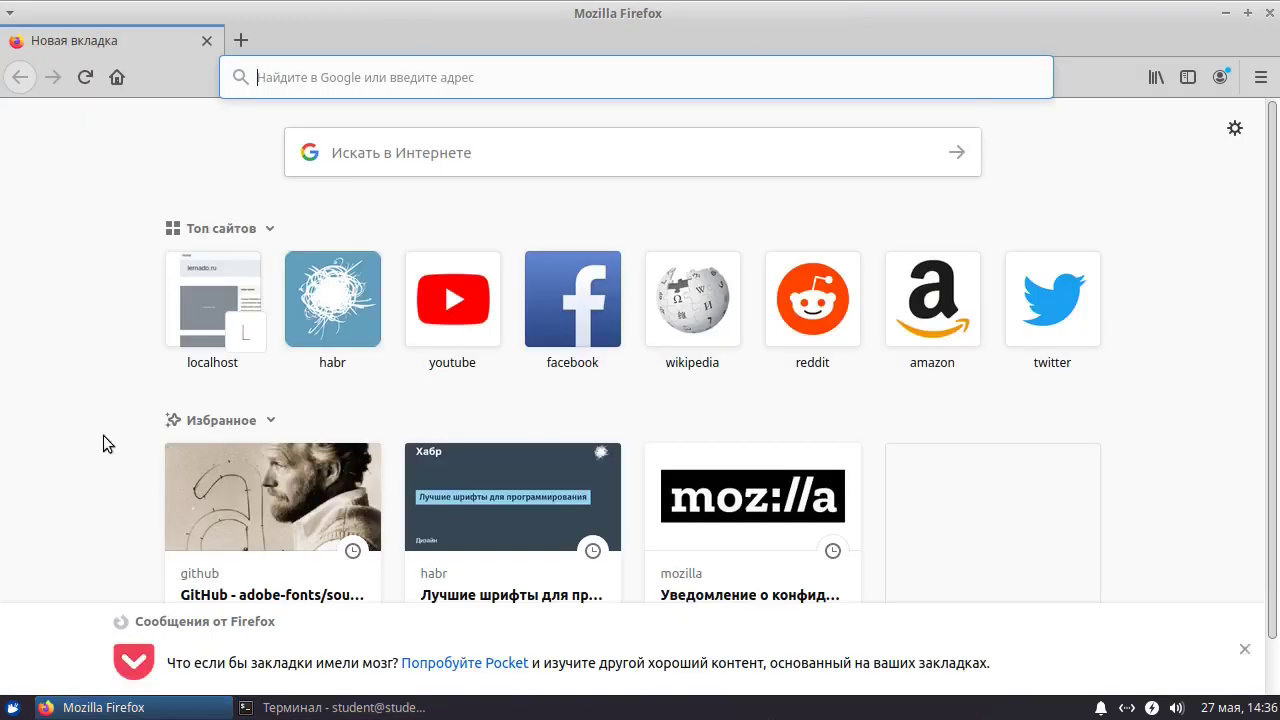
left_click(416, 78)
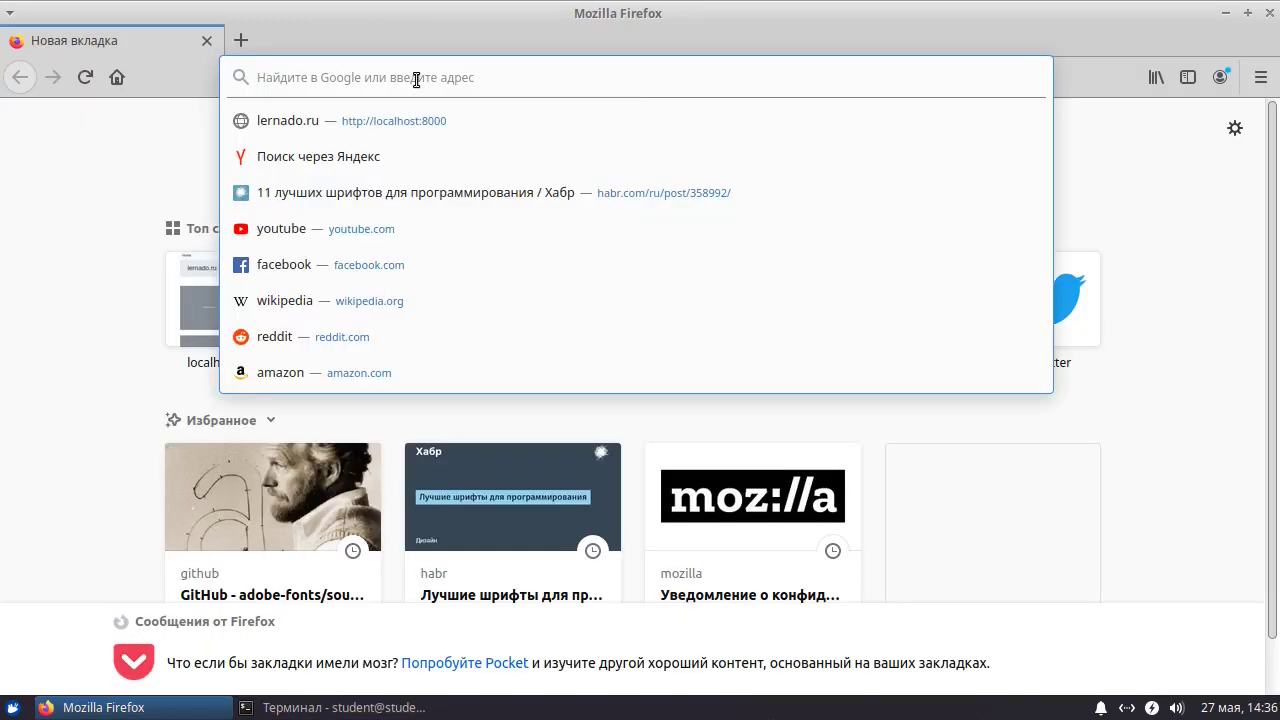
type("localhost")
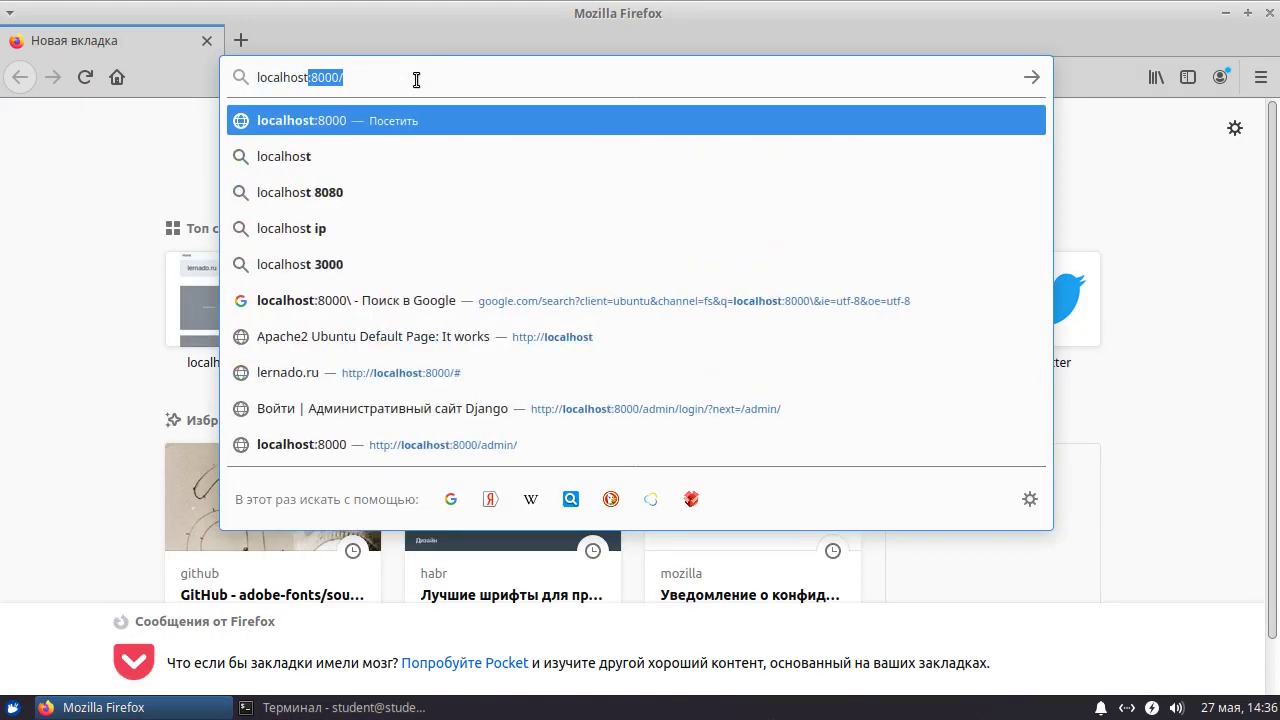
type(":")
key("BackSpace")
type("8000")
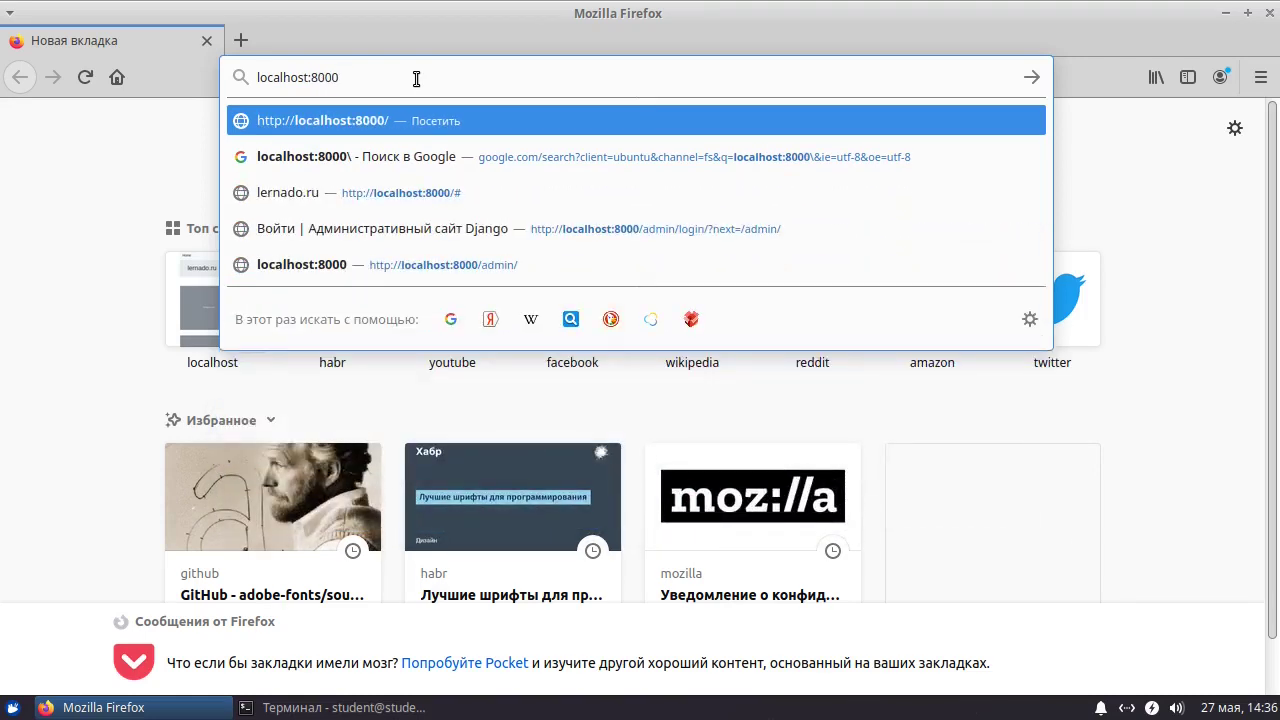
key("Return")
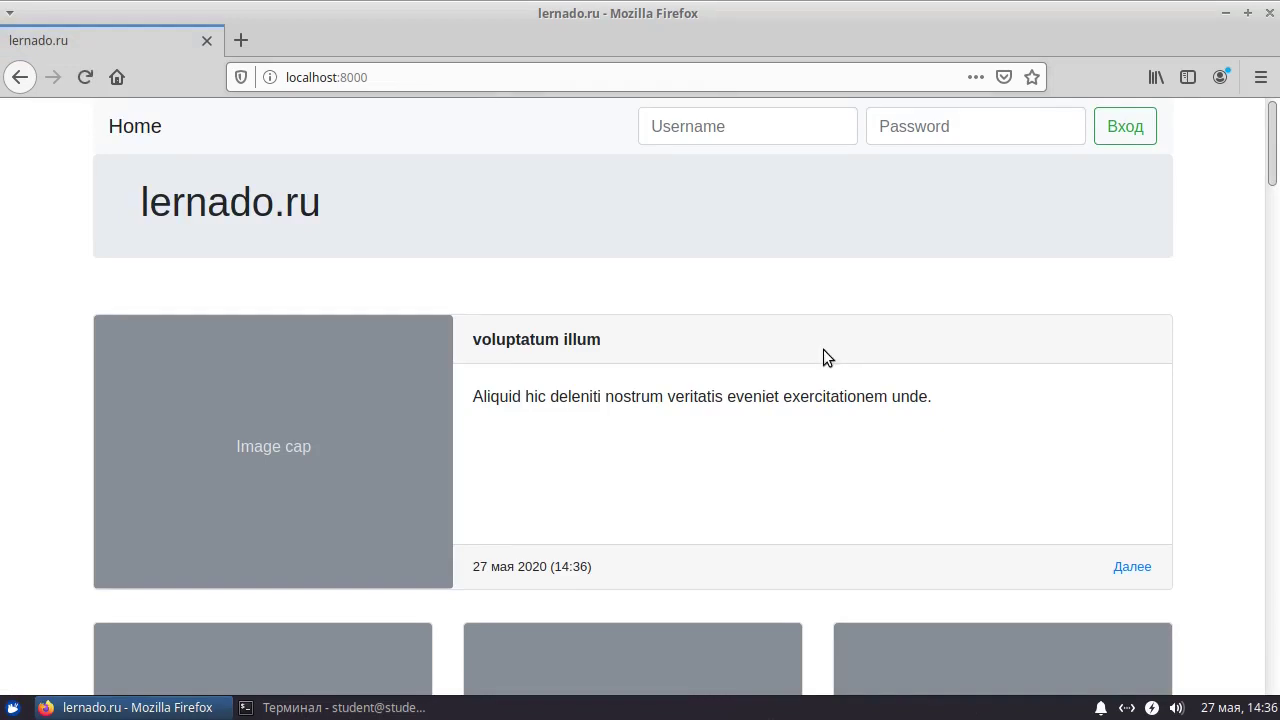
Scroll through the lernado.ru homepage, then return to the terminal's server log
scroll(821, 352, "down", 4)
scroll(821, 352, "up", 4)
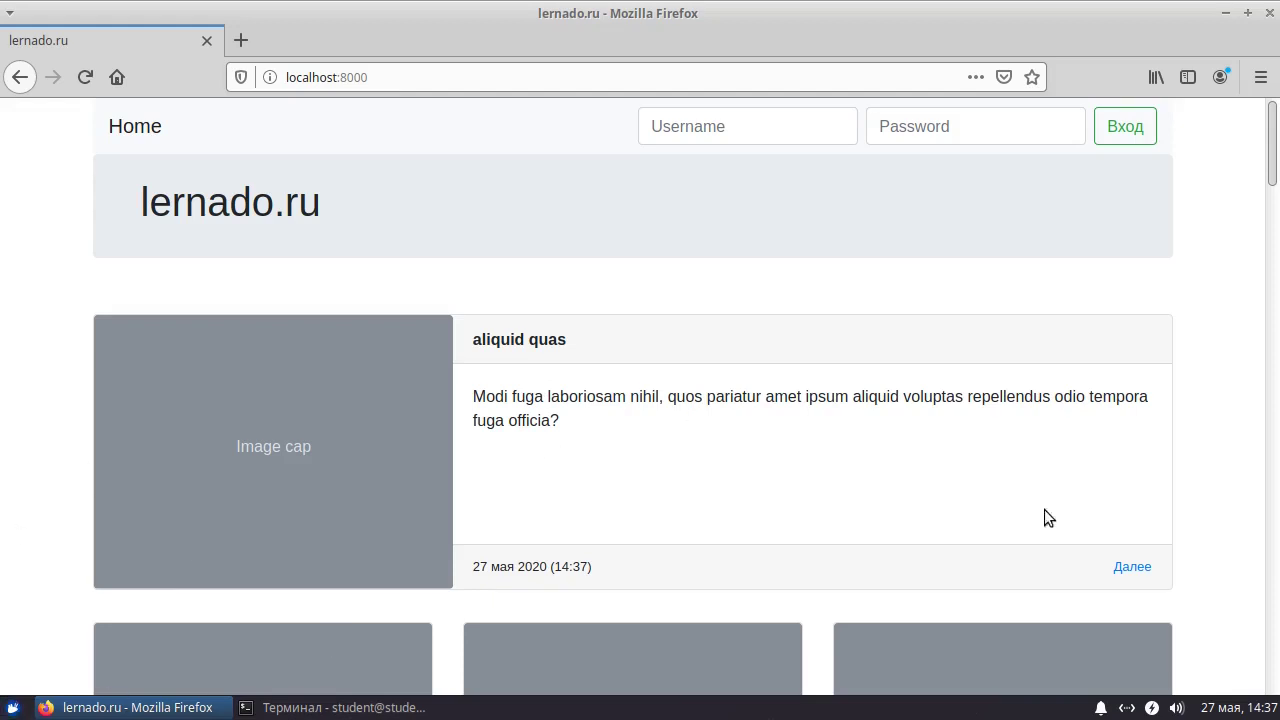
scroll(1182, 478, "down", 8)
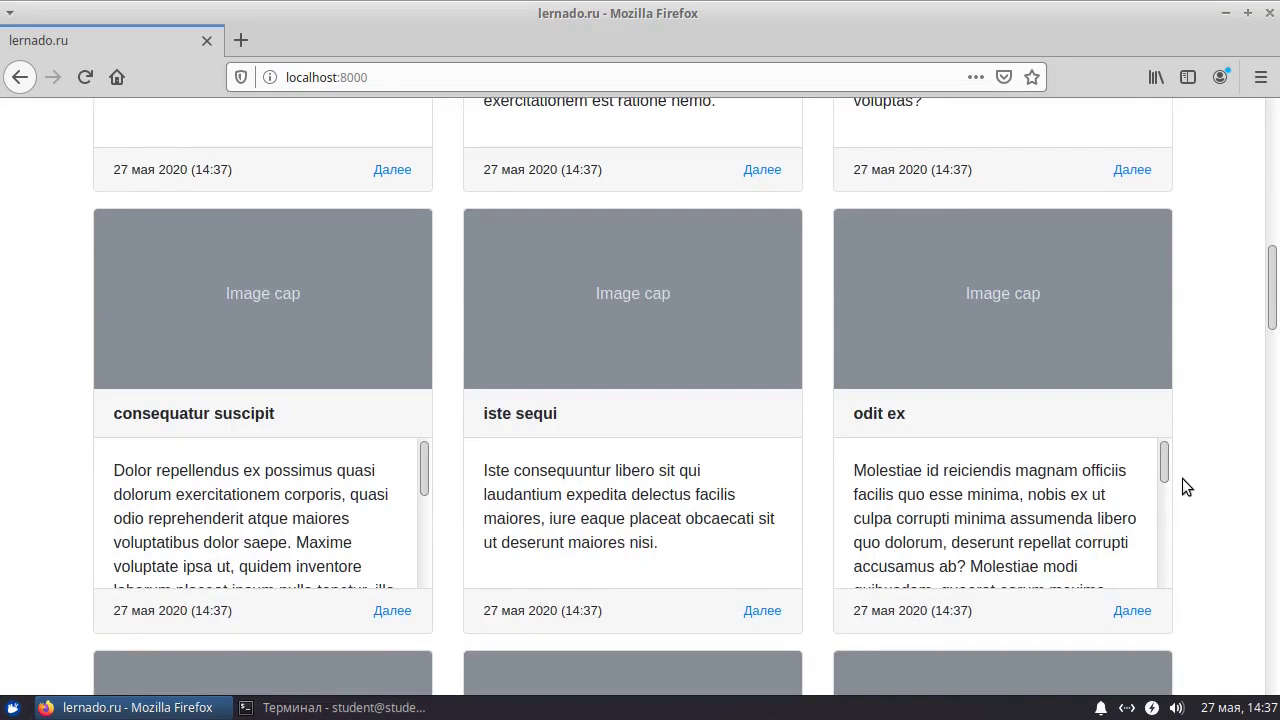
scroll(1182, 507, "up", 2)
scroll(1182, 507, "up", 6)
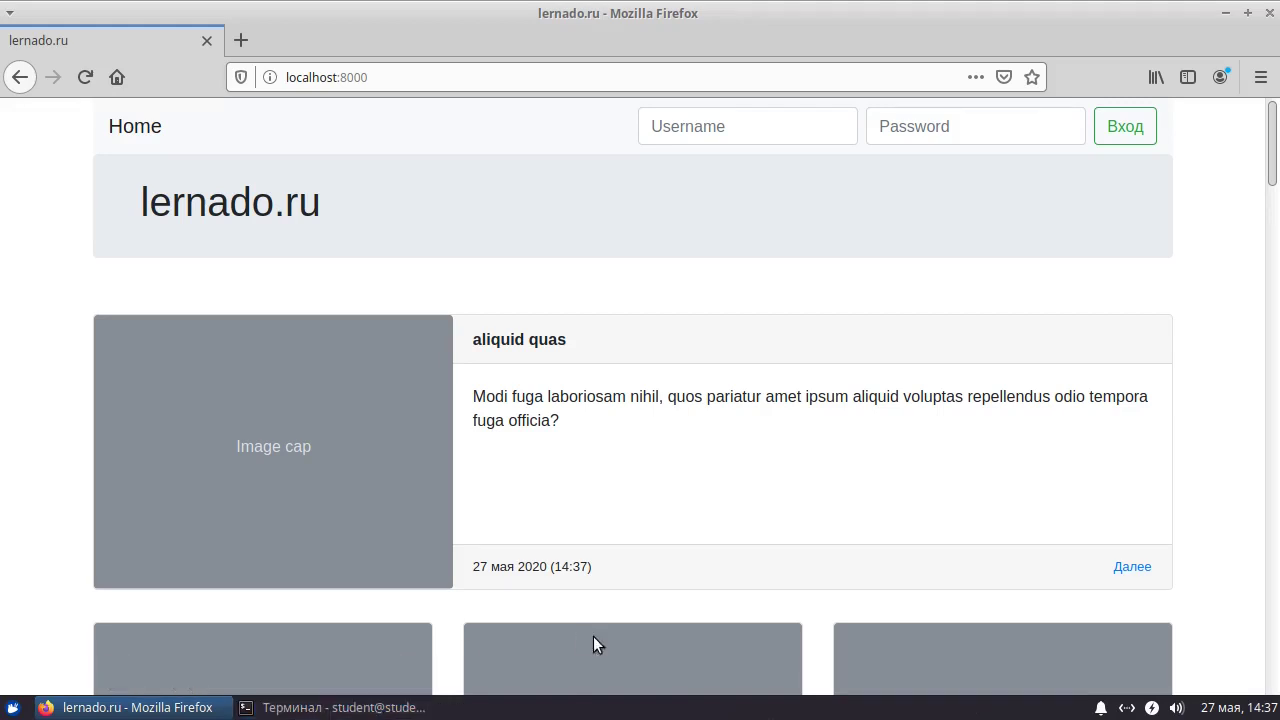
scroll(1191, 262, "down", 10)
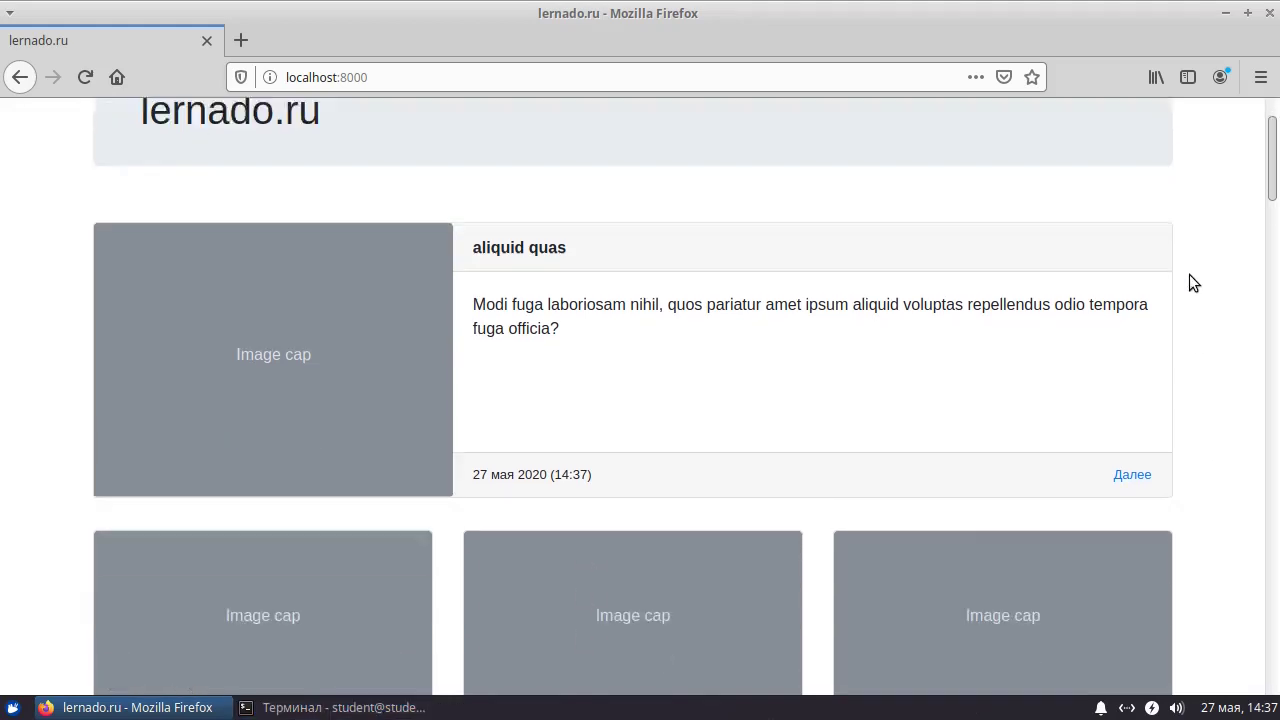
scroll(1189, 281, "down", 3)
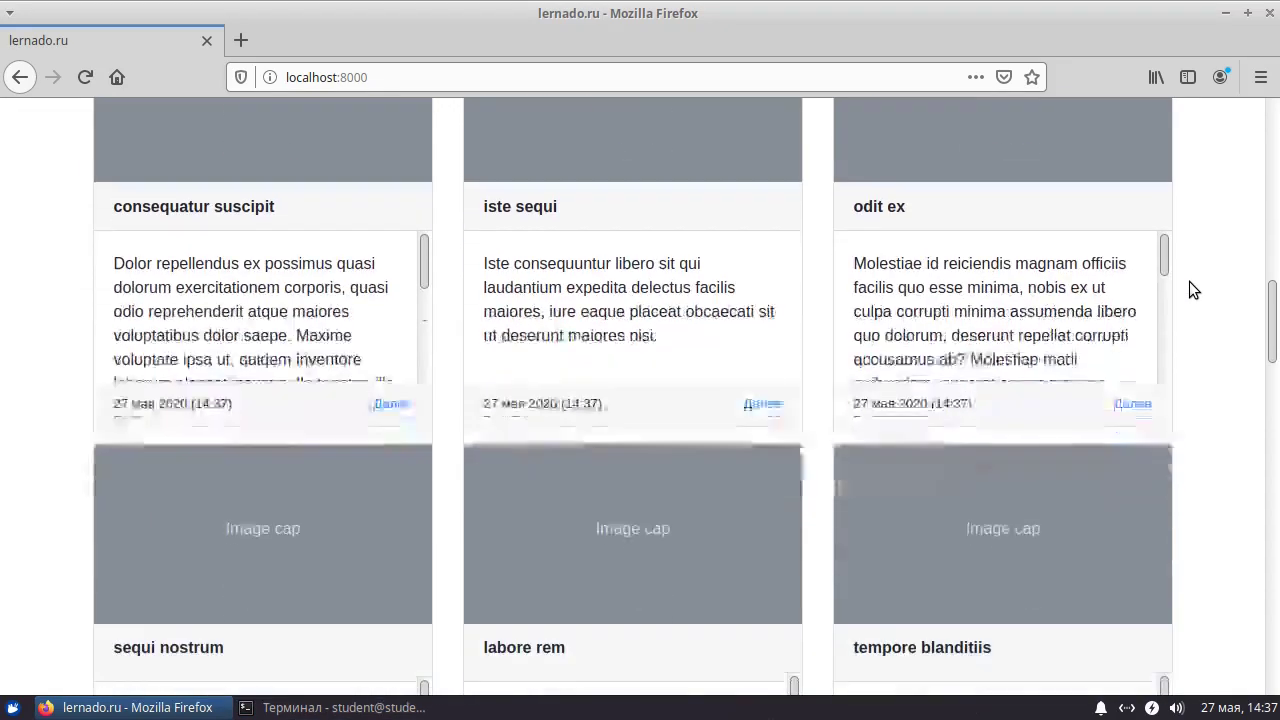
scroll(1190, 290, "up", 3)
scroll(1190, 299, "up", 11)
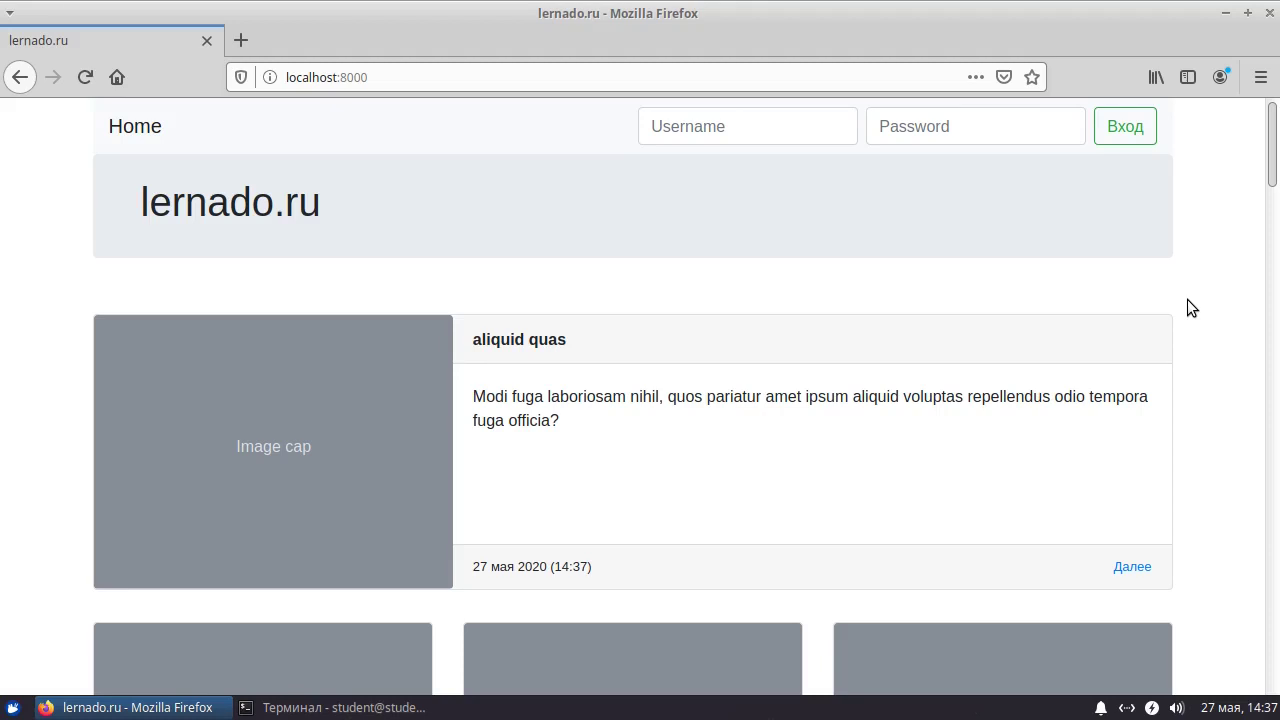
left_click(276, 710)
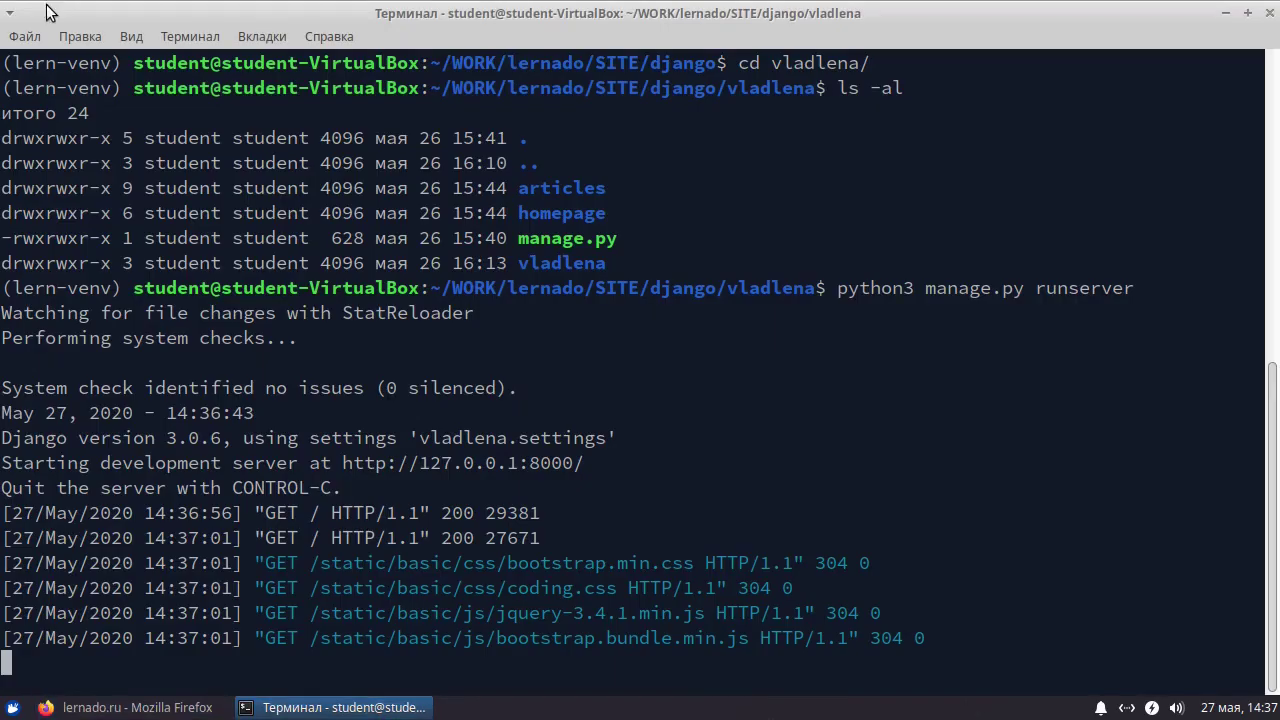
In a new terminal tab, install apache2 via sudo apt install, confirming with y
left_click(20, 38)
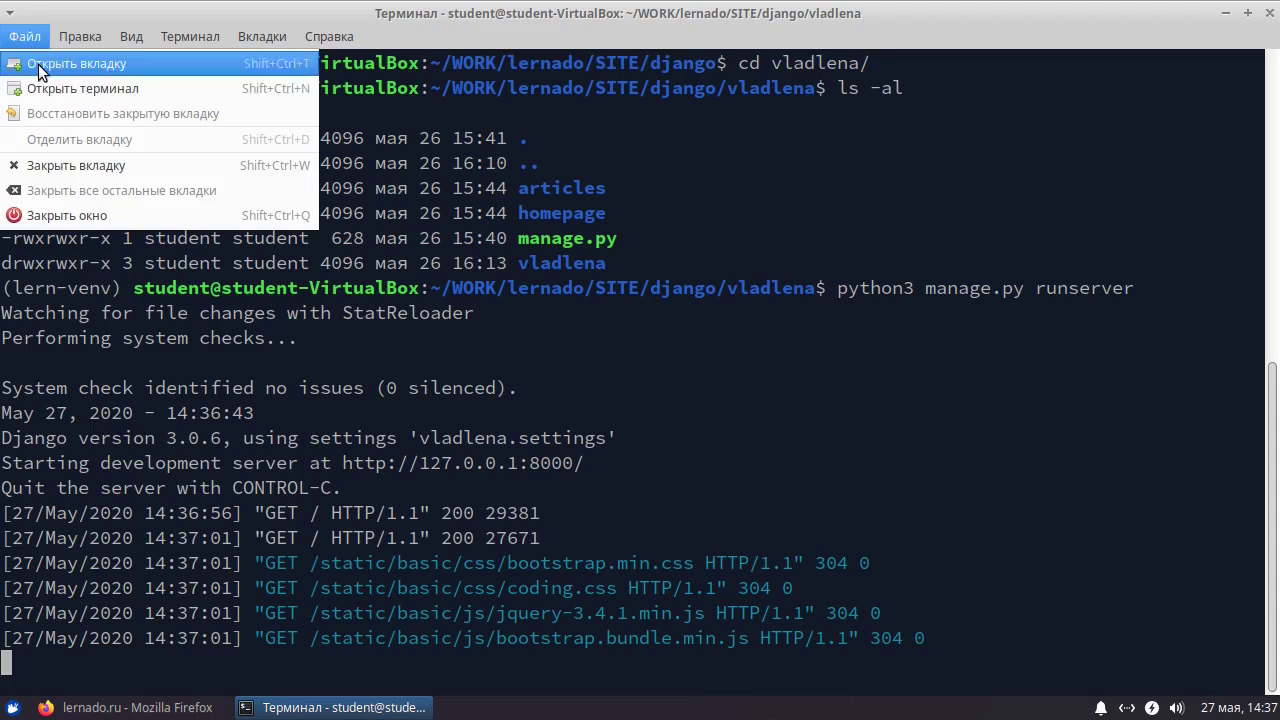
left_click(38, 64)
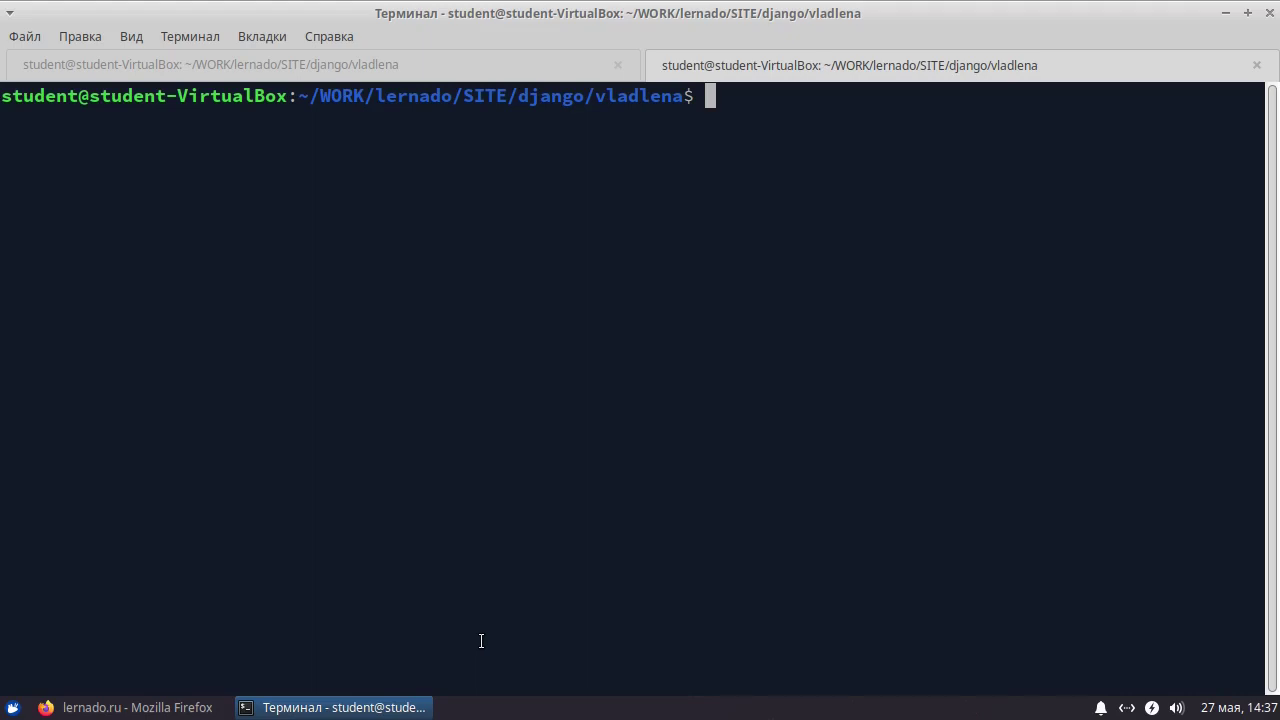
type("sudo apt install")
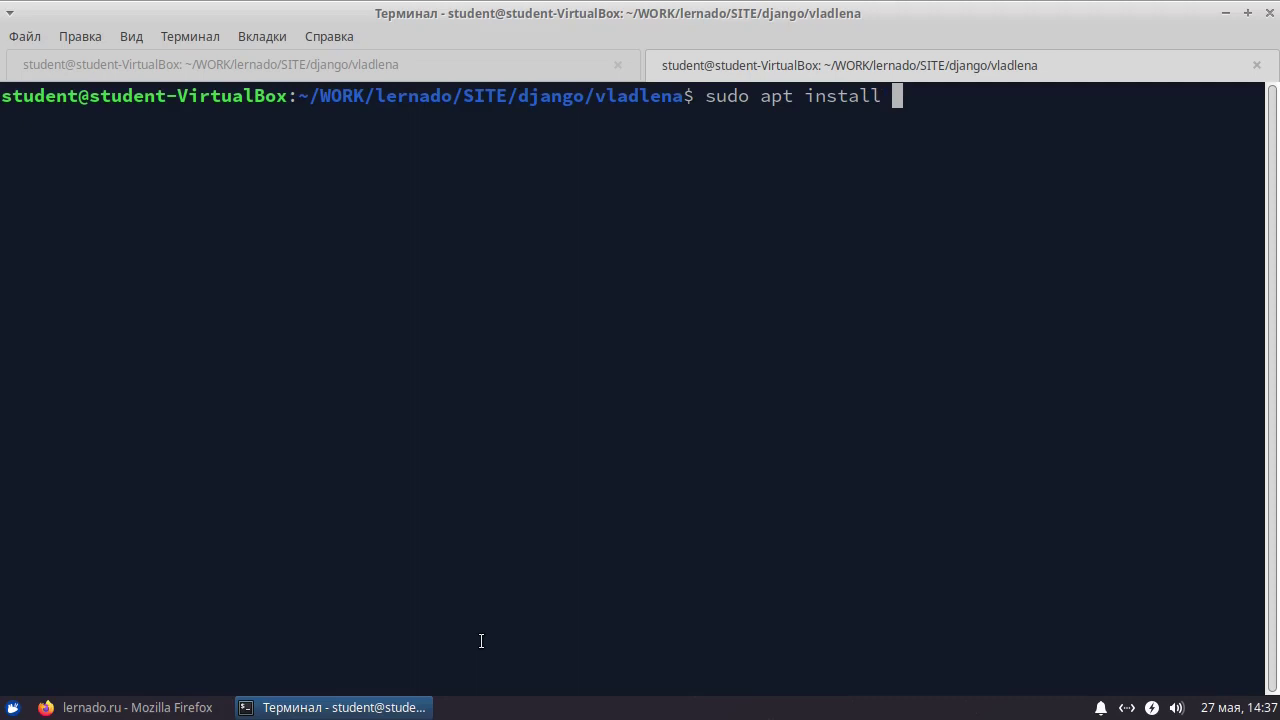
type(" apache2")
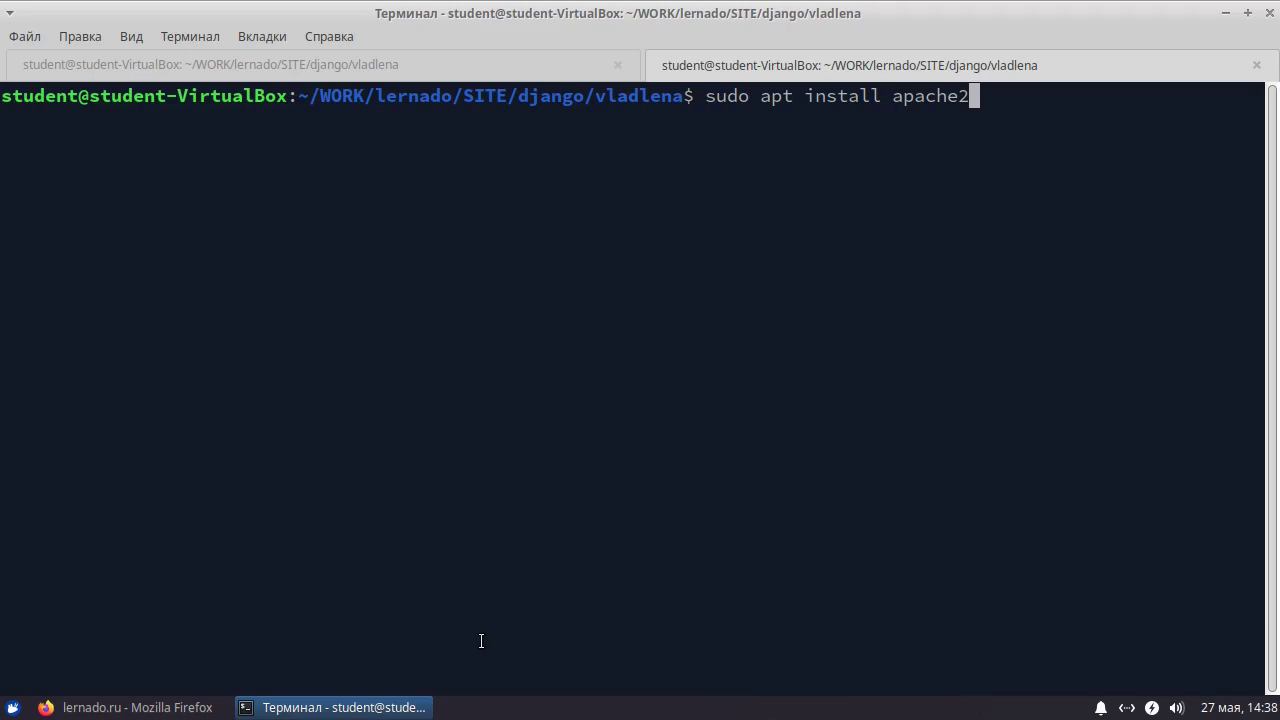
key("Return")
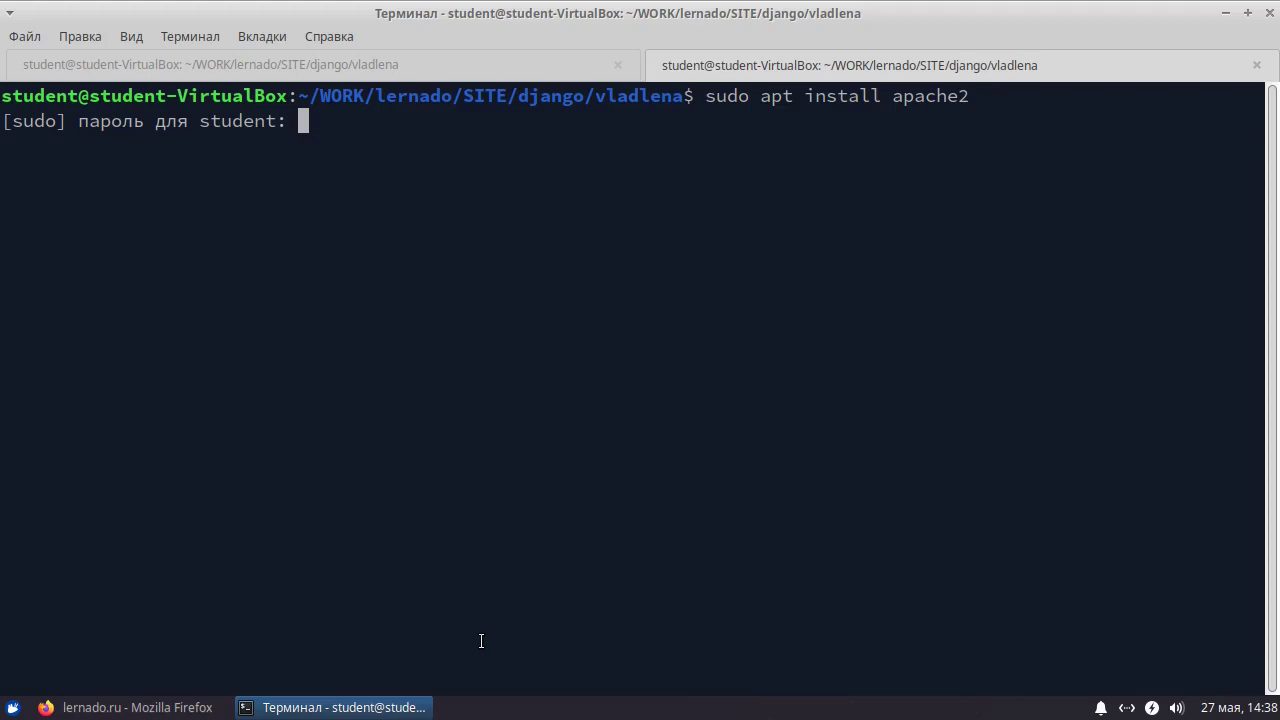
key("Return")
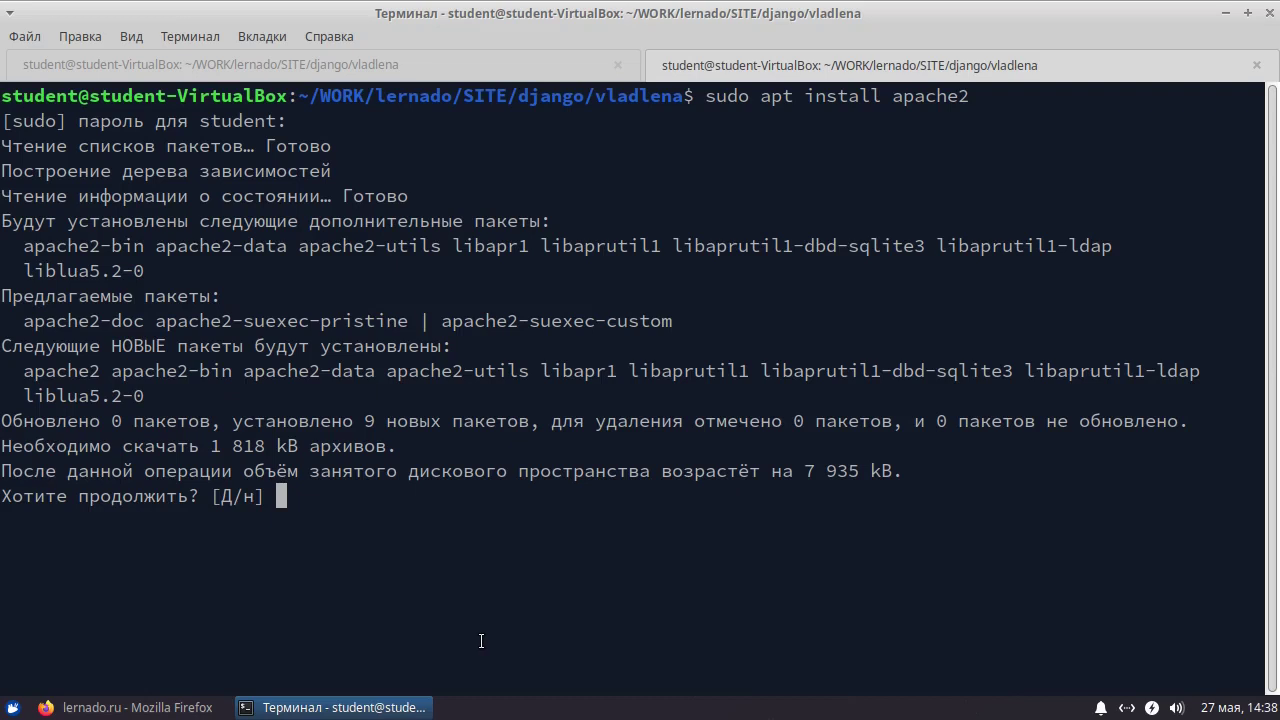
type("y")
key("Return")
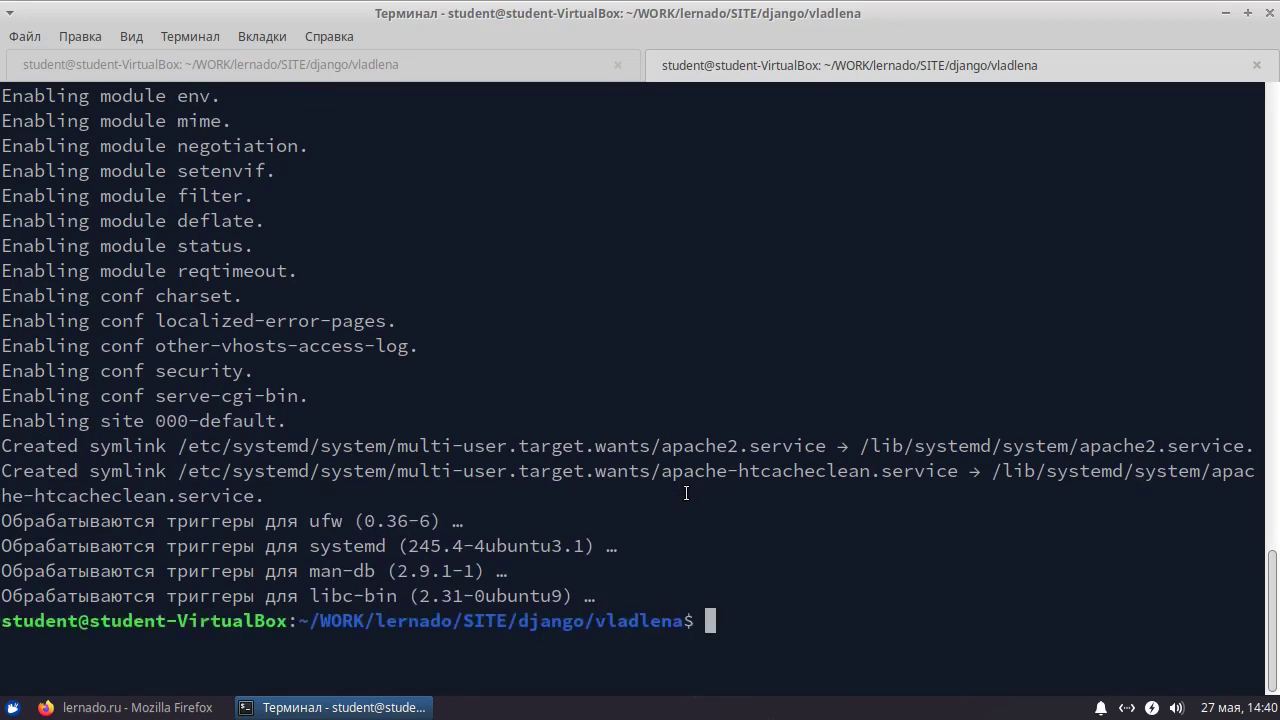
Load localhost in a new Firefox tab to see Apache's 'It works!' page, then return
left_click(133, 710)
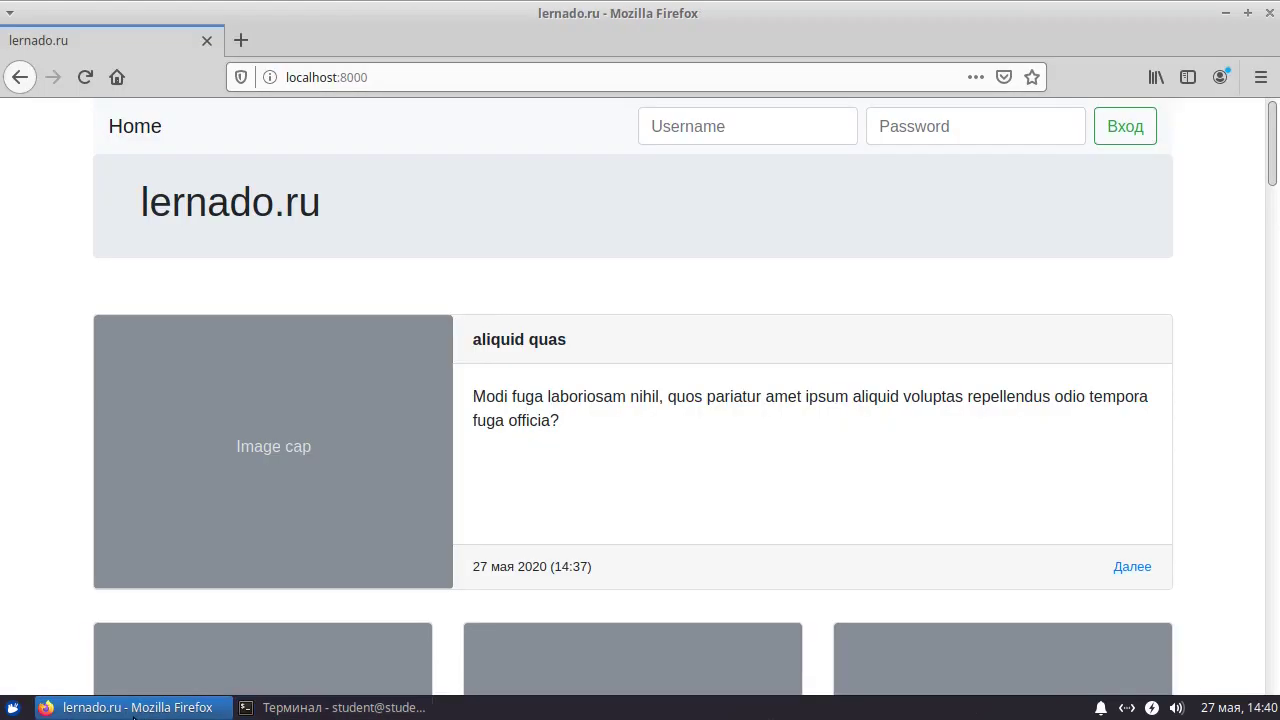
left_click(240, 41)
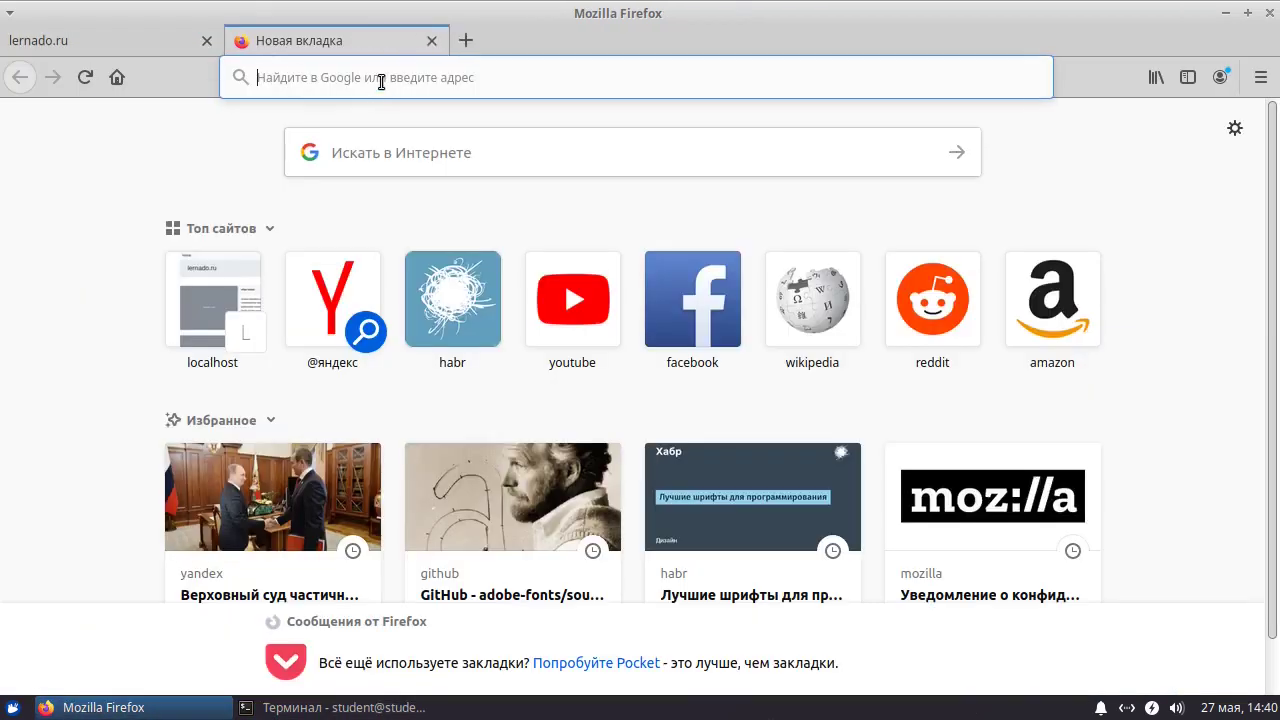
left_click(381, 82)
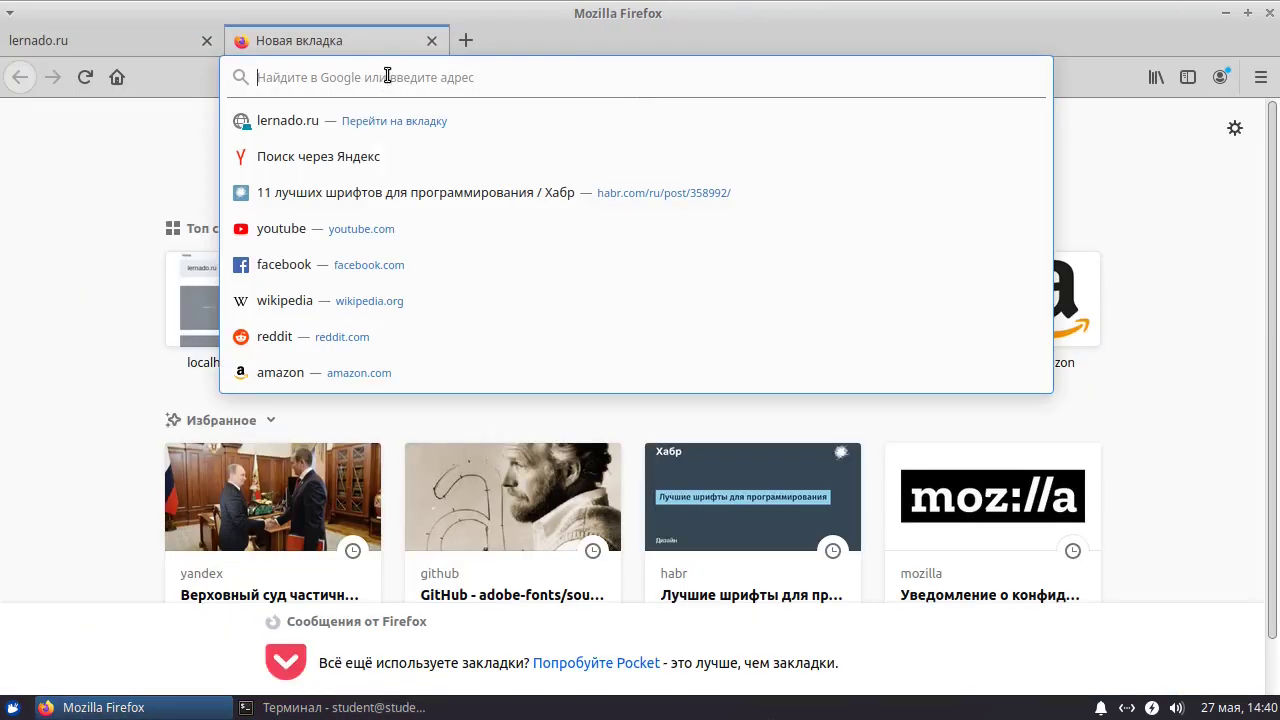
type("localhos")
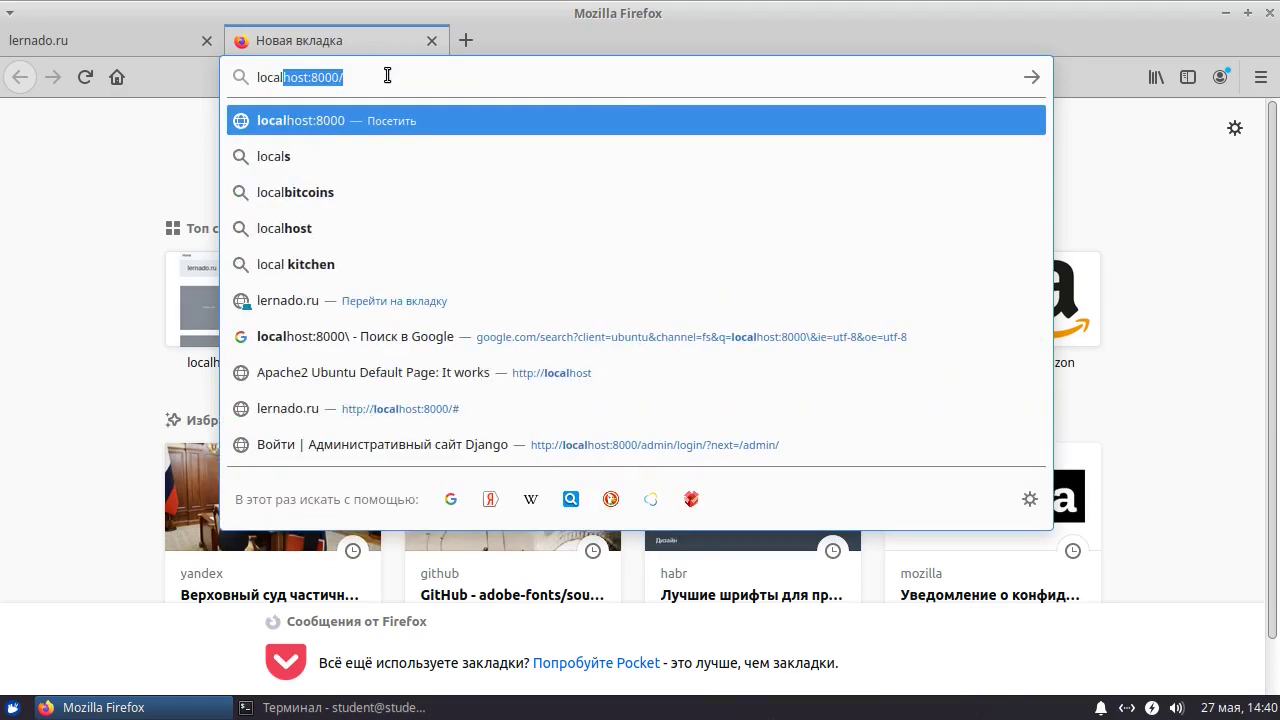
type("t")
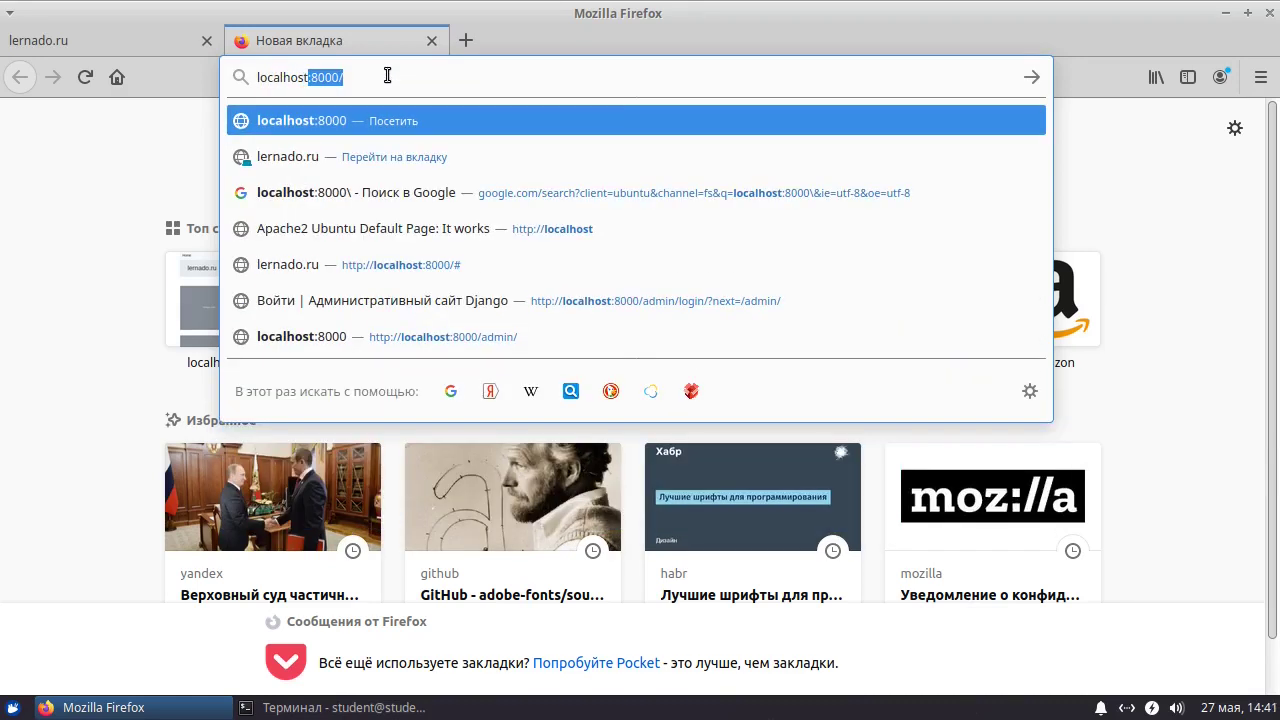
key("Delete")
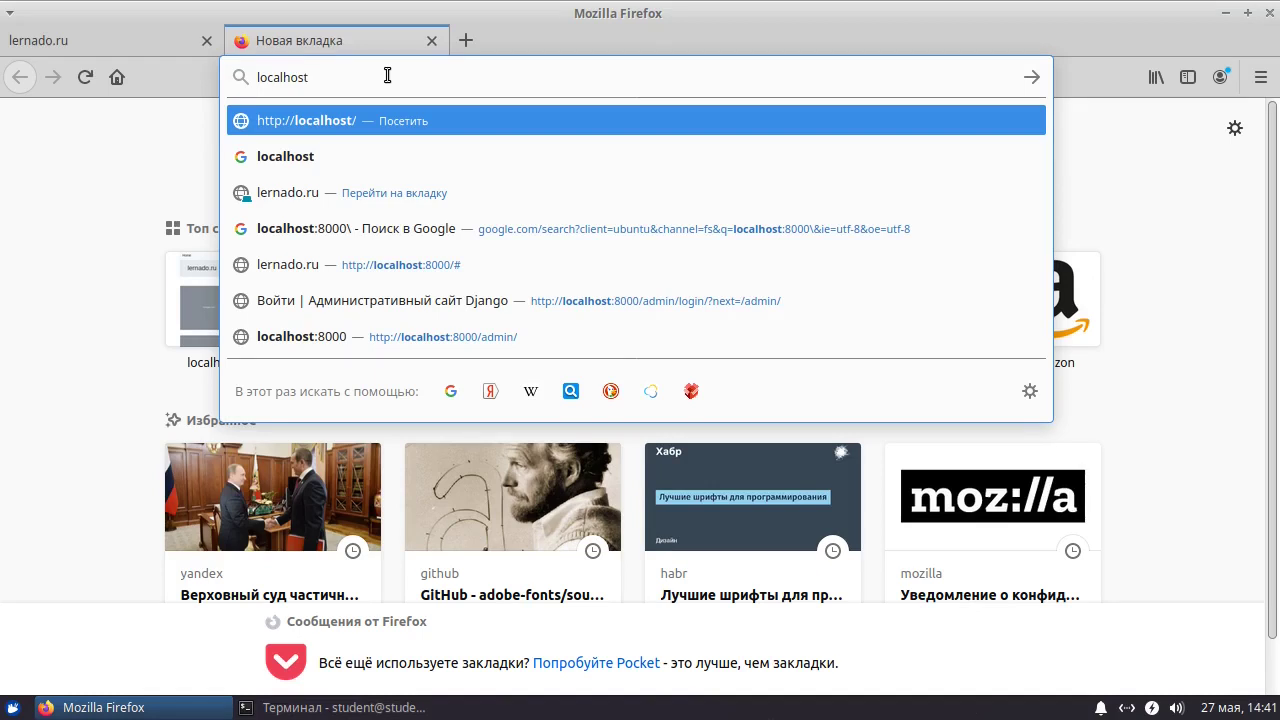
key("Return")
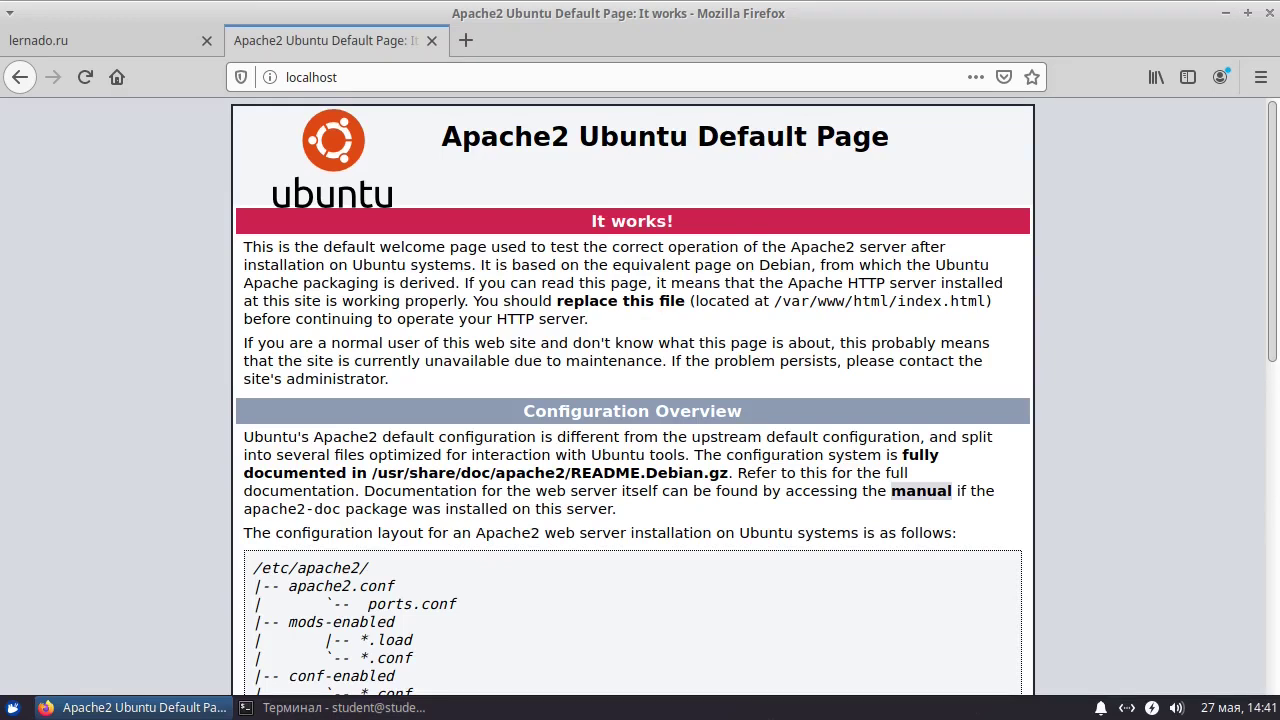
left_click(352, 707)
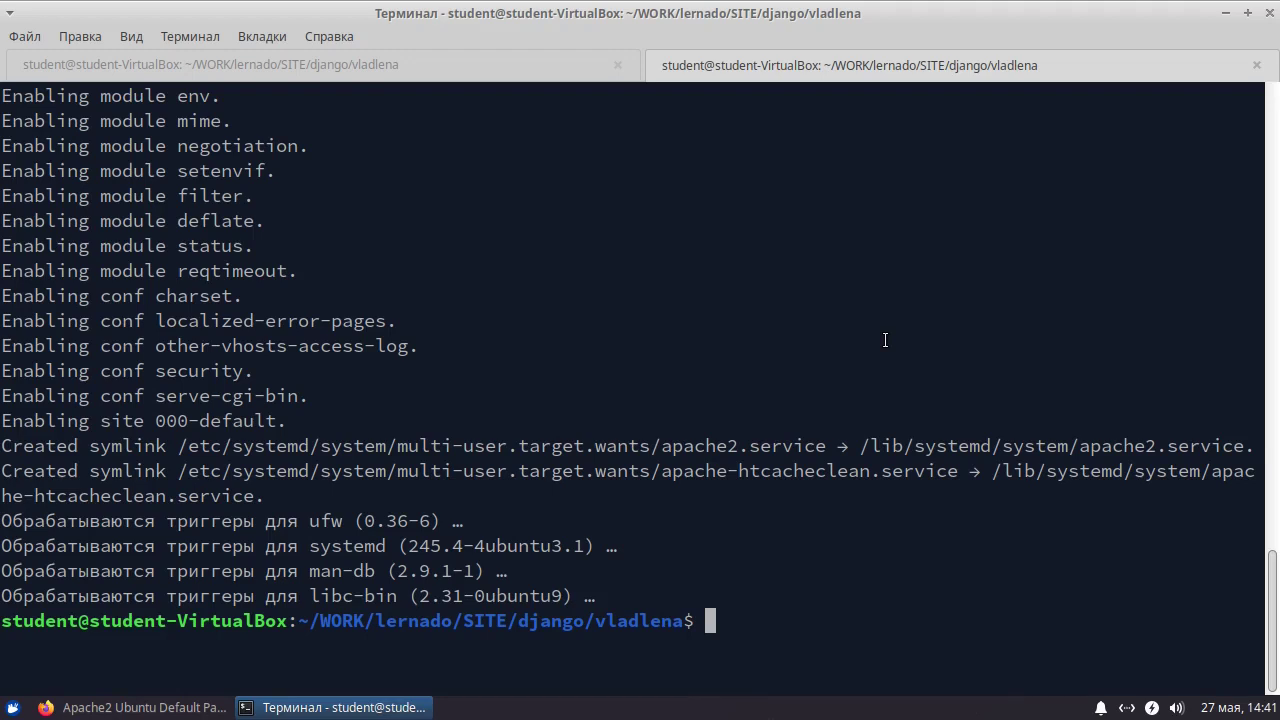
Reuse the previous apt install command to install libapache2-mod-wsgi-py3
key("Up")
key("BackSpace")
key("BackSpace")
key("BackSpace")
key("BackSpace")
key("BackSpace")
key("BackSpace")
key("BackSpace")
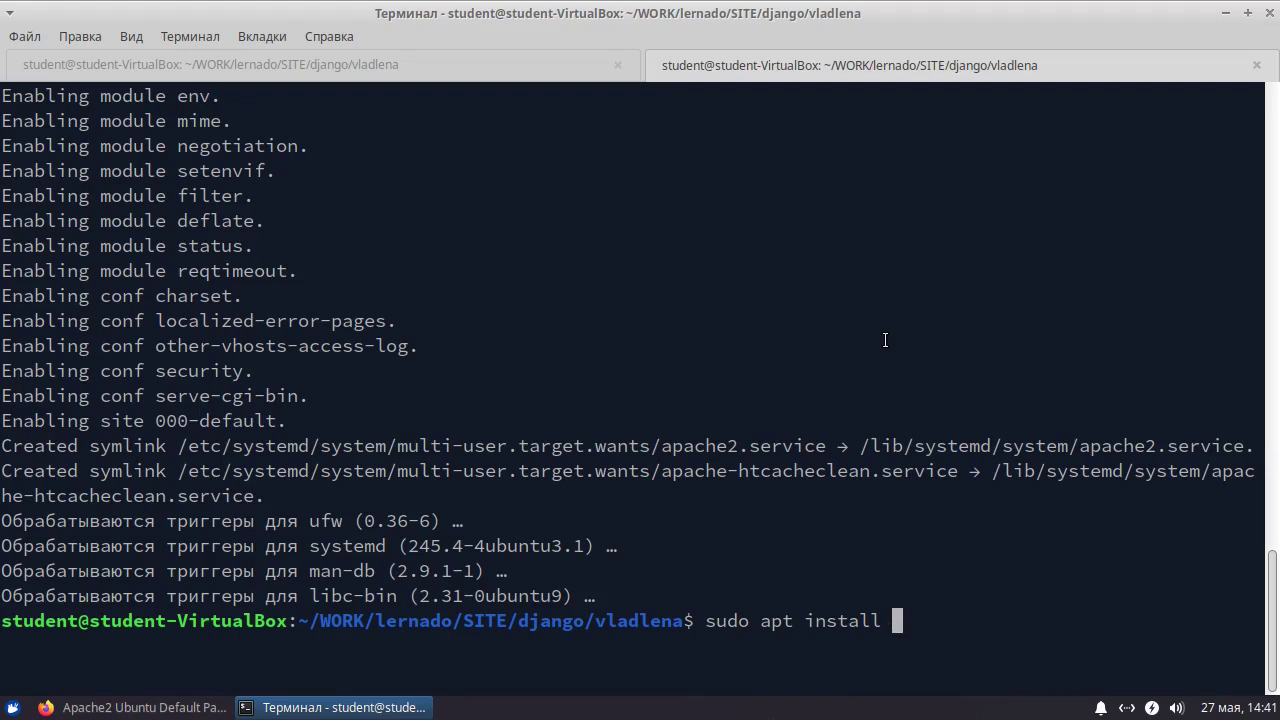
type("libapa")
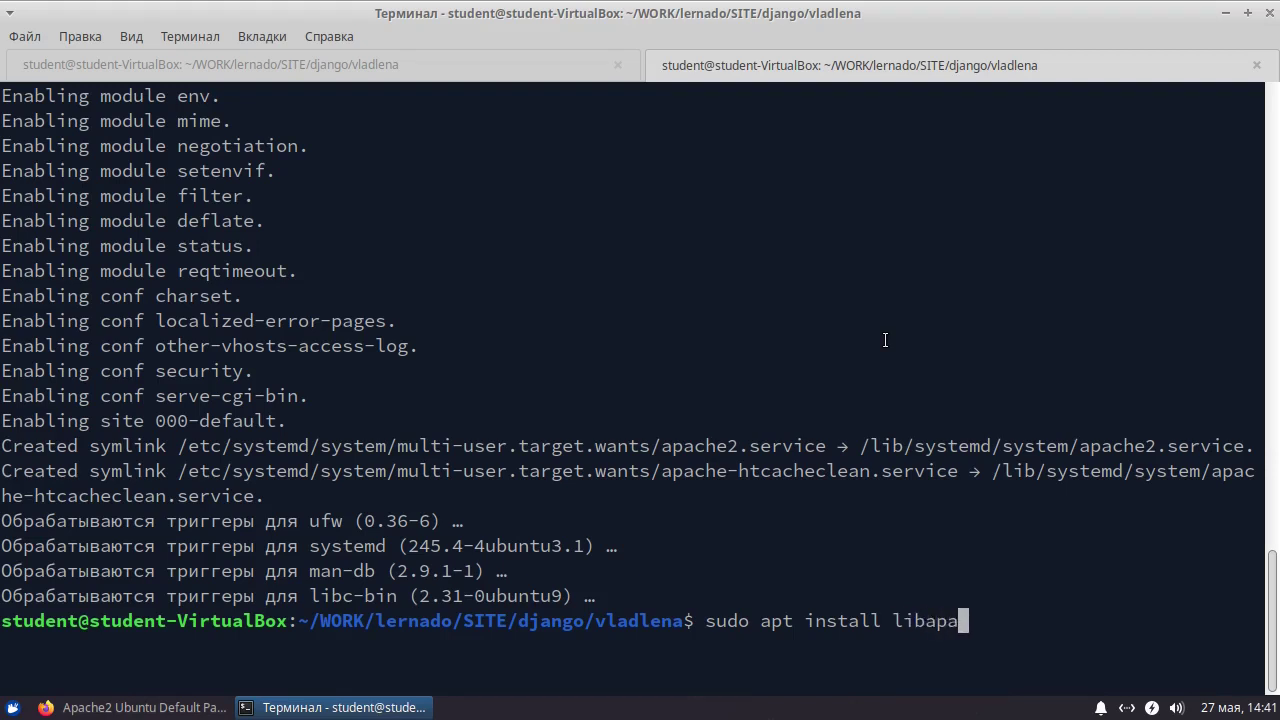
type("che2-mo")
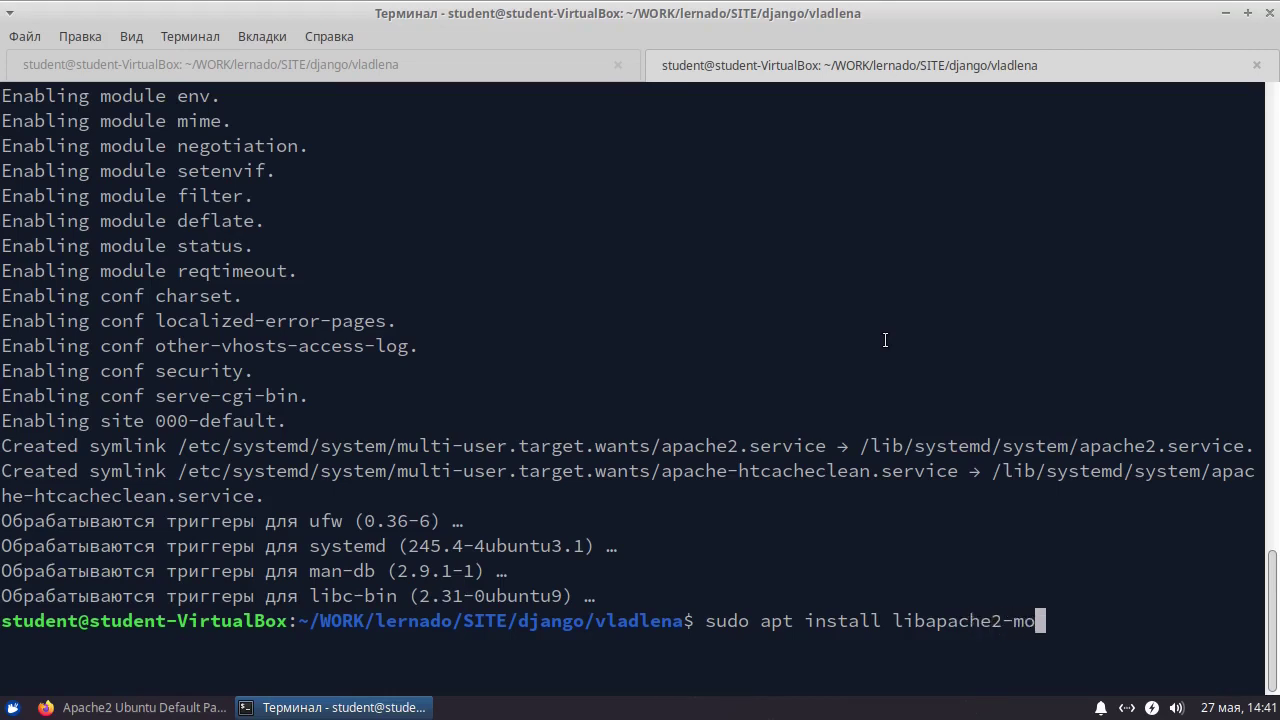
type("d-wsgi-py3")
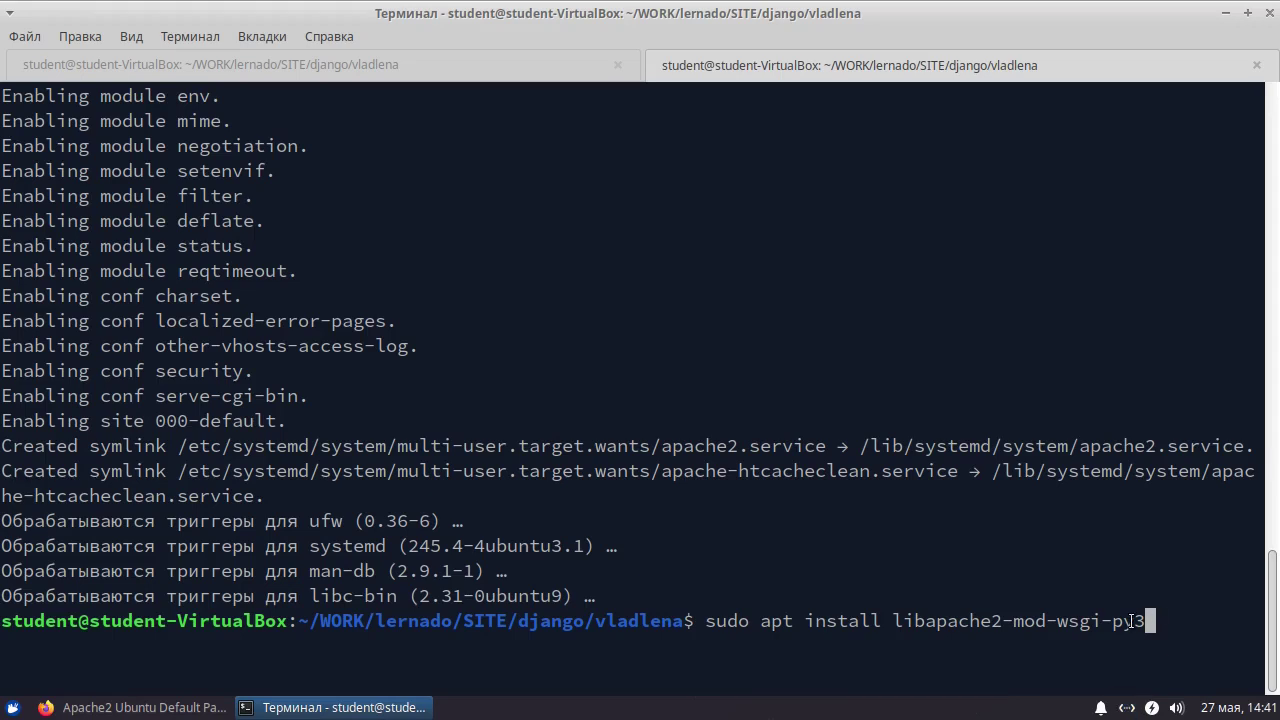
left_click_drag(1113, 621, 1148, 621)
left_click(1130, 674)
key("Return")
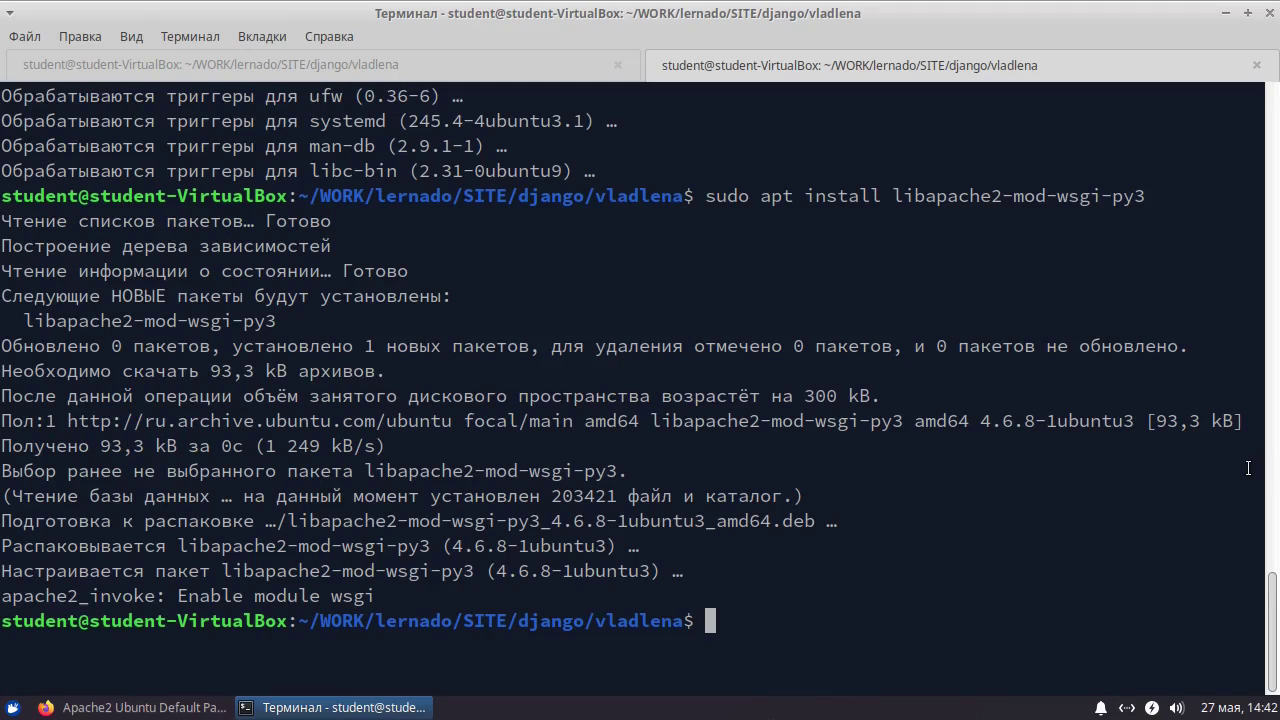
Type and then clear a stray lernado.loc at the prompt
type("lernado.loc")
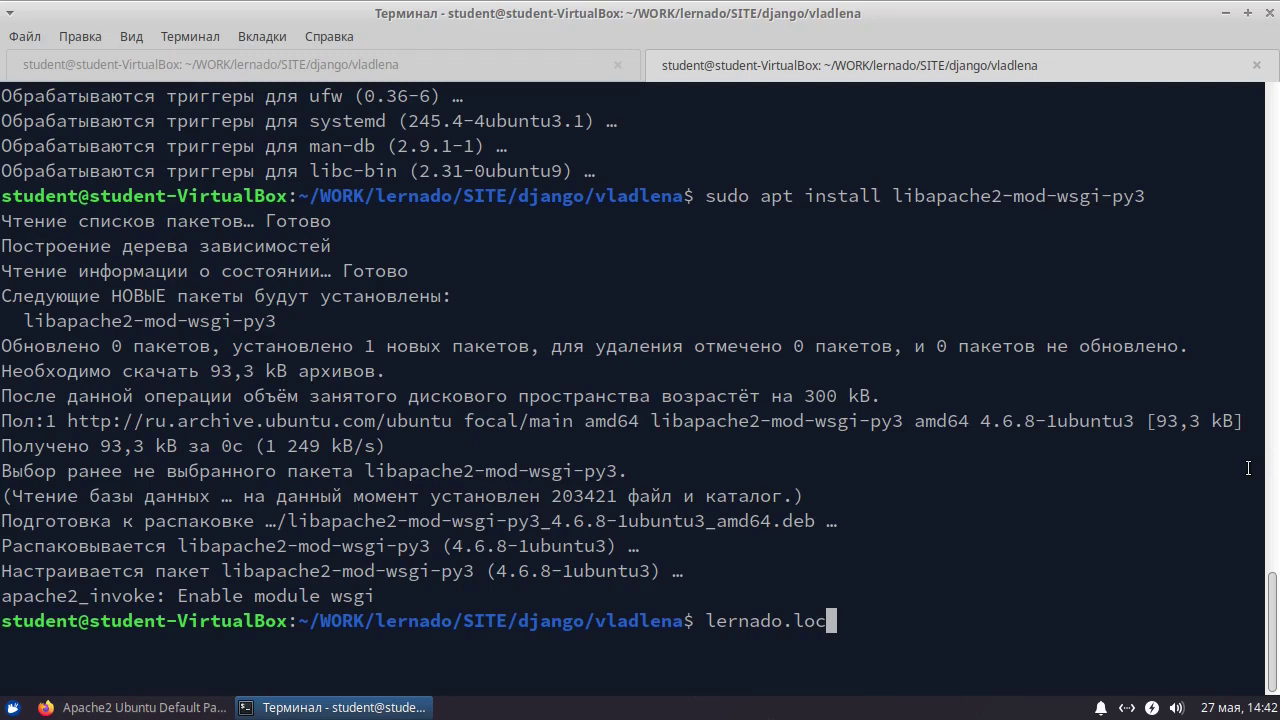
key("BackSpace")
key("BackSpace")
type("an")
key("BackSpace")
key("BackSpace")
type("oc")
key("BackSpace")
key("BackSpace")
key("BackSpace")
key("BackSpace")
key("BackSpace")
key("BackSpace")
key("BackSpace")
key("BackSpace")
key("BackSpace")
key("BackSpace")
key("BackSpace")
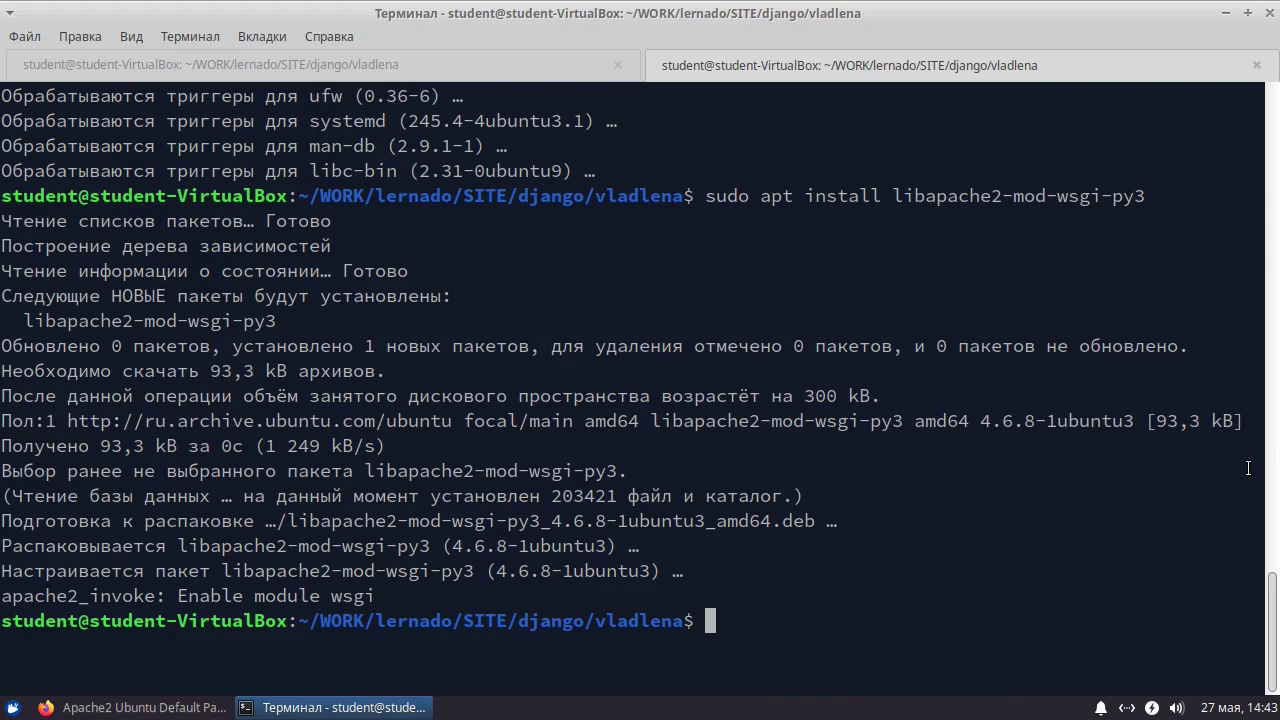
Confirm vim's location with which vim, then type vim /etc/hosts at the prompt
type("which vim")
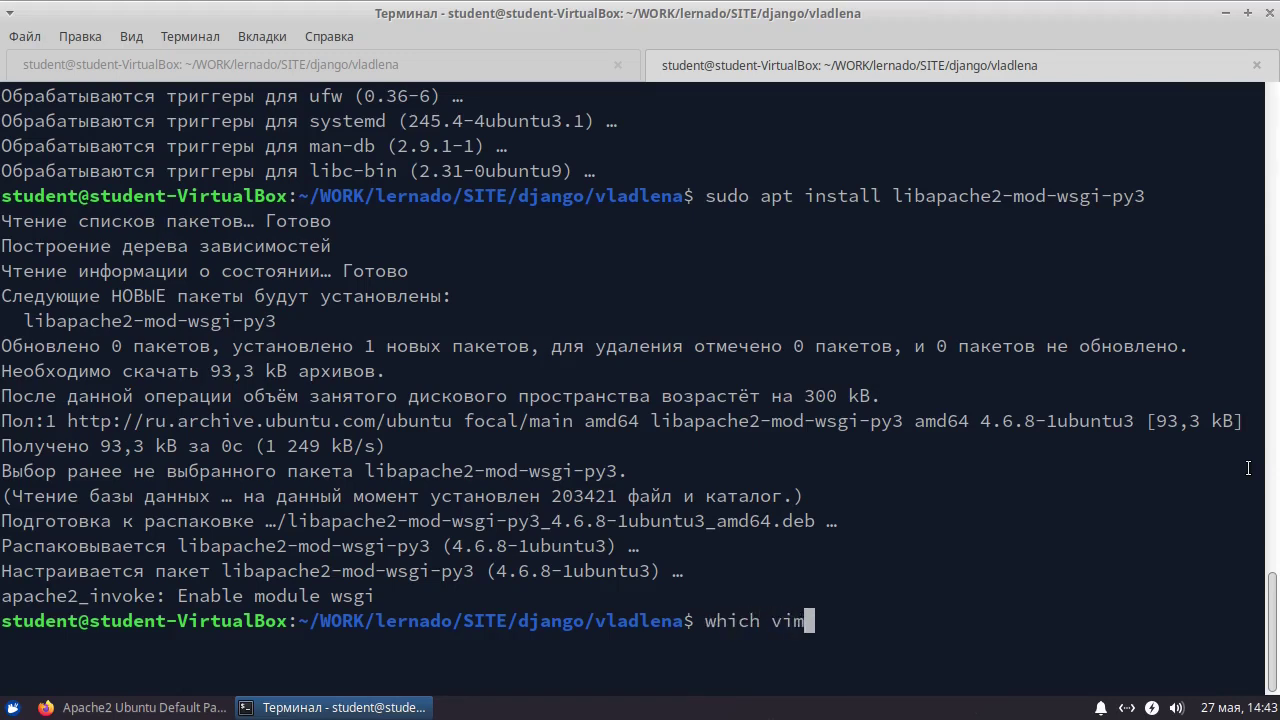
key("Return")
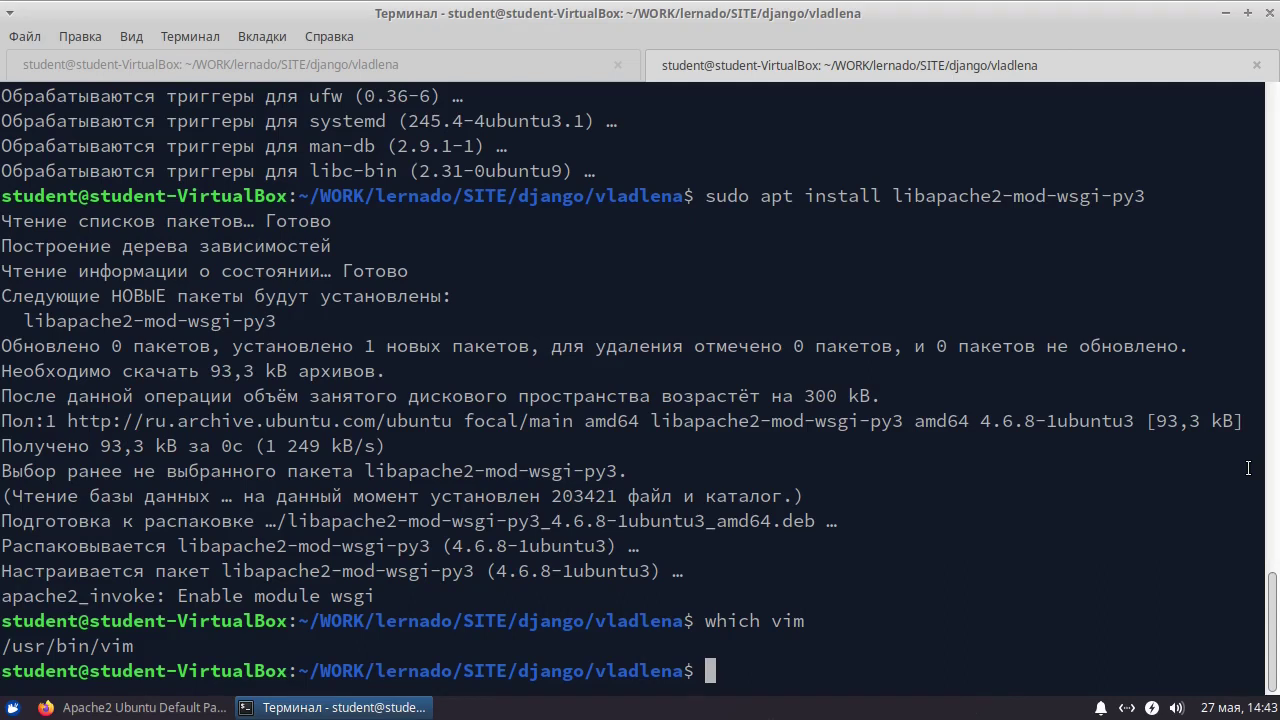
left_click(277, 71)
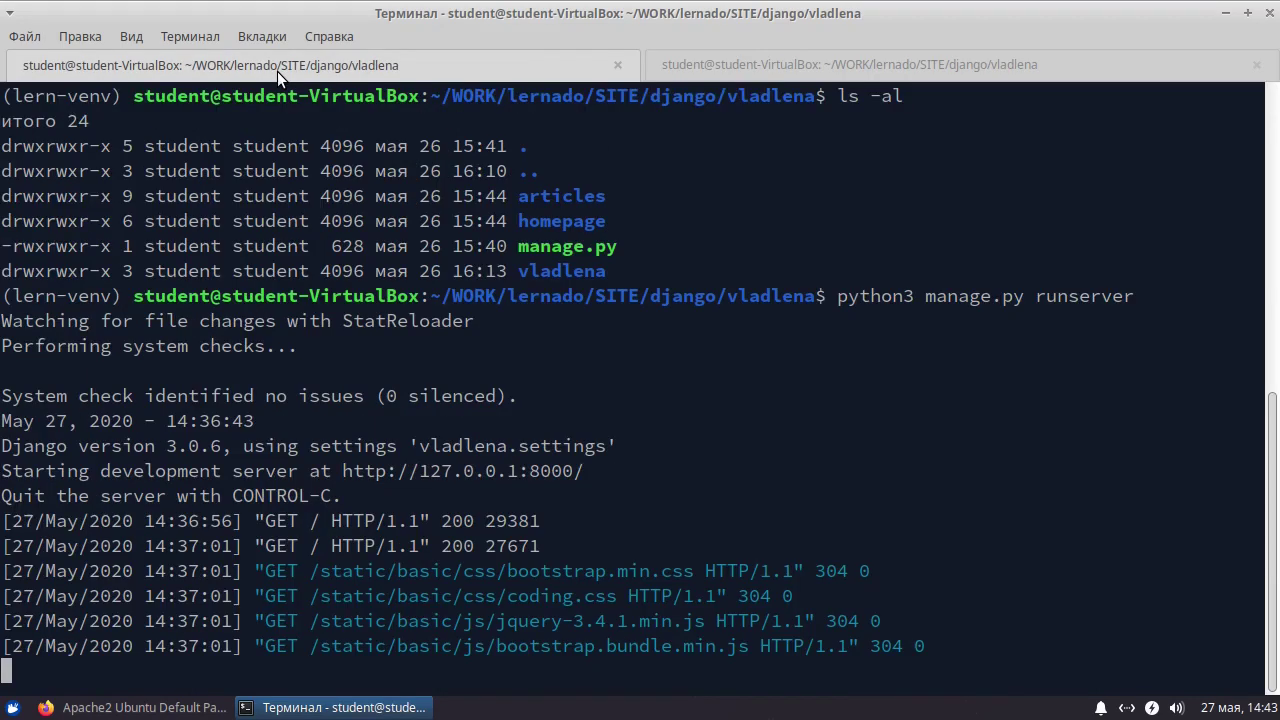
left_click(1005, 66)
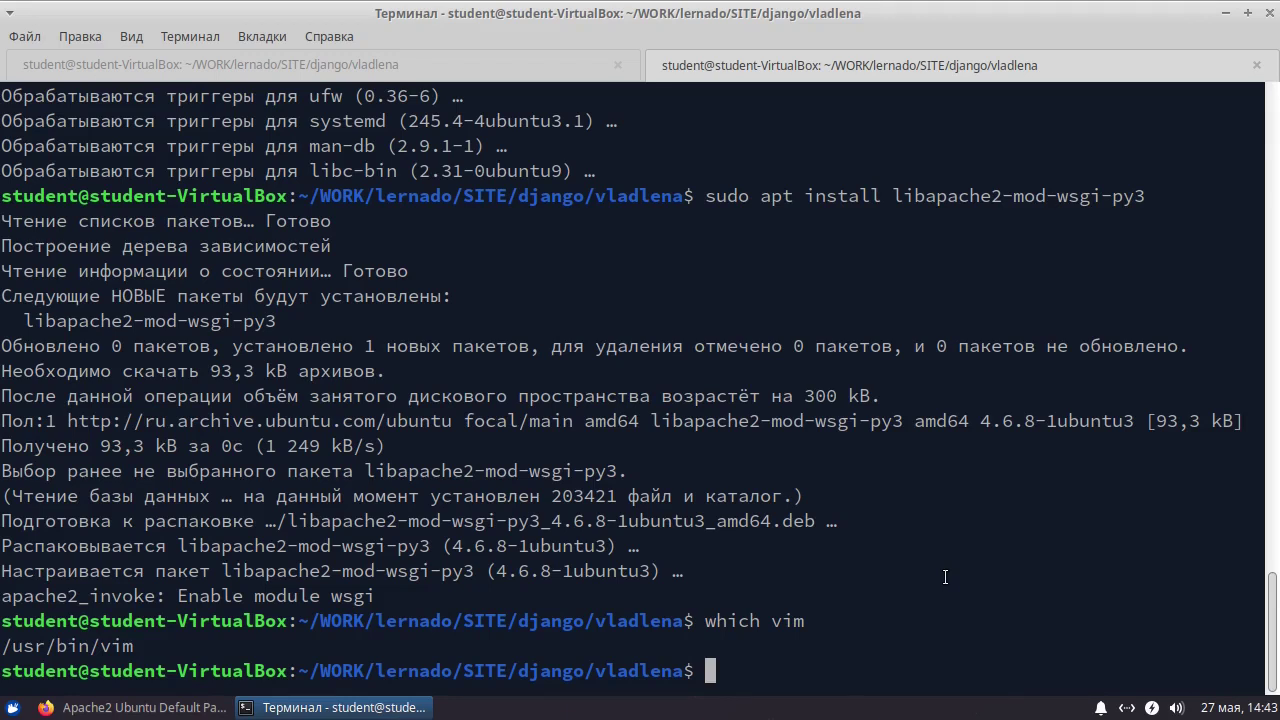
type("vim /etc/hosts")
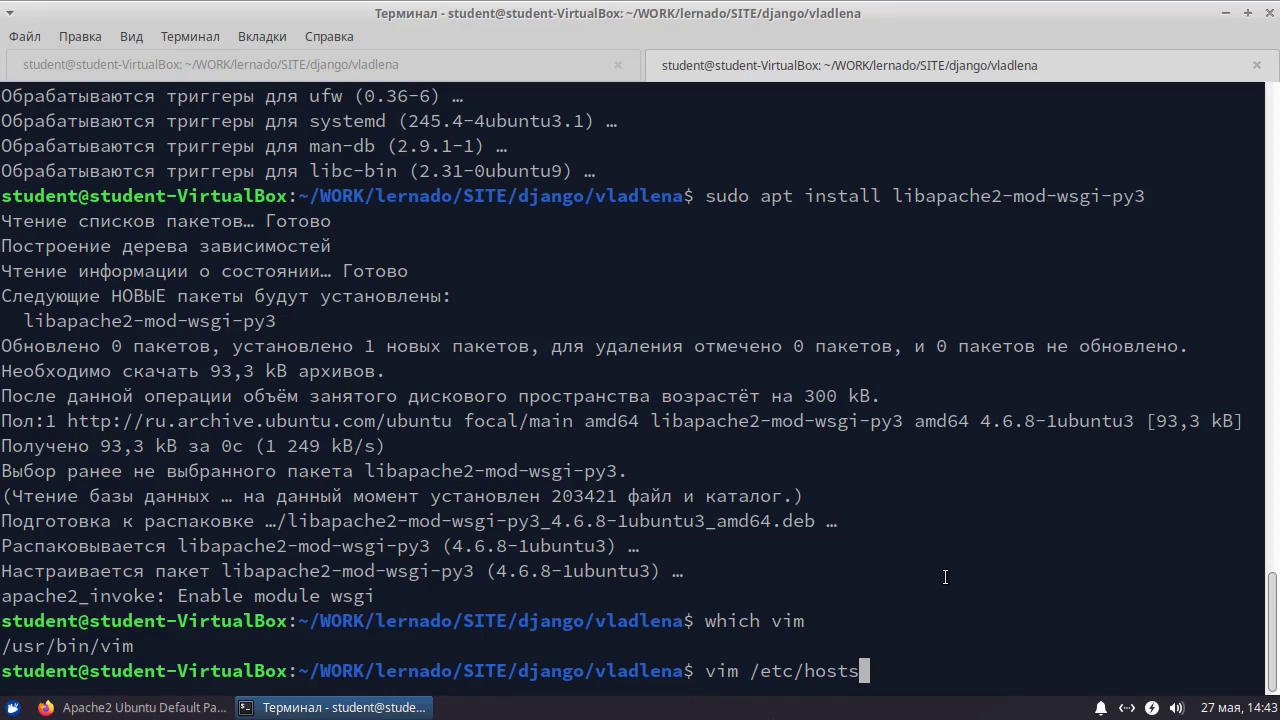
Prefix the command with sudo and open /etc/hosts in vim as administrator
key("ctrl+a")
type("sudo")
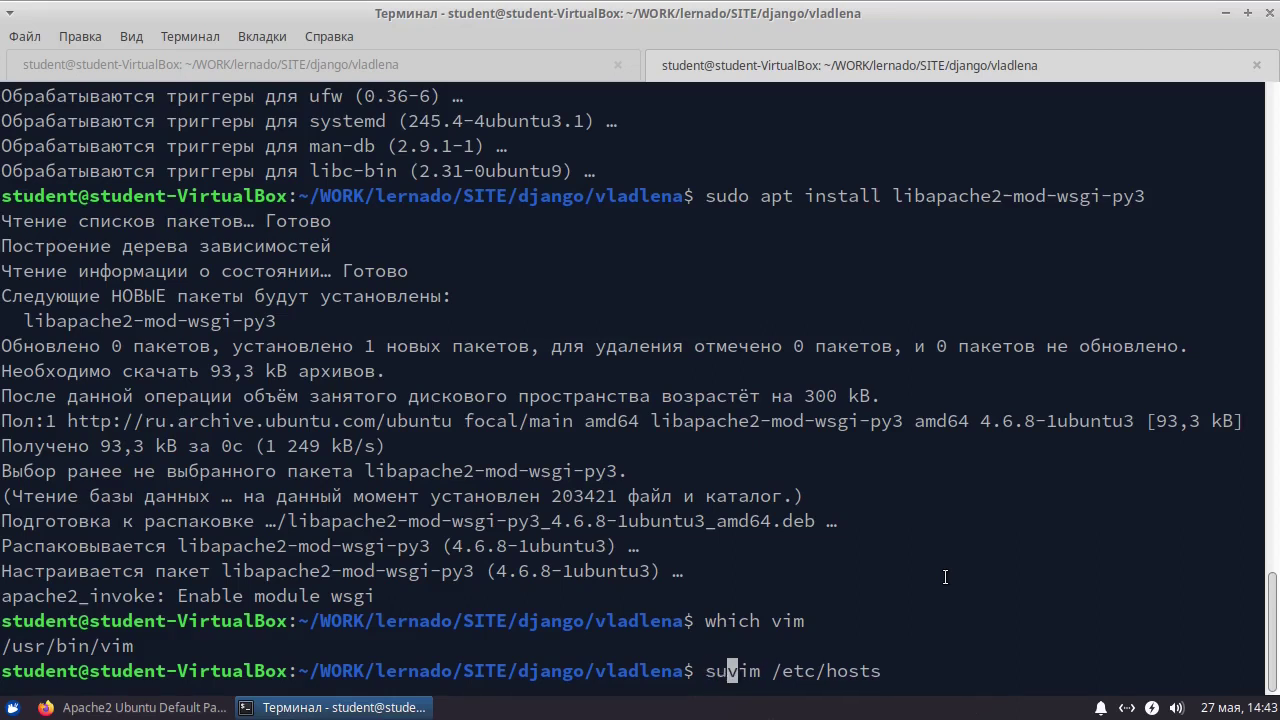
key("ctrl+e")
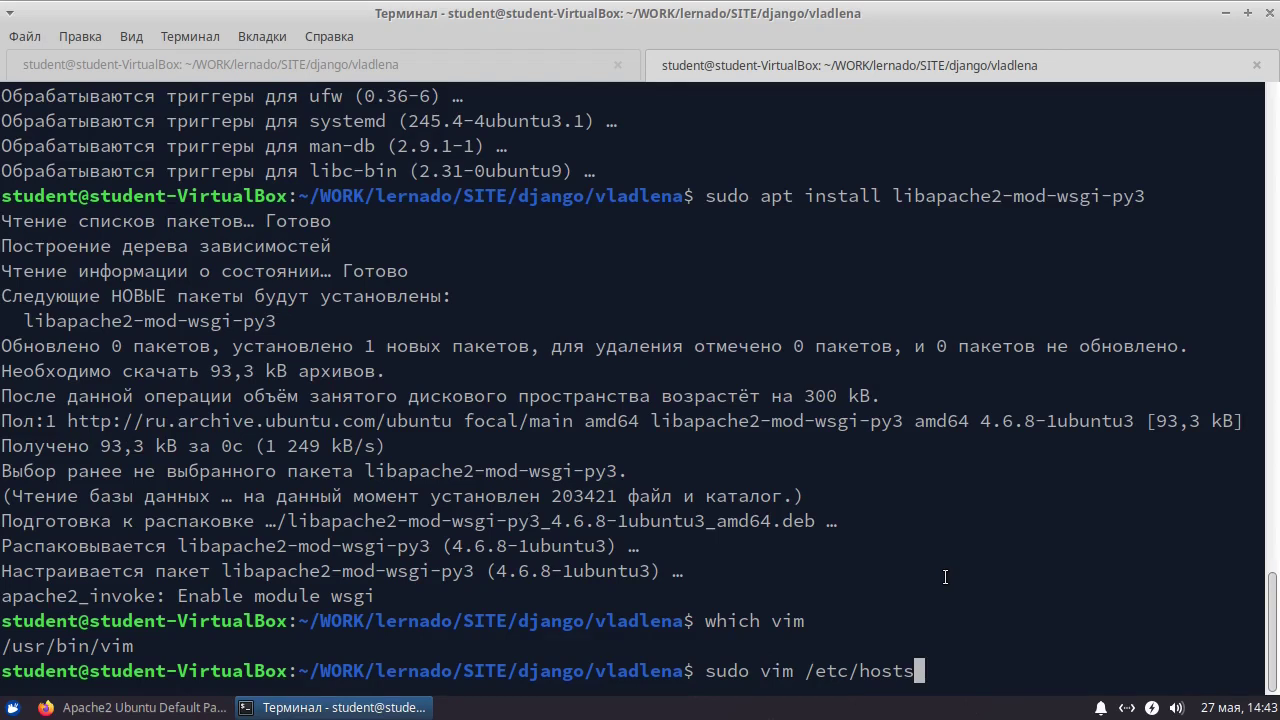
key("Return")
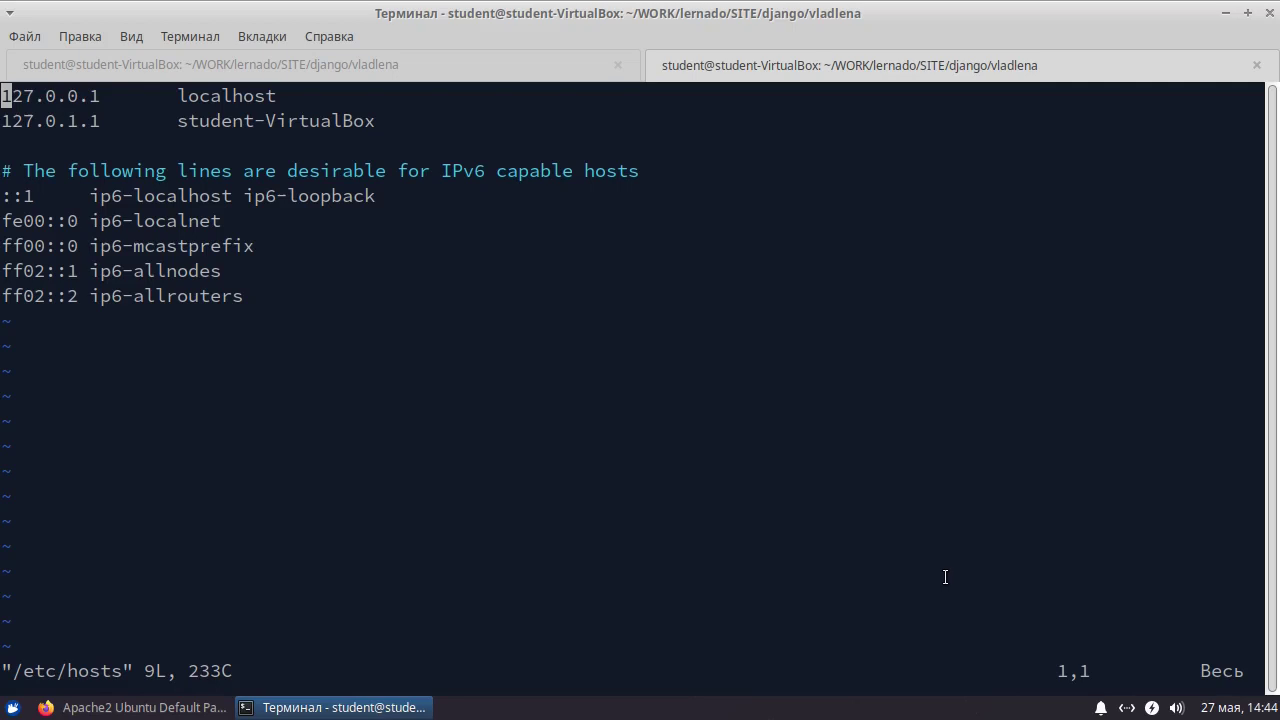
Insert a '127.0.0.1 lernado.loc' line right below the localhost entry
key("i")
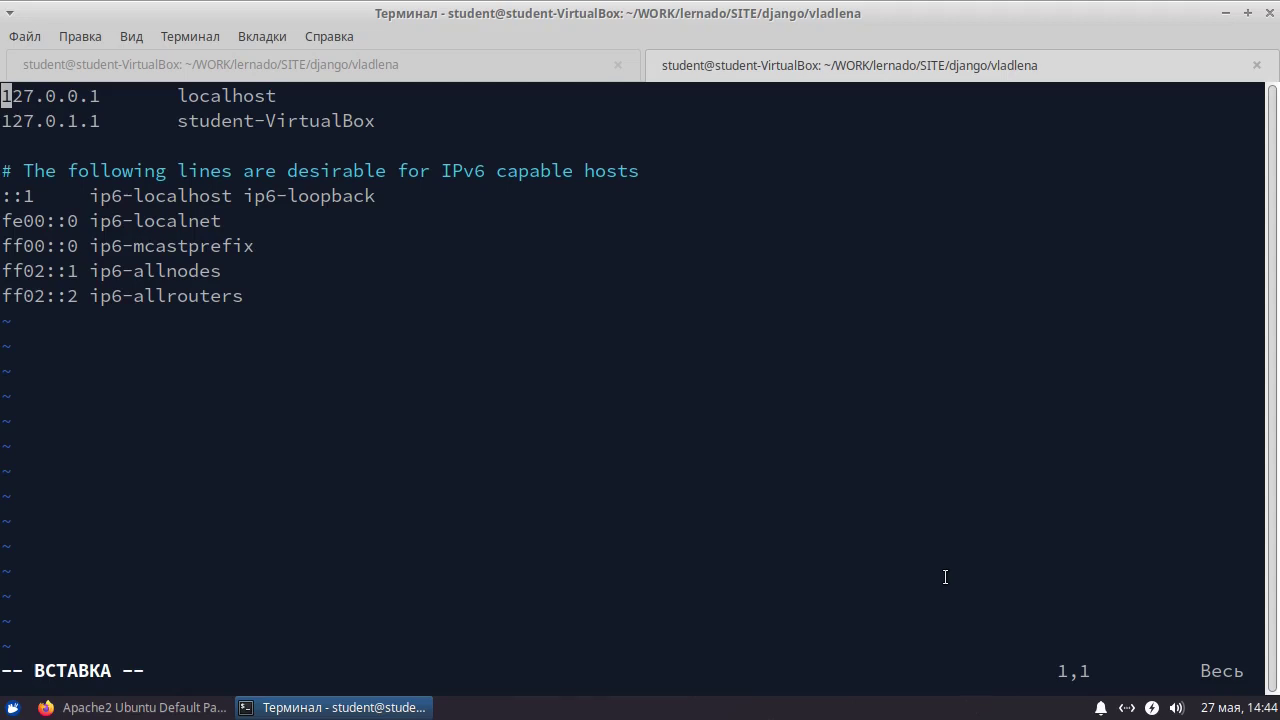
key("Down")
key("End")
key("Up")
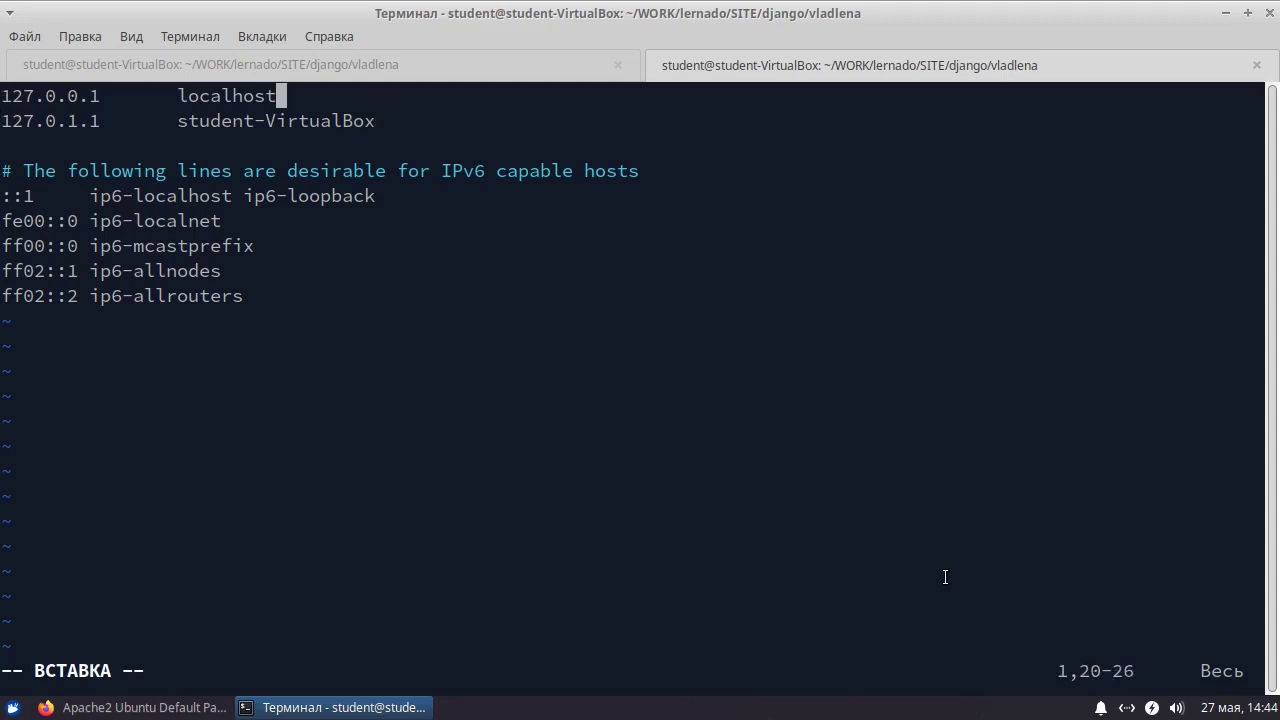
key("Return")
type("127.0.0.1 ")
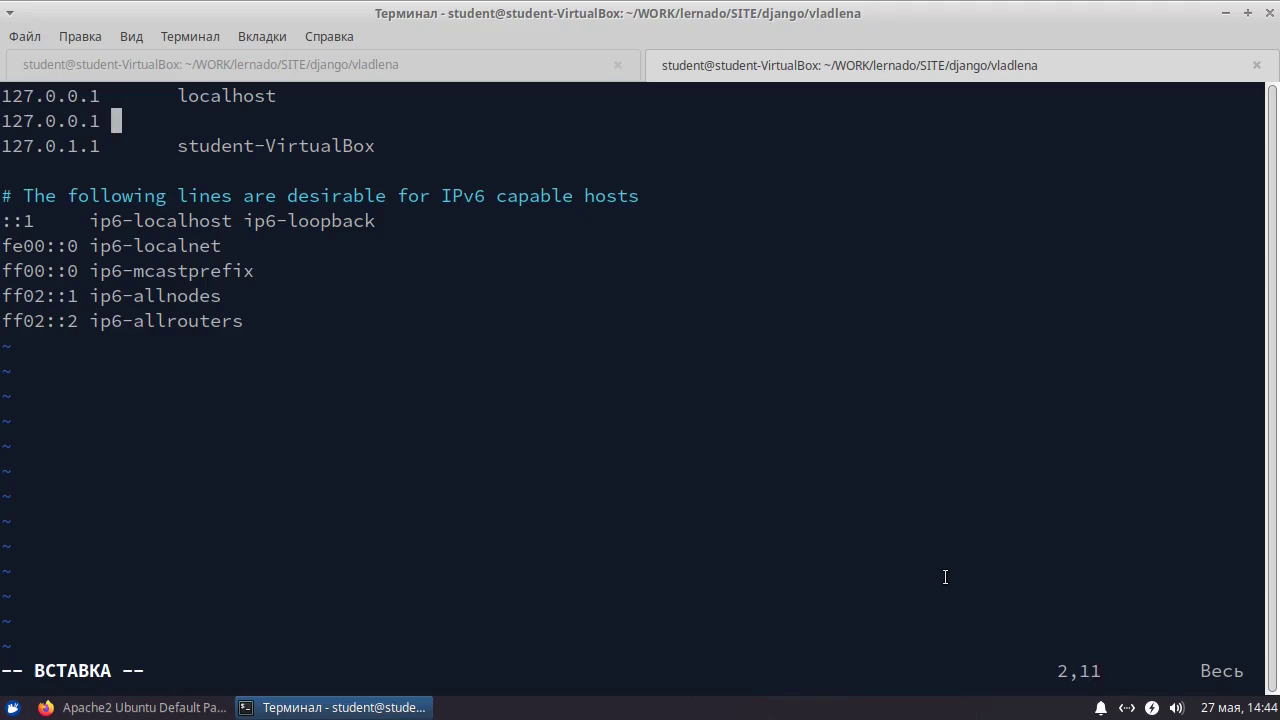
type("      lerna")
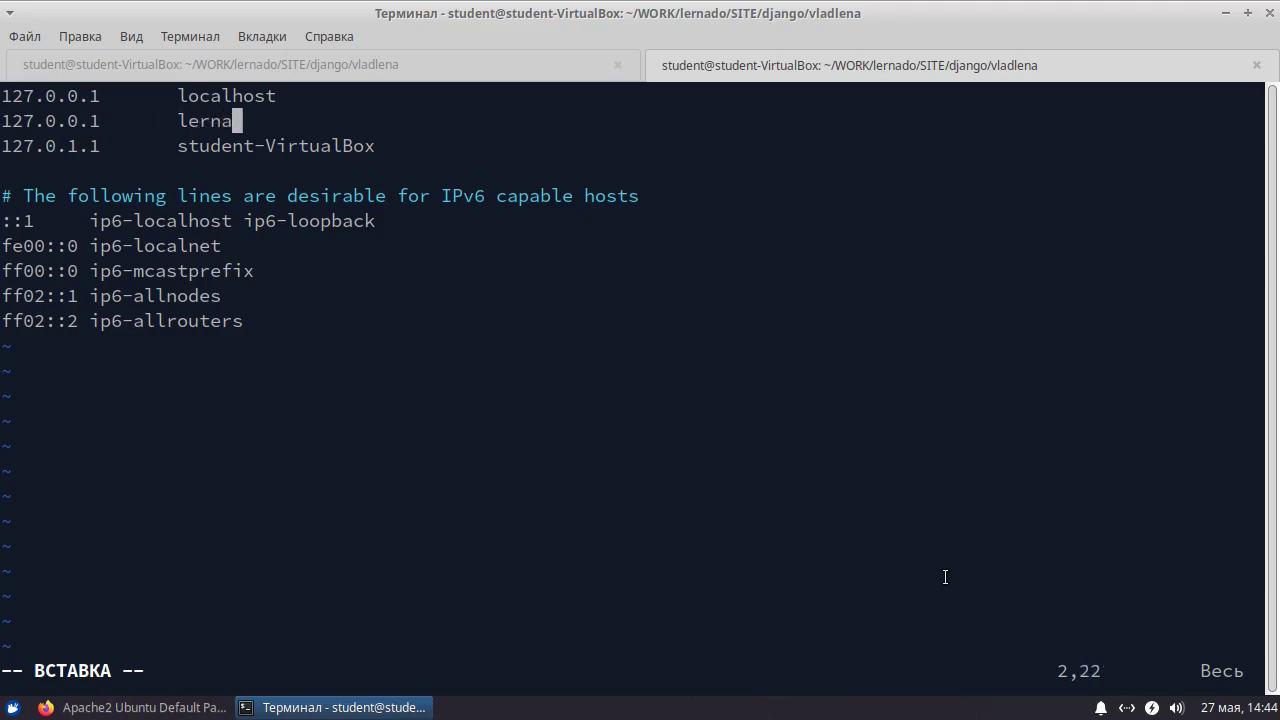
type("do.loc")
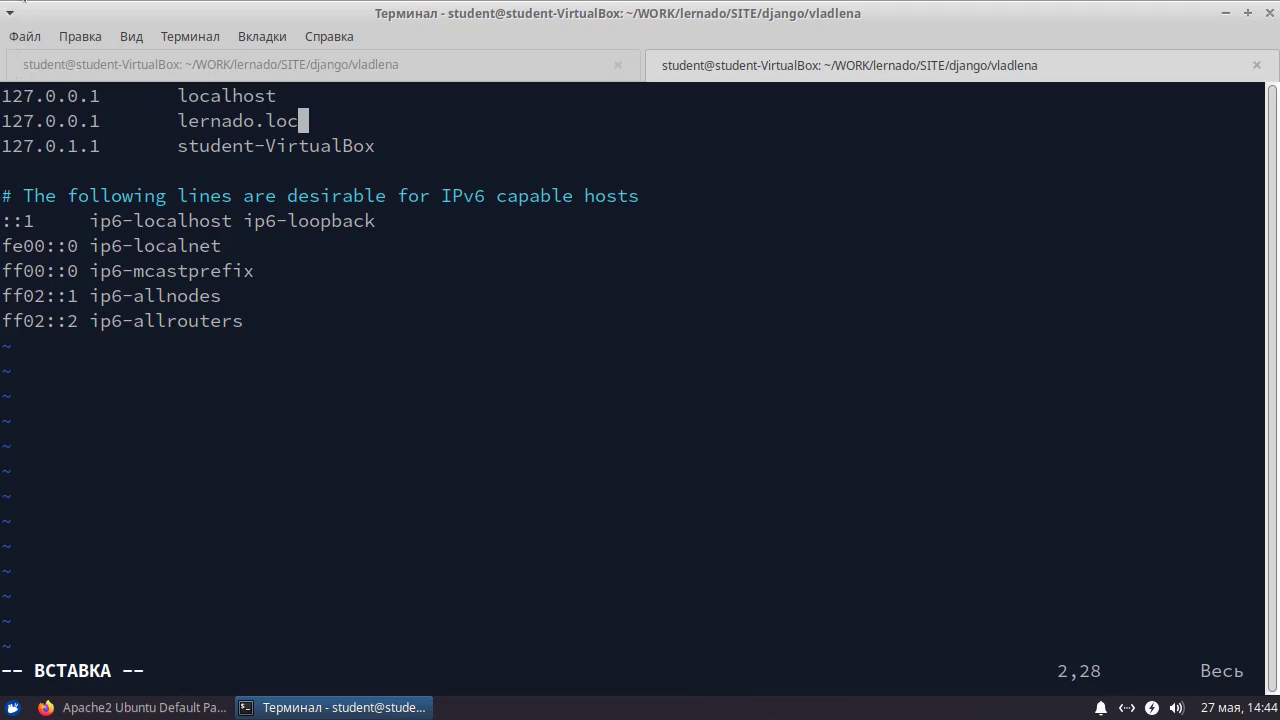
left_click(27, 38)
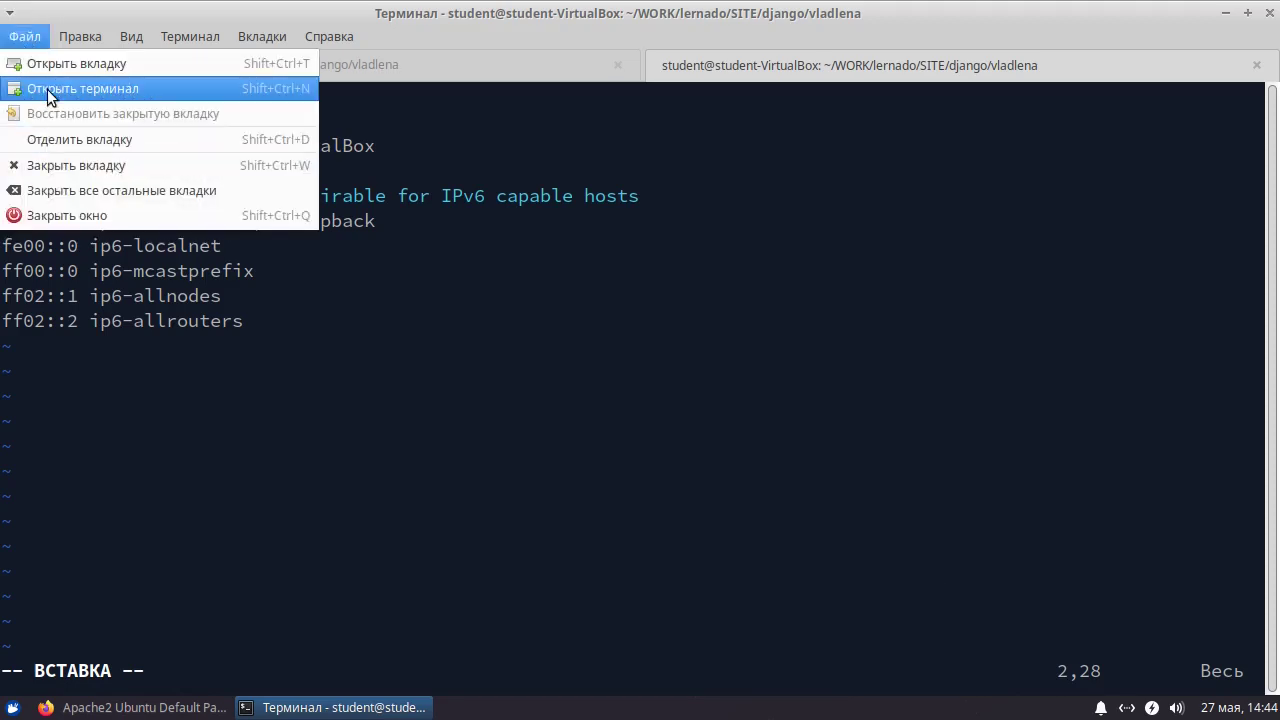
Run ifconfig in a new tab to find 192.168.1.165, then return to the vim tab
left_click(62, 63)
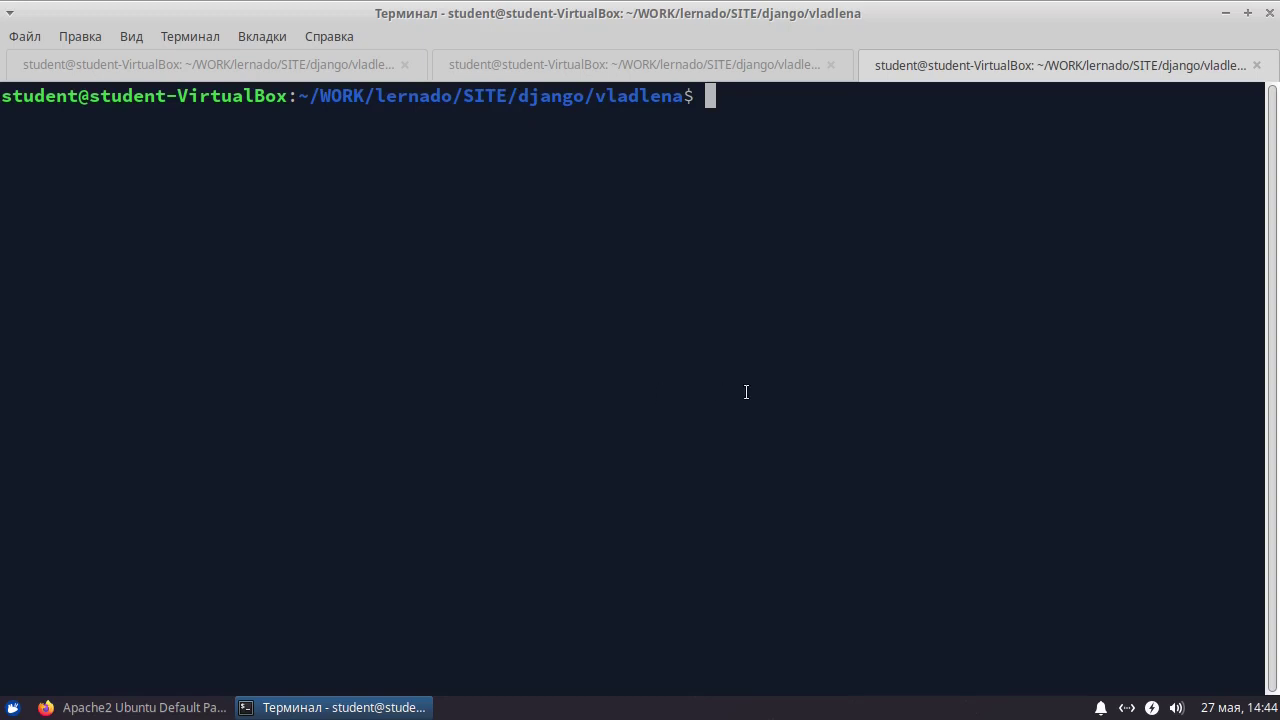
type("ifconfig")
key("Return")
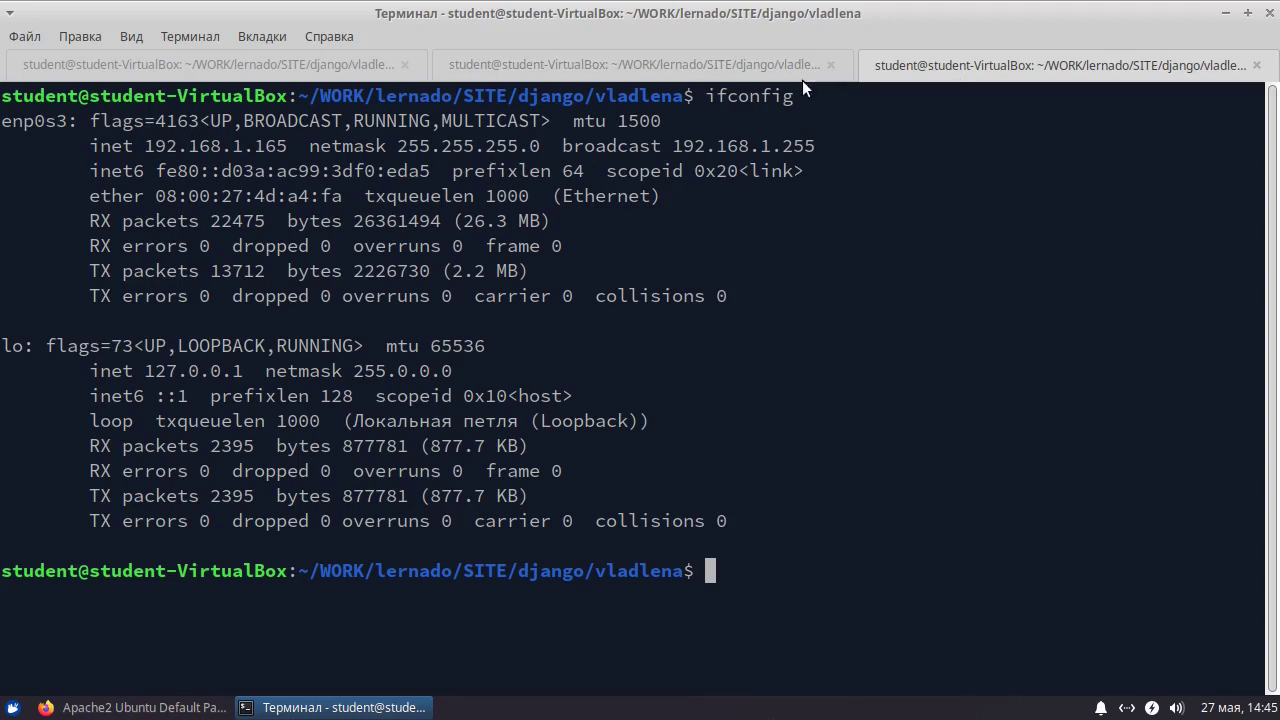
left_click(733, 64)
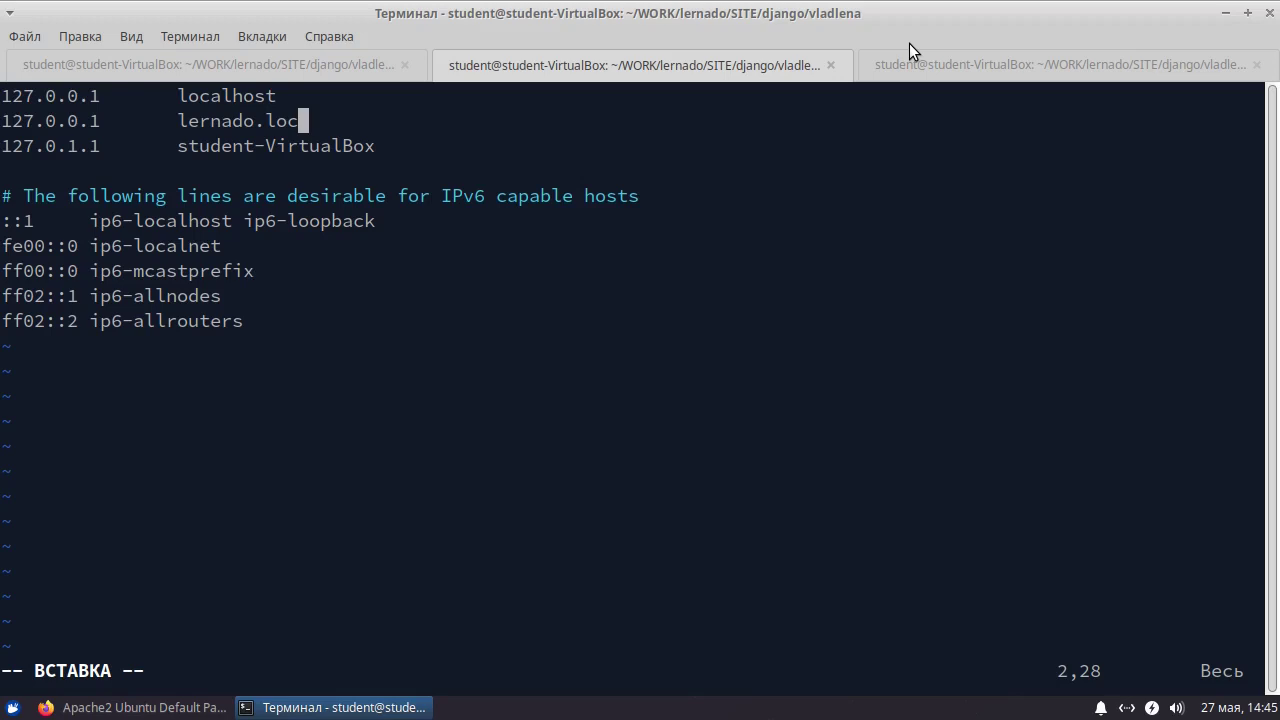
Add a hosts line mapping 192.168.1.165 to lernado.lan below the lernado.loc entry
key("Return")
type("127")
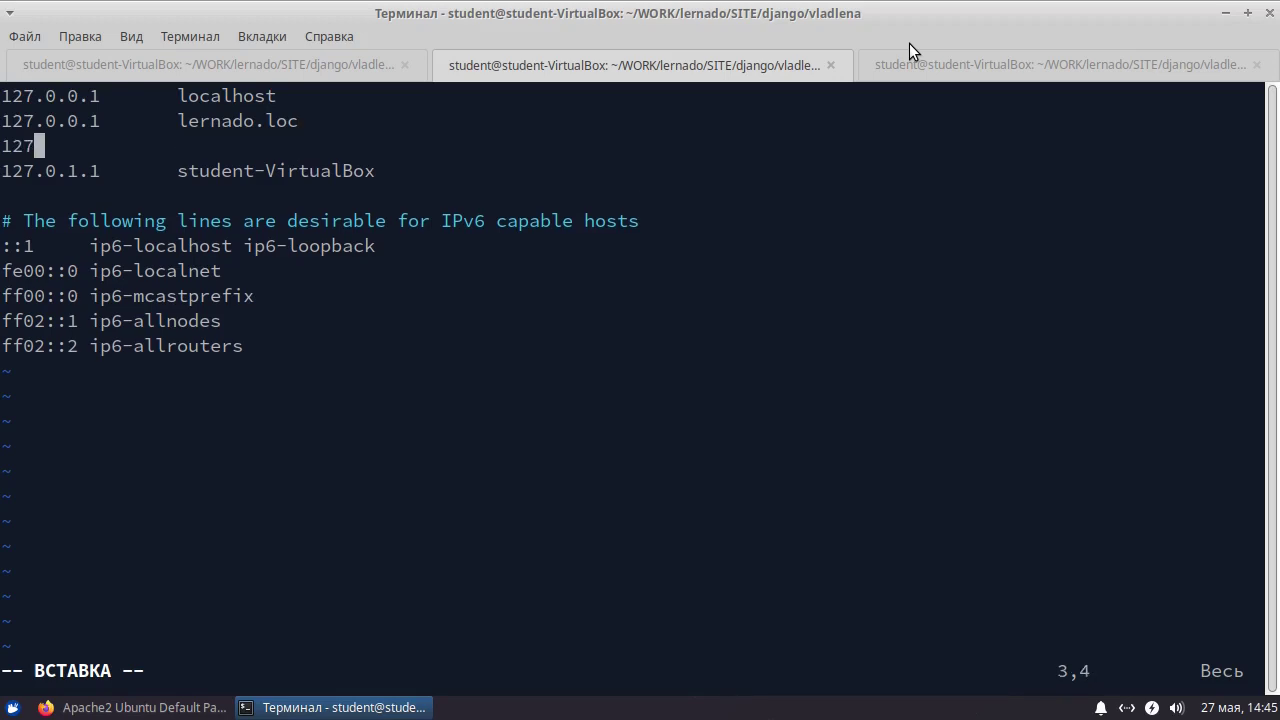
key("BackSpace")
key("BackSpace")
key("BackSpace")
type("192.168")
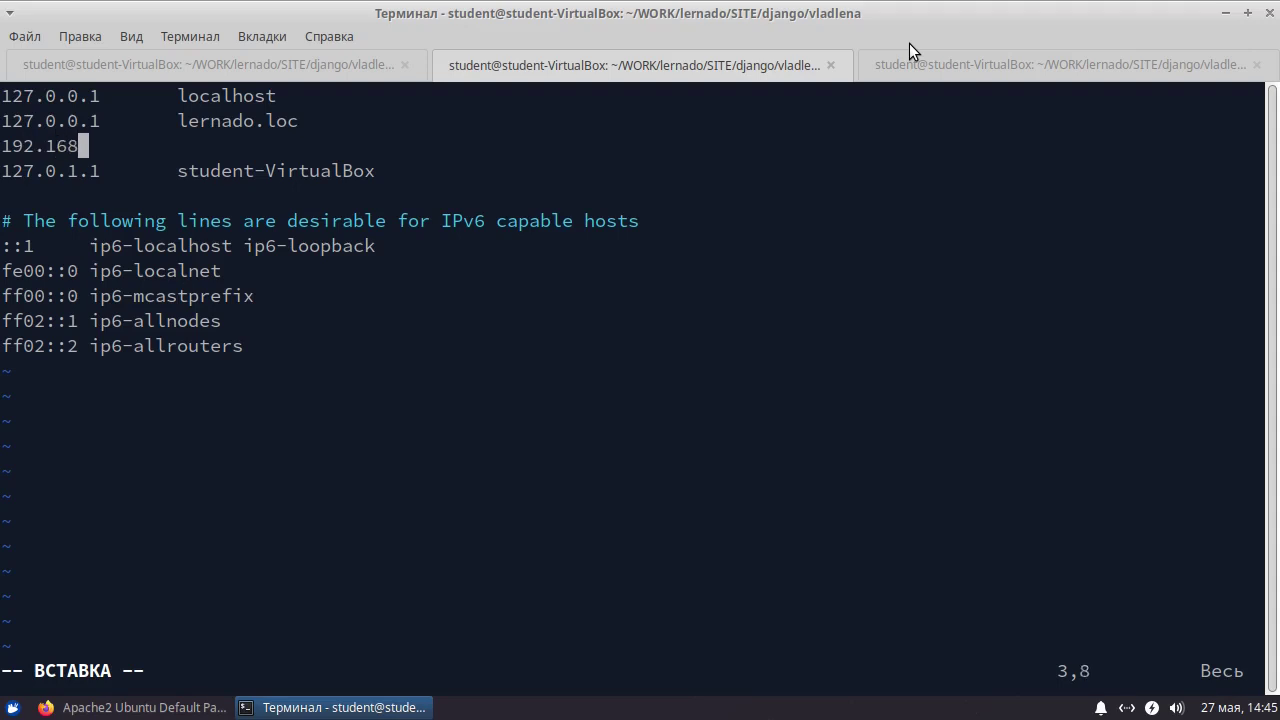
type(".1.165")
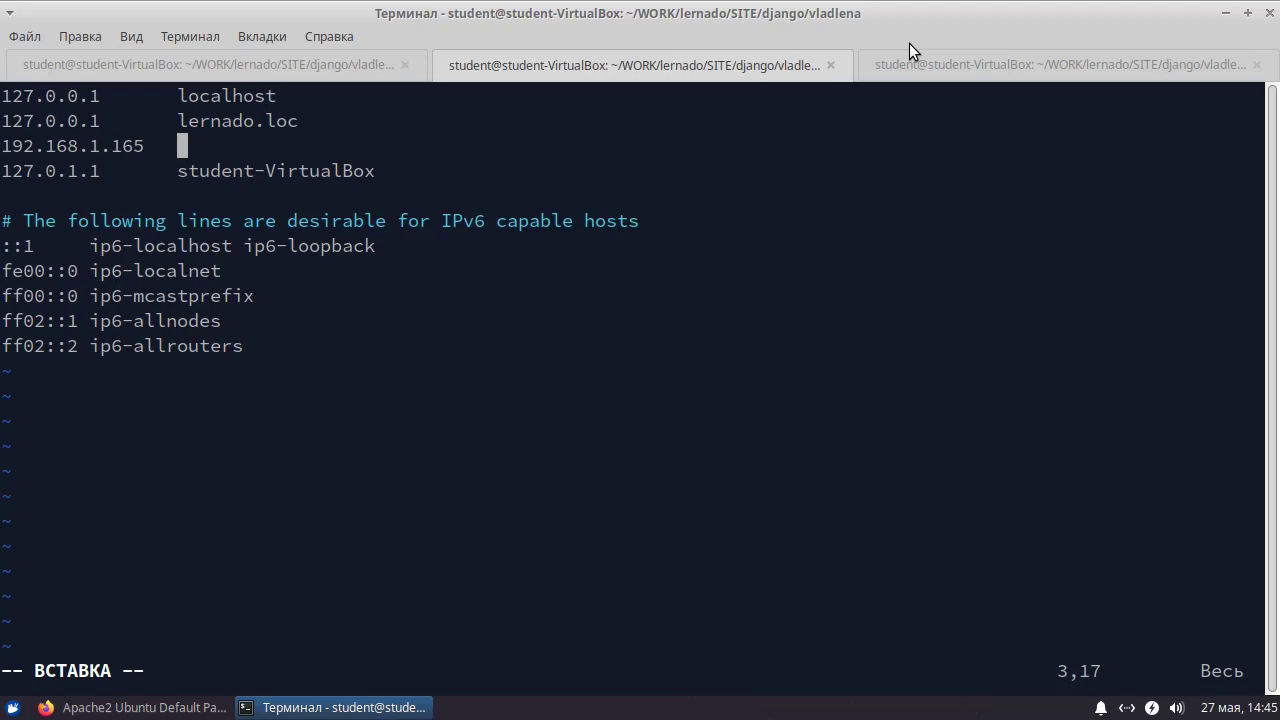
type("ler")
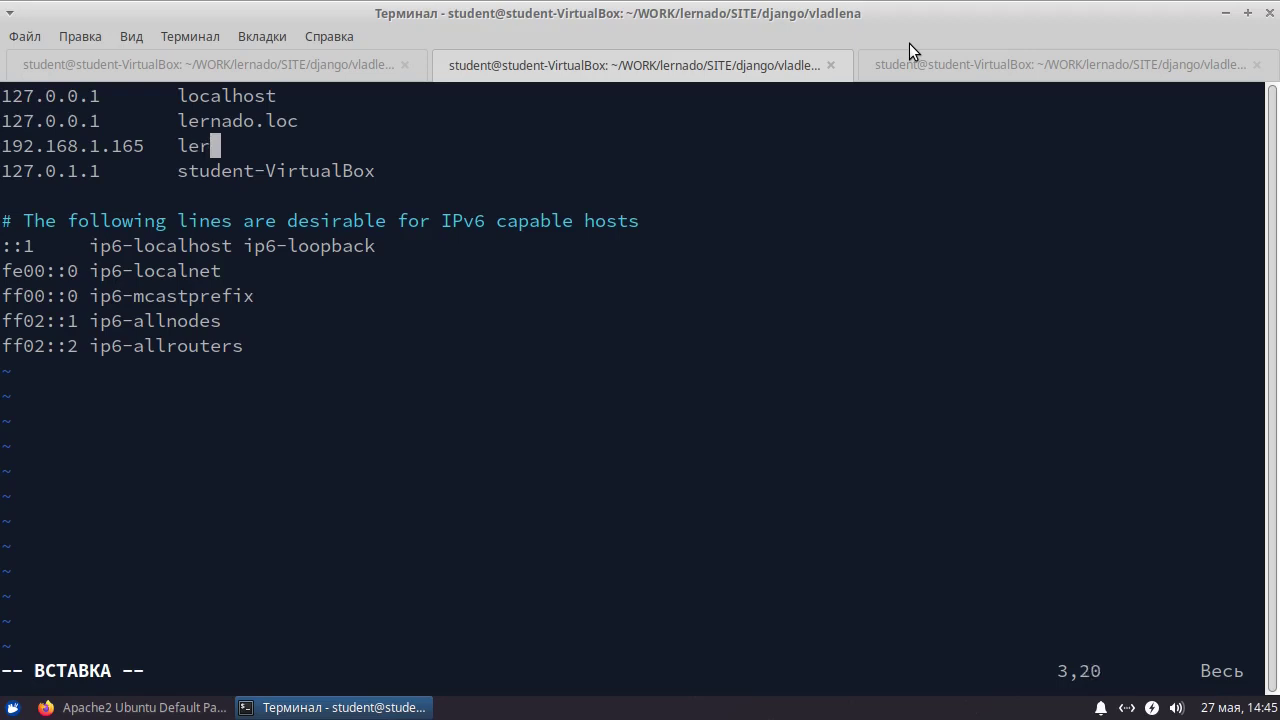
type("nado.lan")
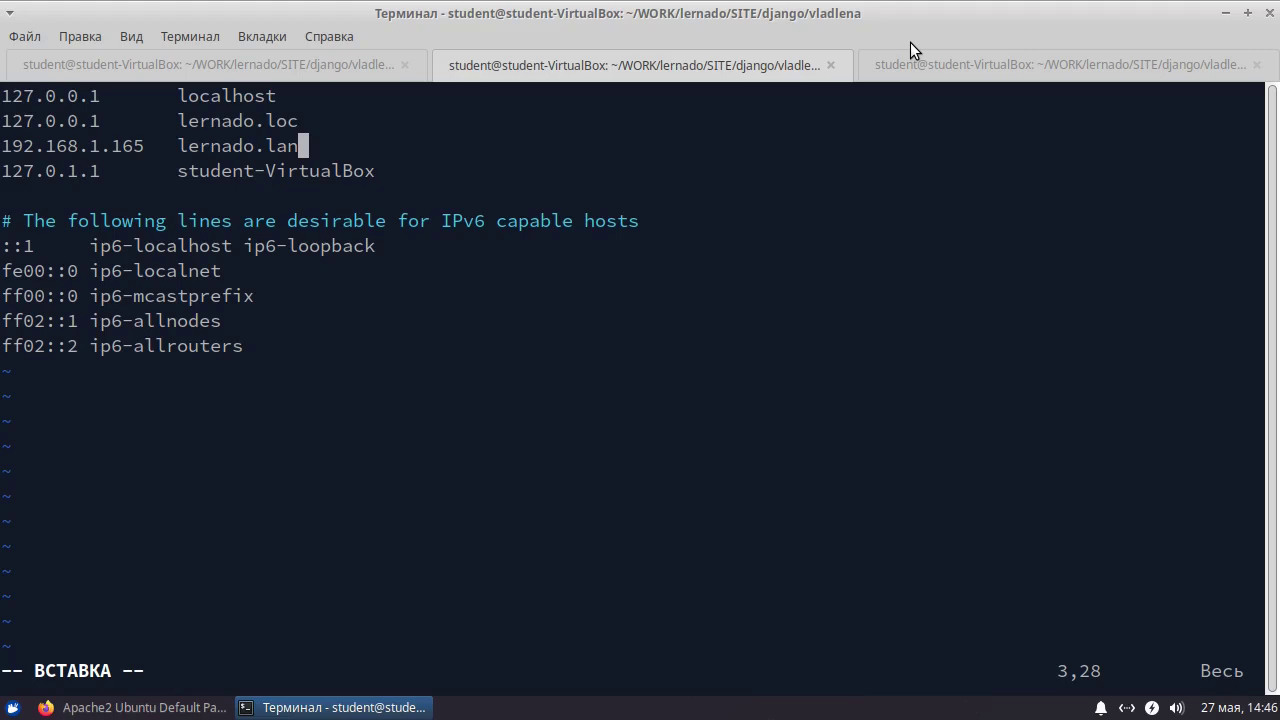
Save the hosts file and quit vim with :exit
key("Escape")
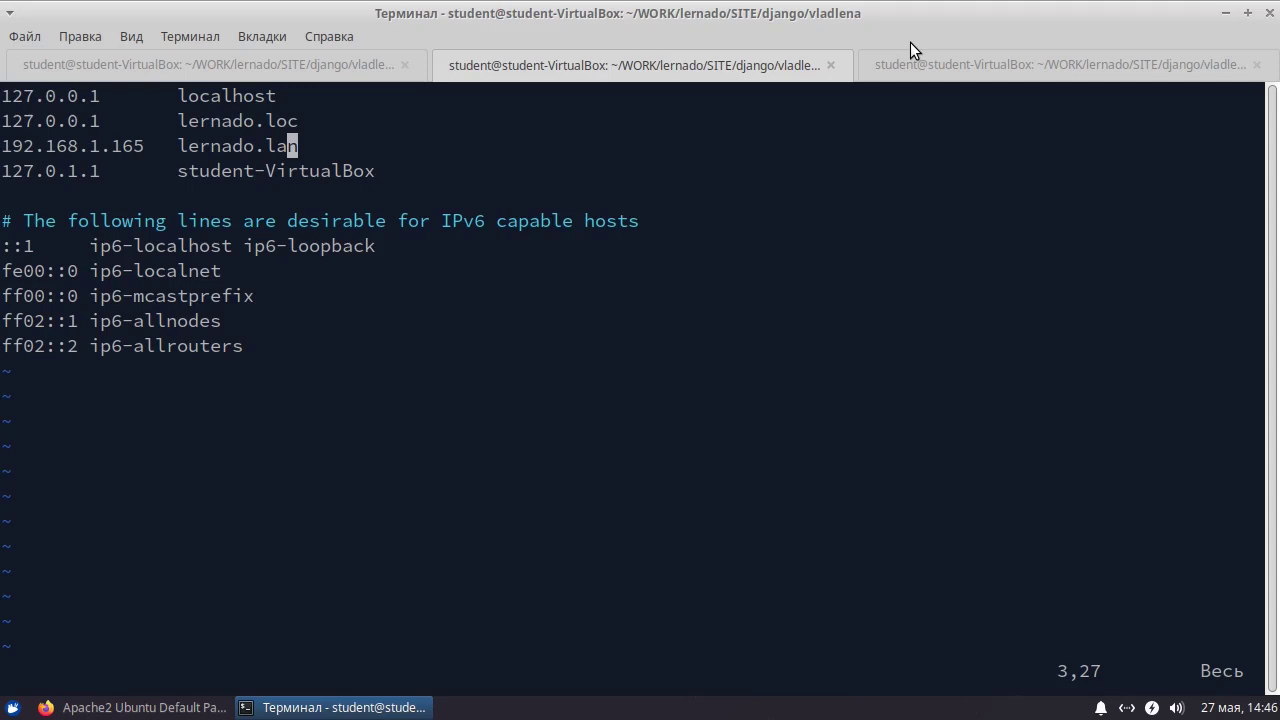
key("shift+colon")
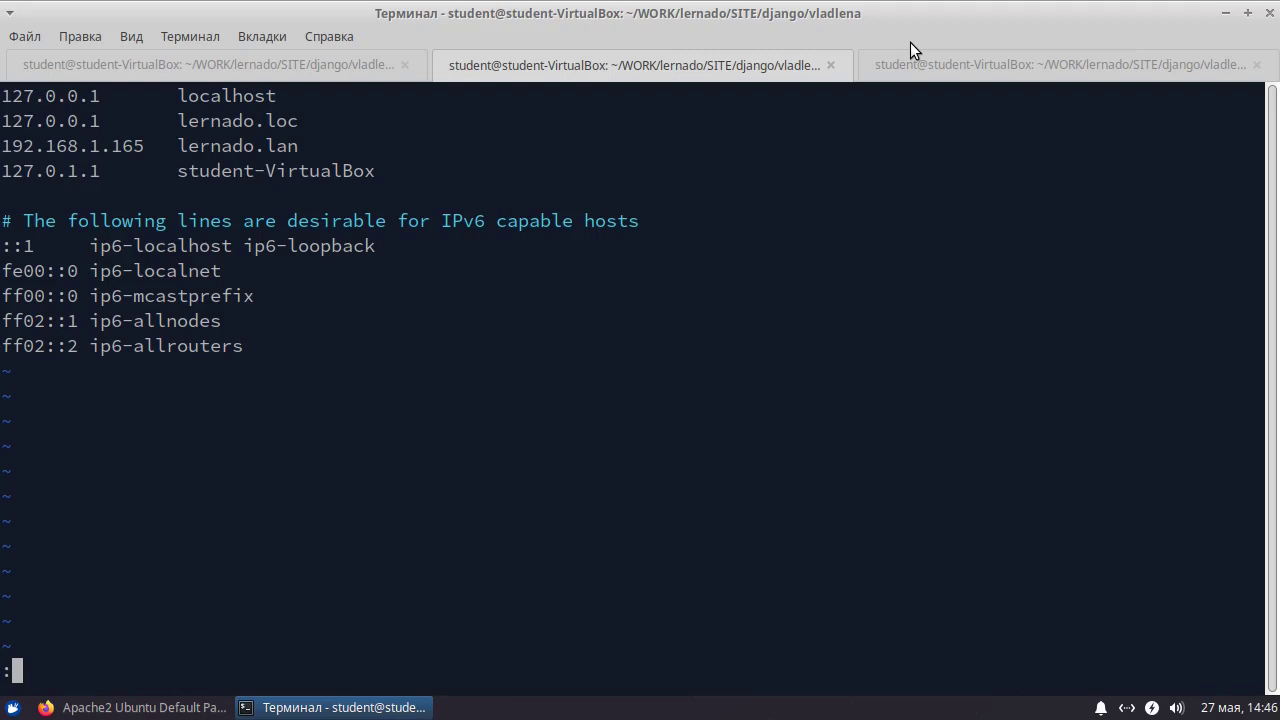
type("exit")
key("Return")
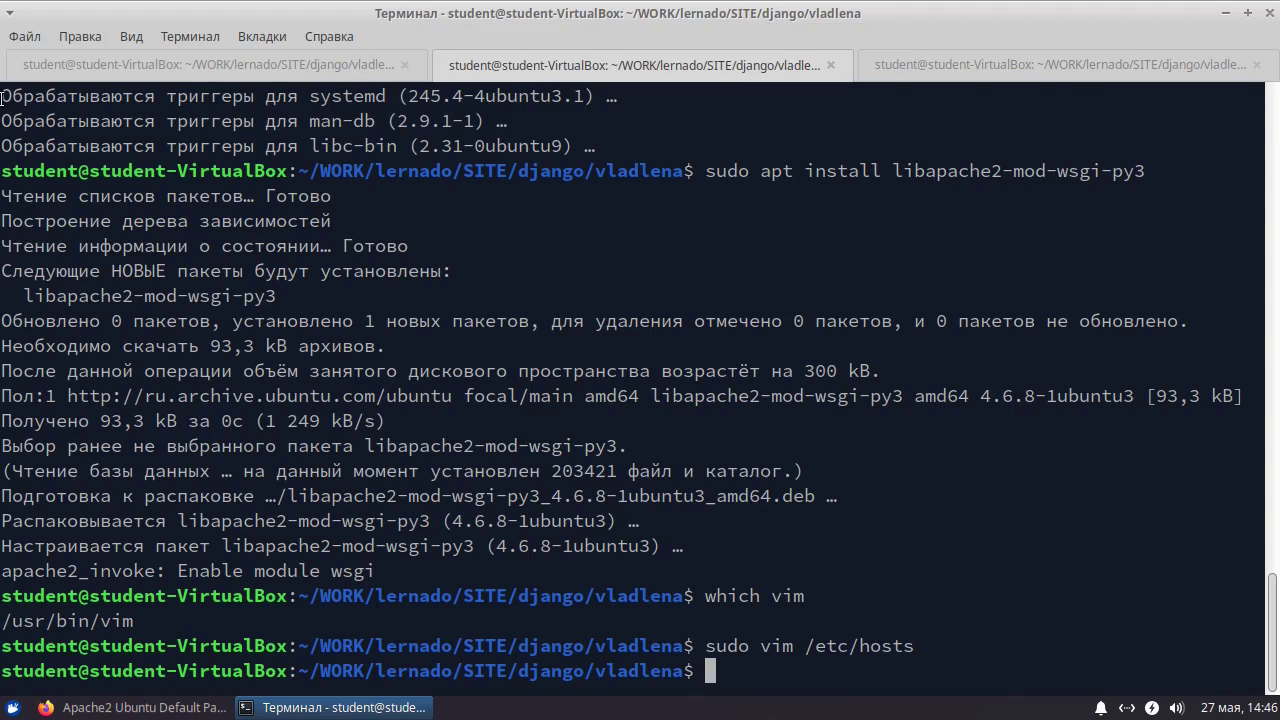
In Firefox, load lernado.loc to confirm the Apache2 default page appears
left_click(158, 708)
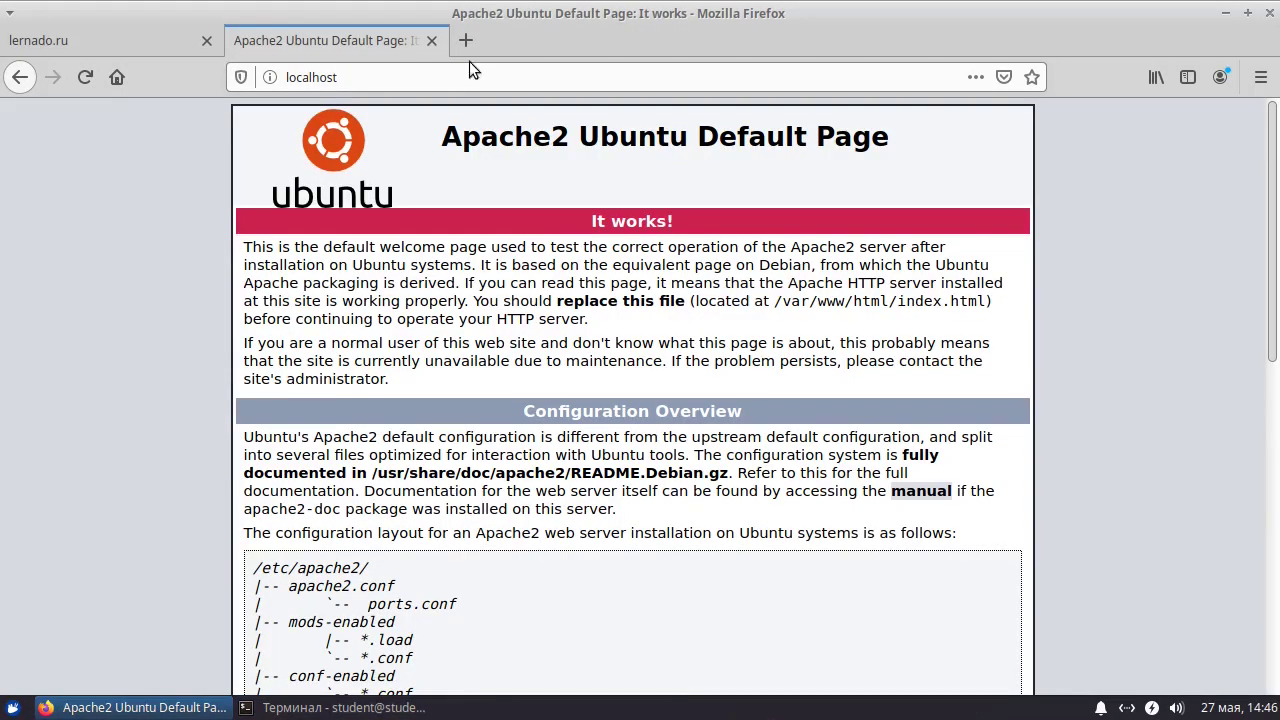
left_click(457, 80)
key("Escape")
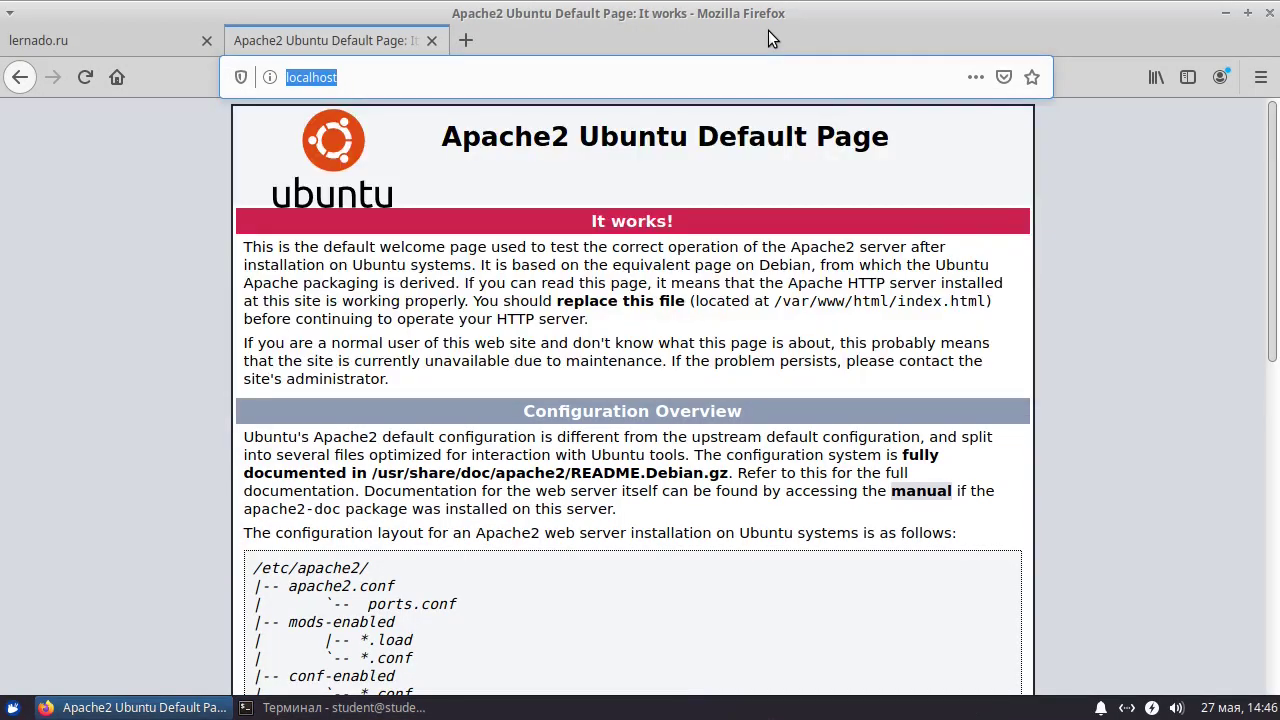
type("le")
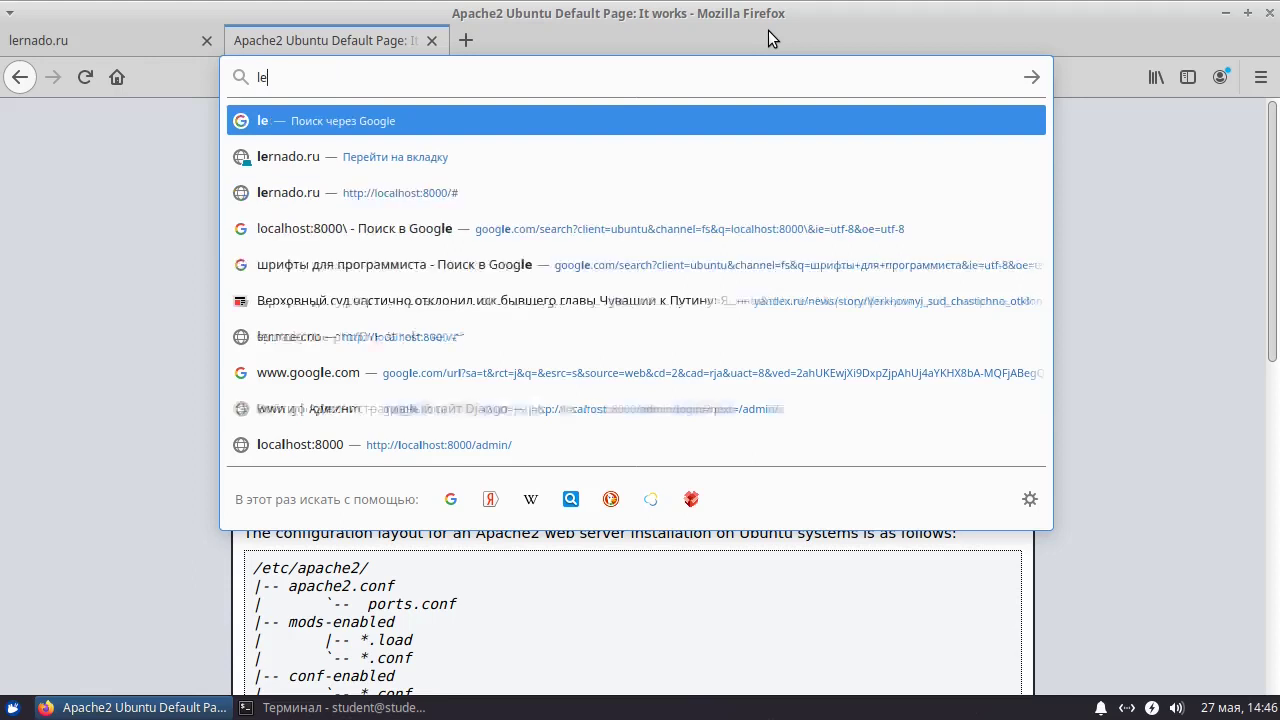
type("rnado.loc")
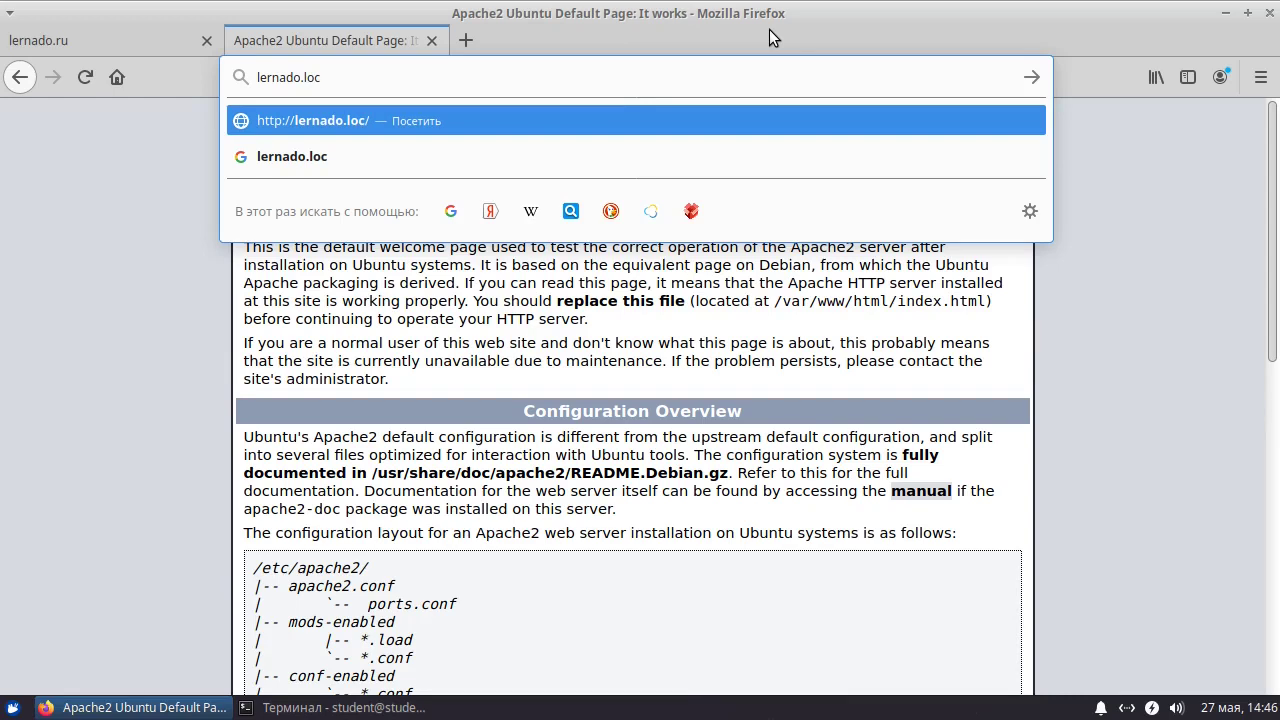
key("Return")
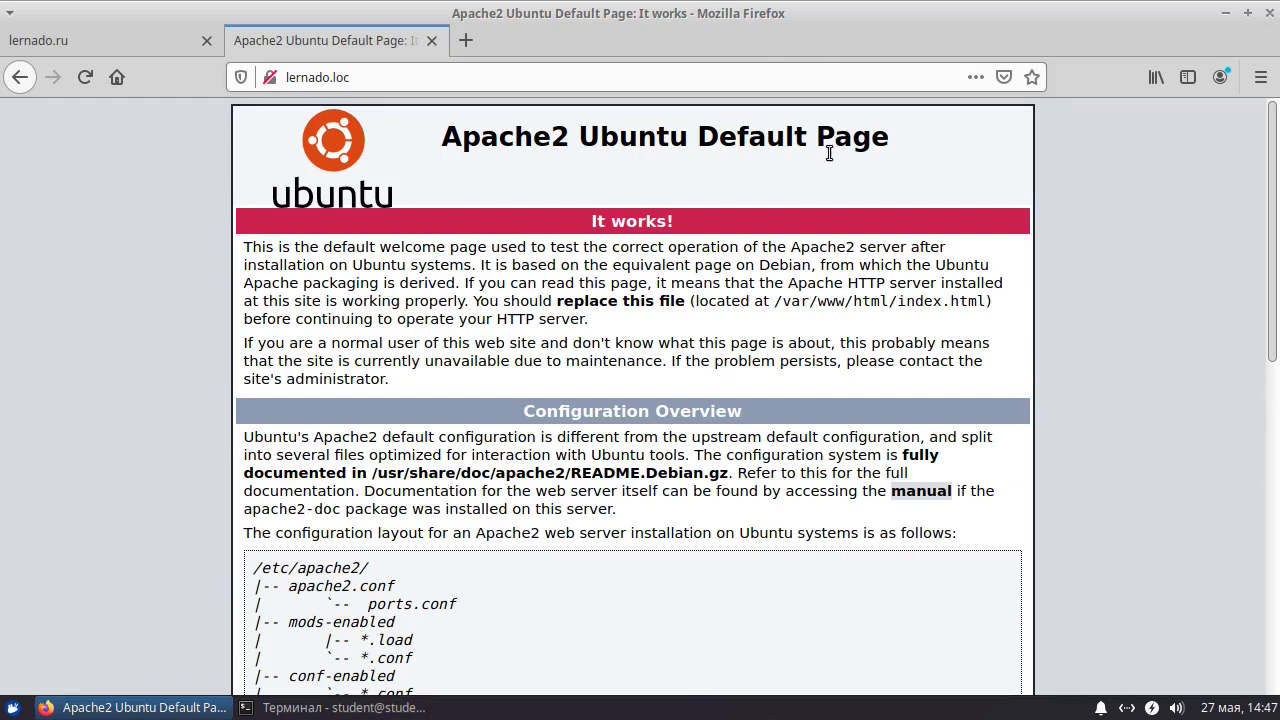
Load lernado.lan and confirm it also shows the Apache2 default page
left_click(795, 77)
key("Right")
key("BackSpace")
key("BackSpace")
type("an")
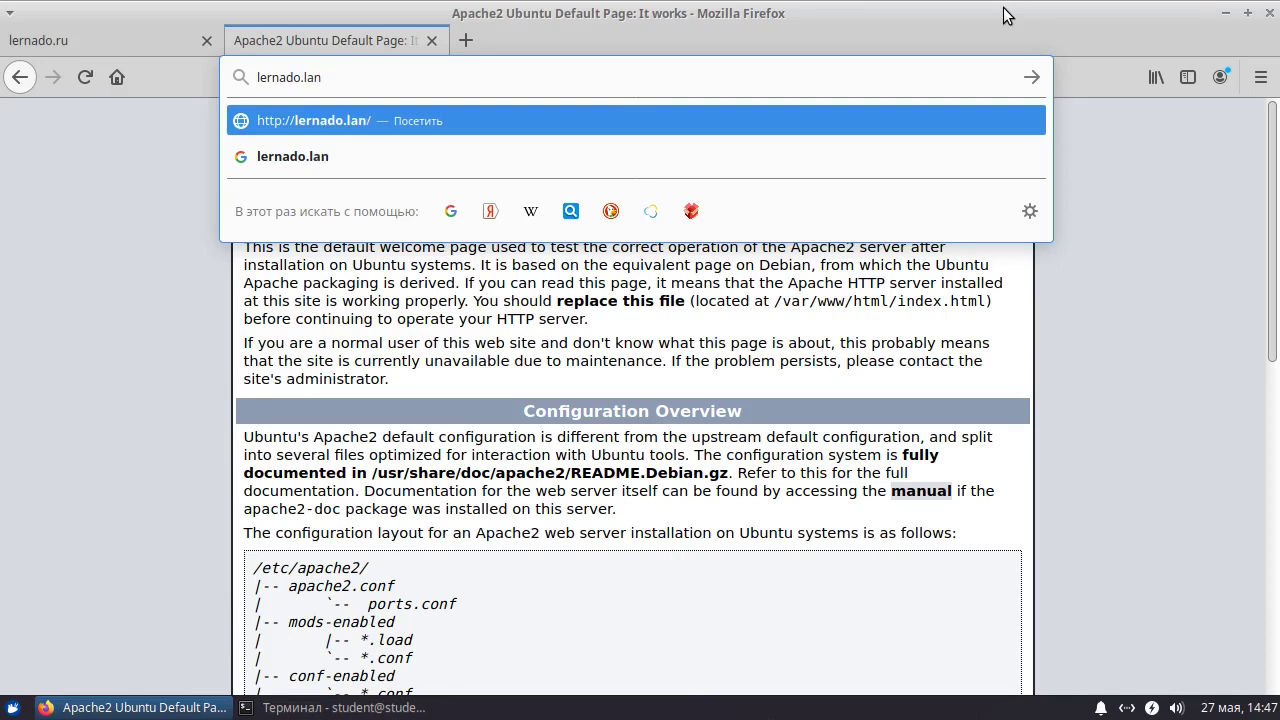
key("Return")
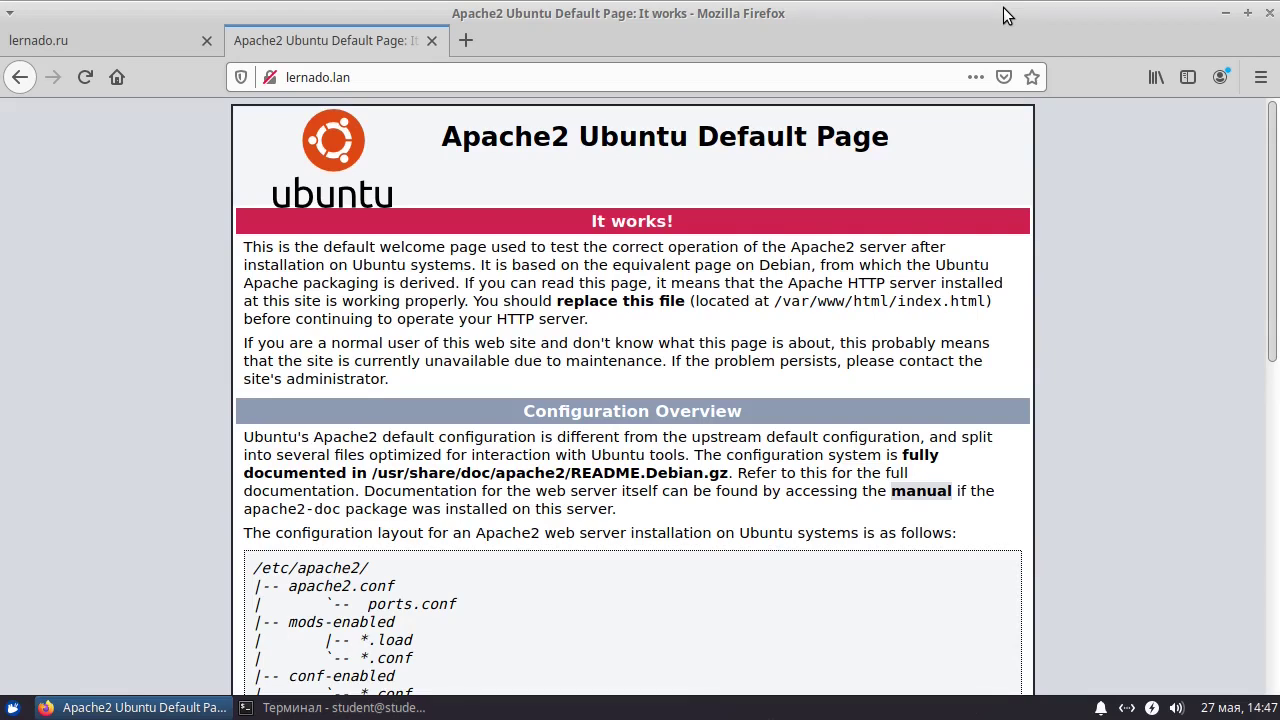
Try lernado.lan1, see it isn't found, and return to the terminal
left_click(387, 78)
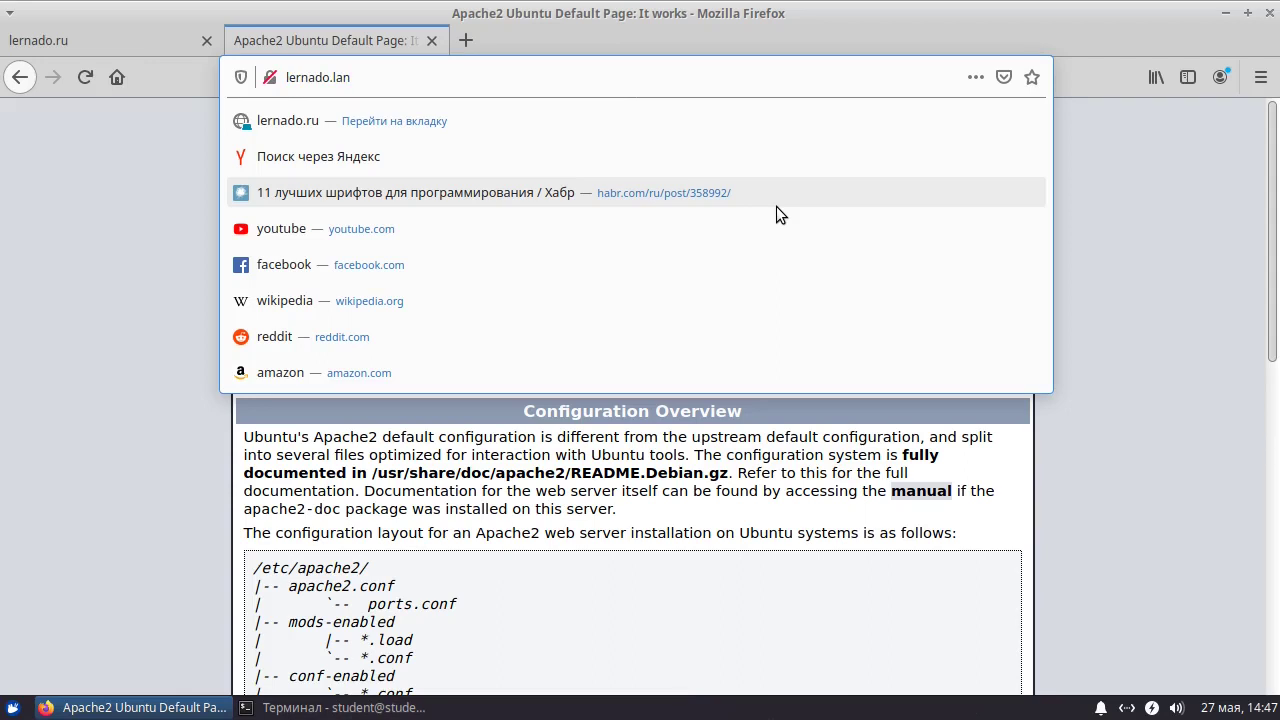
type("1")
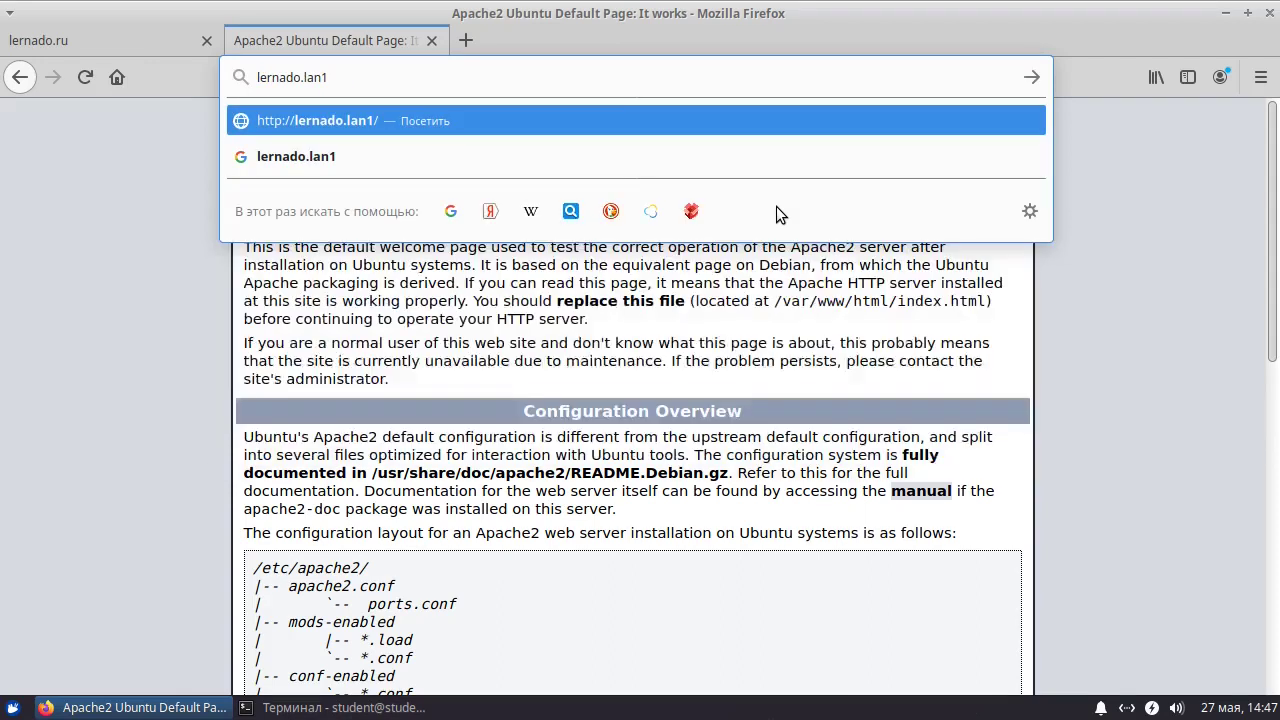
key("Return")
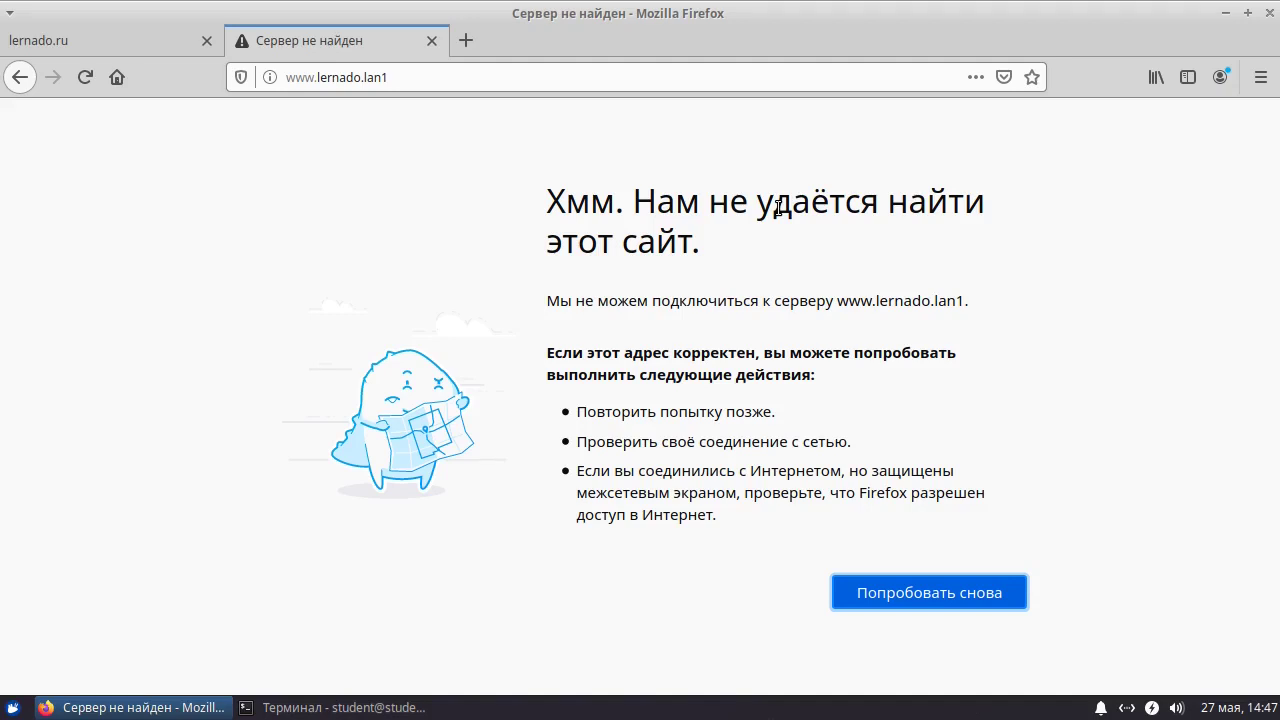
left_click(335, 707)
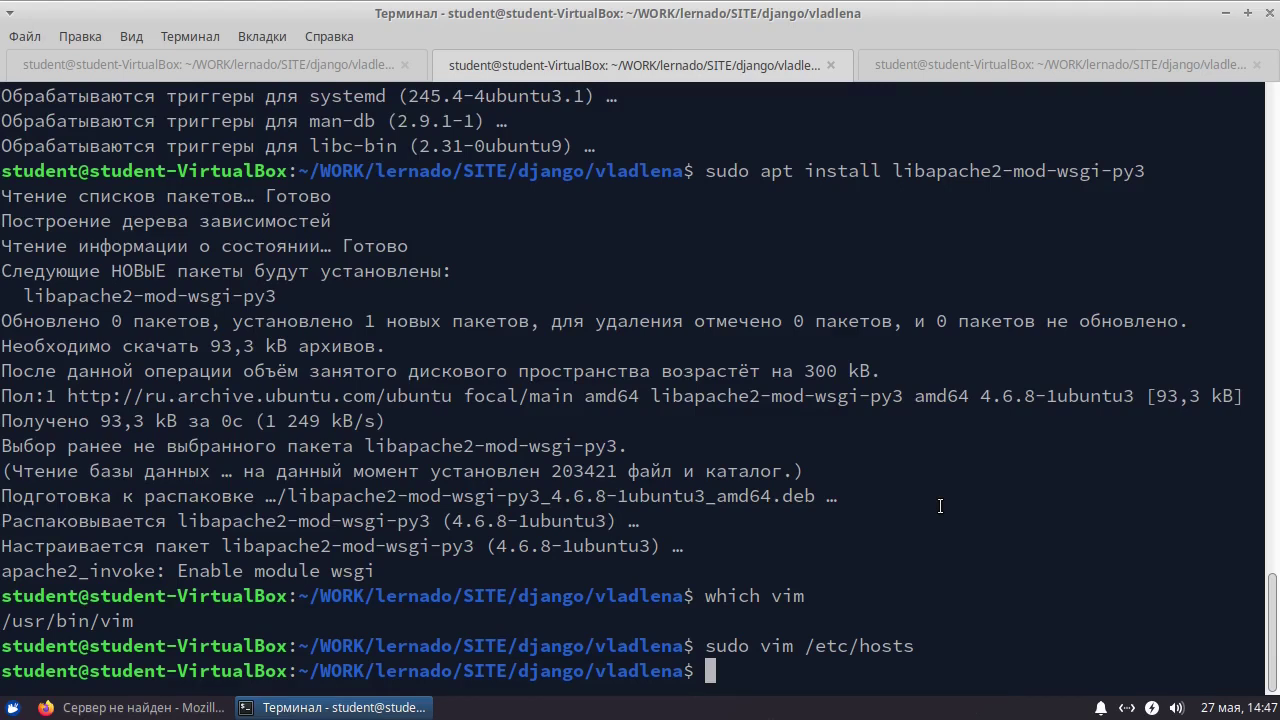
Go up two folders to SITE and run ls -al /etc/apache2
type("cd ../..")
key("Return")
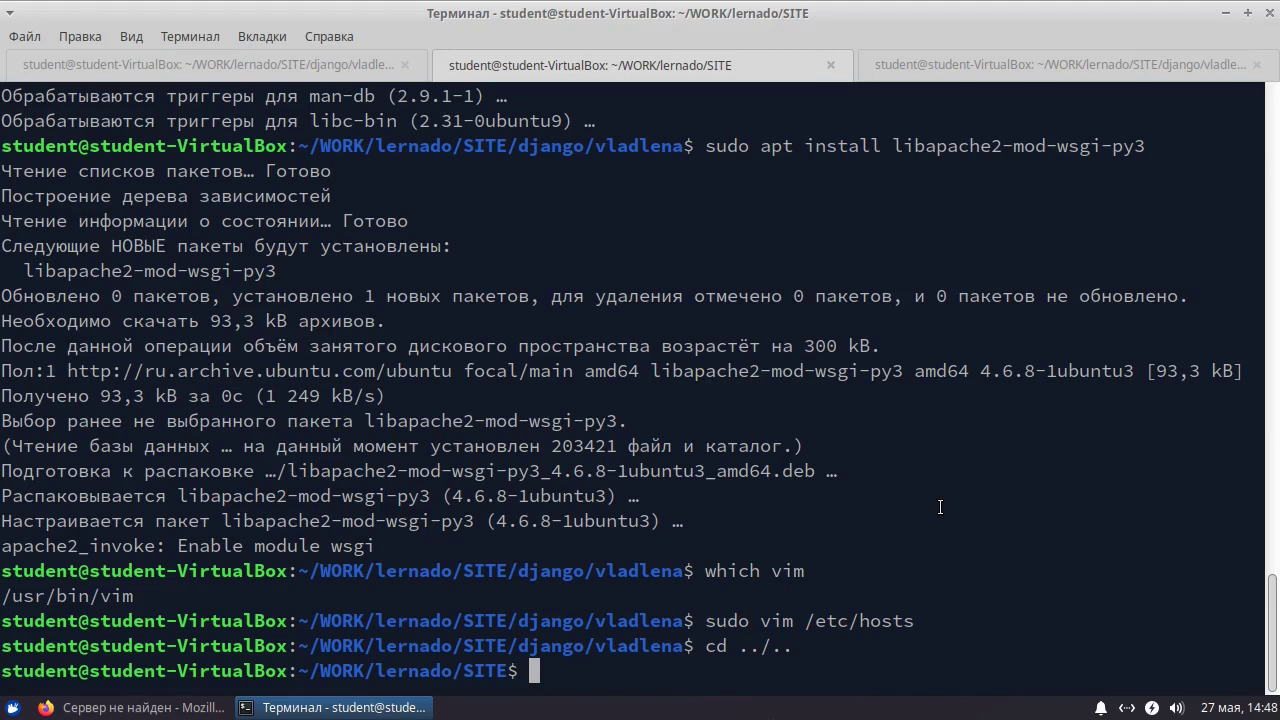
type("ls -al /e")
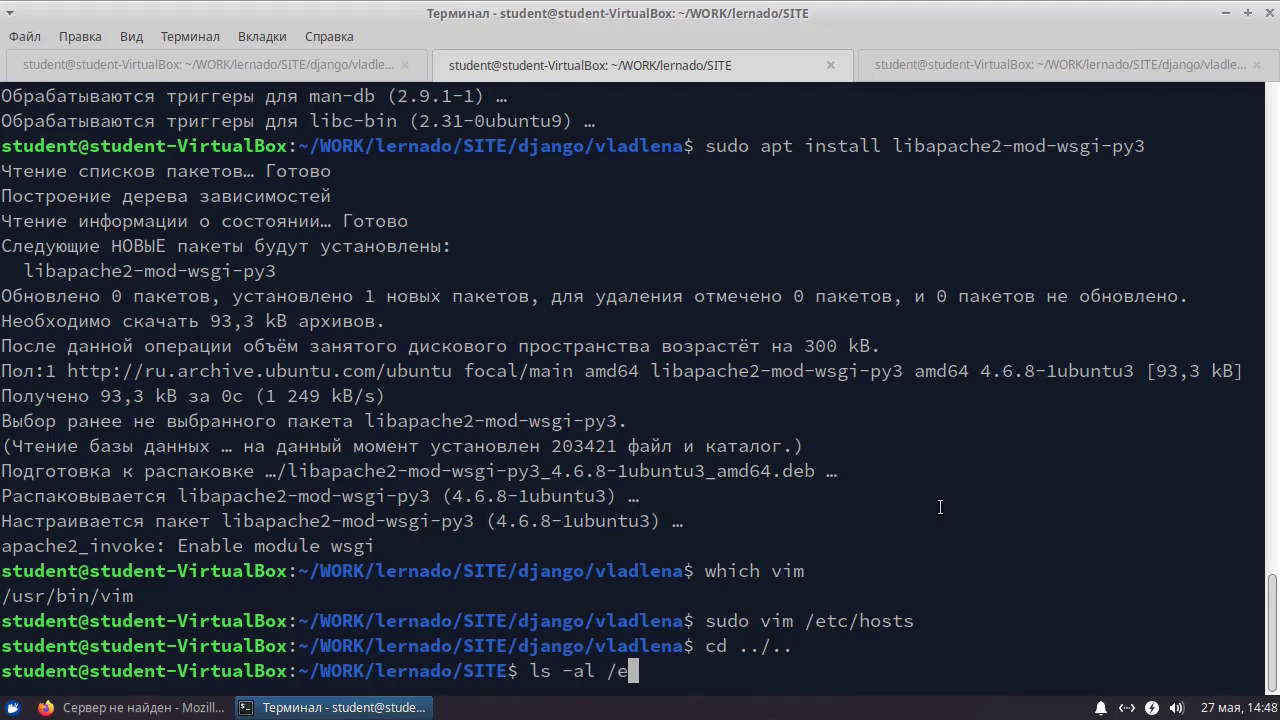
type("tc/ap")
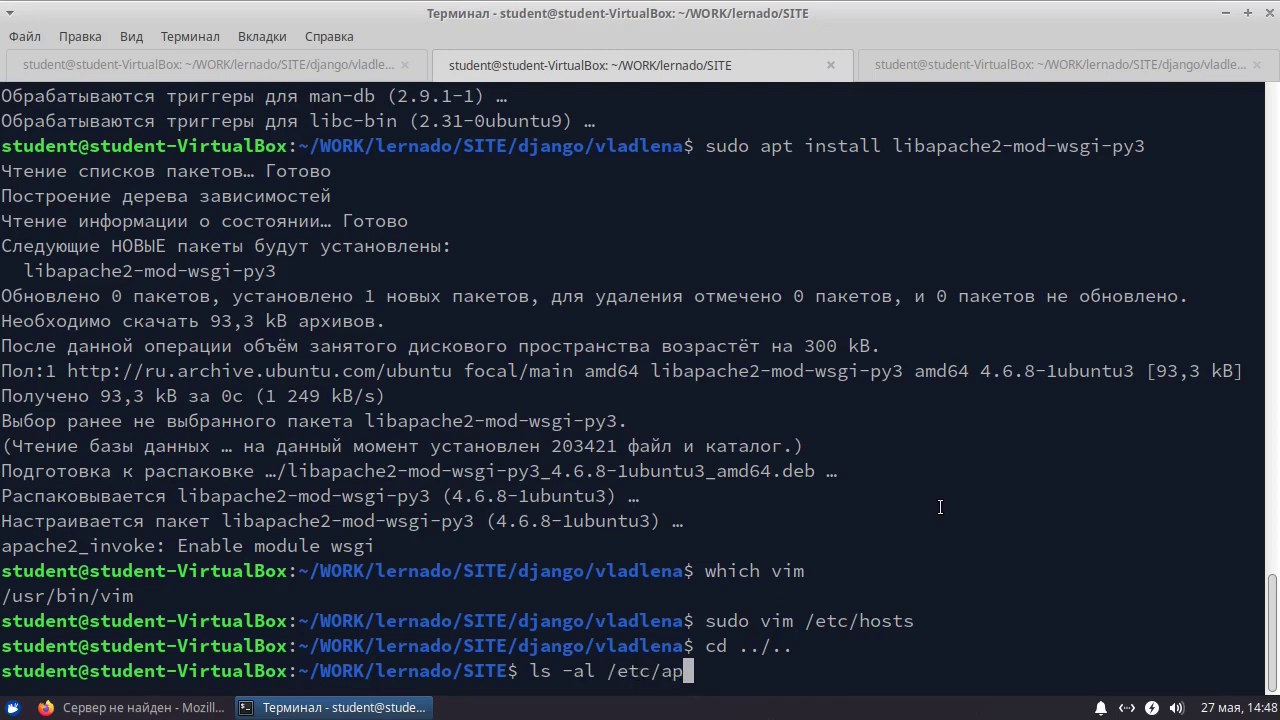
type("ache1")
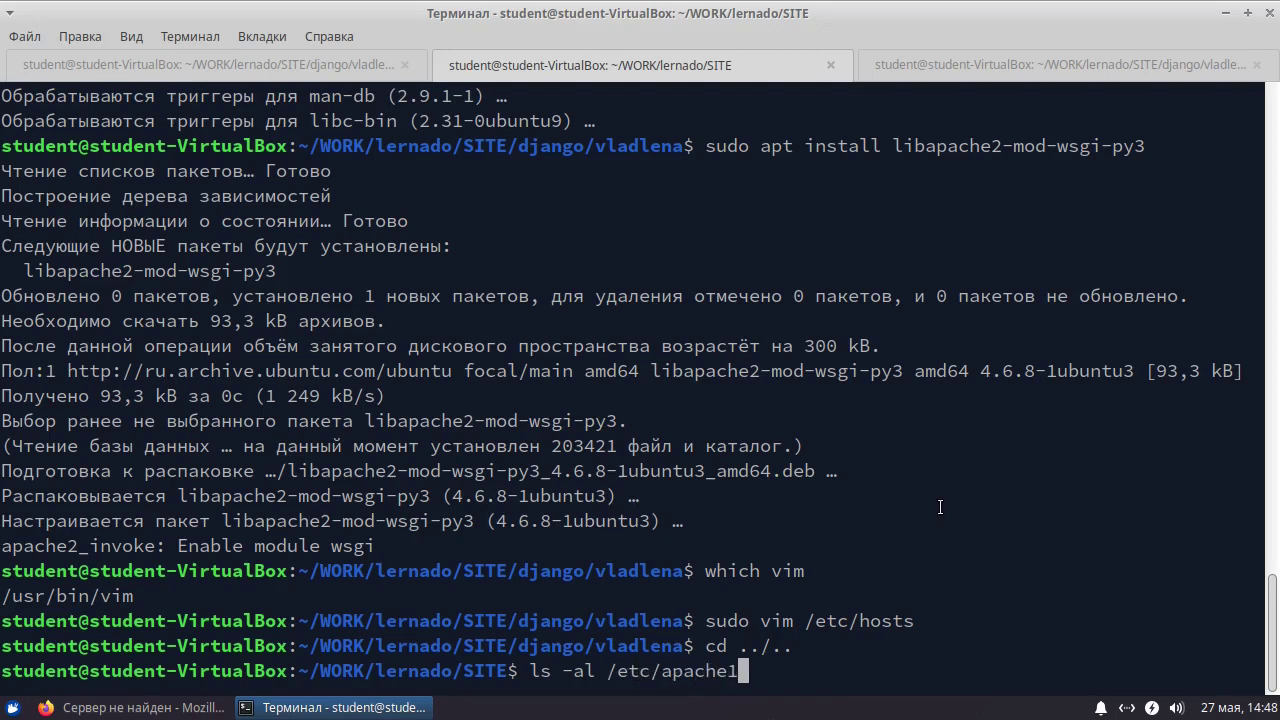
key("BackSpace")
type("2")
key("Return")
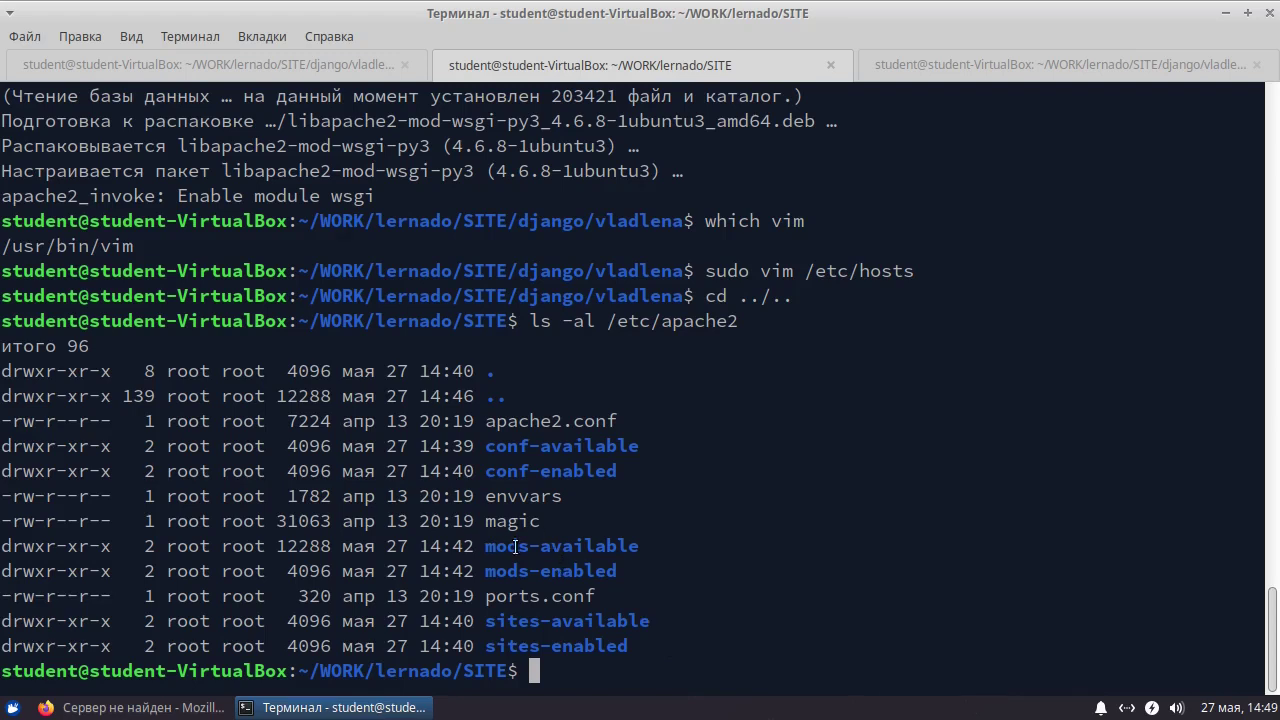
type("ls /etc/apache2/mo")
List /etc/apache2/mods-enabled/ and highlight wsgi.conf and wsgi.load in the output
key("Tab")
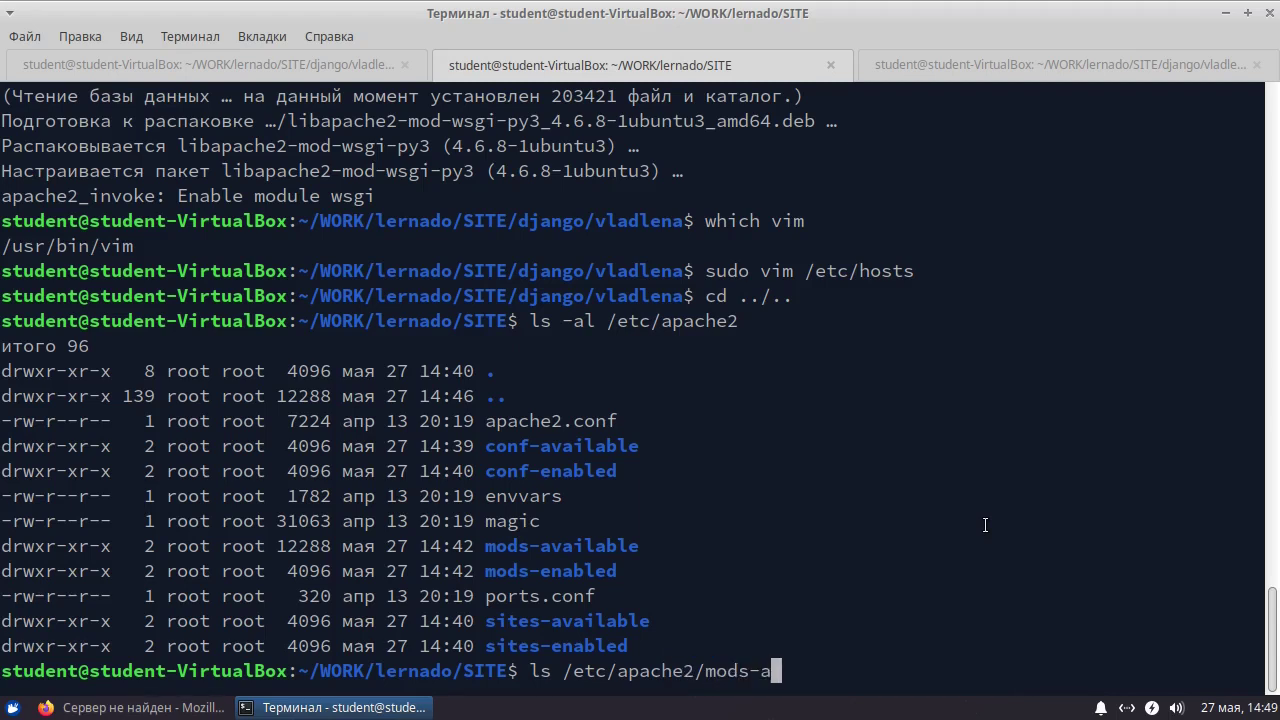
type("e")
key("Tab")
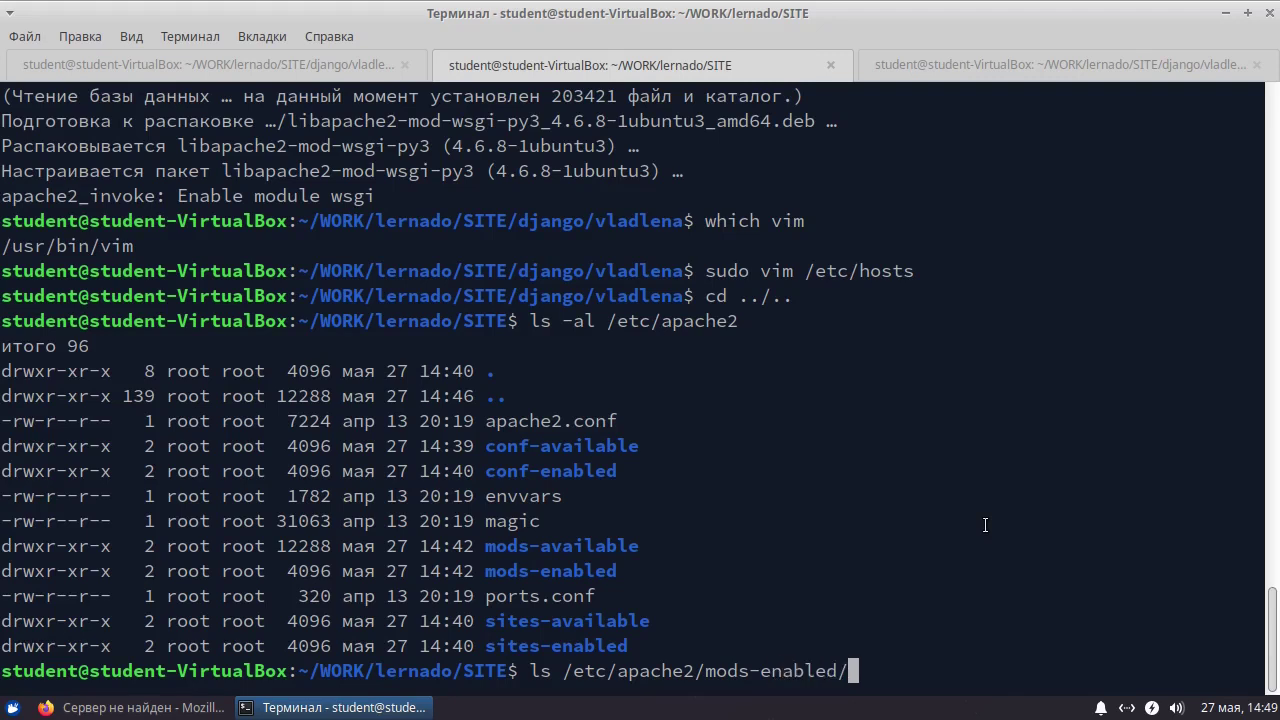
key("Return")
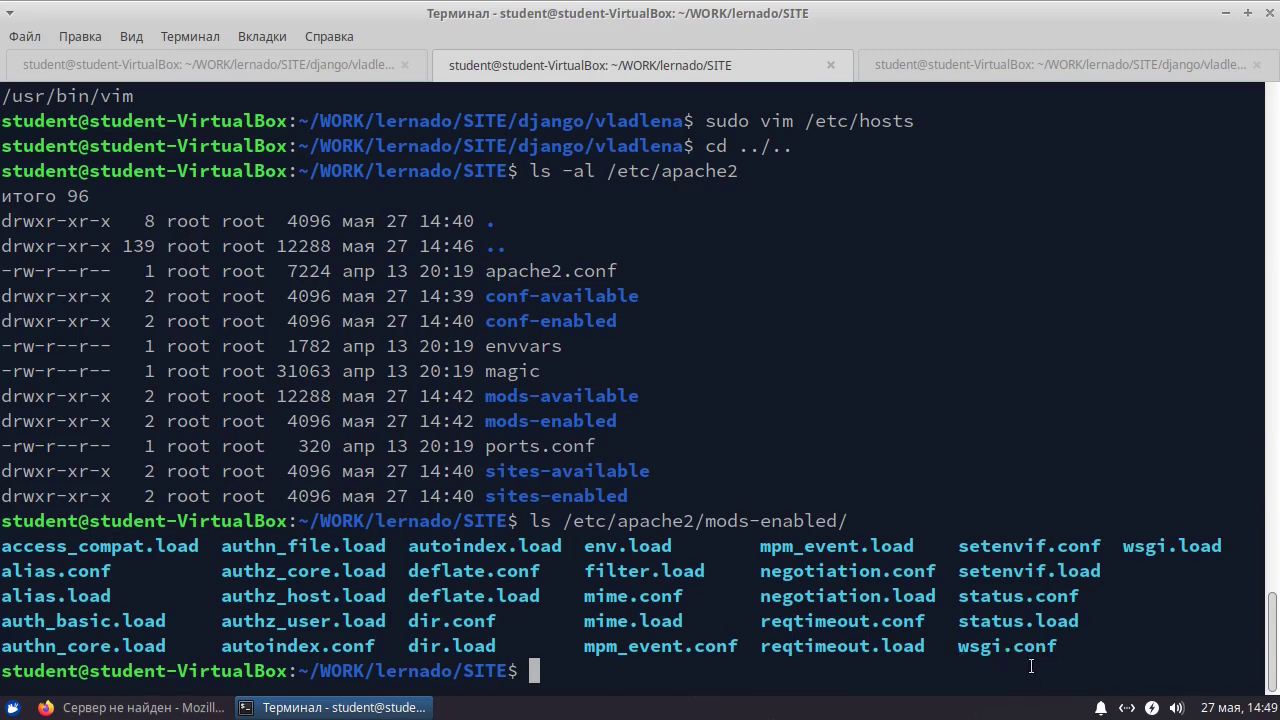
left_click_drag(956, 650, 1062, 648)
left_click(1108, 646)
left_click_drag(1123, 548, 1226, 548)
left_click(1149, 628)
Run ls -al /etc/apache2/sites-available/ to show 000-default.conf and default-ssl.conf
type("ls -al /e")
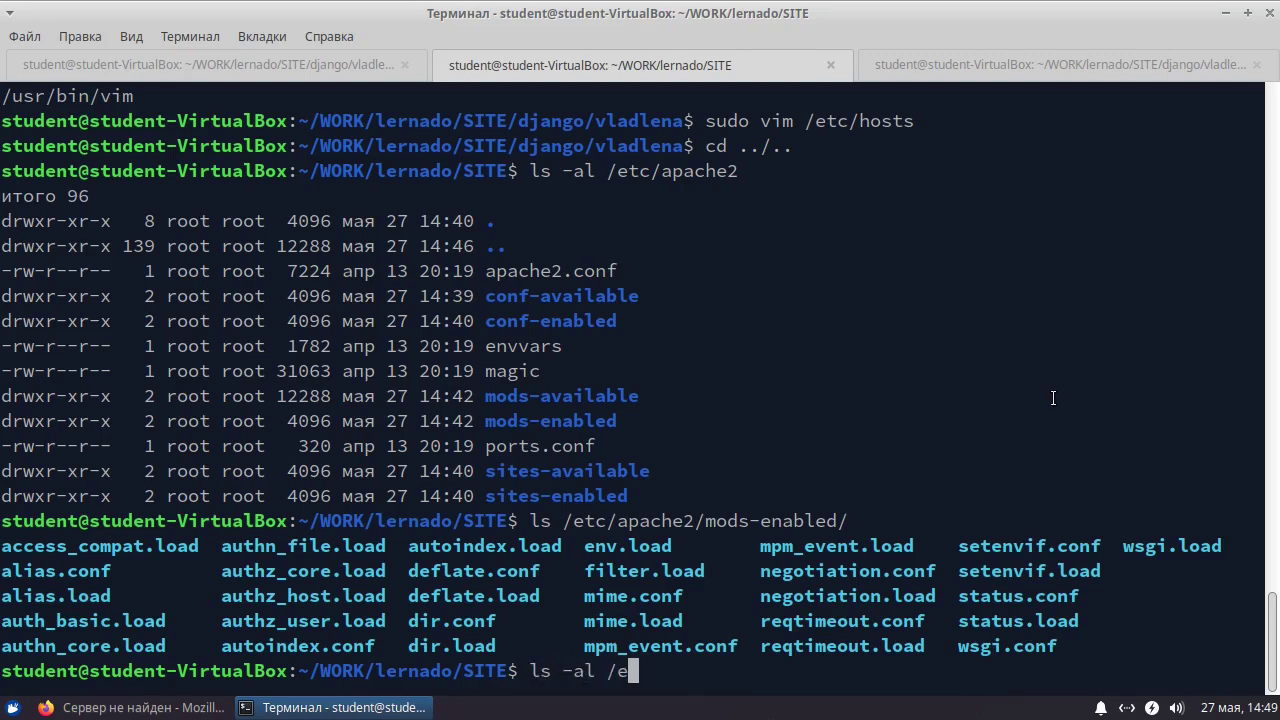
type("tc/a")
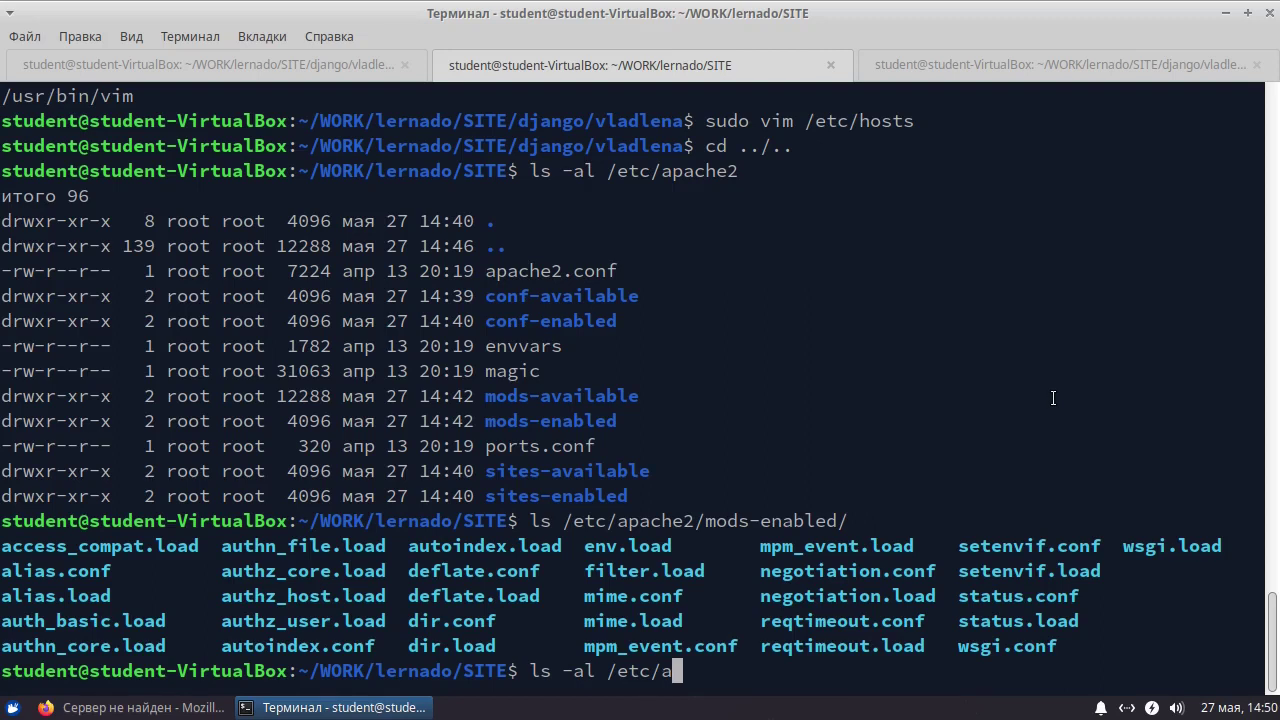
type("pa")
key("Tab")
type("s")
key("Tab")
type("ava")
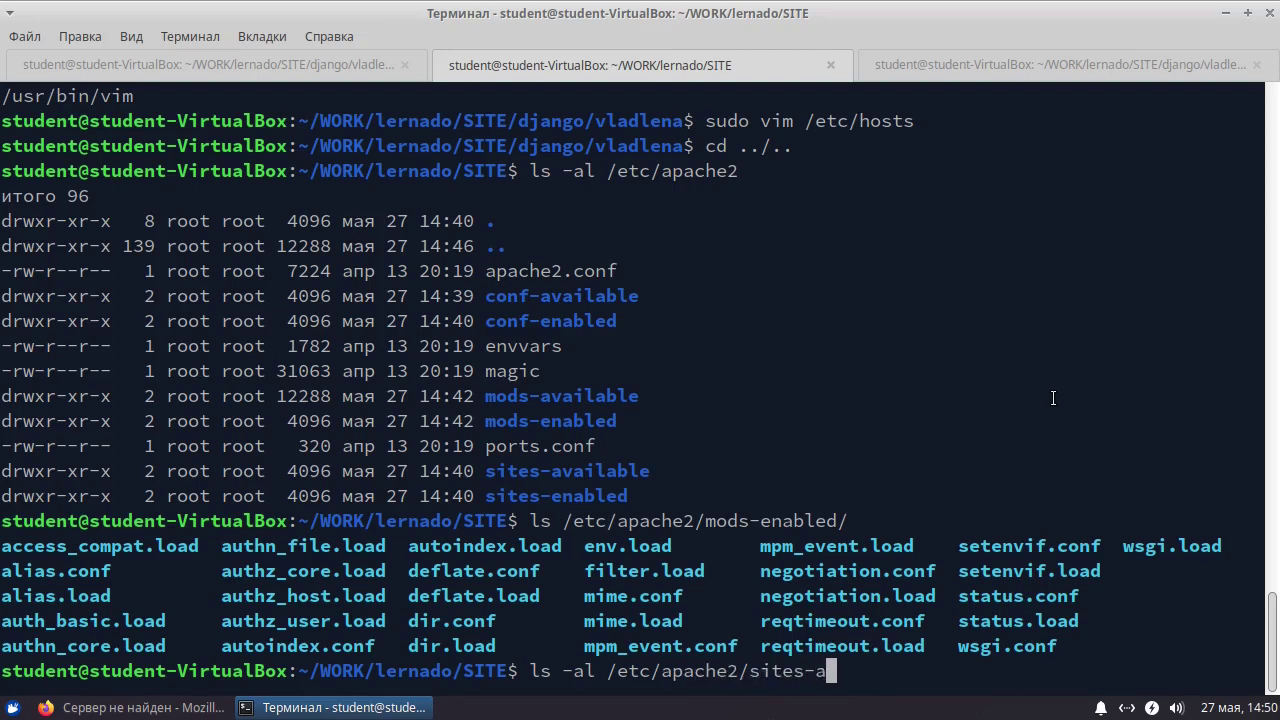
key("Tab")
key("Return")
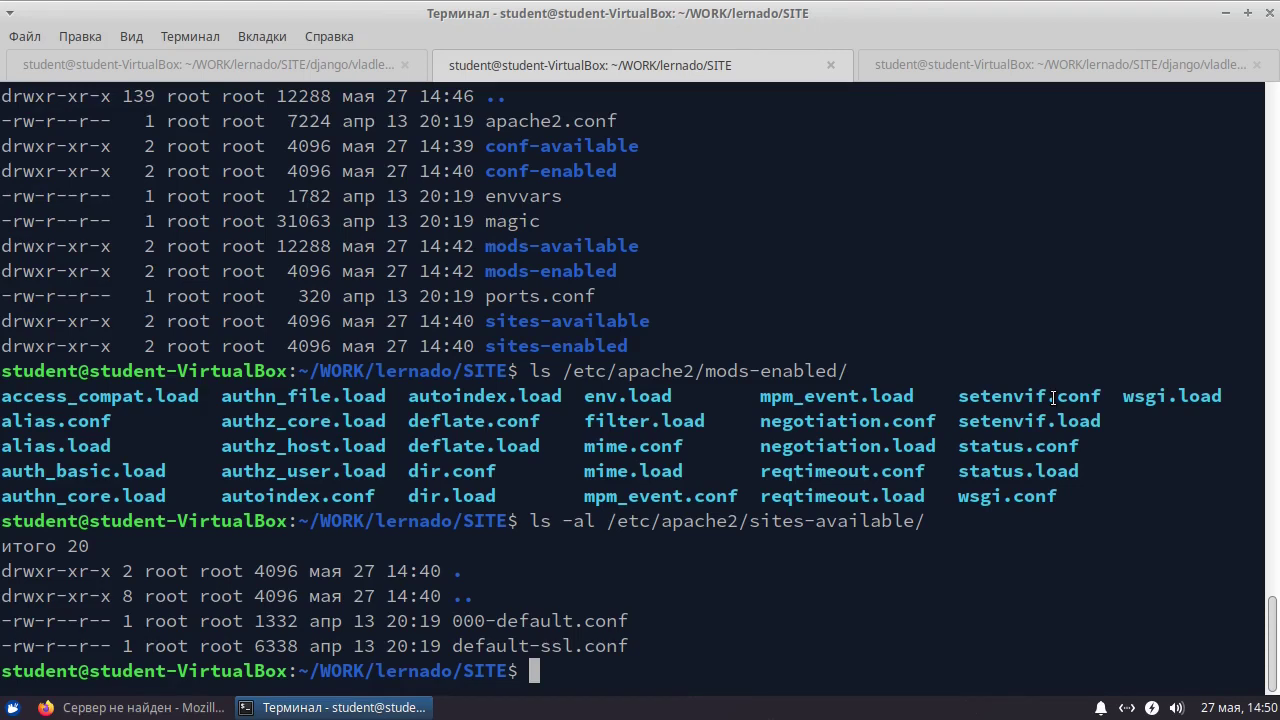
Run ls -al /etc/apache2/sites-enabled/, showing 000-default.conf linked to sites-available
type("ls /etc/a")
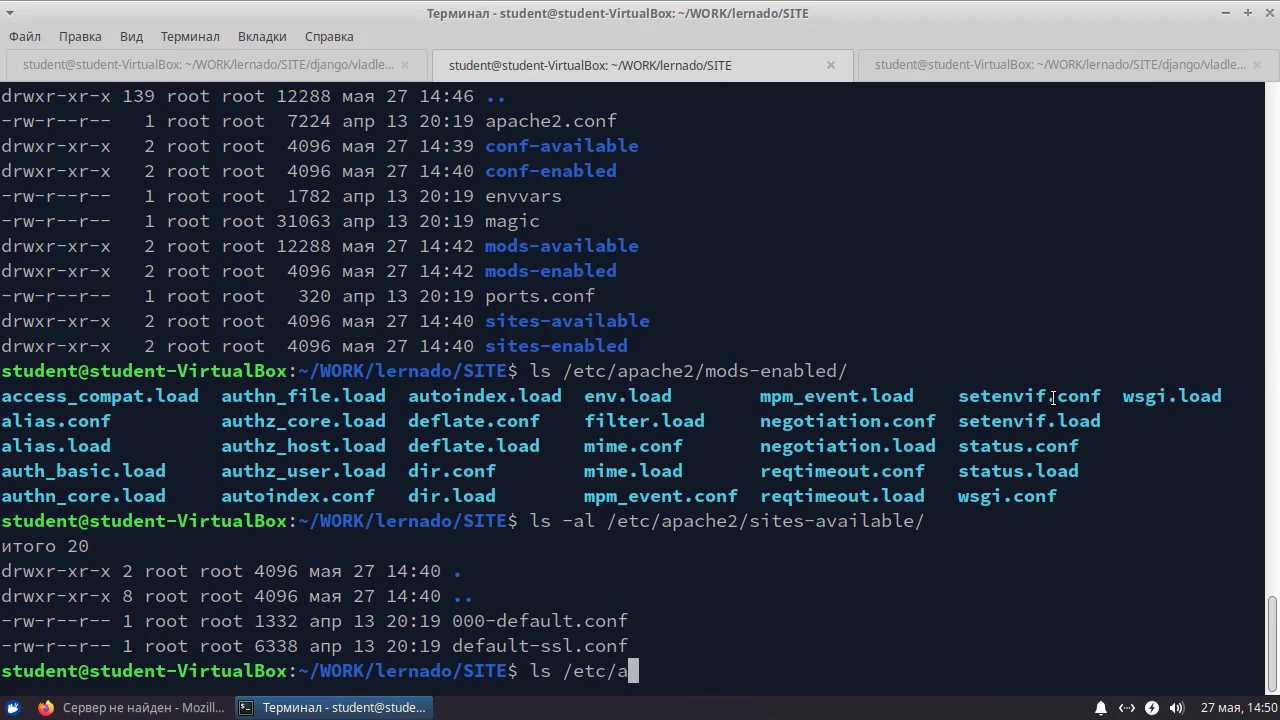
type("pache2/sit")
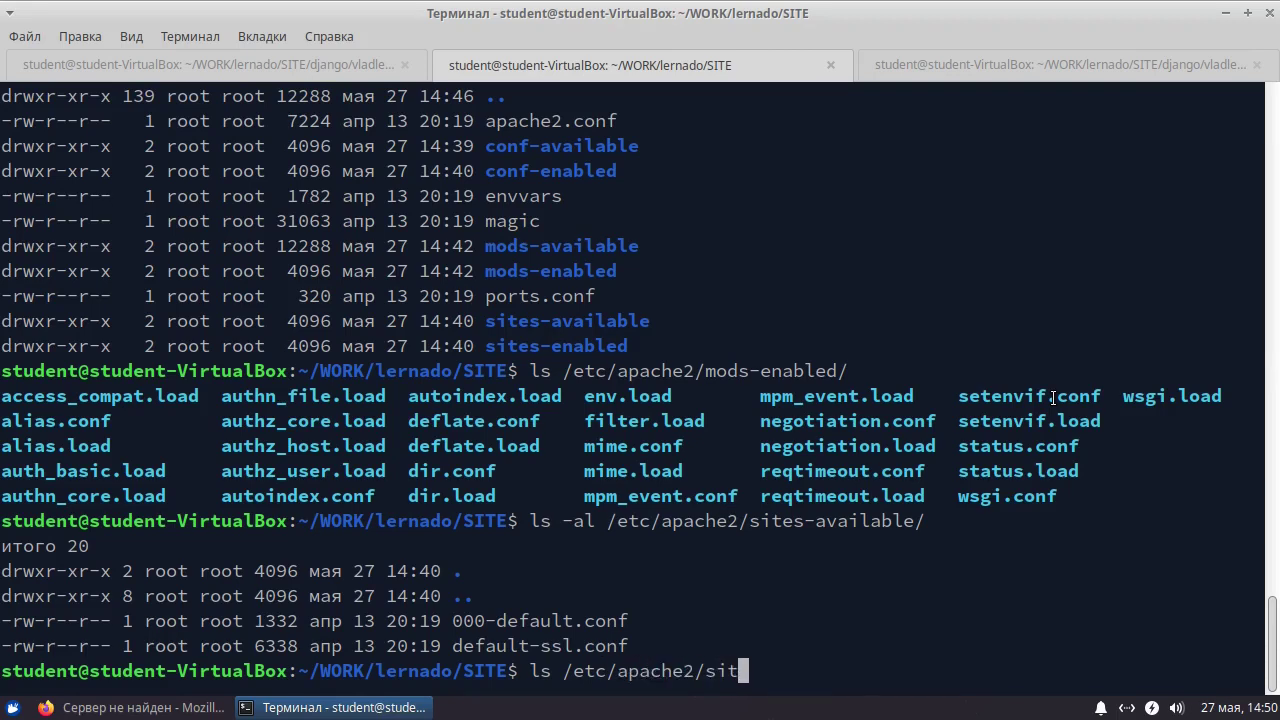
type("es-en")
key("Tab")
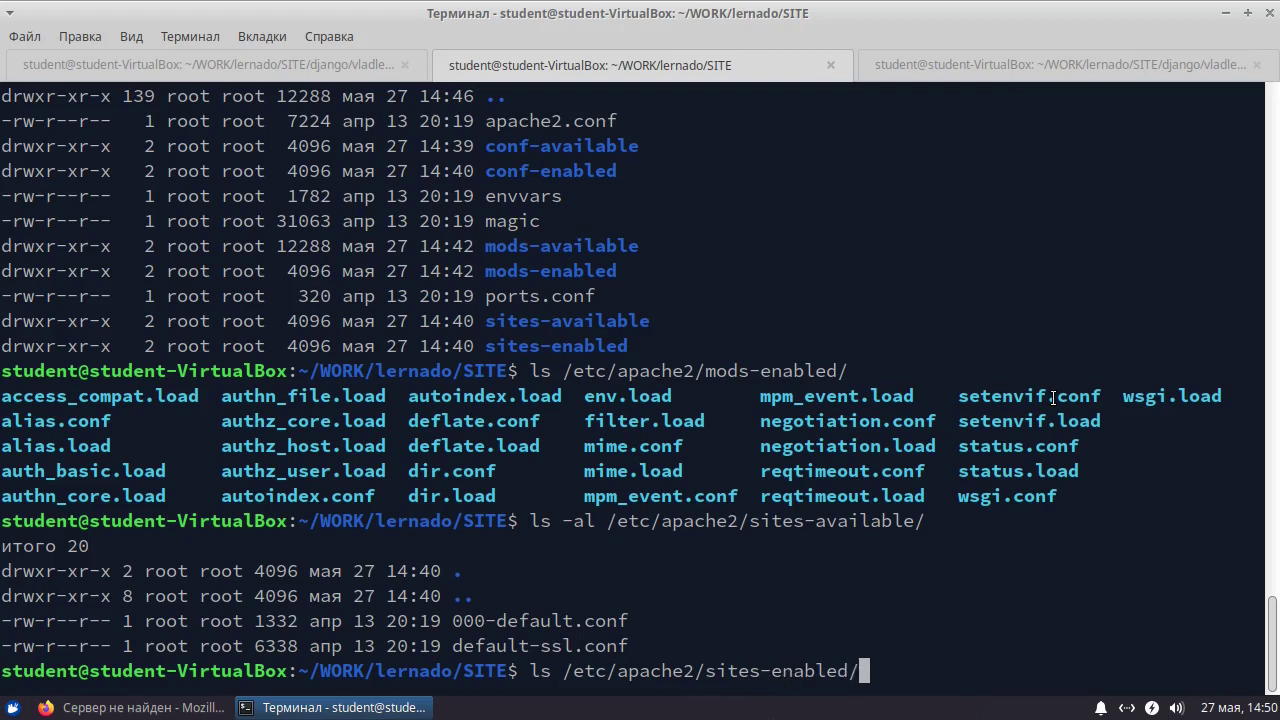
key("Left")
key("Left")
key("Left")
key("Left")
key("Left")
key("Left")
key("Left")
key("Left")
key("Left")
key("Left")
key("Left")
key("Left")
key("Left")
key("Left")
key("Left")
key("Left")
key("Left")
key("Left")
key("Left")
key("Left")
key("Left")
type("-al")
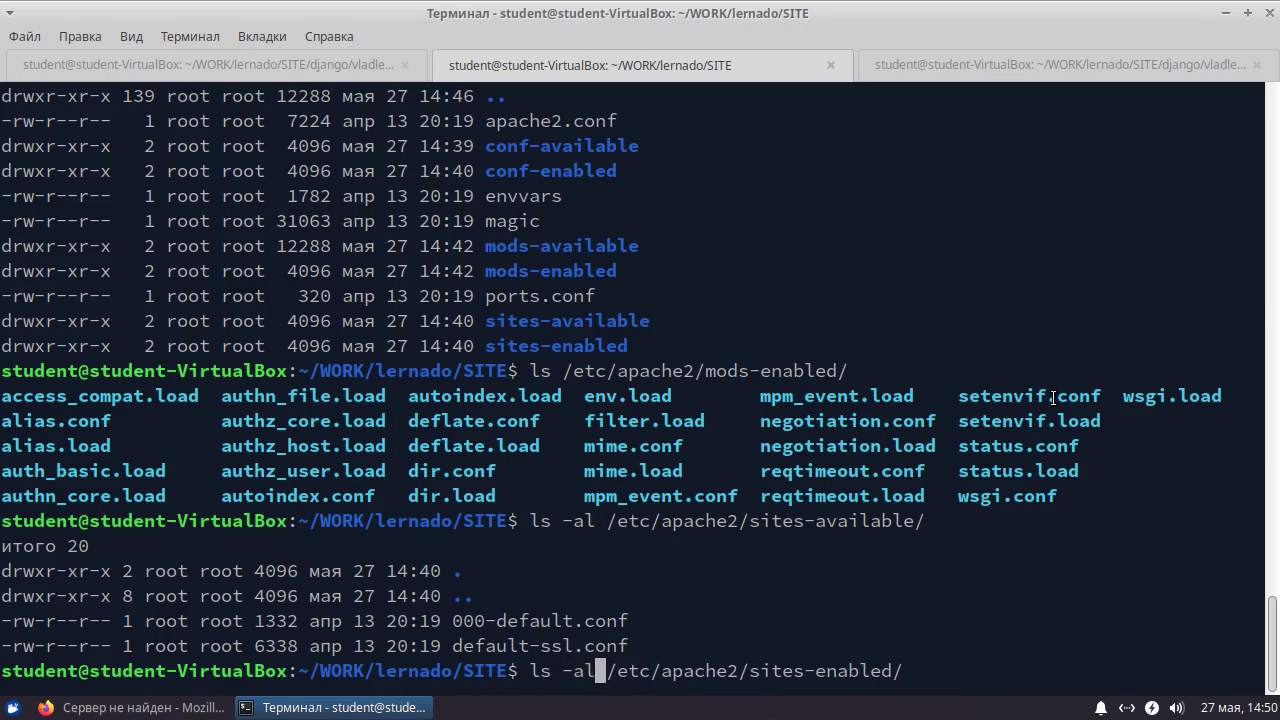
key("Return")
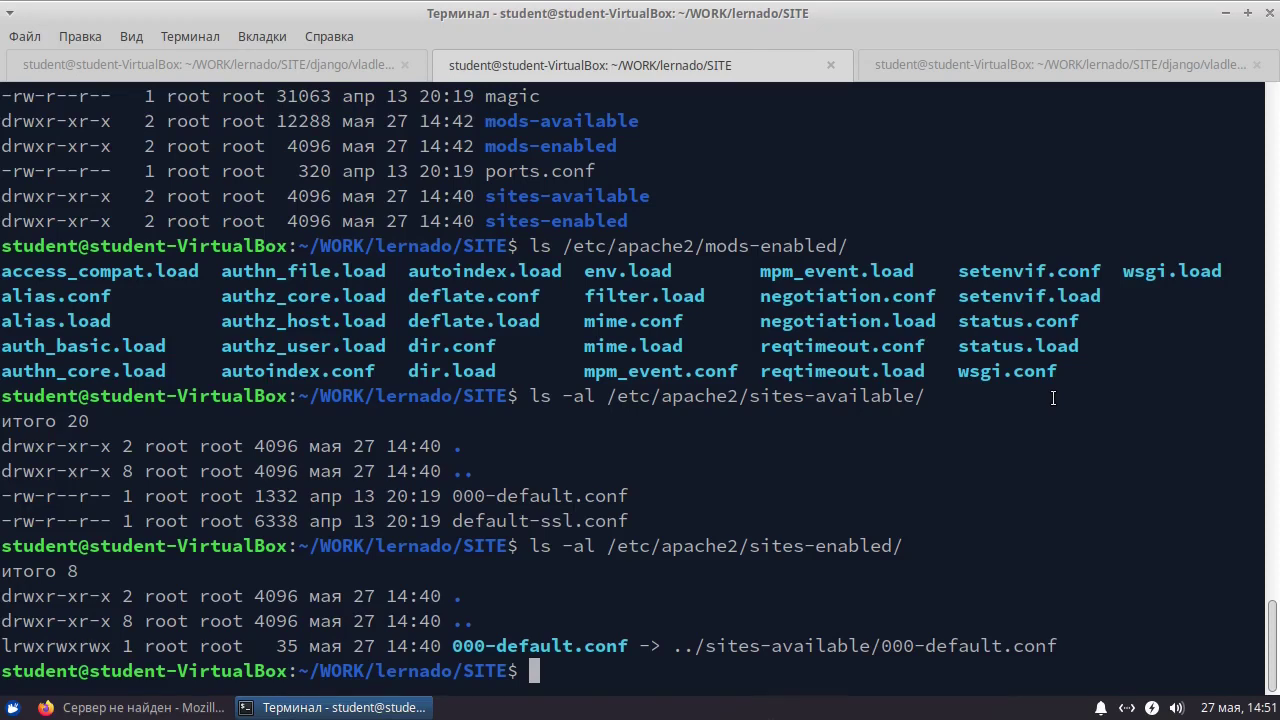
type("cp /etc/apache2/")
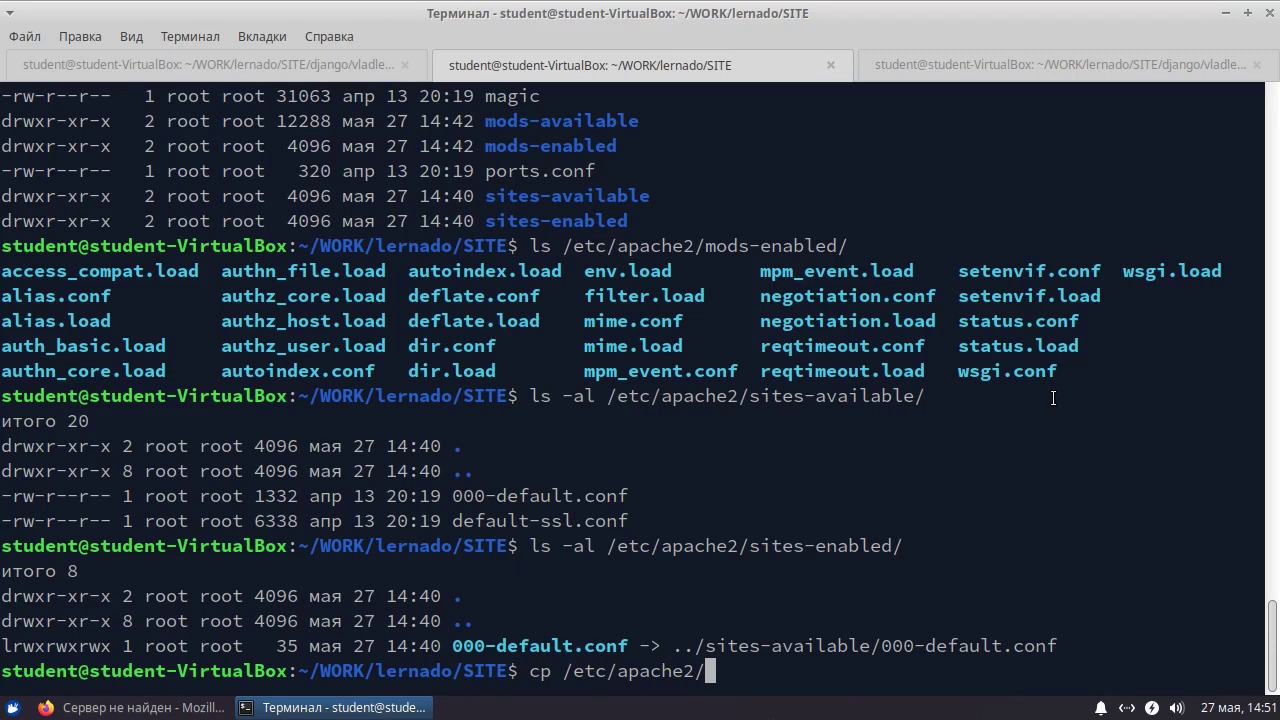
Copy sites-available/000-default.conf to sites-available/001-lernado.conf with a plain cp
type("si")
key("Tab")
type("av")
key("Tab")
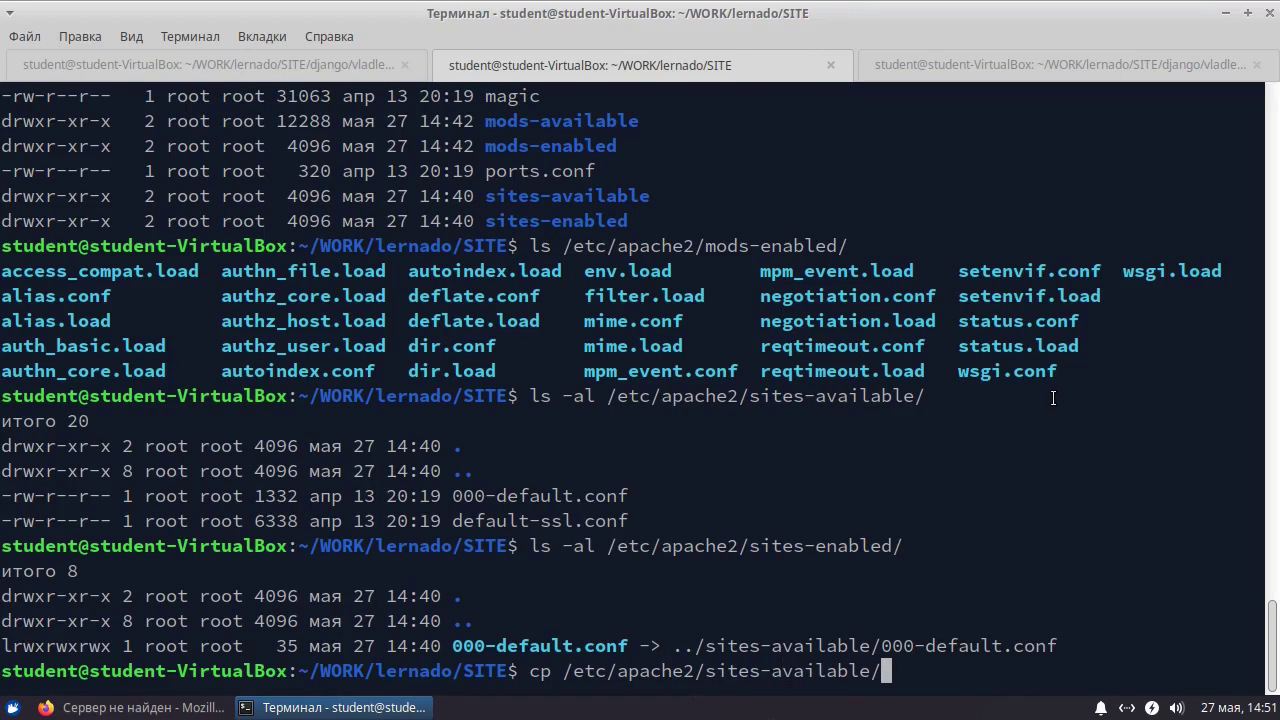
type("000")
key("Tab")
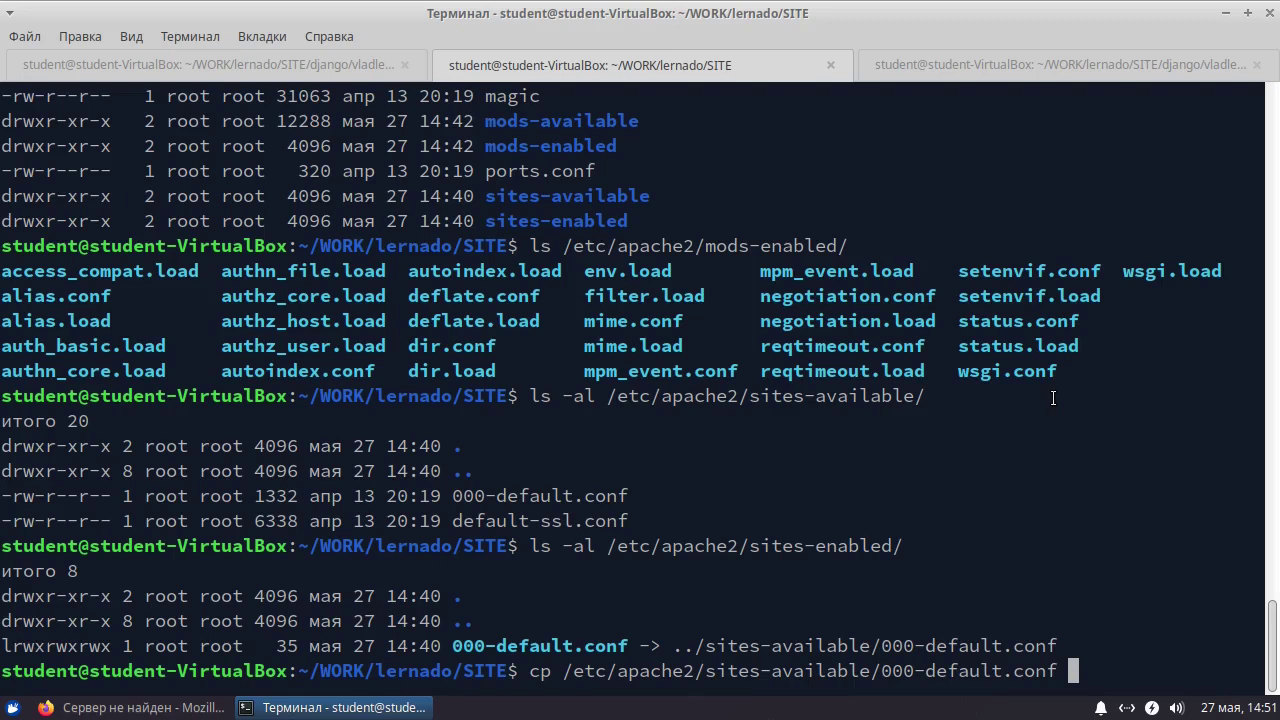
type("/etc/apa")
key("BackSpace")
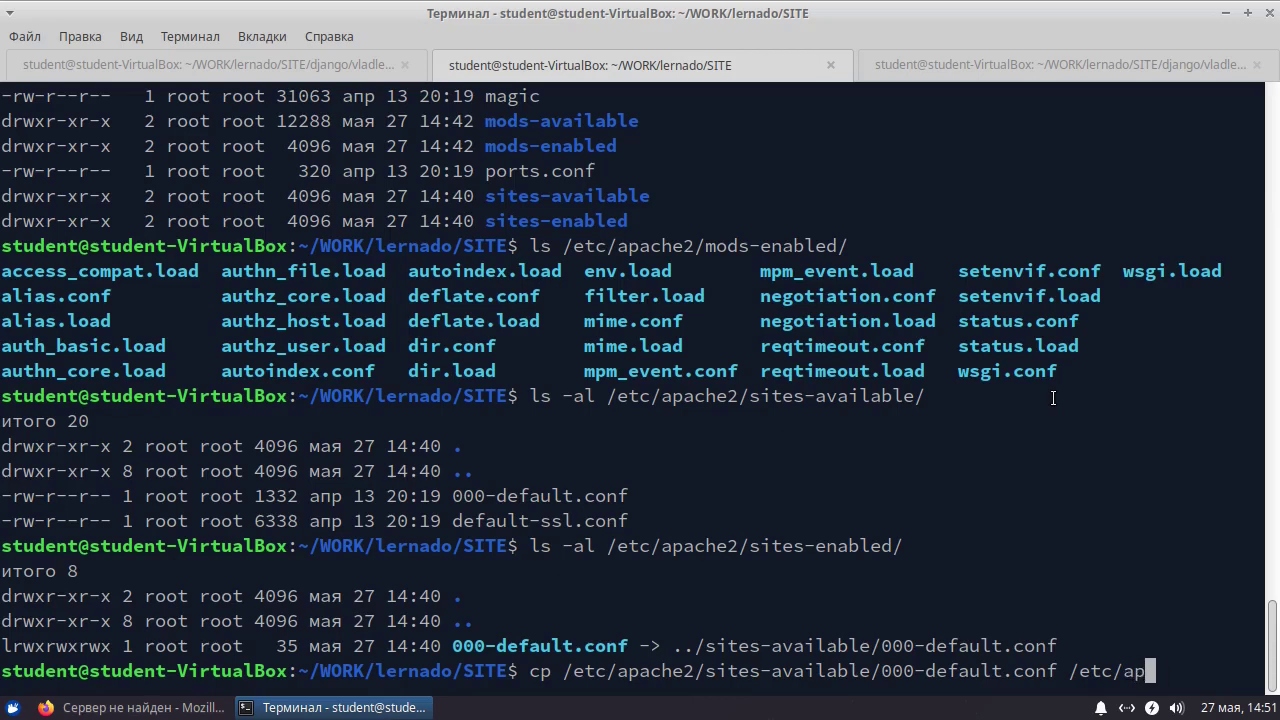
type("a")
key("Tab")
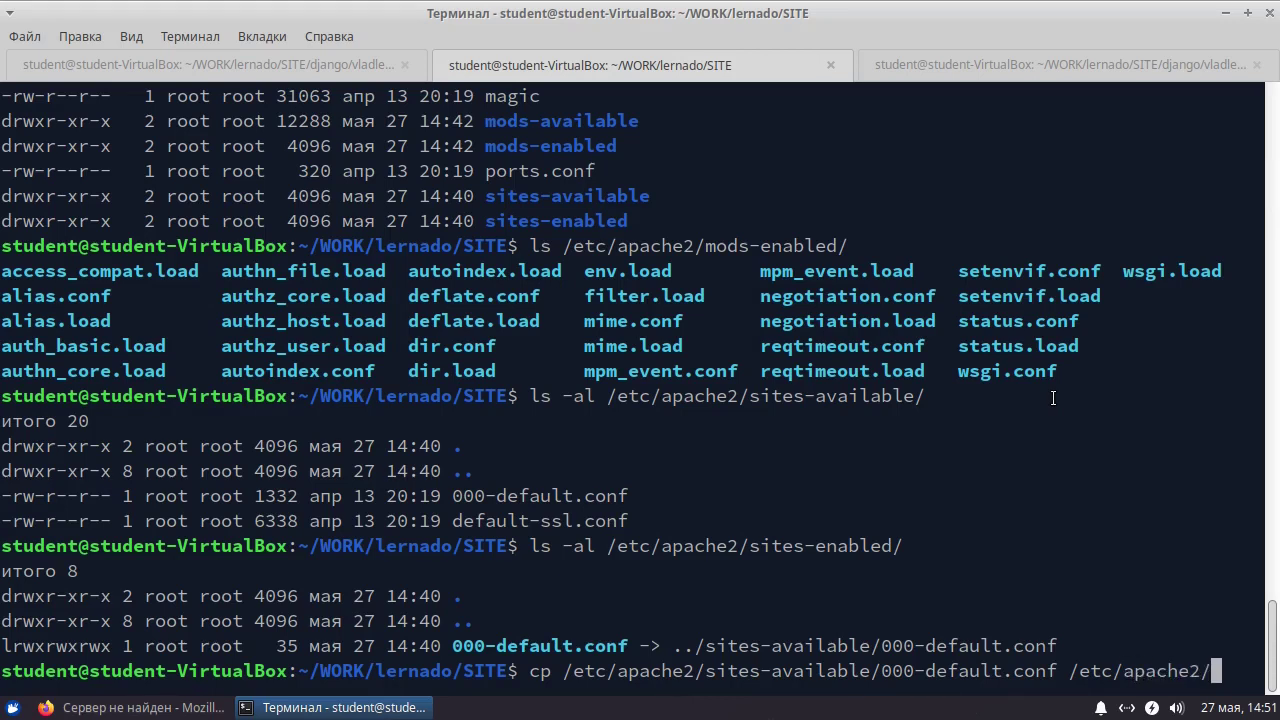
type("s")
key("Tab")
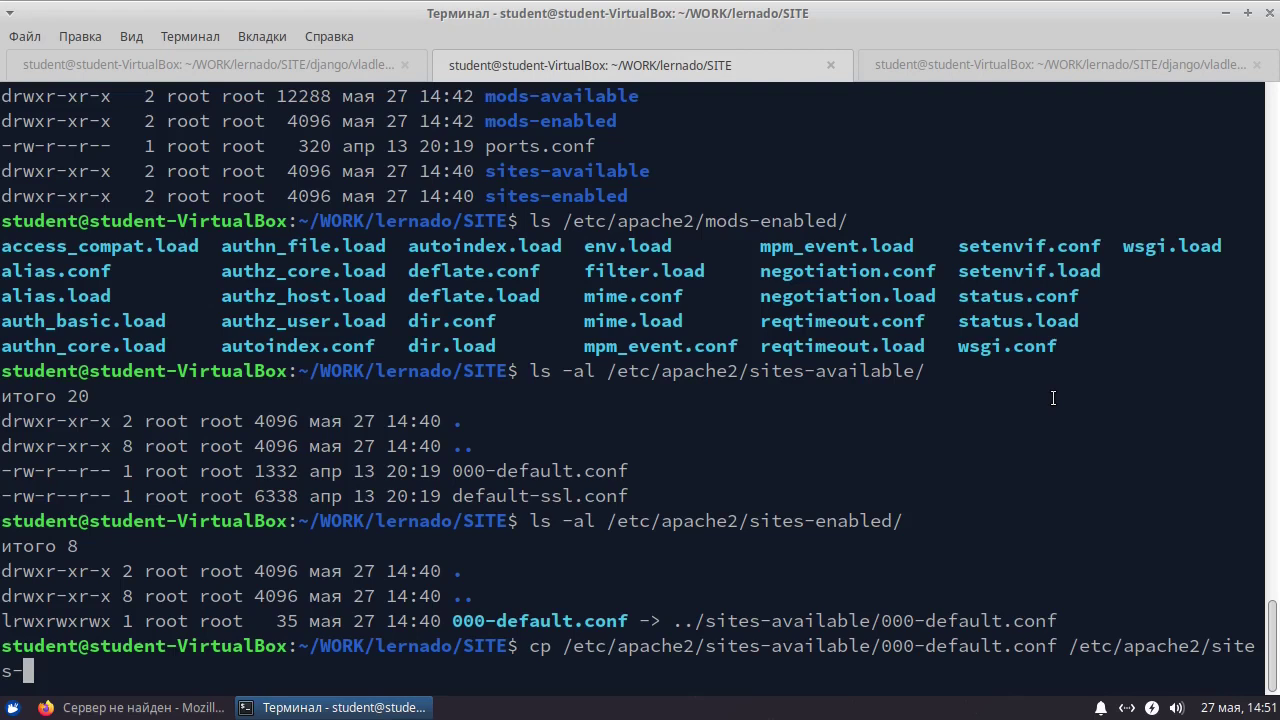
type("a")
key("Tab")
type("001-")
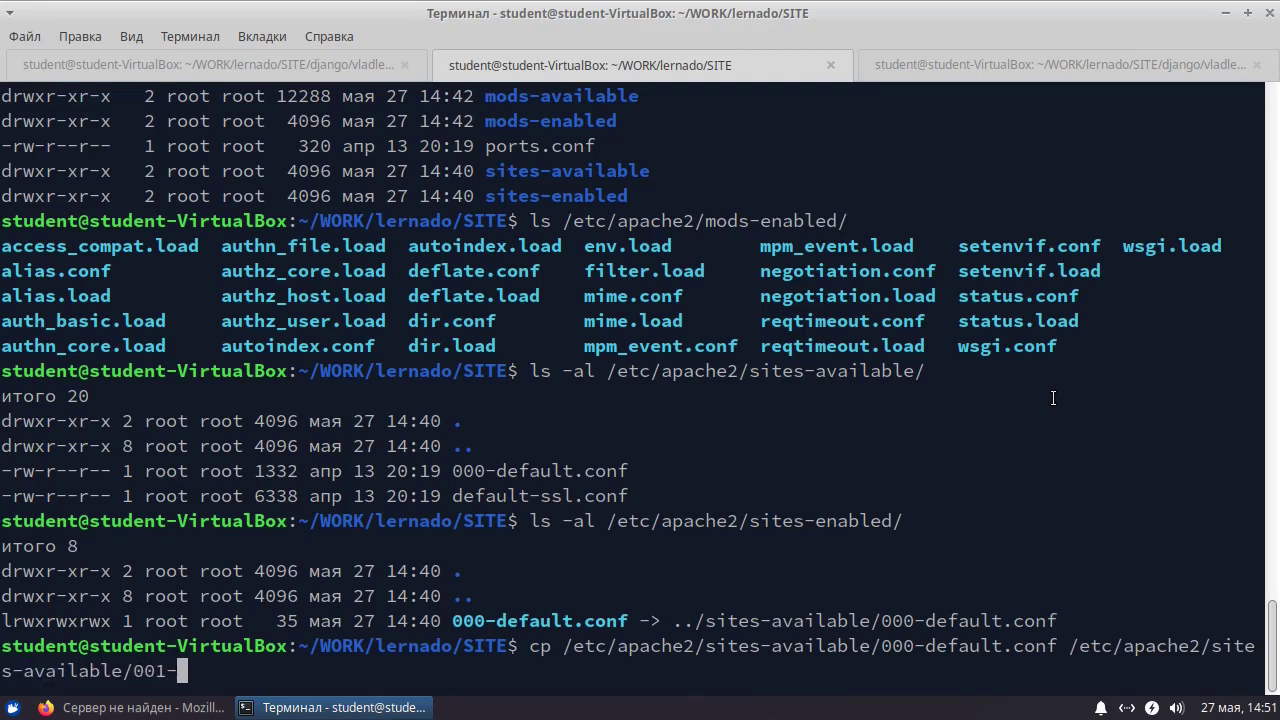
type("lernad")
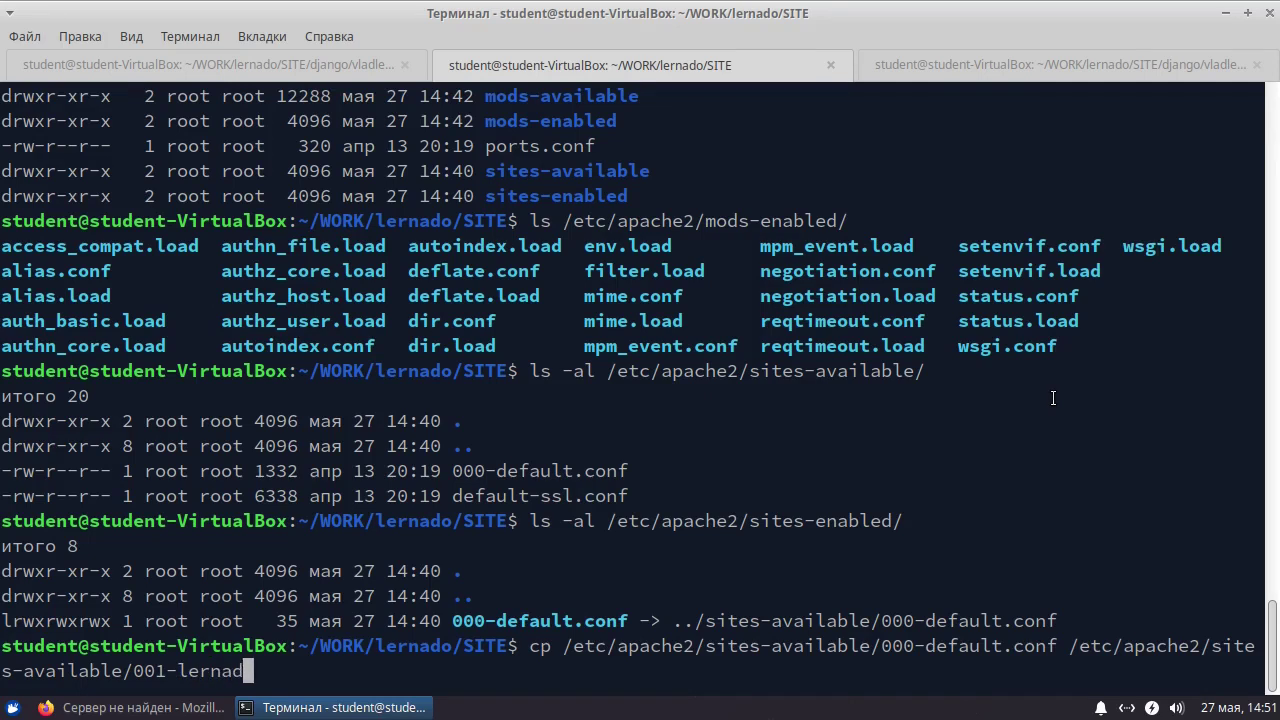
type("o.conf")
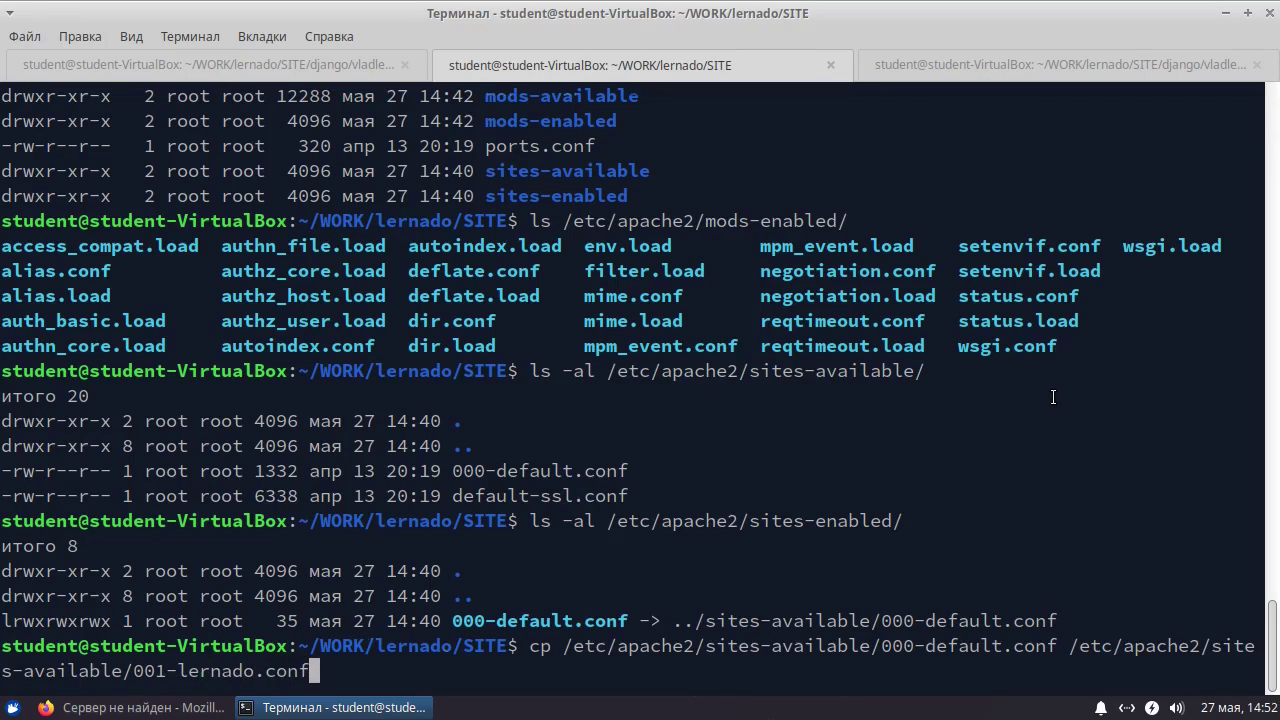
key("Return")
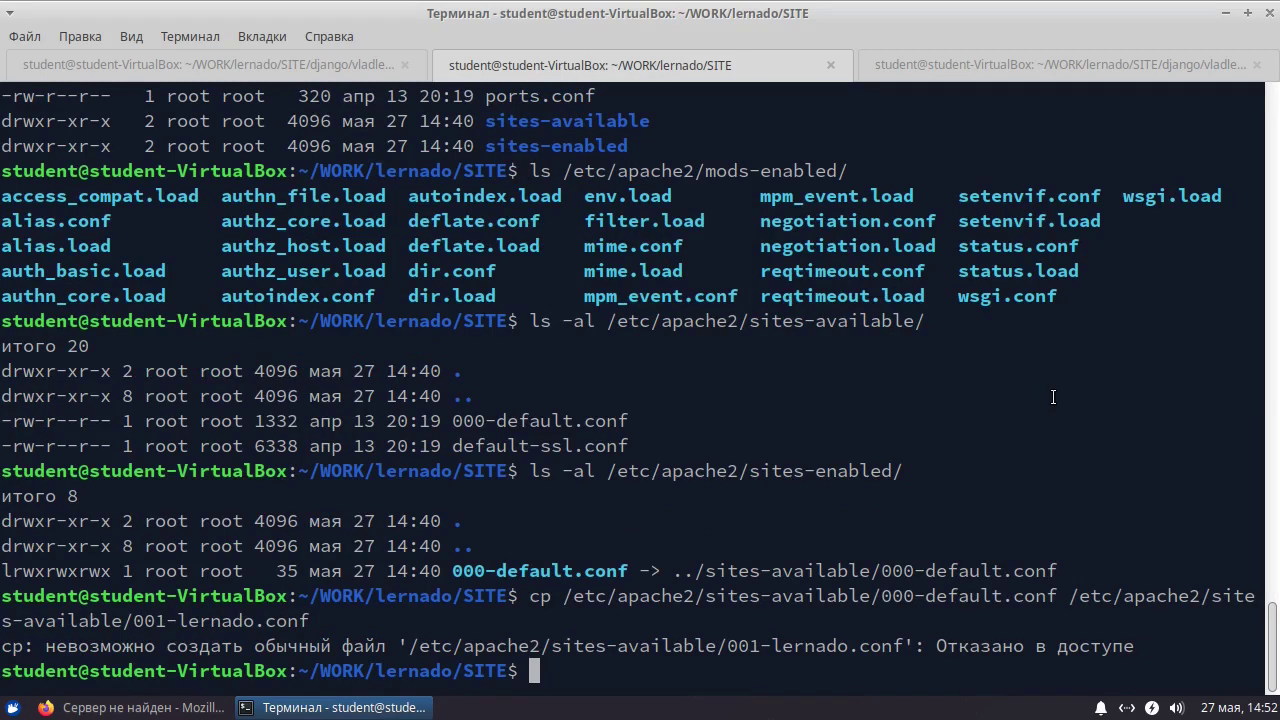
Rerun the same copy command with sudo after permission is denied
key("Up")
key("Home")
type("sudo")
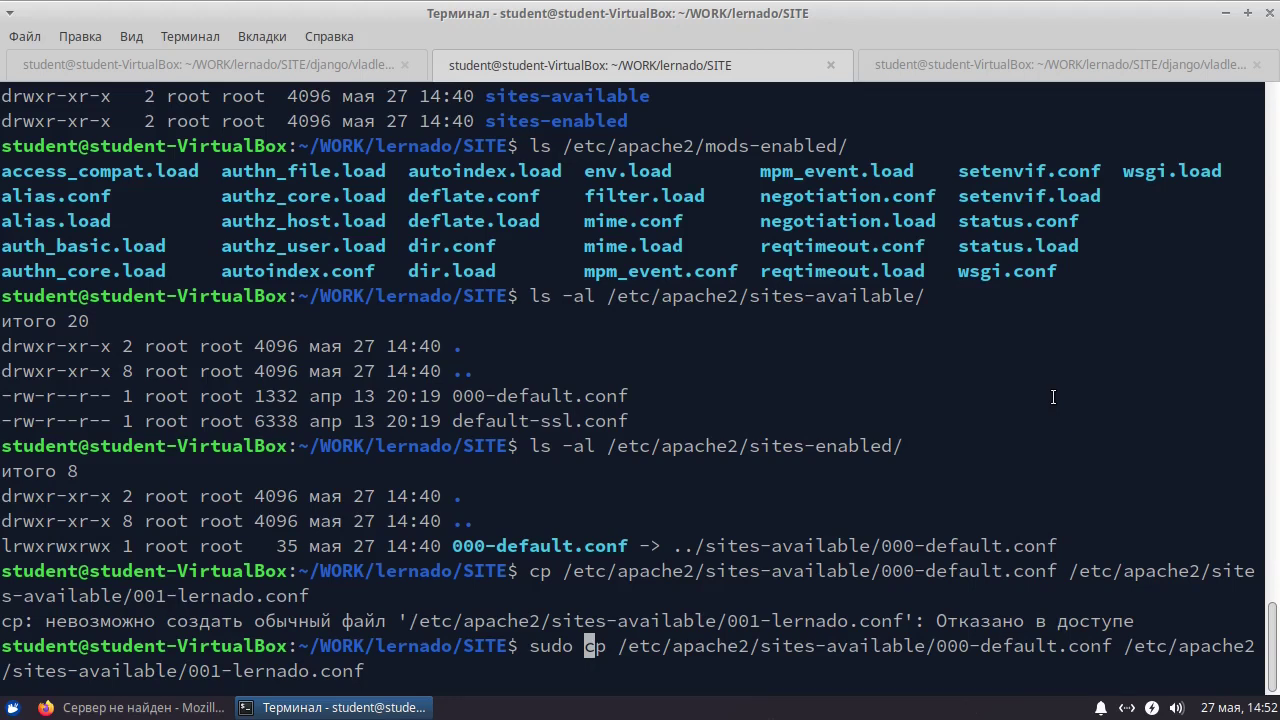
key("End")
key("Return")
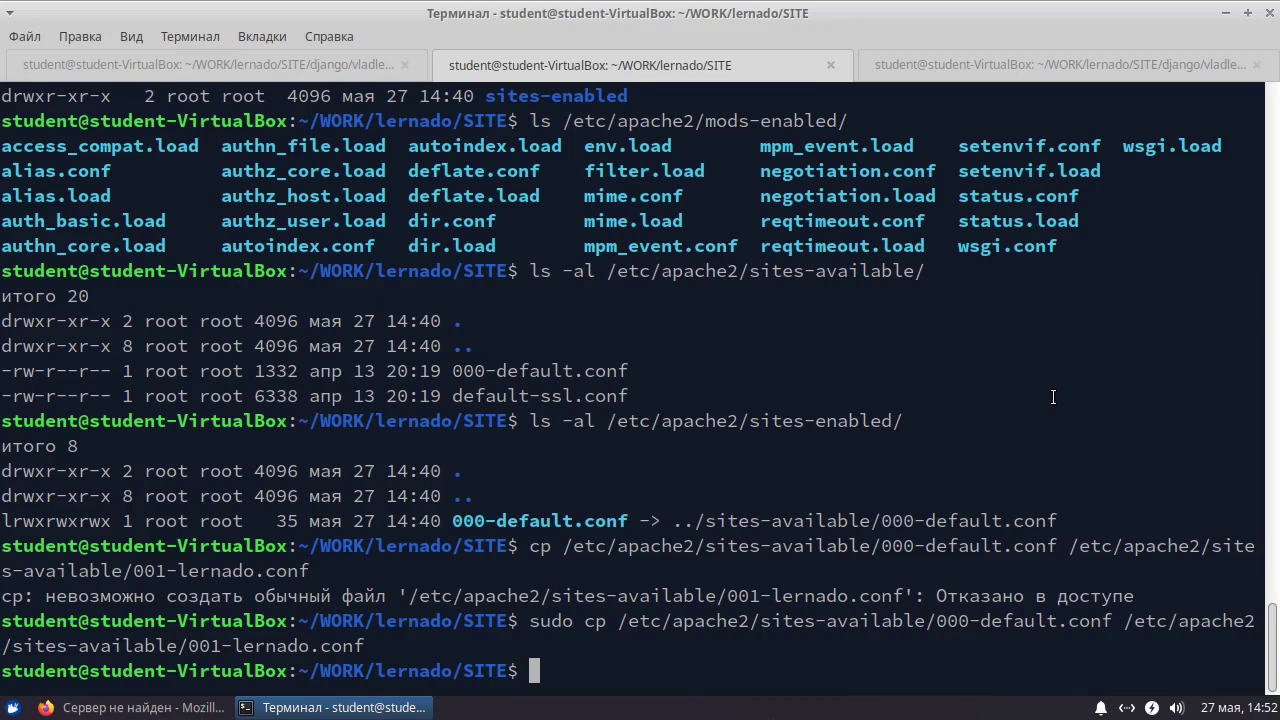
Run sudo vim /etc/apache2/sites-available/001-lernado.conf to open the new config
type("sudo vim")
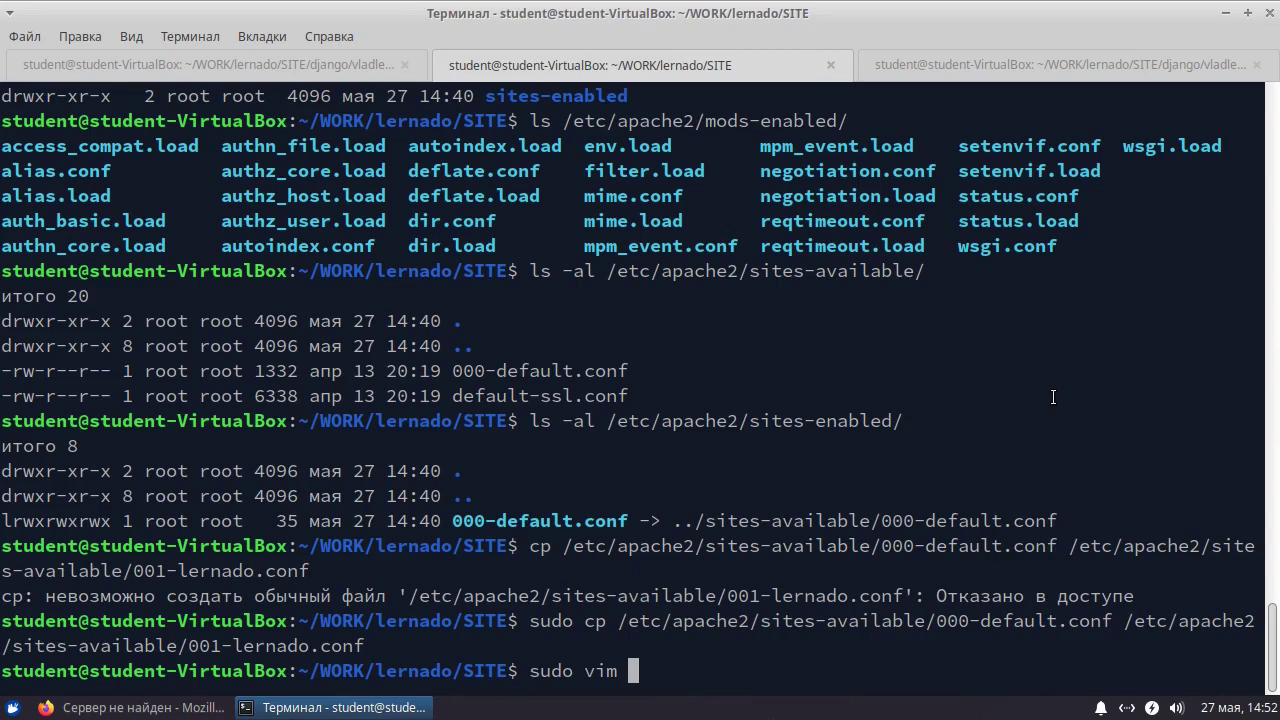
type("/etc/apa")
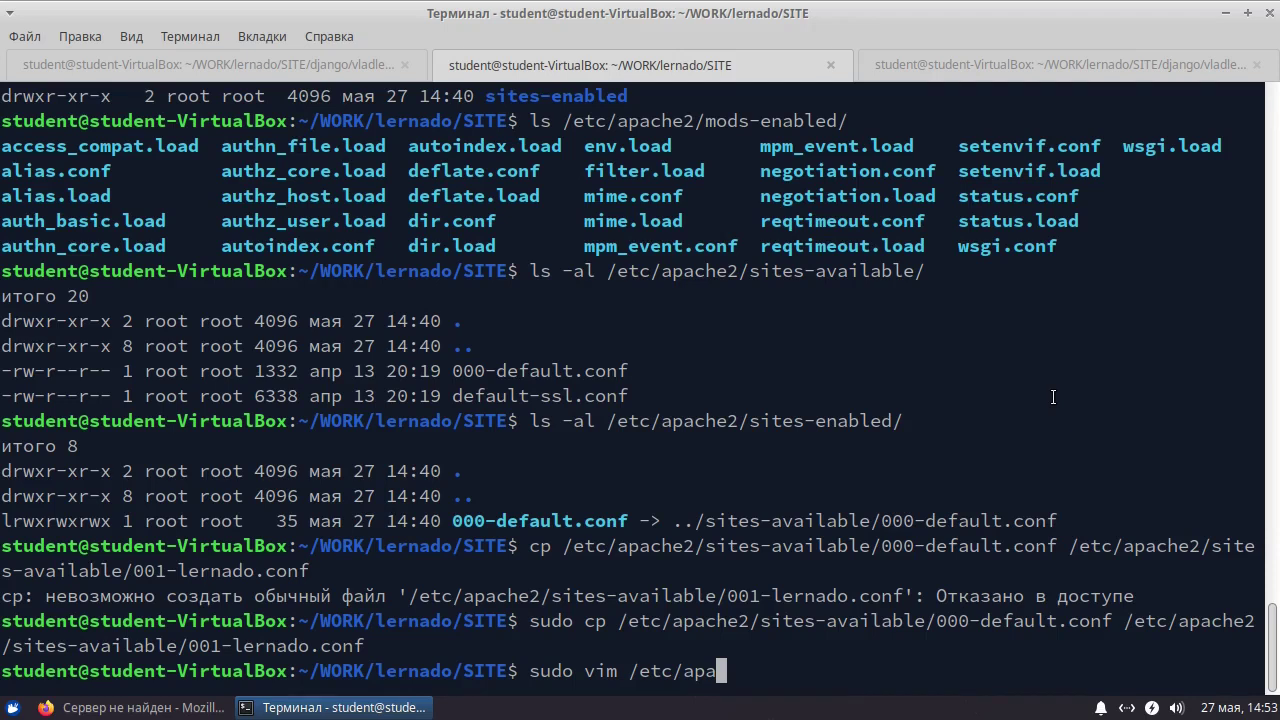
type("che2/")
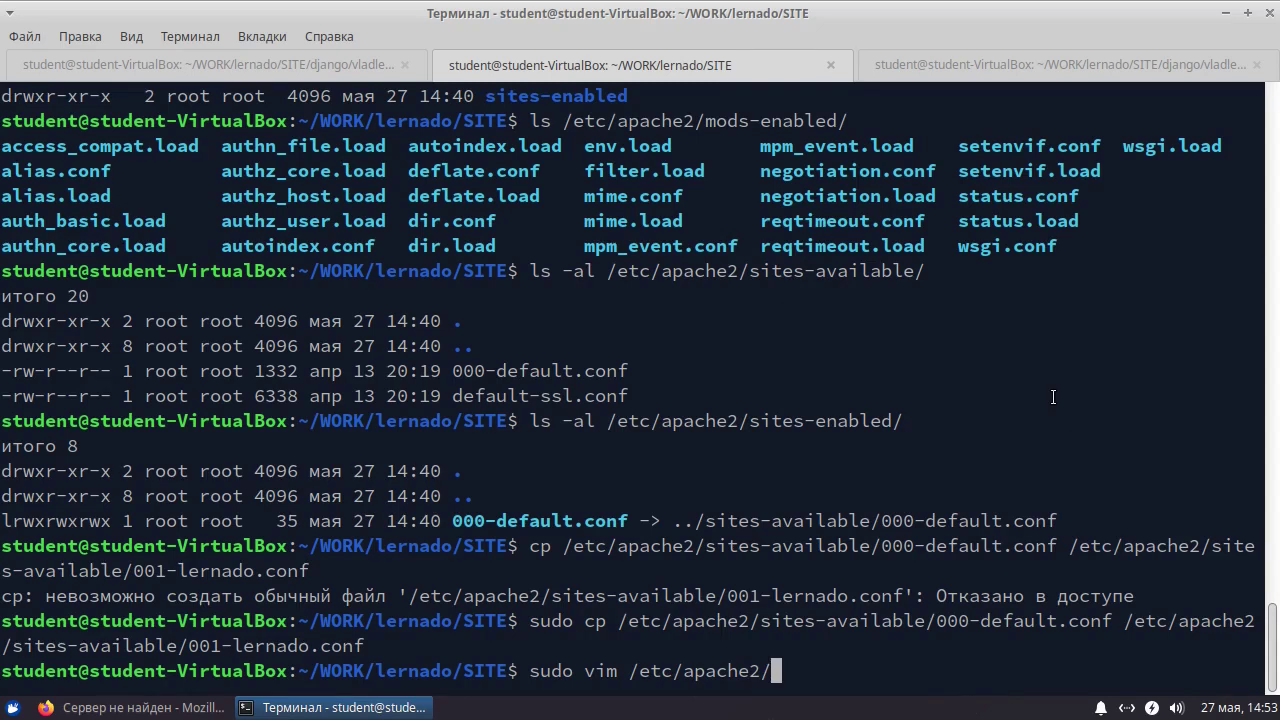
type("sites-")
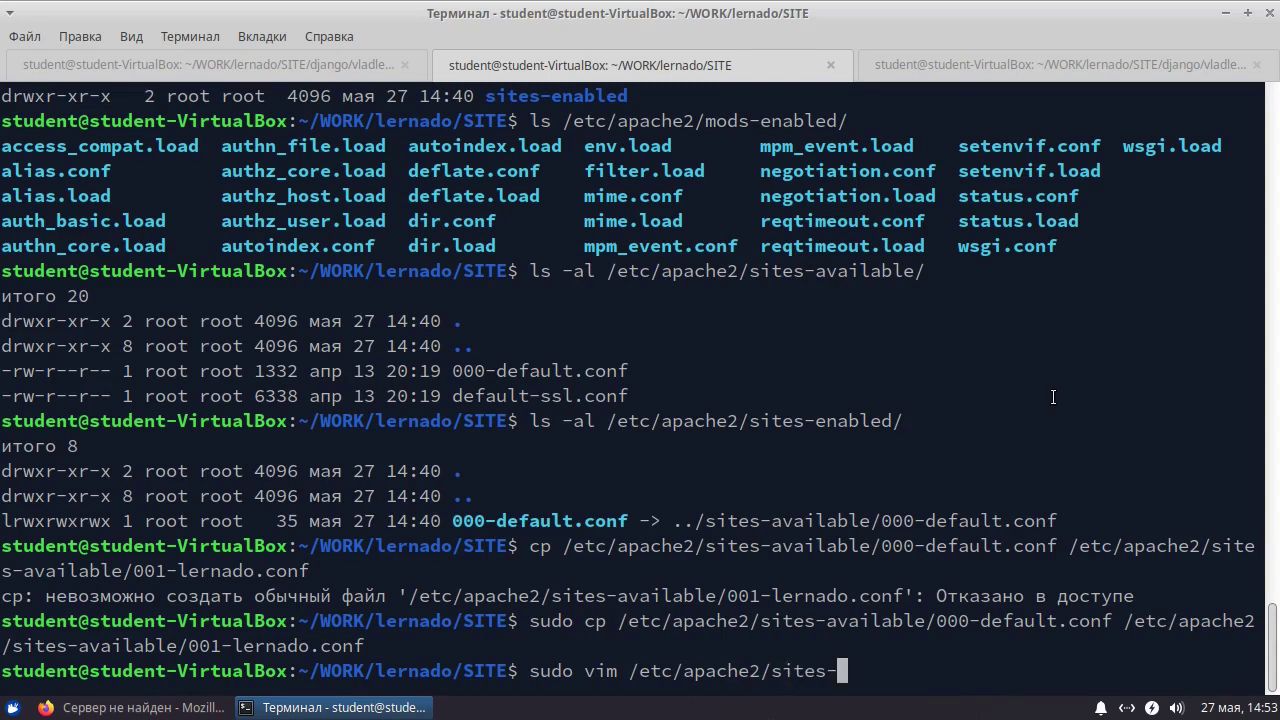
type("av")
key("Tab")
type("001")
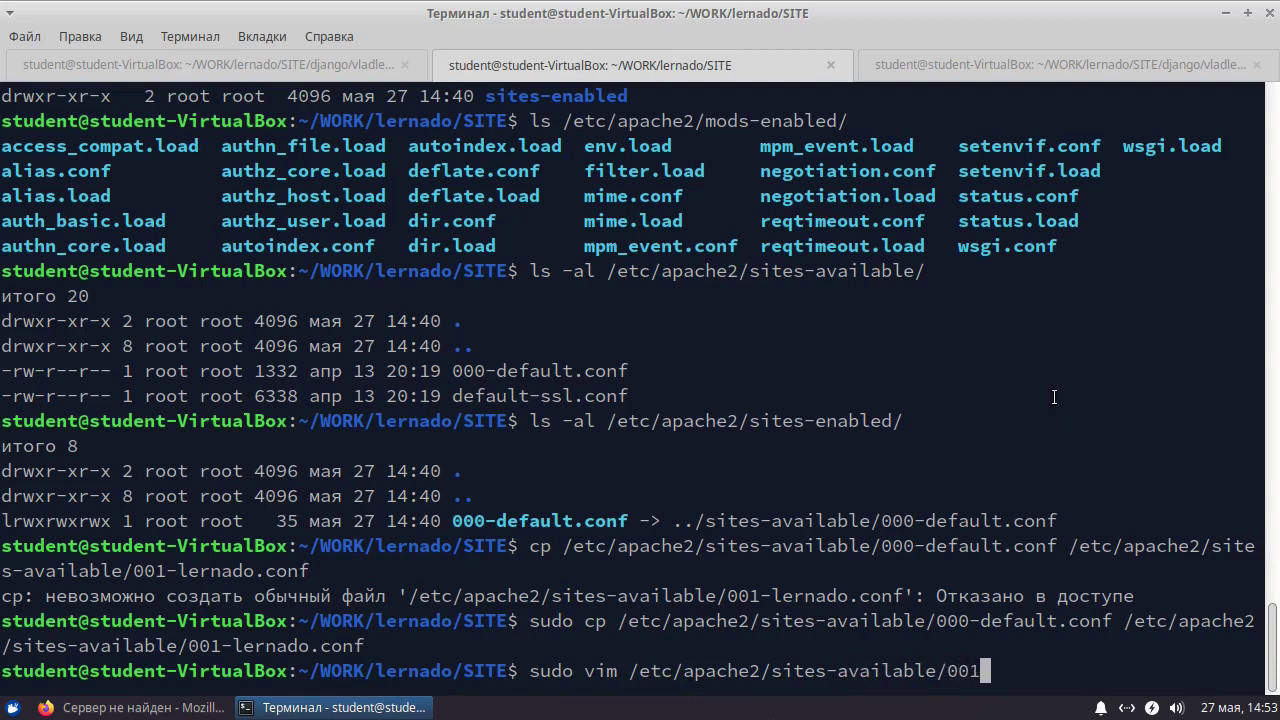
key("Tab")
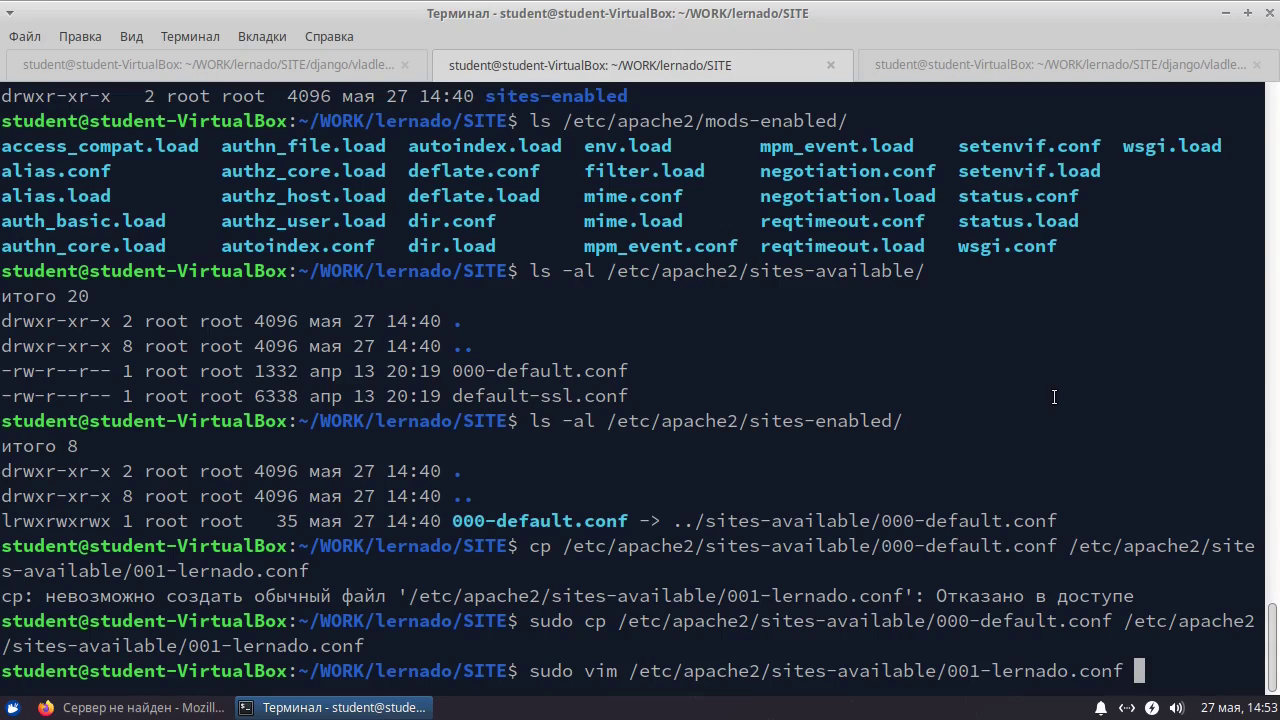
key("Return")
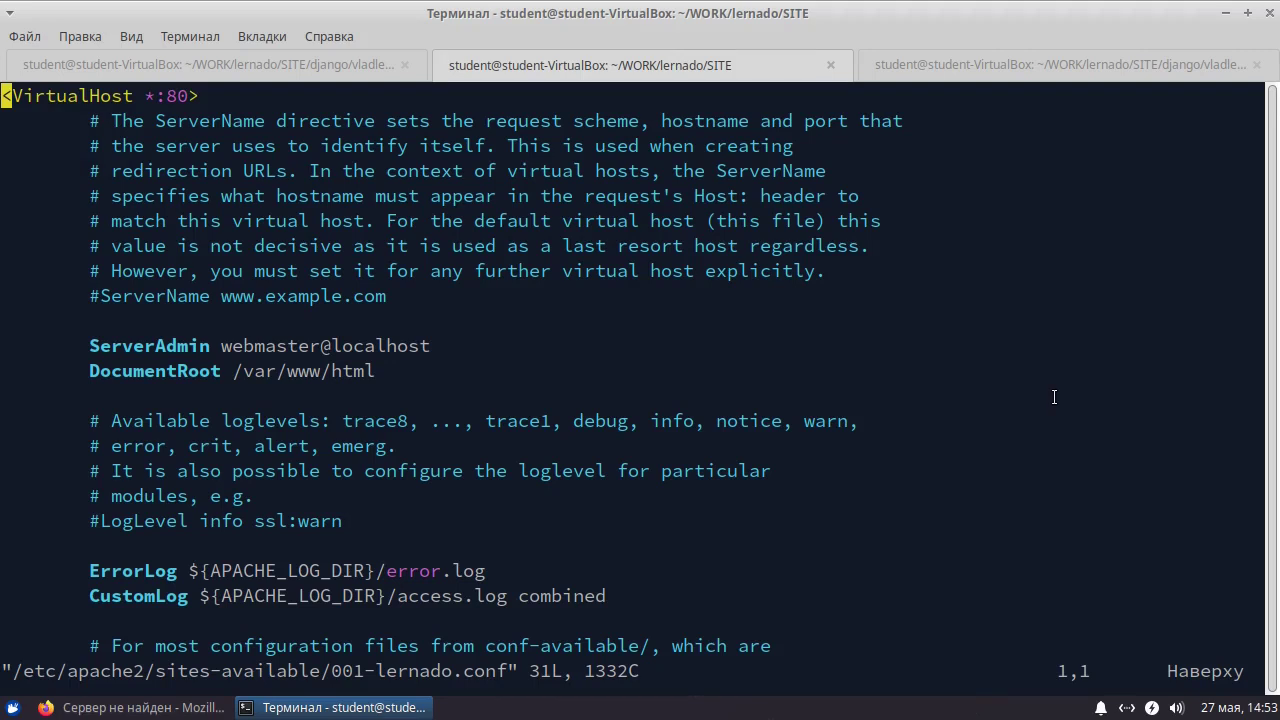
key("i")
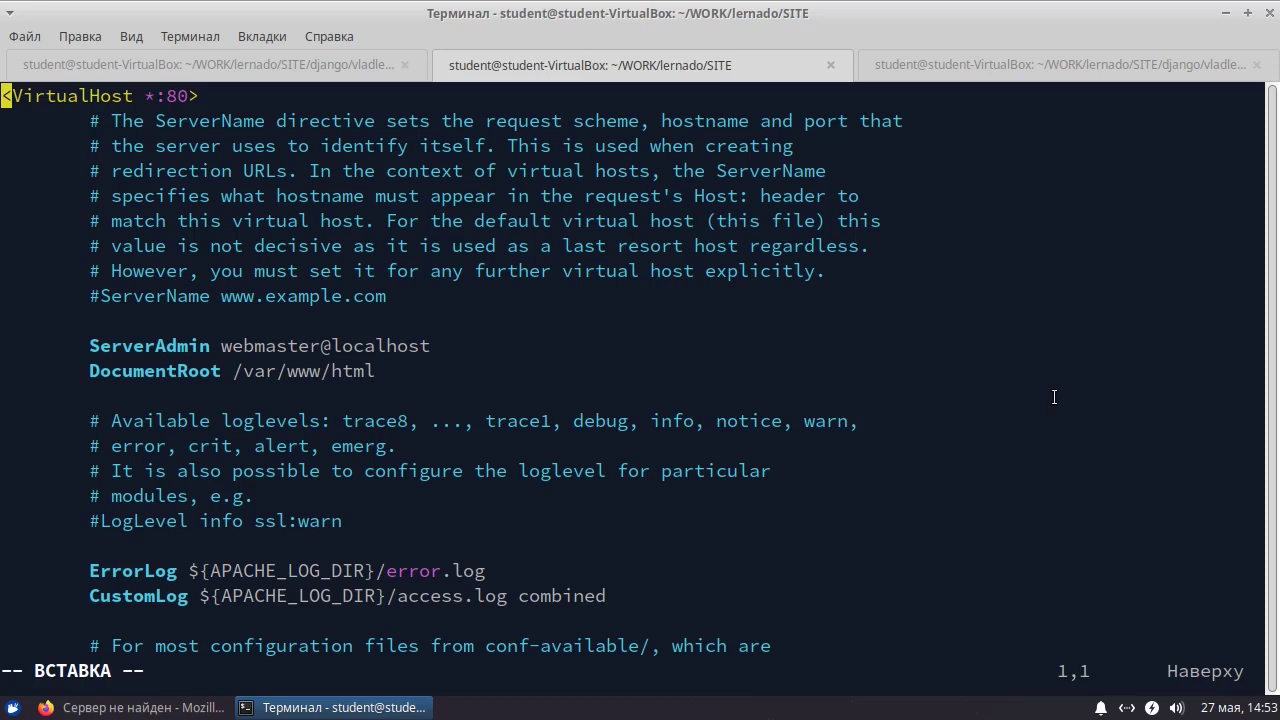
key("Down")
key("Down")
key("Down")
key("Down")
key("Down")
key("Down")
key("Down")
key("Down")
key("Right")
key("Delete")
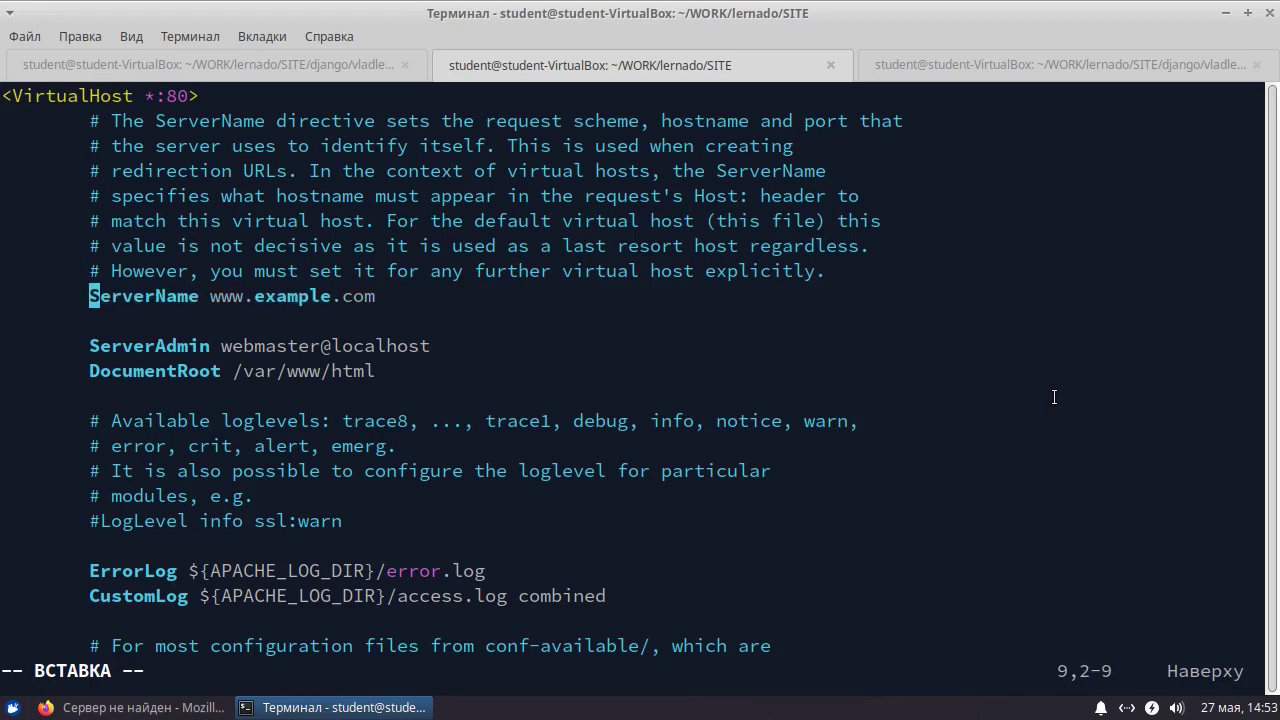
key("End")
key("BackSpace")
key("BackSpace")
key("BackSpace")
key("BackSpace")
key("BackSpace")
key("BackSpace")
key("BackSpace")
key("BackSpace")
key("BackSpace")
key("BackSpace")
key("BackSpace")
key("BackSpace")
key("BackSpace")
key("BackSpace")
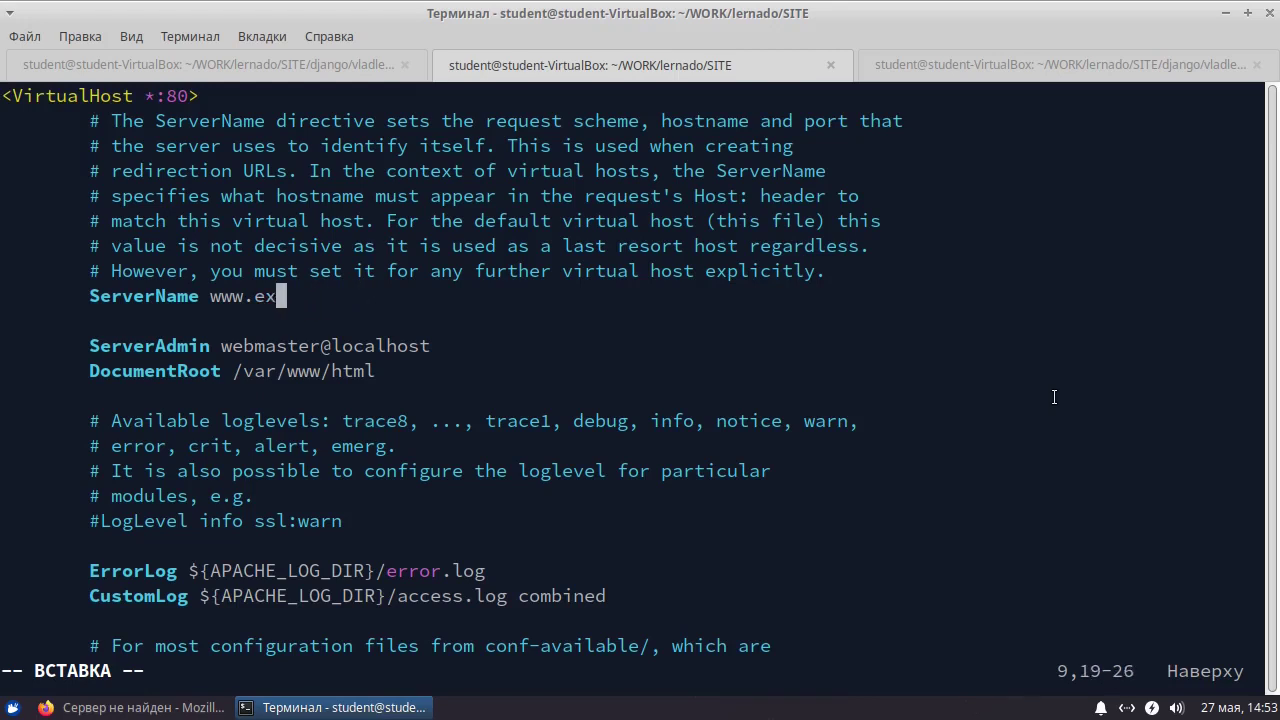
key("BackSpace")
type("lernado.loc")
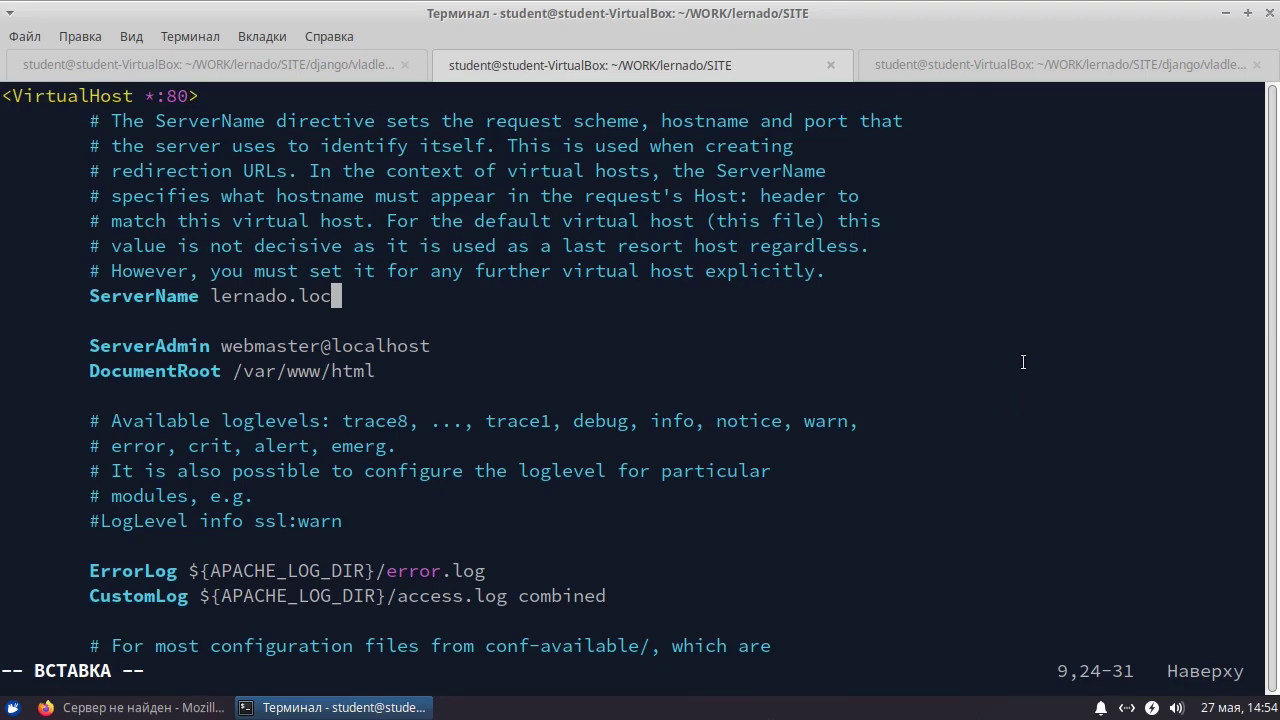
key("Down")
key("Down")
key("Down")
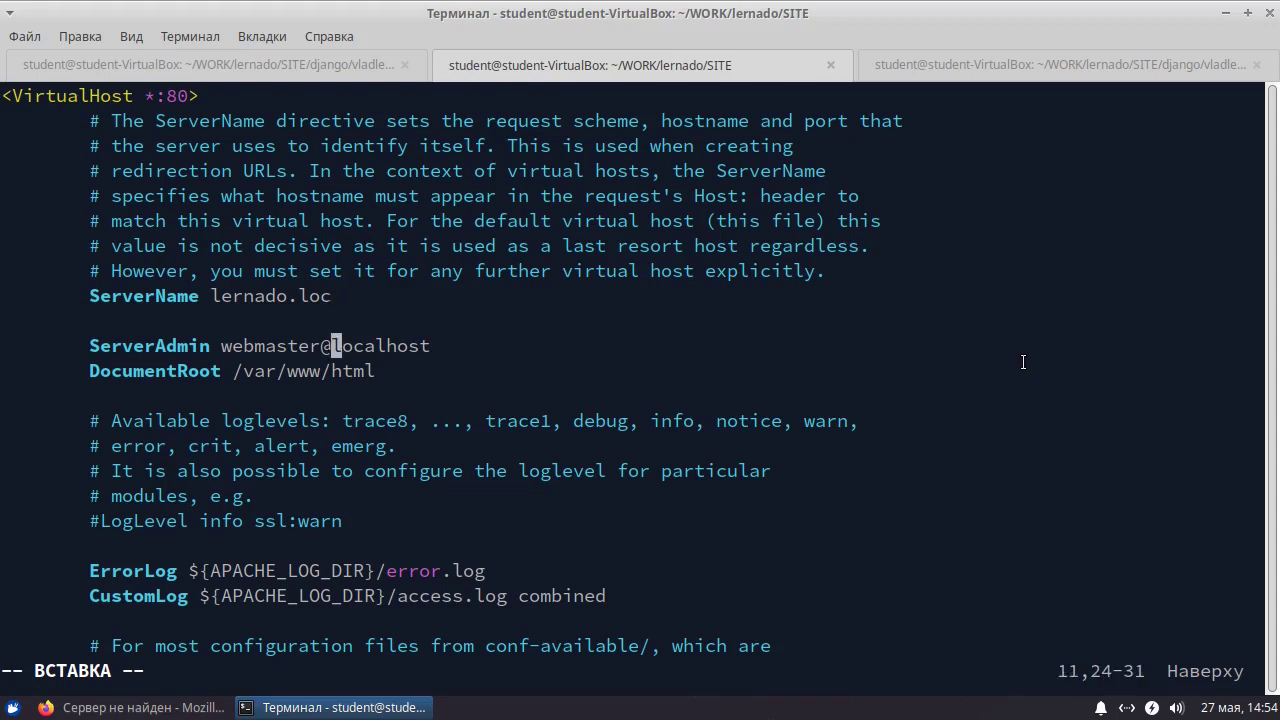
key("End")
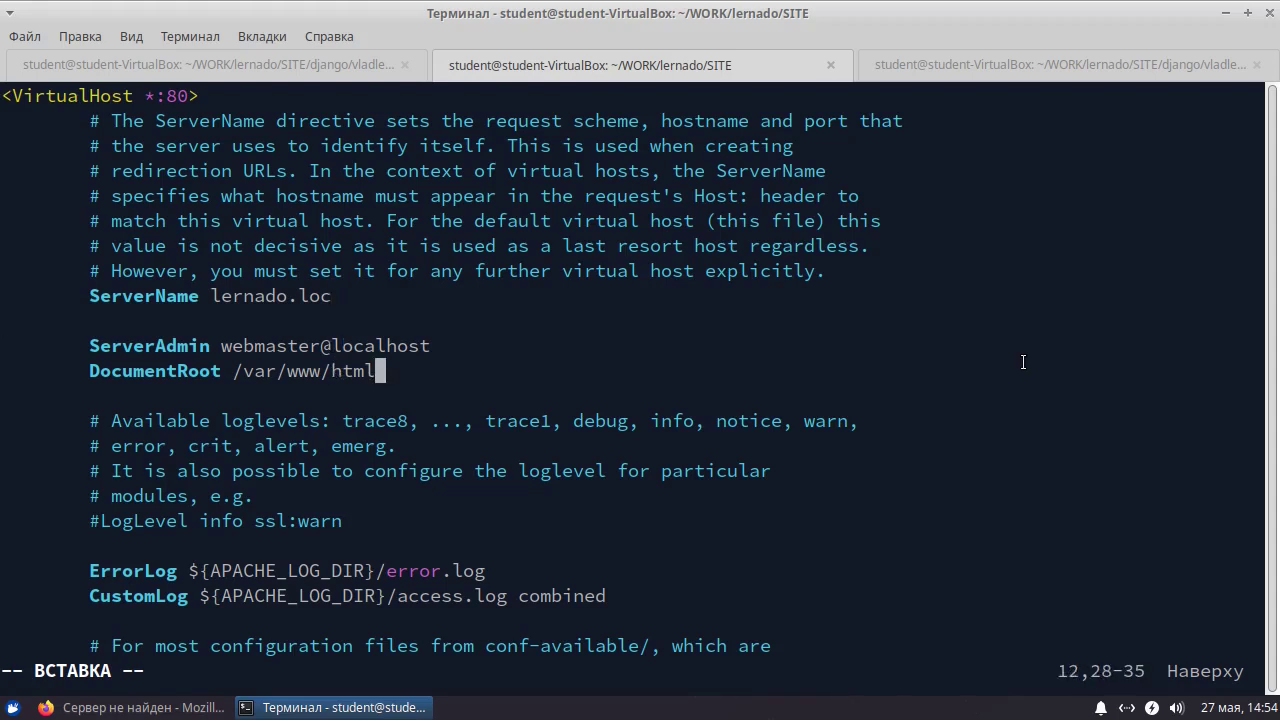
In the third tab, list SITE and its httpd folder (only .keep), then return to vim
left_click(1132, 61)
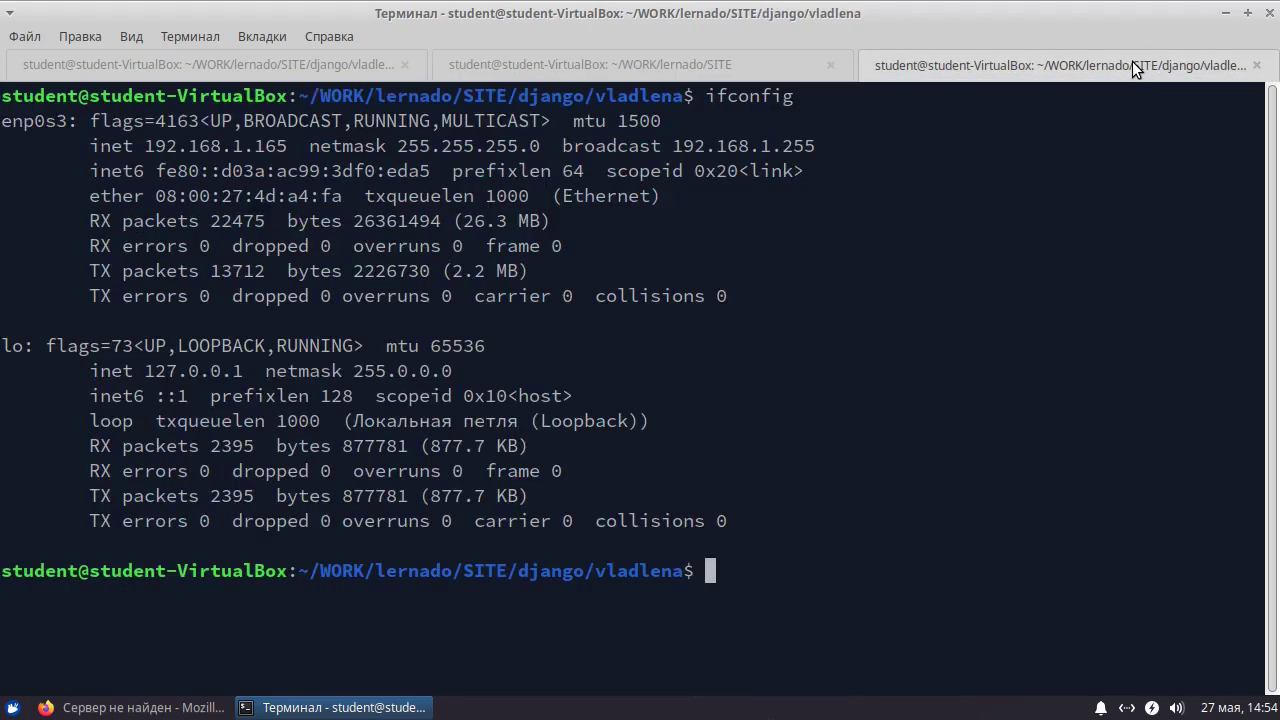
type("cd ../../")
key("Return")
type("ls -al")
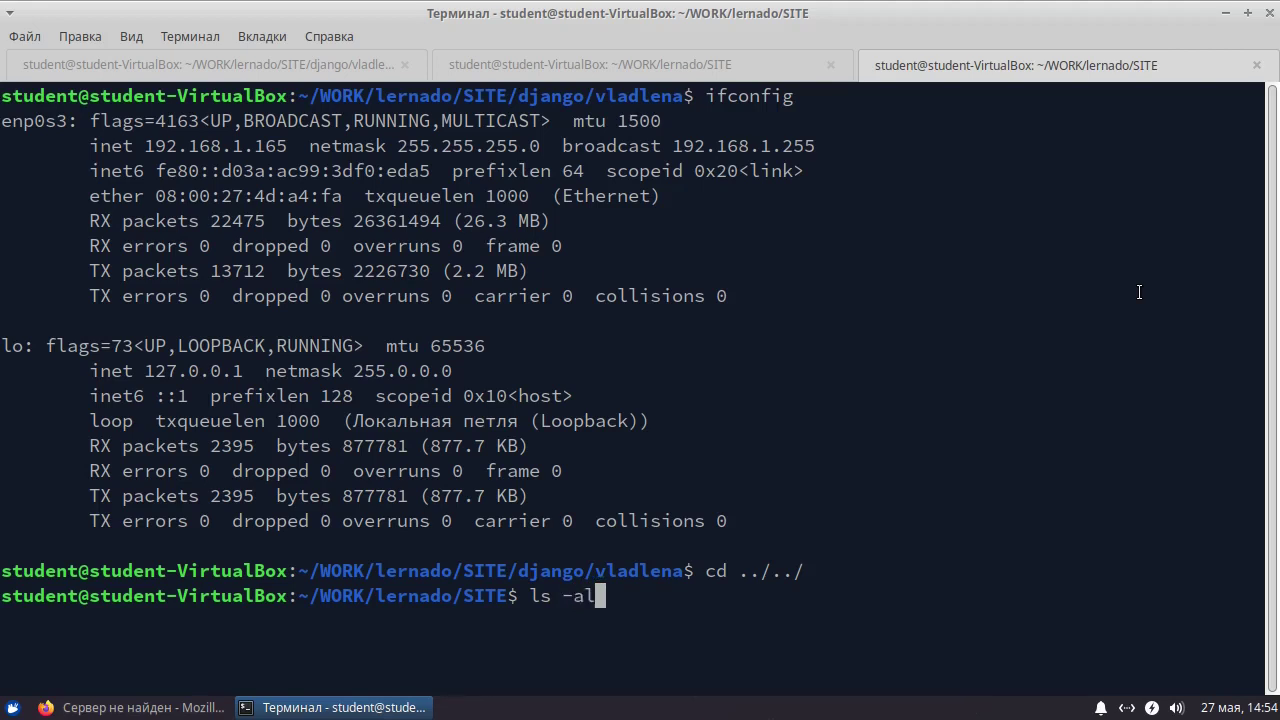
key("Return")
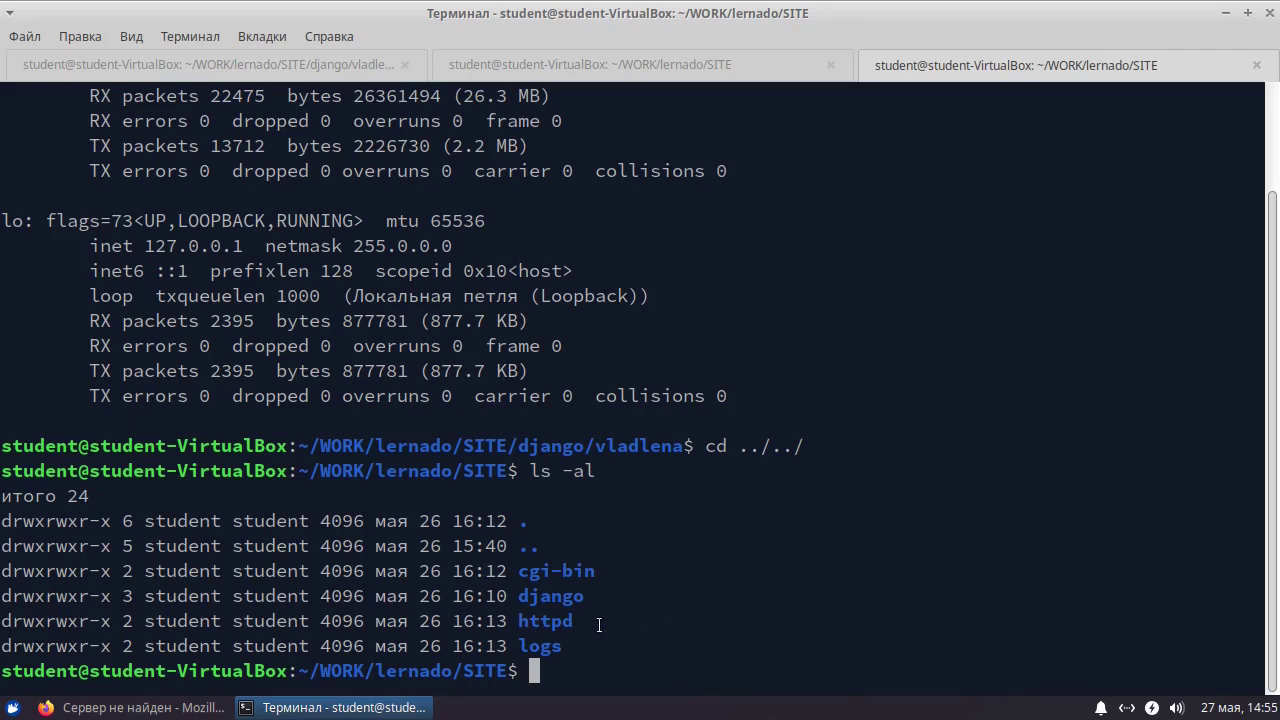
type("cd")
key("BackSpace")
key("BackSpace")
key("BackSpace")
type("ls -al httpd")
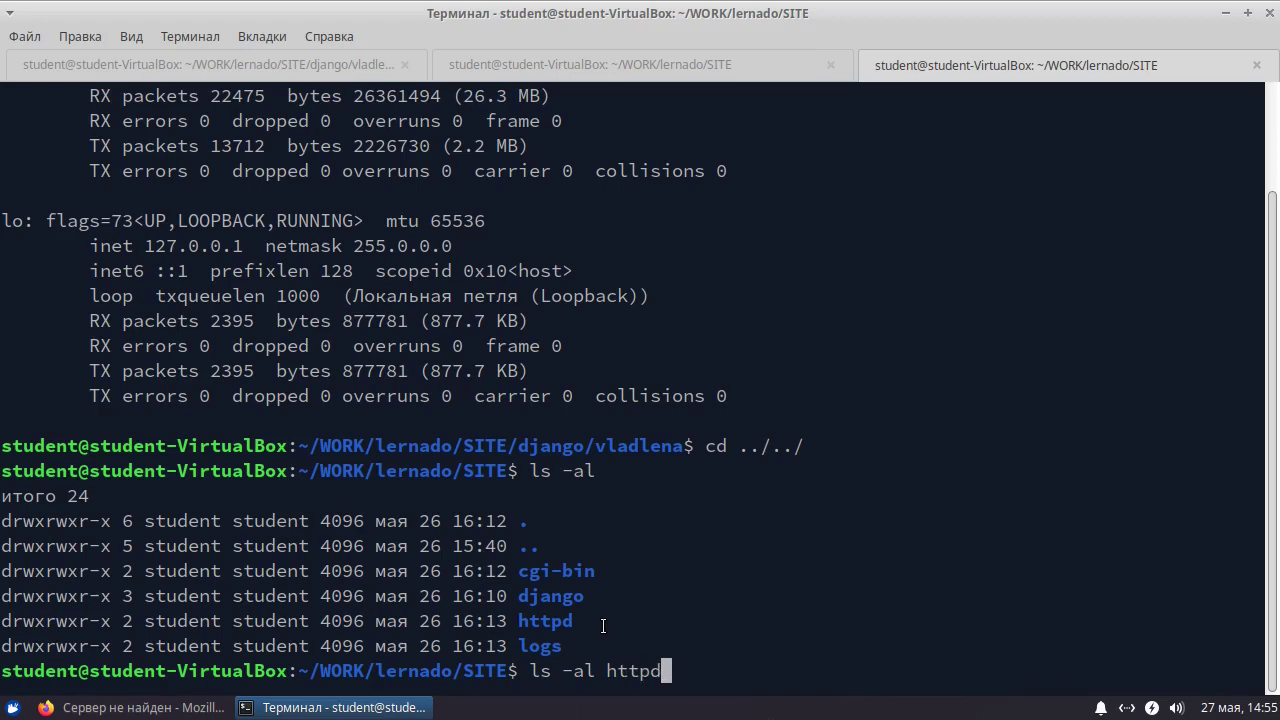
key("Return")
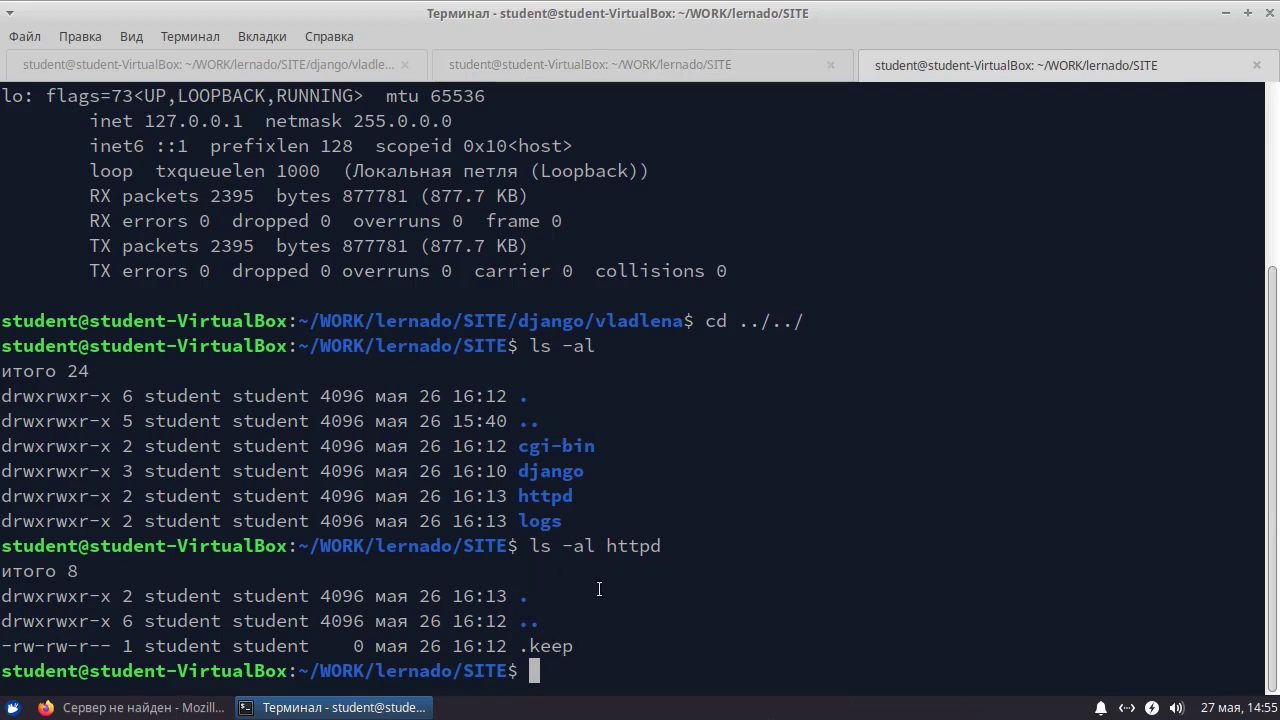
left_click(622, 63)
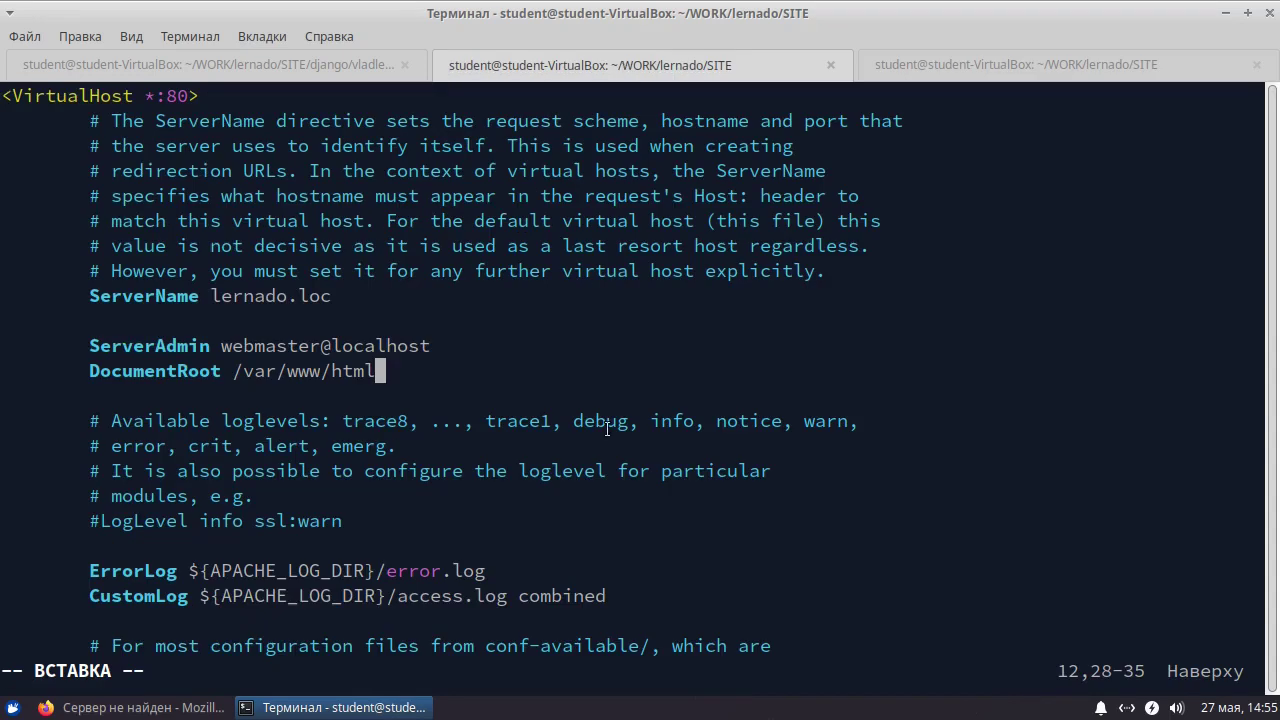
Change DocumentRoot from /var/www/html to /home/student/WORK/lernado/SITE/httpd
key("BackSpace")
key("BackSpace")
key("BackSpace")
key("BackSpace")
key("BackSpace")
key("BackSpace")
key("BackSpace")
key("BackSpace")
key("BackSpace")
key("BackSpace")
key("BackSpace")
key("BackSpace")
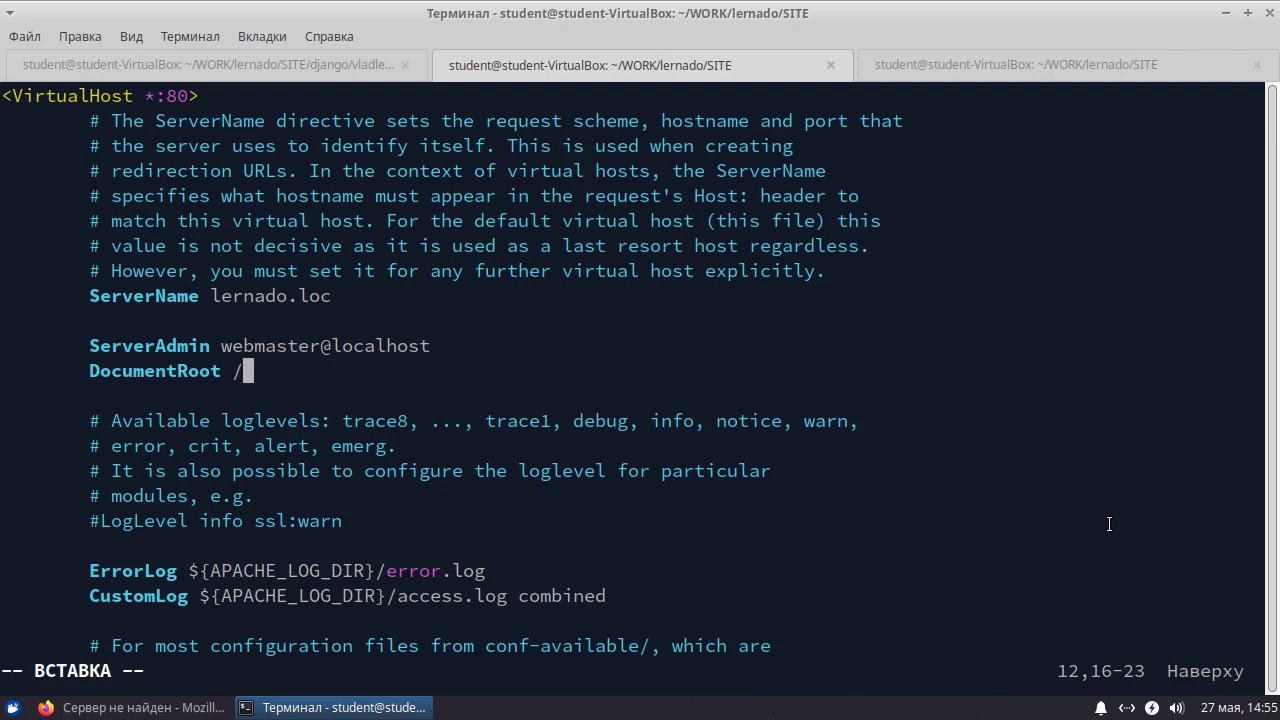
type("home/s")
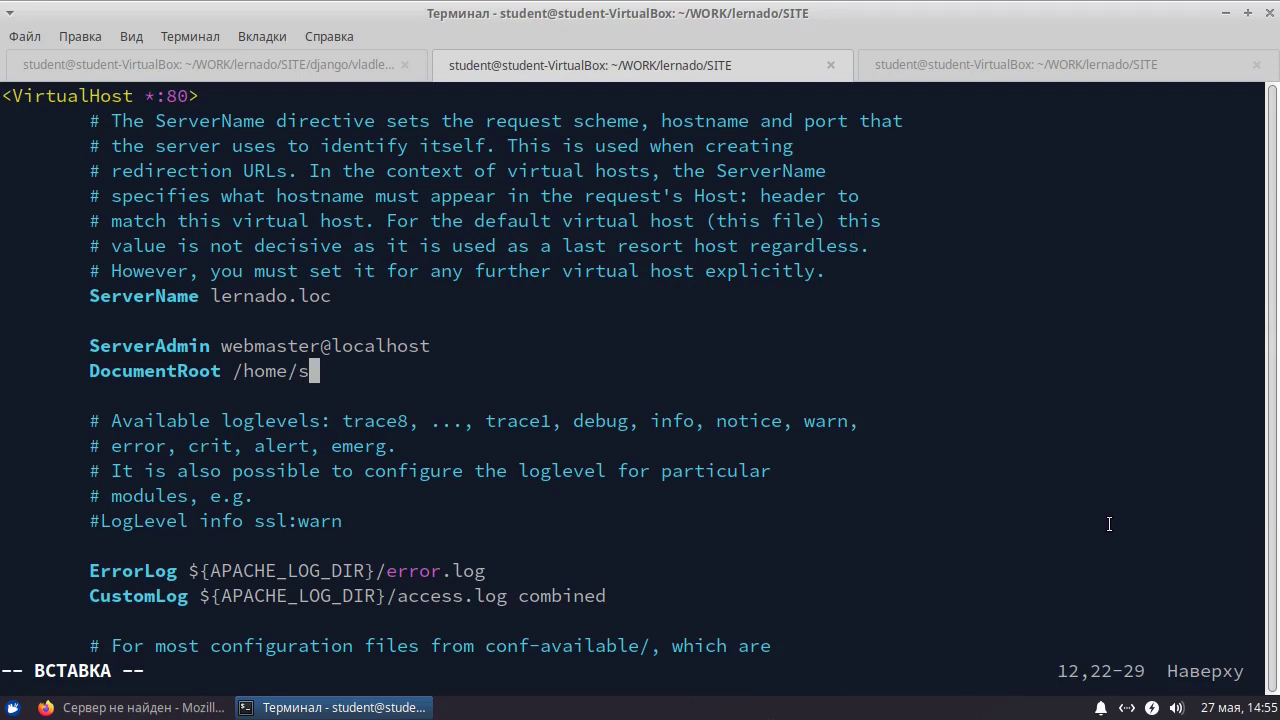
type("tudent")
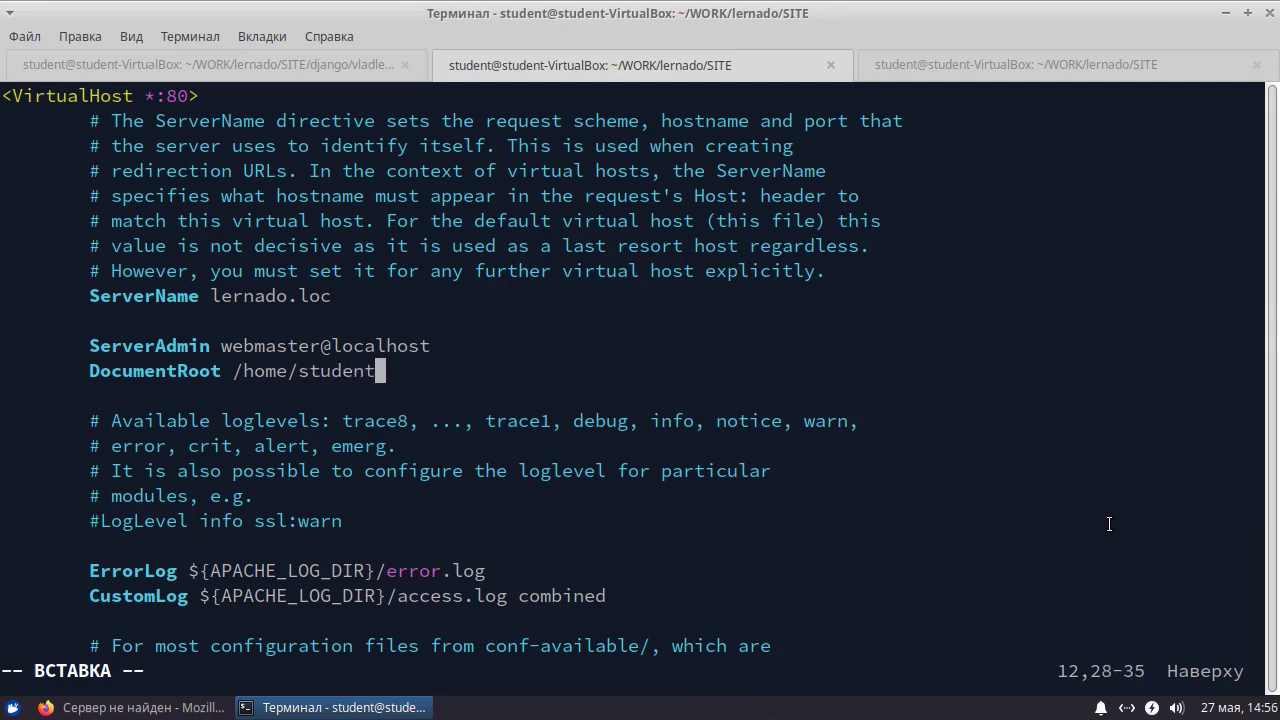
type("/")
type("W")
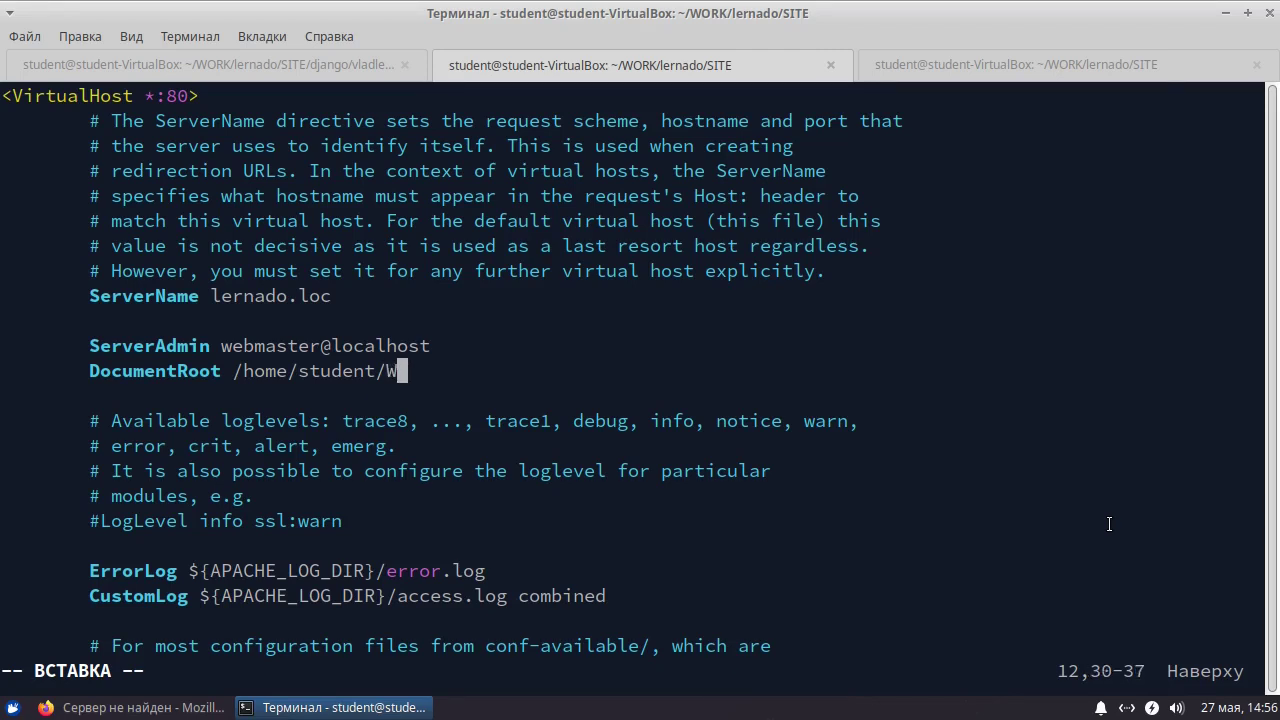
type("ORK/lernado/SITE/httpd")
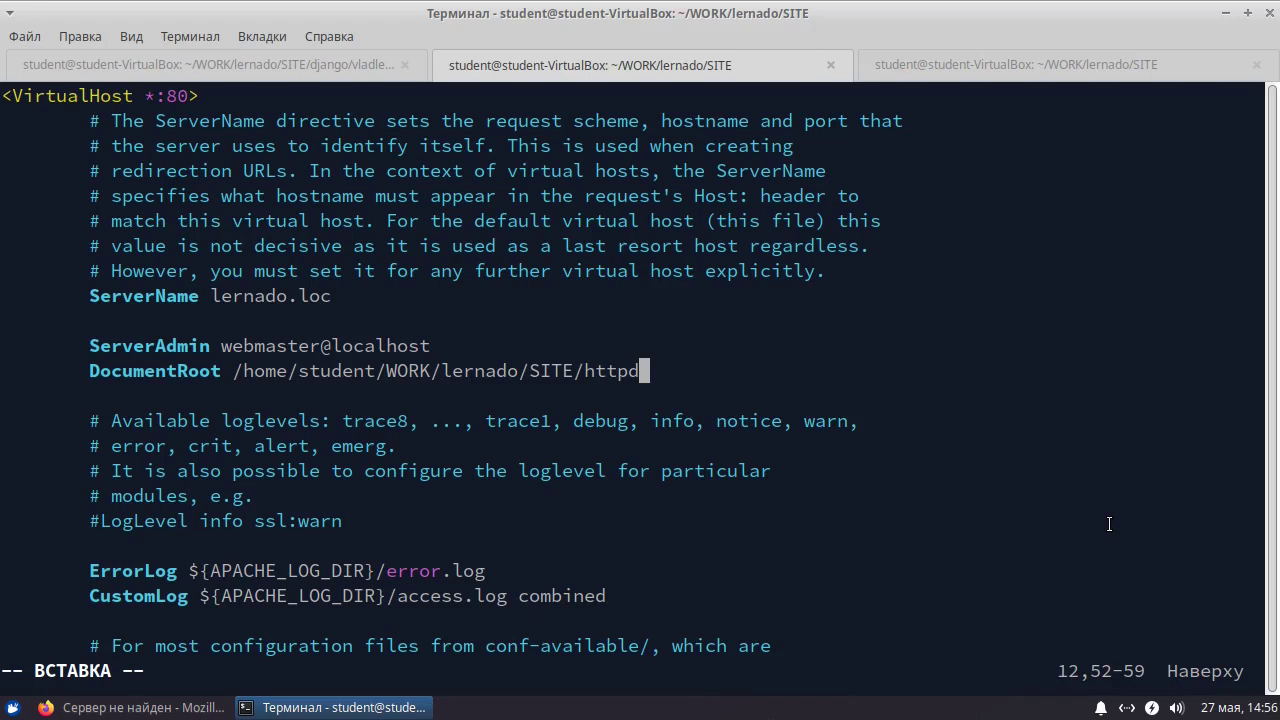
key("Down")
key("Down")
key("Down")
key("Down")
key("Down")
key("Down")
key("Down")
key("Down")
key("Down")
key("Down")
key("Up")
key("Up")
key("Home")
key("Right")
key("Right")
key("Right")
key("Right")
key("Right")
key("Right")
key("Right")
key("Right")
key("Right")
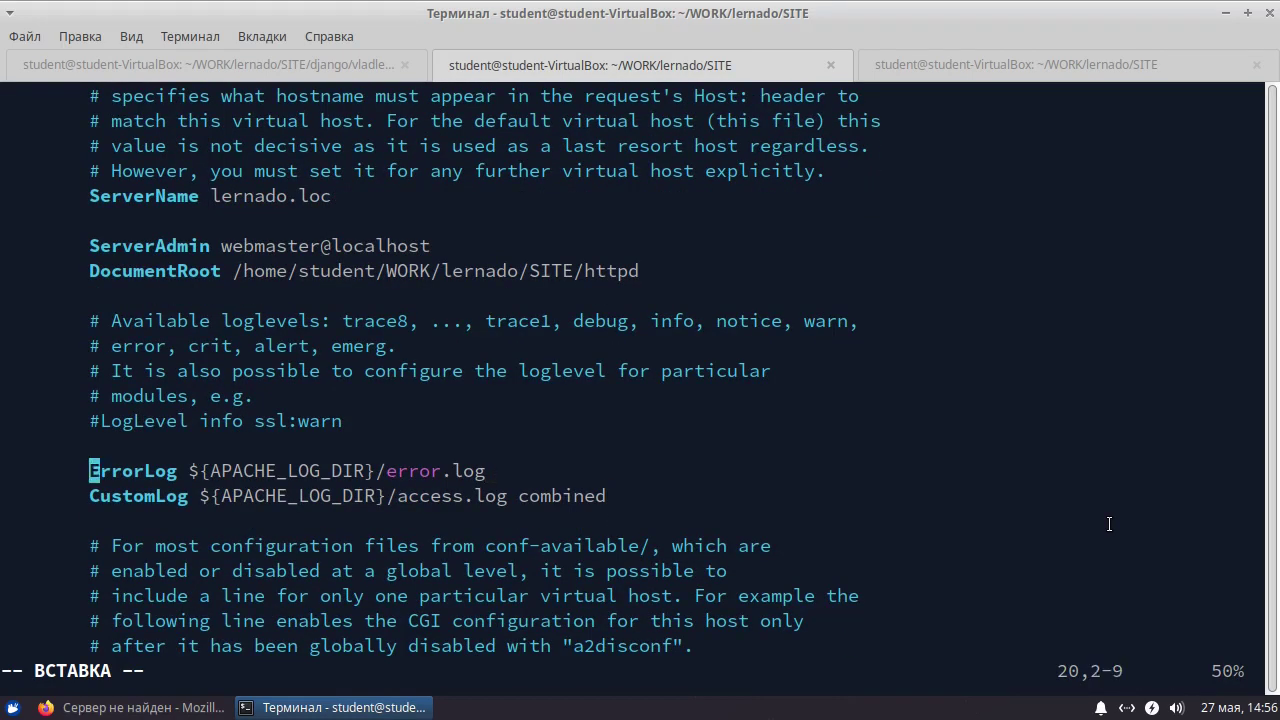
key("Right")
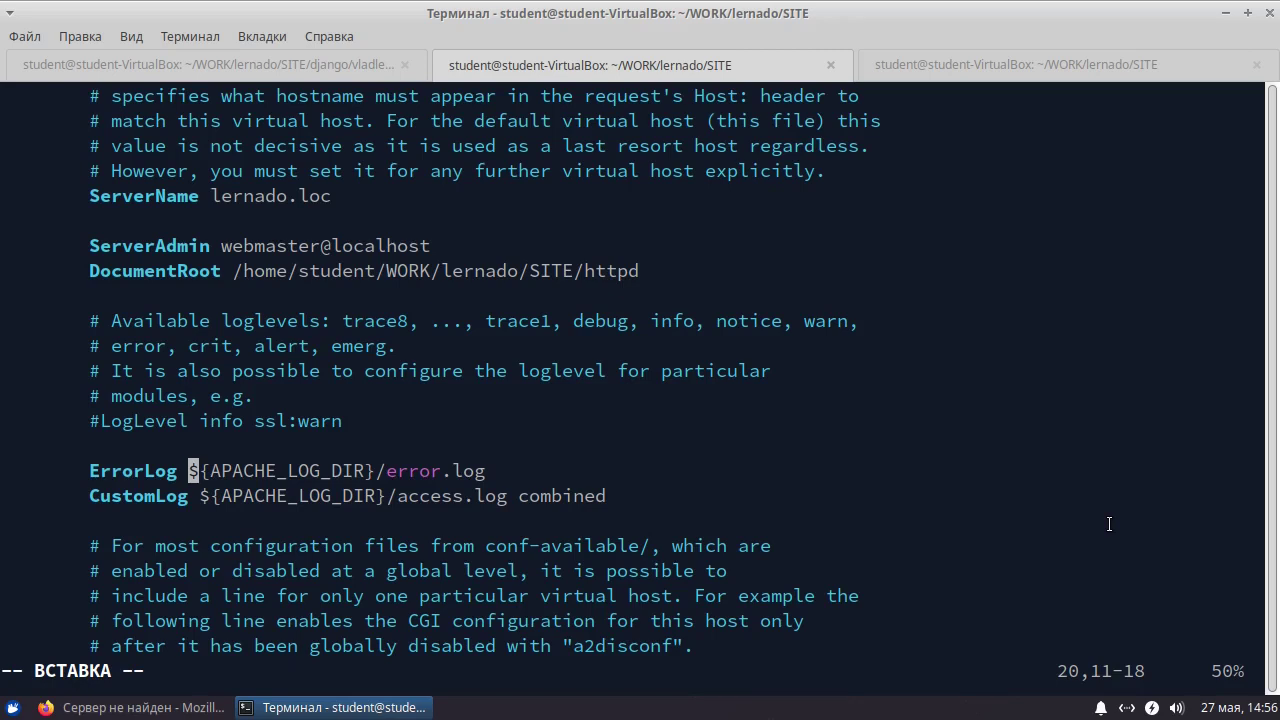
Point ErrorLog at /home/student/WORK/lernado/SITE/logs/error.log, removing the ${APACHE_LOG_DIR} leftovers
type("/home")
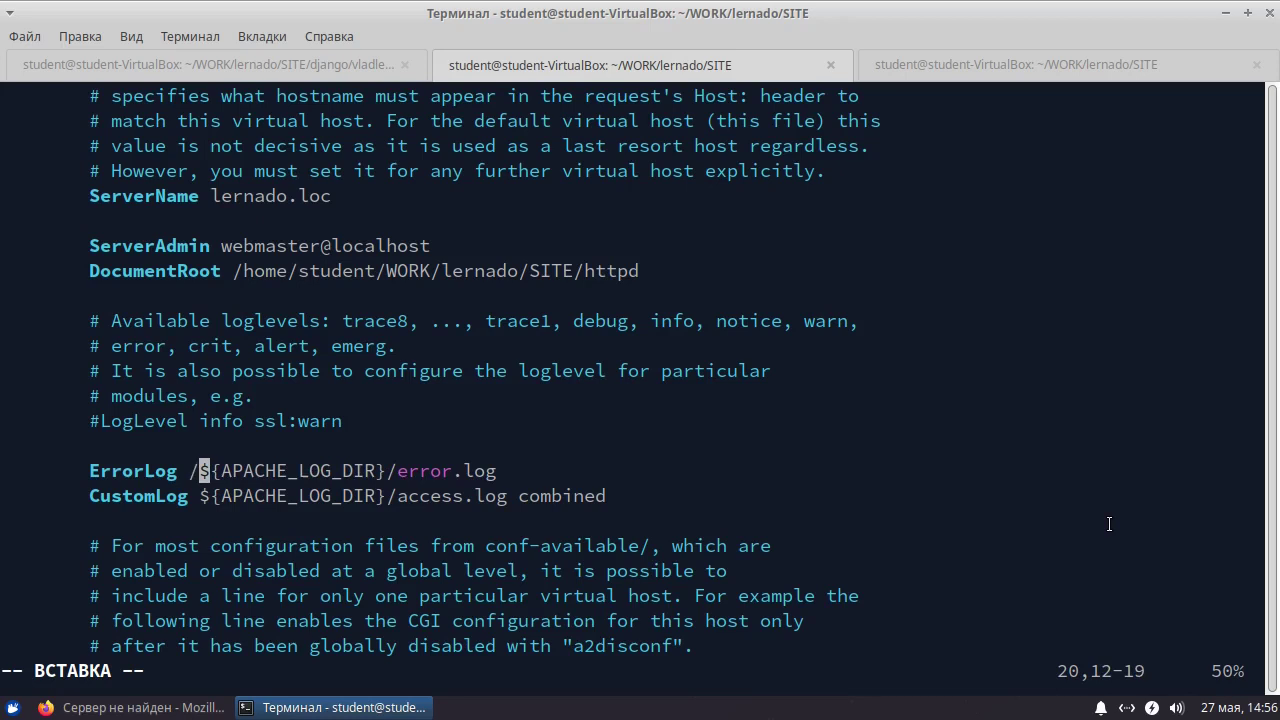
type("/")
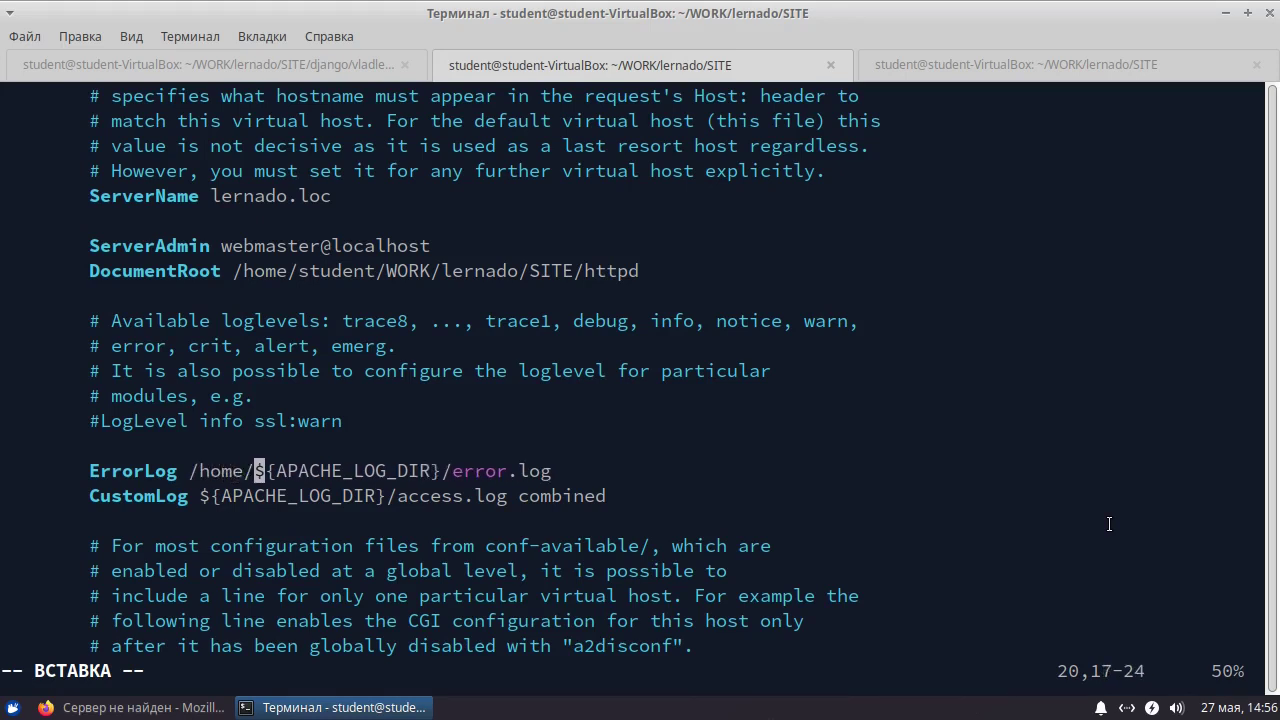
type("student/")
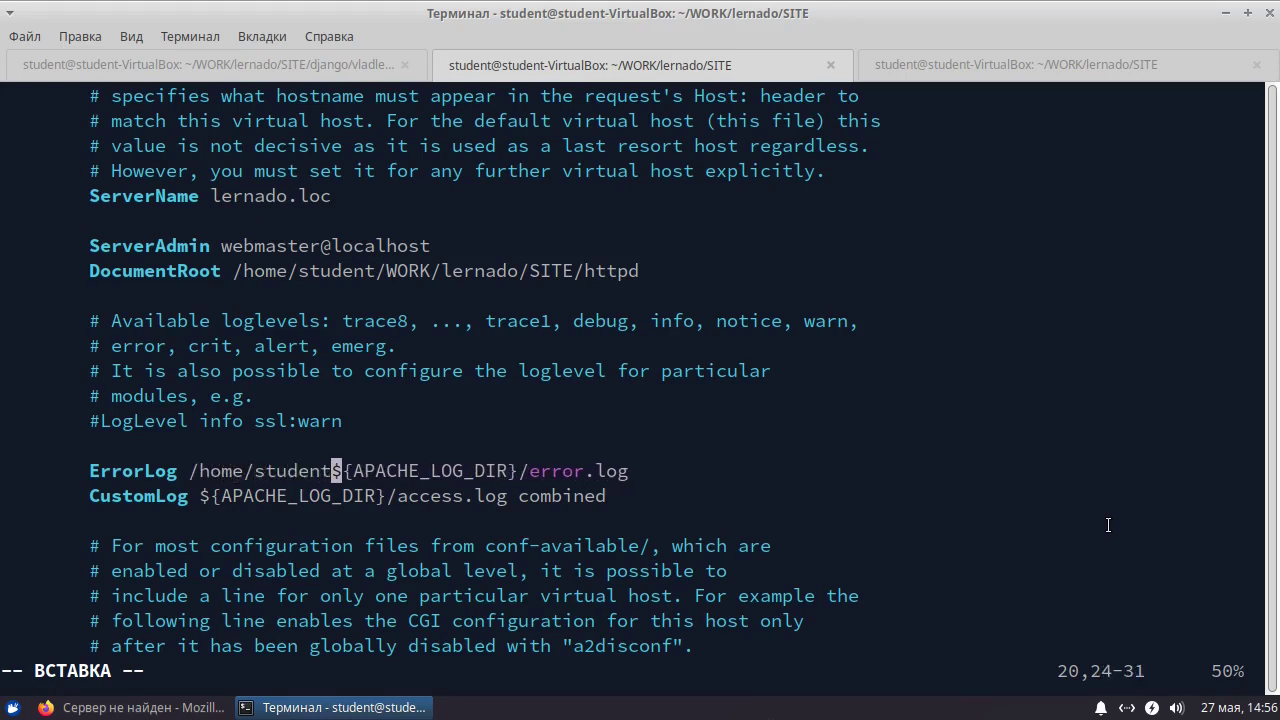
type("SITE/")
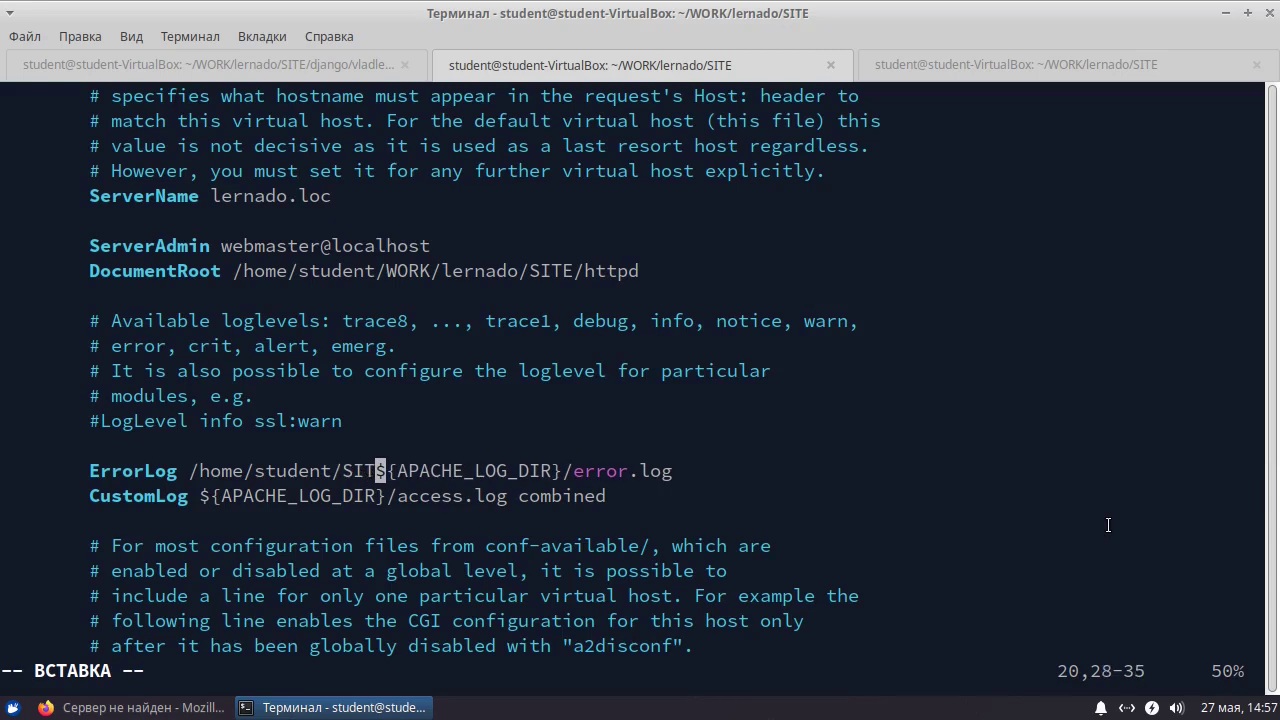
type("logs")
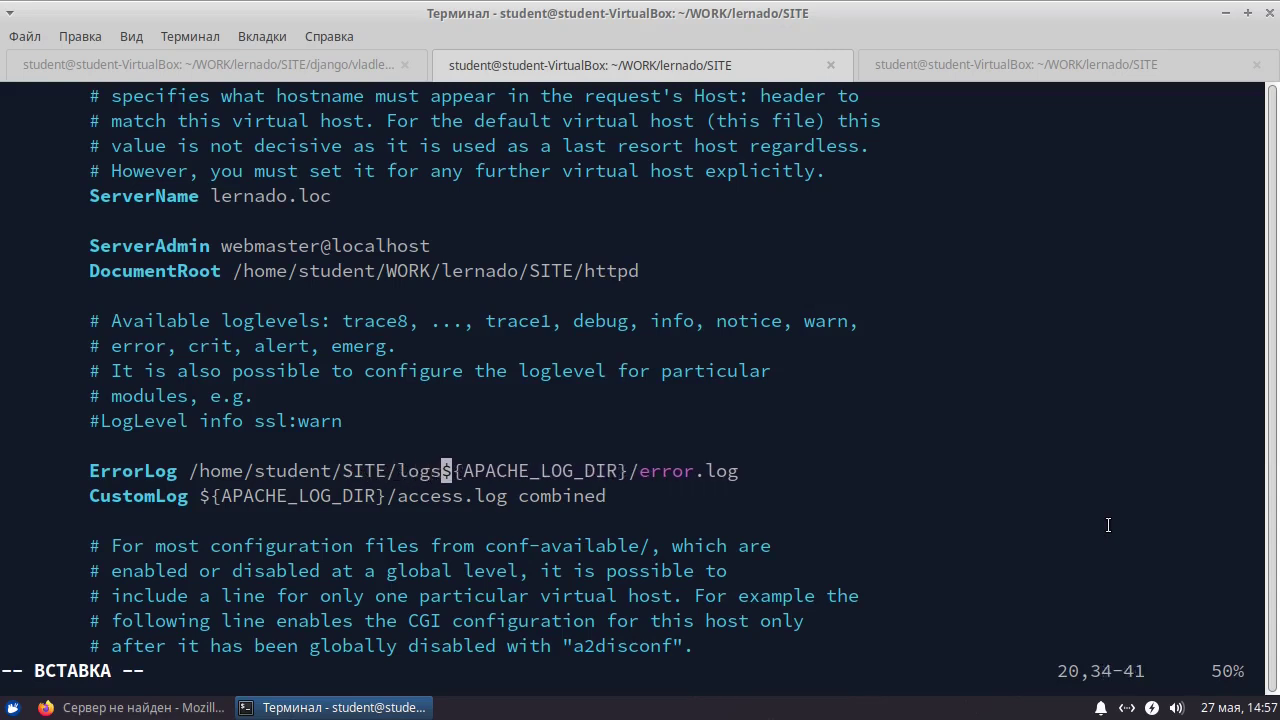
key("Delete")
key("Delete")
key("Delete")
key("Delete")
key("Delete")
key("Delete")
key("Delete")
key("Delete")
key("Delete")
key("Delete")
key("Delete")
key("Delete")
key("Delete")
key("Delete")
key("Delete")
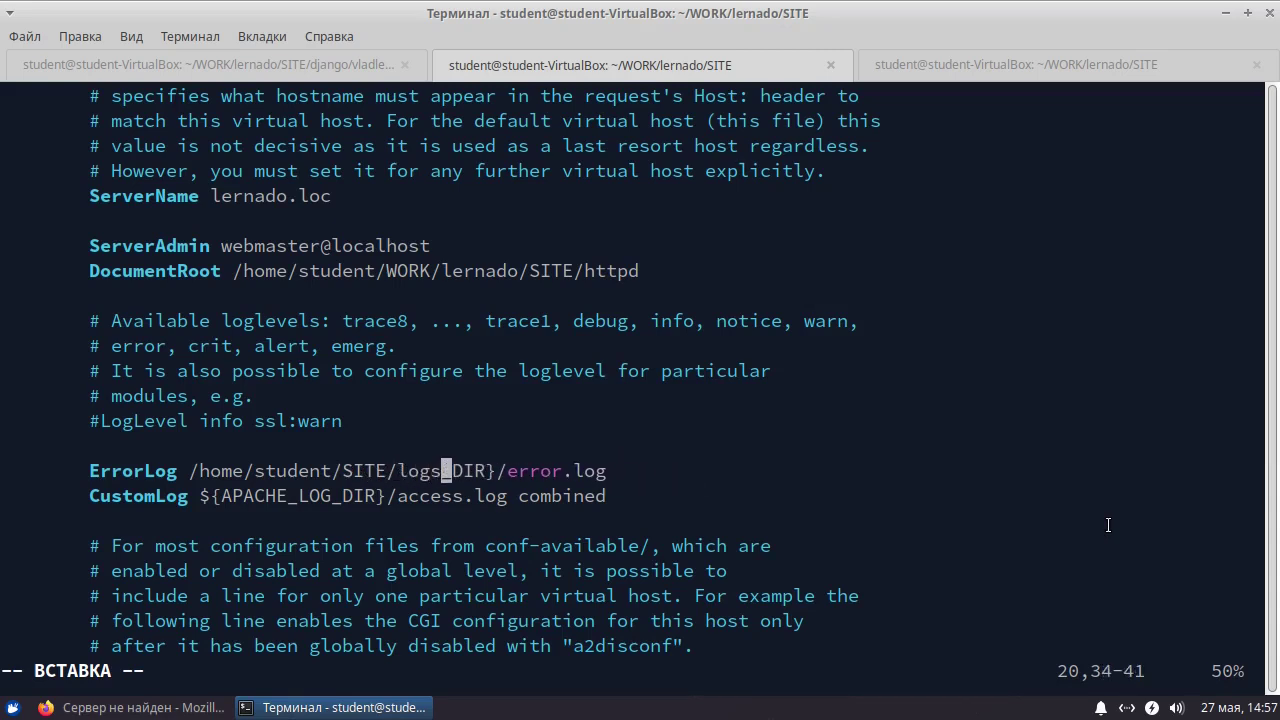
key("Delete")
key("Delete")
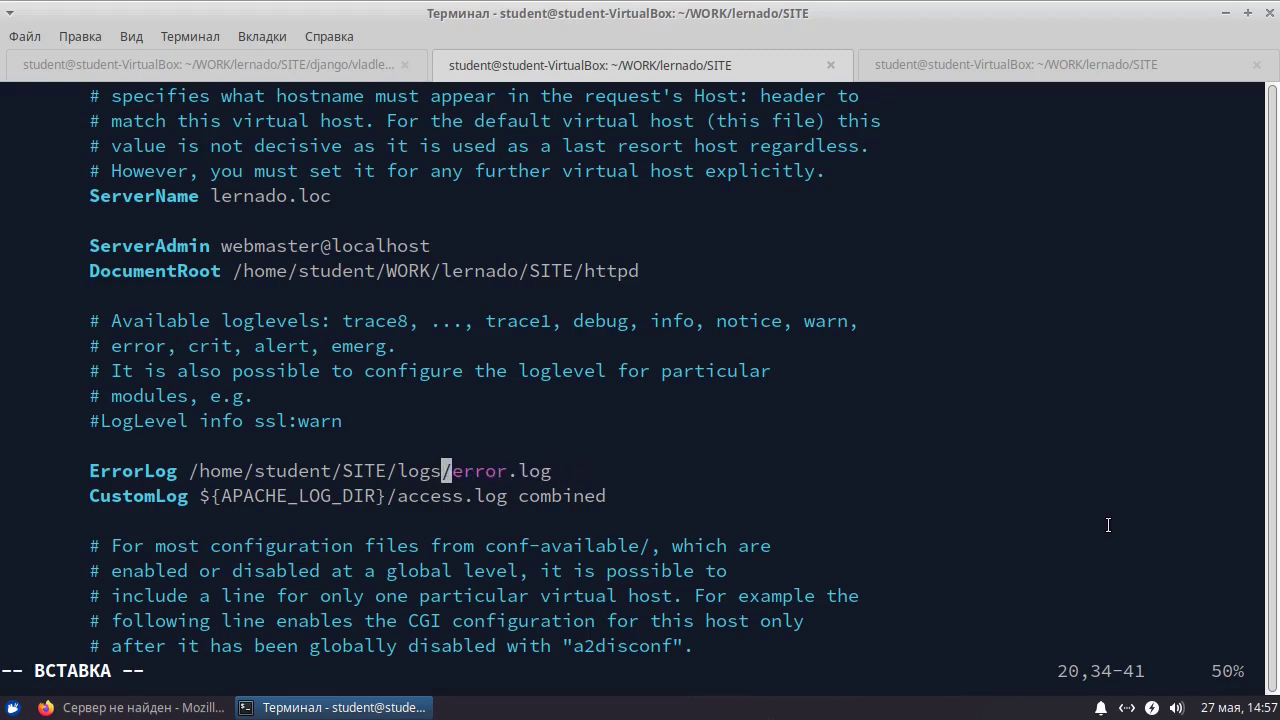
key("Left")
key("Left")
key("Left")
key("Left")
key("Left")
key("Left")
key("Left")
key("Left")
key("Left")
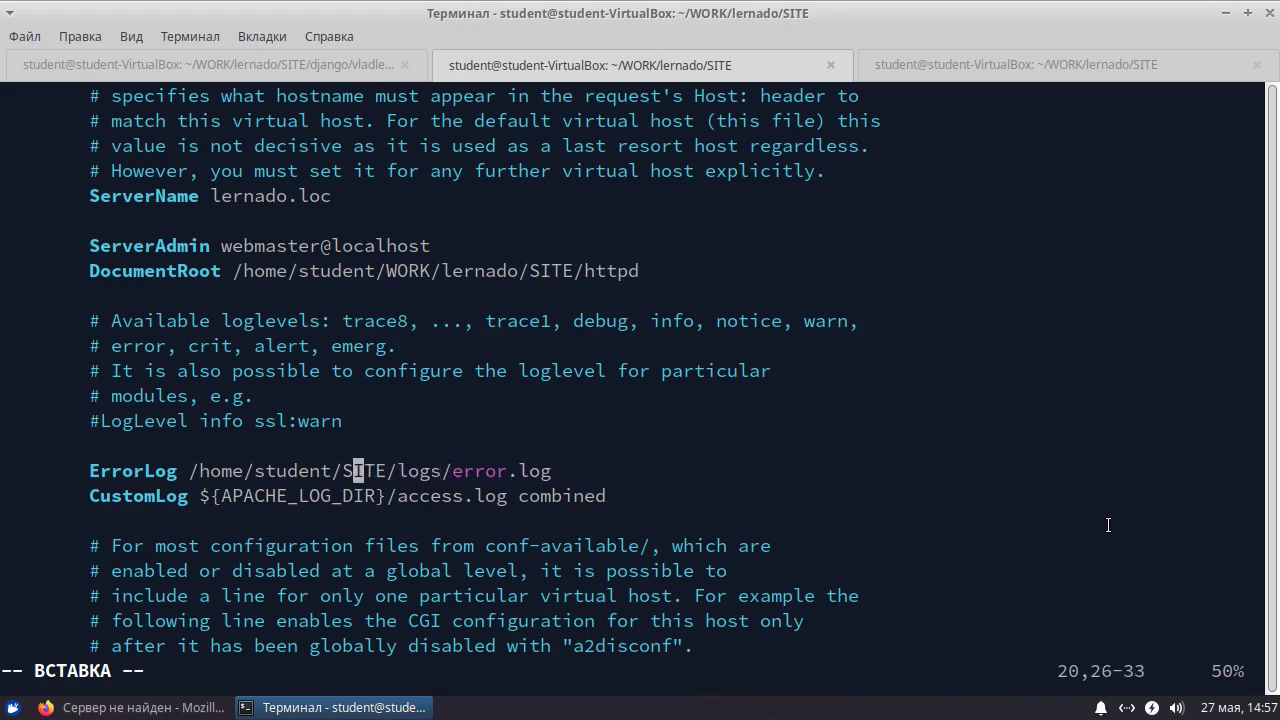
type("WORK/le")
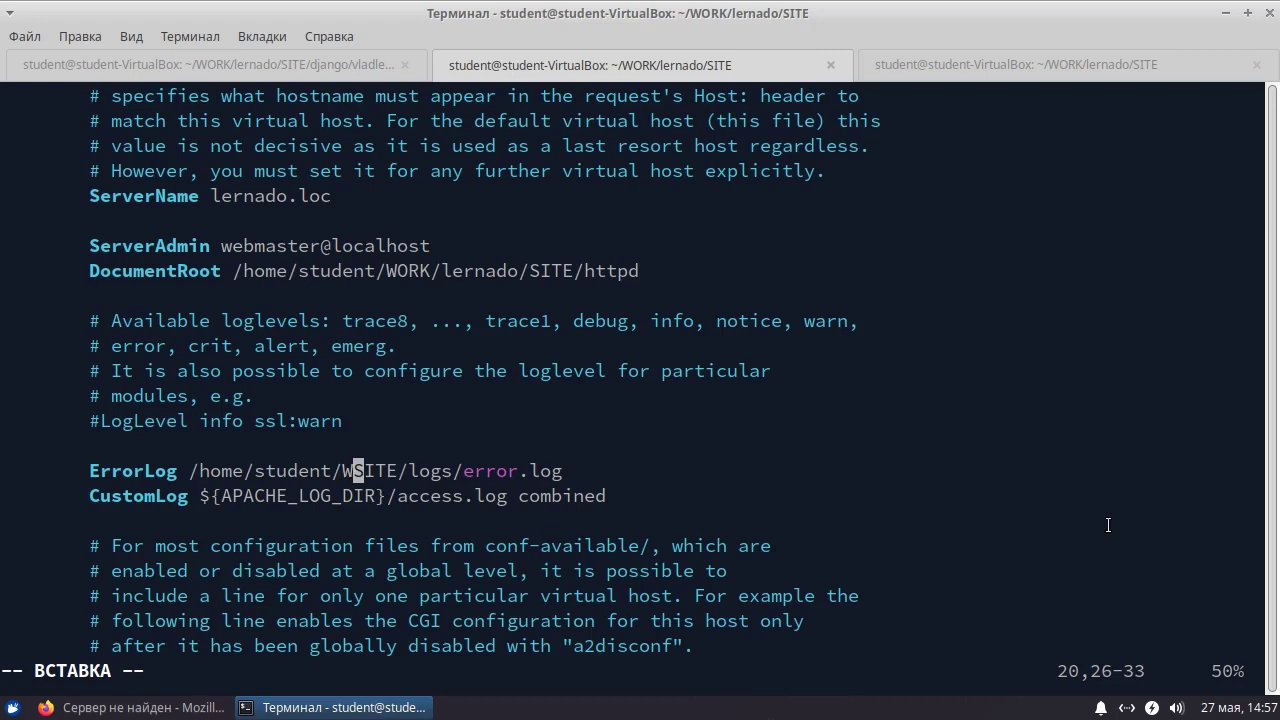
type("rnado")
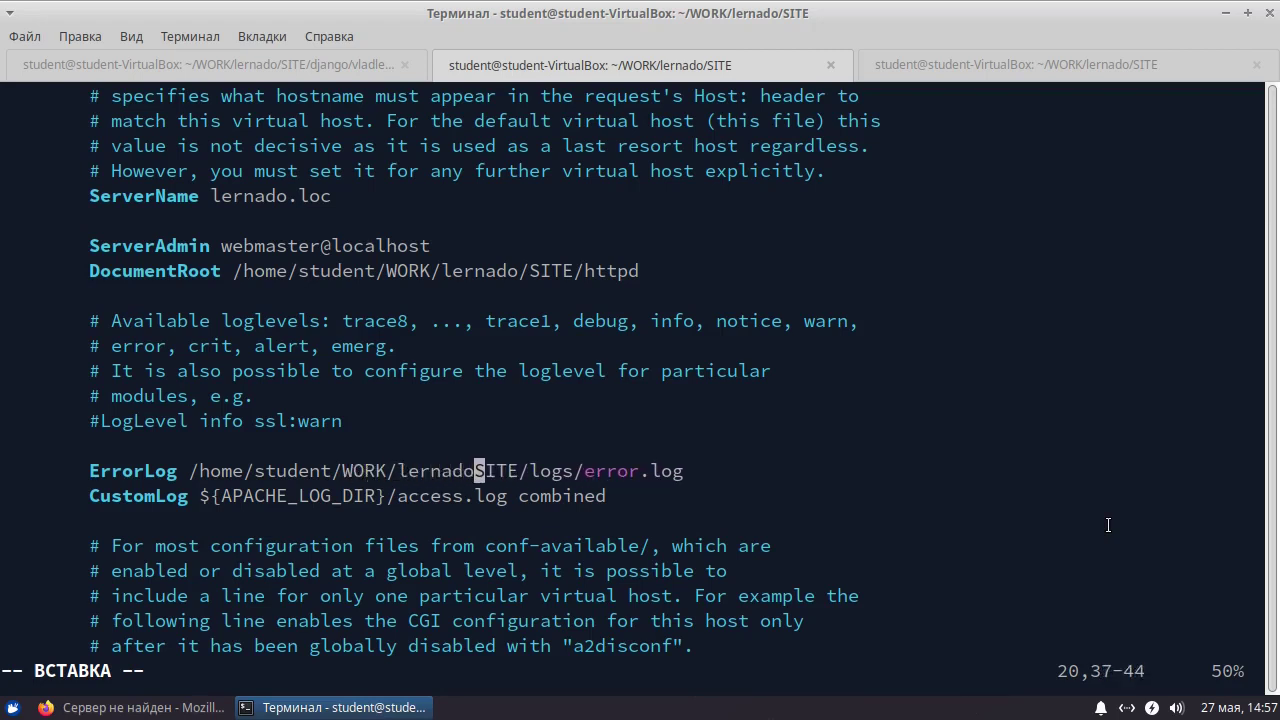
type("/")
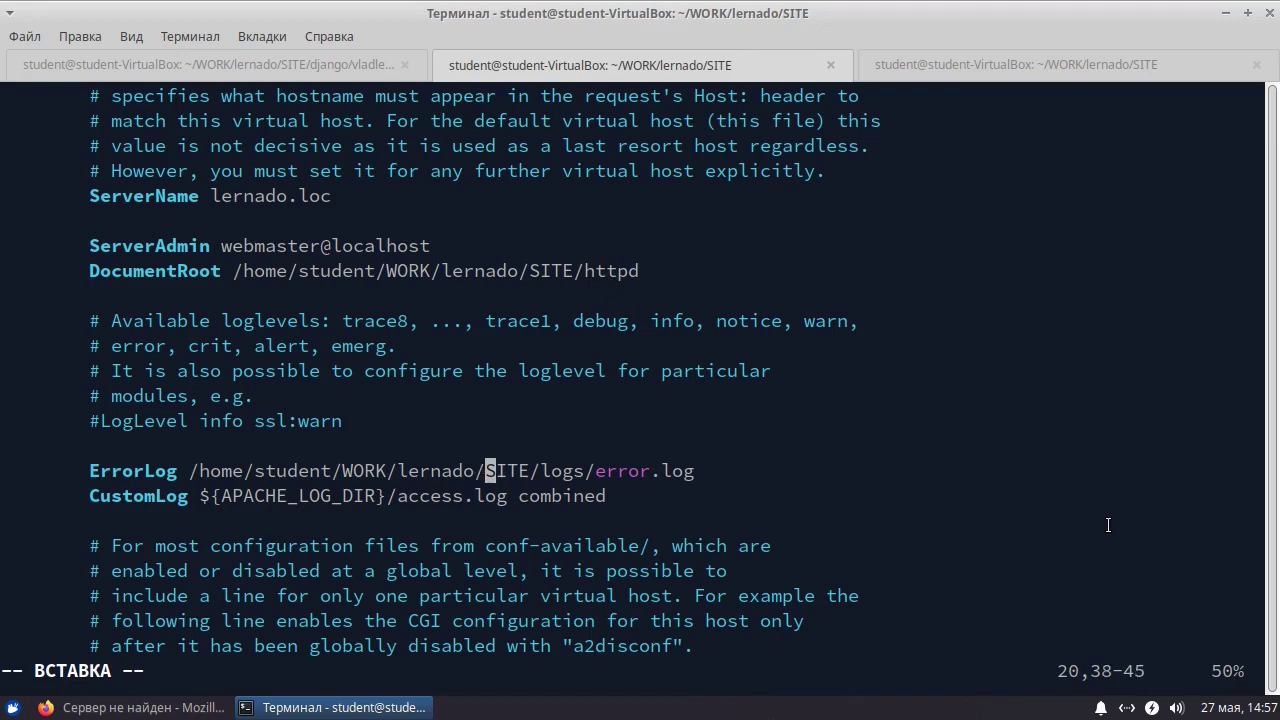
key("Down")
key("Left")
key("Left")
key("Left")
key("Left")
key("Left")
key("Left")
key("Left")
key("Left")
key("Left")
key("Left")
key("Left")
key("Left")
key("Left")
key("Left")
key("Left")
key("Left")
key("Left")
key("Left")
key("Left")
key("Left")
key("Left")
key("Left")
key("Left")
key("Left")
key("Left")
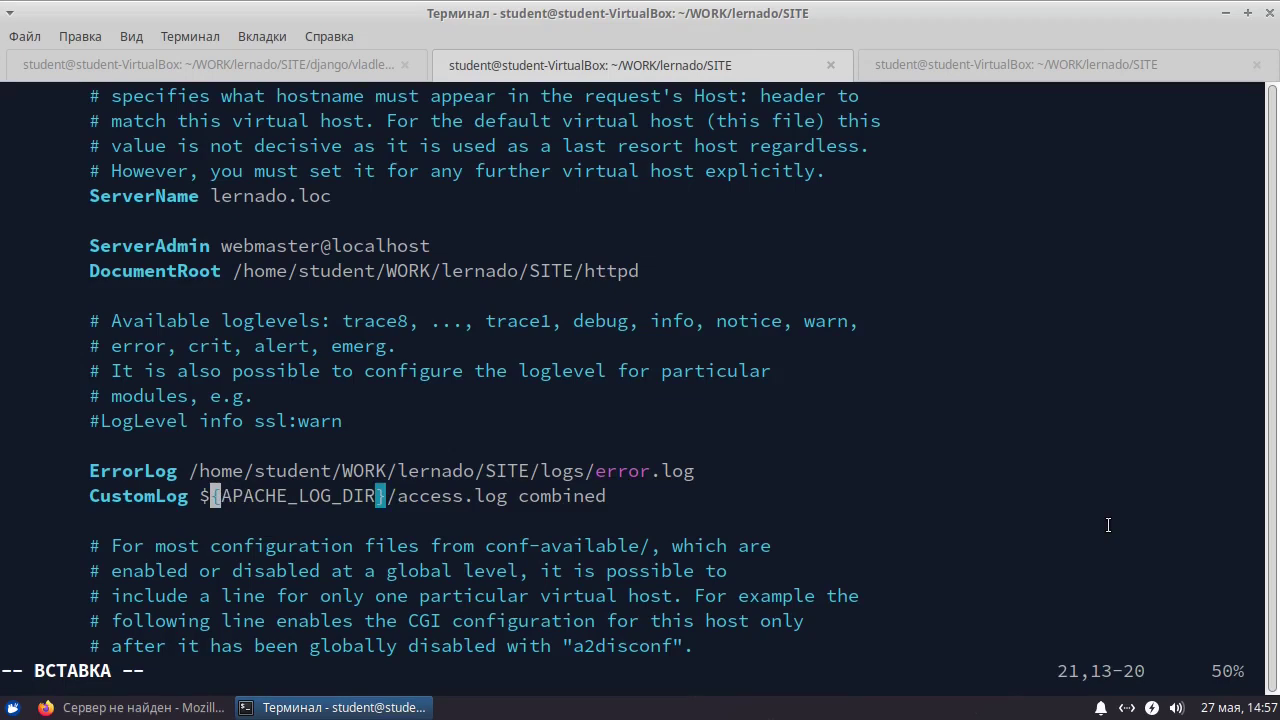
Replace ${APACHE_LOG_DIR} on the CustomLog line with /home/student/WORK/lernado/SITE/logs
key("BackSpace")
key("Delete")
key("Delete")
key("Delete")
key("Delete")
key("Delete")
key("Delete")
key("Delete")
key("Delete")
key("Delete")
key("Delete")
key("Delete")
key("Delete")
key("Delete")
key("Delete")
key("Delete")
key("Delete")
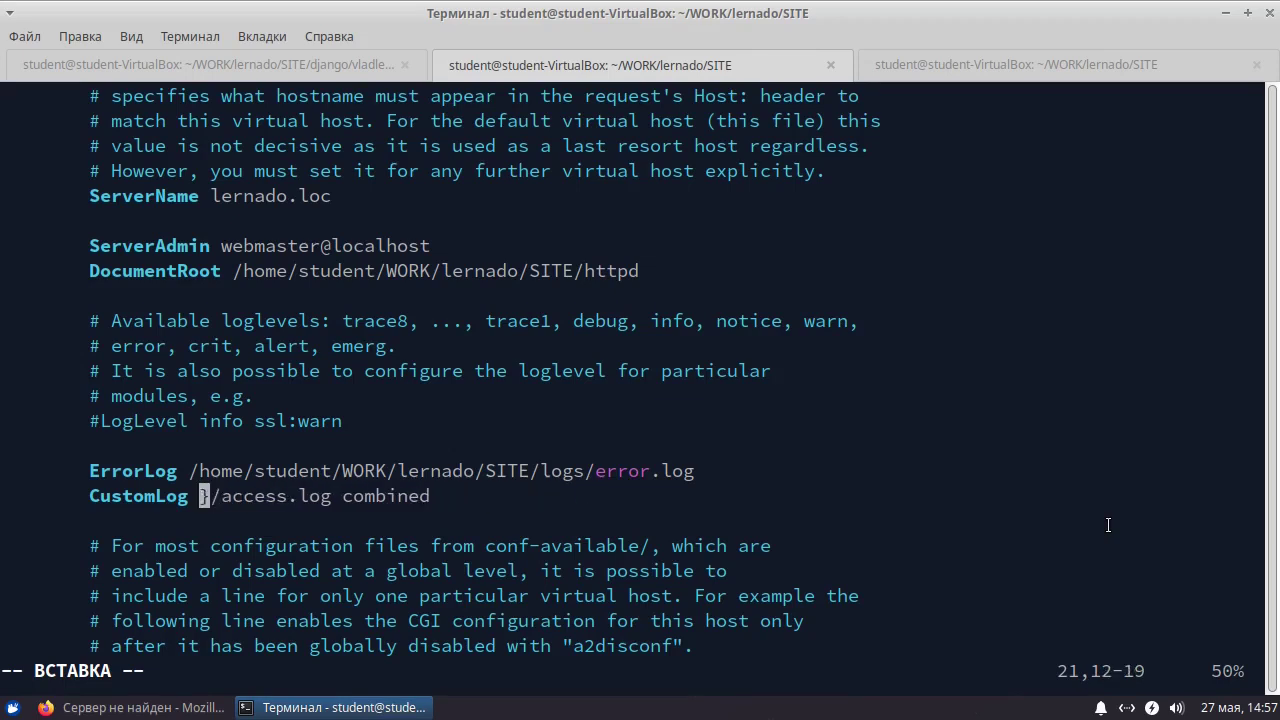
type("/home/s")
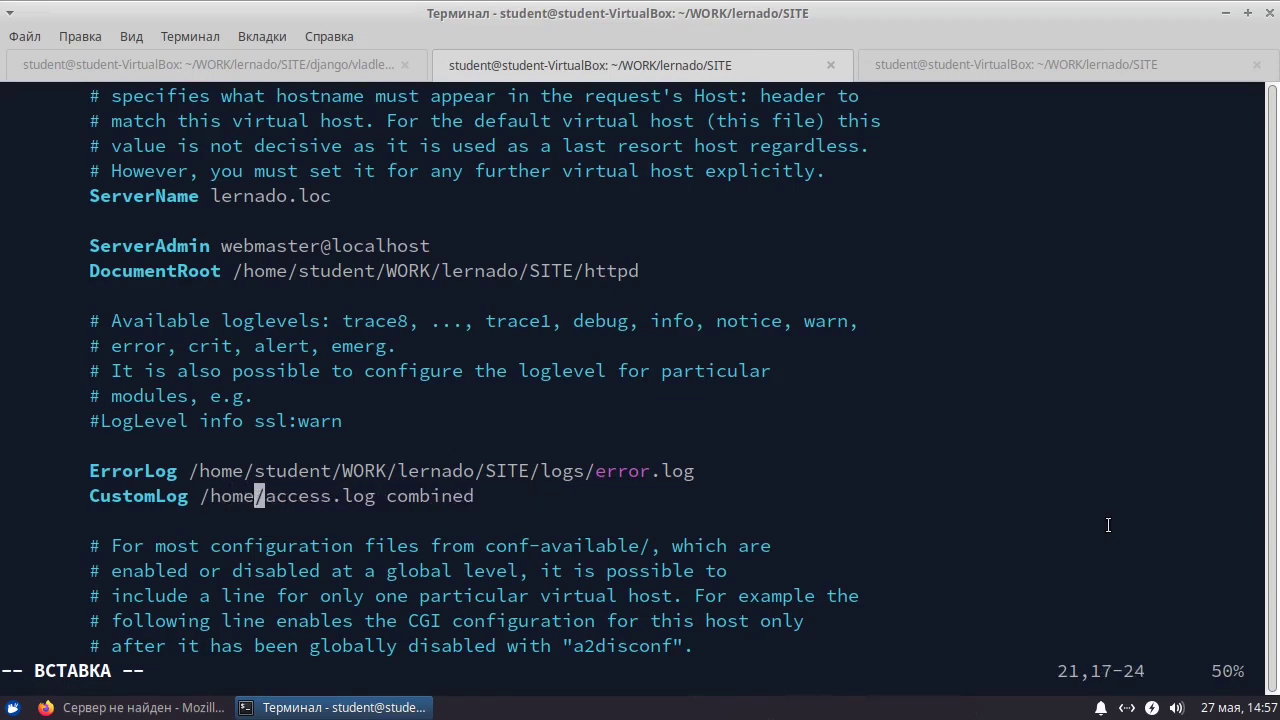
type("tudent/")
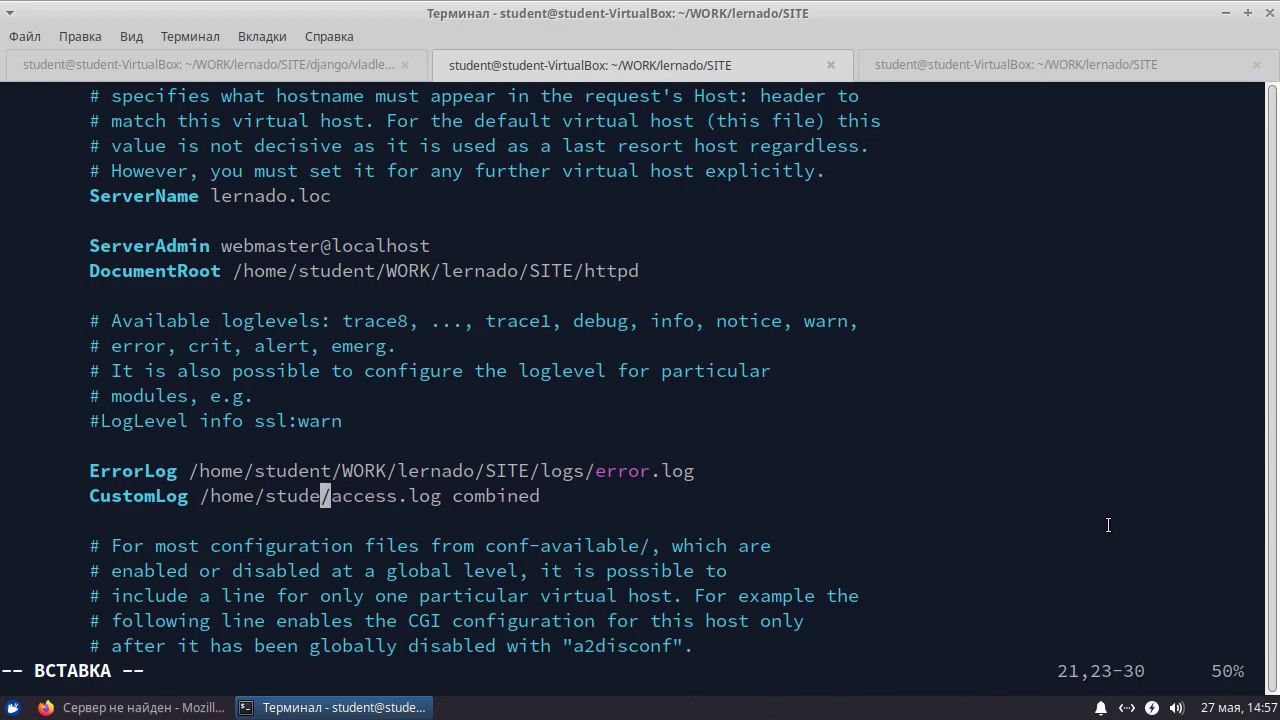
type("WORK/l")
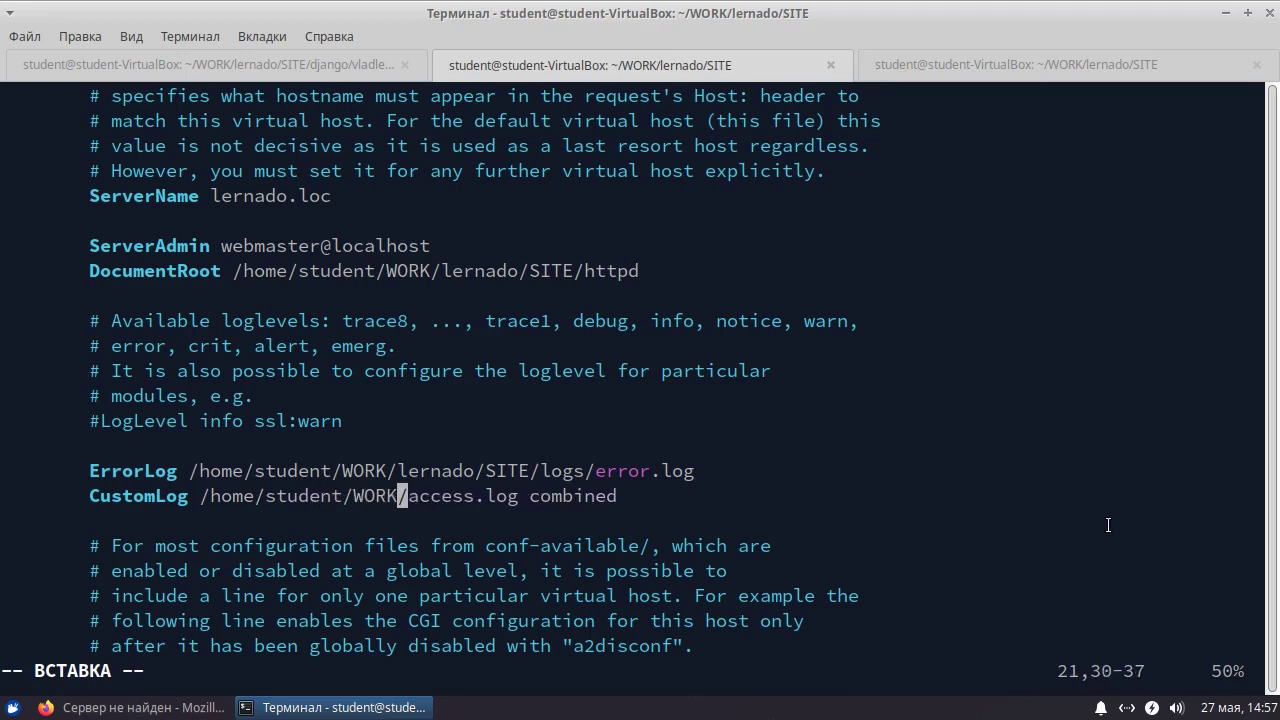
type("ernado")
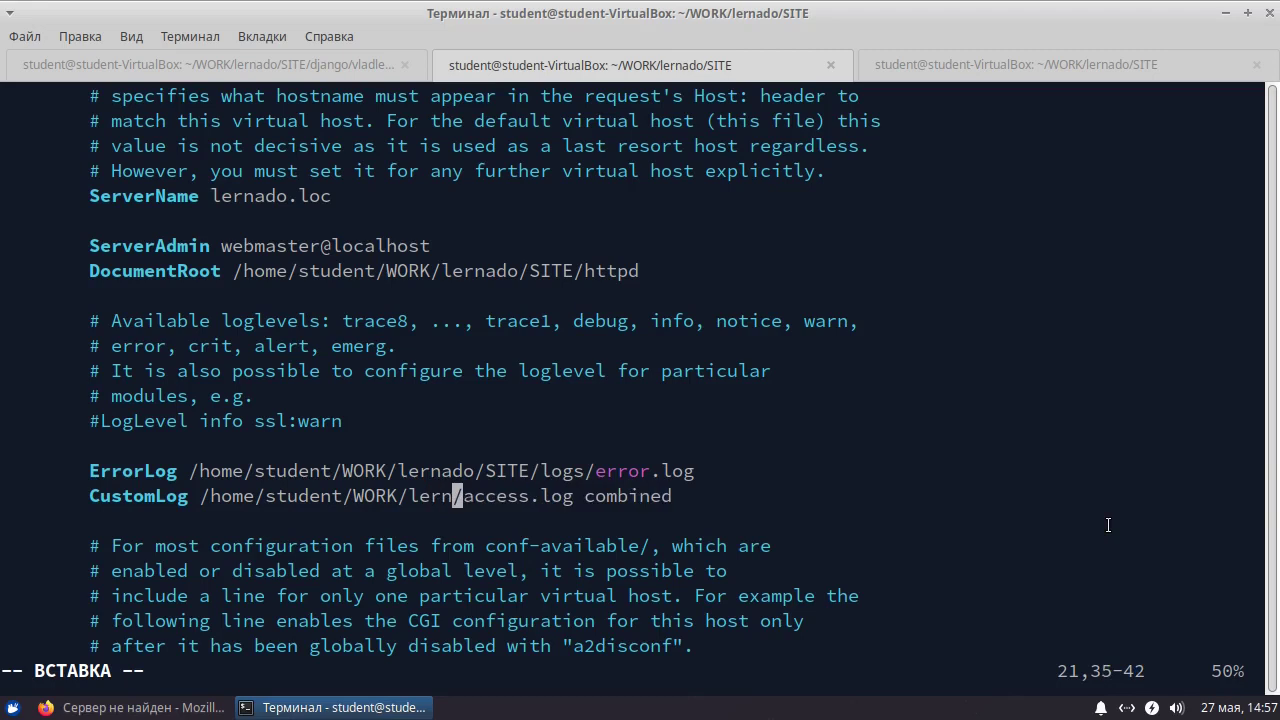
type("/SITE/")
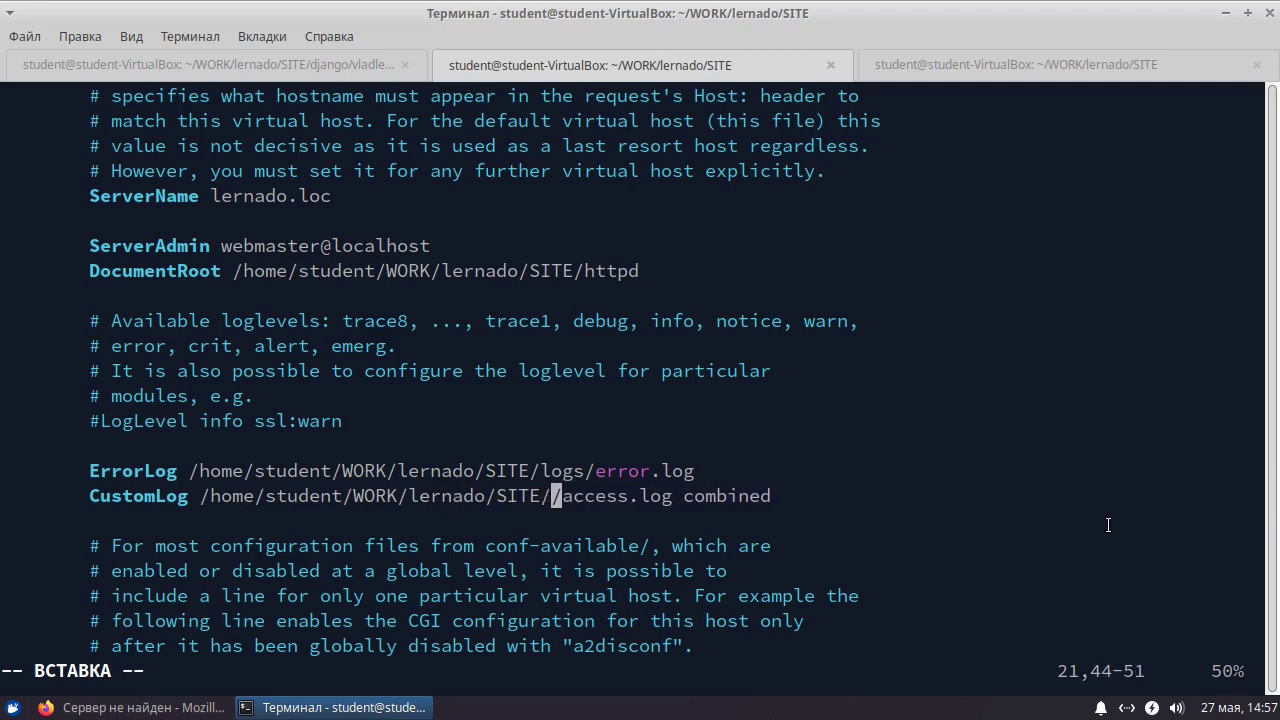
type("logs")
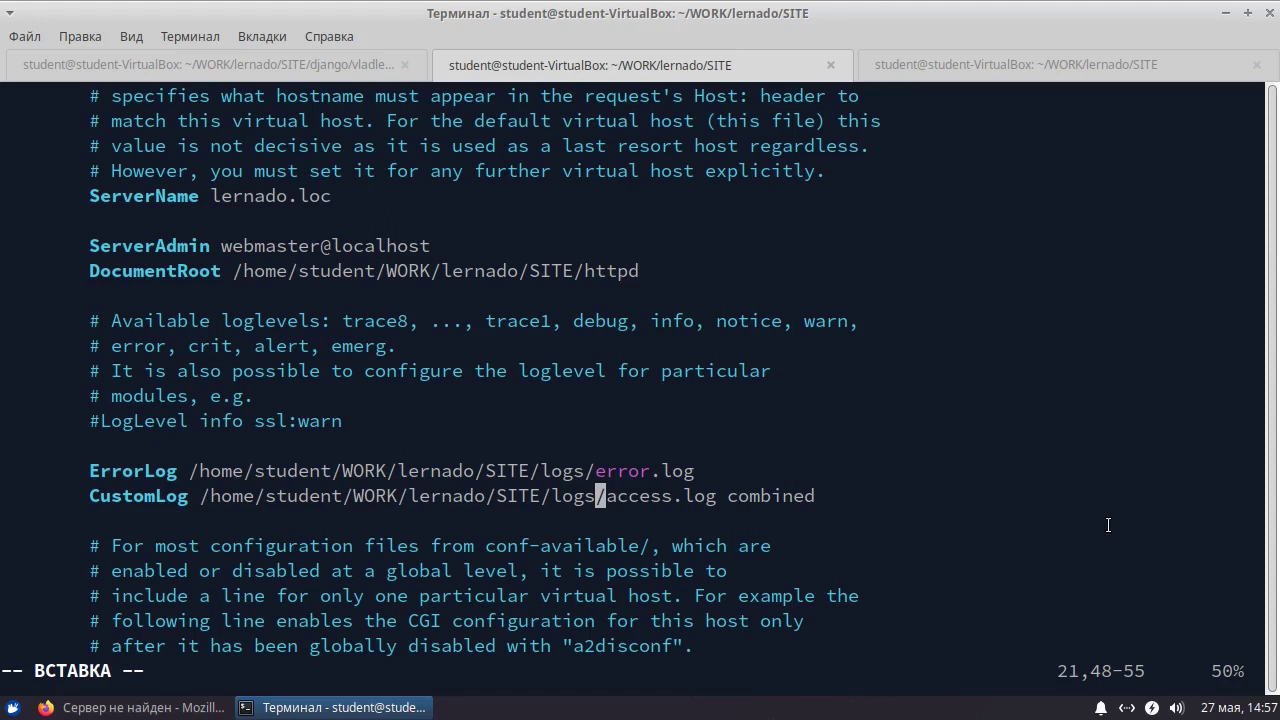
key("Down")
key("Down")
key("Down")
key("Down")
key("Down")
key("Down")
key("Down")
key("Down")
key("Down")
key("Down")
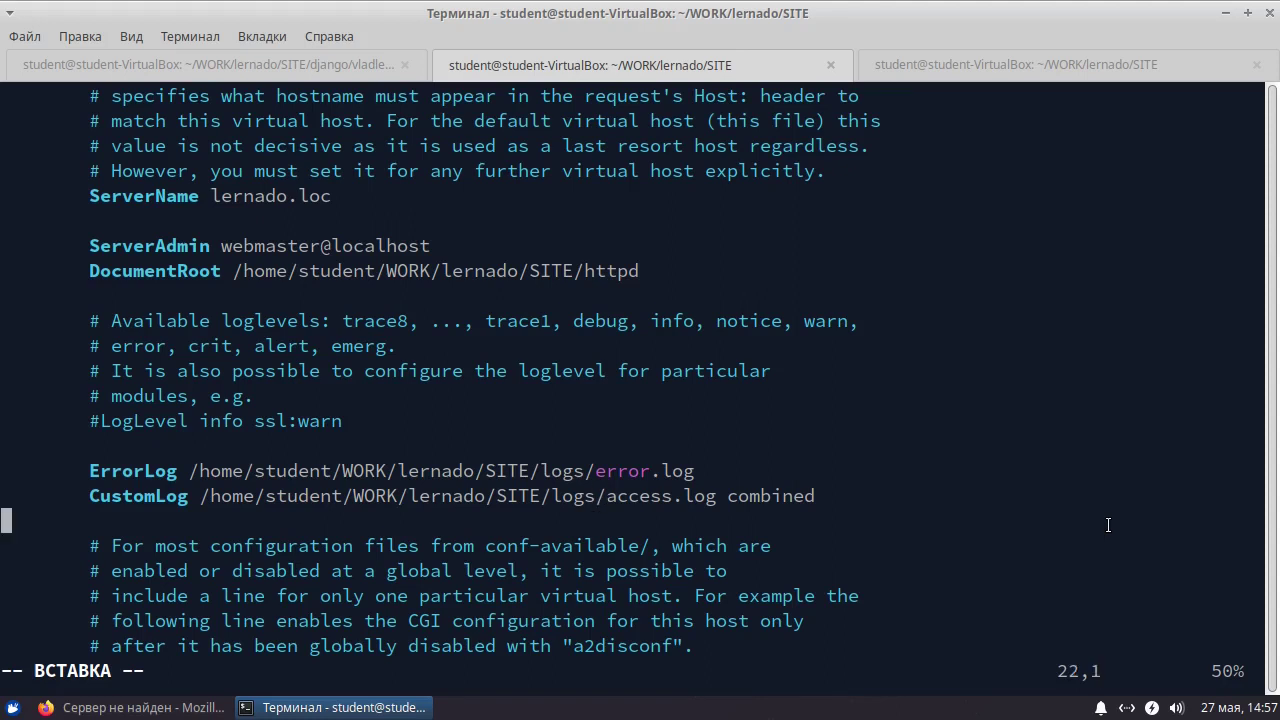
key("Up")
key("Up")
key("Up")
key("Up")
key("Up")
key("Up")
key("Up")
key("Up")
key("Up")
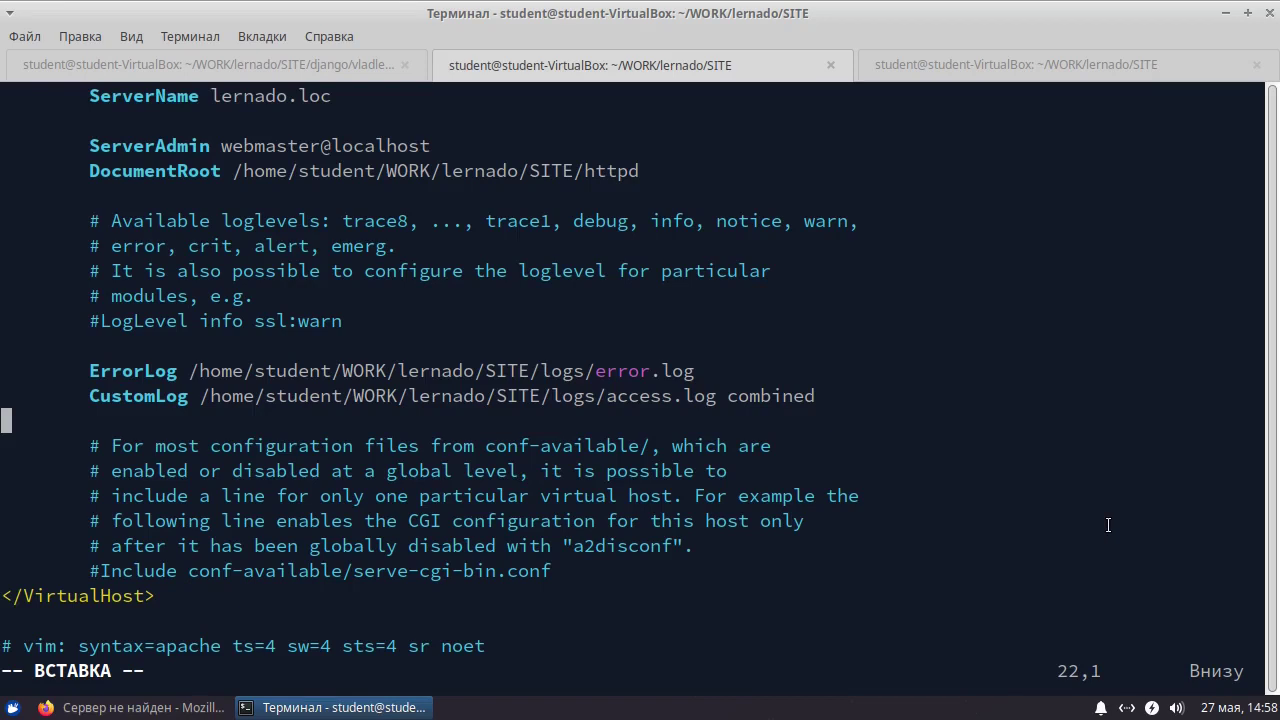
Below CustomLog, add an indented <Directory /home/student/WORK/lernado/SITE/httpd> opening tag
key("Return")
key("Return")
key("Up")
key("Tab")
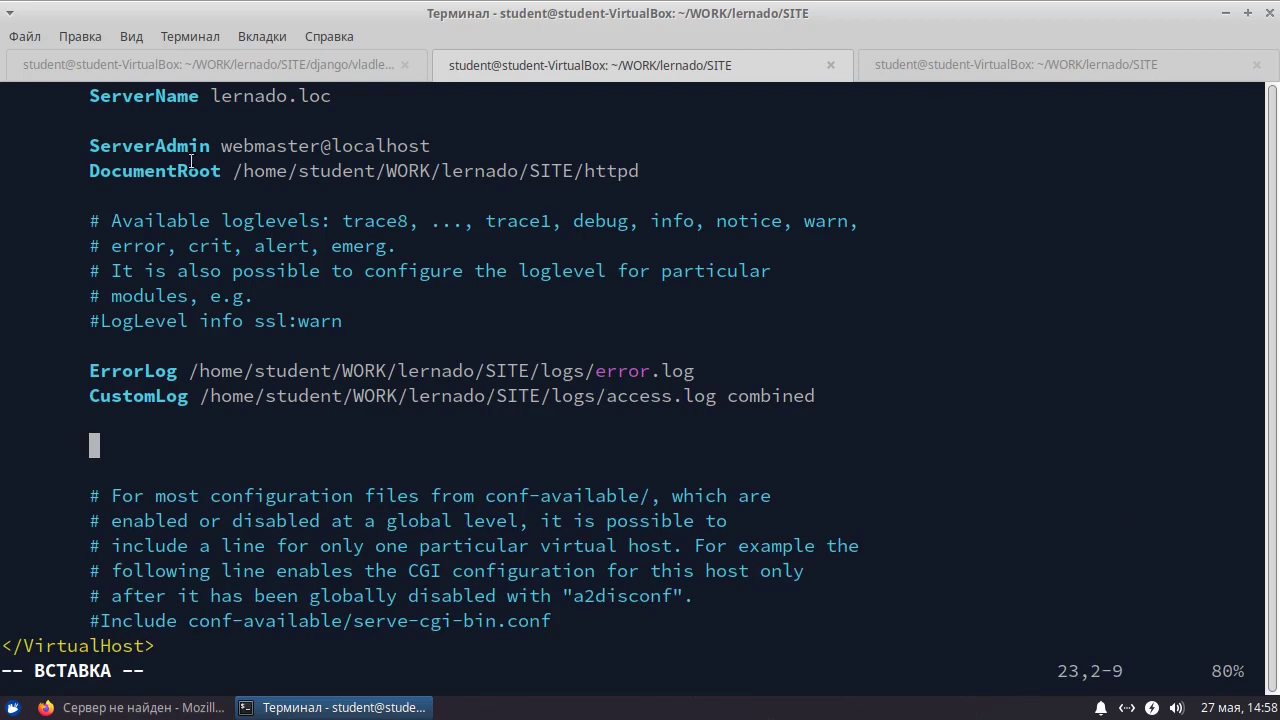
left_click_drag(233, 171, 640, 171)
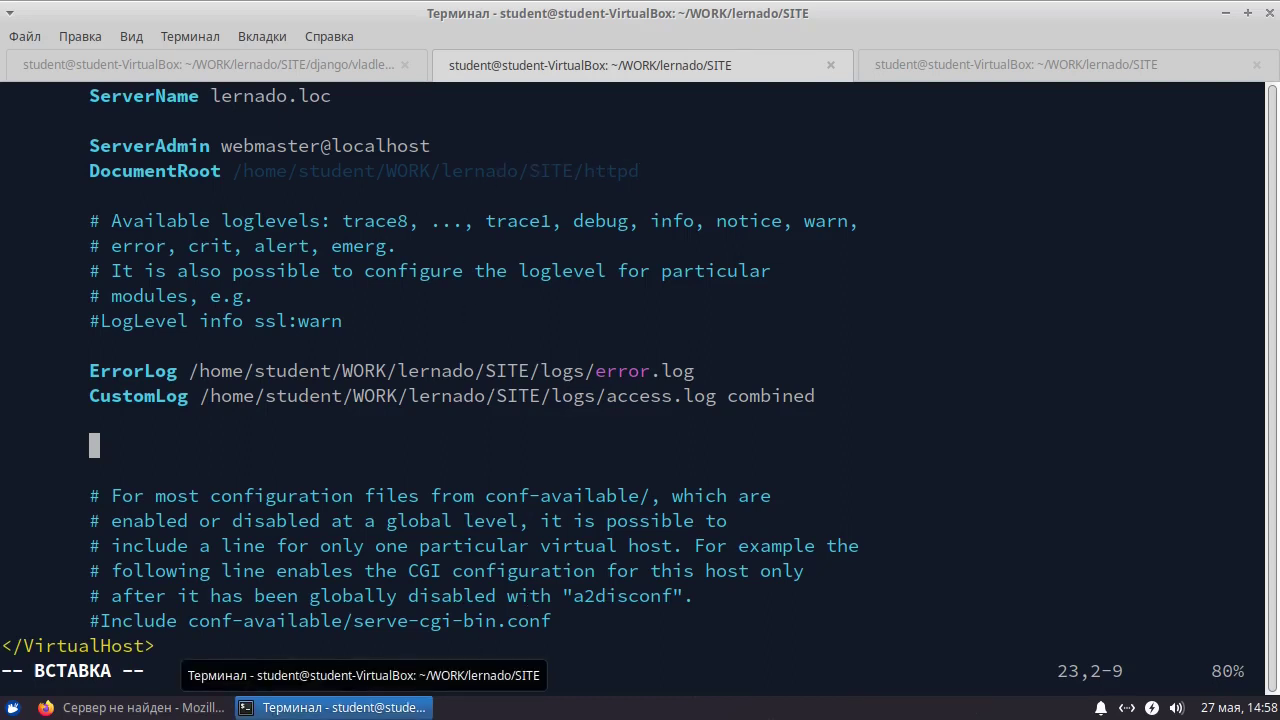
left_click(174, 436)
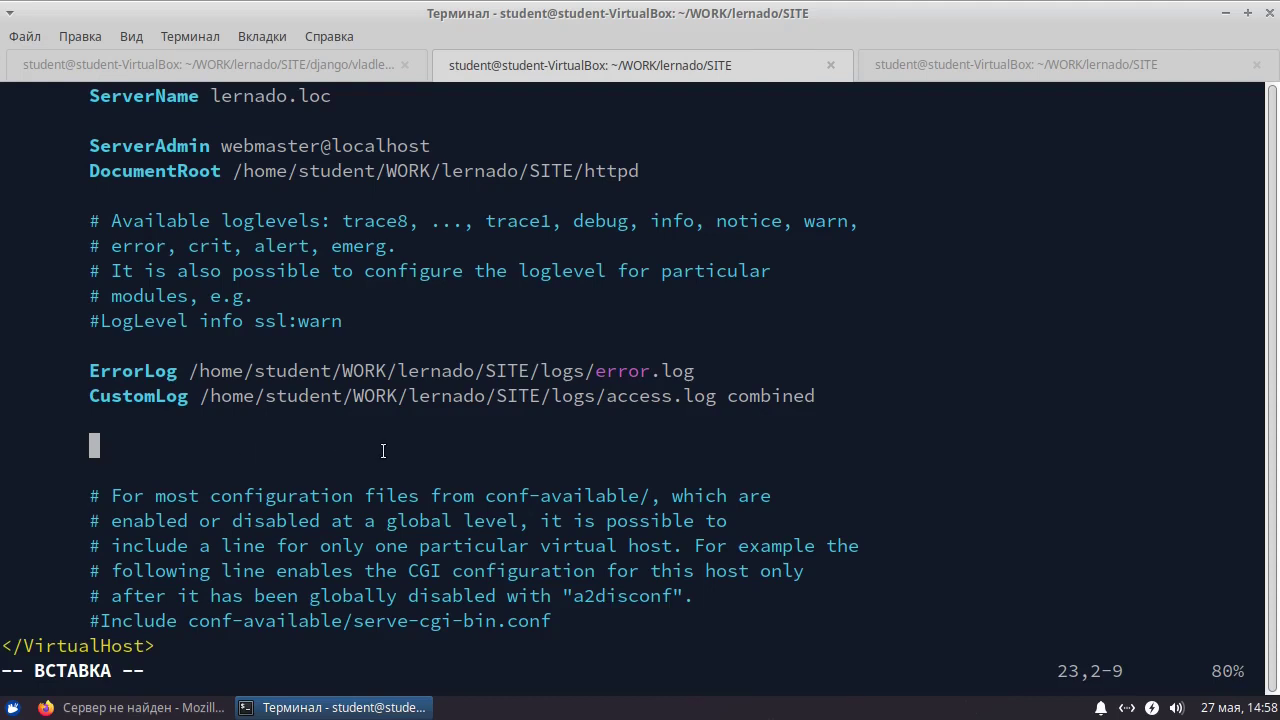
type("<Directory /home/student/WO")
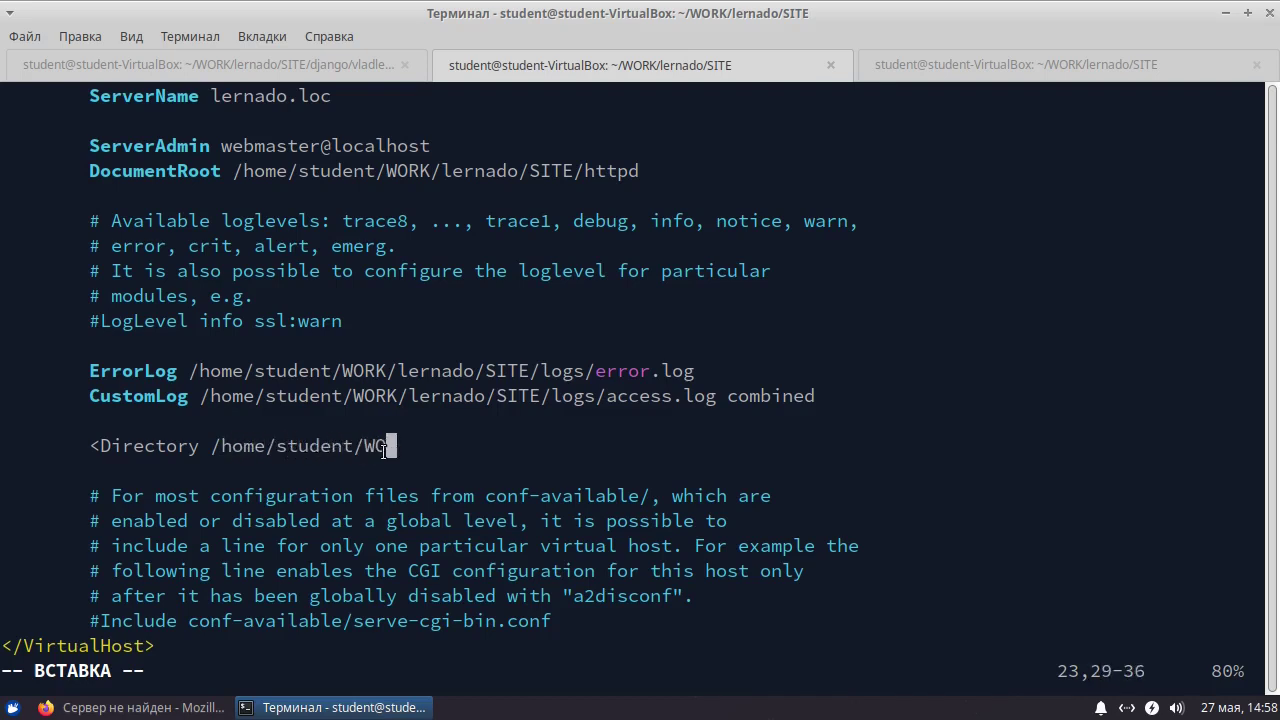
type("RK/lernado")
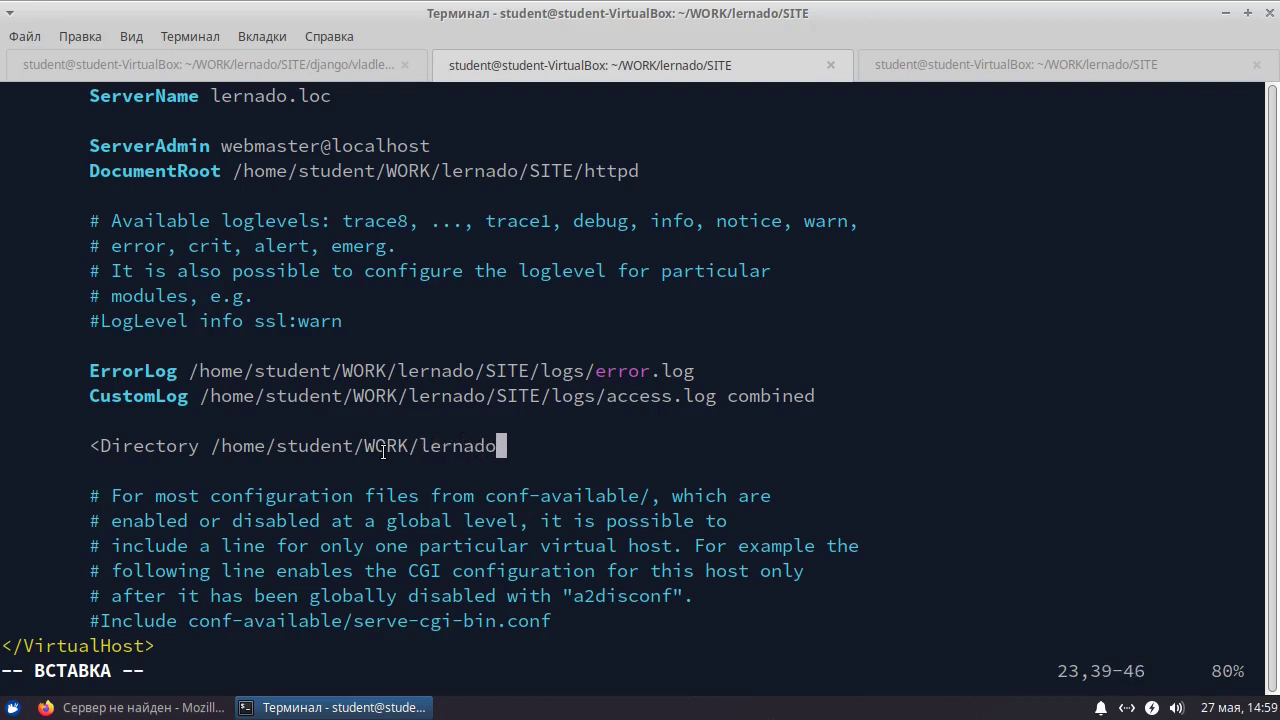
type("/SIT")
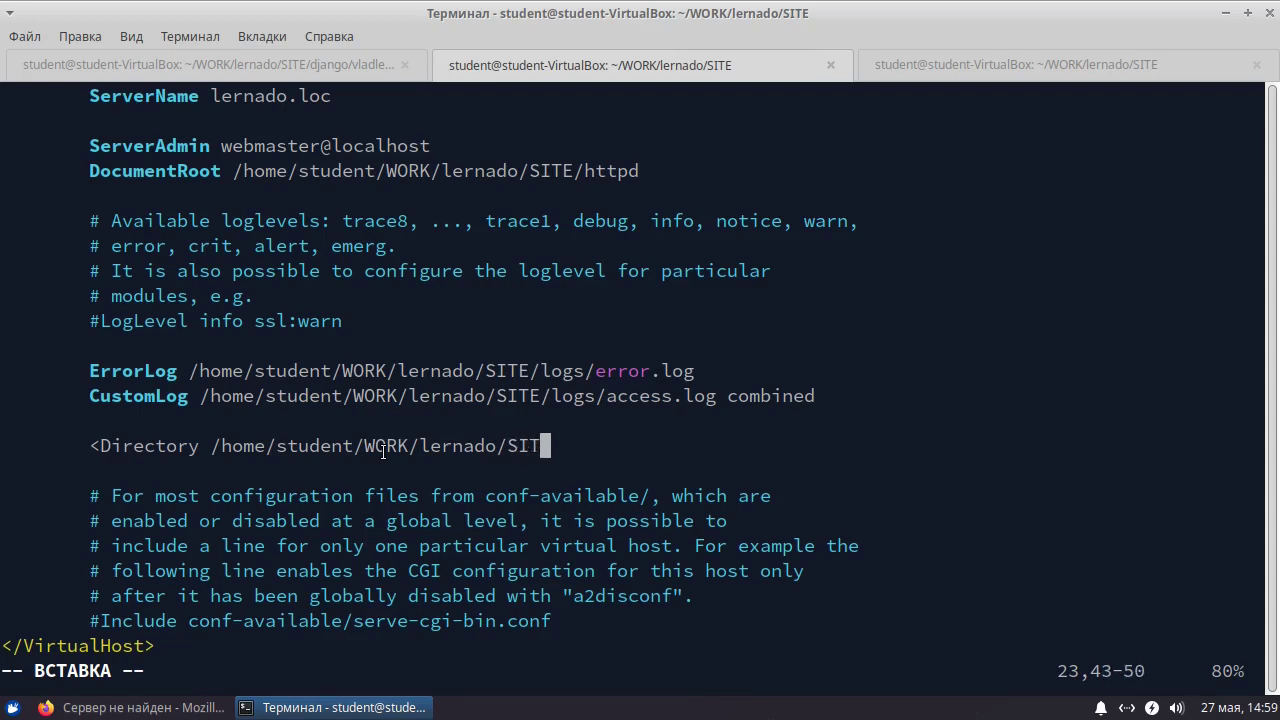
type("E/httpd")
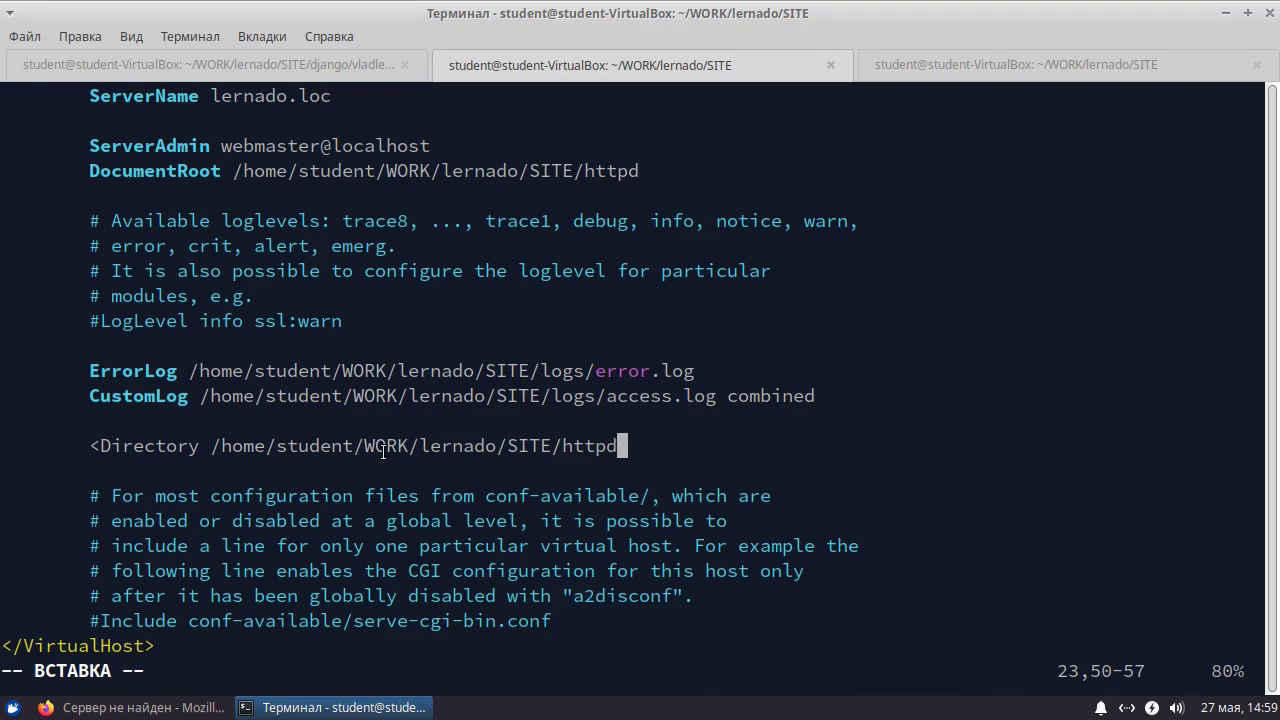
type(">")
Add the matching </Directory> closing tag on the next line
key("Return")
key("Tab")
type("</Di")
key("BackSpace")
type("irectory>")
Open an indented line inside the Directory block and start typing the Require rule
key("Up")
key("End")
key("Return")
key("Tab")
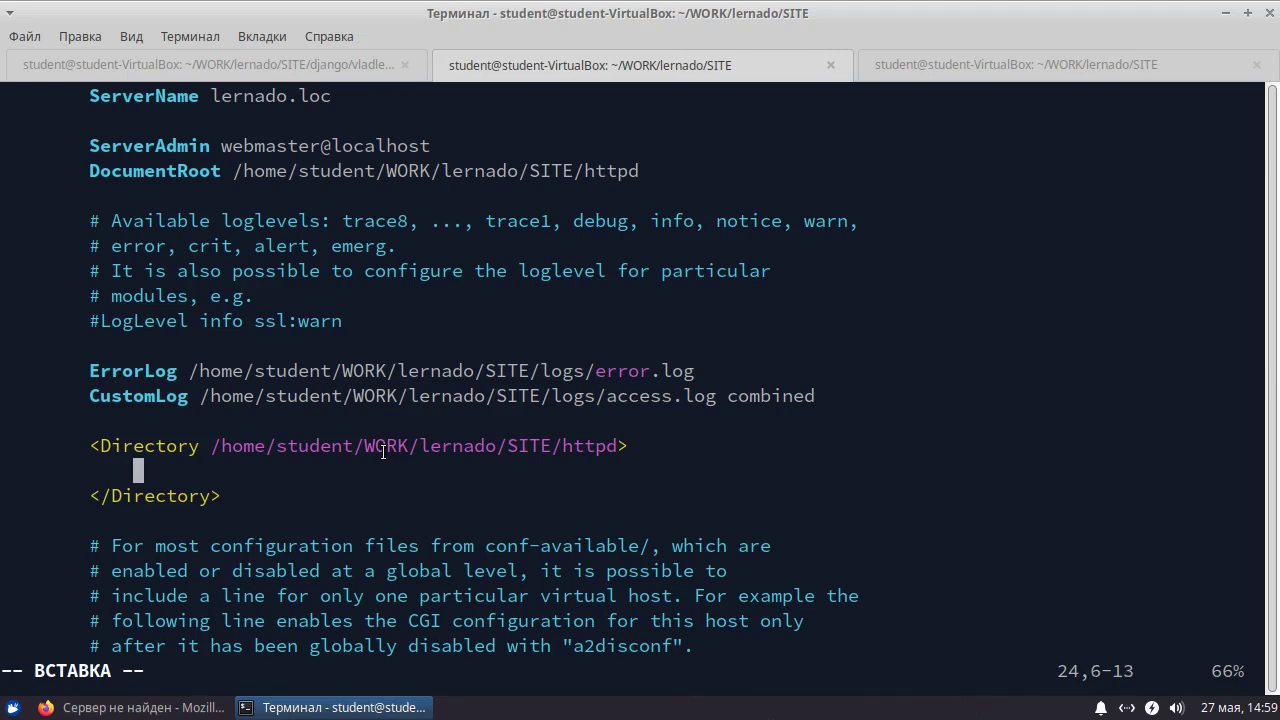
type("Rewuire a")
Fix the misspelling so the line inside the block reads 'Require all granted'
key("BackSpace")
key("BackSpace")
key("BackSpace")
key("BackSpace")
key("BackSpace")
key("BackSpace")
key("BackSpace")
type("quire a")
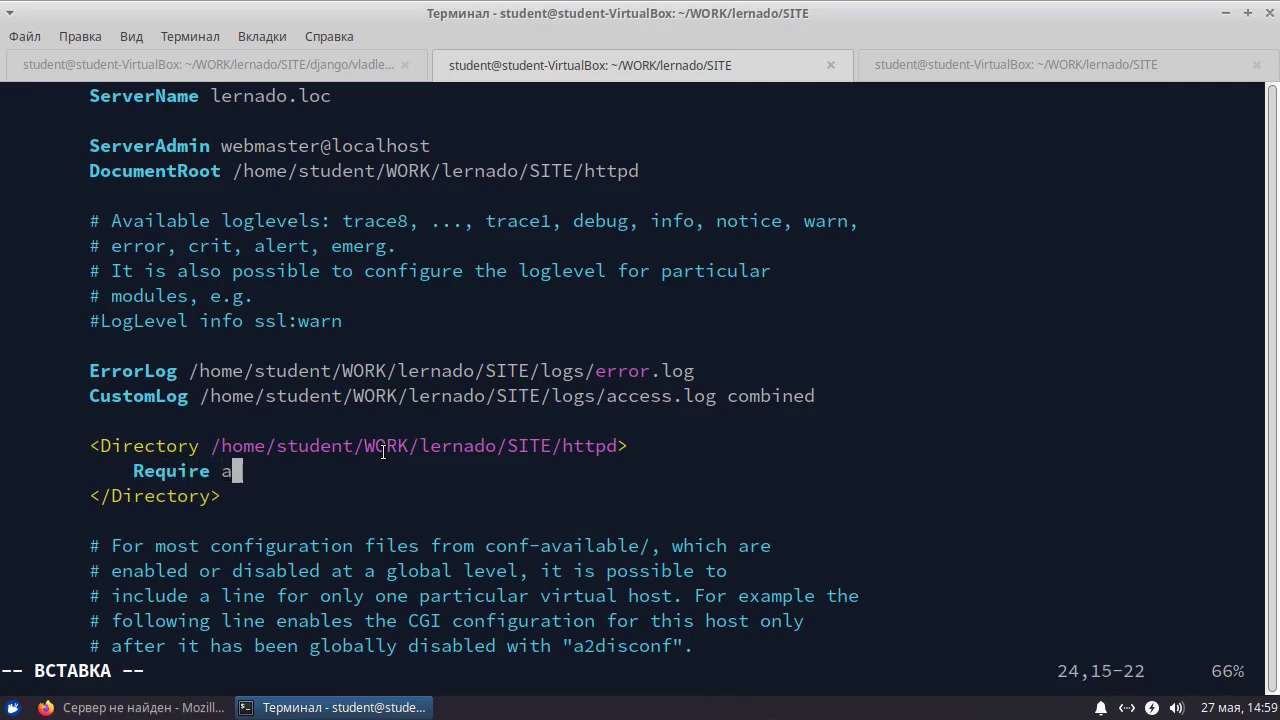
type("ll gra")
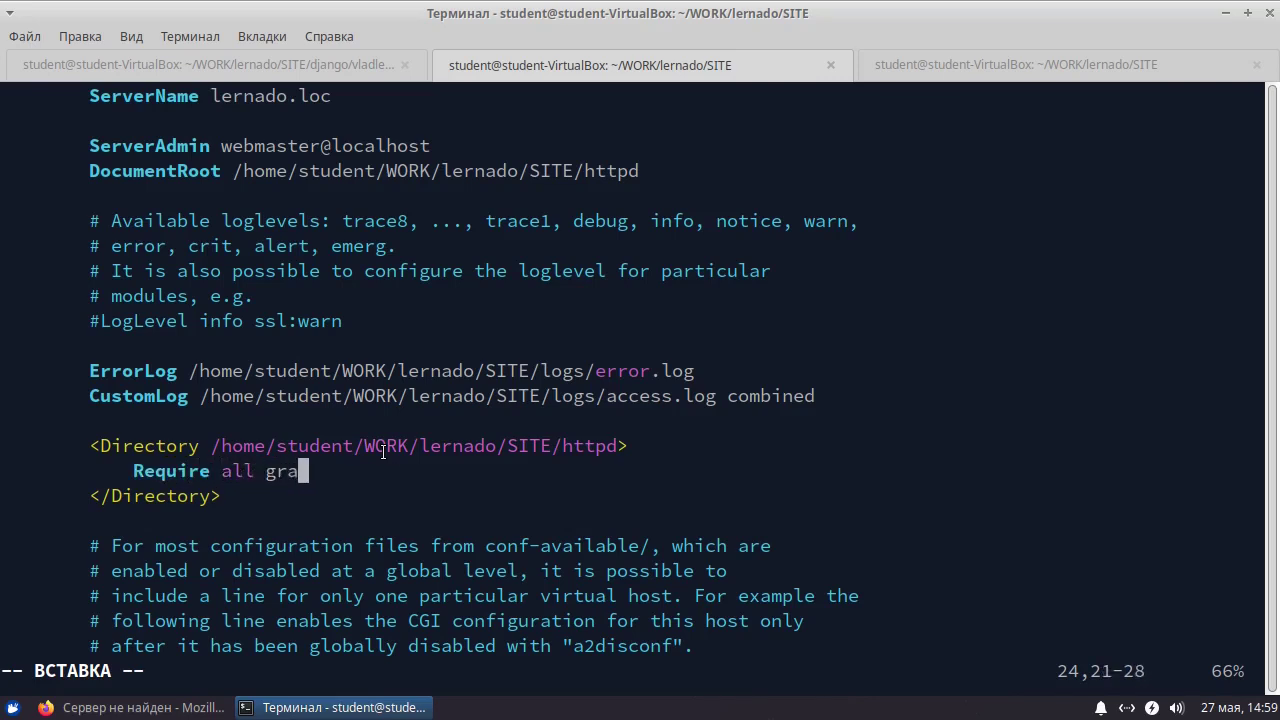
type("nted")
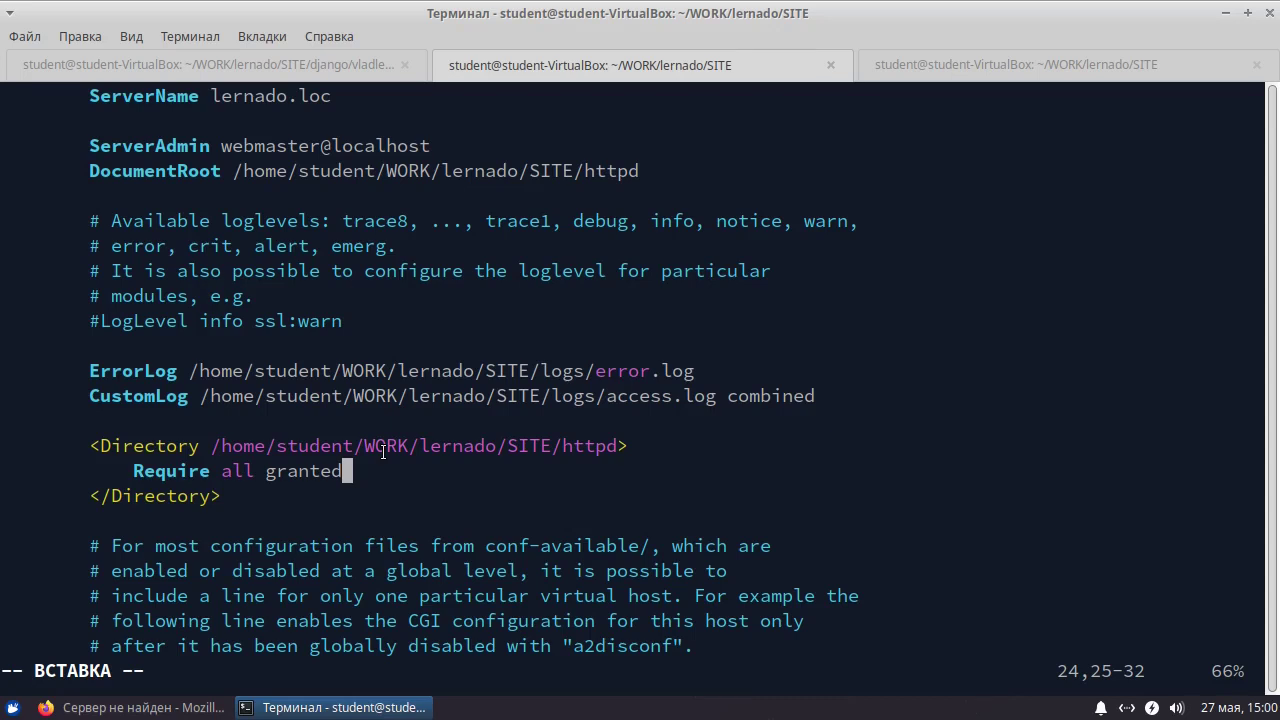
Finish the Directory block in 001-lernado.conf, then save and quit Vim with :exit
key("Down")
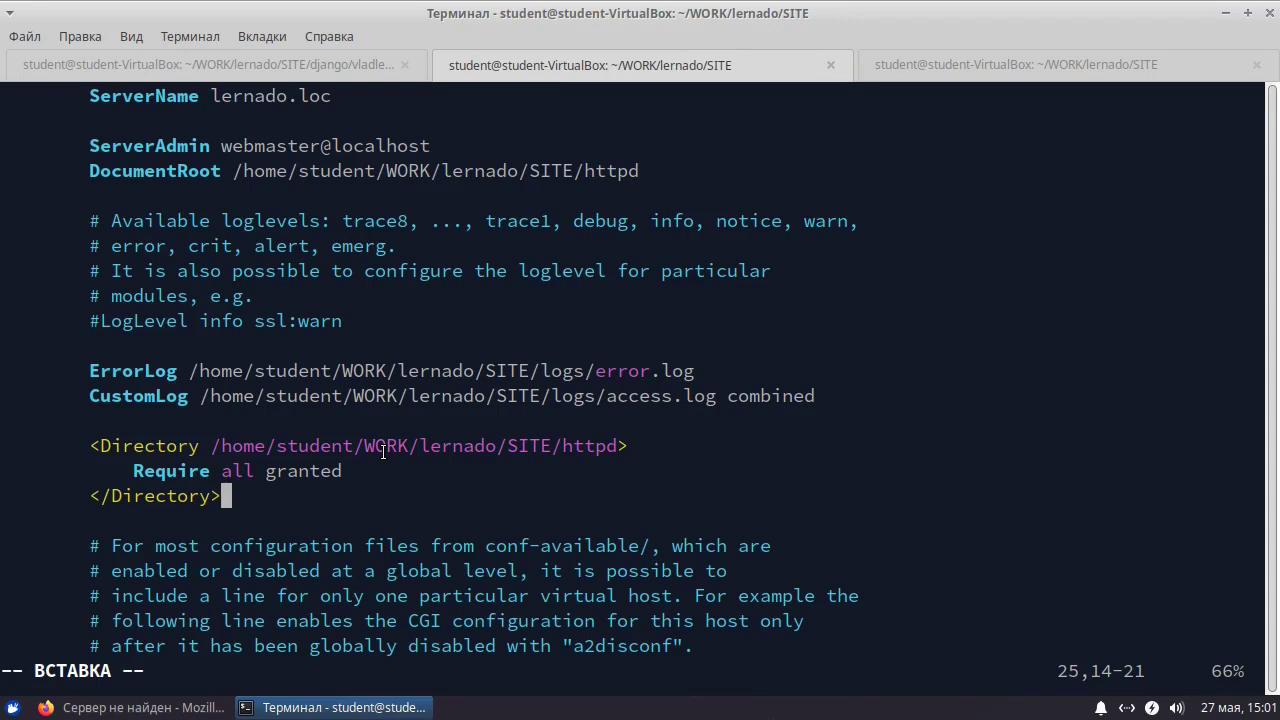
key("Up")
key("Up")
key("Up")
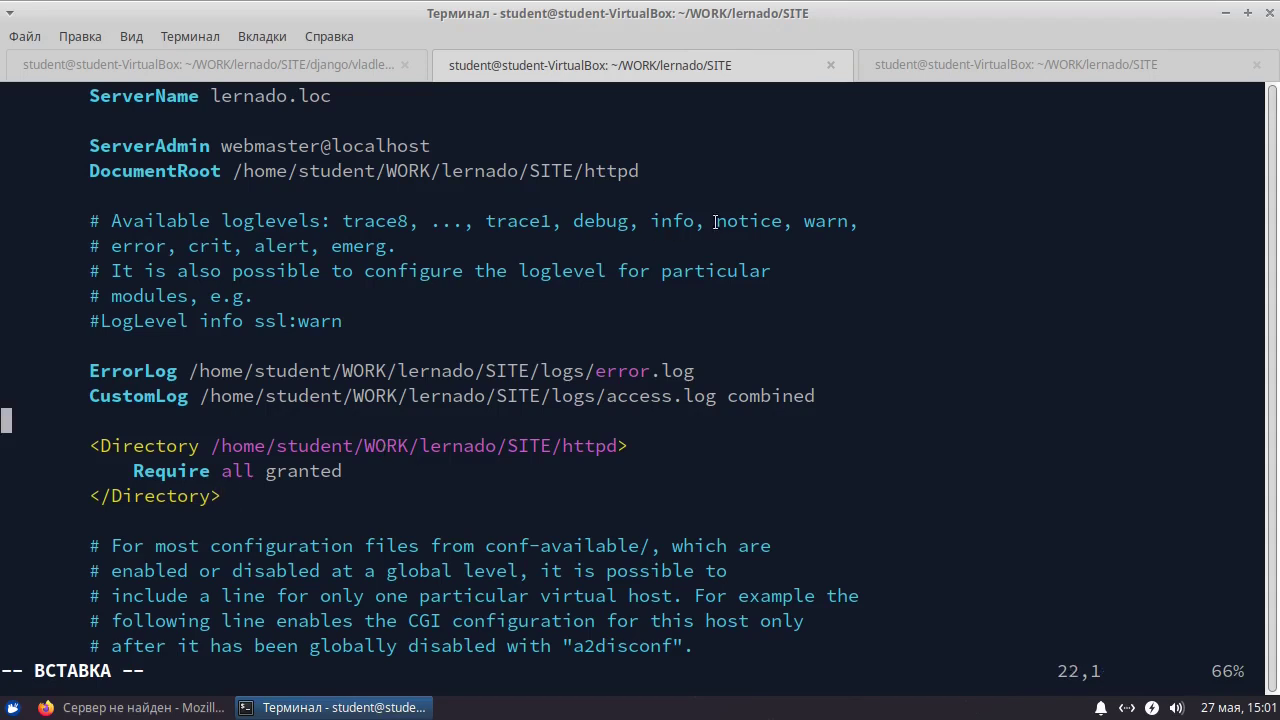
key("Up")
key("Up")
key("Up")
key("Up")
key("Up")
key("Up")
key("Up")
key("Up")
key("Up")
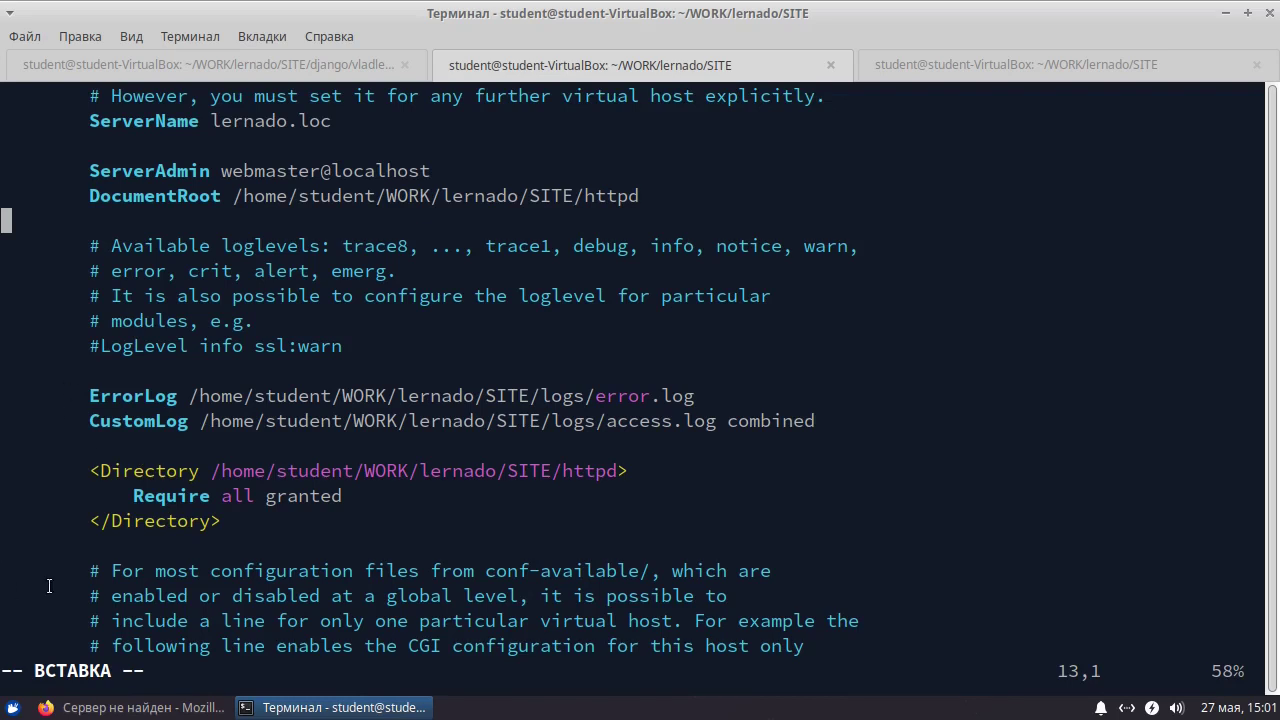
key("Escape")
type(":")
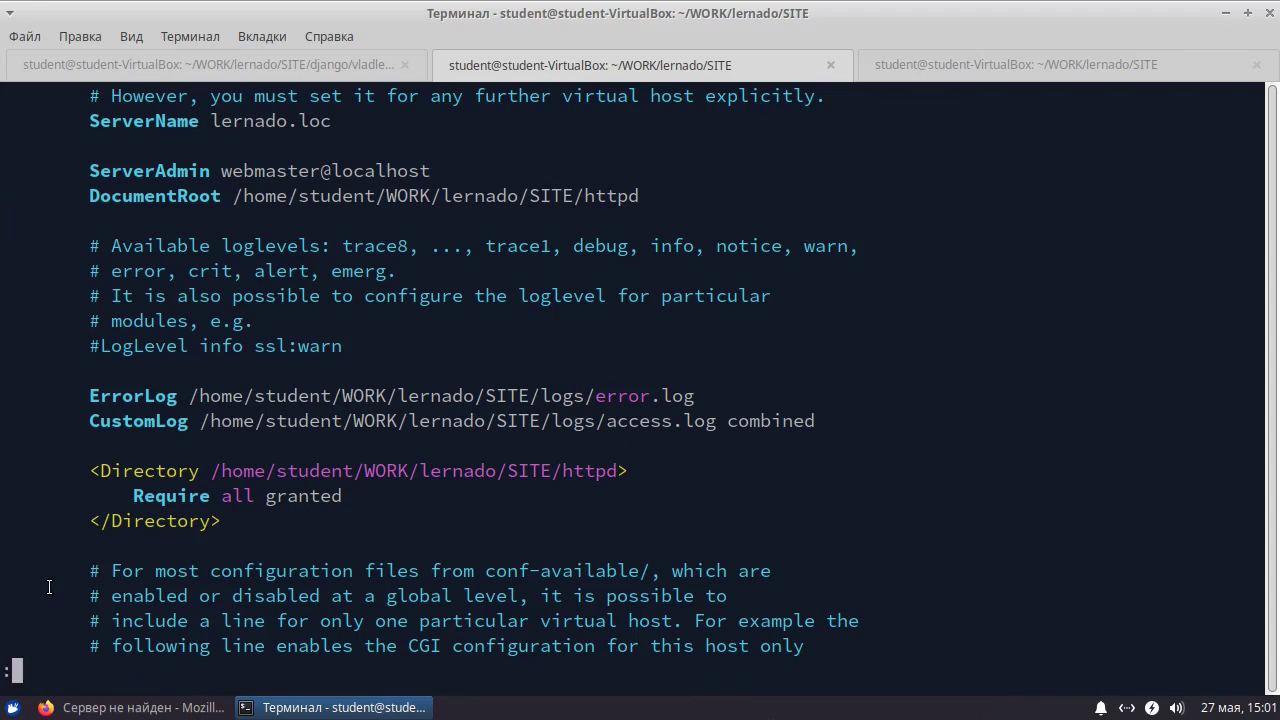
type("exit")
key("Return")
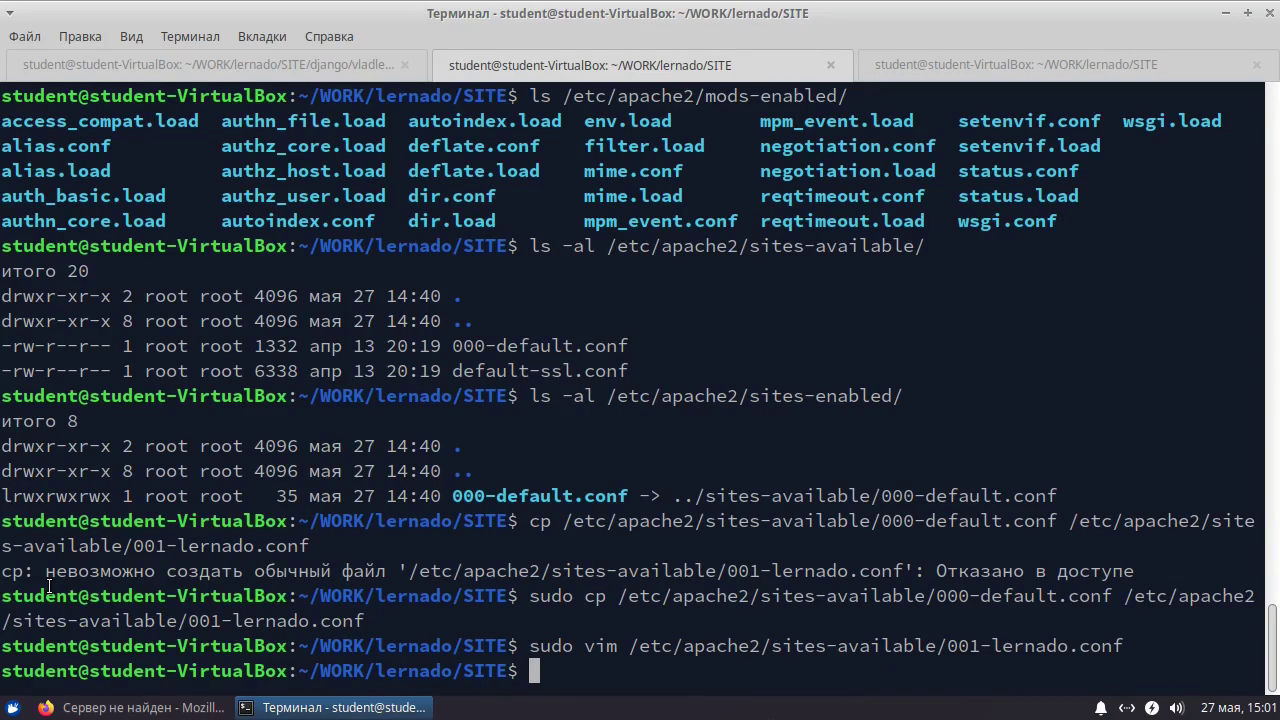
Begin a sudo ln -s command with source /etc/apache2/sites-available/001-lernado.conf
type("sudo ln -s ")
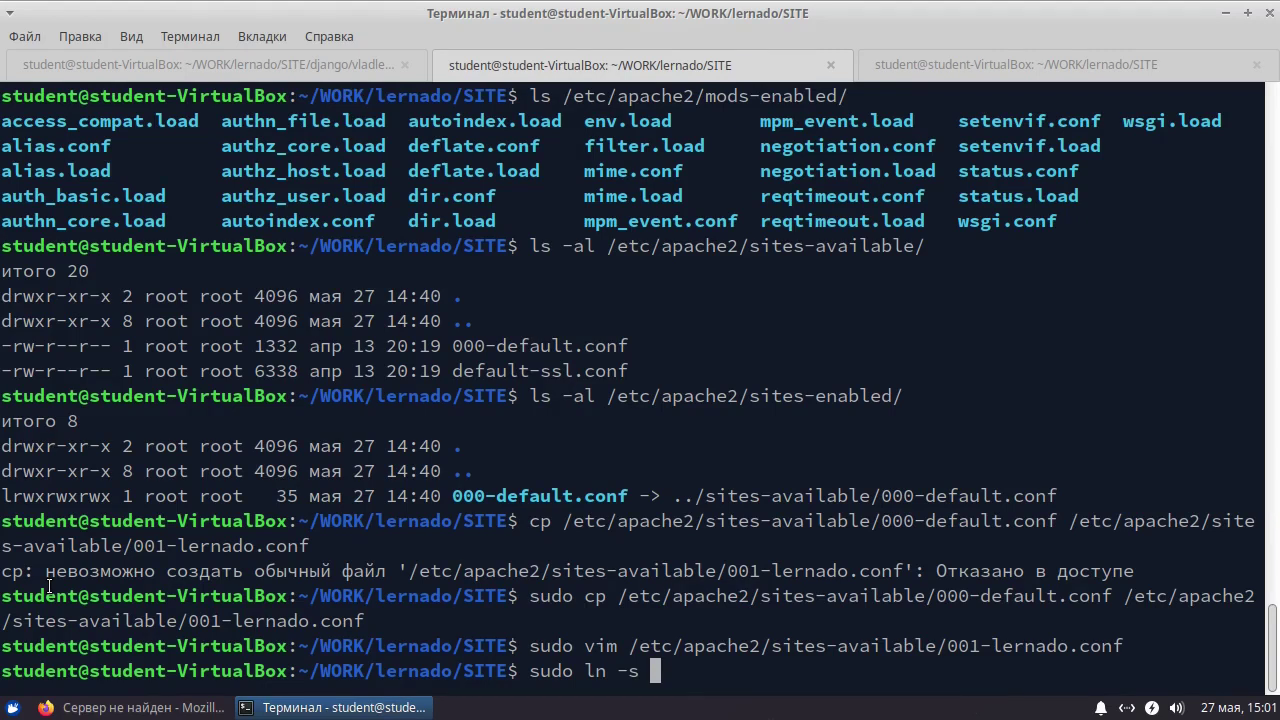
type("/etc/apa")
key("Tab")
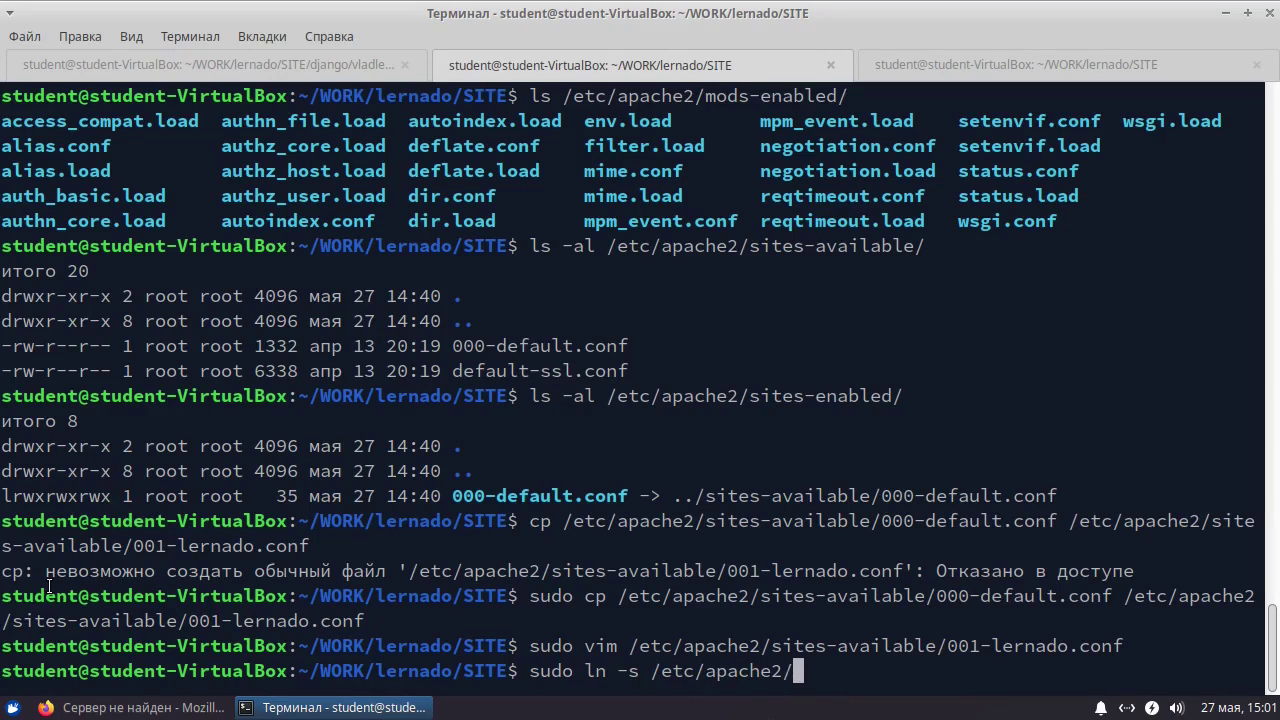
type("si")
key("Tab")
type("ava")
key("Tab")
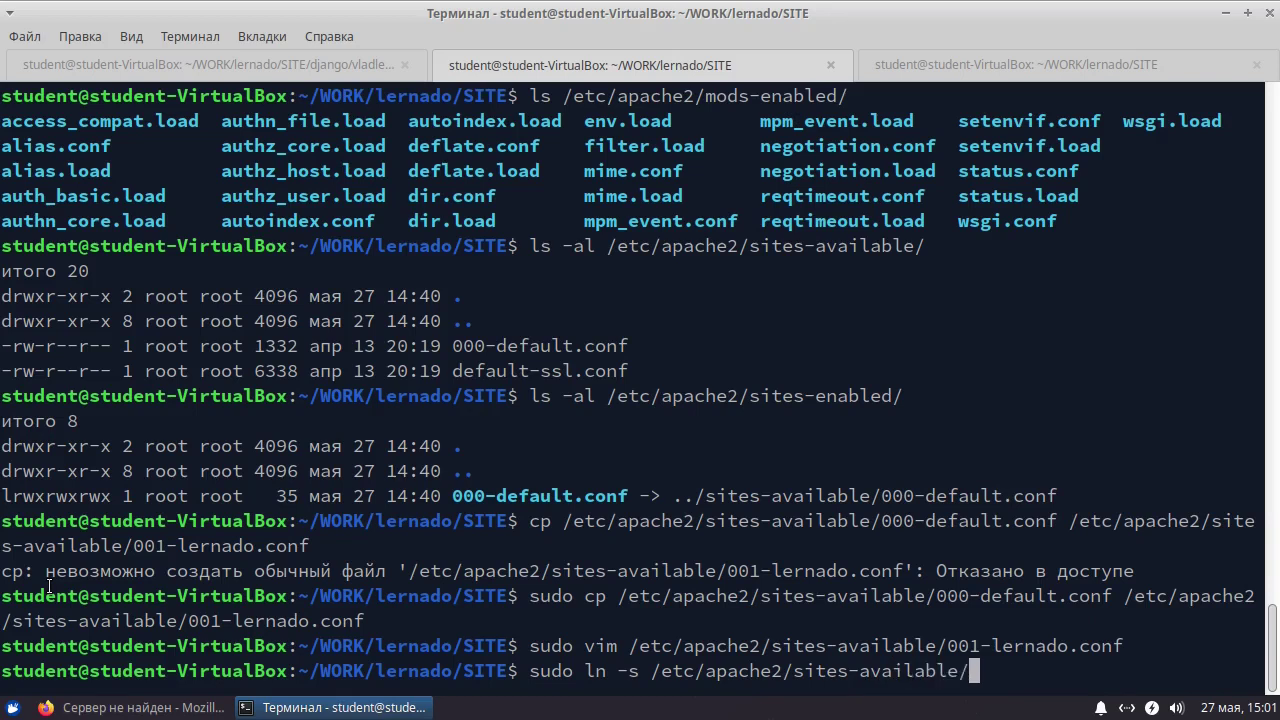
type("001")
key("Tab")
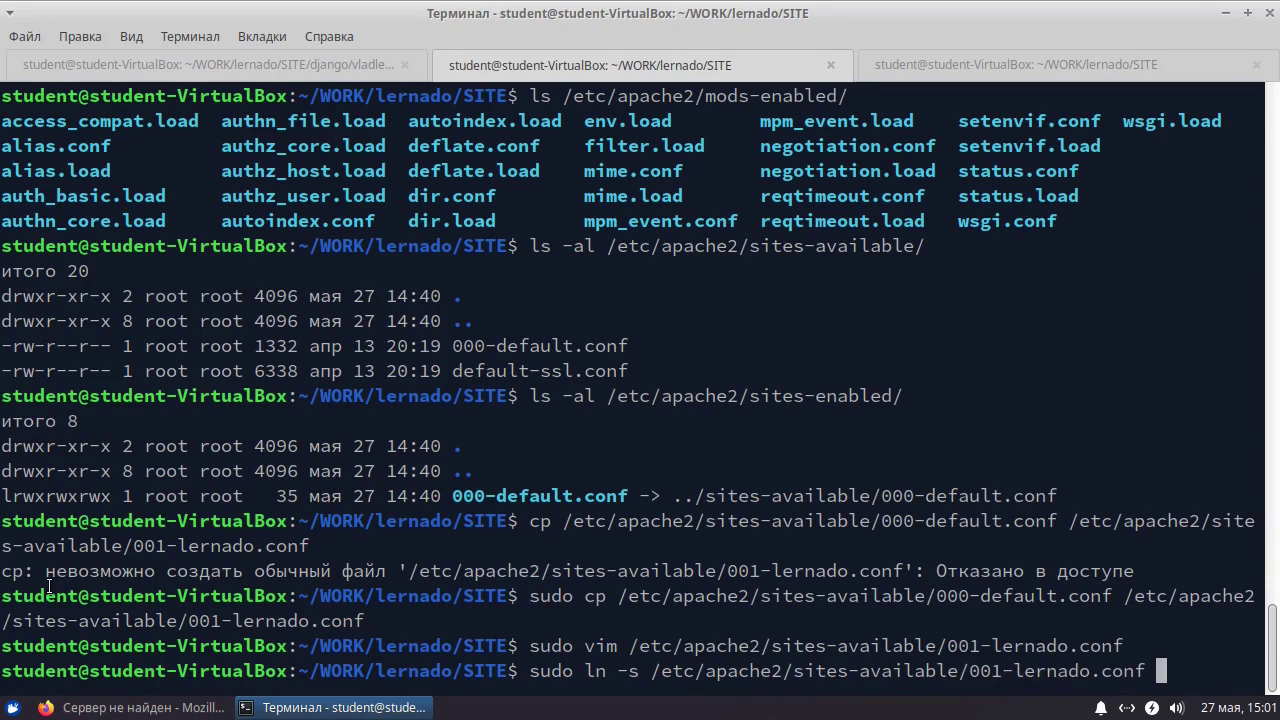
Set the link target to /etc/apache2/sites-enabled/ and run it to enable the site
type("/etc/apa")
key("Tab")
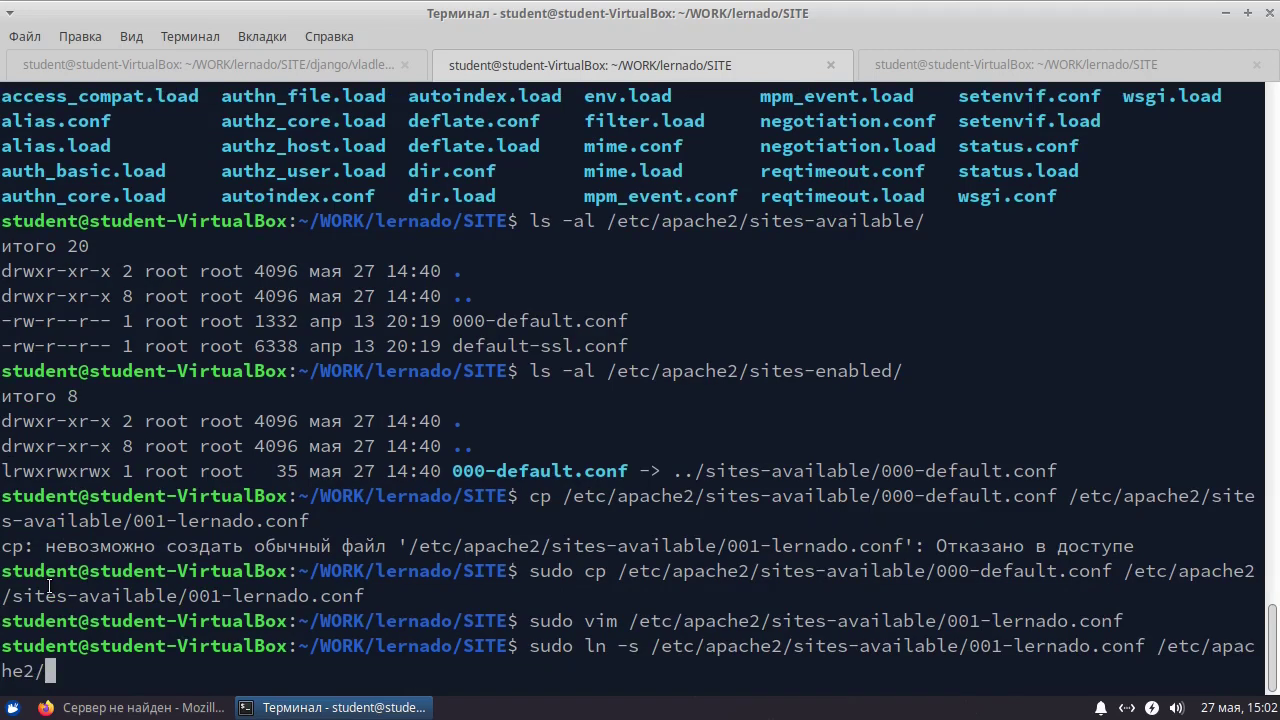
type("si")
key("Tab")
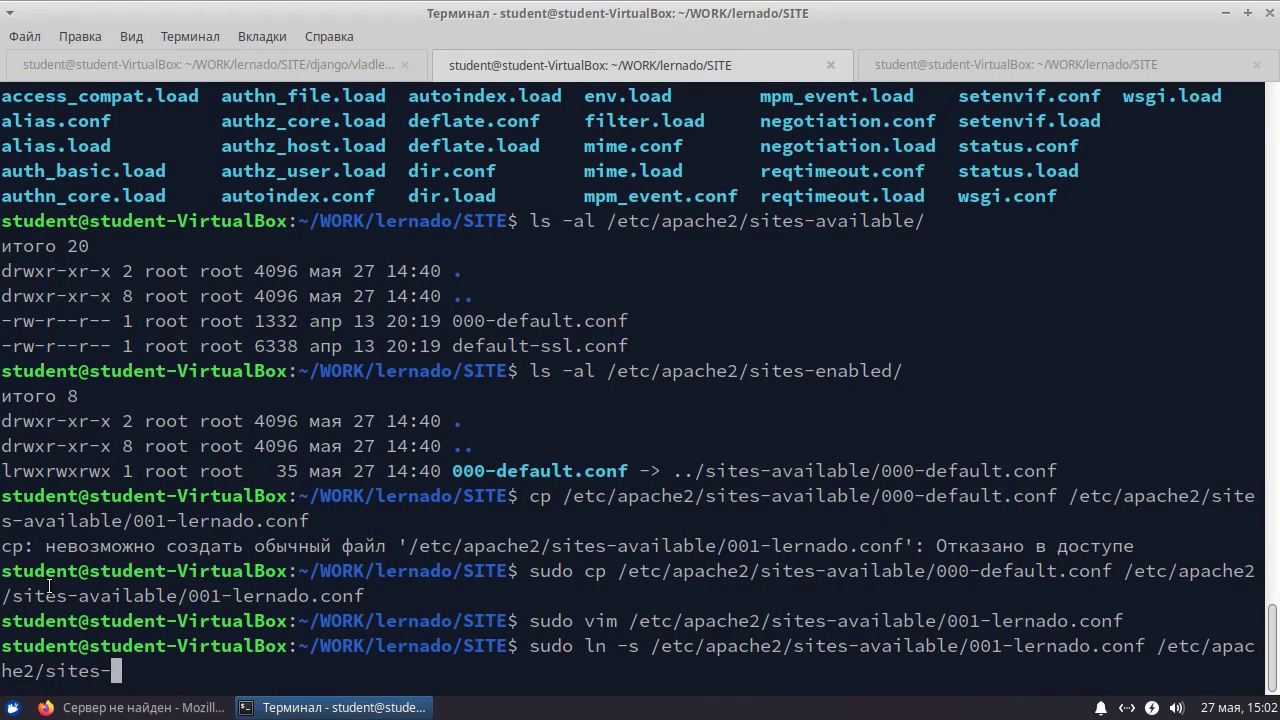
type("e")
key("Tab")
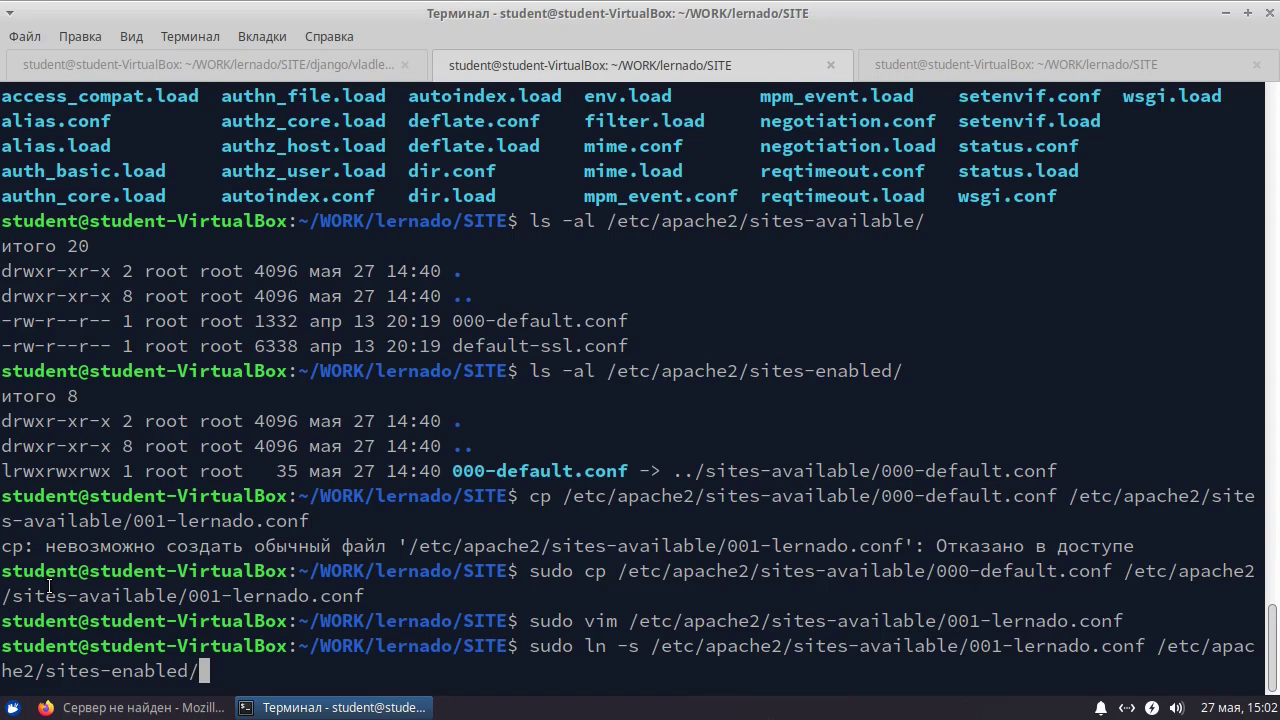
key("Return")
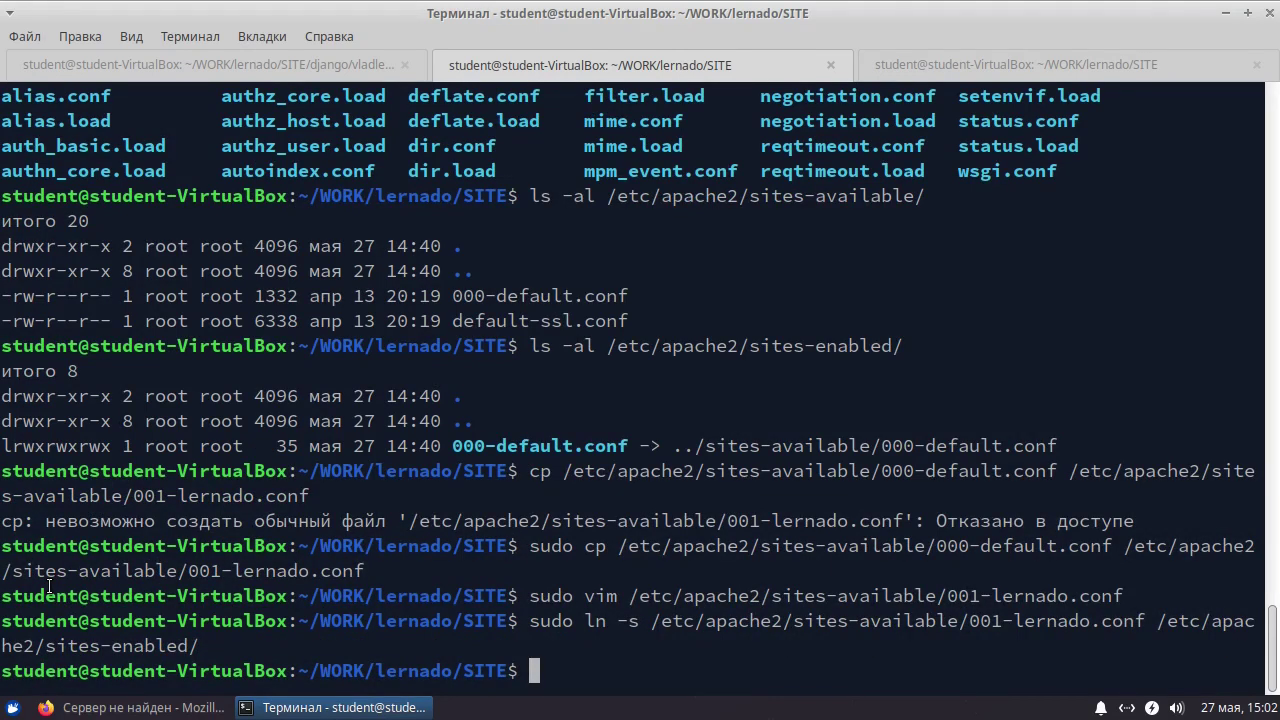
List /etc/apache2/sites-enabled/ with ls -al to confirm the 001-lernado.conf link
type("ls -al /etc/apa")
key("Tab")
type("s")
key("Tab")
type("e")
key("Tab")
key("Return")
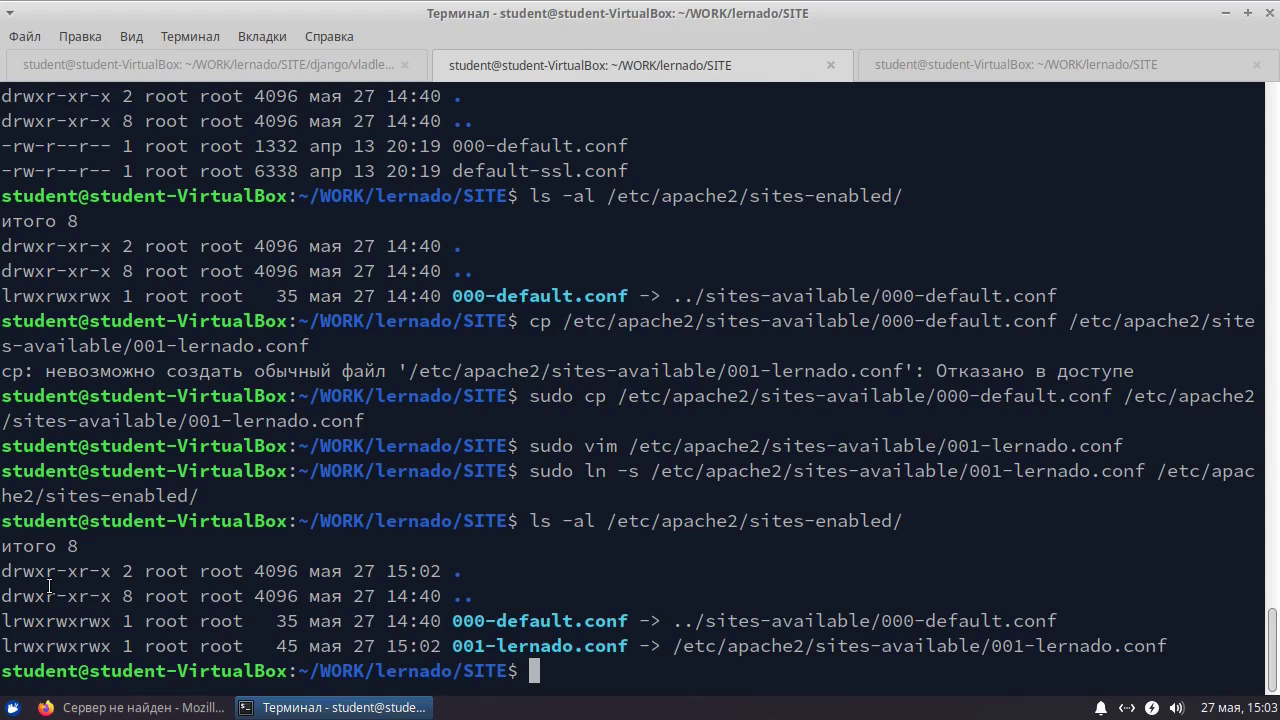
Stop Apache with sudo service apache2 stop
type("sudo server")
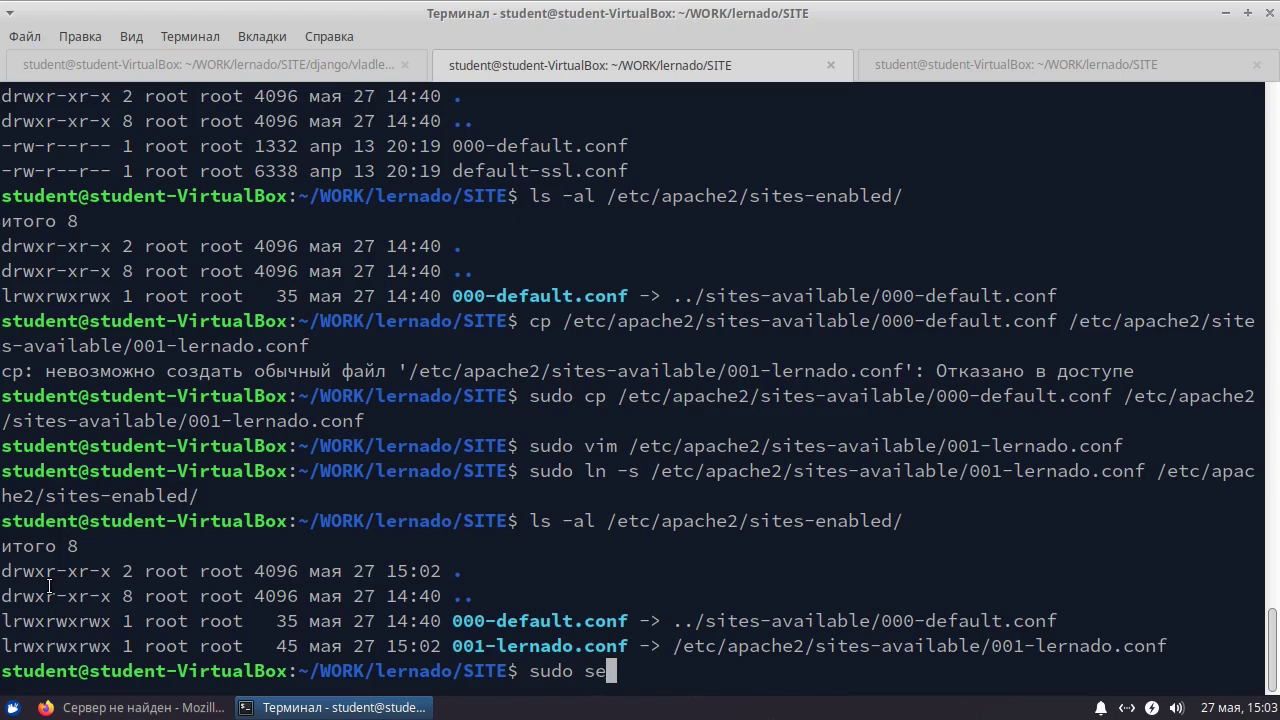
key("BackSpace")
key("BackSpace")
type("ice apa")
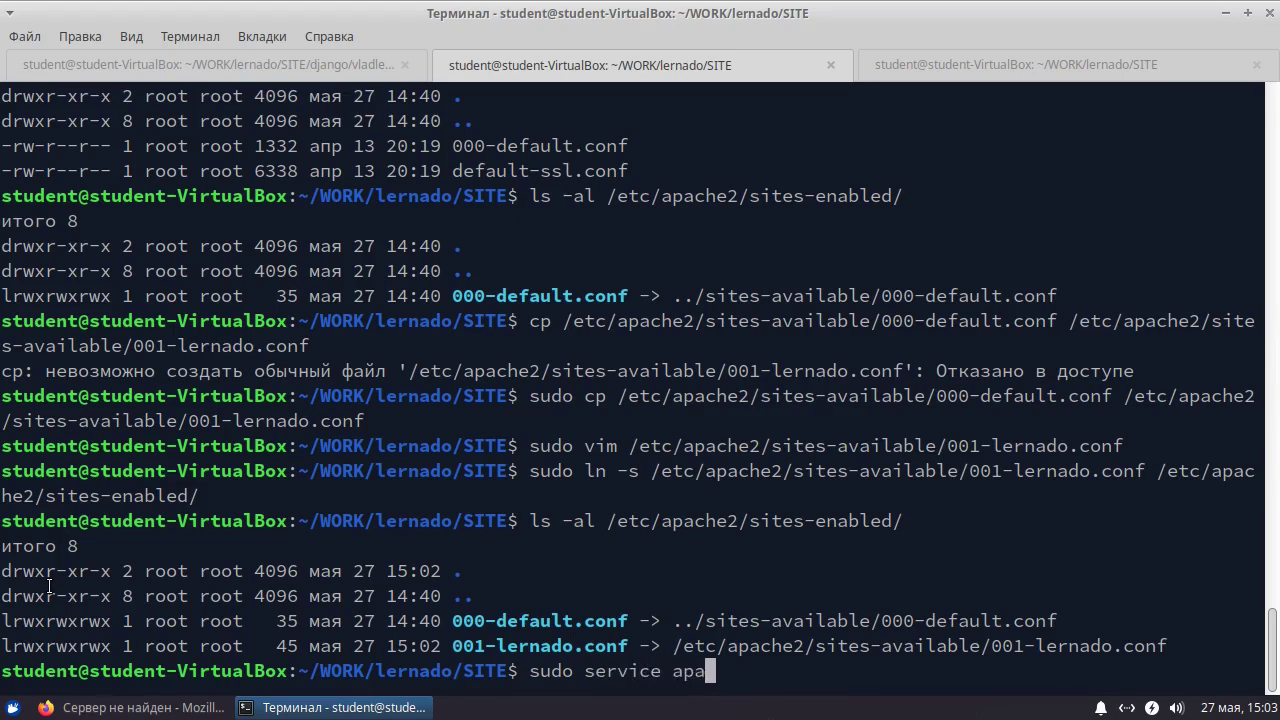
type("che2 restart")
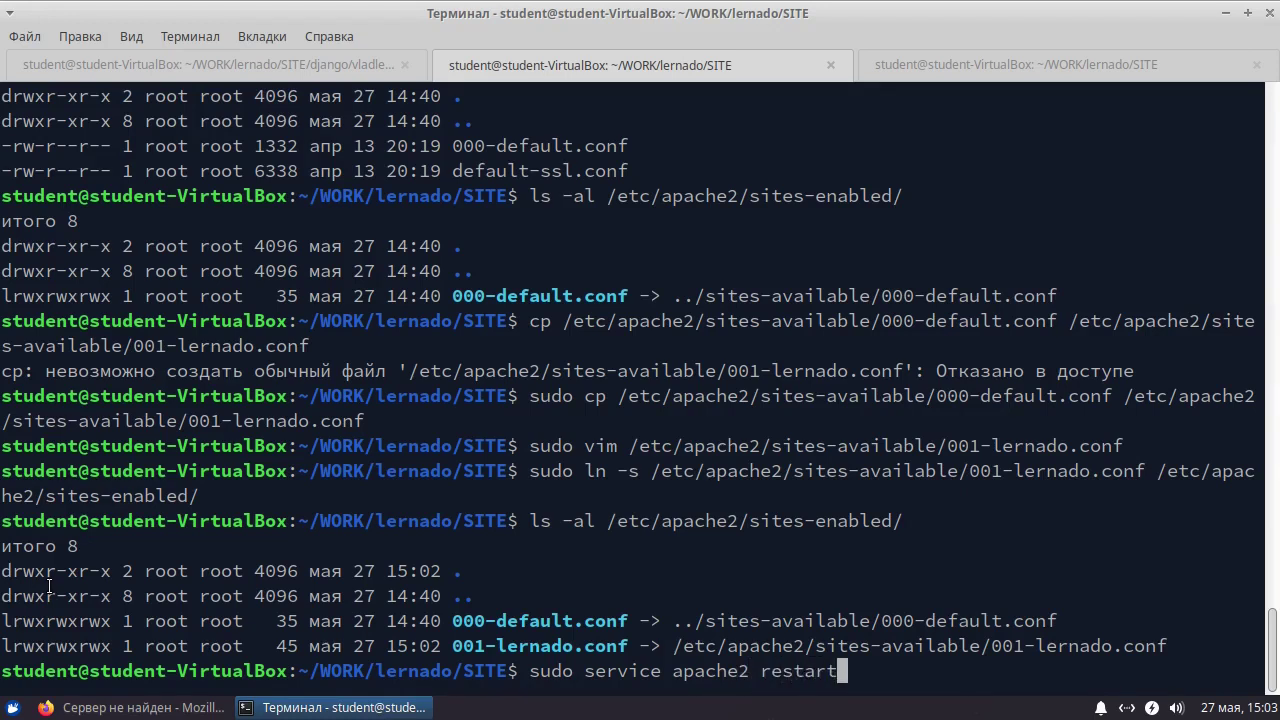
key("BackSpace")
key("BackSpace")
key("BackSpace")
key("BackSpace")
key("BackSpace")
key("BackSpace")
key("BackSpace")
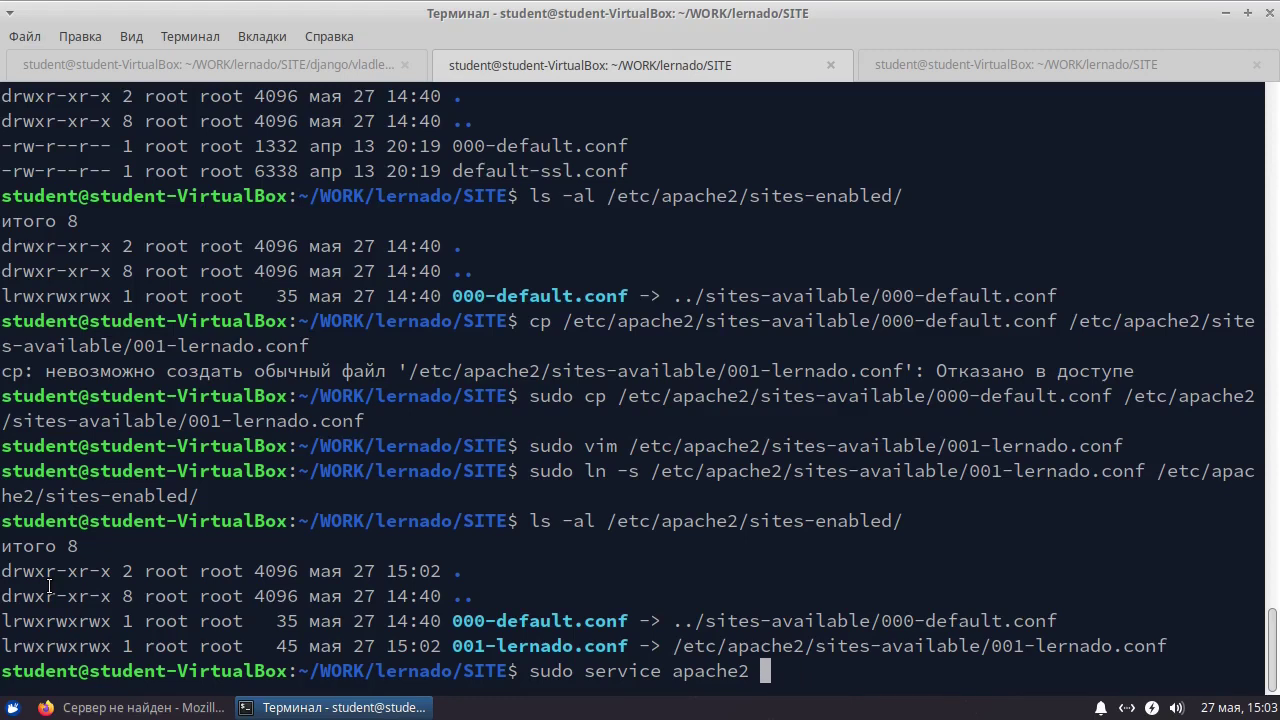
type("stop")
key("Return")
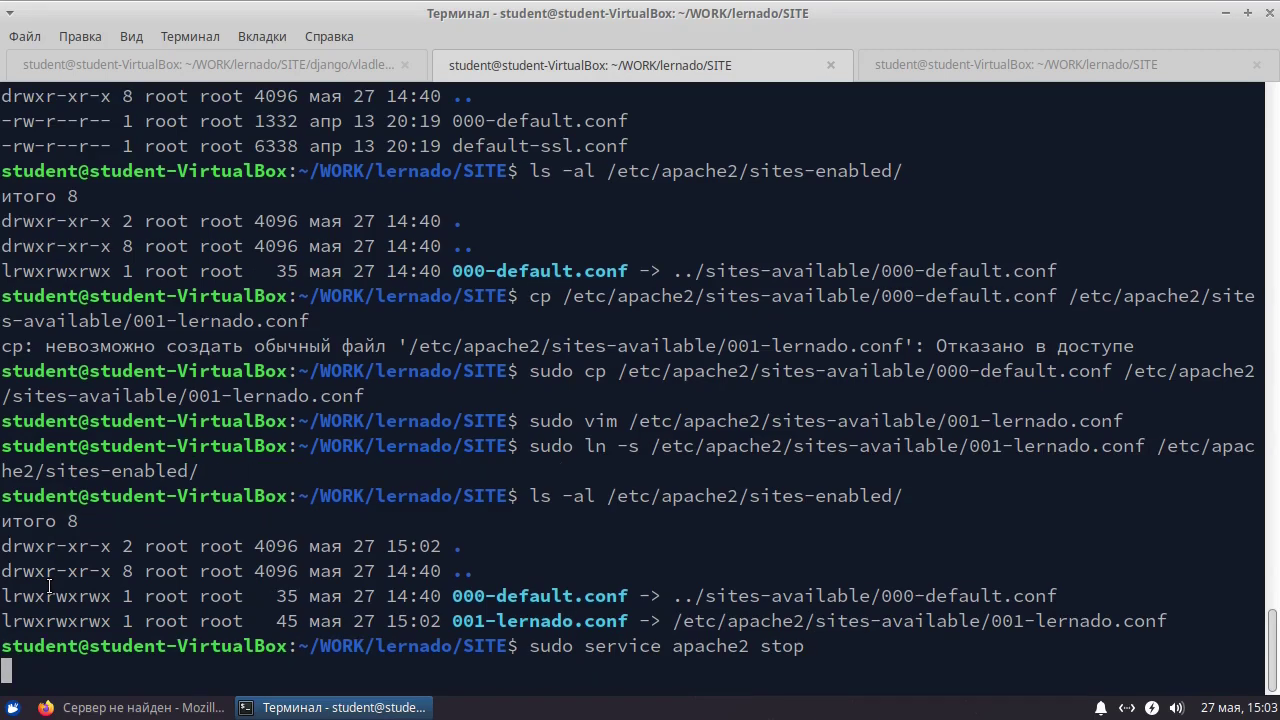
Start Apache again with sudo service apache2 start
key("Up")
key("BackSpace")
key("BackSpace")
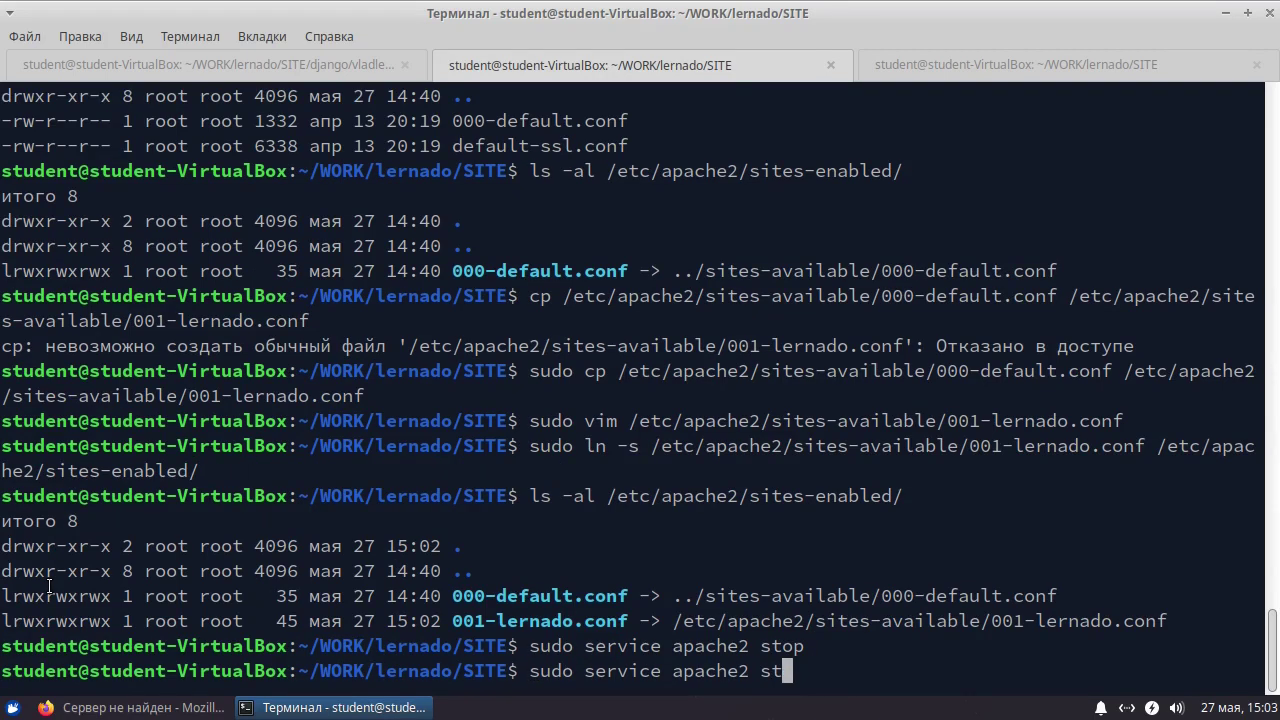
type("art")
key("Return")
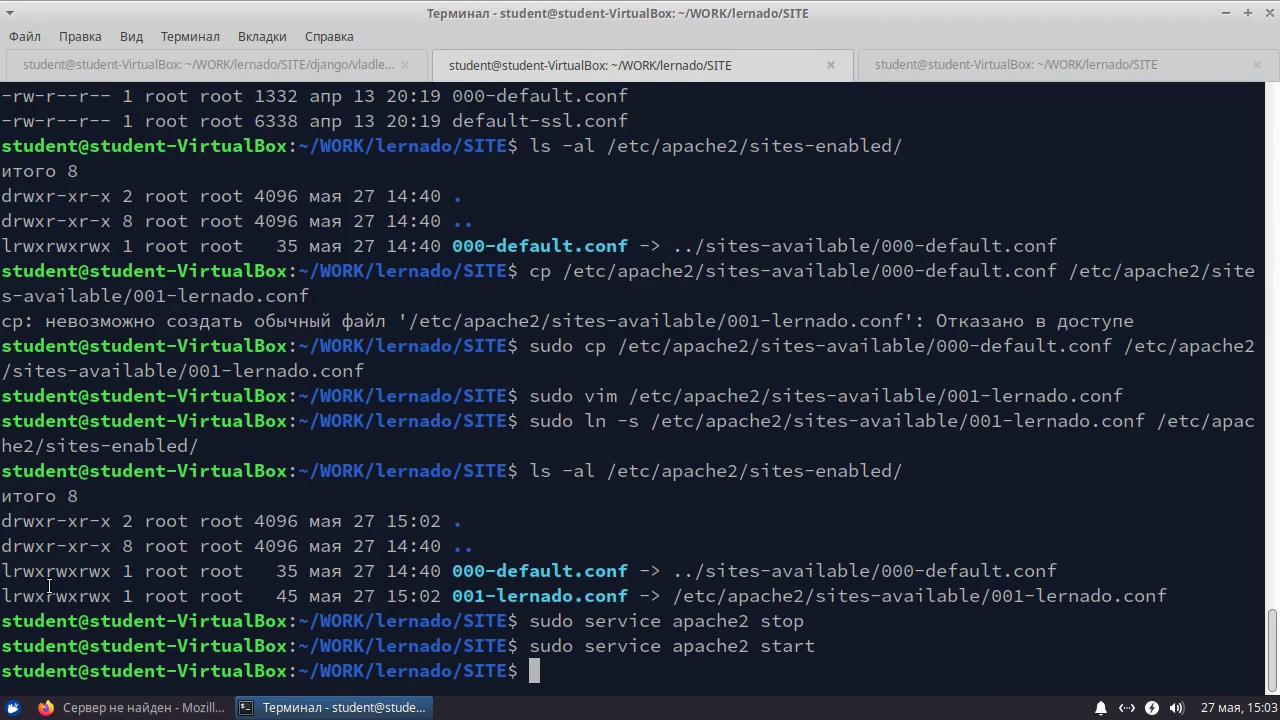
Load lernado.loc in Firefox, see Apache's 403 Forbidden page, and return to the terminal
left_click(97, 708)
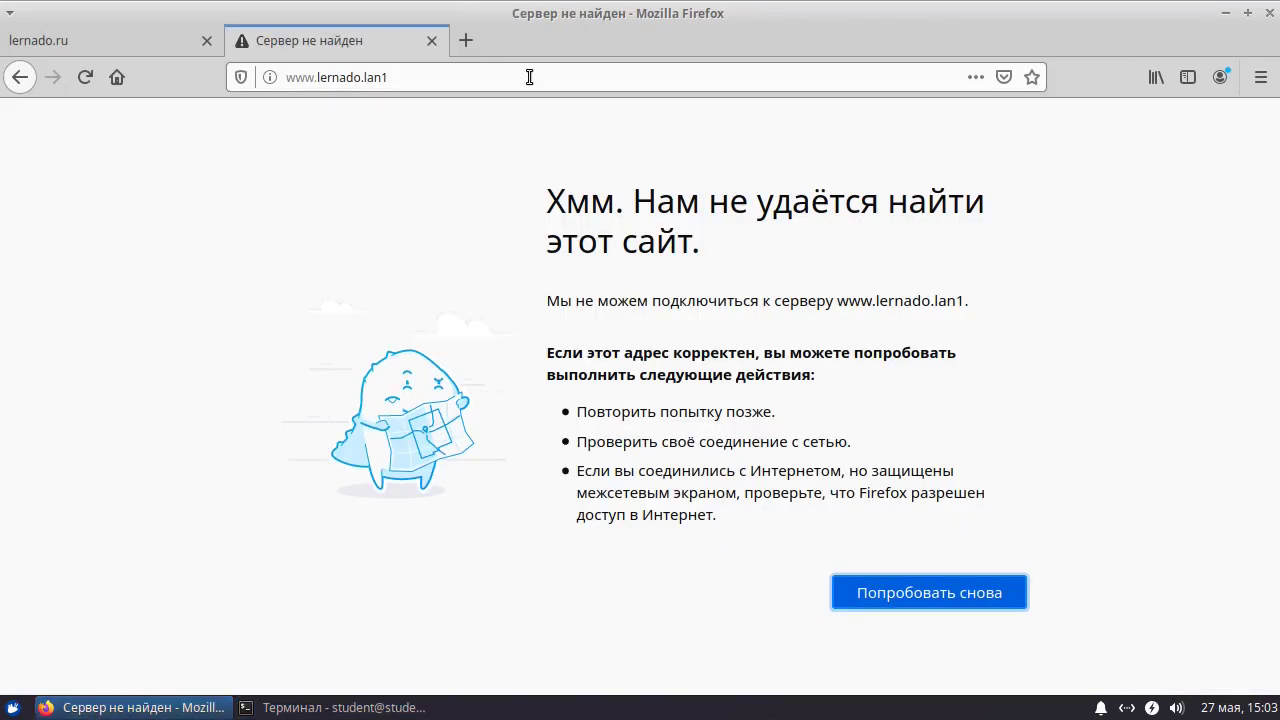
left_click(560, 77)
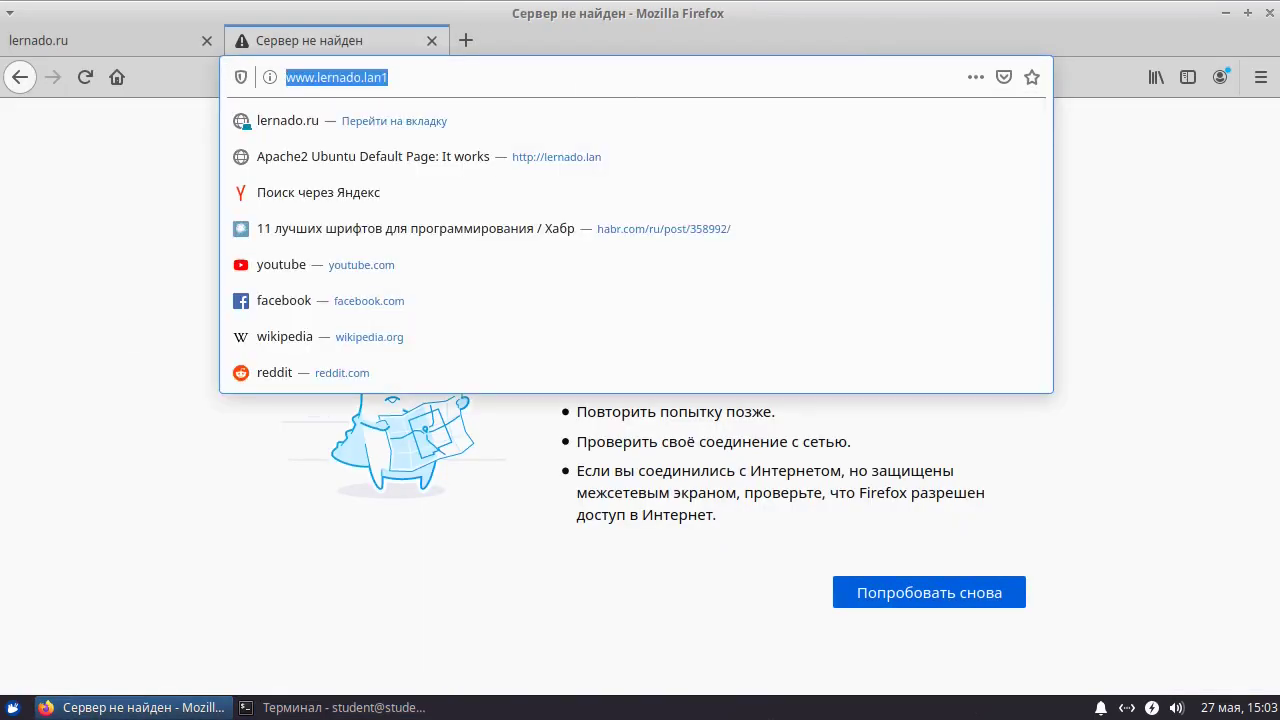
type("lernado")
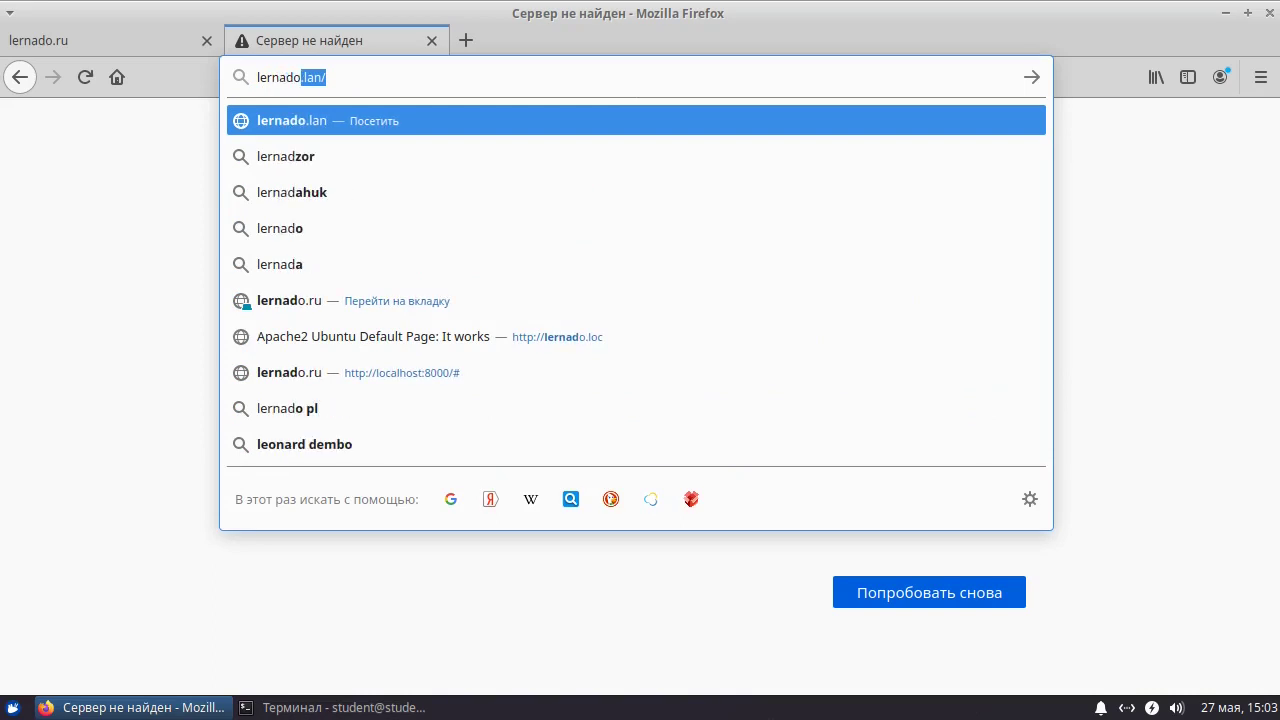
type(".loc")
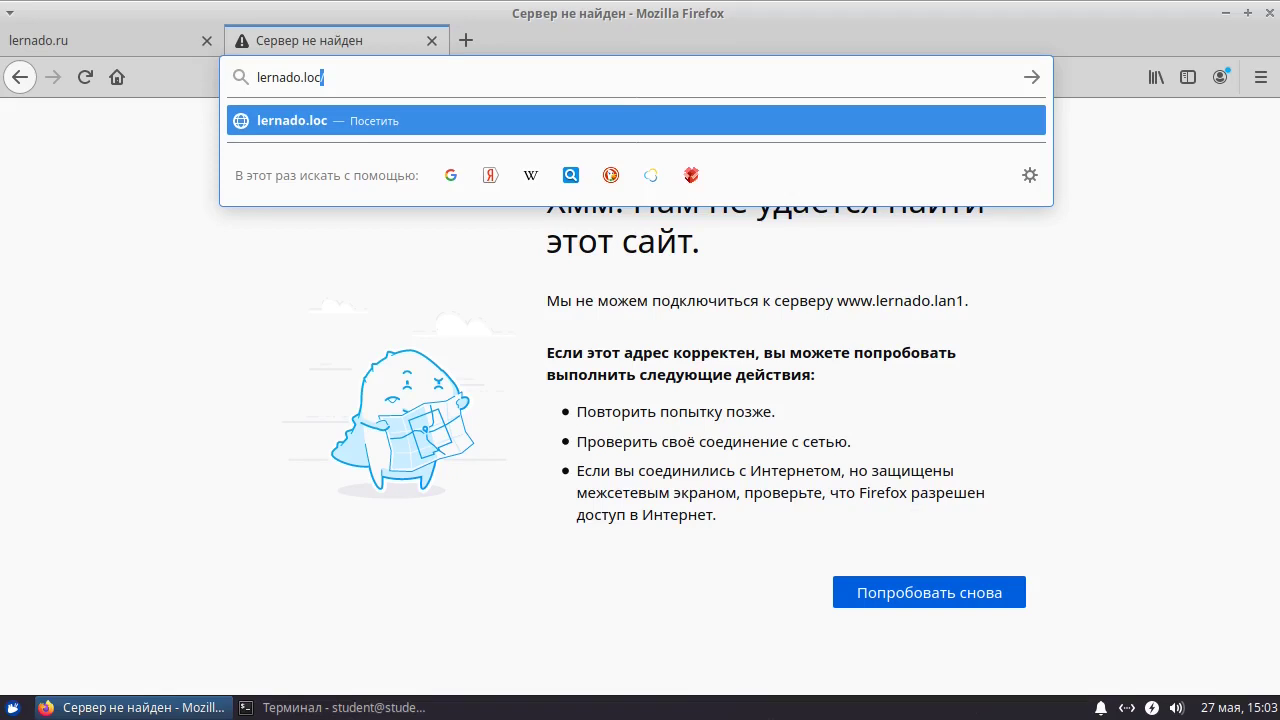
key("Return")
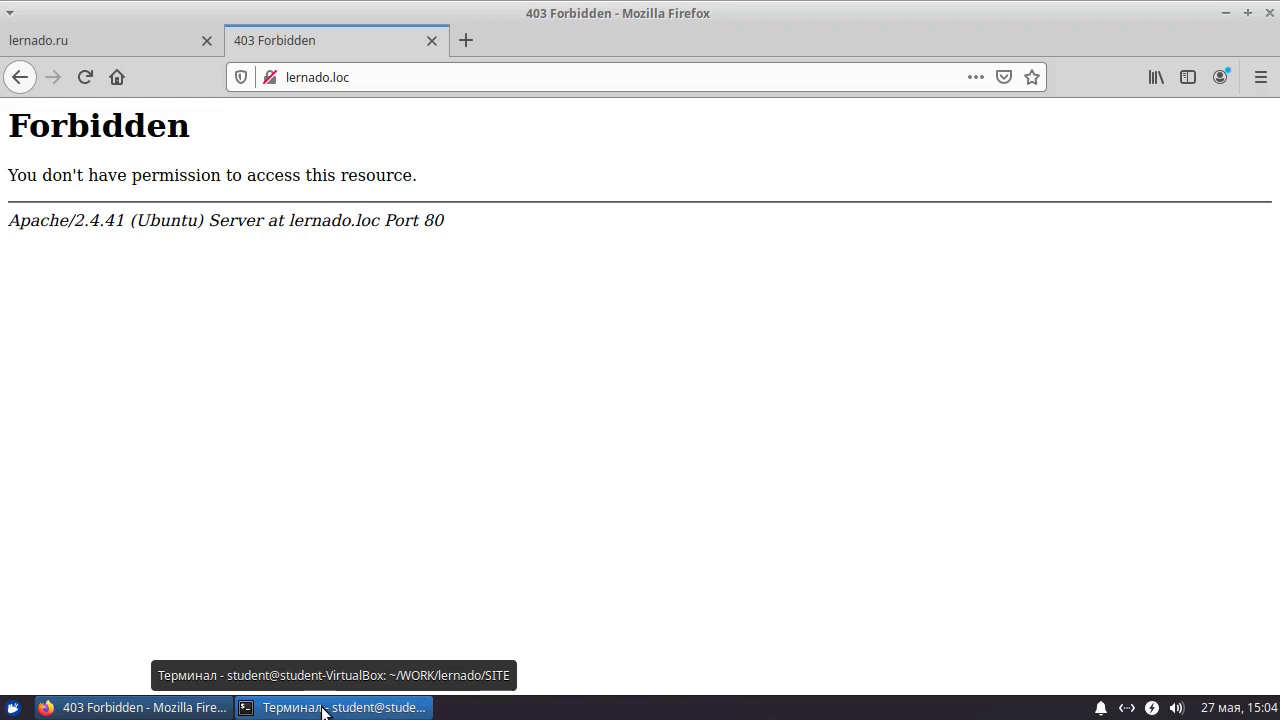
left_click(322, 708)
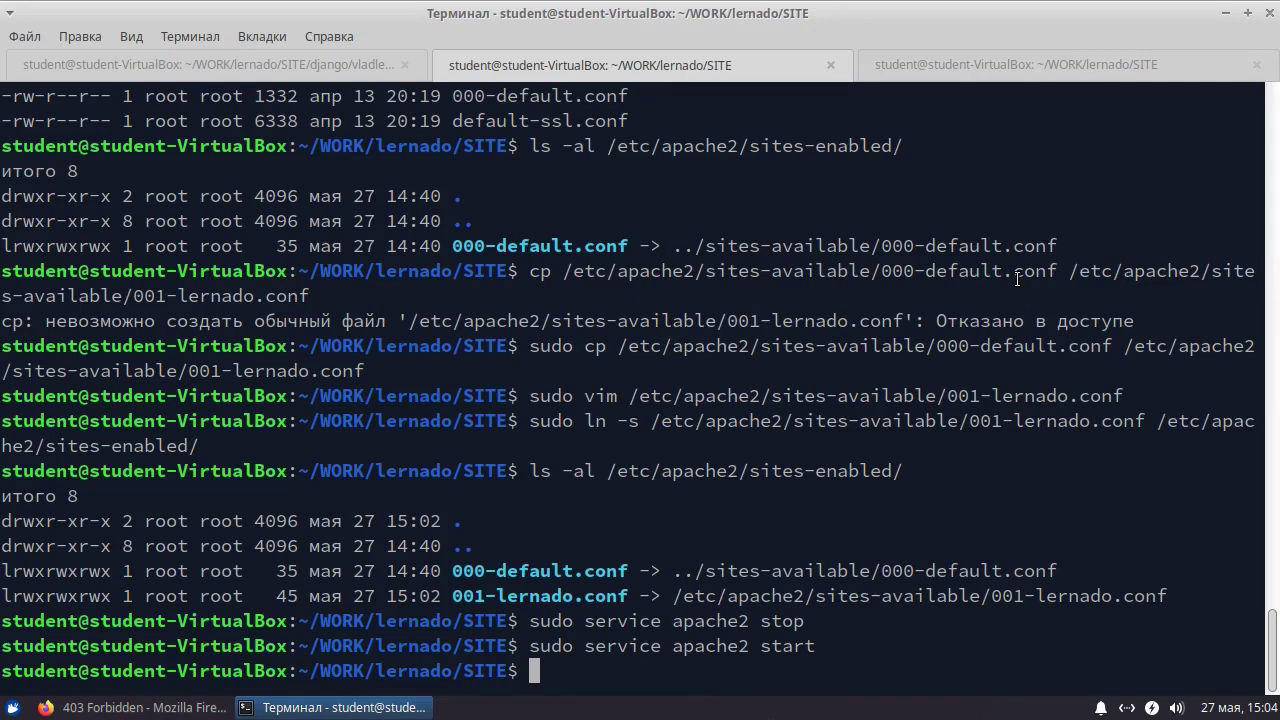
Create a new httpd/index.html in Vim with opening and closing html tags
type("vim httpd")
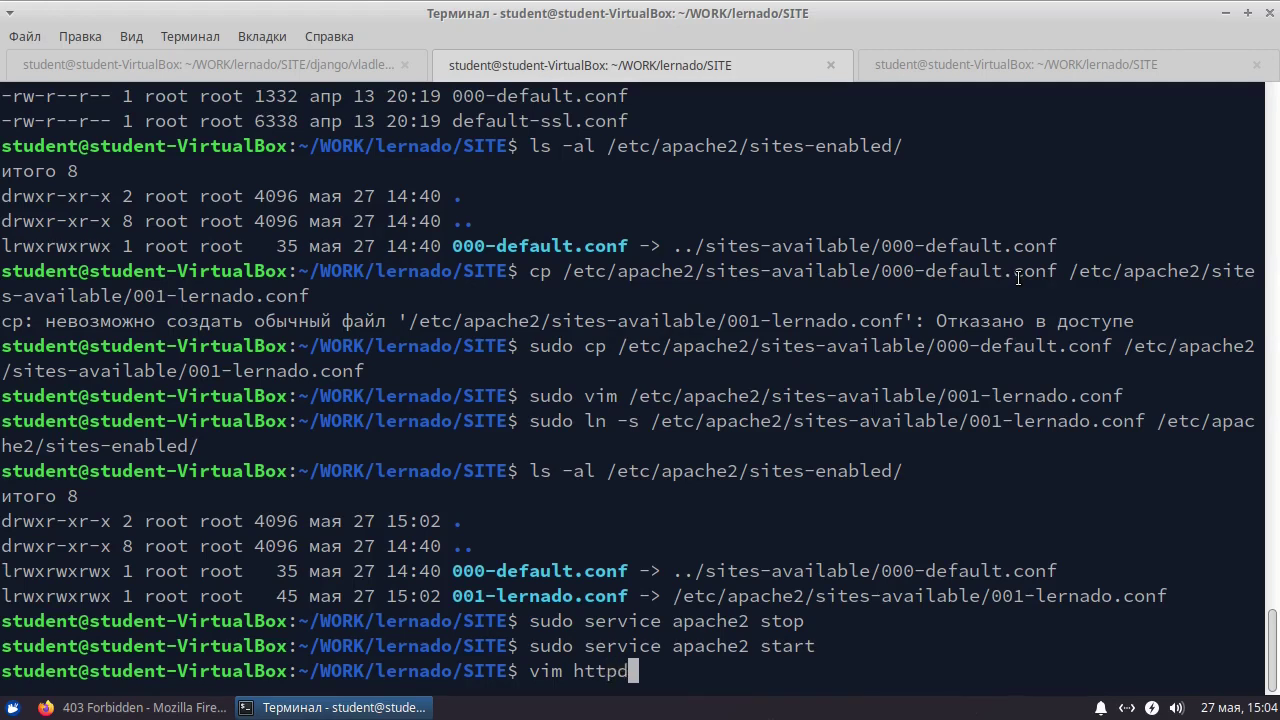
type("/index.ht")
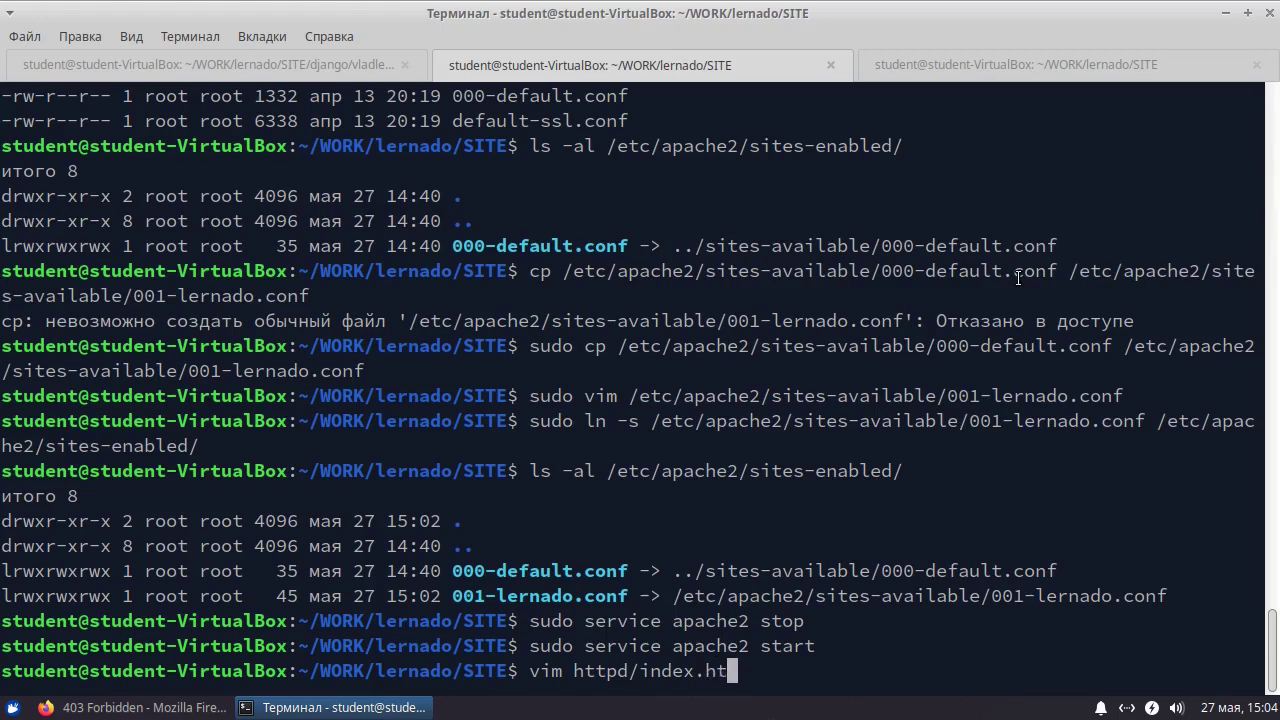
type("ml")
key("Return")
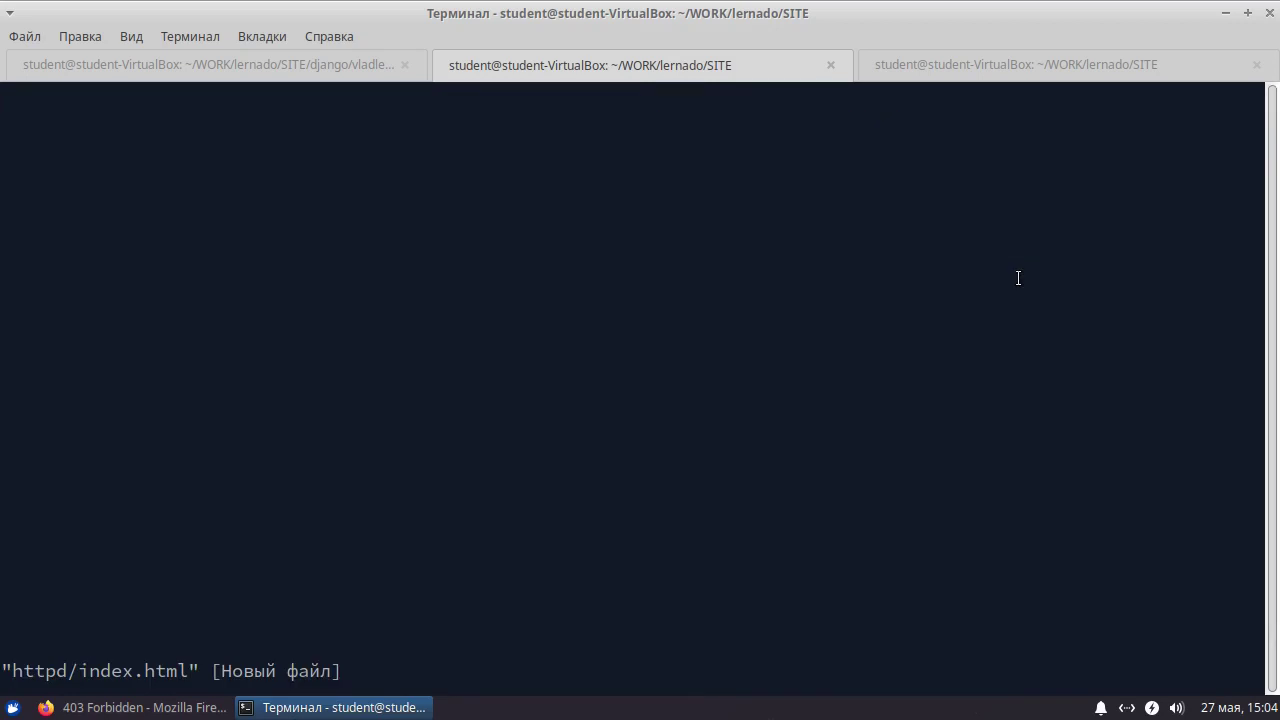
key("i")
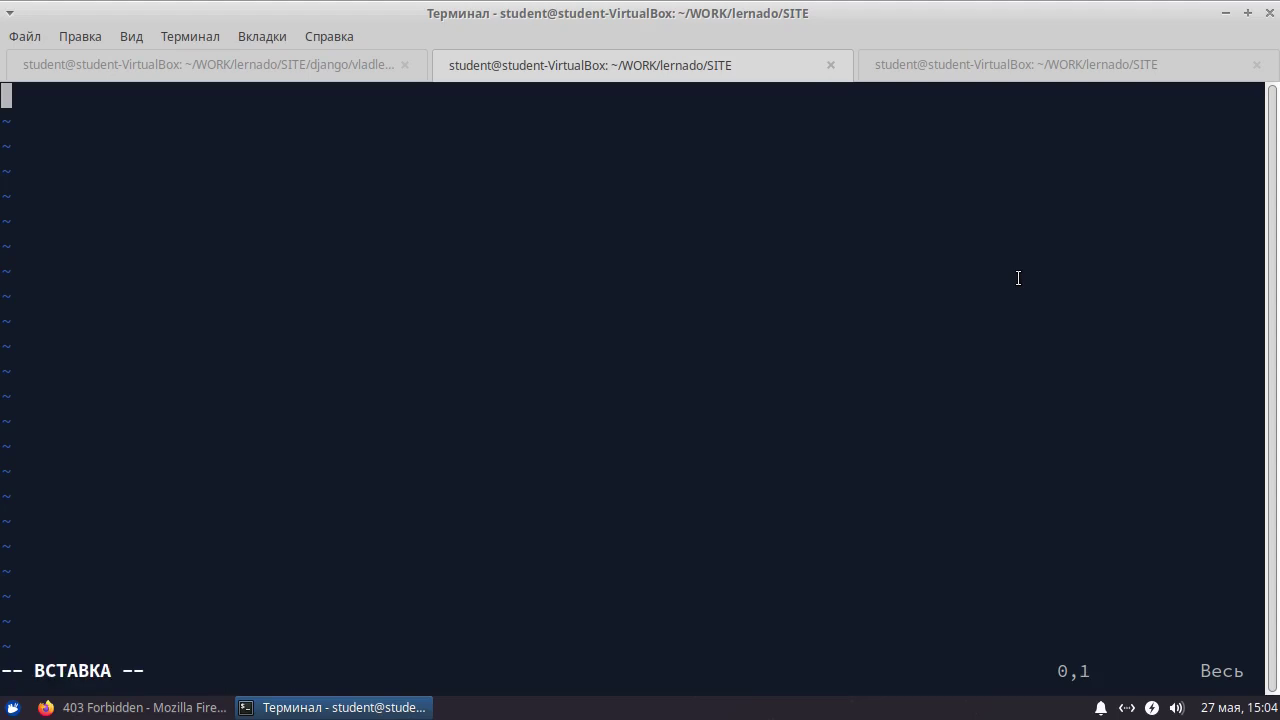
type("<html>")
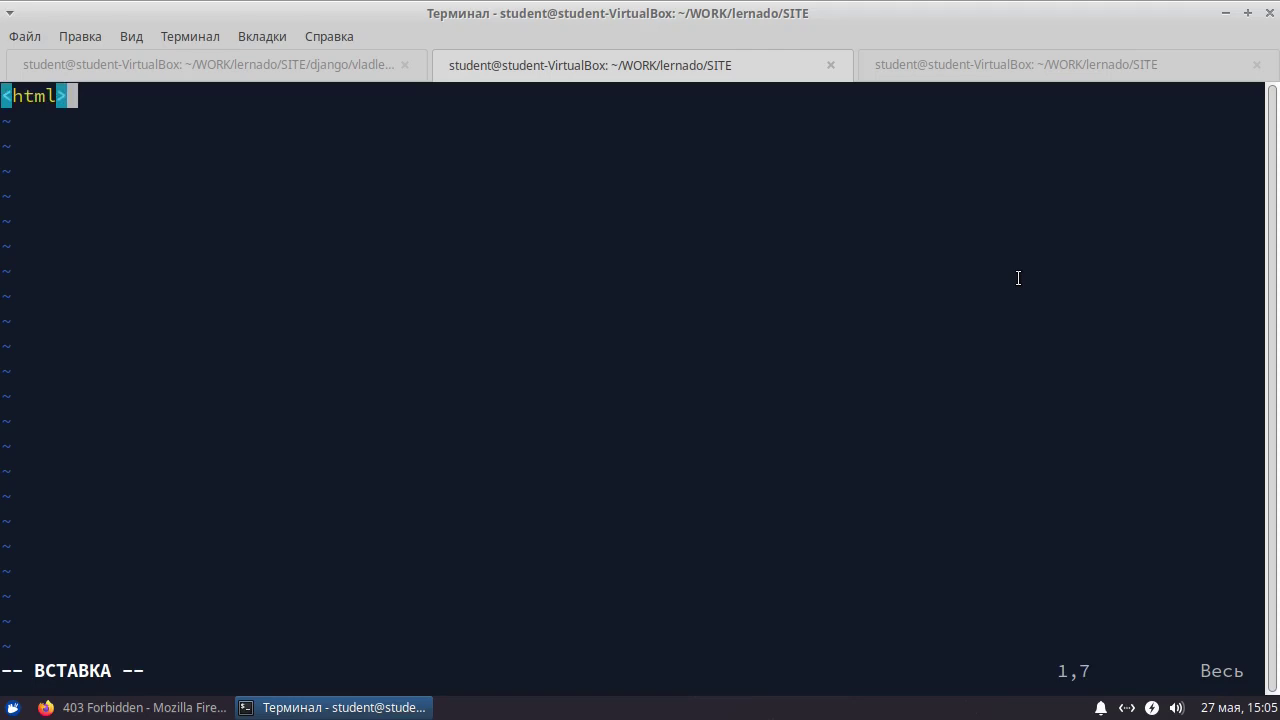
key("Return")
type("</")
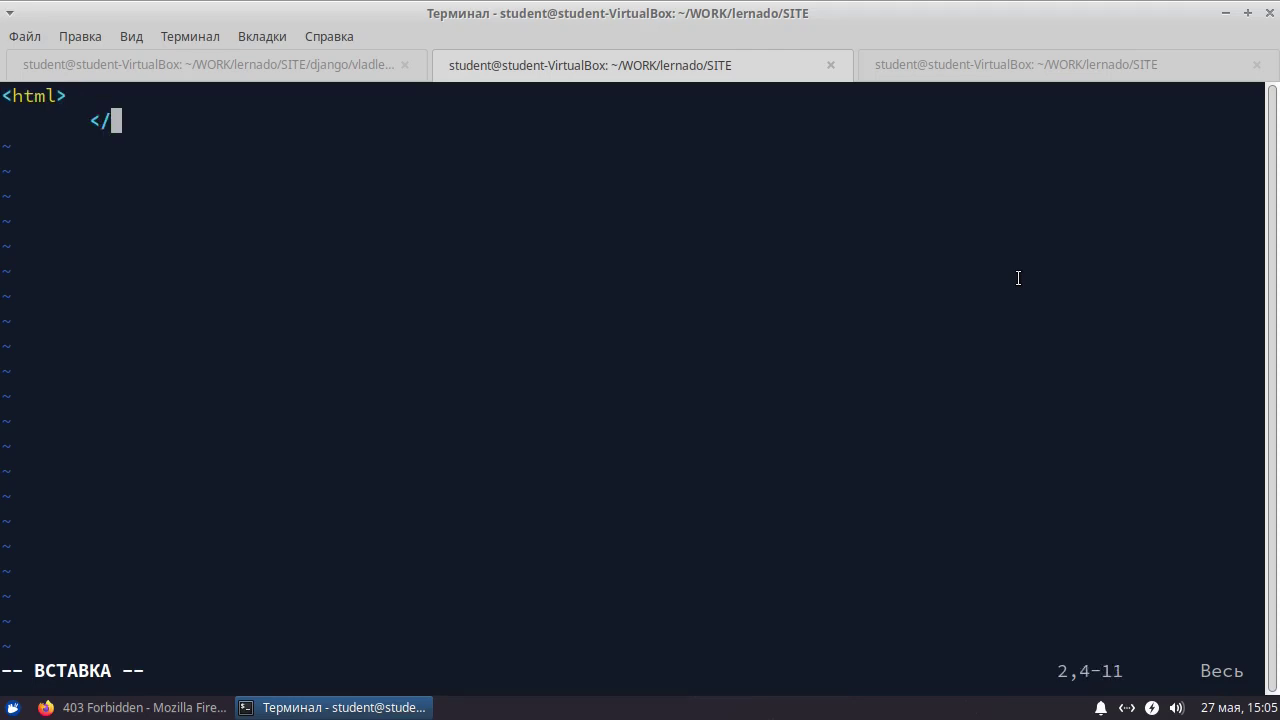
type("html>")
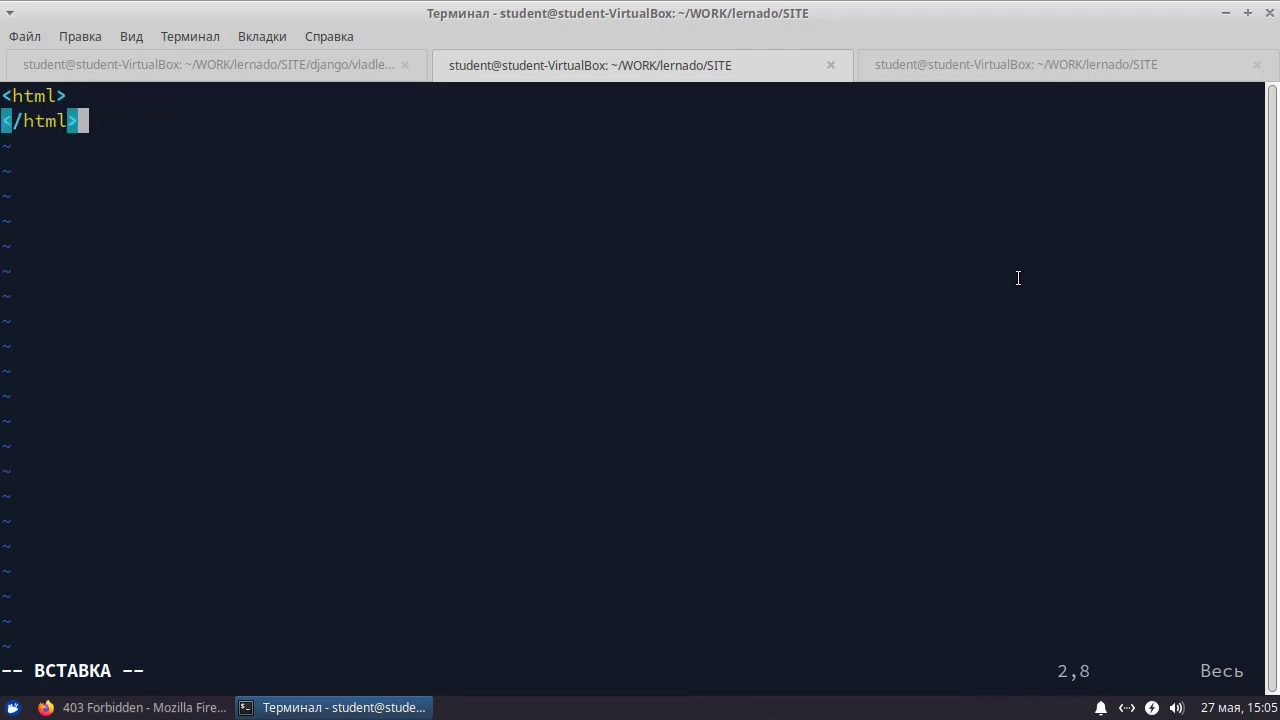
Nest <body> and </body> tags inside the html element
key("Up")
key("Return")
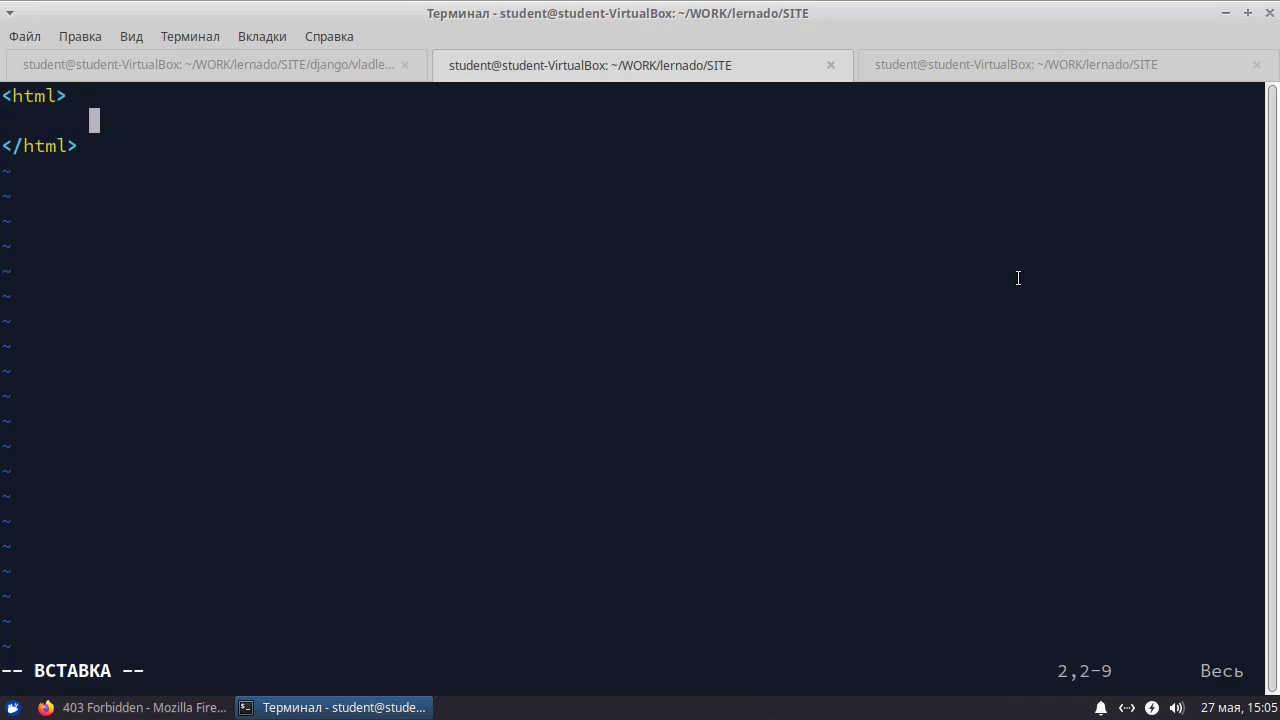
type("<bod")
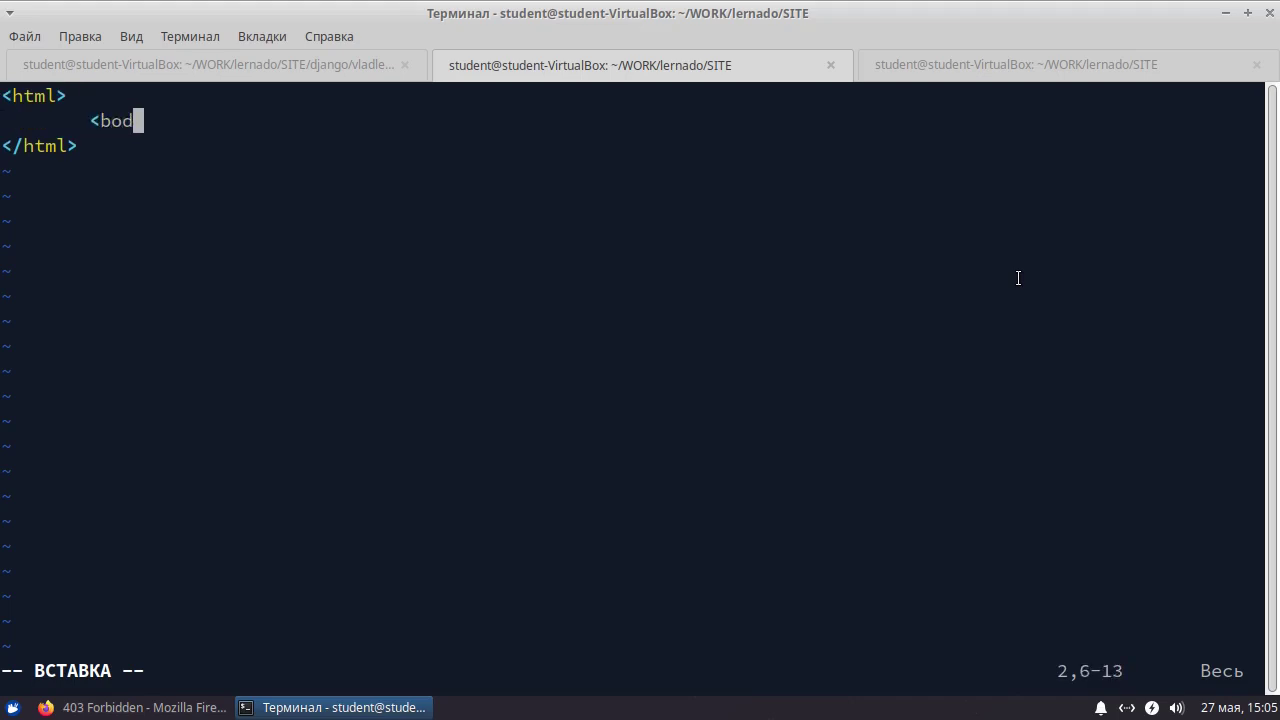
type("y>")
key("Return")
type("<")
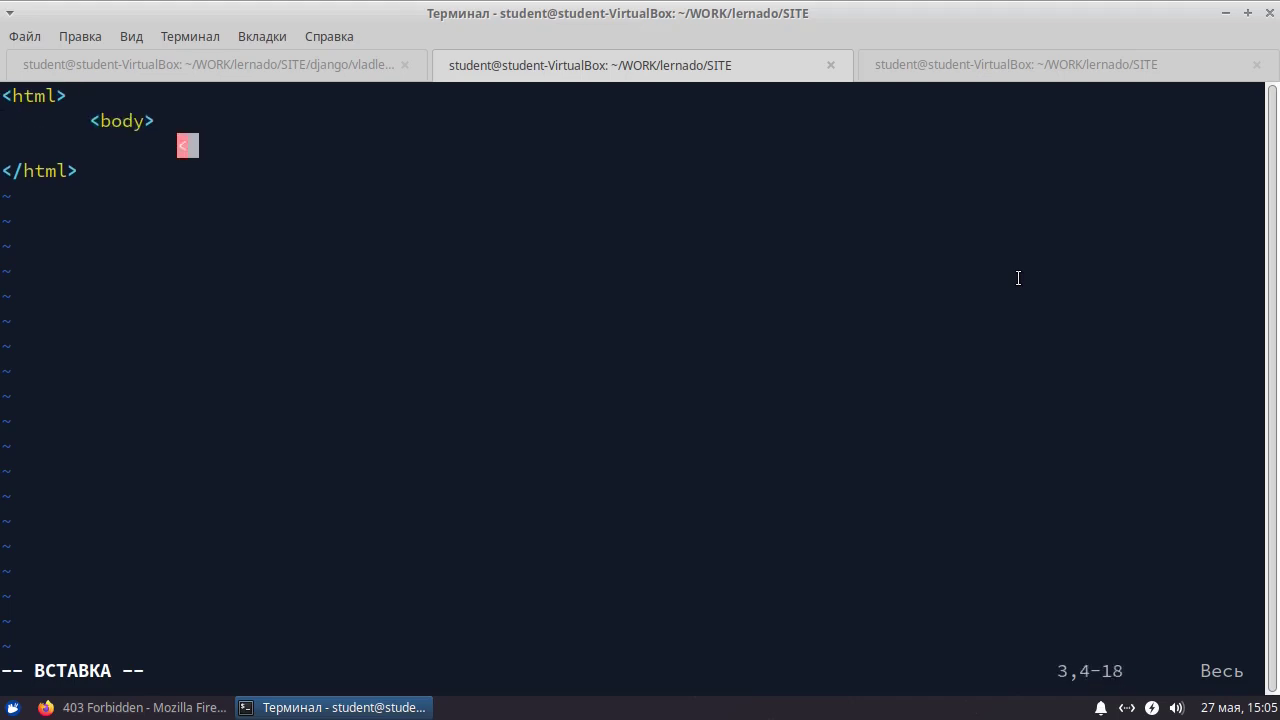
type("/body>?")
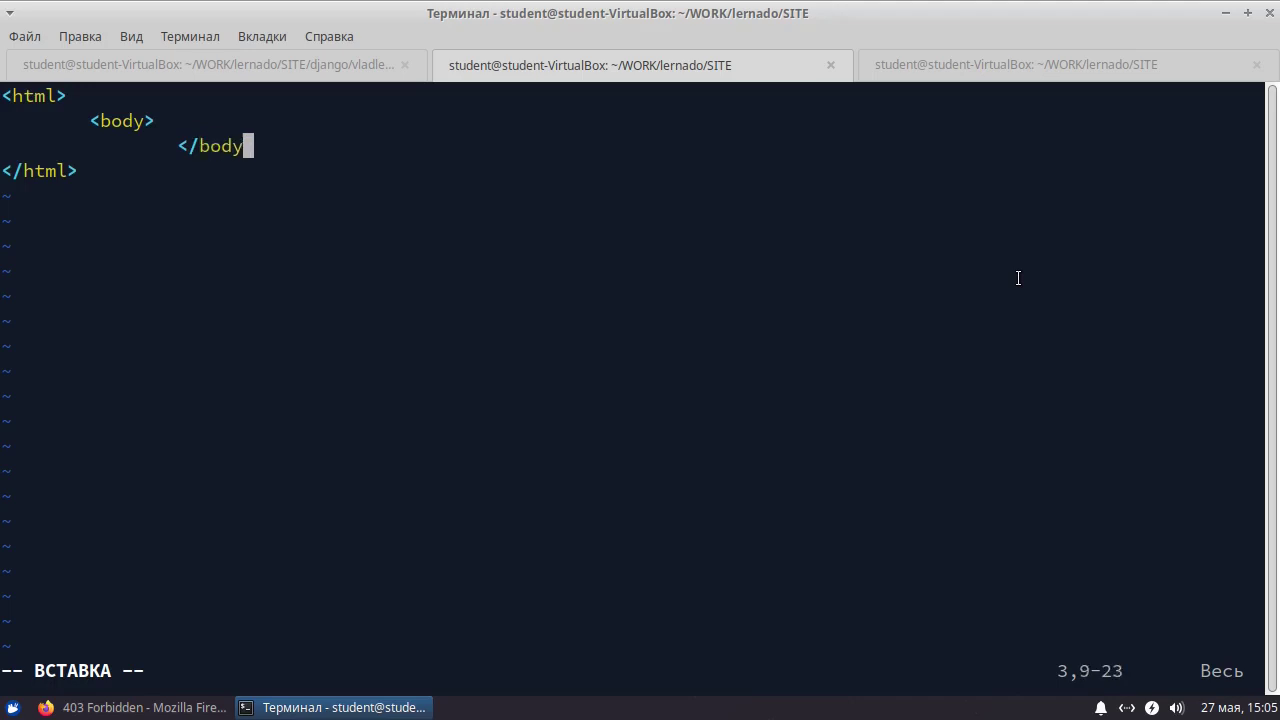
key("BackSpace")
key("Up")
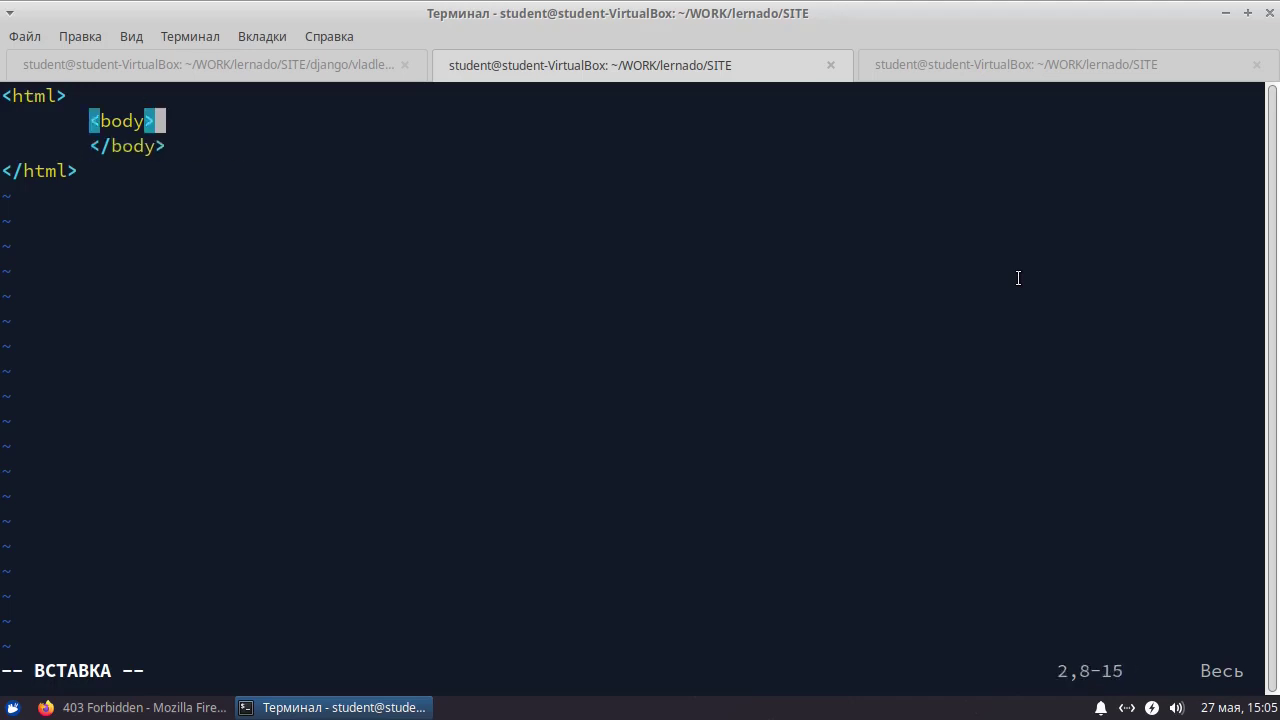
key("Return")
Add the paragraph <p>lernado.loc</p>, correcting lernado.ru, then save and quit with :exit
type("<p")
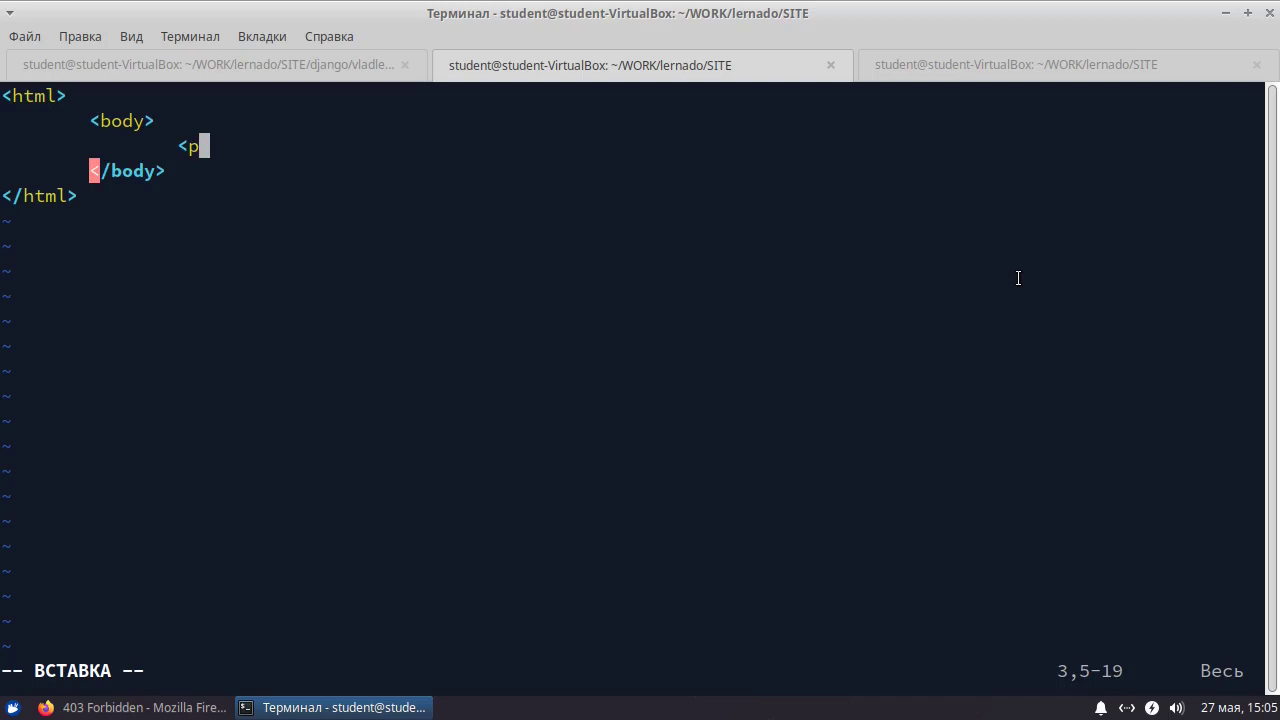
type(">le")
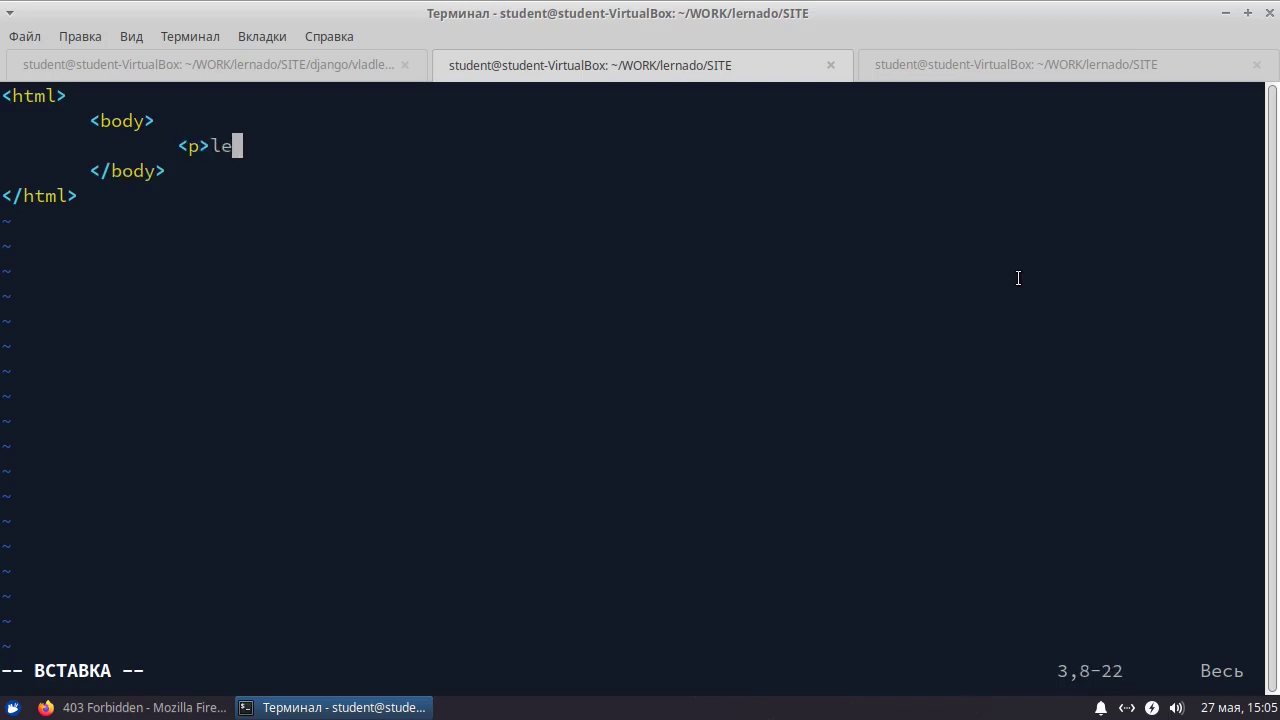
type("rnado.")
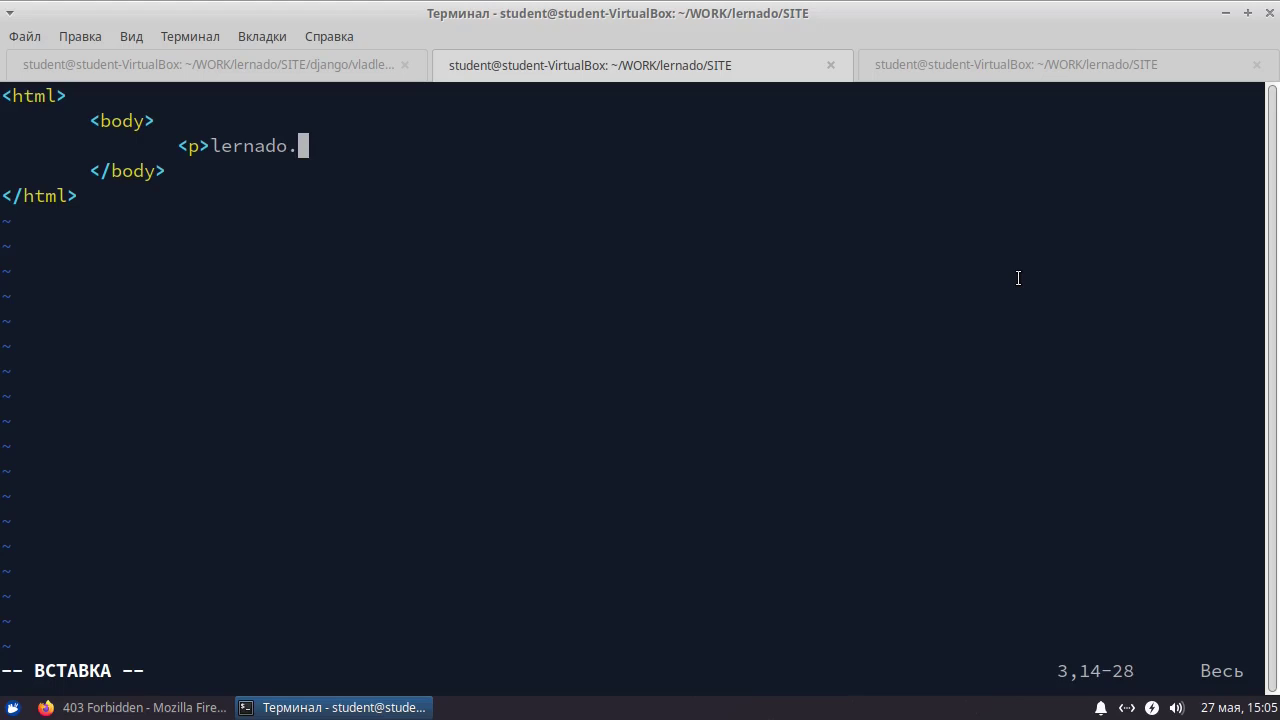
type("ru</p>")
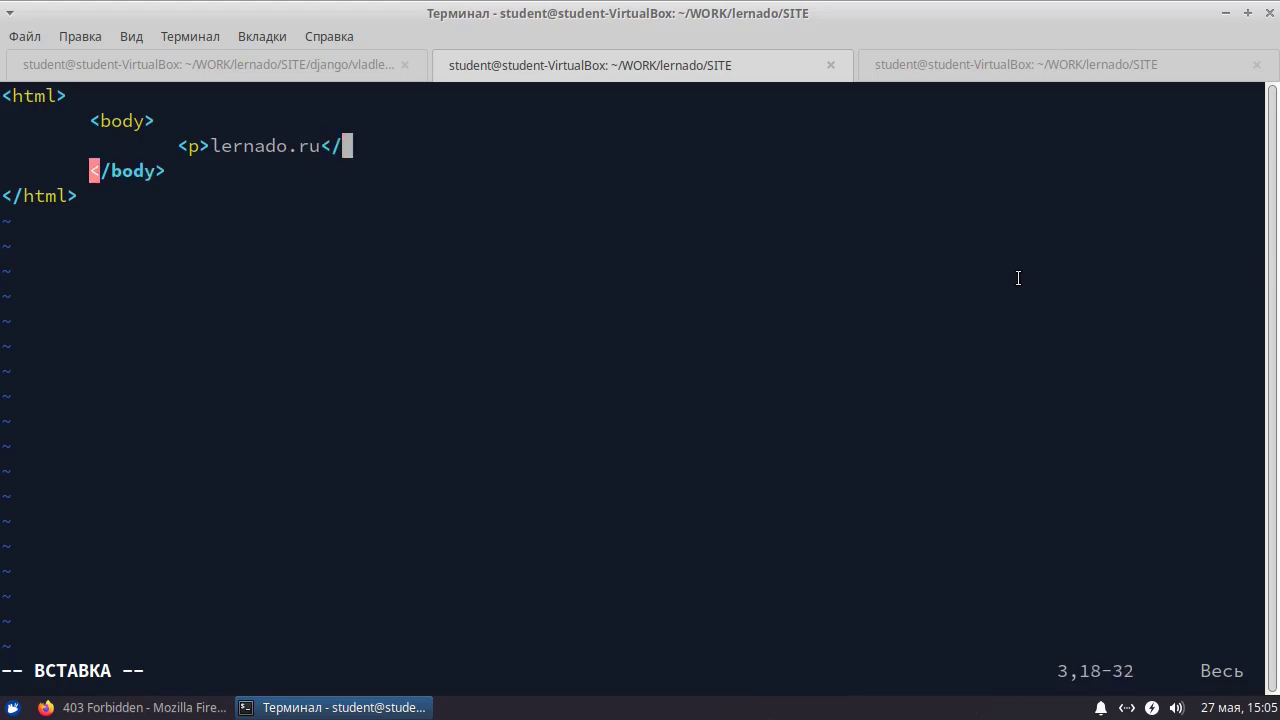
key("Left")
key("Left")
key("Left")
key("Left")
key("Left")
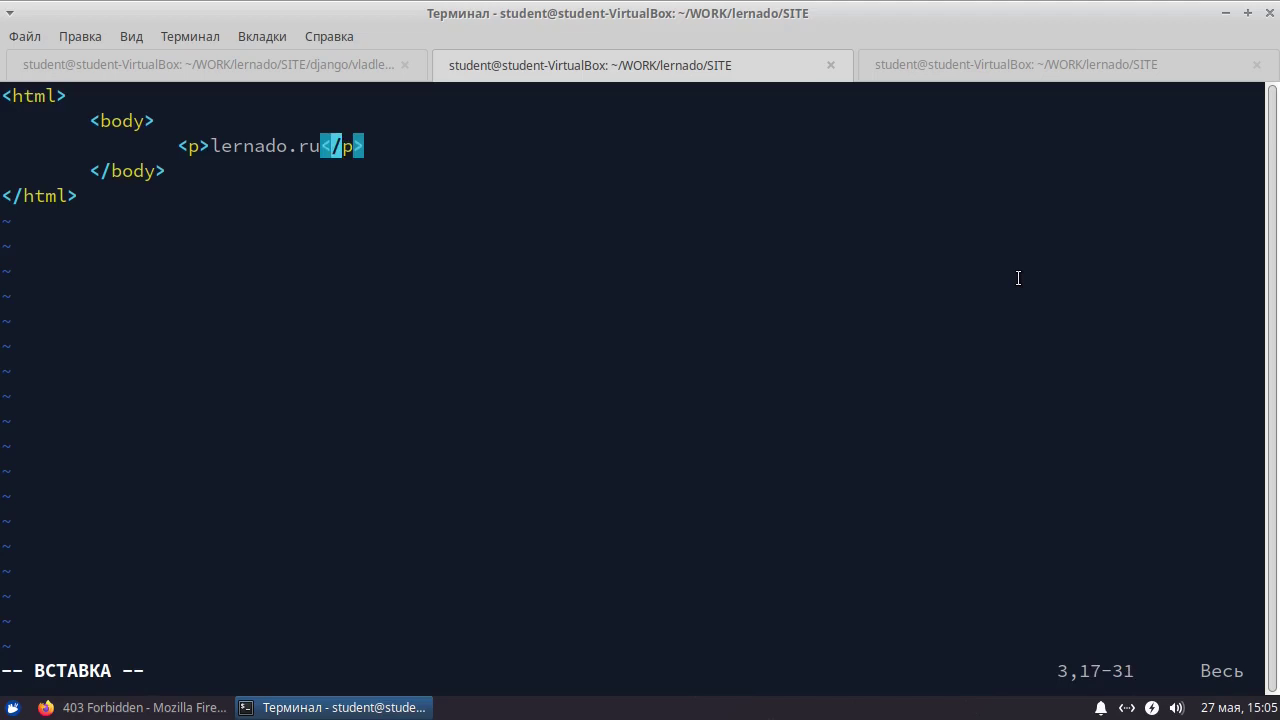
key("Right")
key("BackSpace")
key("BackSpace")
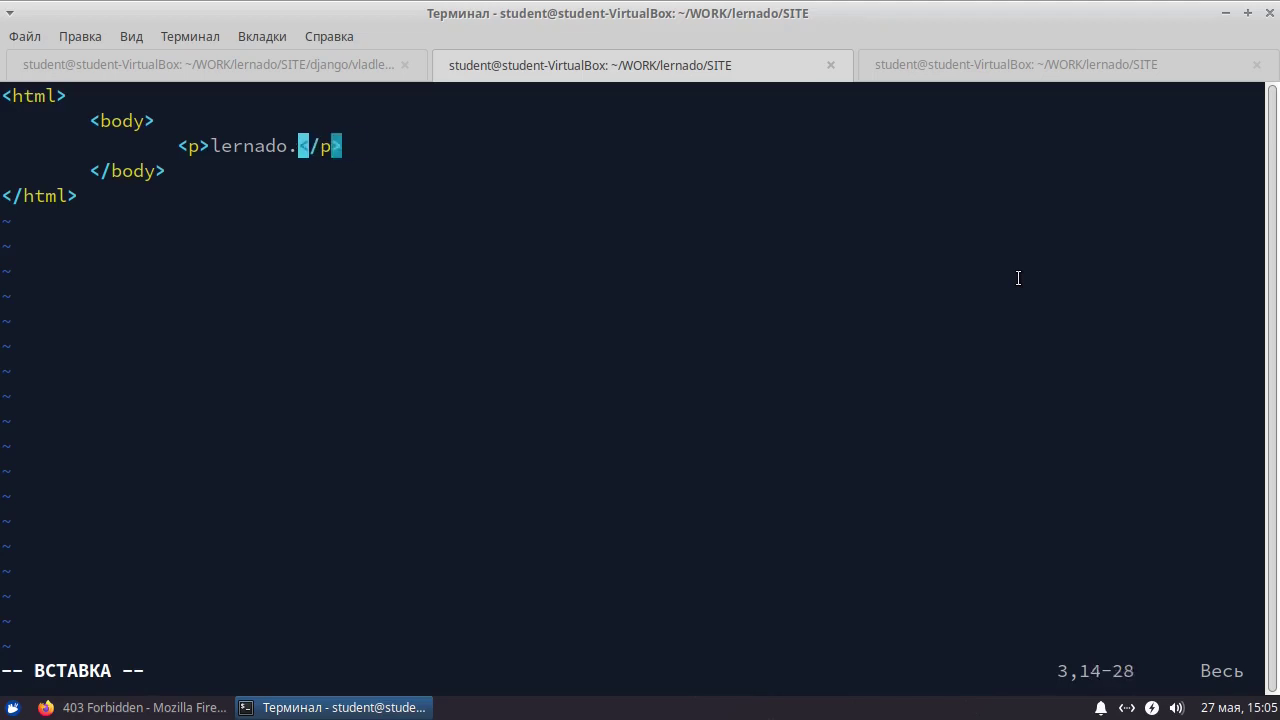
type("loc")
key("Down")
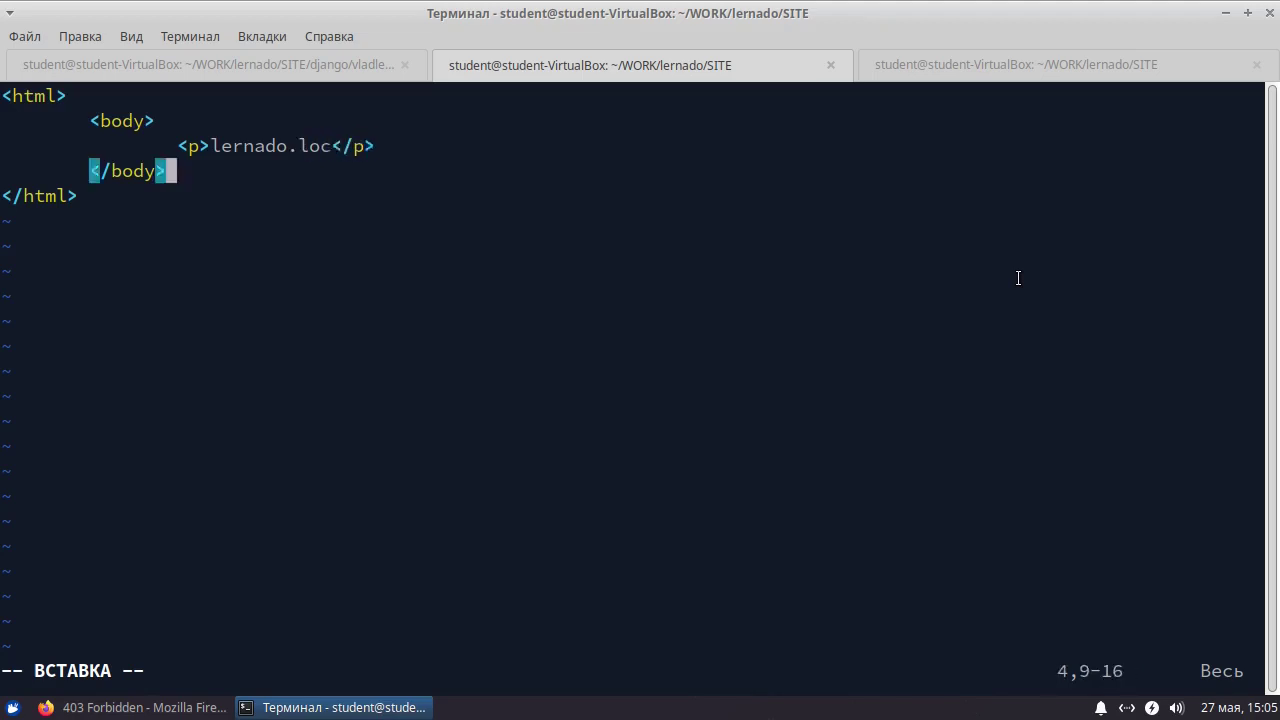
key("Down")
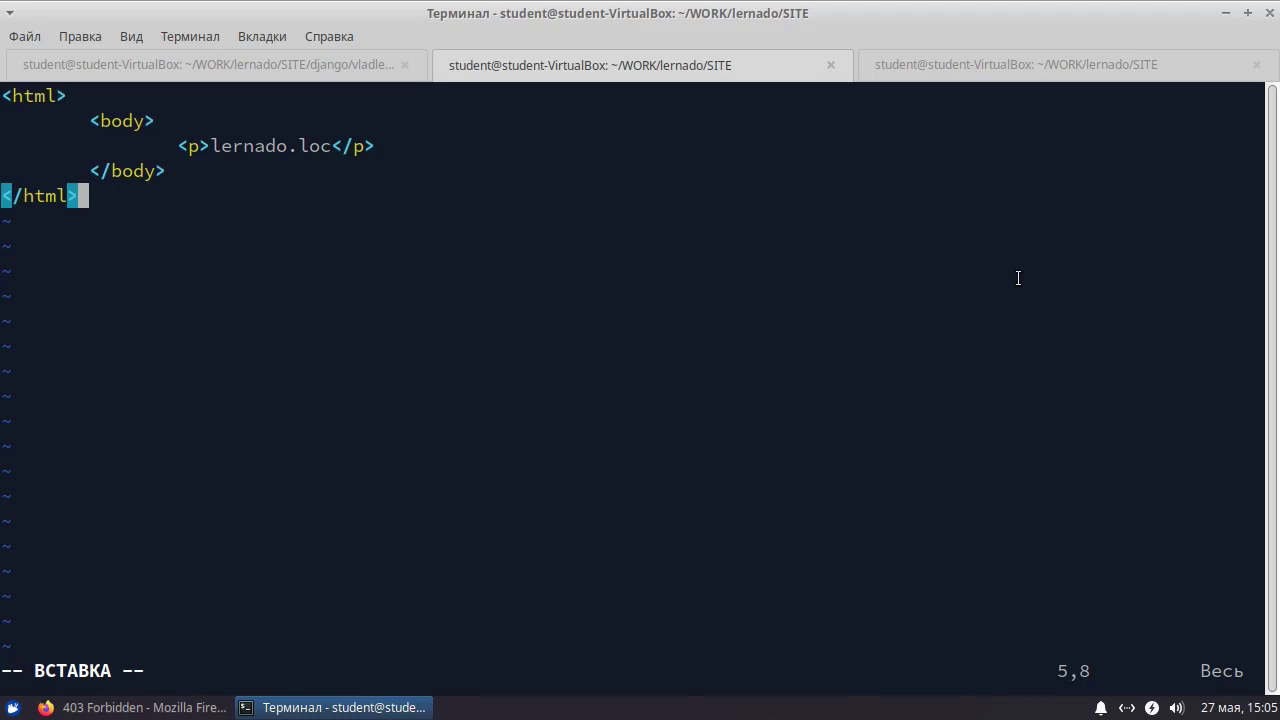
key("Escape")
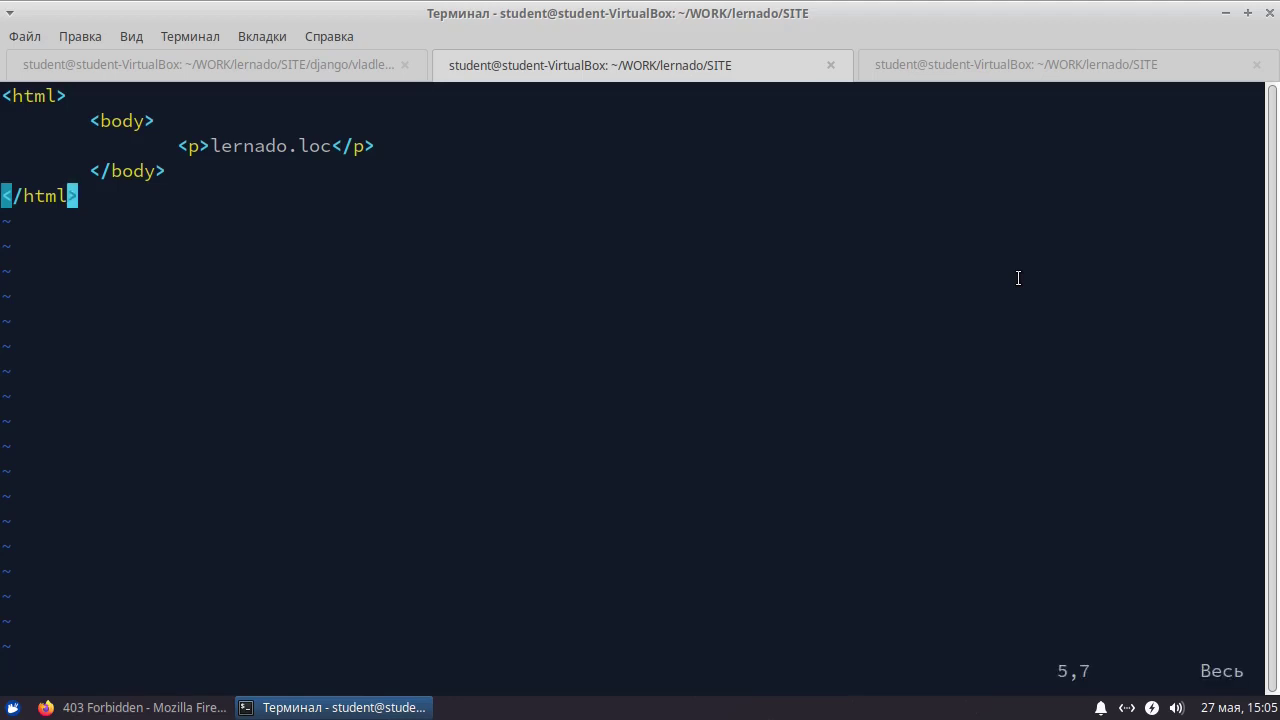
type(":exit")
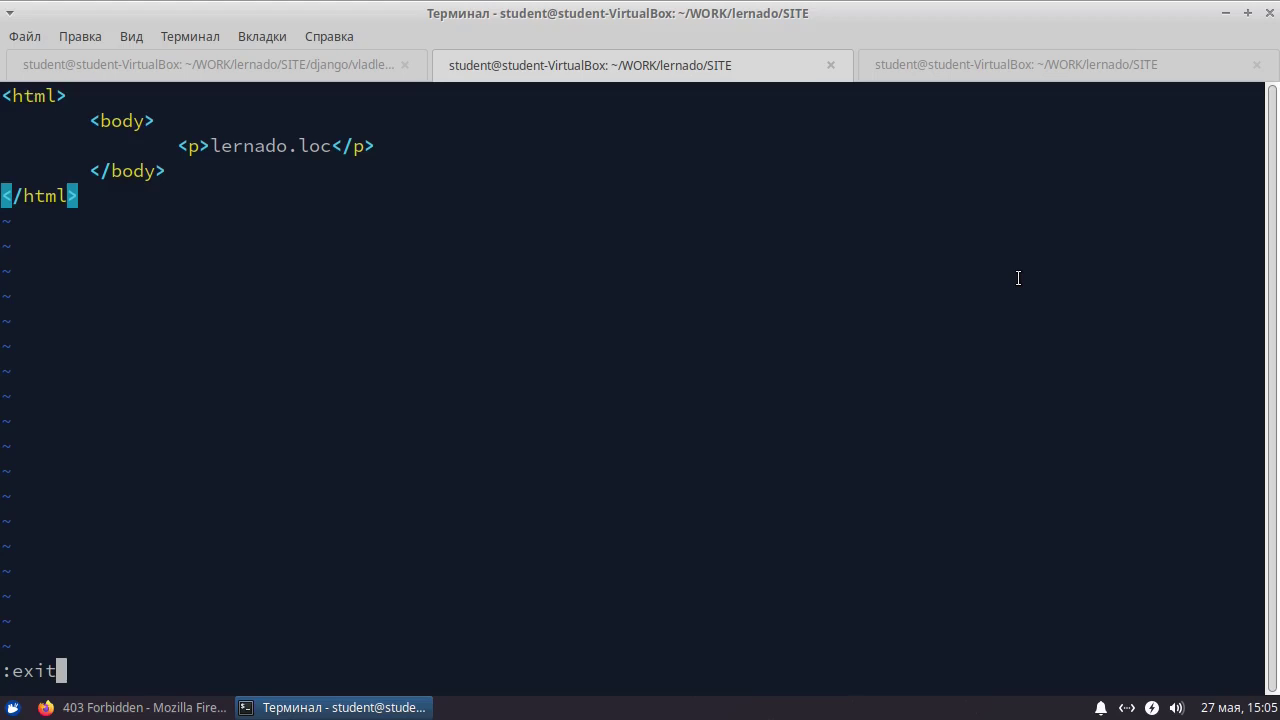
key("Return")
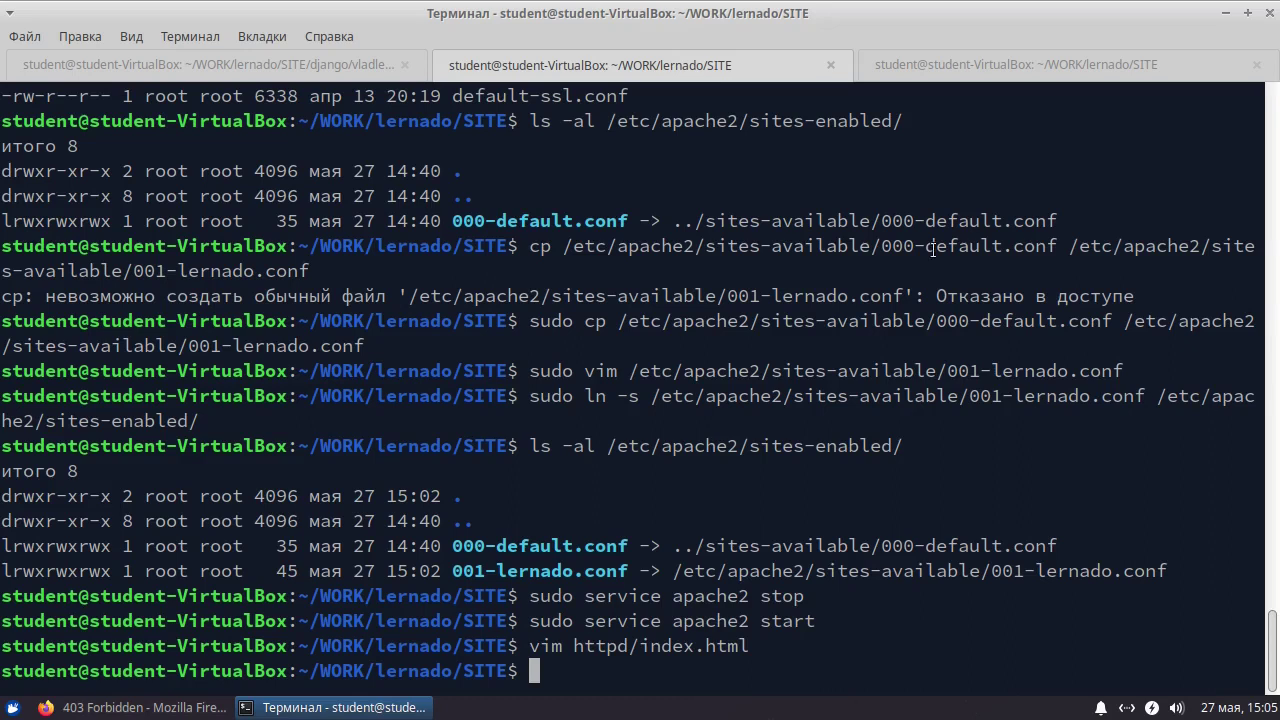
Reload lernado.loc in Firefox so it shows the lernado.loc text instead of 403 Forbidden
left_click(296, 66)
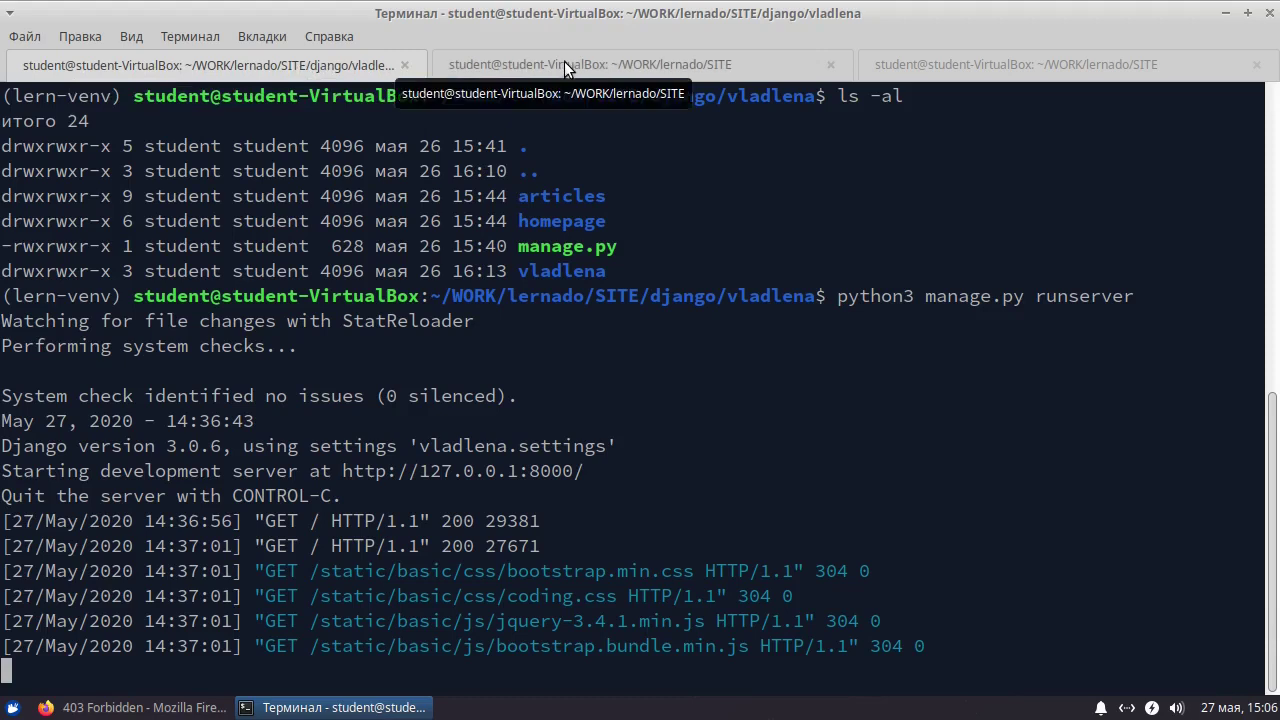
left_click(564, 64)
left_click(140, 707)
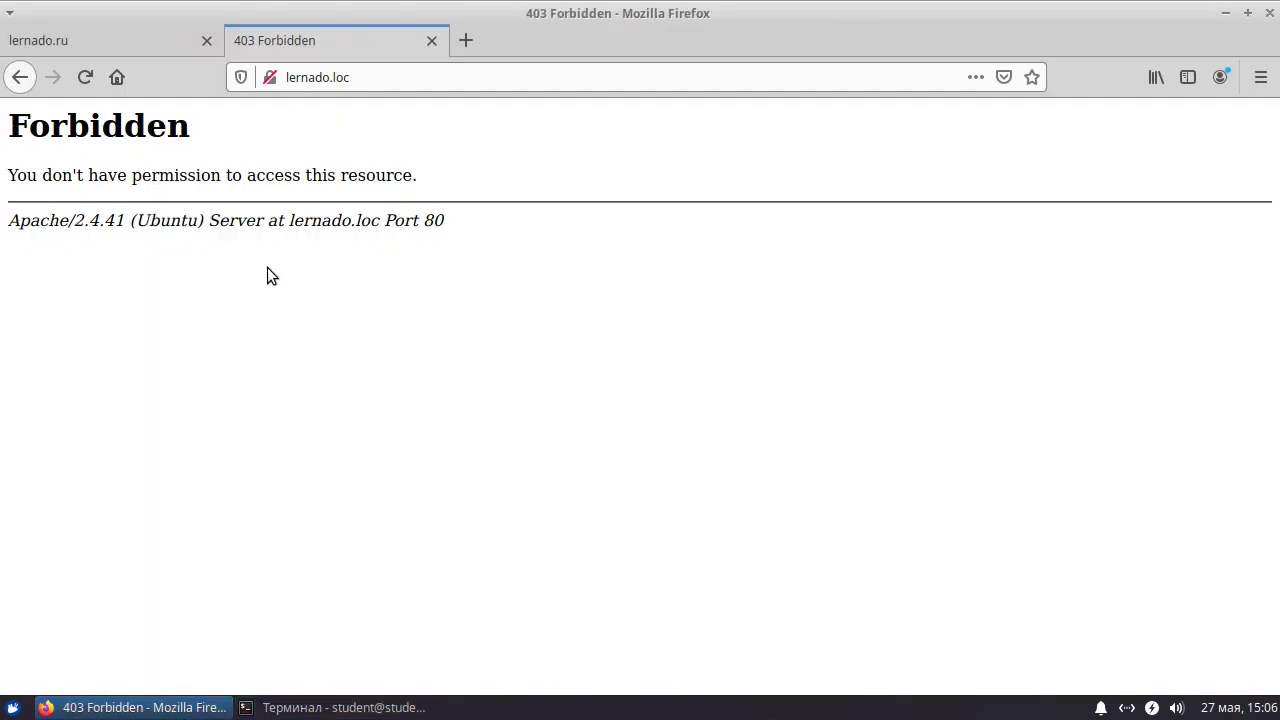
left_click(474, 77)
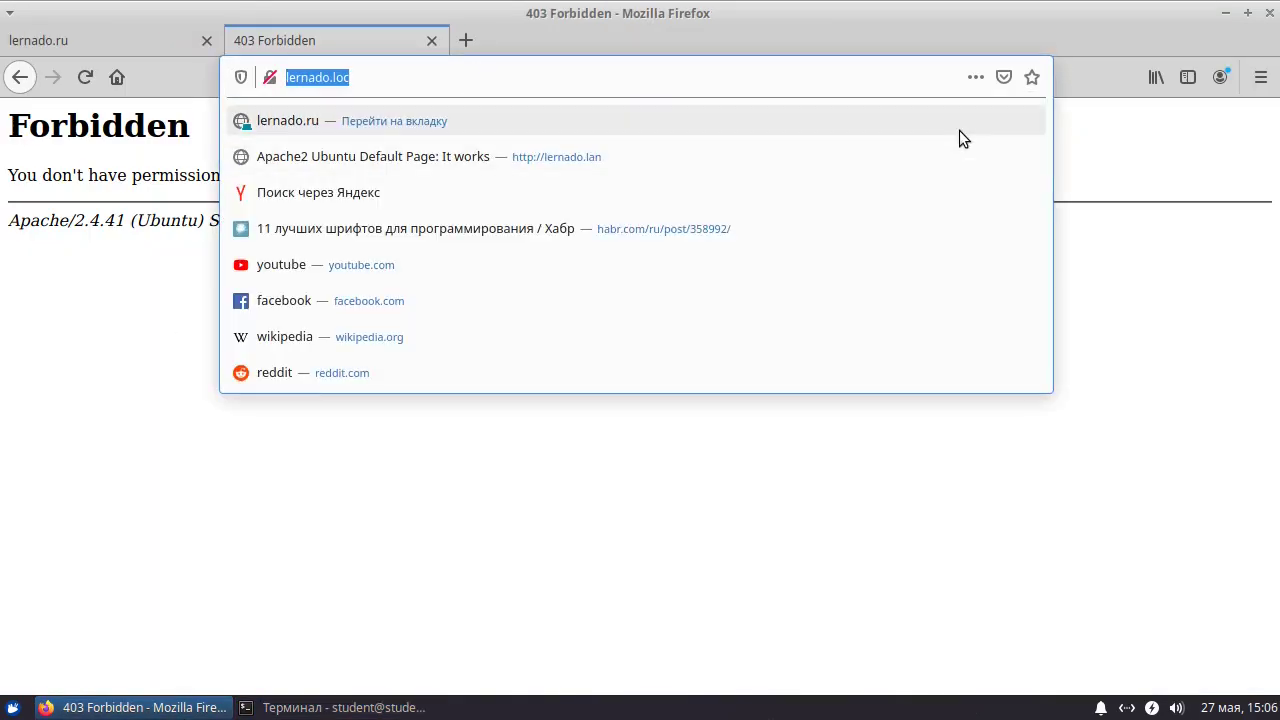
key("End")
key("Return")
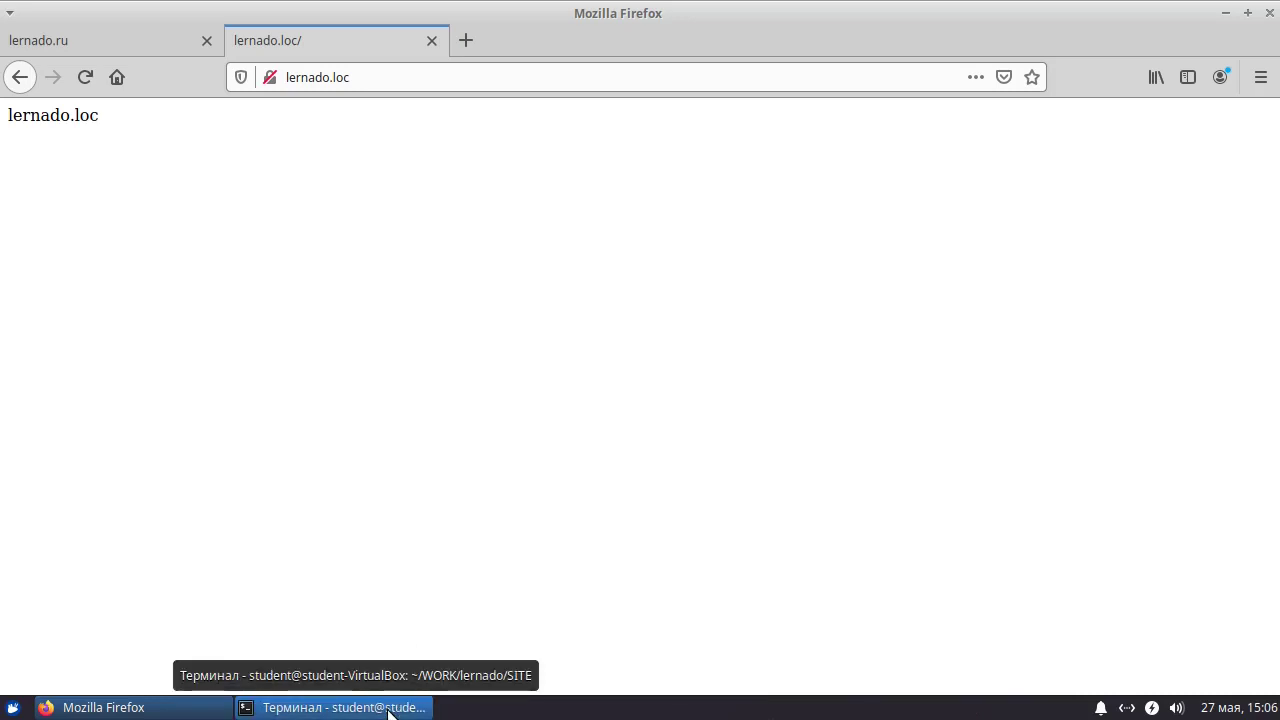
left_click(388, 712)
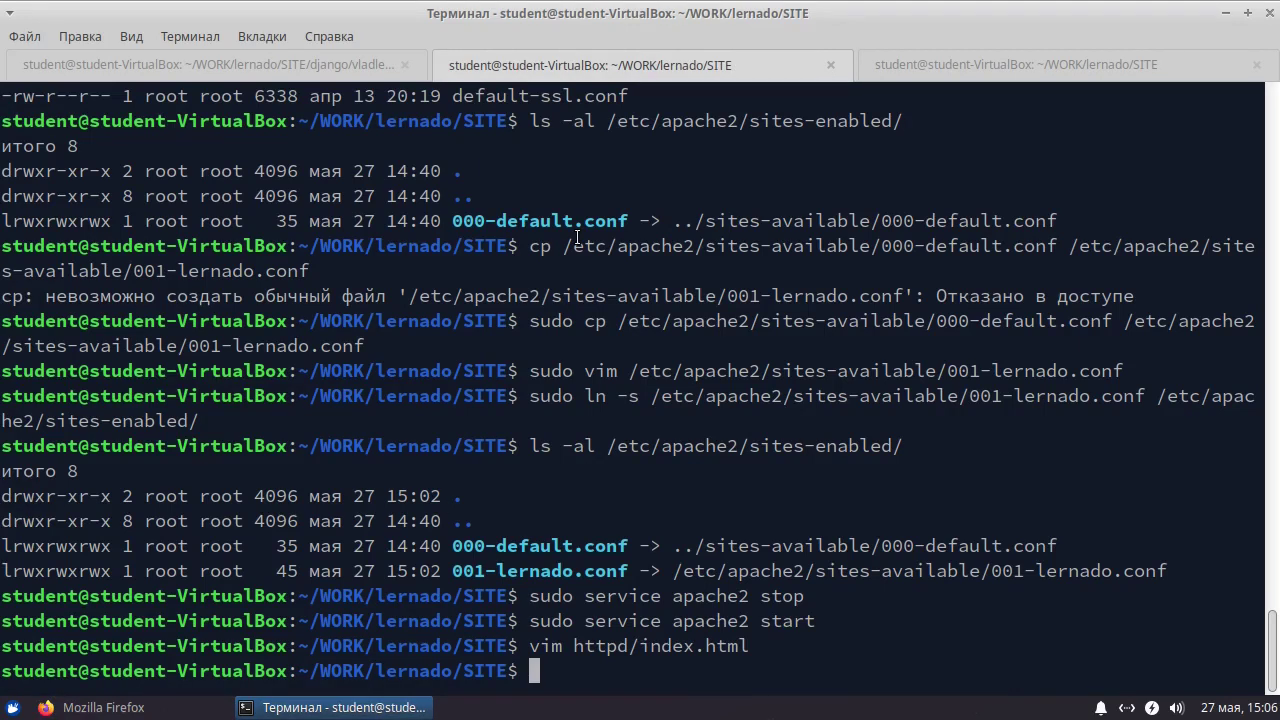
Remove the test page with rm httpd/index.html
type("cp")
key("BackSpace")
key("BackSpace")
type("rm httpd/")
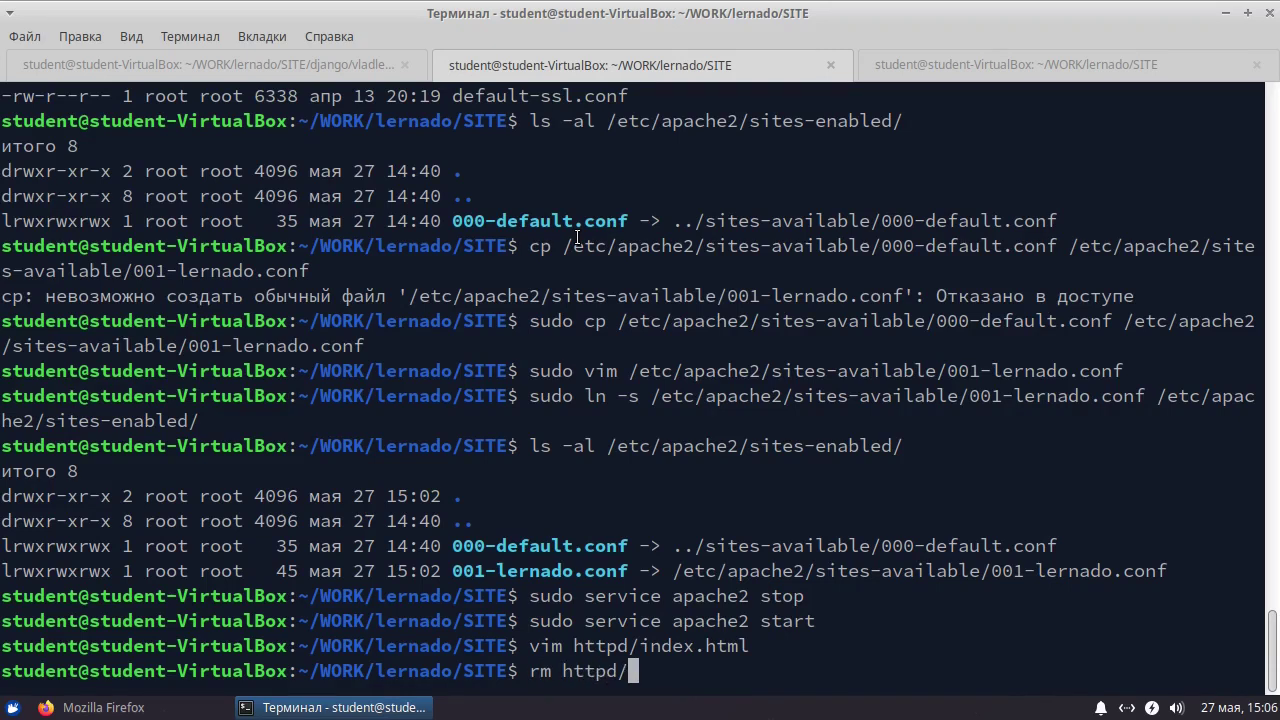
type("index.html")
key("Return")
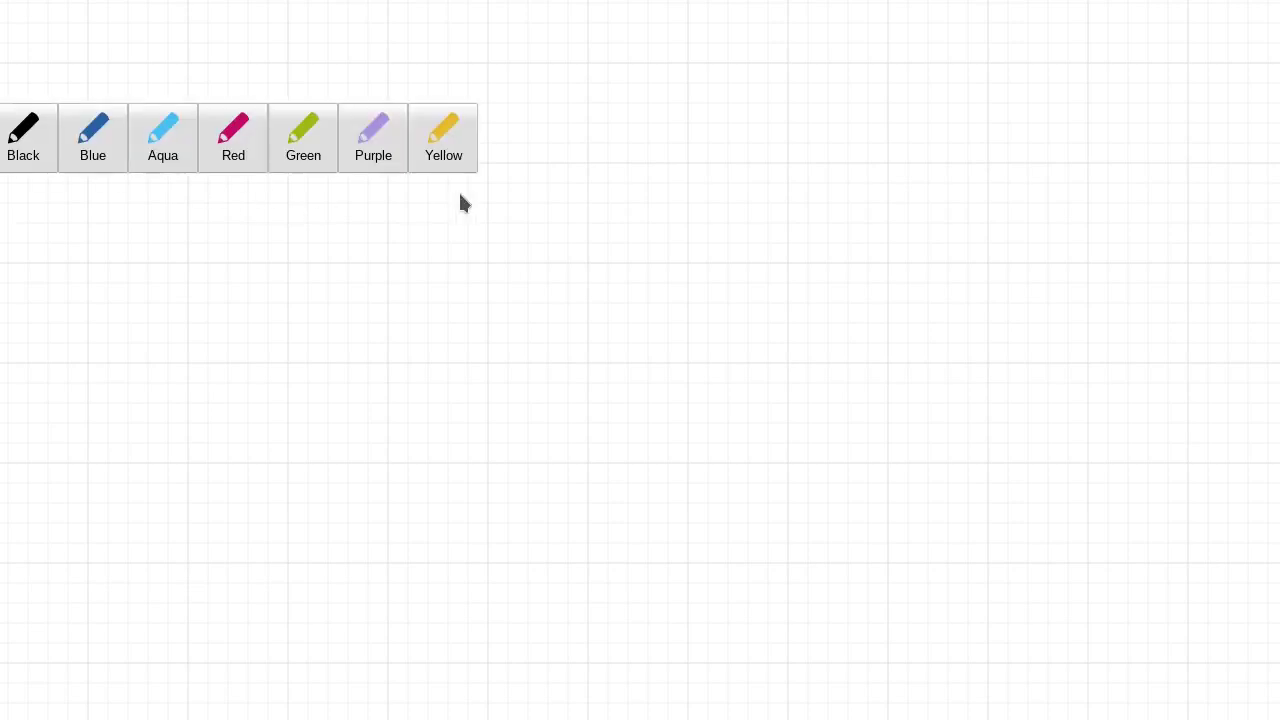
In blue, draw a box labelled Apache
left_click(91, 143)
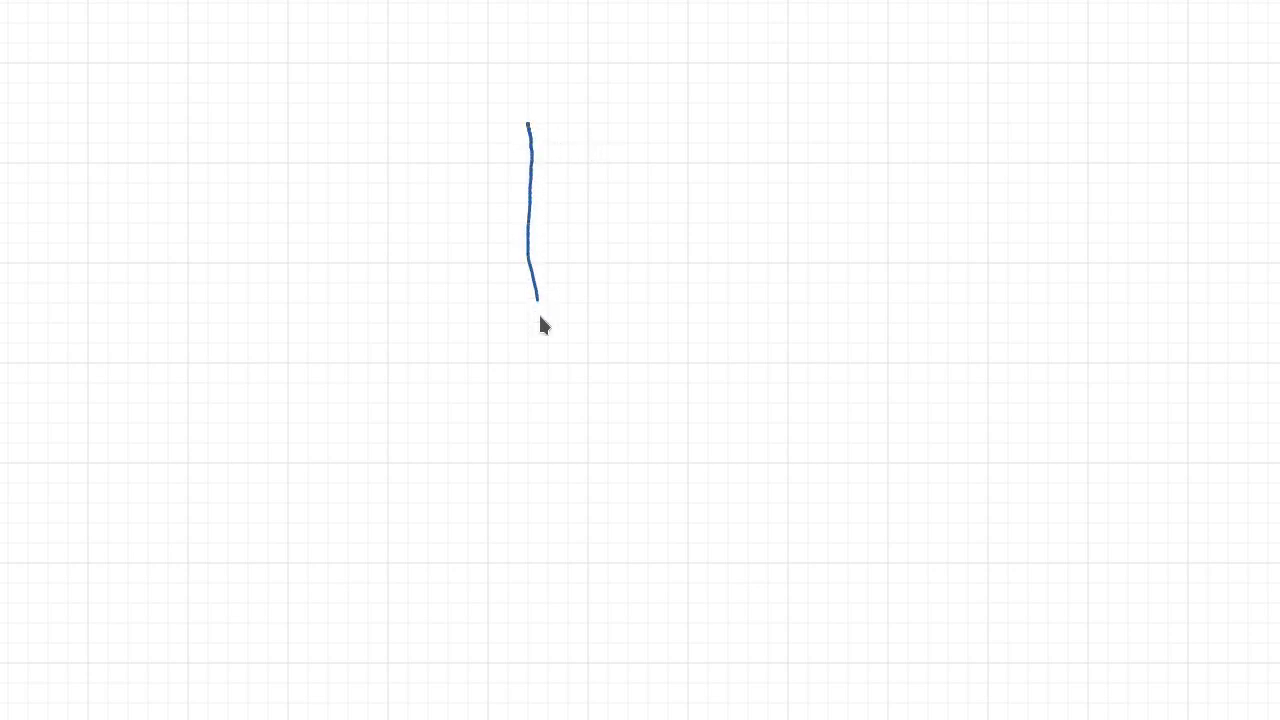
left_click_drag(537, 460, 535, 476)
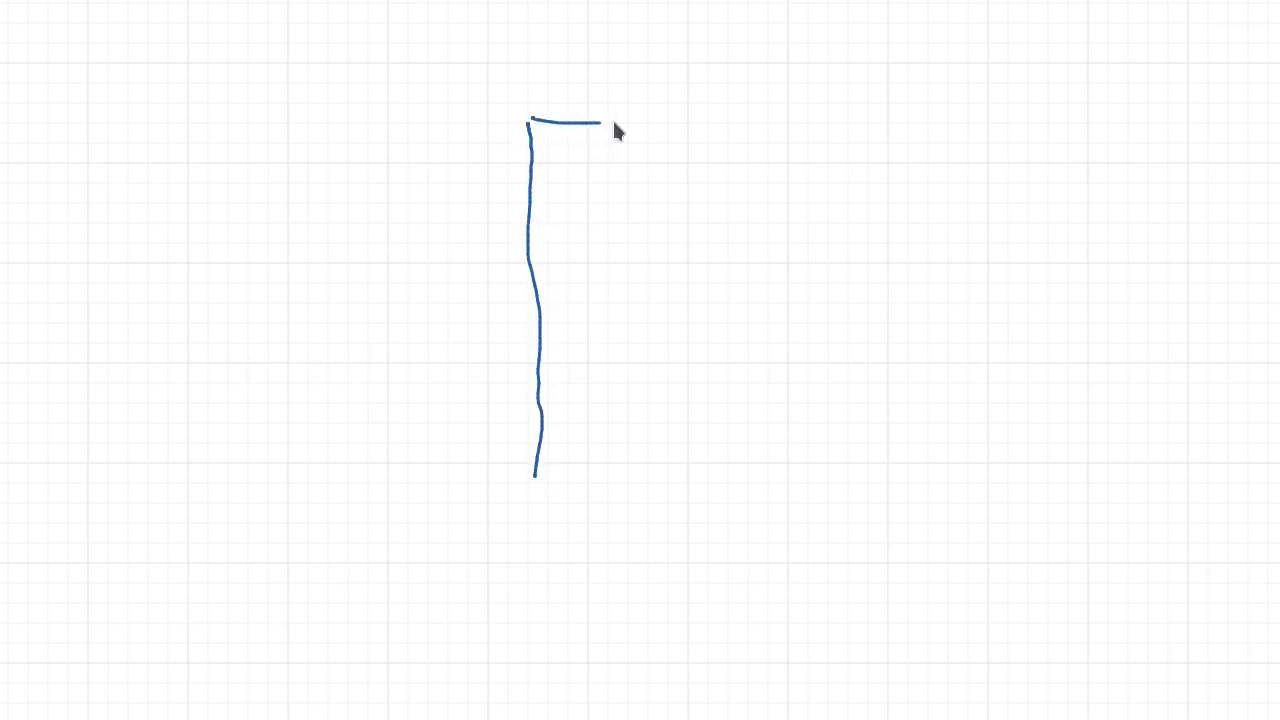
left_click_drag(700, 165, 697, 431)
left_click_drag(641, 490, 527, 492)
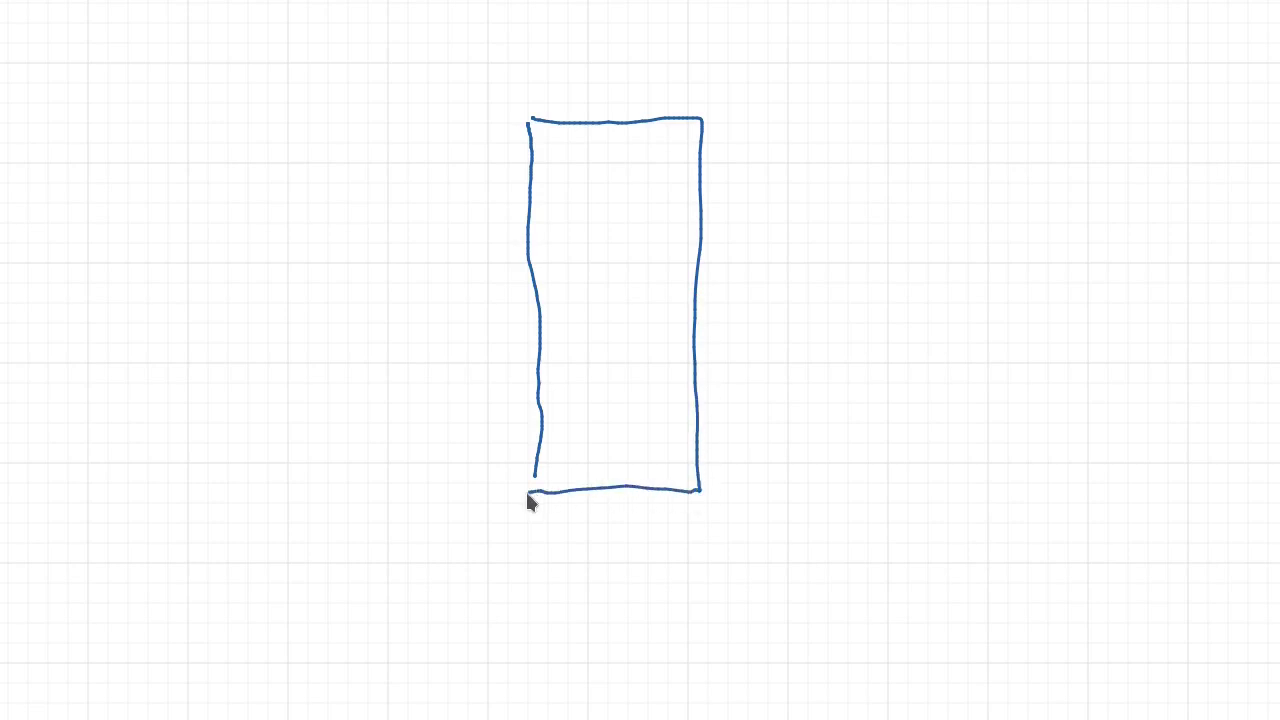
mouse_move(516, 28)
left_mouse_down()
mouse_move(511, 86)
mouse_move(533, 66)
mouse_move(578, 62)
mouse_move(620, 69)
mouse_move(631, 86)
left_mouse_up()
mouse_move(626, 16)
left_mouse_down()
mouse_move(637, 60)
mouse_move(704, 92)
left_mouse_up()
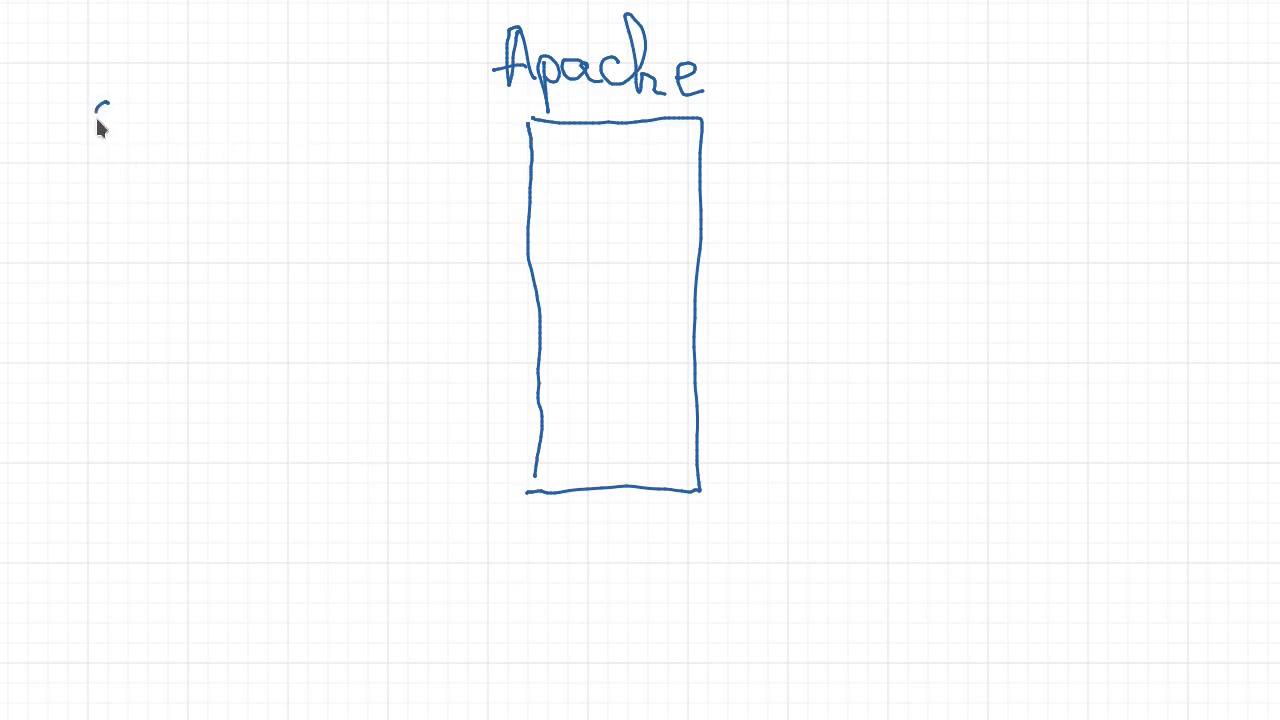
Add a stick figure with an arrow through the Apache box to the word django
left_click_drag(119, 196, 92, 232)
left_click_drag(148, 230, 120, 198)
left_click_drag(186, 141, 338, 145)
left_click_drag(493, 212, 537, 214)
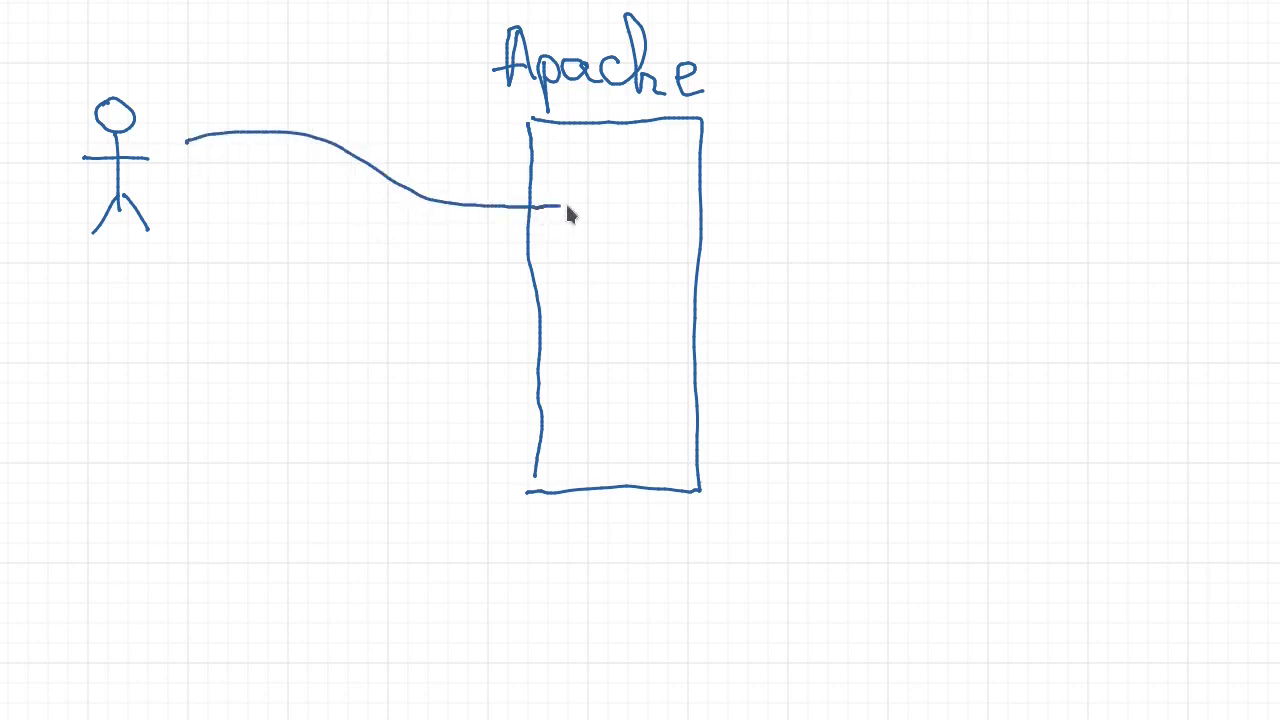
left_click_drag(664, 204, 720, 203)
mouse_move(884, 67)
left_mouse_down()
mouse_move(900, 73)
mouse_move(887, 81)
left_mouse_up()
mouse_move(947, 50)
left_mouse_down()
mouse_move(934, 58)
mouse_move(950, 54)
left_mouse_up()
mouse_move(949, 10)
left_mouse_down()
mouse_move(950, 60)
mouse_move(968, 48)
mouse_move(970, 95)
mouse_move(954, 78)
mouse_move(980, 50)
mouse_move(1000, 60)
mouse_move(1023, 43)
mouse_move(1063, 106)
mouse_move(1082, 40)
left_mouse_up()
left_click(968, 32)
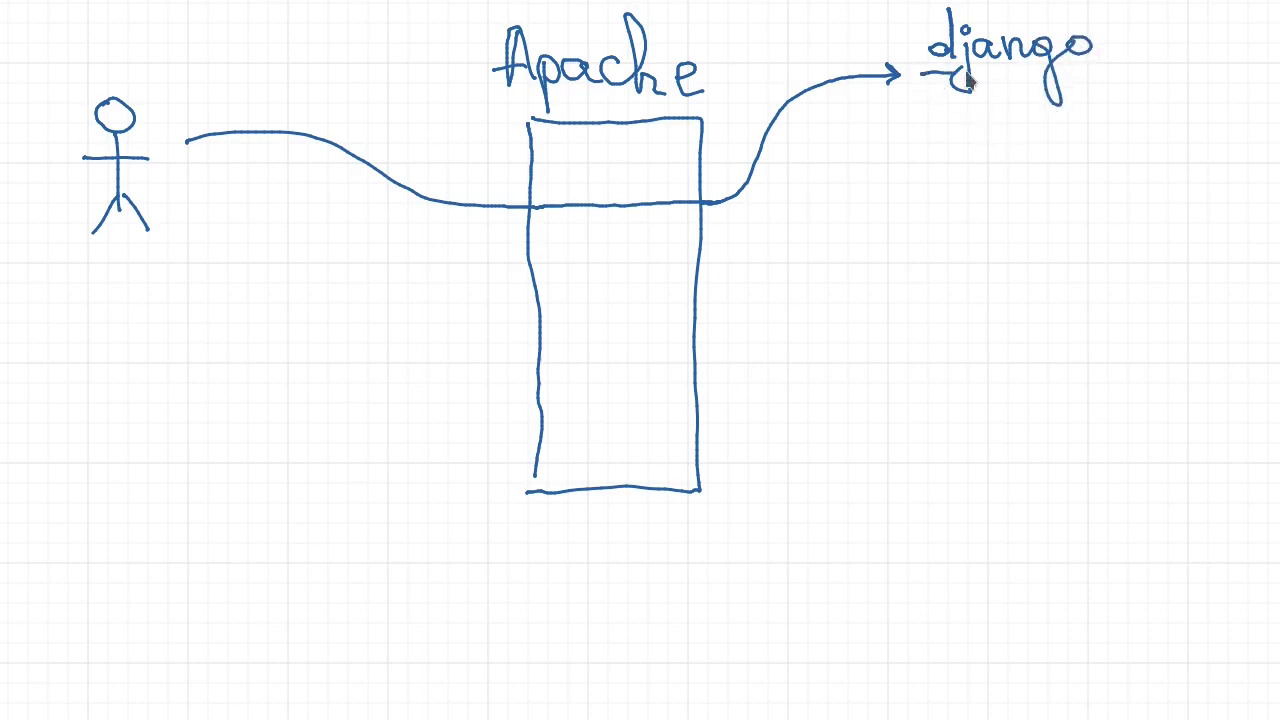
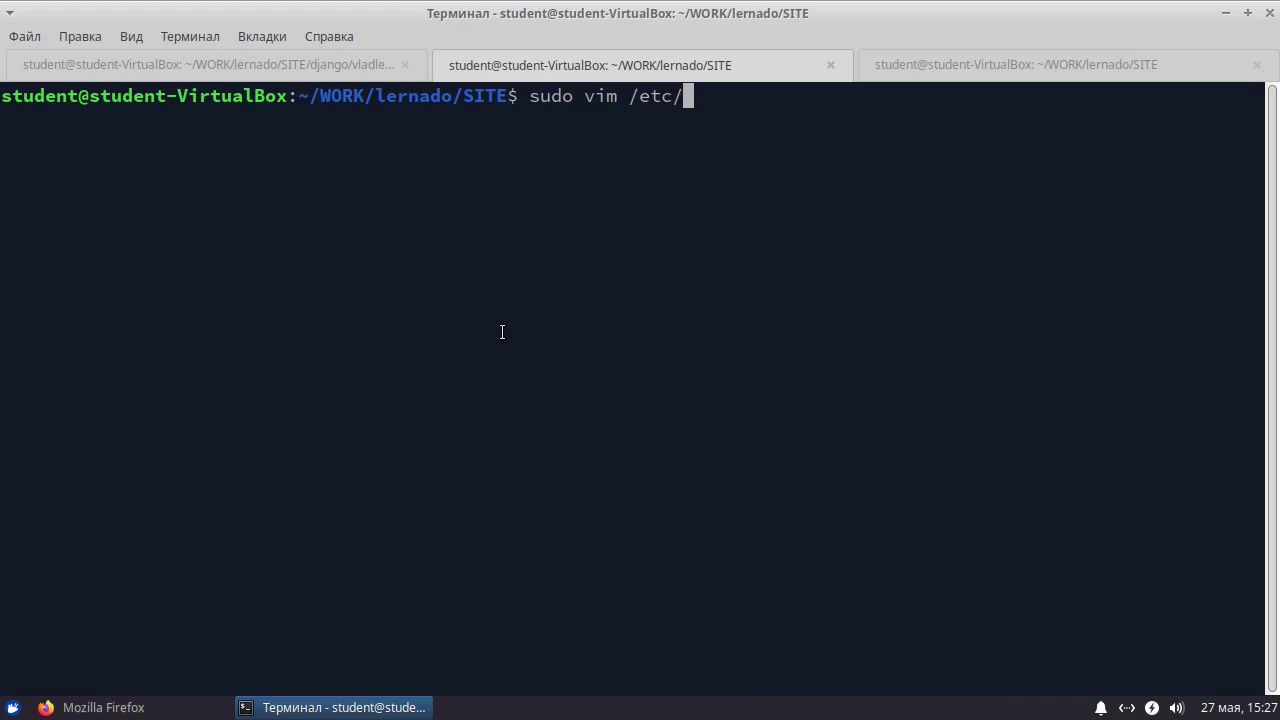
Enter sudo vim /etc/apache2/sites-available/001-lernado.conf at the prompt, tab-completing the path
type("s")
type("ites")
key("BackSpace")
key("BackSpace")
key("BackSpace")
key("BackSpace")
key("BackSpace")
type("apache2")
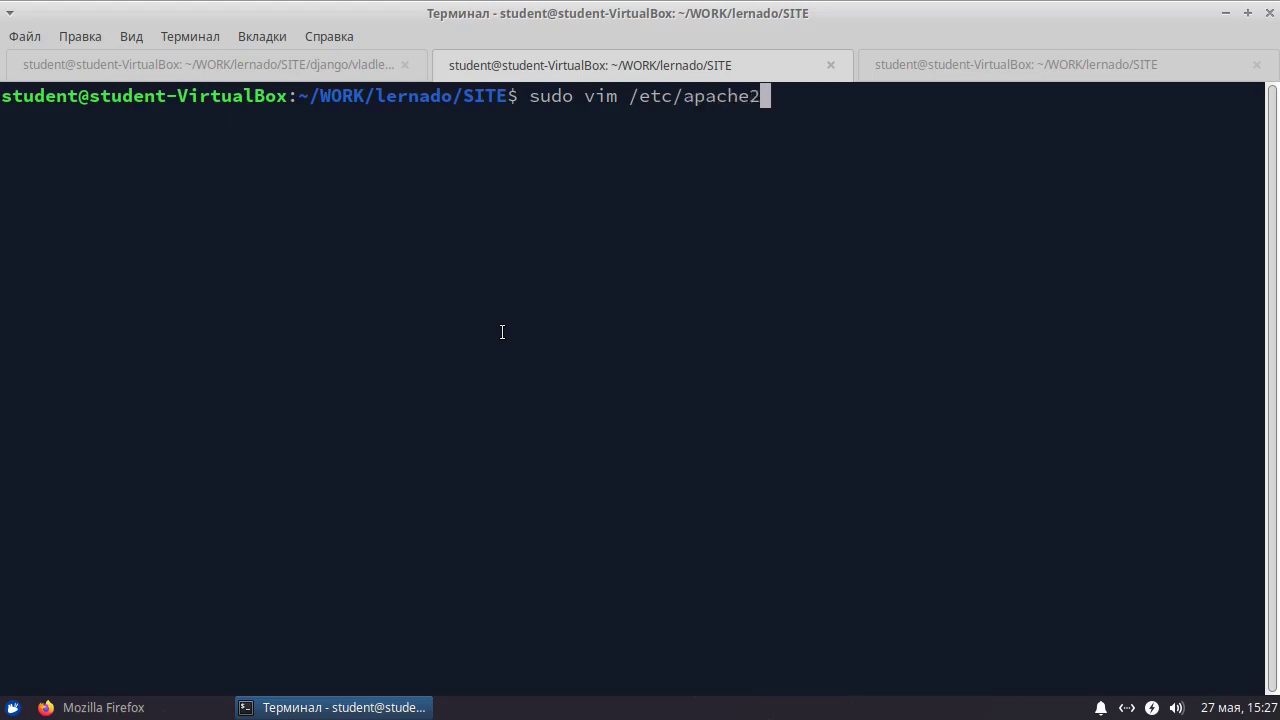
type("/s")
key("Tab")
type("`")
key("BackSpace")
type("a")
key("Tab")
type("001")
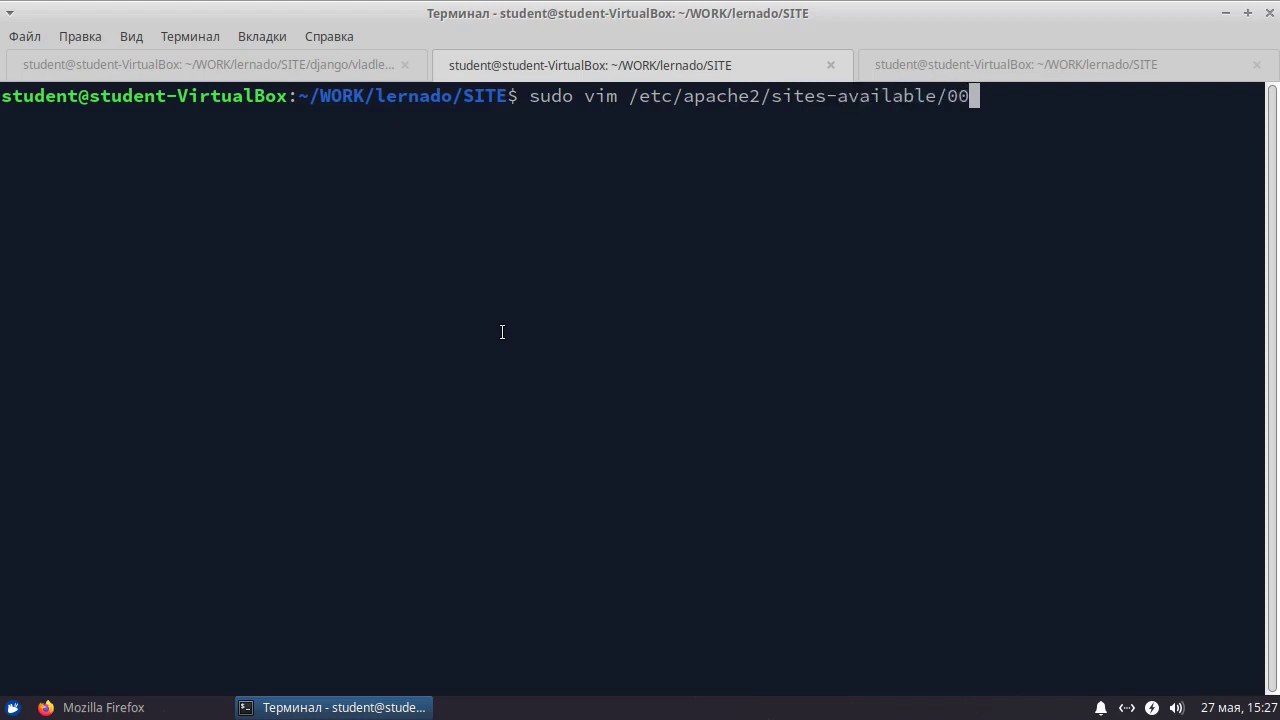
key("Tab")
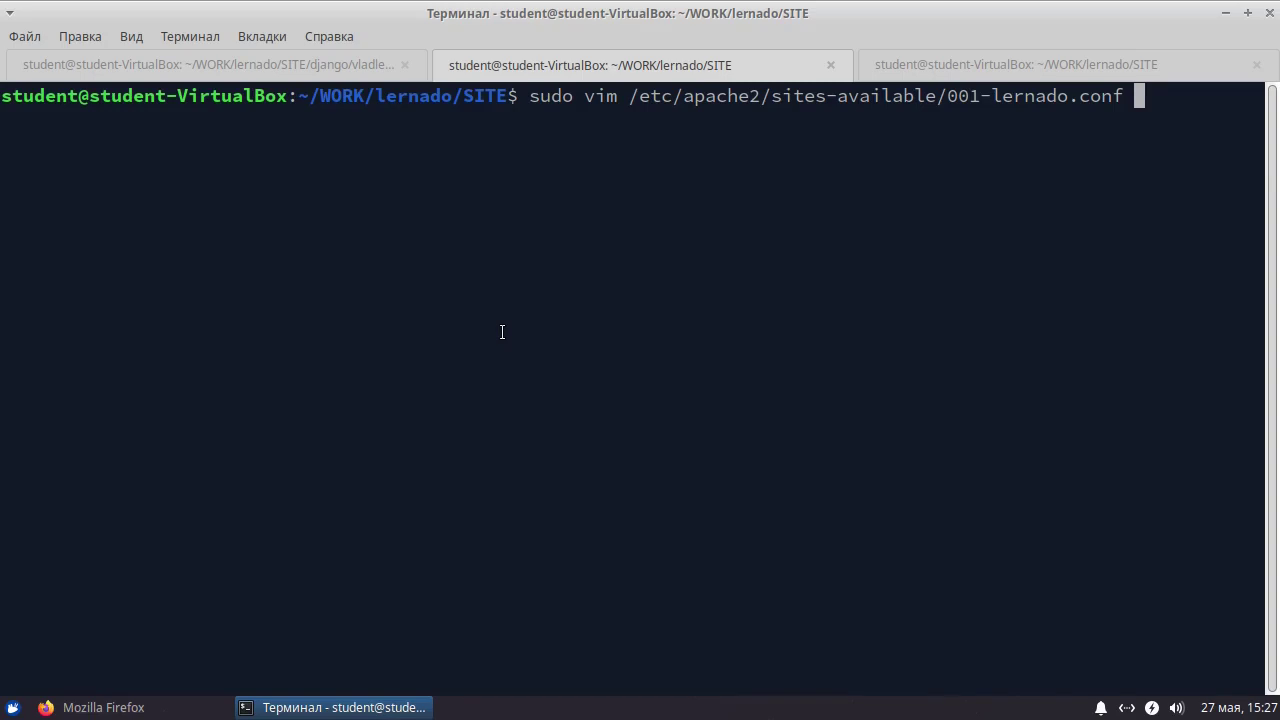
Open 001-lernado.conf in vim and insert an indented blank line after DocumentRoot
key("Return")
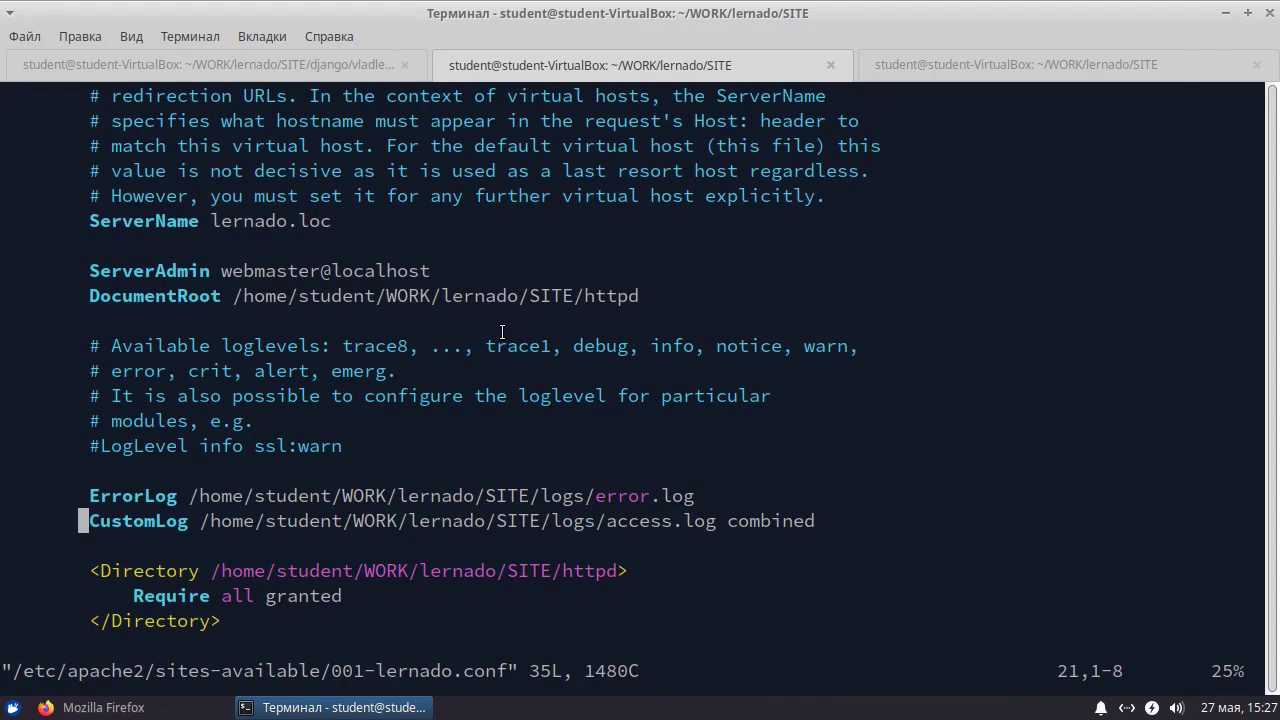
key("Up")
key("Up")
key("Up")
key("Up")
key("Up")
key("Up")
key("Up")
key("Up")
key("Down")
key("Down")
key("i")
key("Up")
key("Up")
key("Return")
key("Return")
key("Up")
key("Tab")
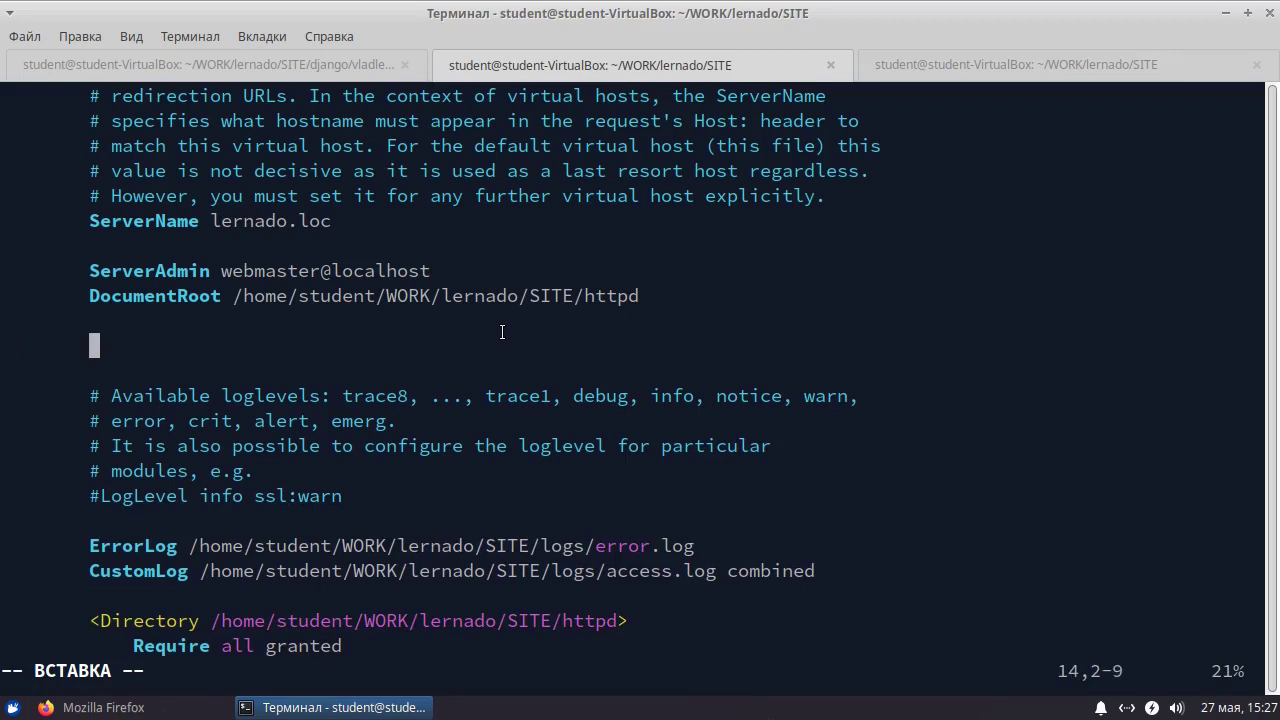
Type the line Alias /media/ /home/student/WORK/lernado/SITE/httpd/media/
type("Alias ")
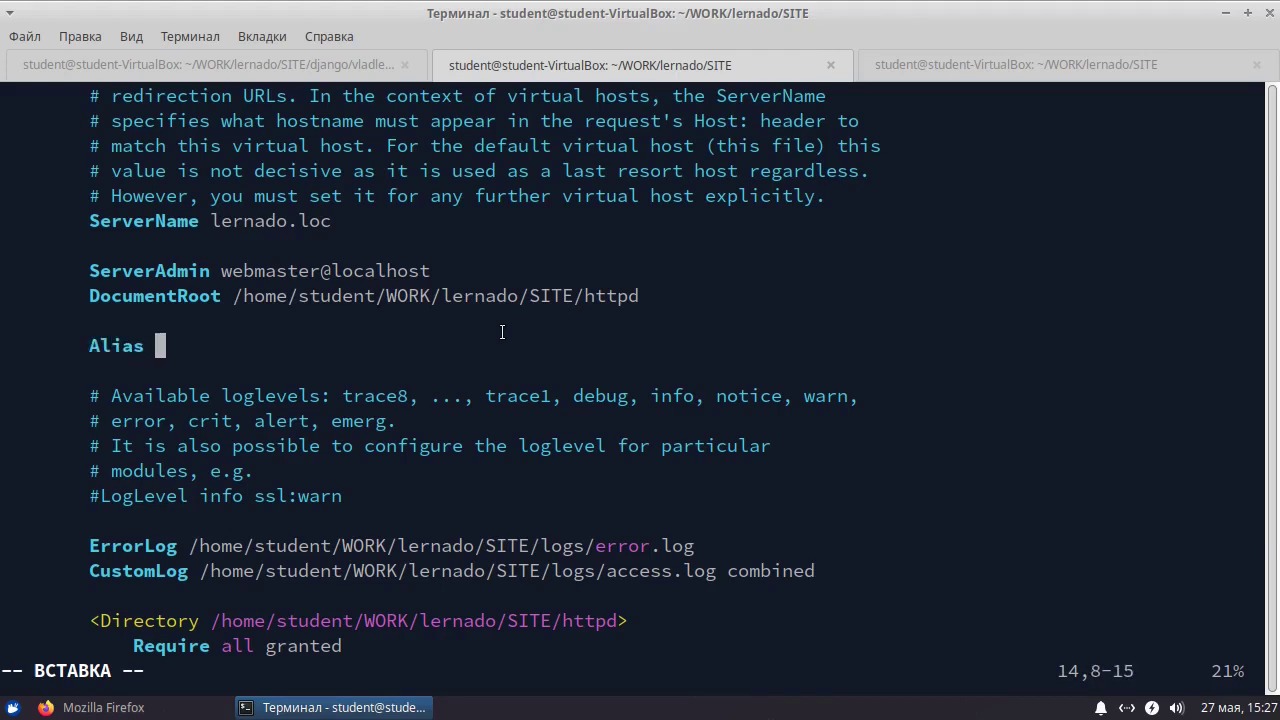
type("/medi")
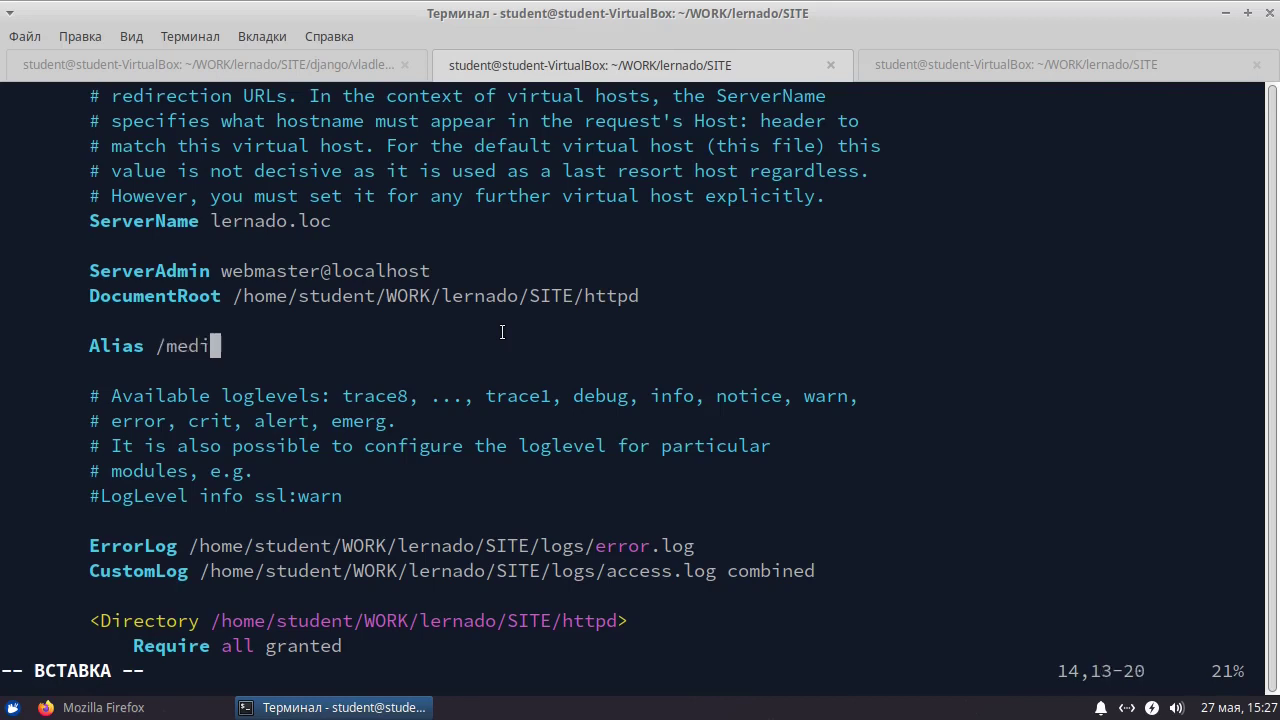
type("a/  /")
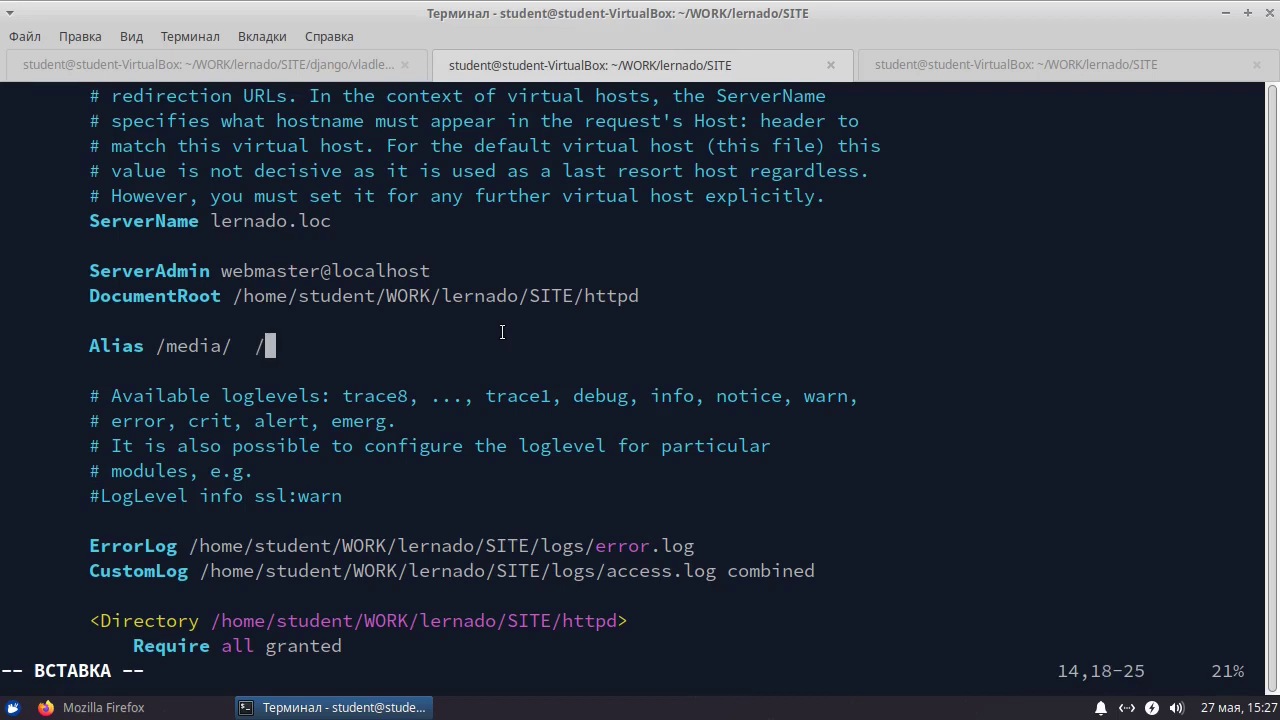
type("home/stude")
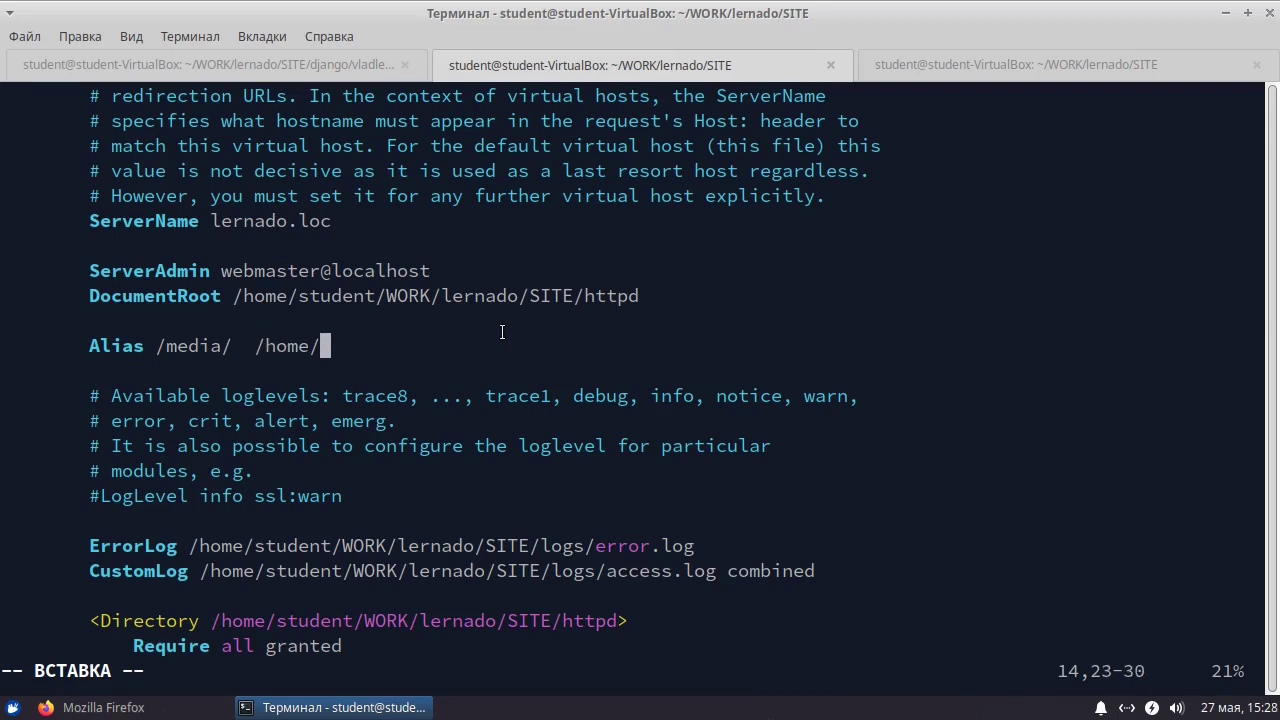
type("nt/")
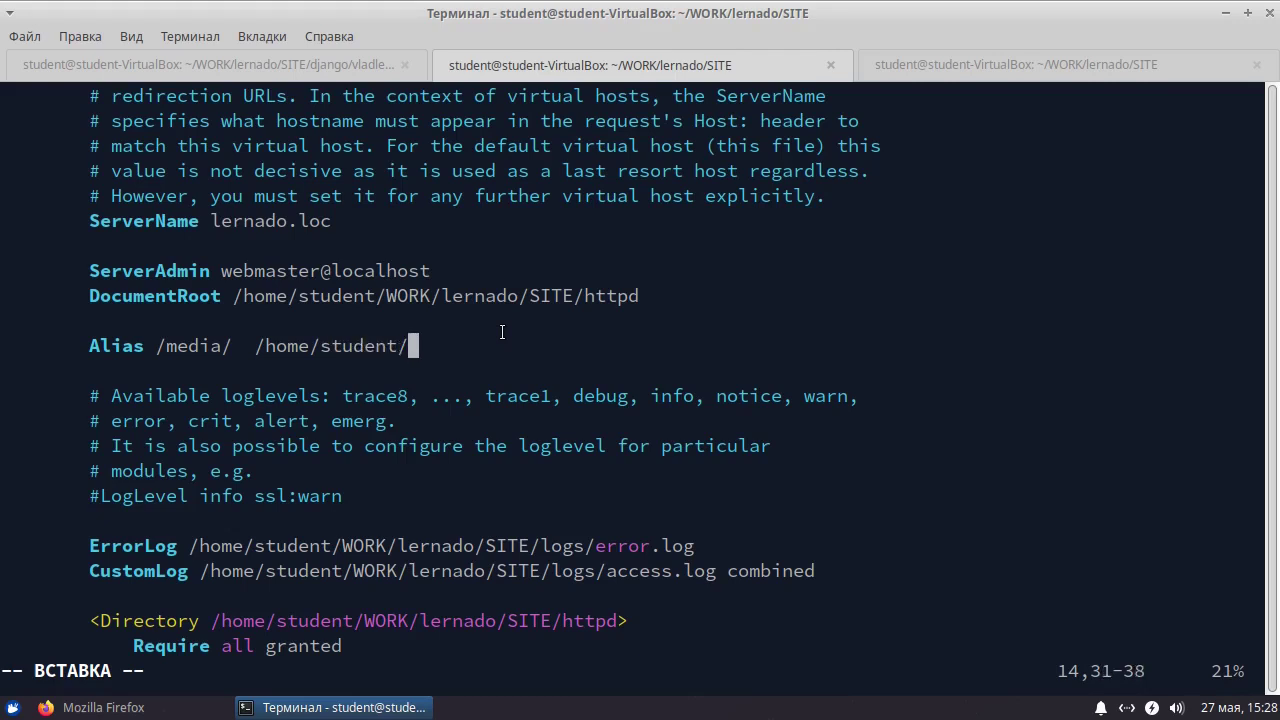
type("WORK")
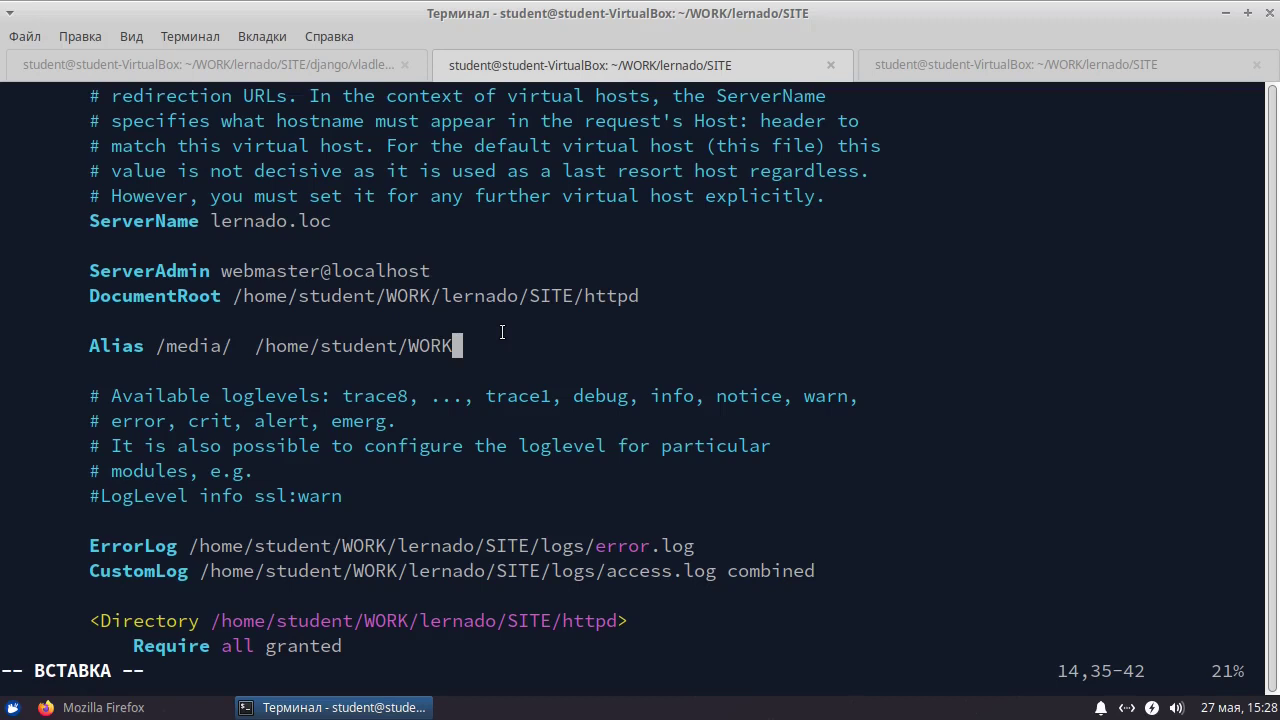
type("/le")
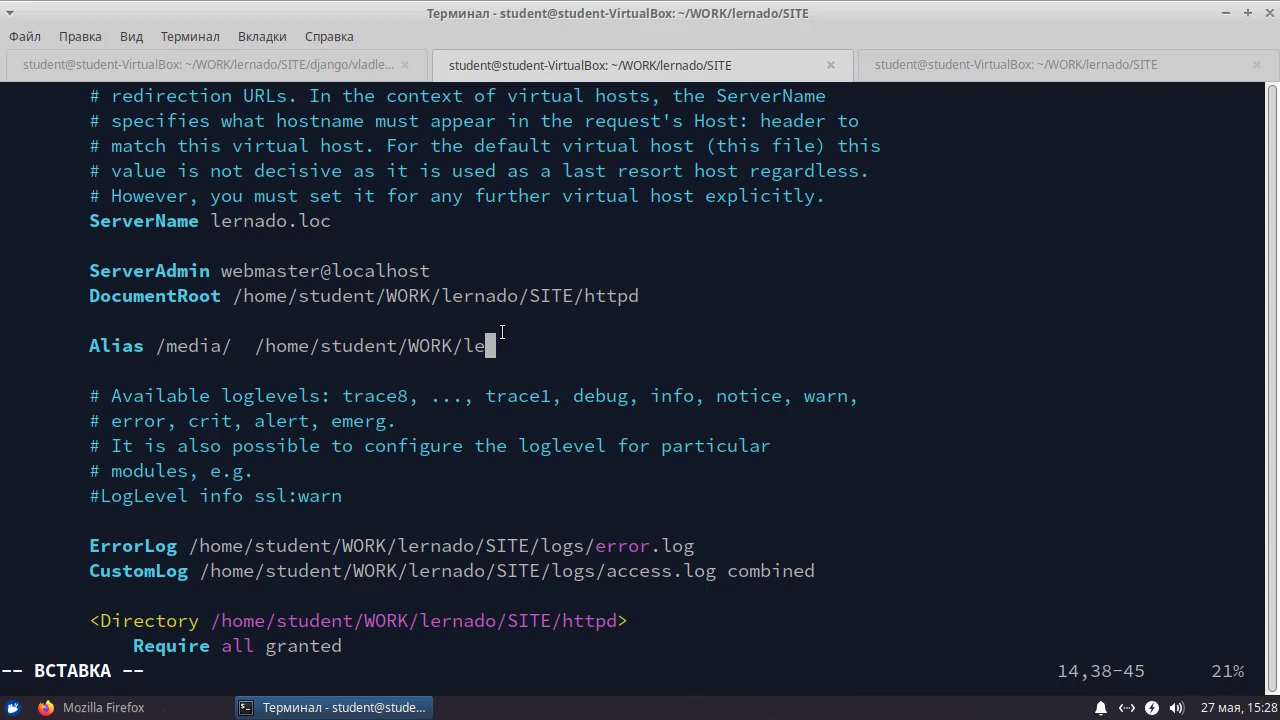
type("rnado")
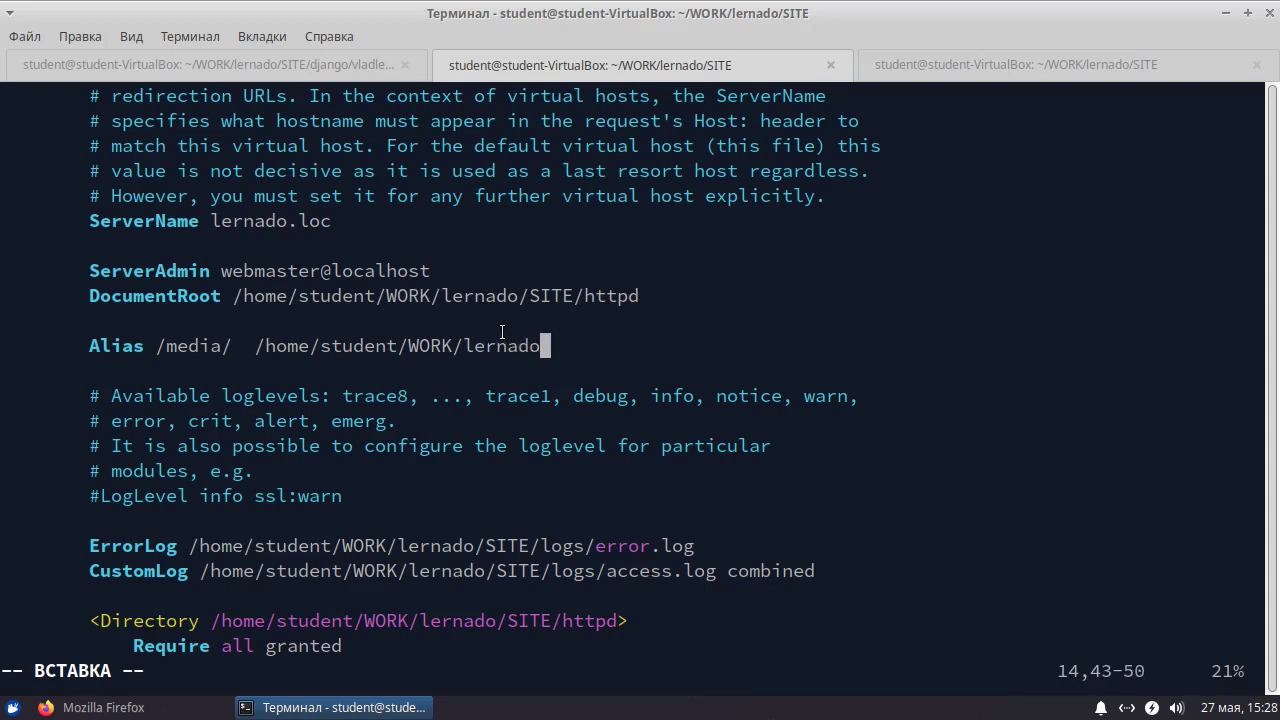
type("/")
type("SIT")
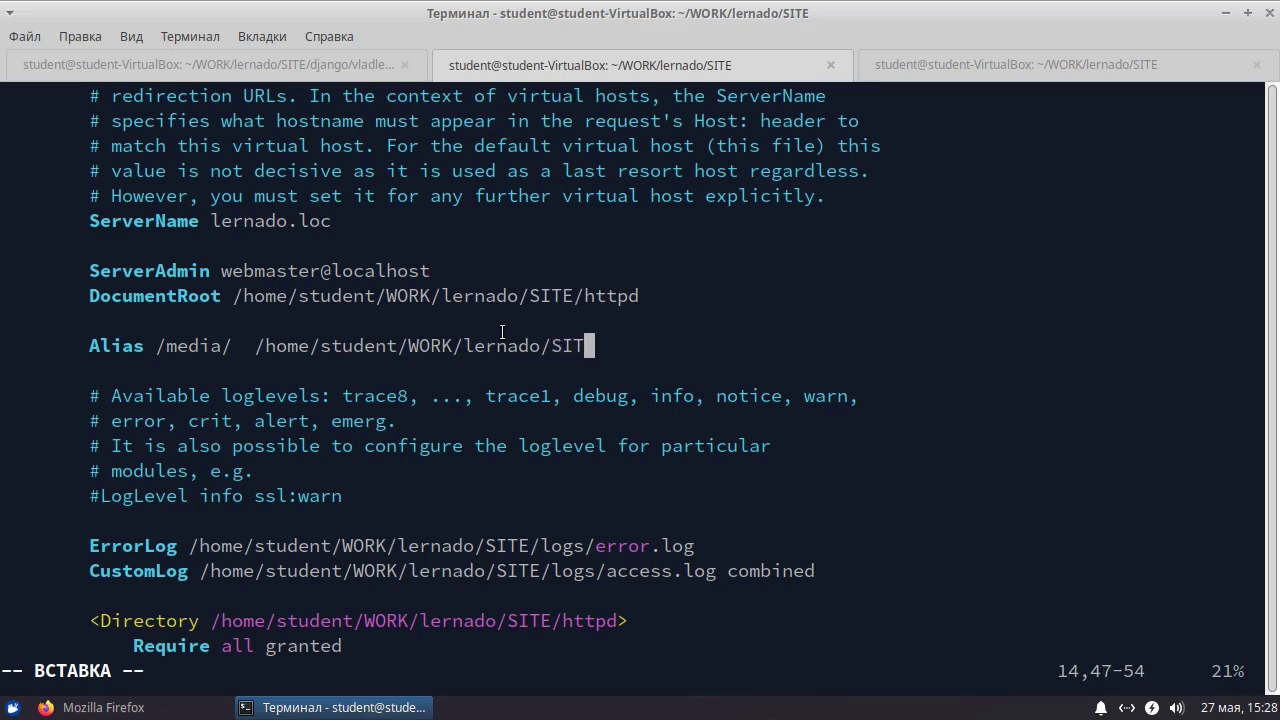
type("E/httpd/media/")
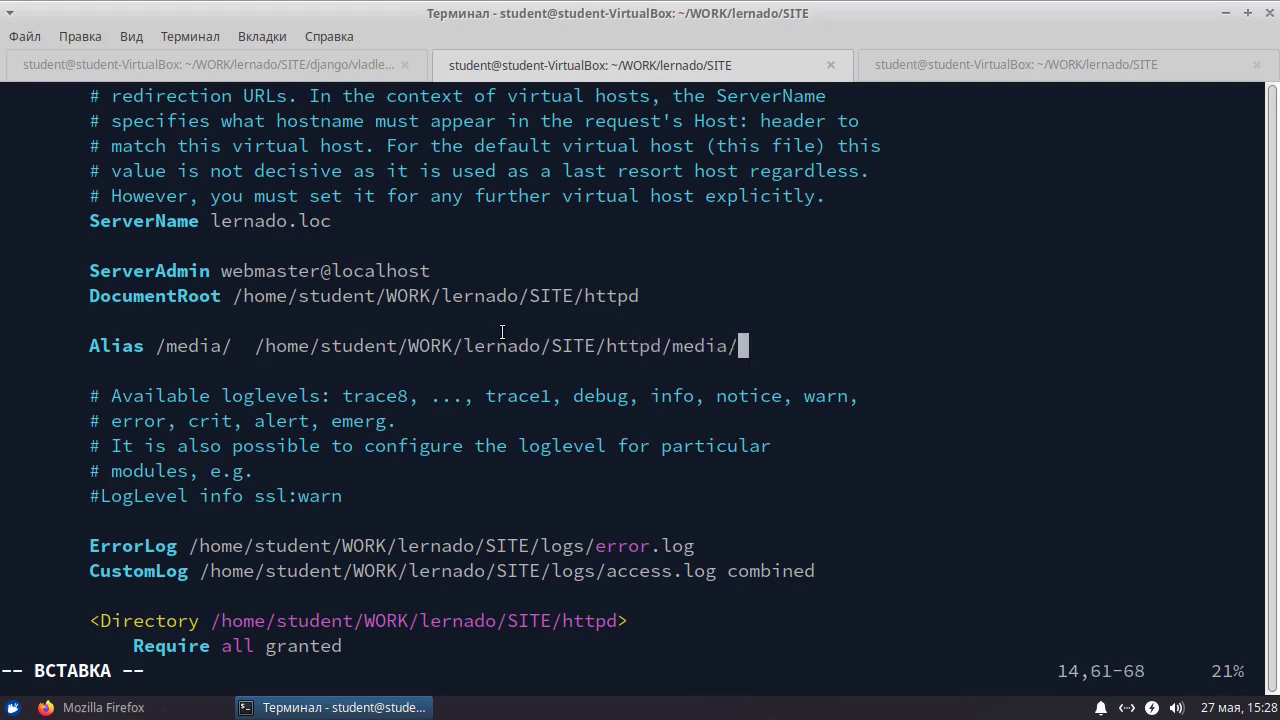
key("Return")
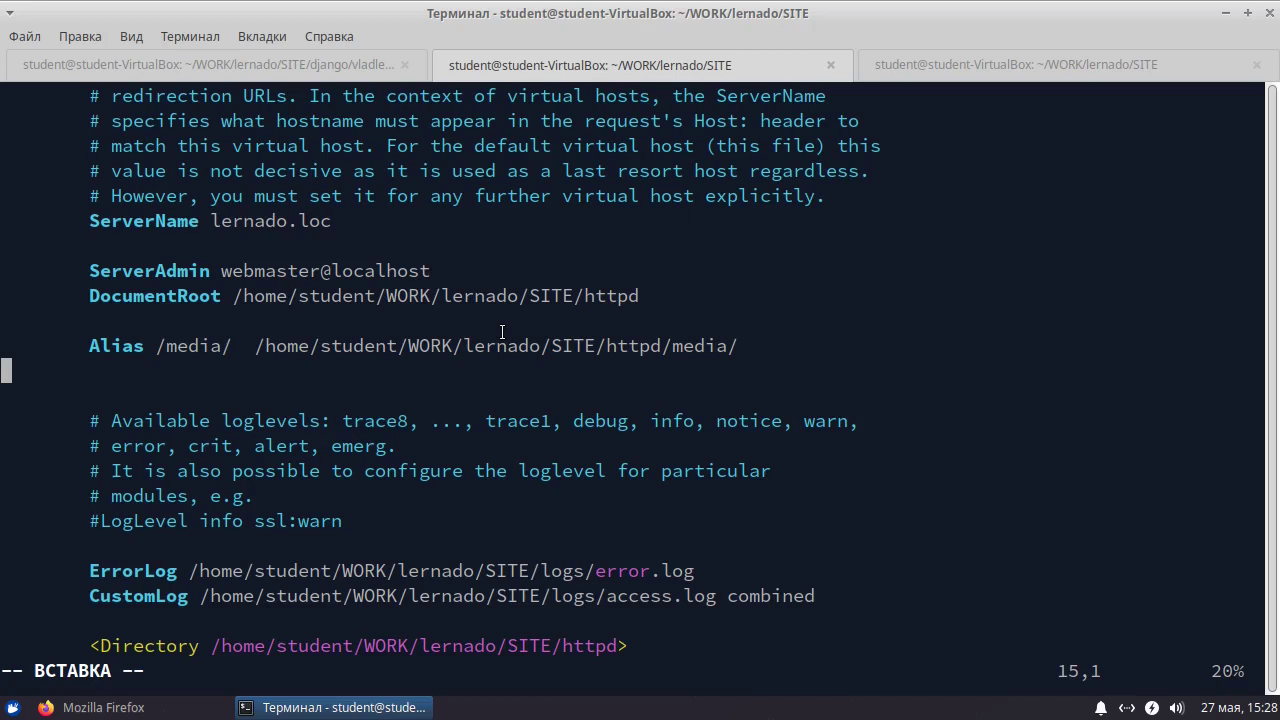
Add Alias /static/ /home/student/WORK/lernado/SITE/httpd/static/, padding both alias paths to align
key("Tab")
type("Alias /")
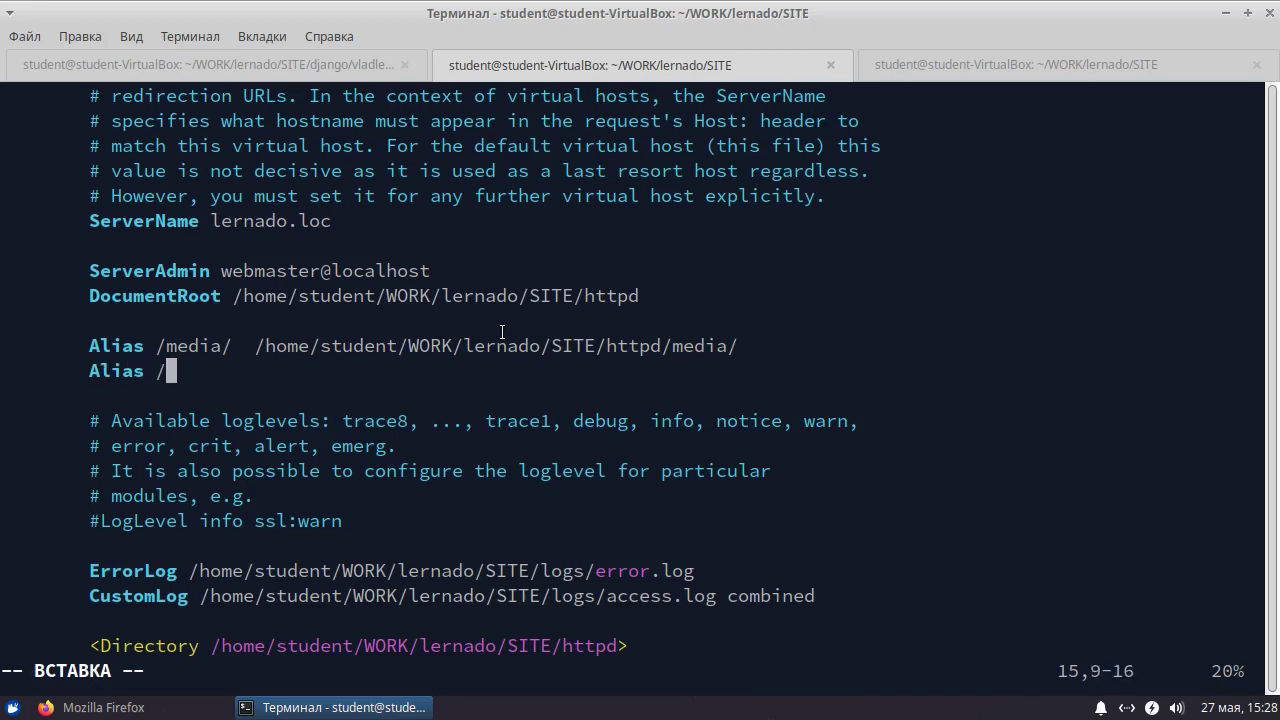
type("static")
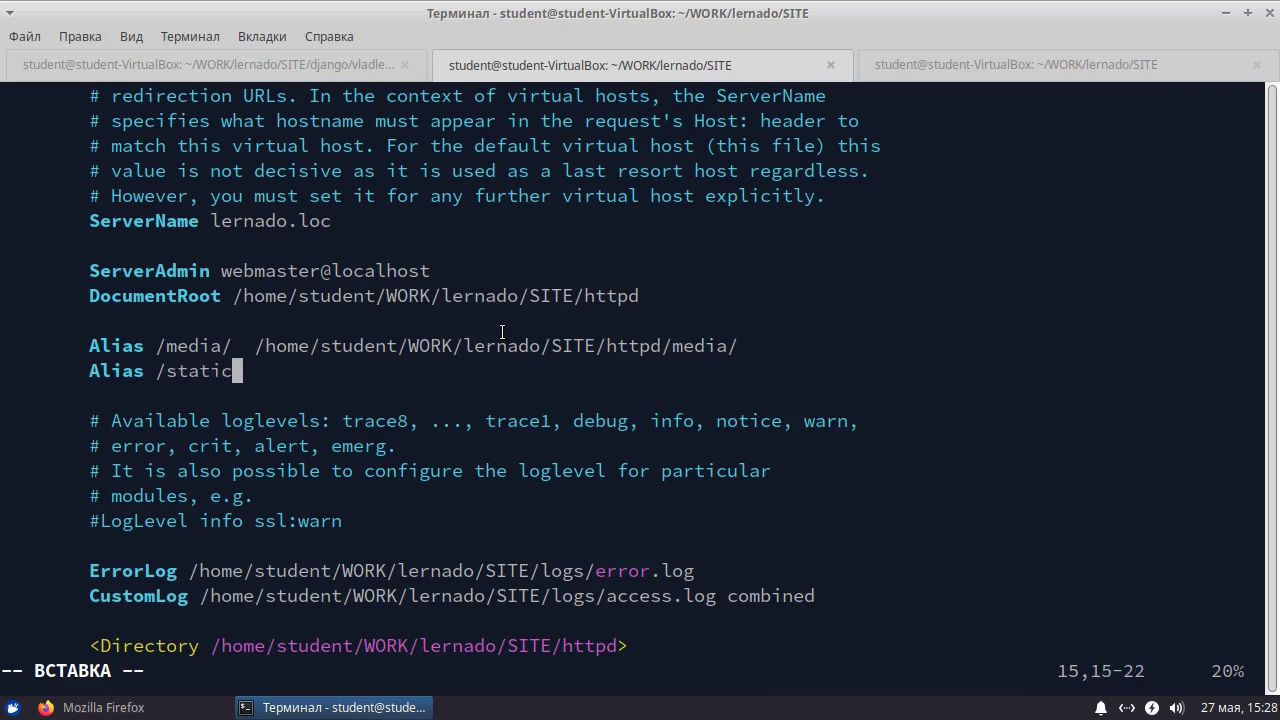
type("/ /home")
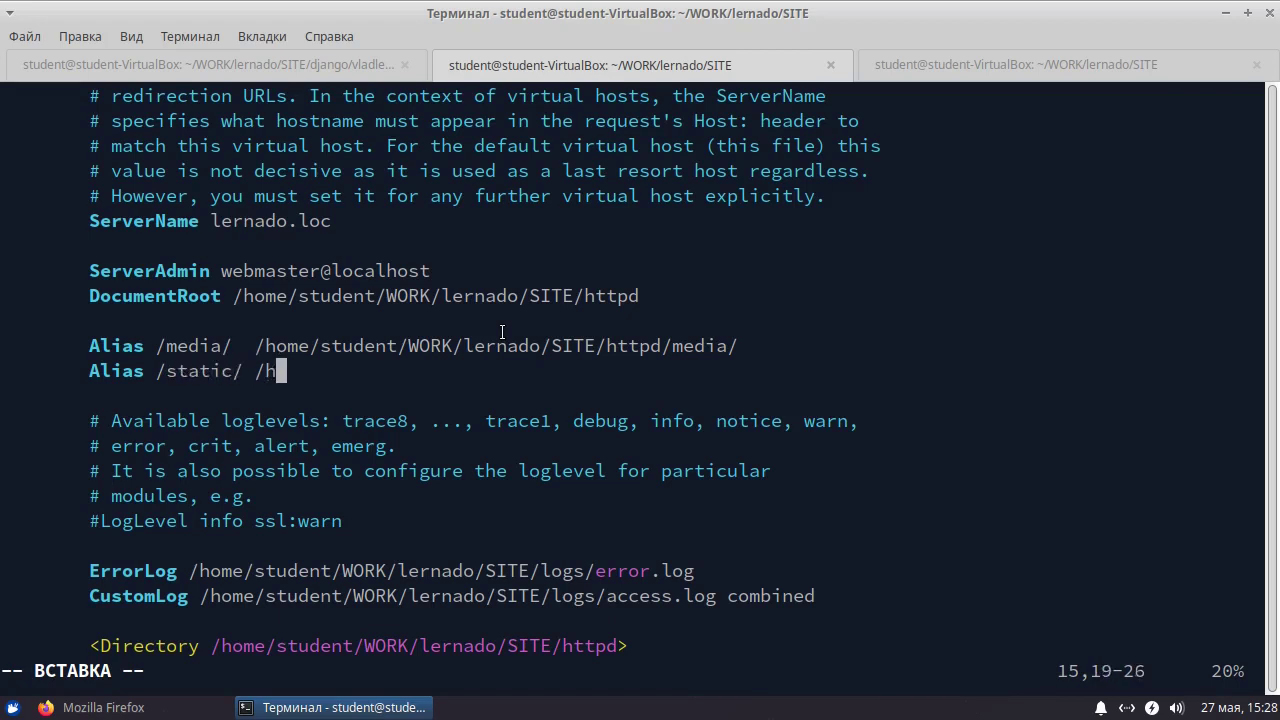
key("Up")
key("Left")
key("Left")
key("Left")
key("Left")
key("Left")
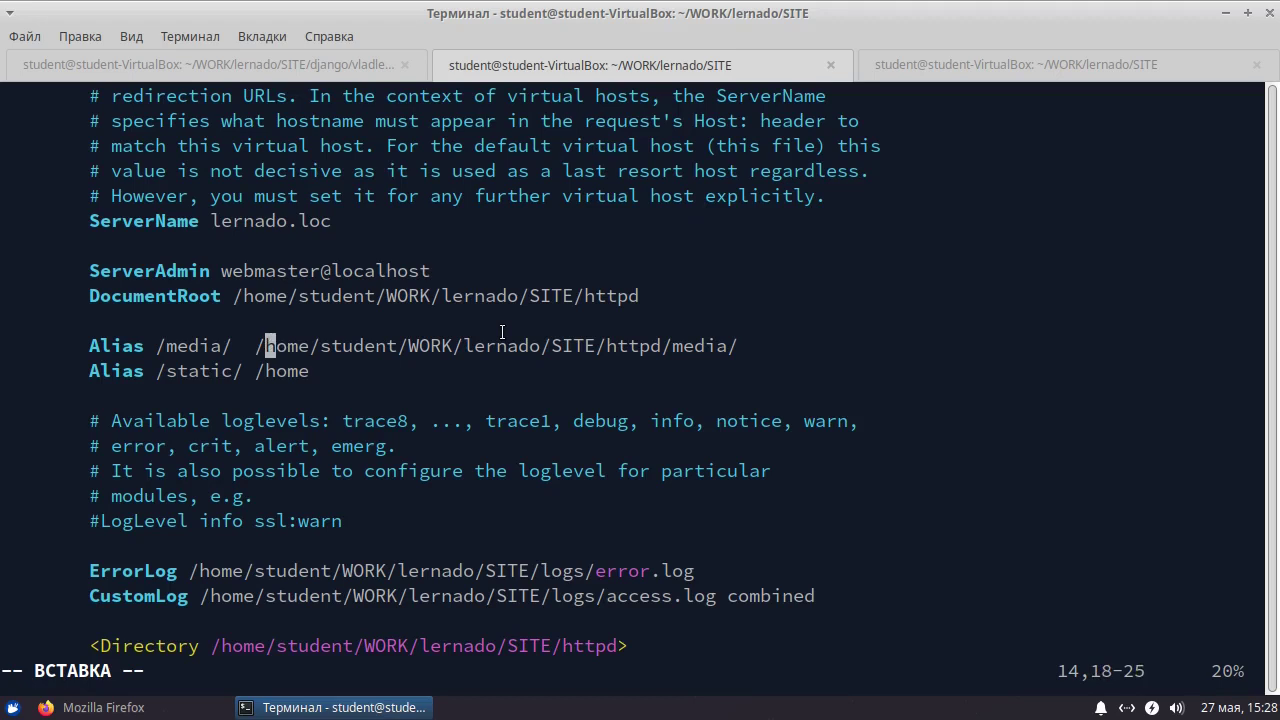
key("Down")
key("Left")
key("Left")
key("Left")
key("Right")
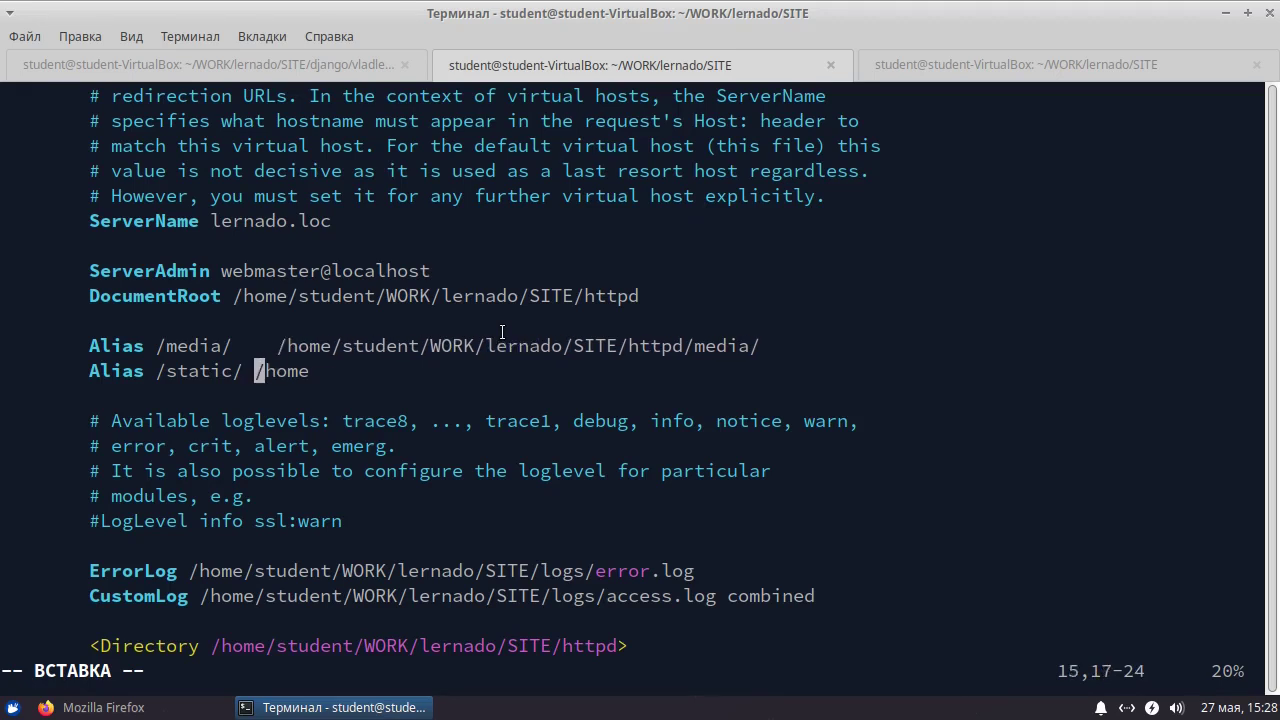
key("End")
type("/student/")
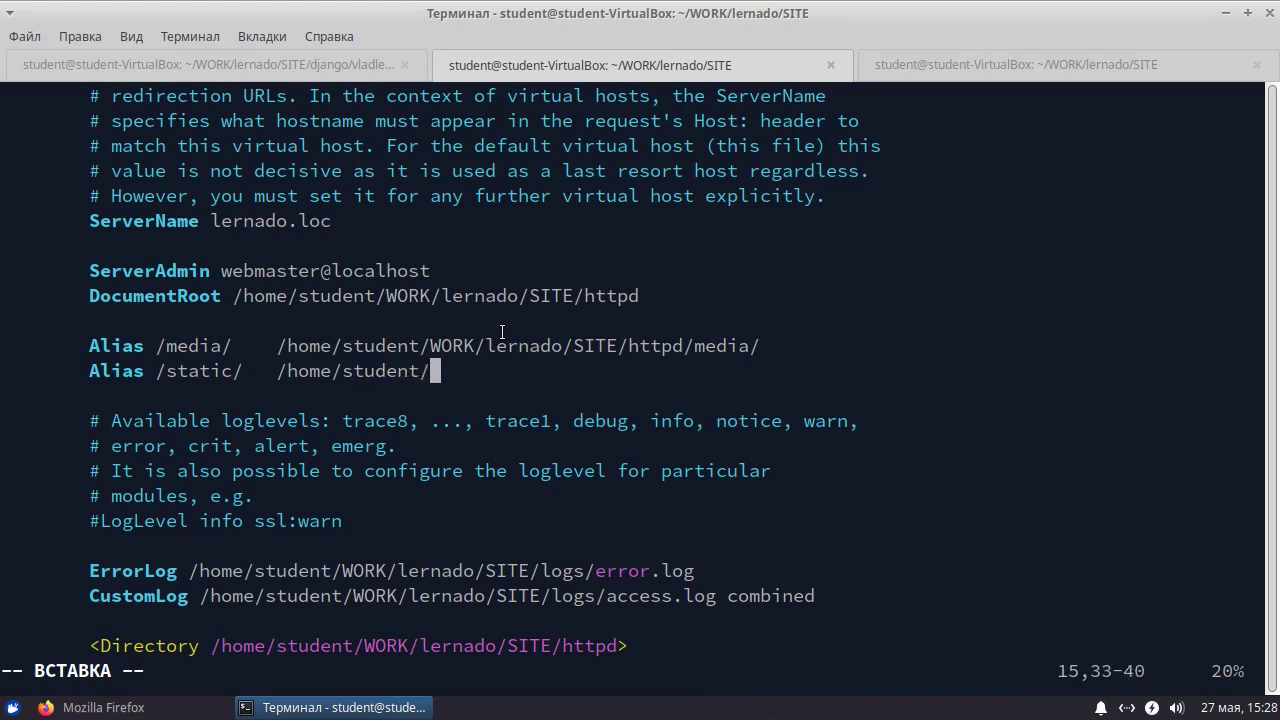
type("WORK")
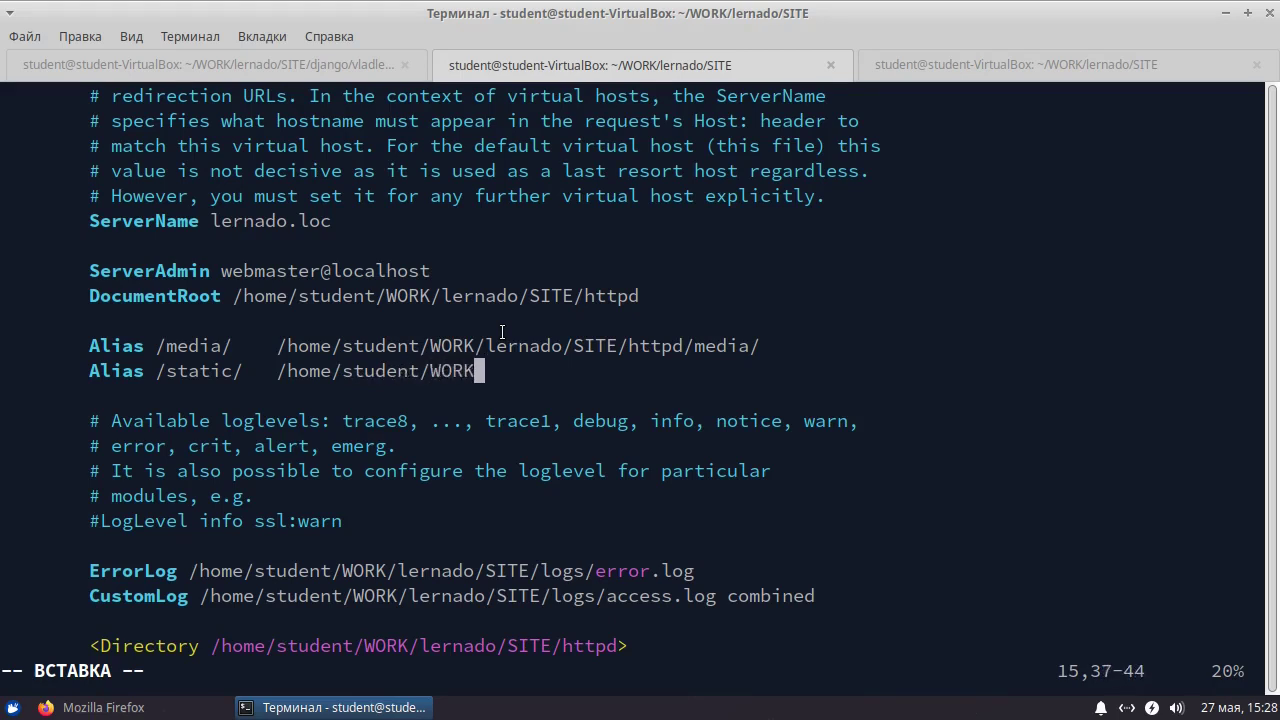
type("/")
type("lerna")
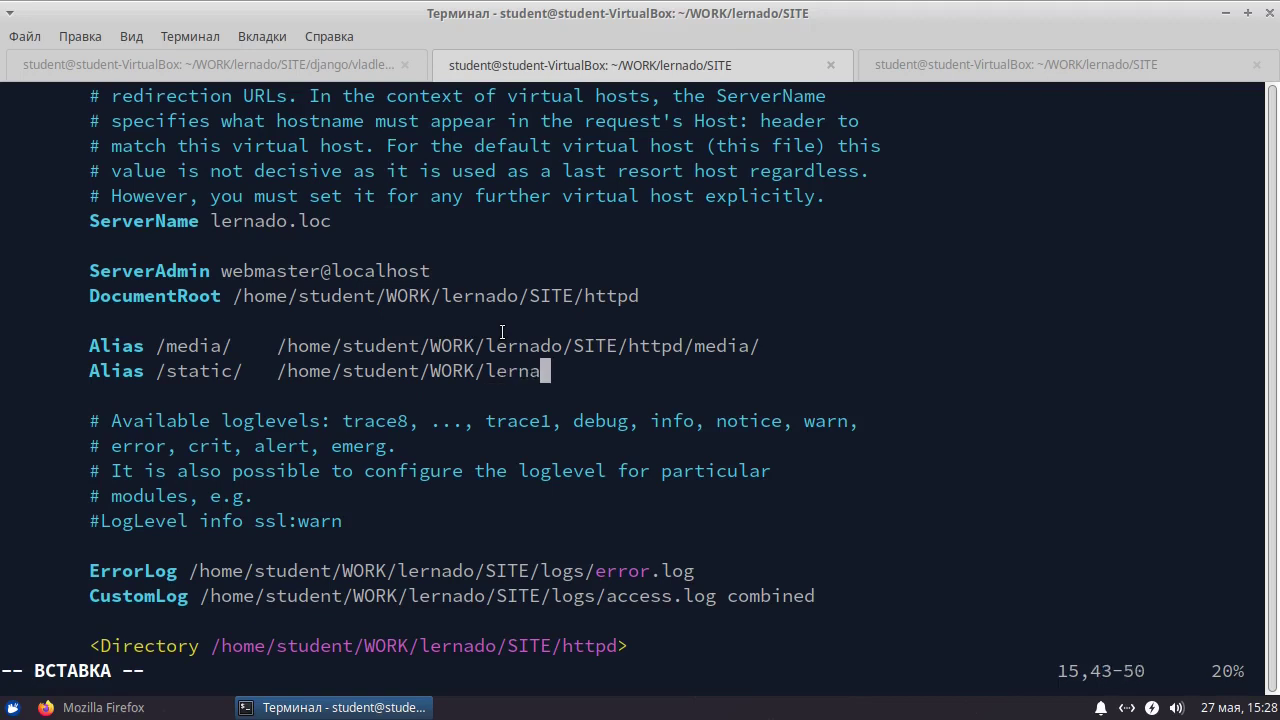
type("do/S")
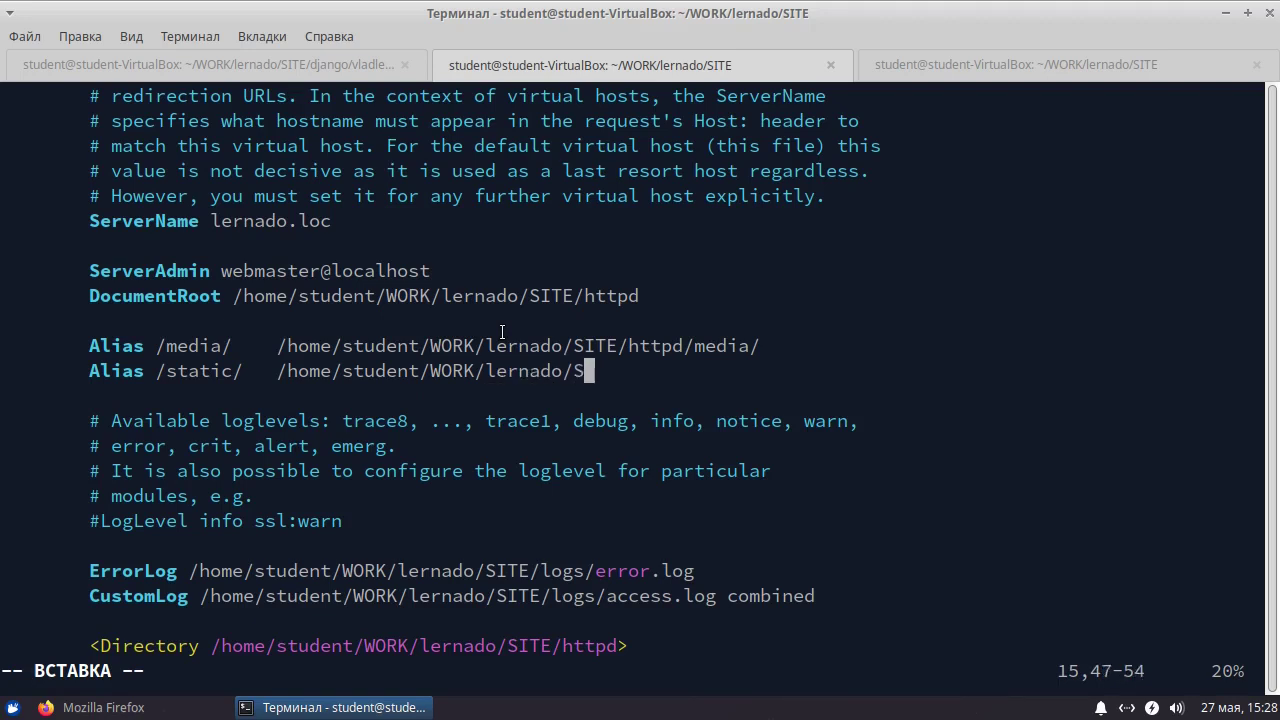
type("ITE/")
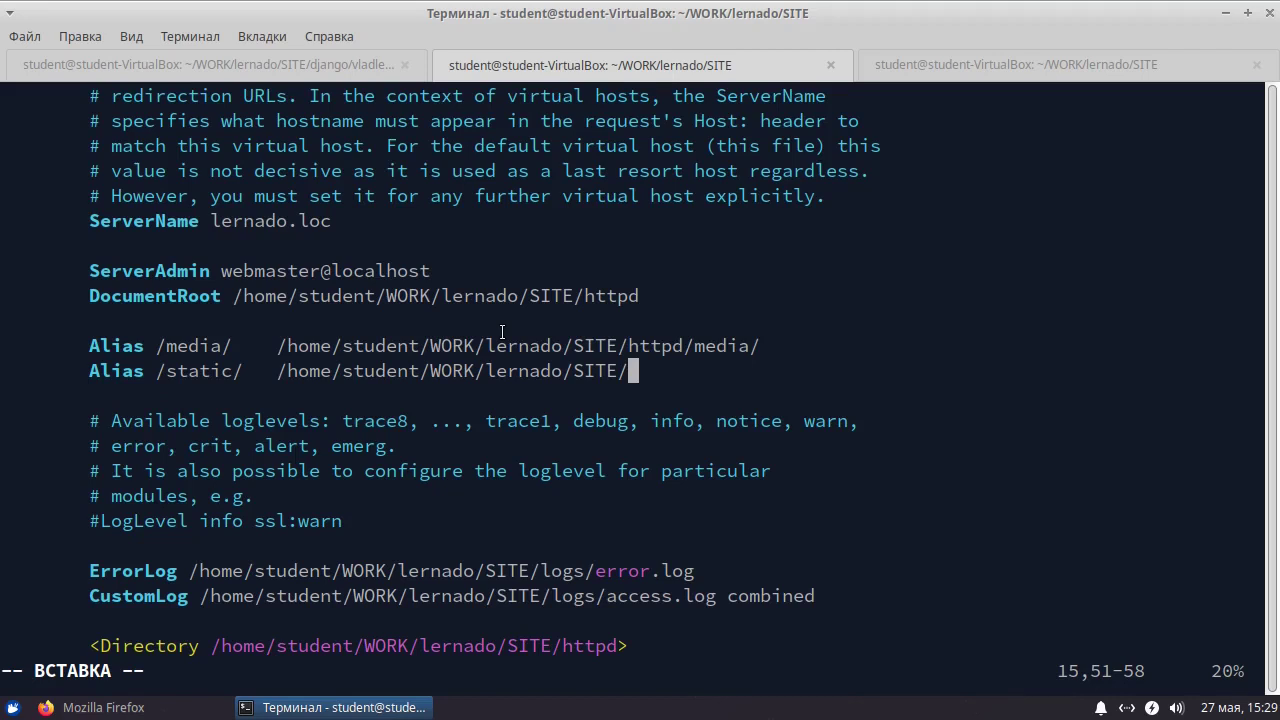
type("httpd")
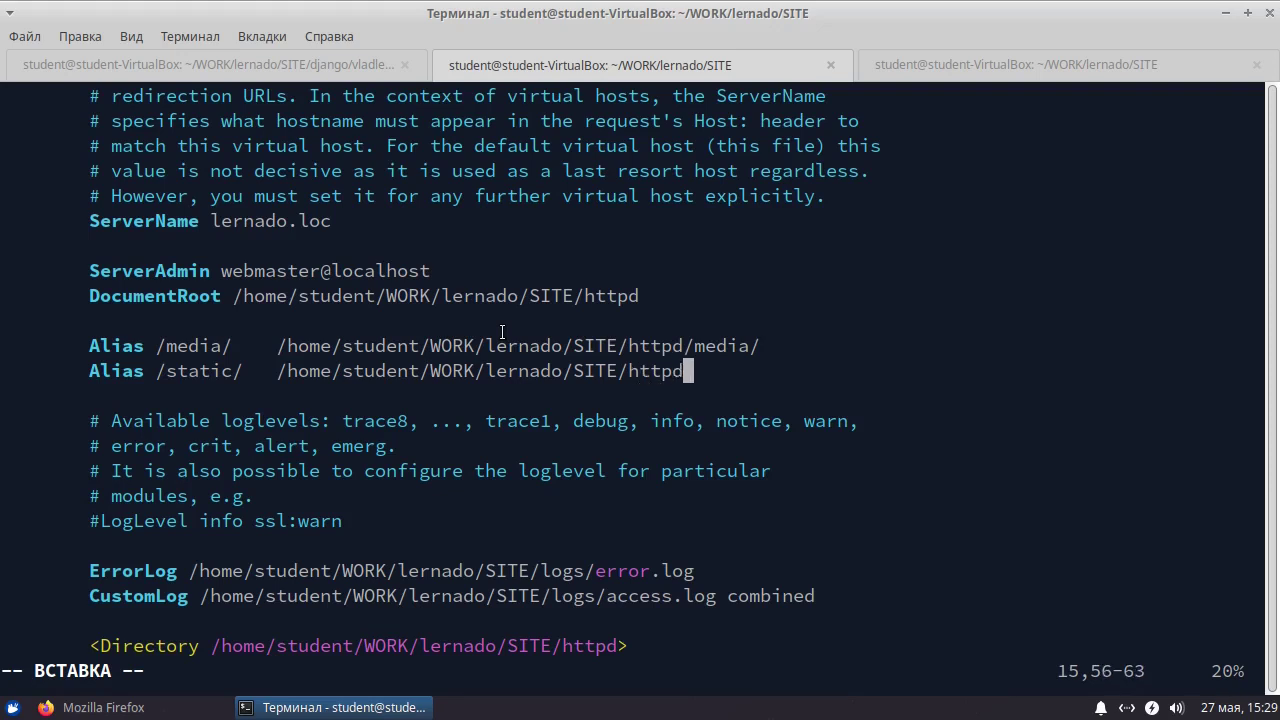
type("/static/")
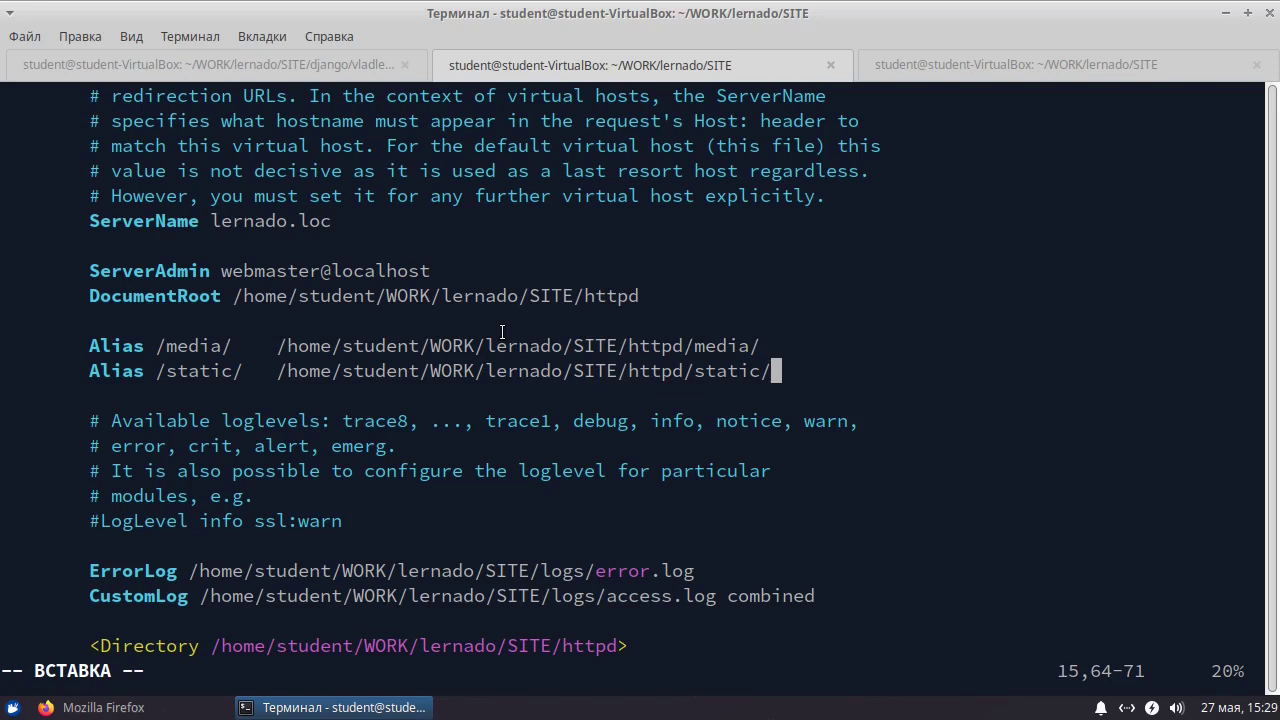
Append /media to the Directory path so it targets httpd/media, then add an indented empty line below
key("Home")
key("Down")
key("Down")
key("Down")
key("Down")
key("Down")
key("Down")
key("Down")
key("Down")
key("Down")
key("Down")
key("Down")
key("Down")
key("Down")
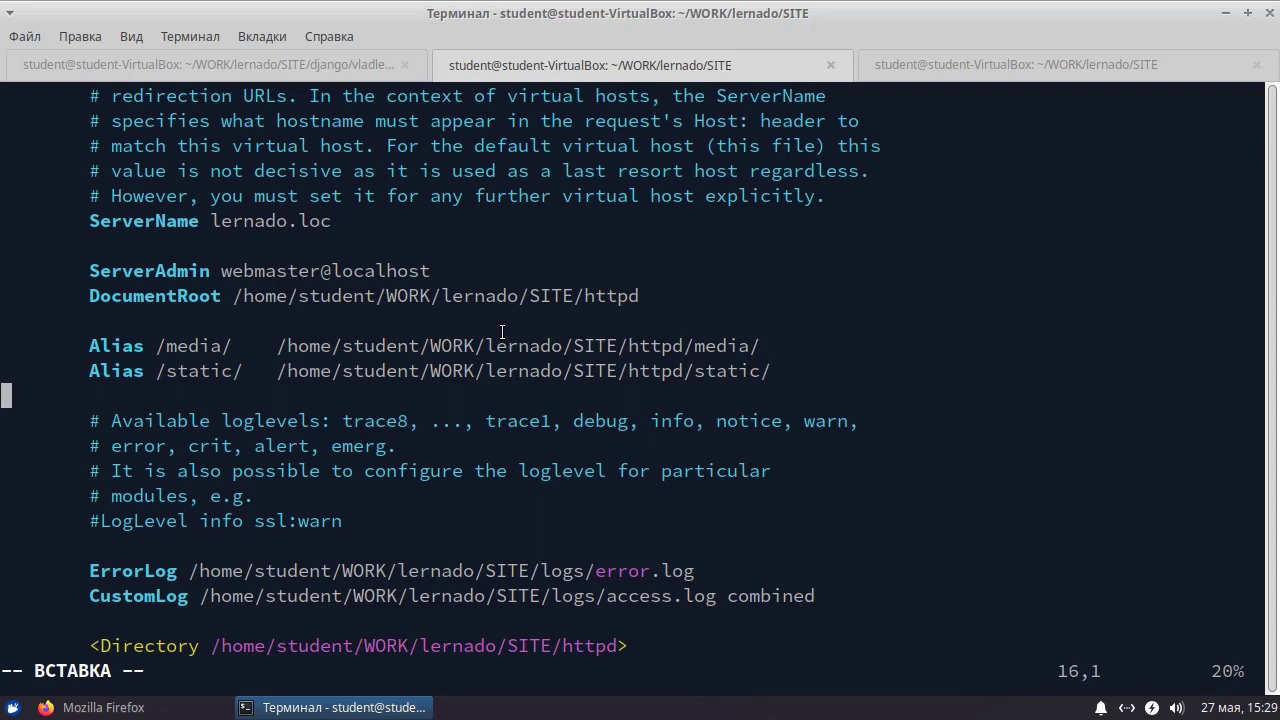
key("Up")
key("Up")
key("Up")
key("Up")
key("Up")
key("Up")
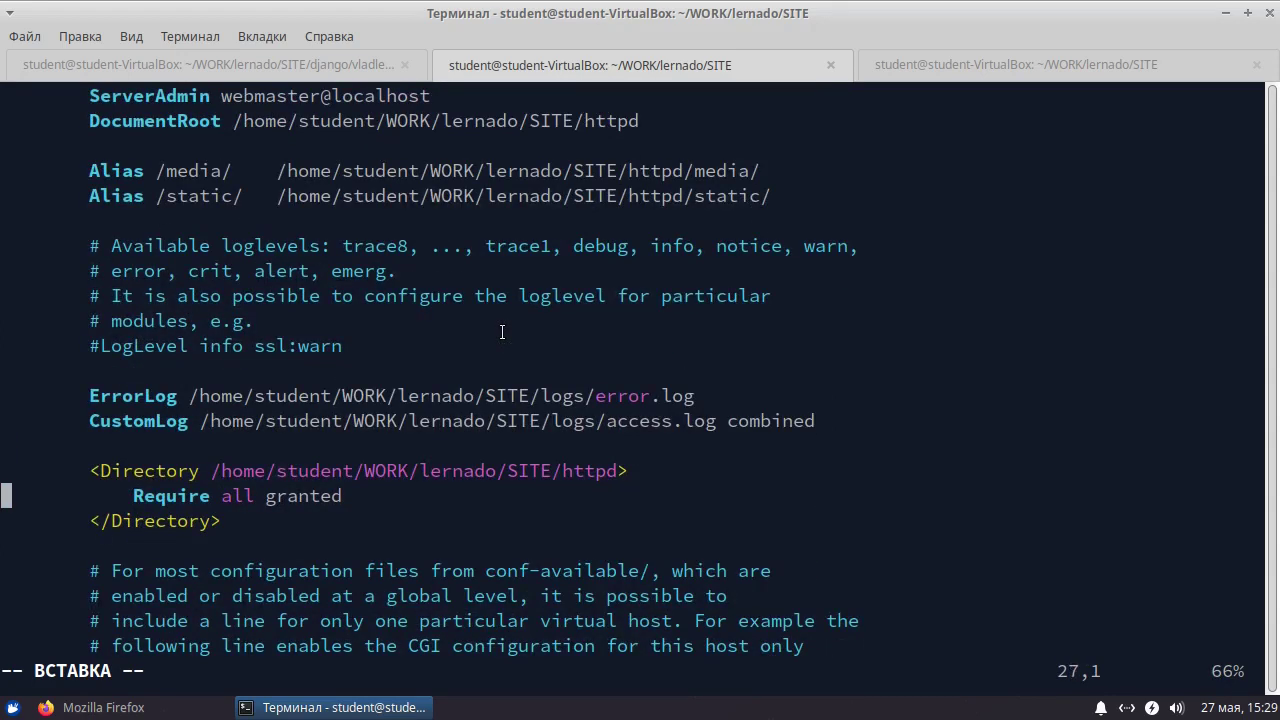
key("Down")
key("Down")
key("Down")
key("Down")
key("Down")
key("Up")
key("End")
key("Left")
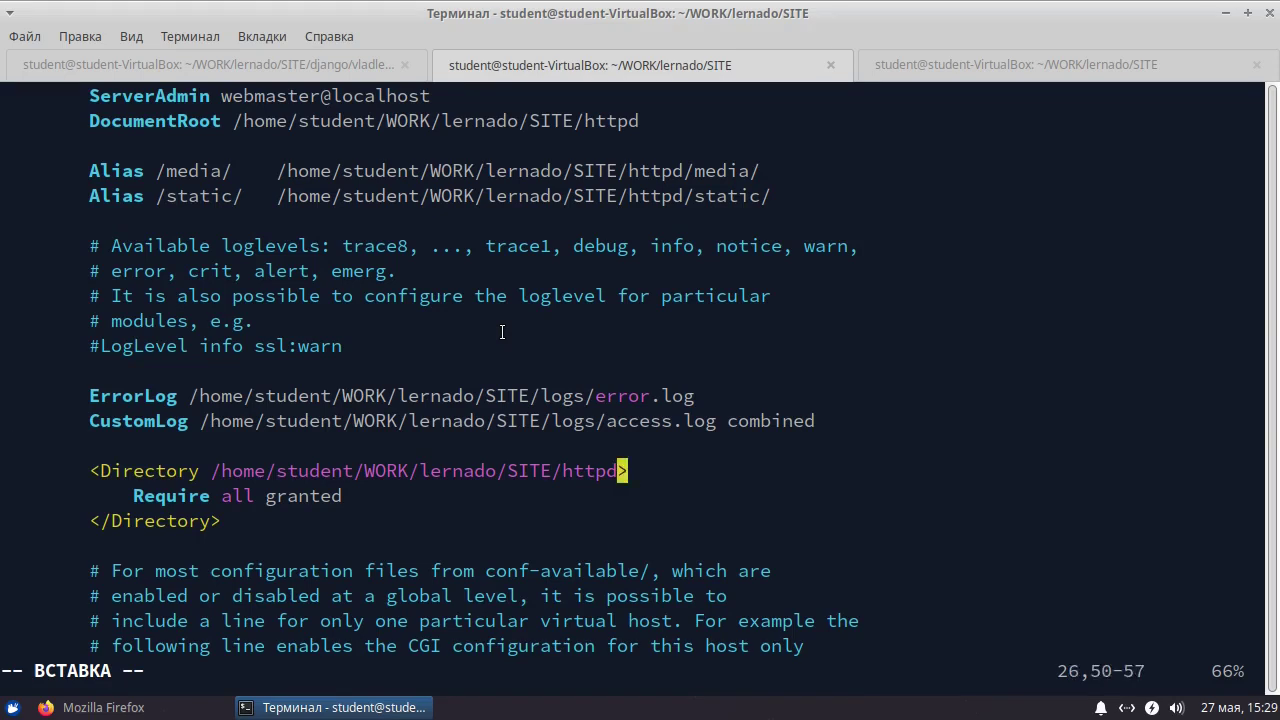
type("/")
type("media")
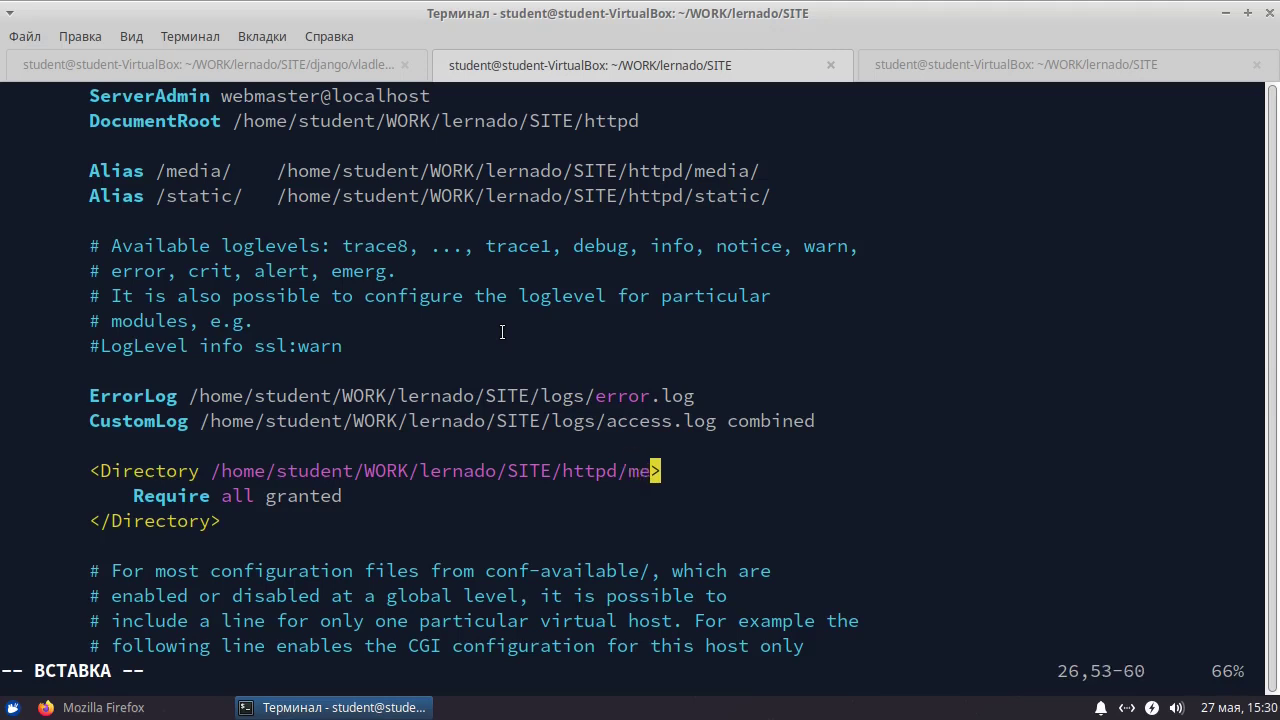
key("Down")
key("Down")
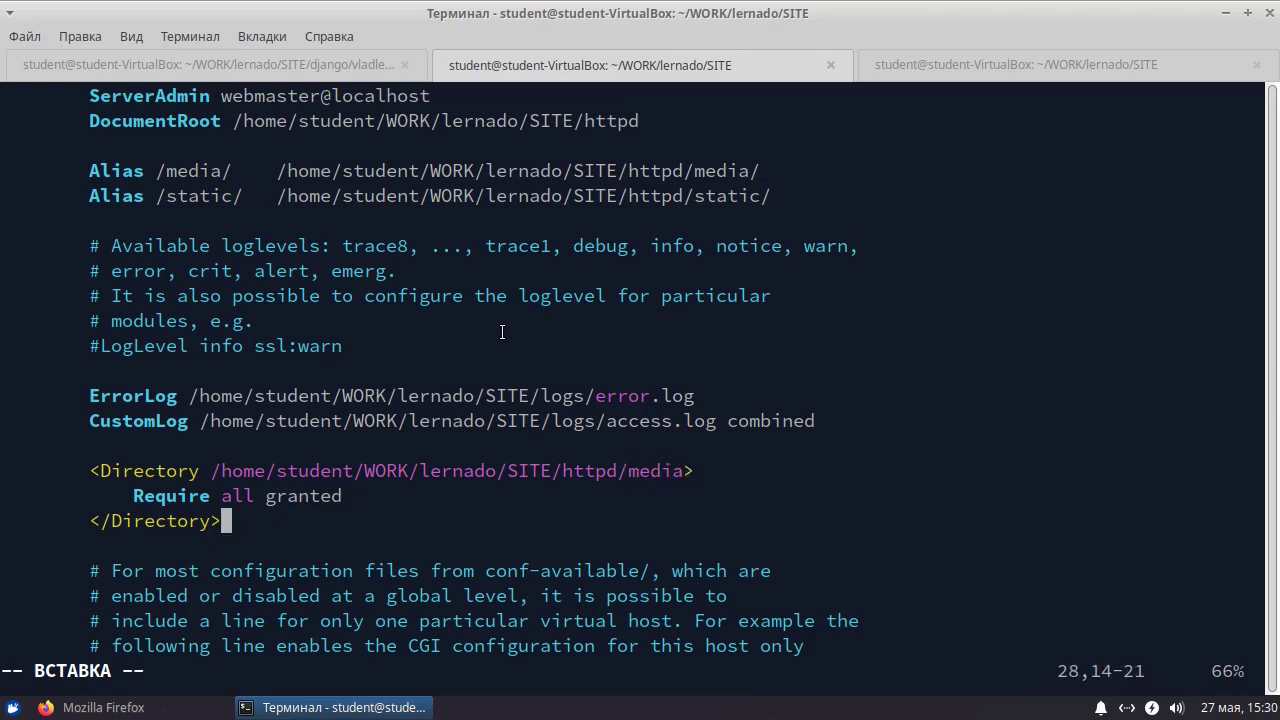
key("Return")
key("Return")
key("Tab")
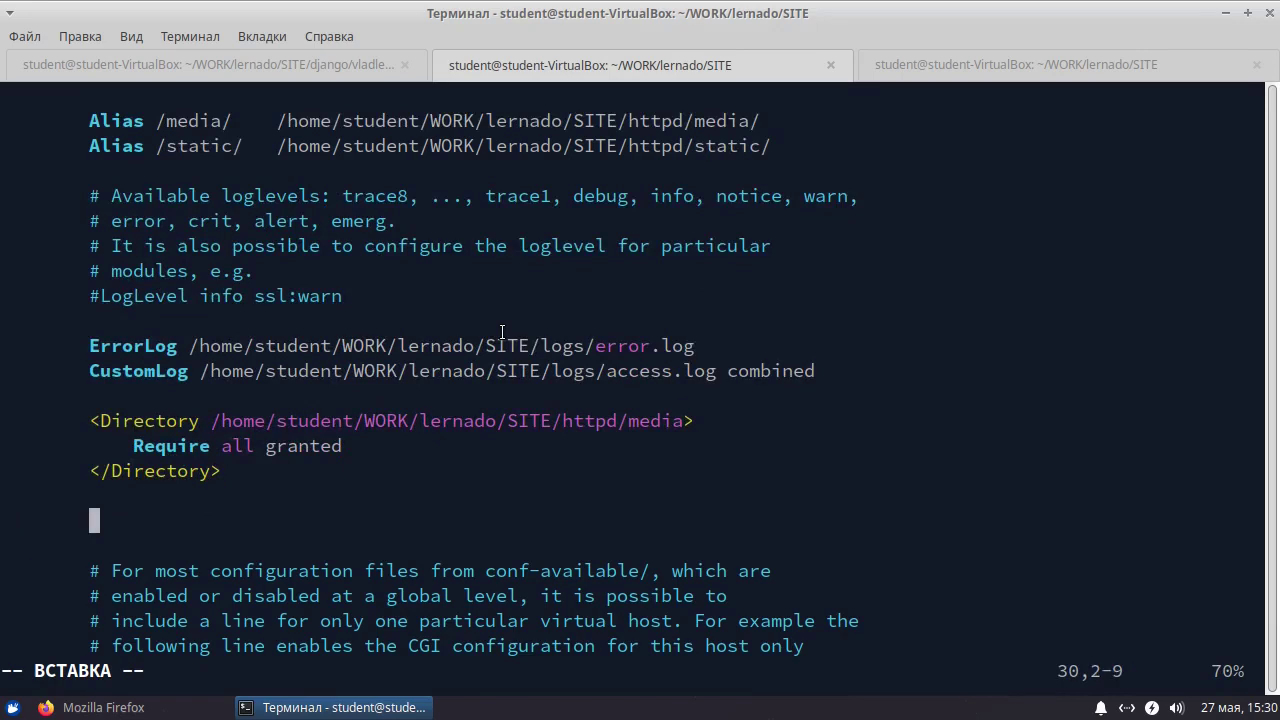
Add a Directory block for /home/student/WORK/lernado/SITE/httpd/static containing Require all granted
type("<Directo")
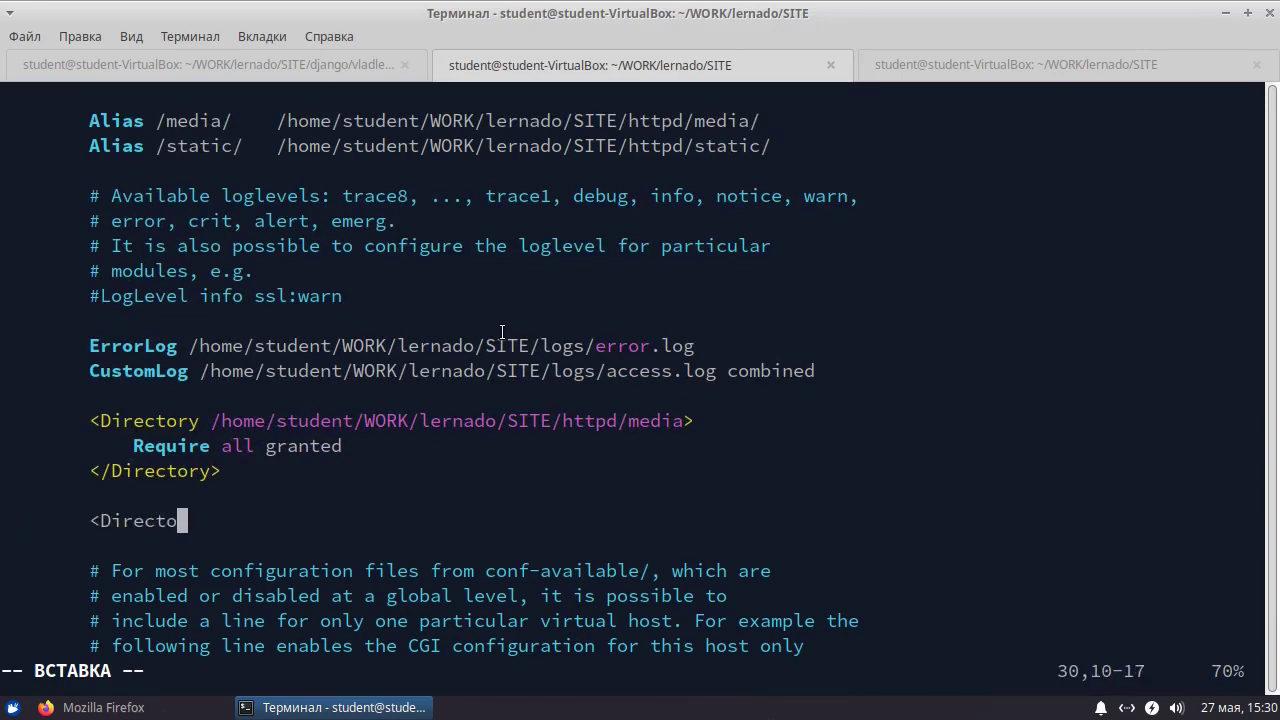
type("ry /home/")
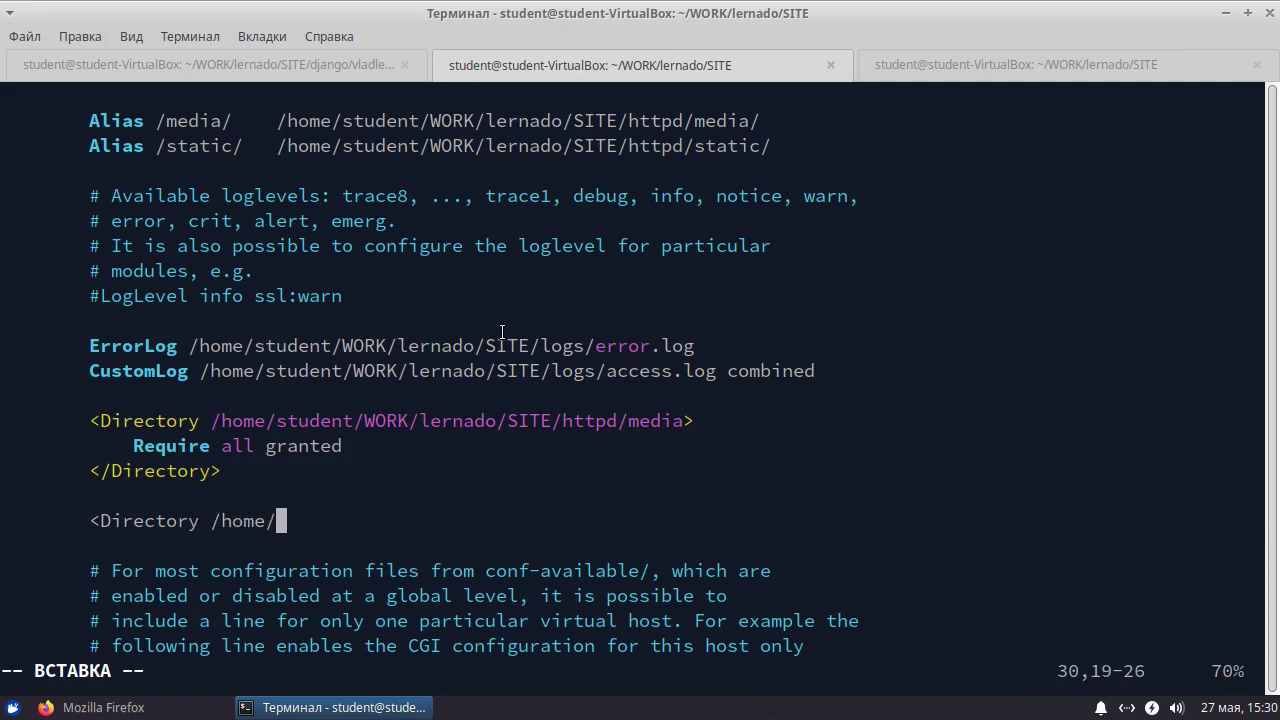
type("stu")
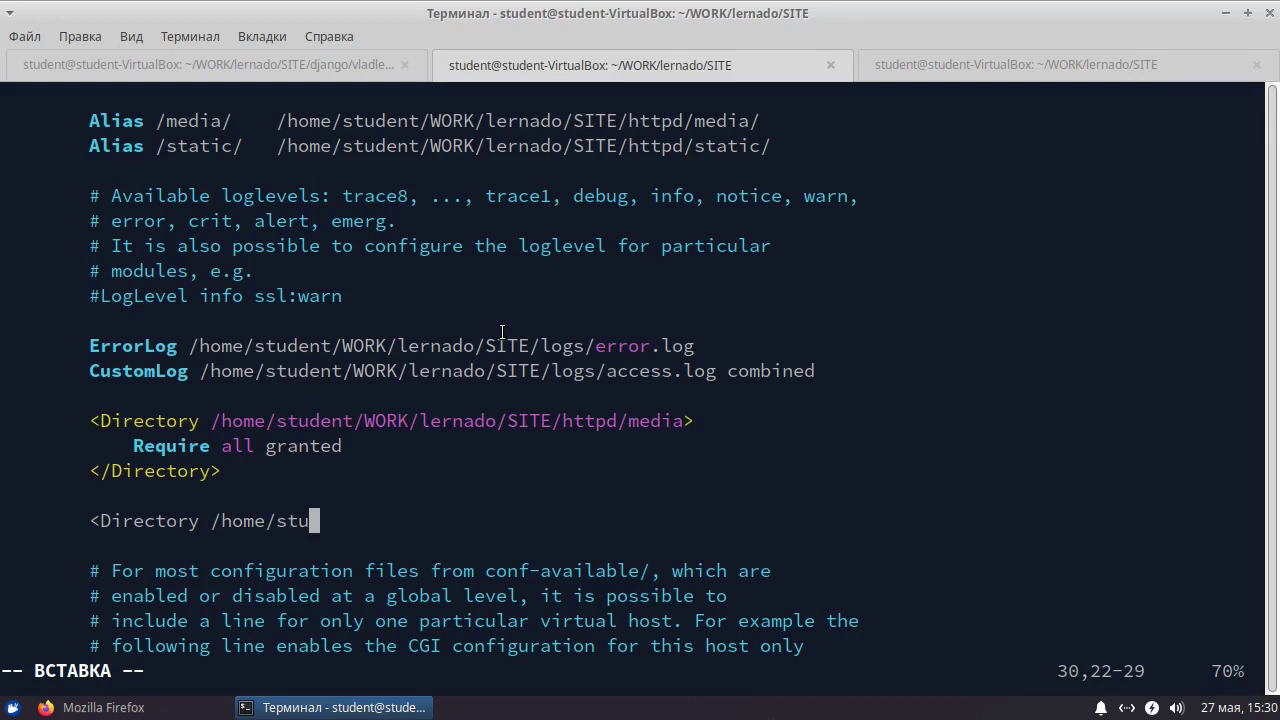
type("de")
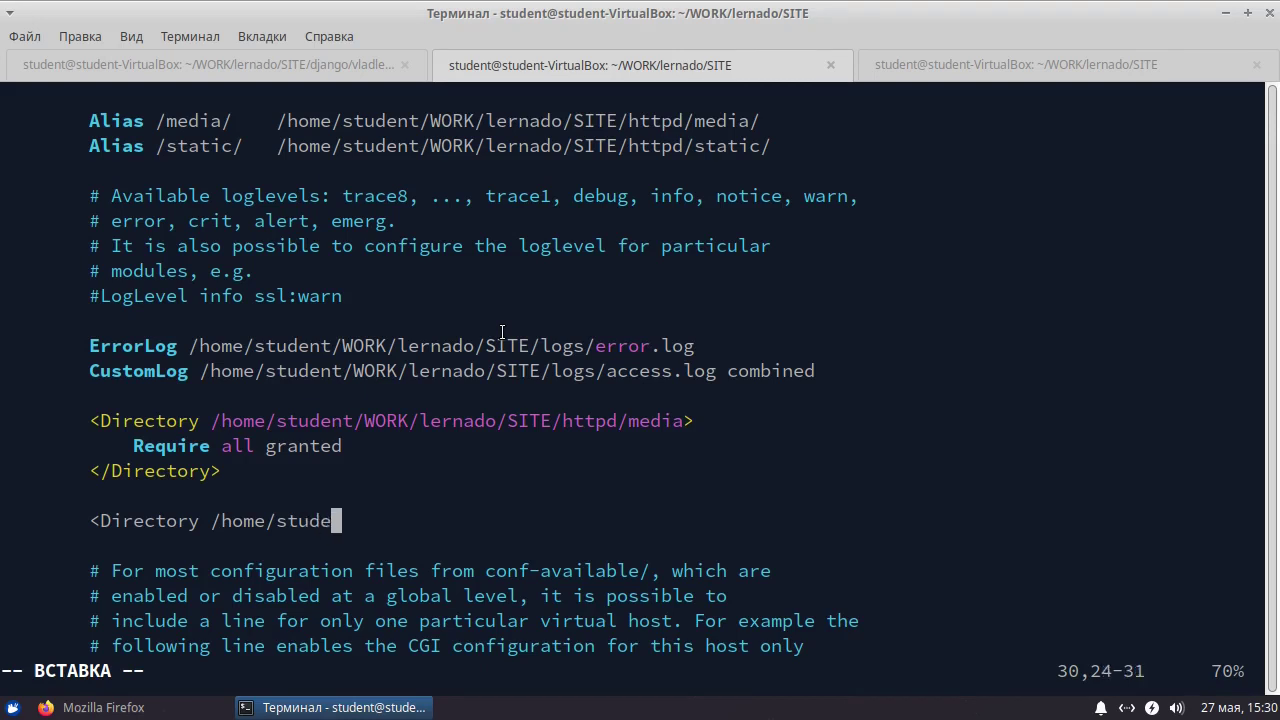
type("nt/WORK")
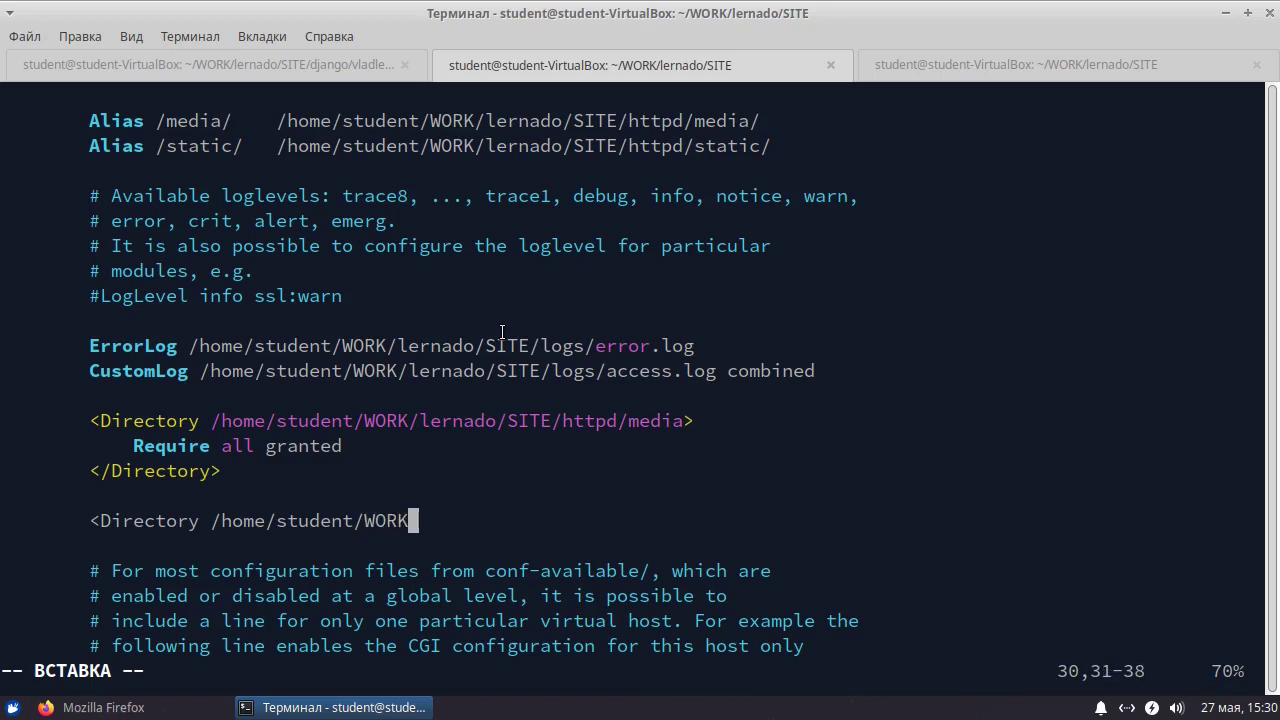
type("/")
type("l")
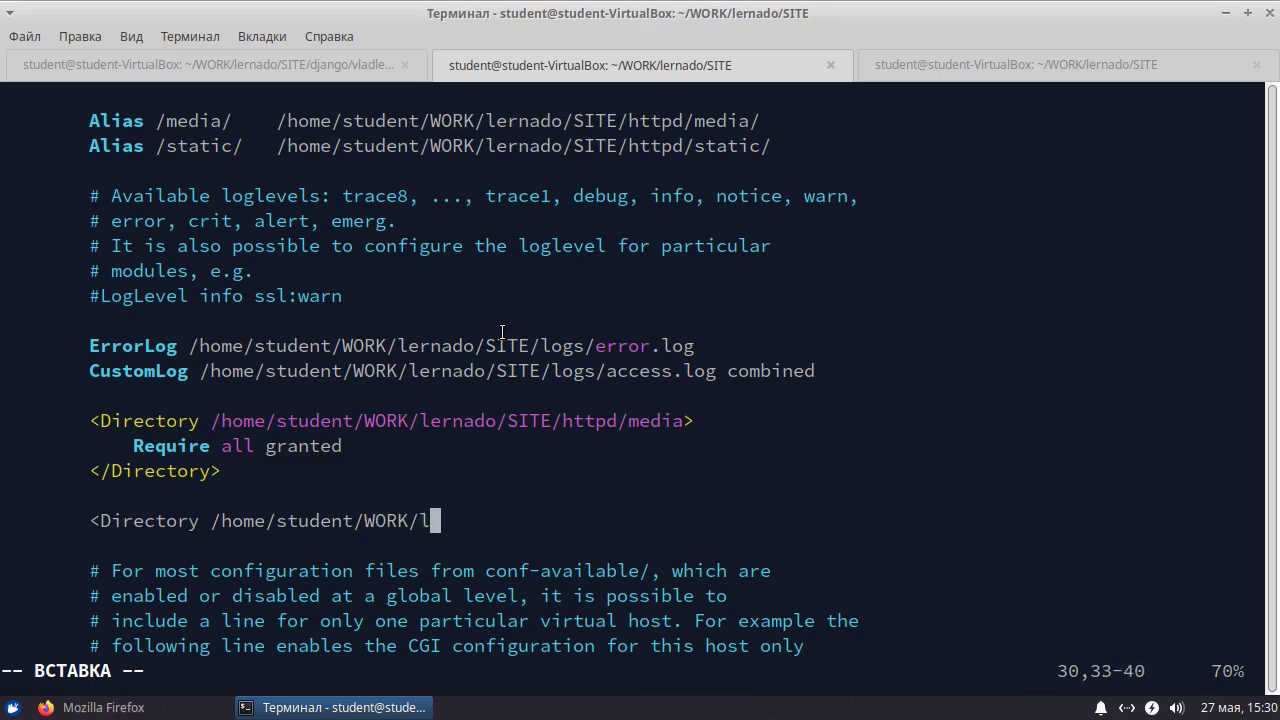
type("ernado")
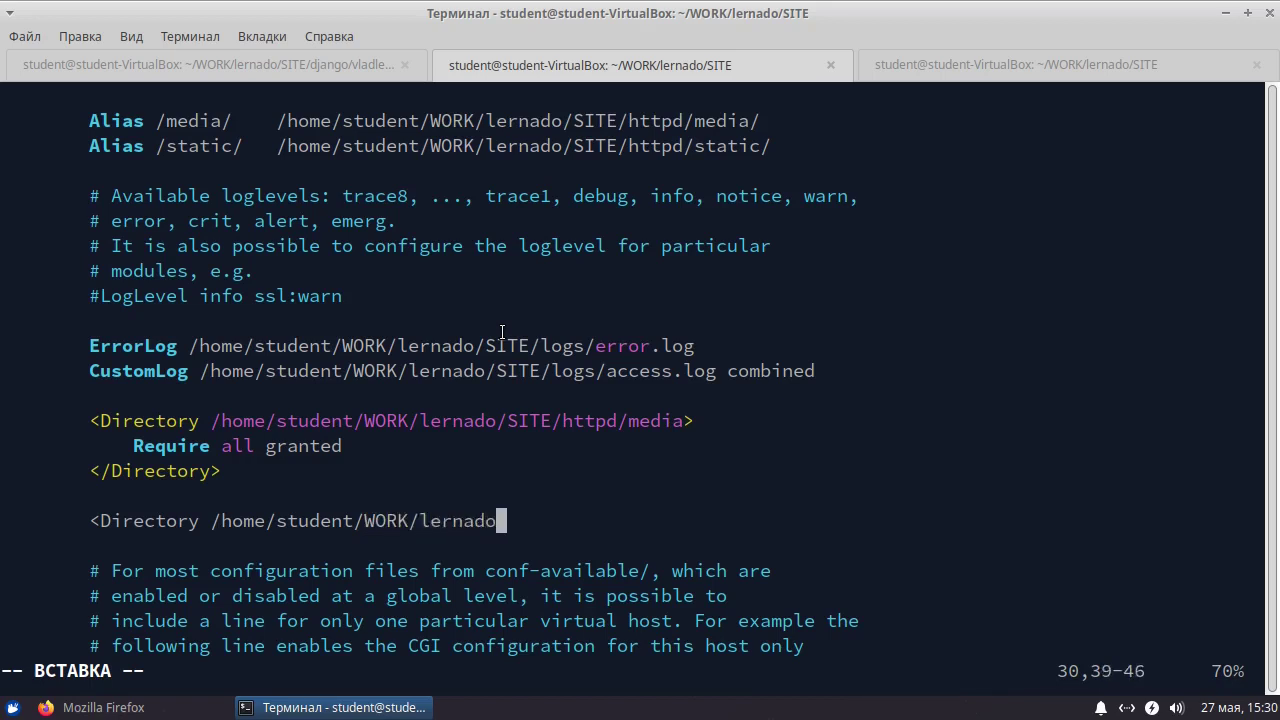
type("/SITE/")
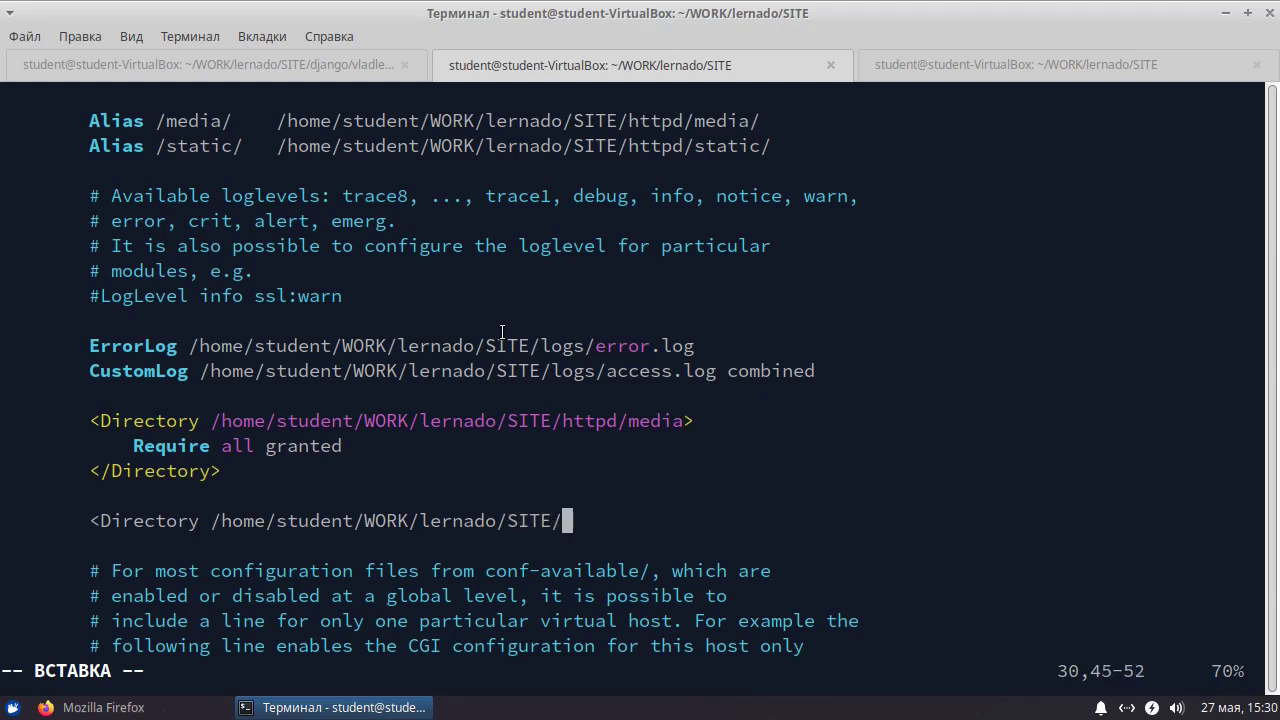
type("ht")
type("d")
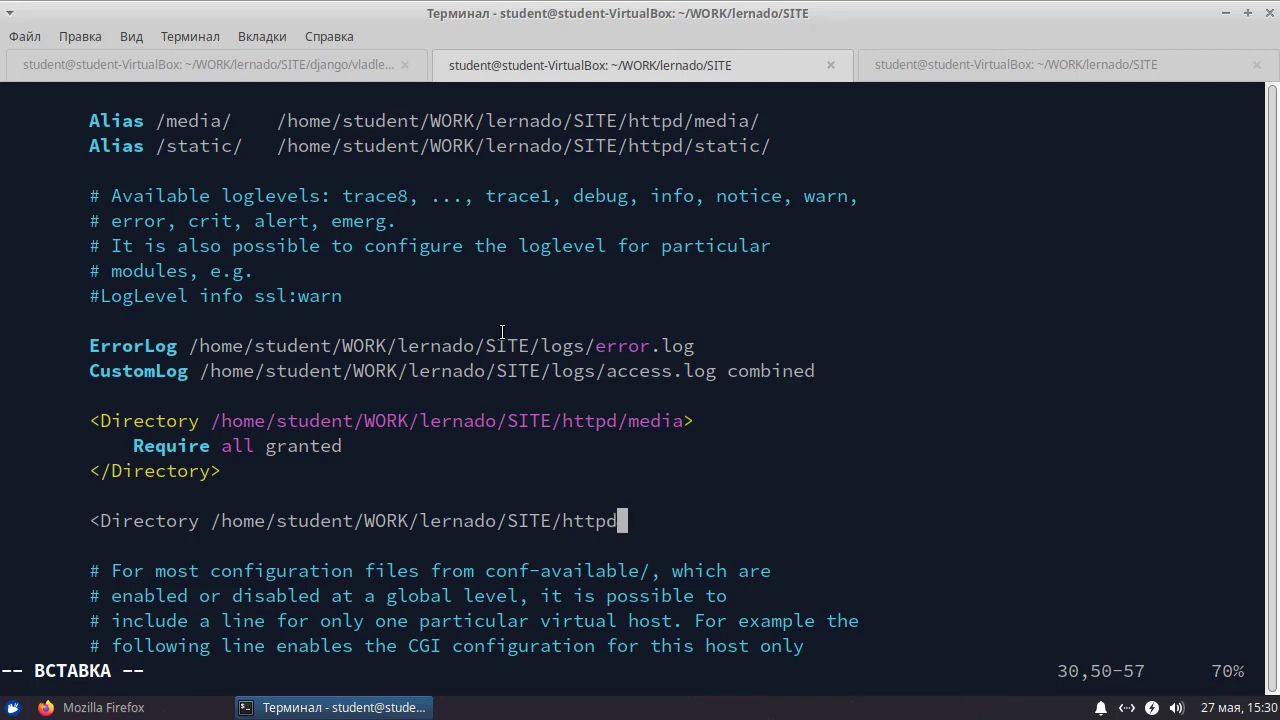
type("/st")
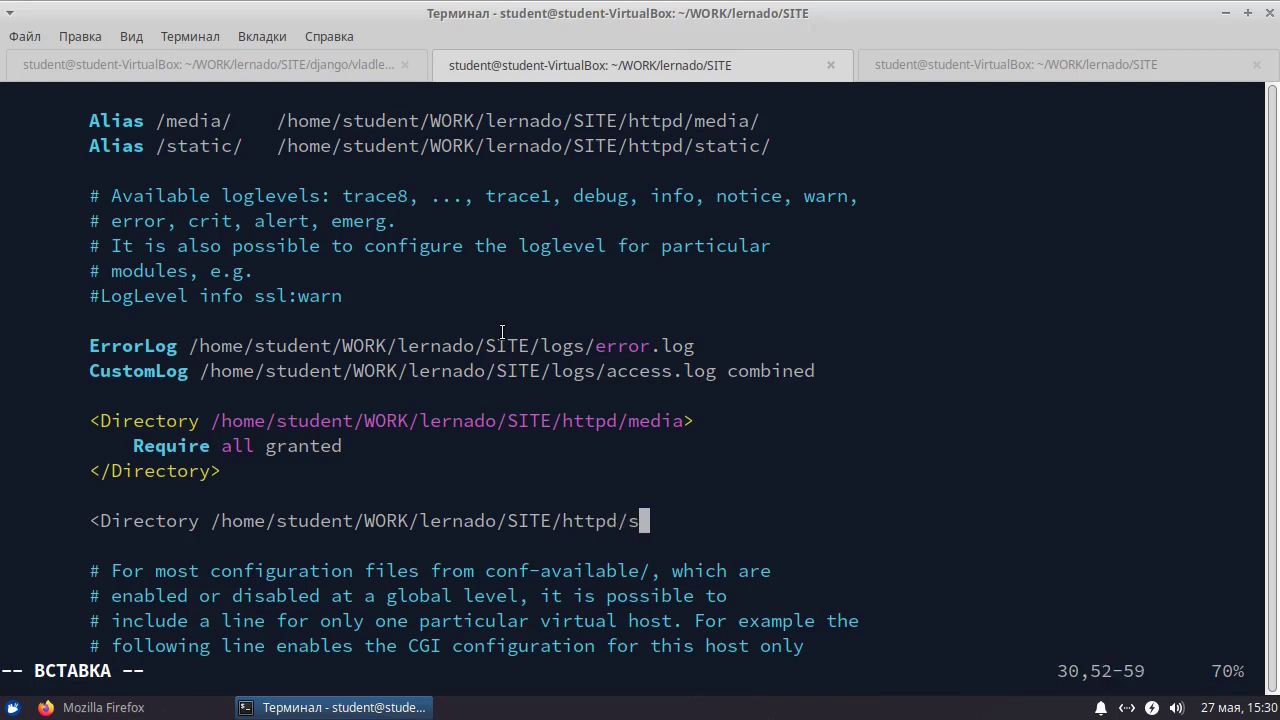
type("at")
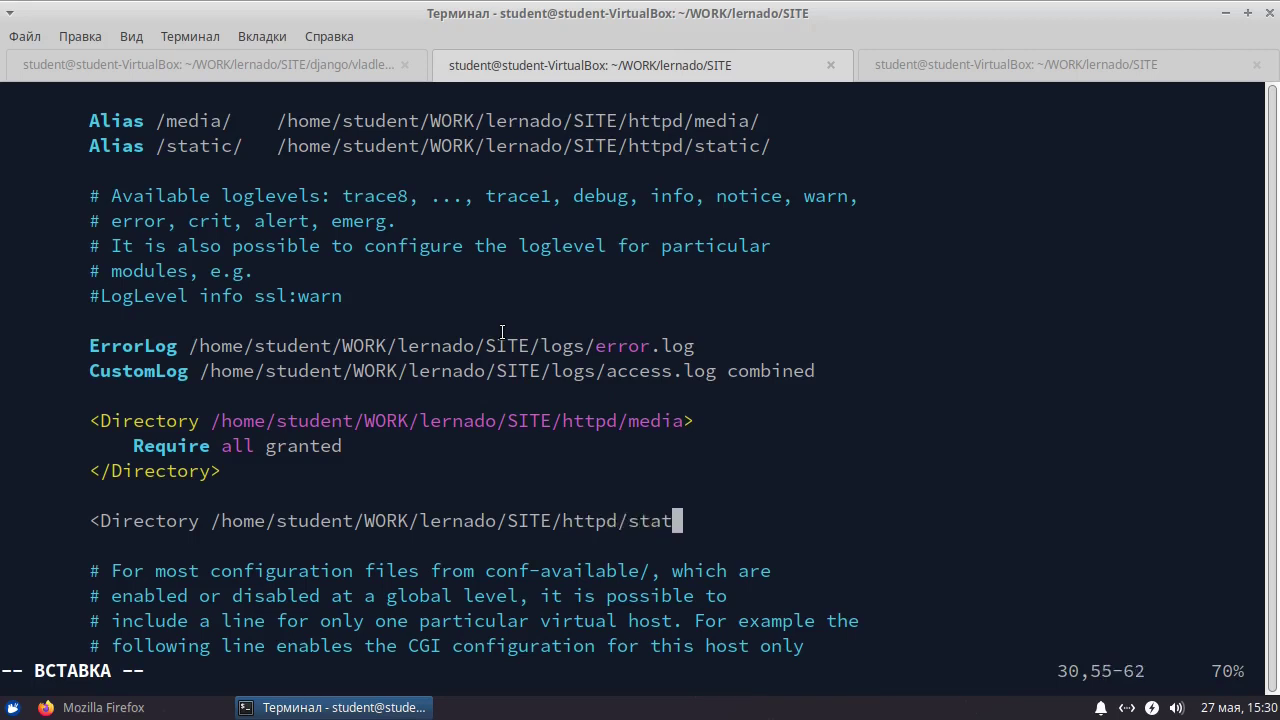
type("ic>")
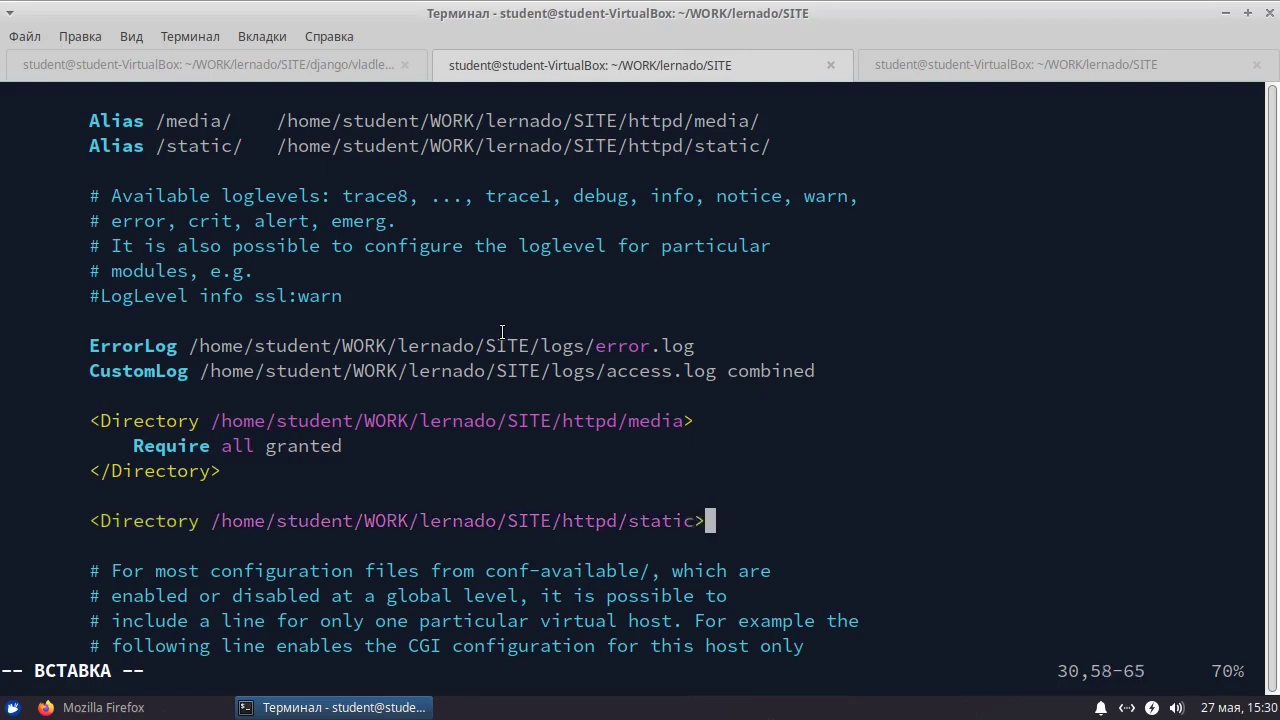
key("Return")
key("Tab")
type("<")
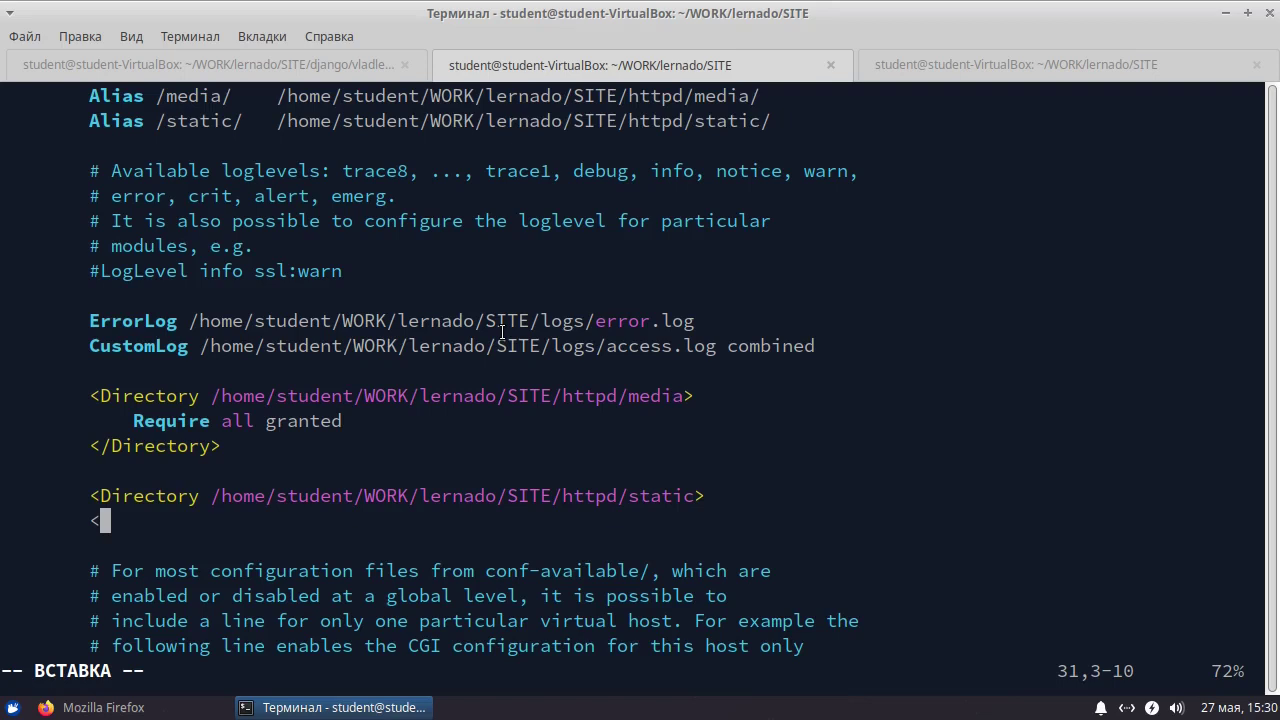
type("/Direct")
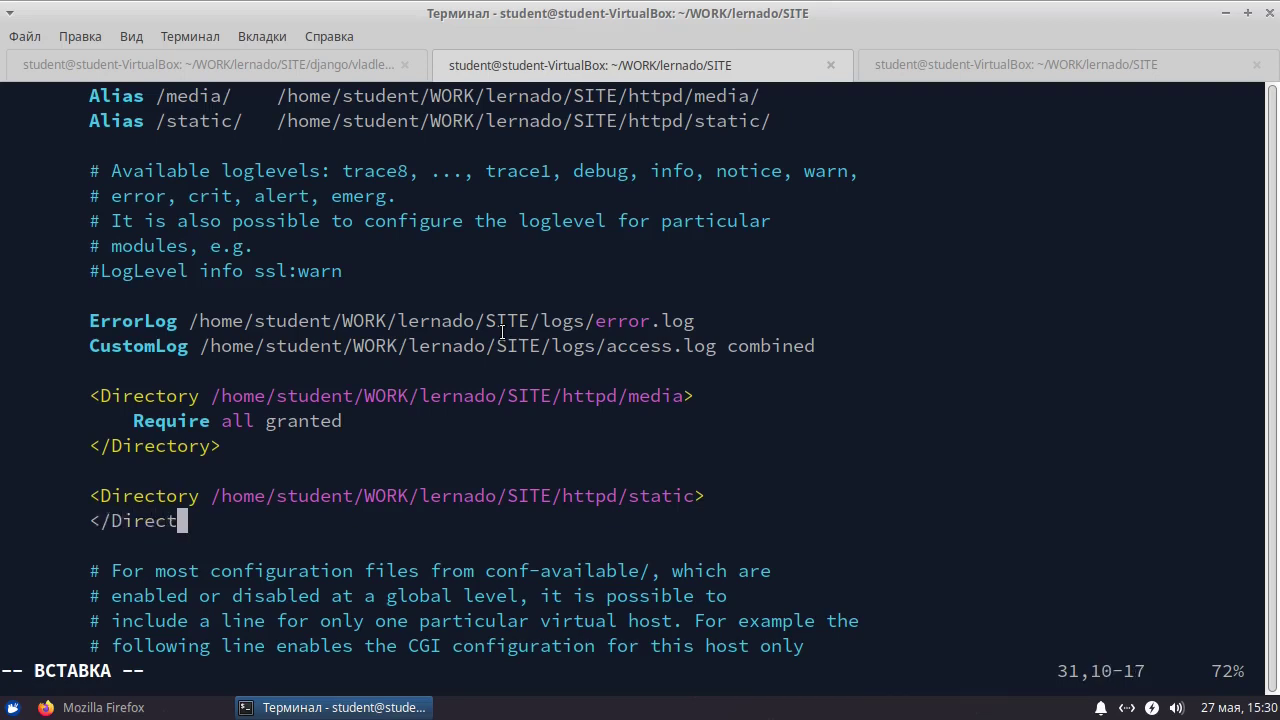
type("ory>")
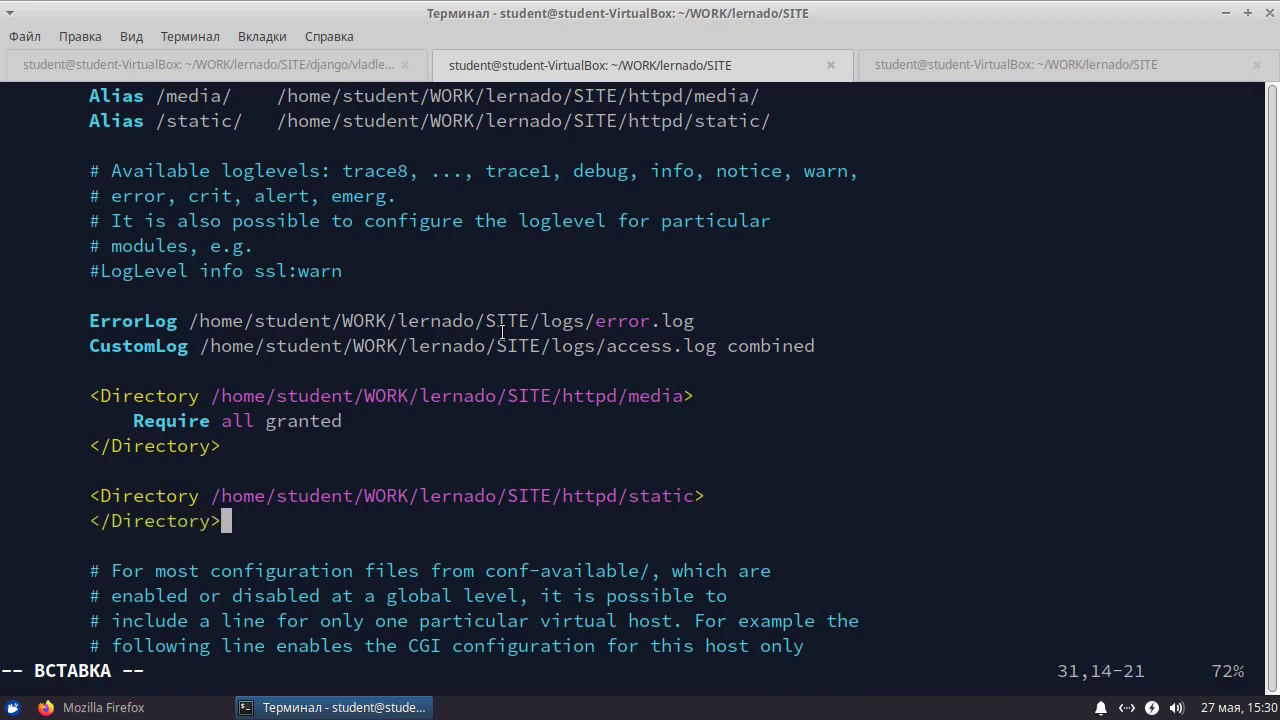
key("Up")
key("End")
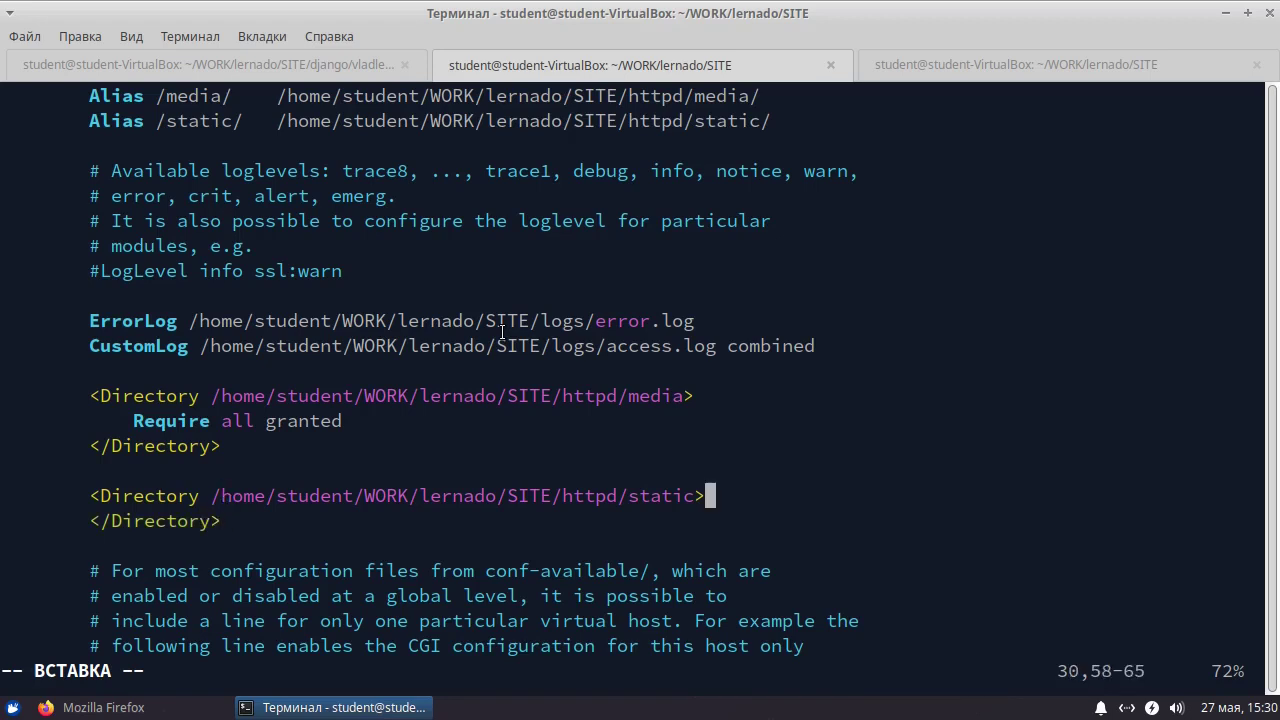
key("Return")
key("Tab")
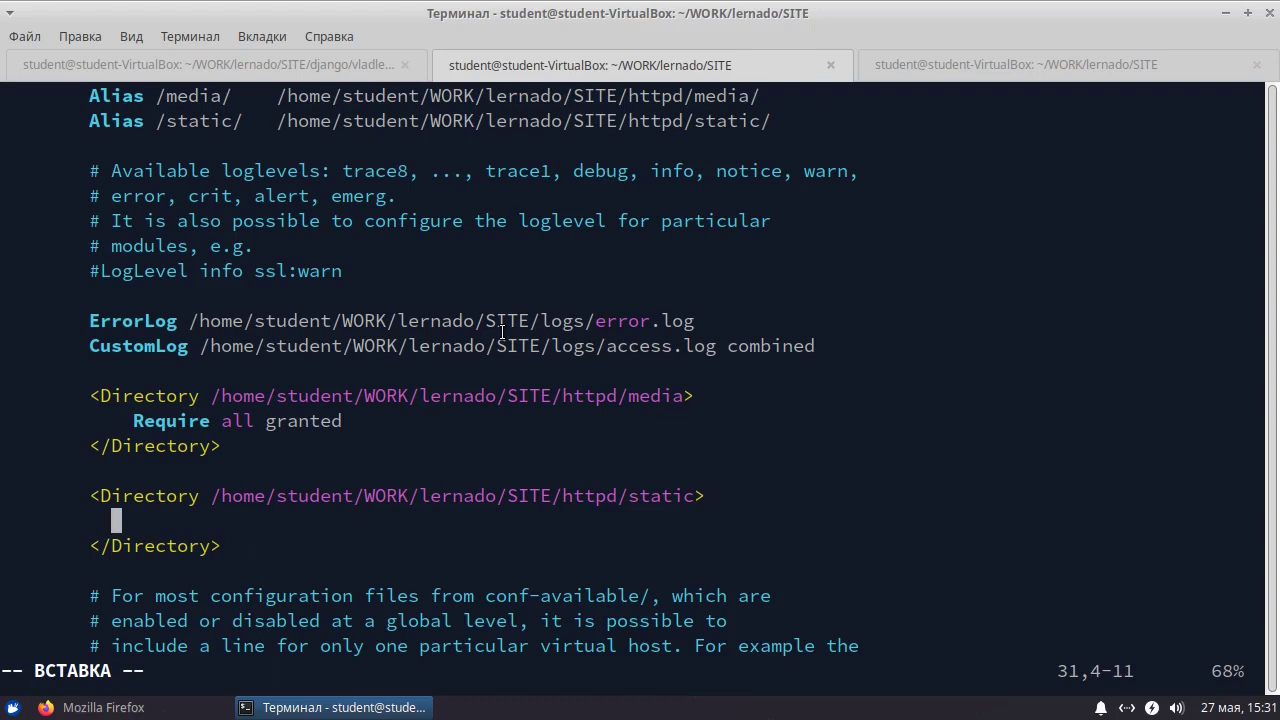
type("Req")
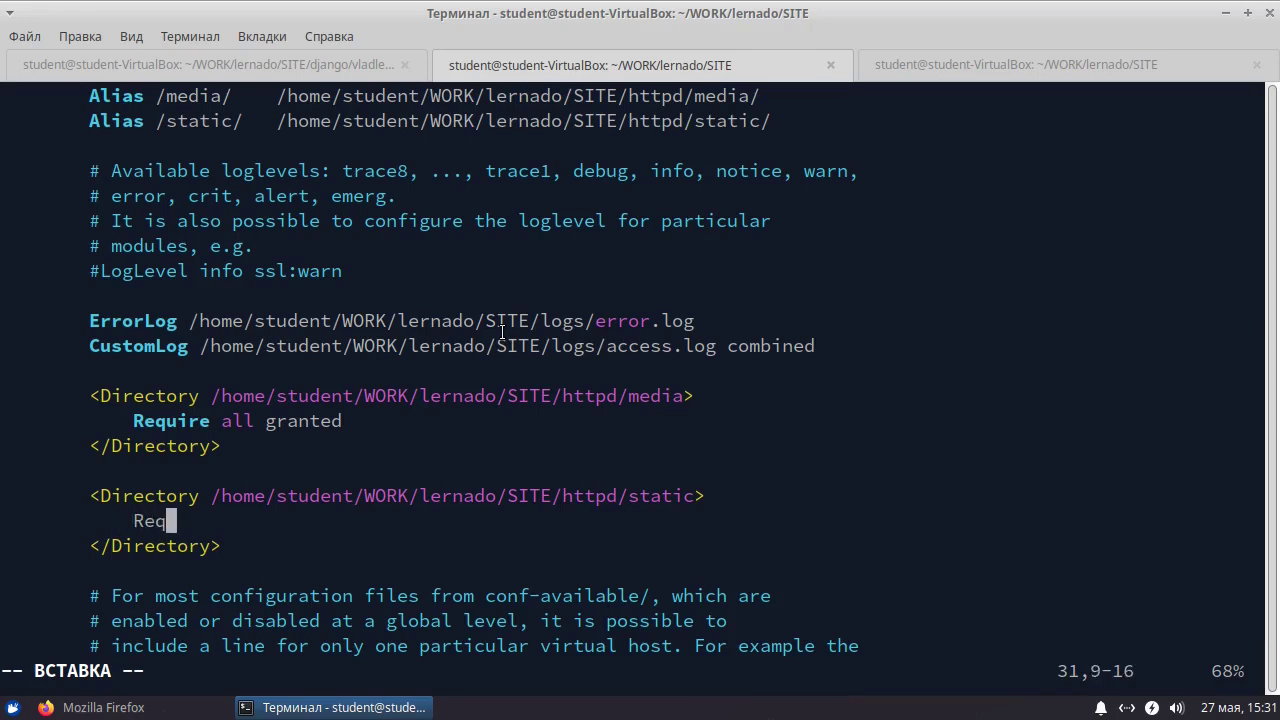
type("uire all")
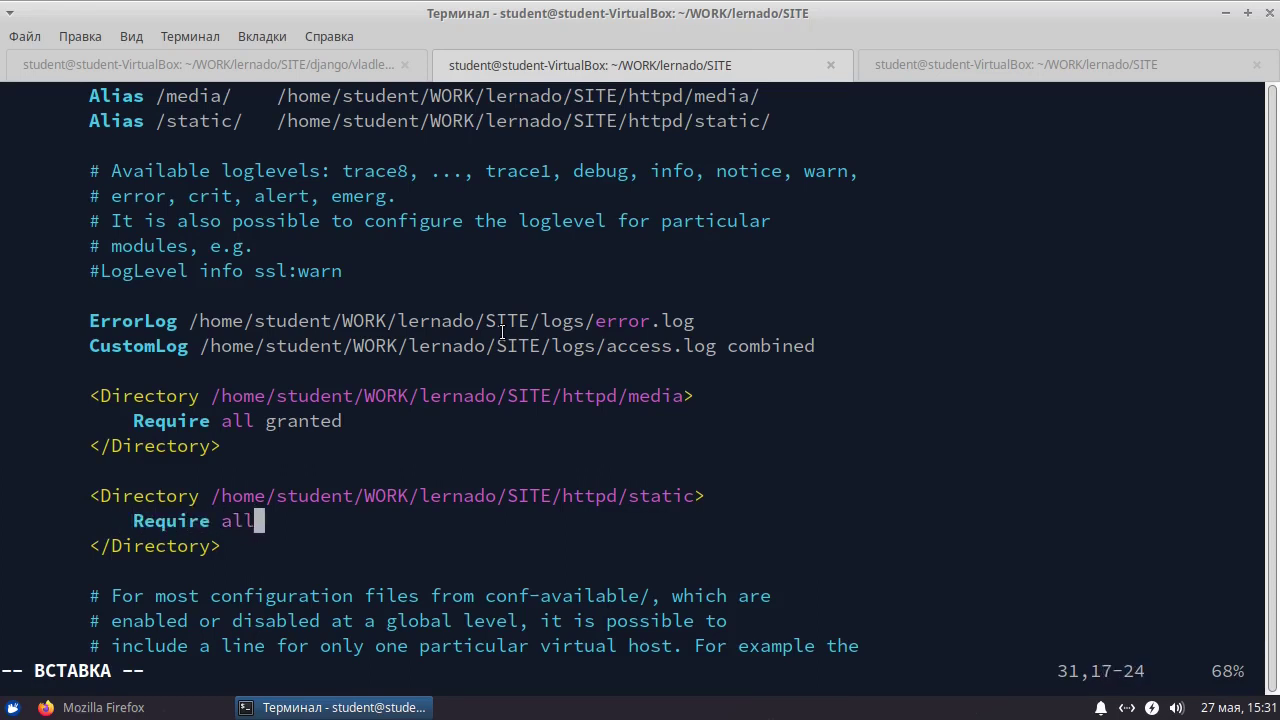
type(" granted")
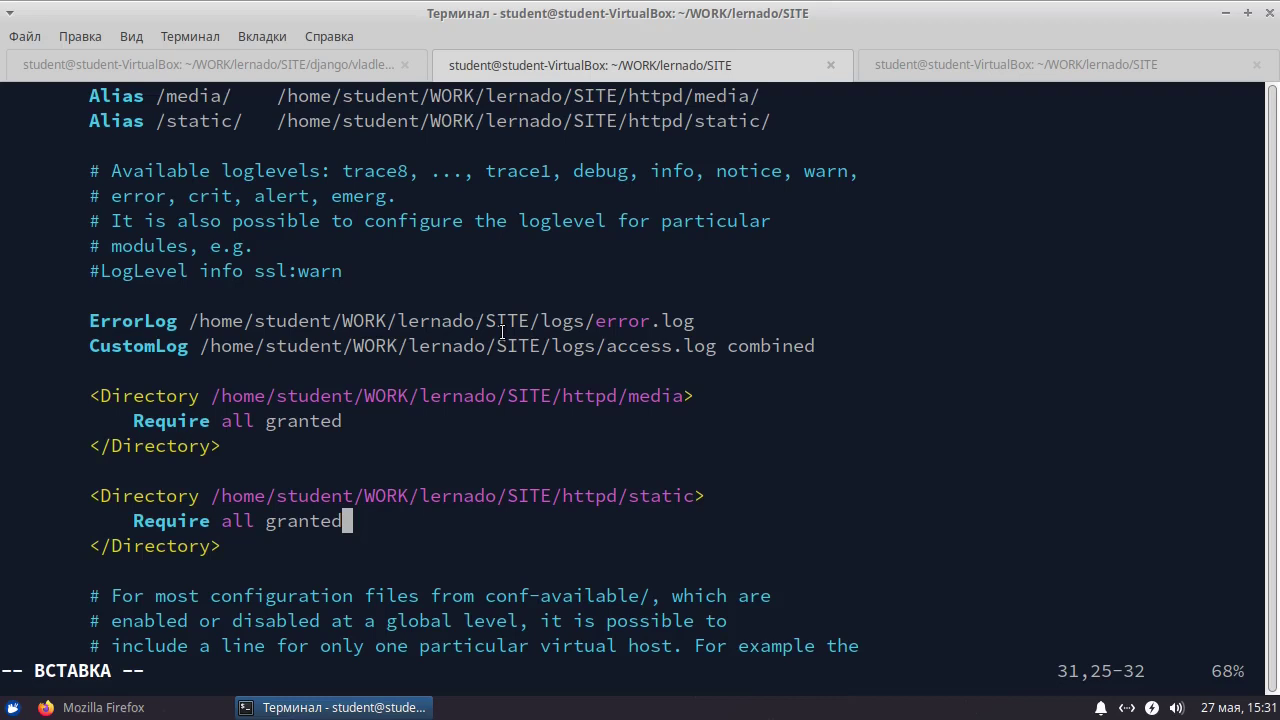
Leave insert mode and save the file with :write
key("Escape")
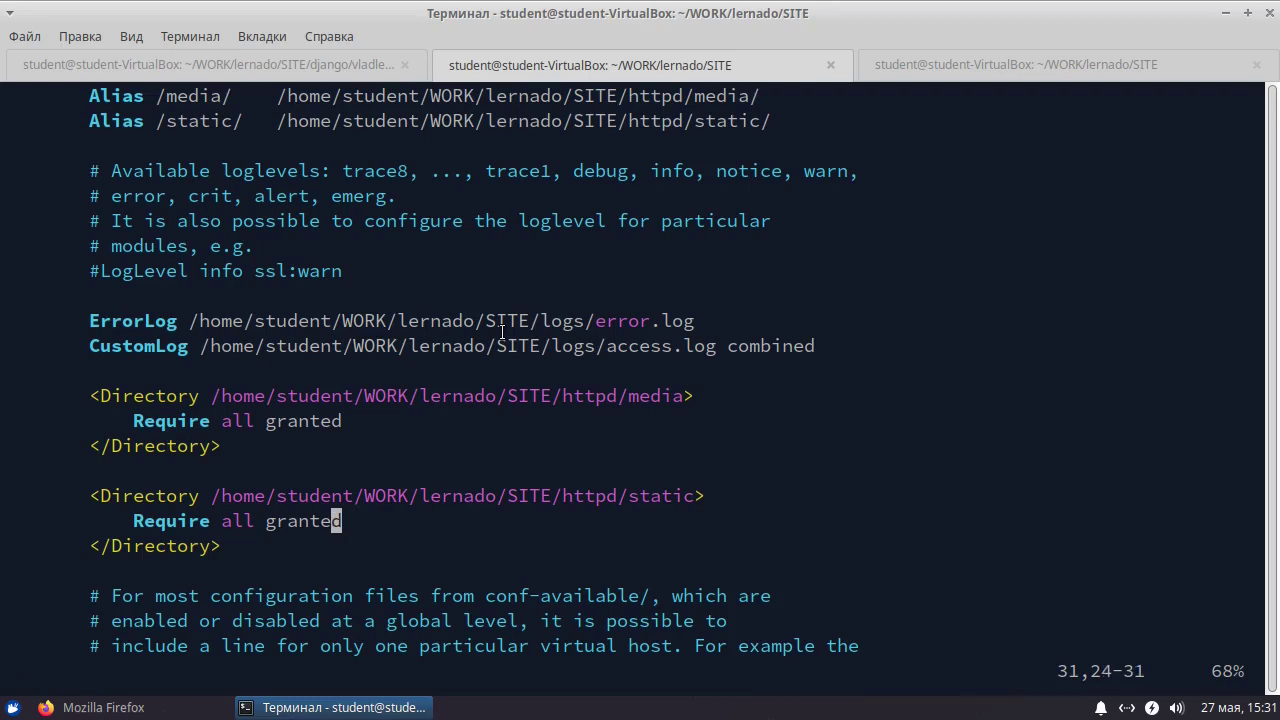
key("shift+semicolon")
type("write")
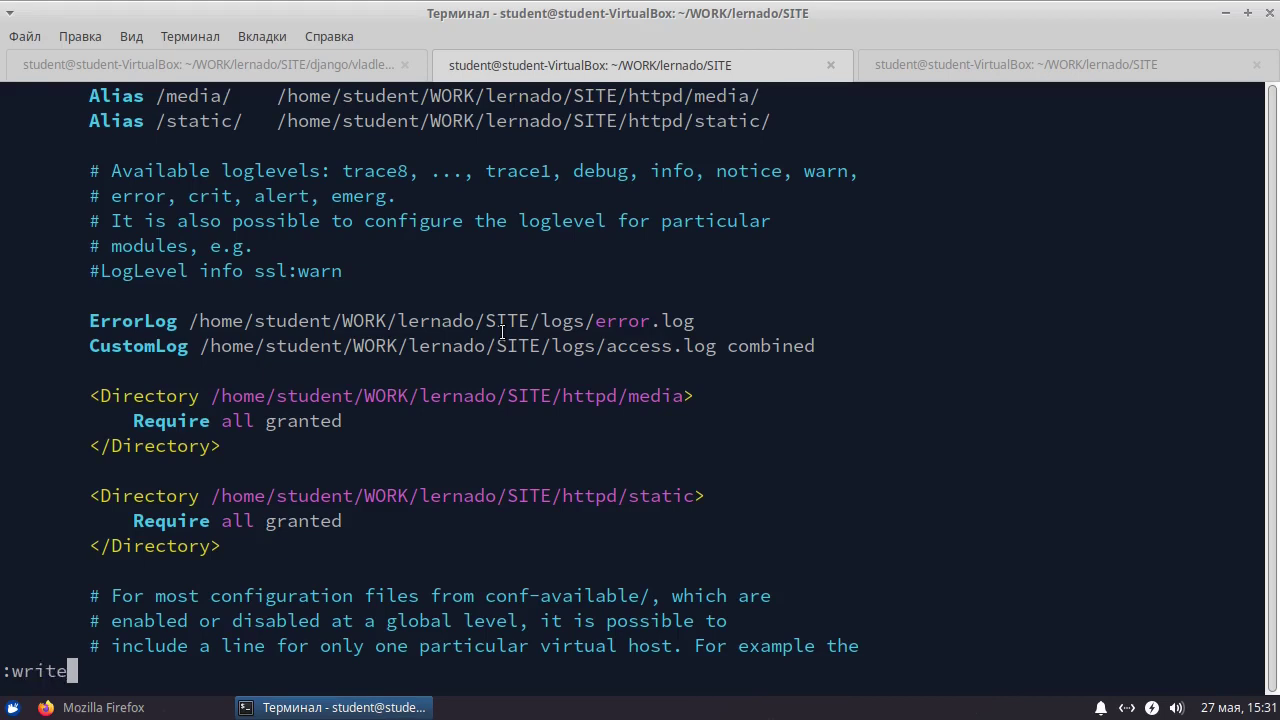
key("Return")
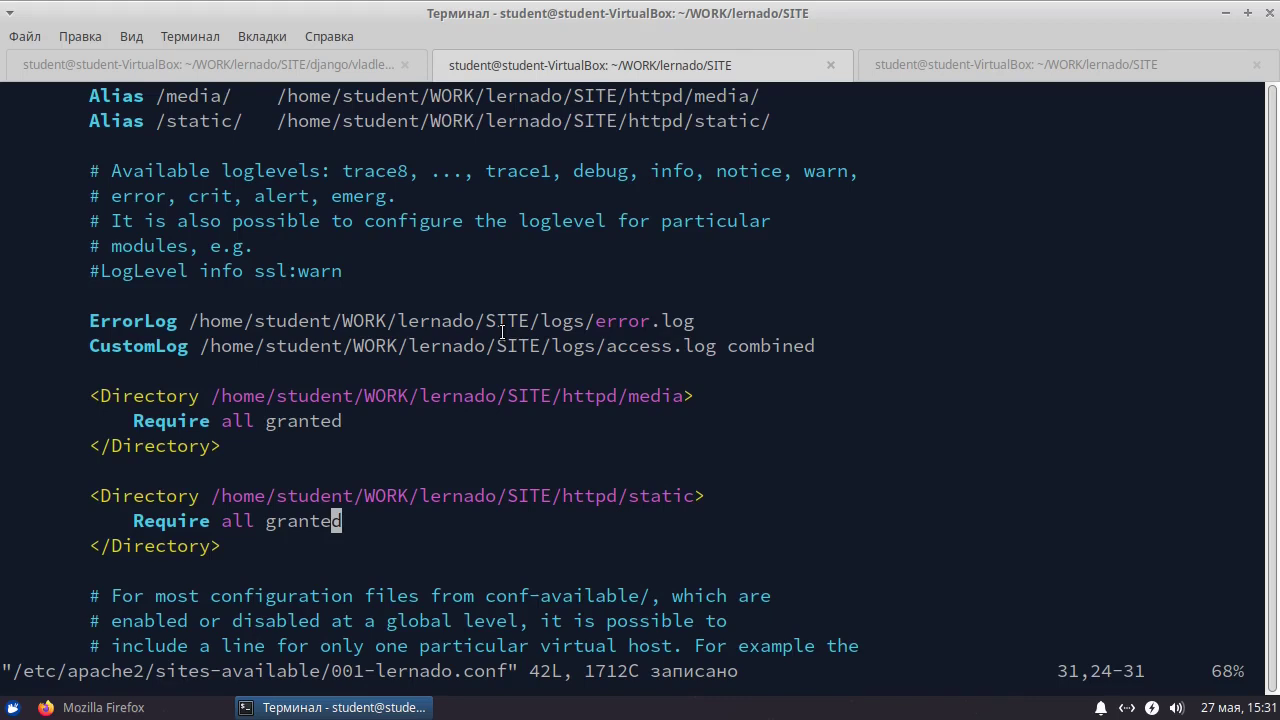
Re-enter insert mode and review the /media/ and /static/ Alias lines
key("j")
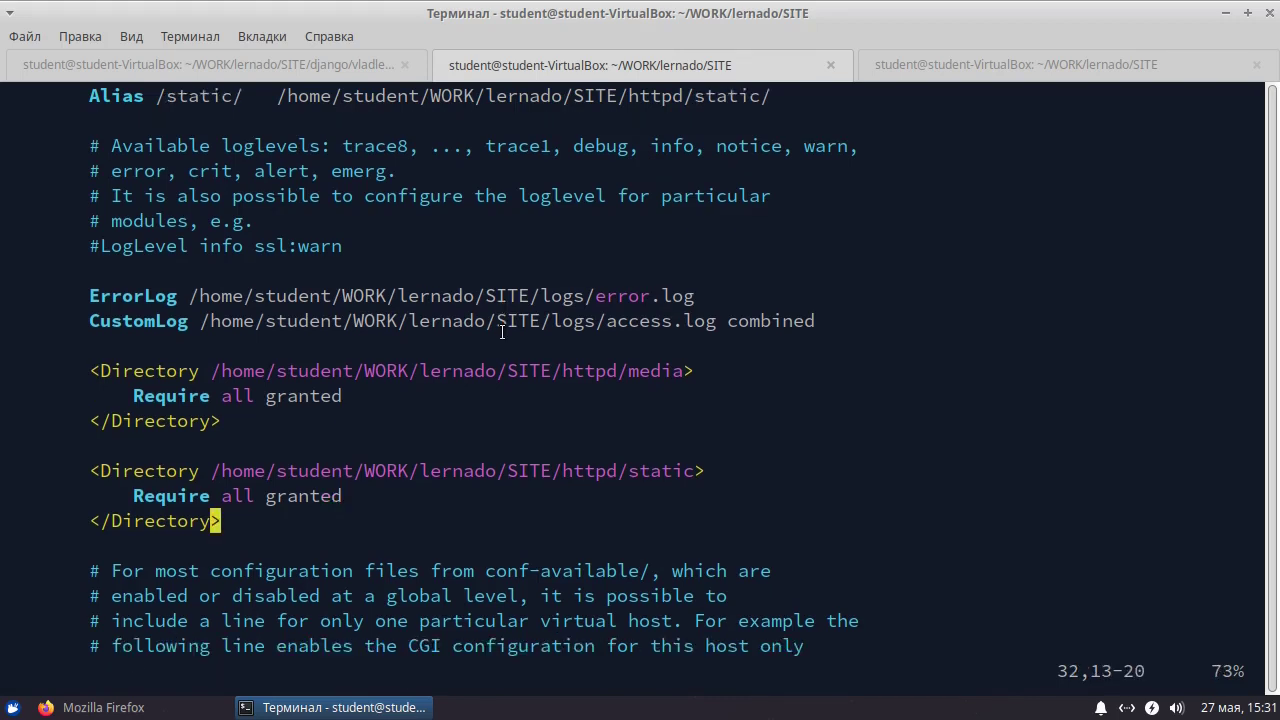
key("i")
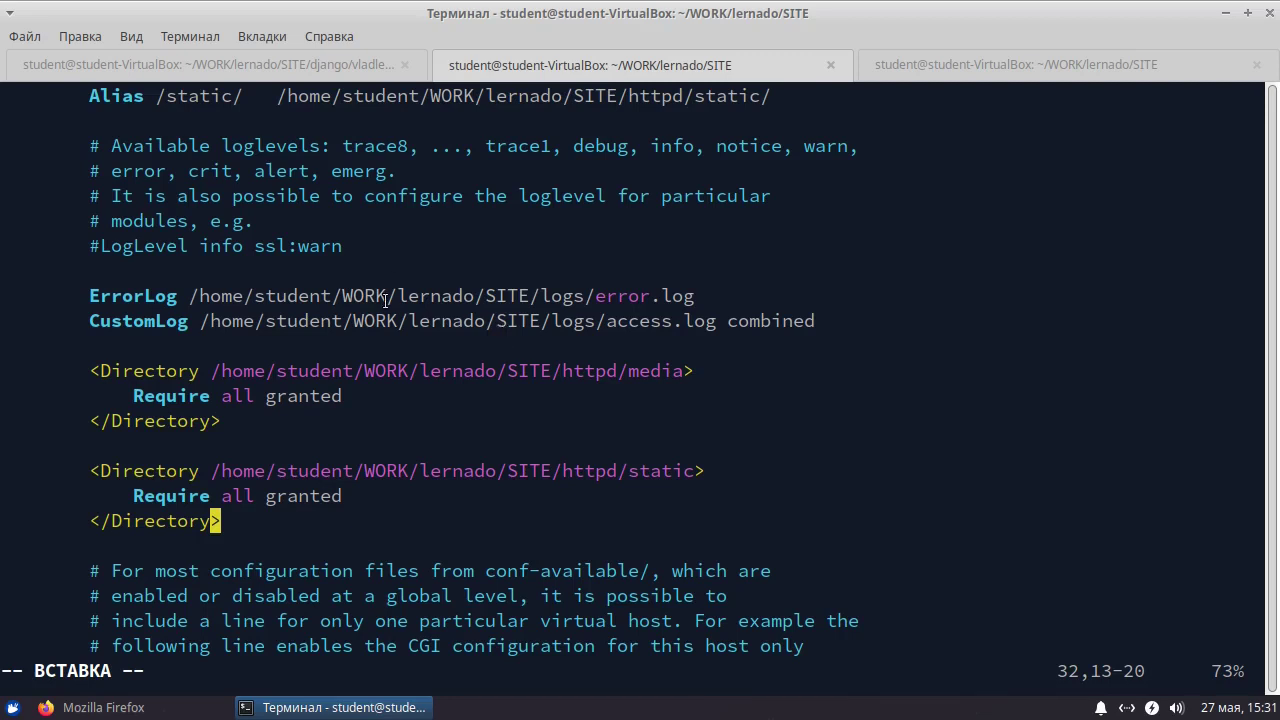
key("Up")
key("Up")
key("Up")
key("Up")
key("Up")
key("Up")
key("Up")
key("Up")
key("Up")
key("Up")
key("Up")
key("Up")
key("Up")
key("Up")
key("Up")
key("Up")
key("Up")
key("Down")
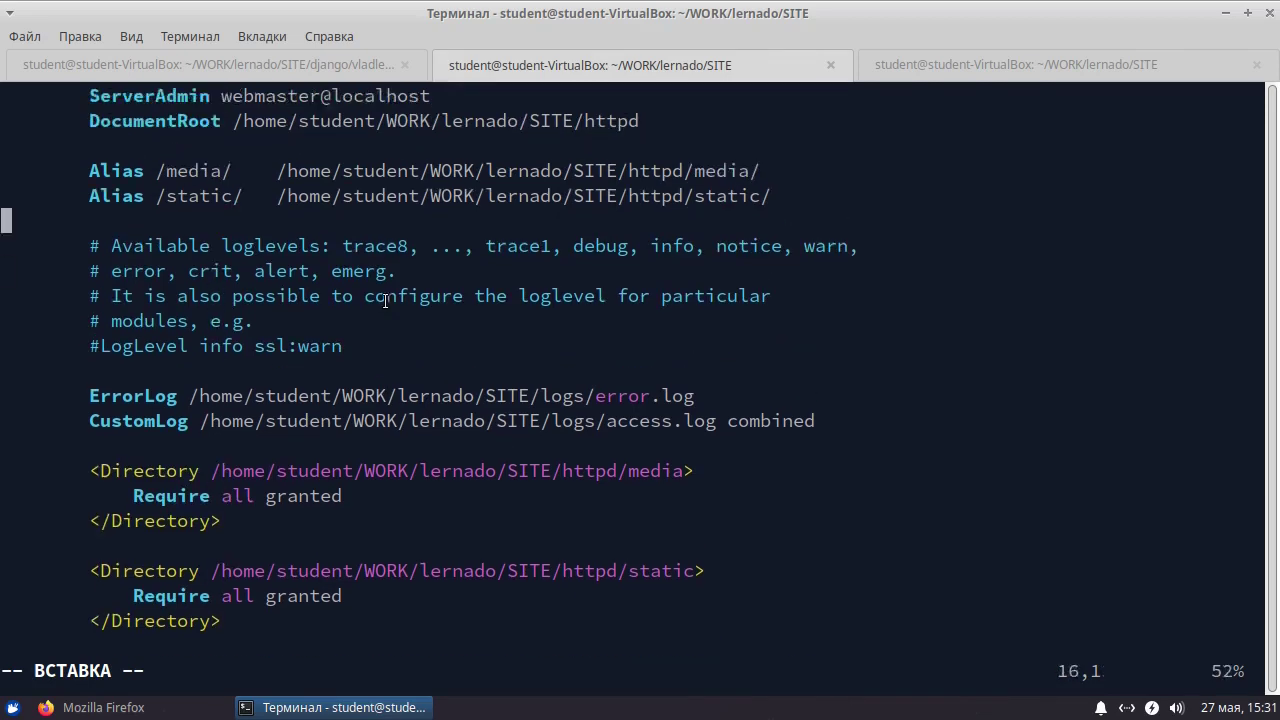
key("Down")
key("Up")
key("Up")
key("Up")
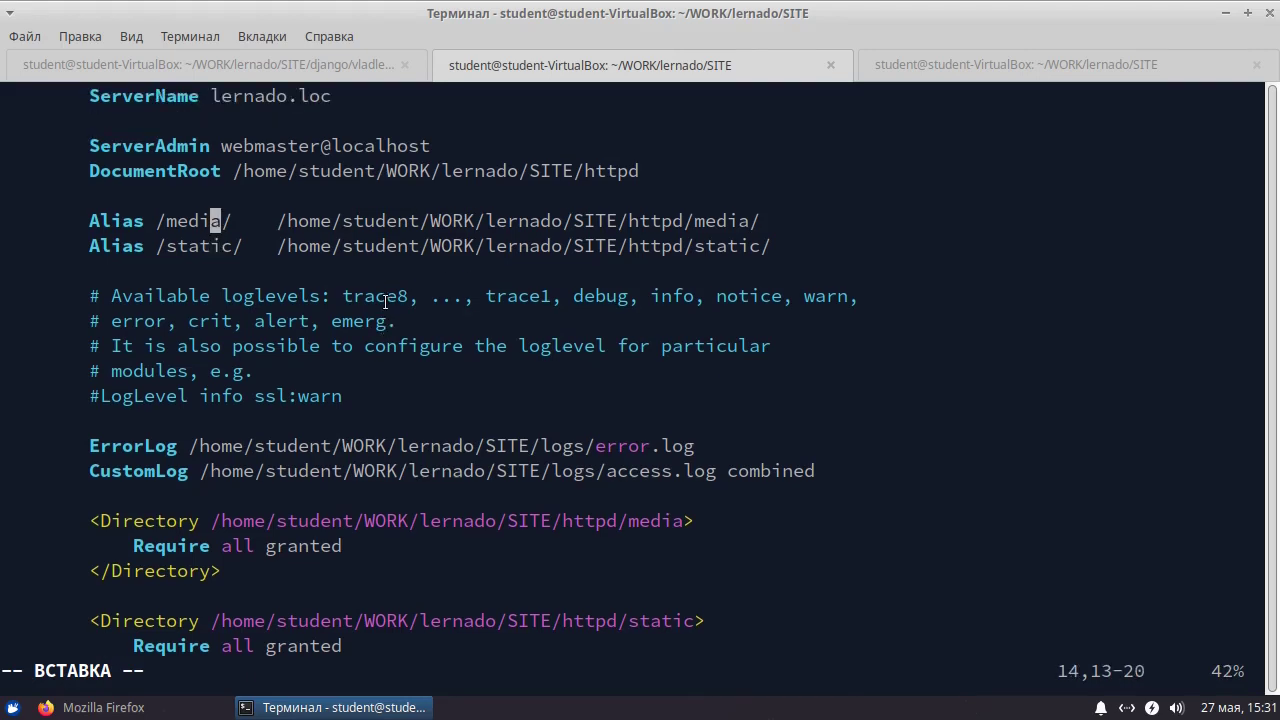
key("Down")
key("Up")
key("Down")
key("Down")
key("Down")
key("Down")
key("Down")
key("Down")
key("Down")
key("Down")
key("Down")
key("Down")
key("Down")
key("Down")
key("Down")
key("Down")
key("Down")
key("Down")
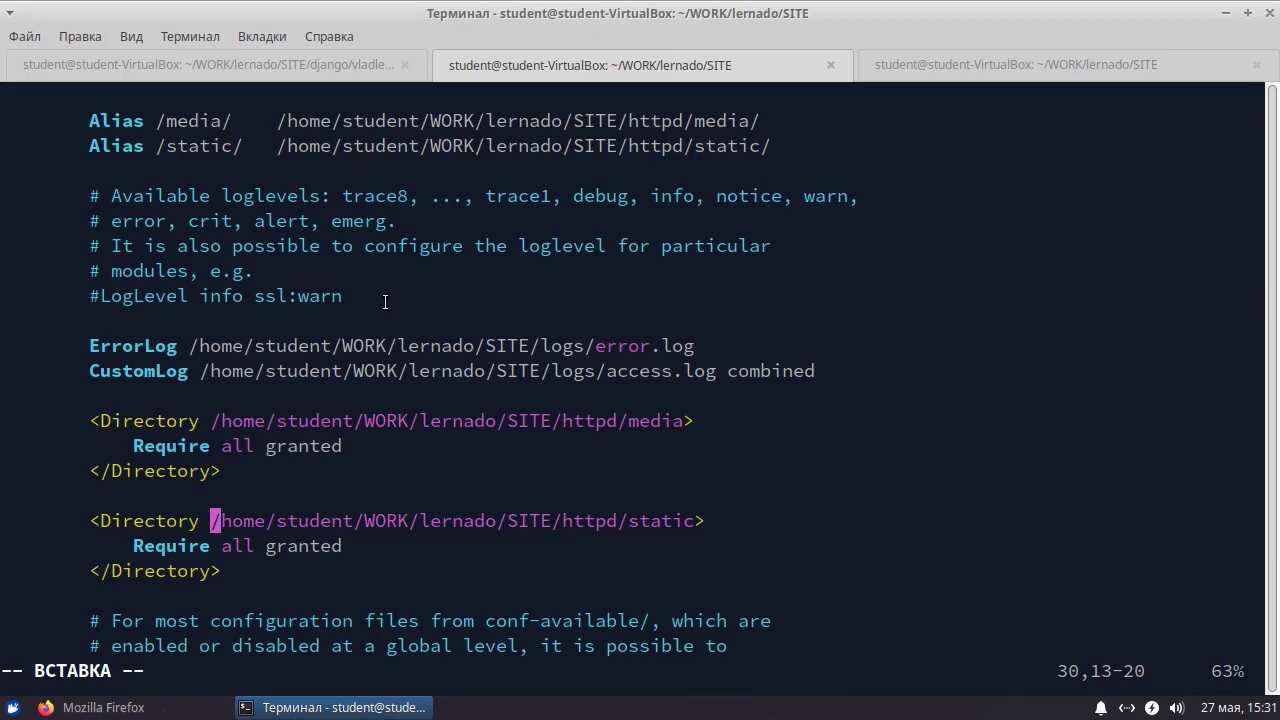
Add an indented empty line below the static Directory block
key("Down")
key("Down")
key("Down")
key("Return")
key("Return")
key("Up")
key("Tab")
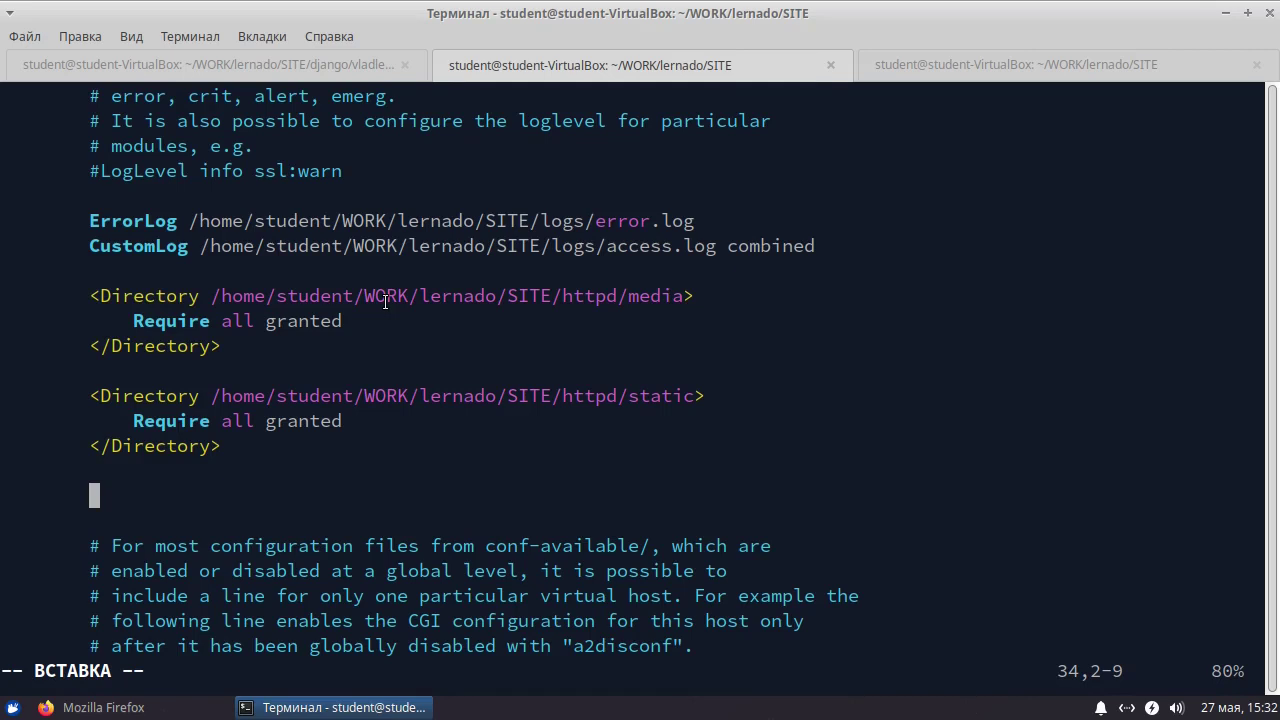
Type the directive name WSGIDaemonProcess on the new line, removing a stray slash
type("W")
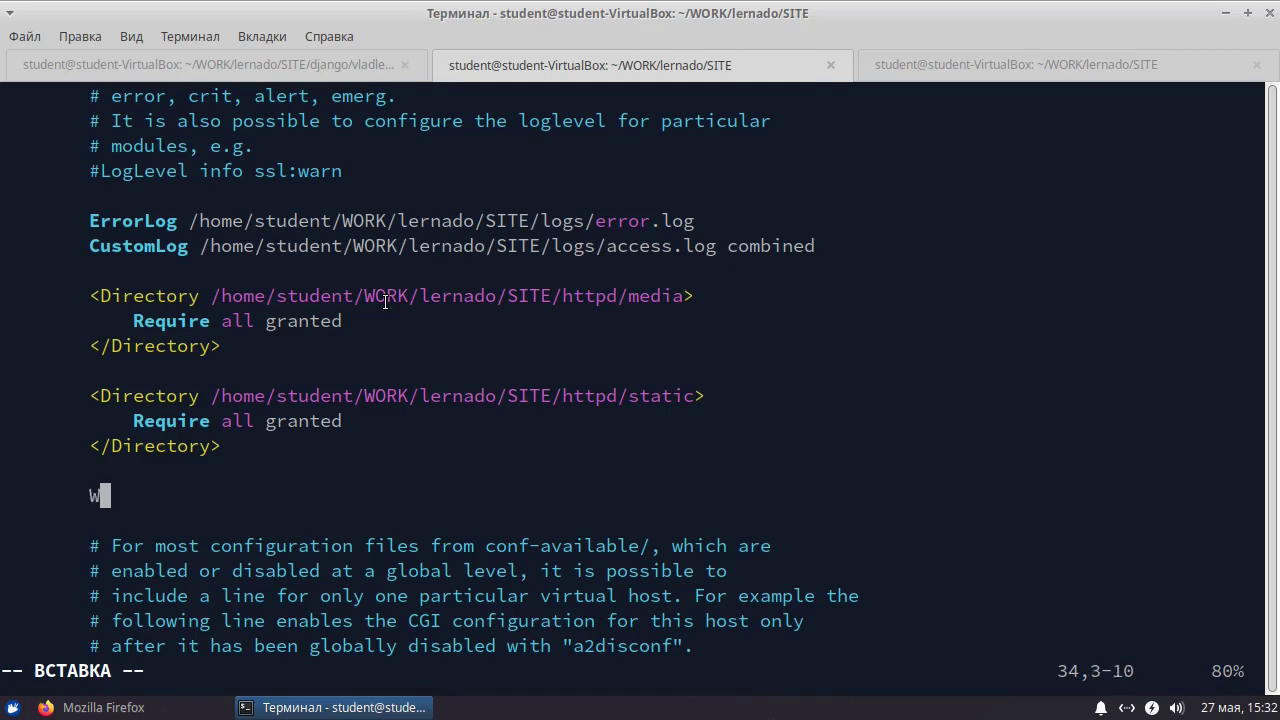
type("SGI")
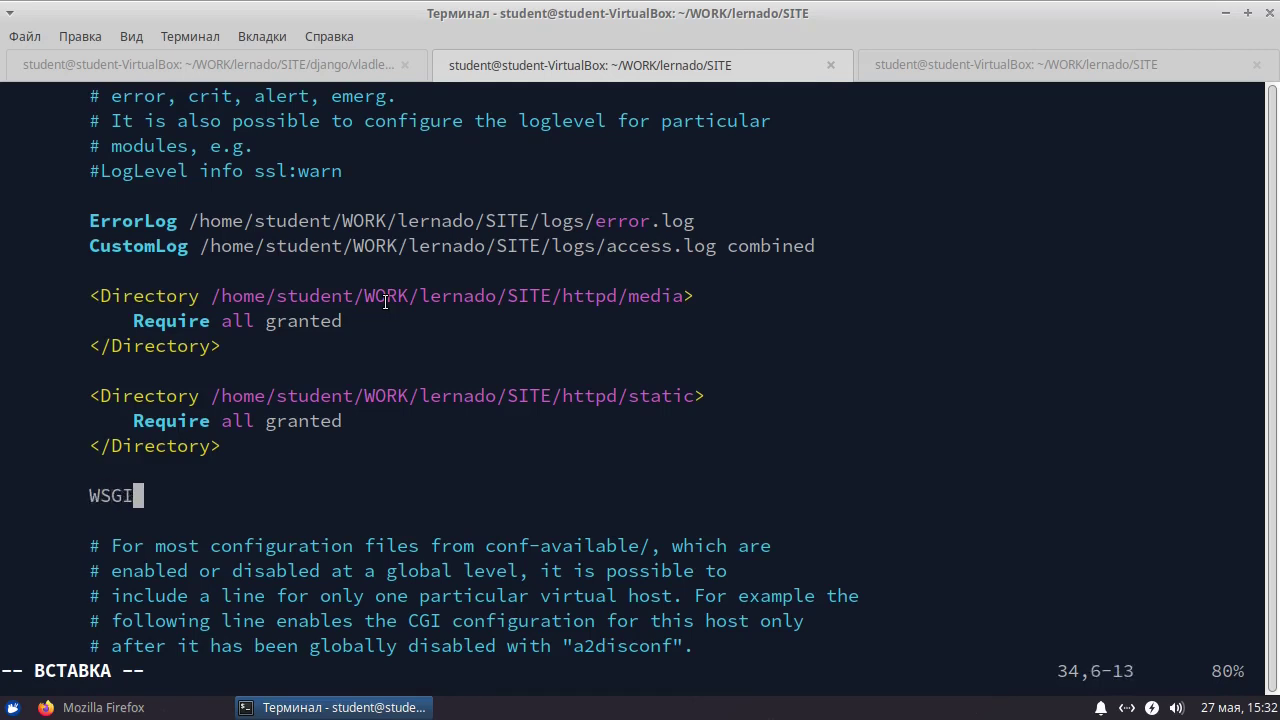
type("D")
type("ae")
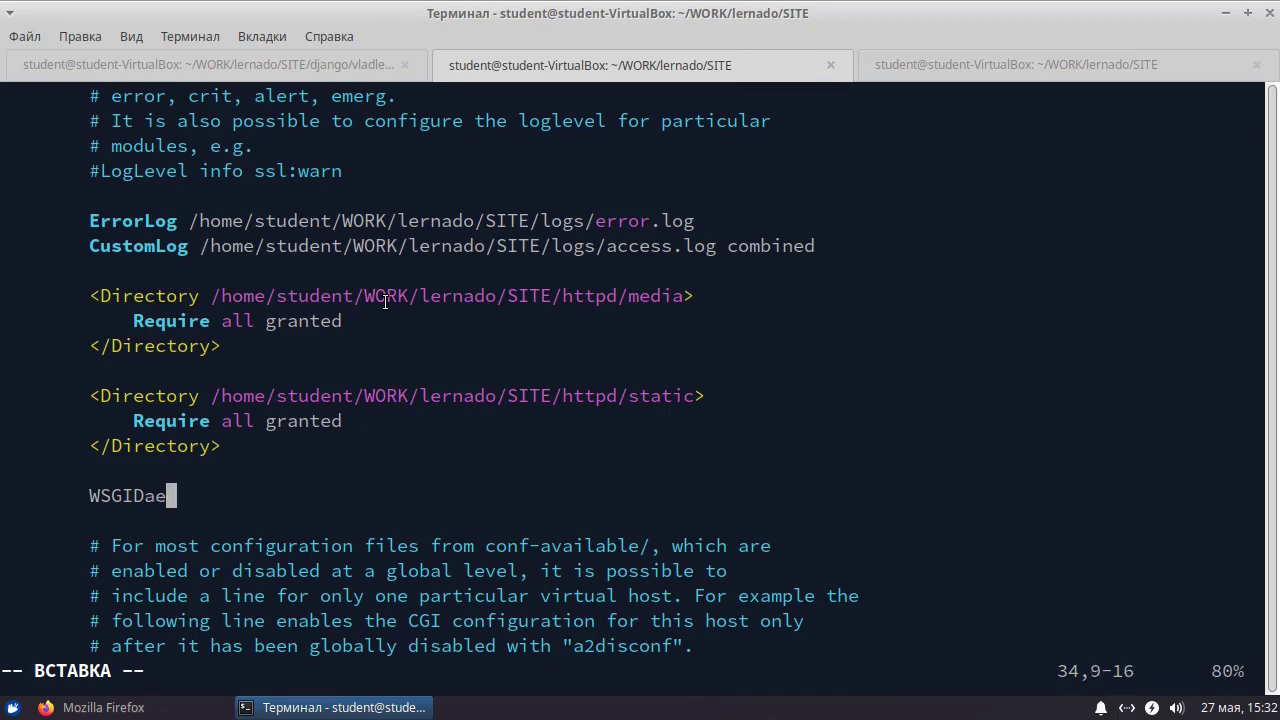
type("monProcess")
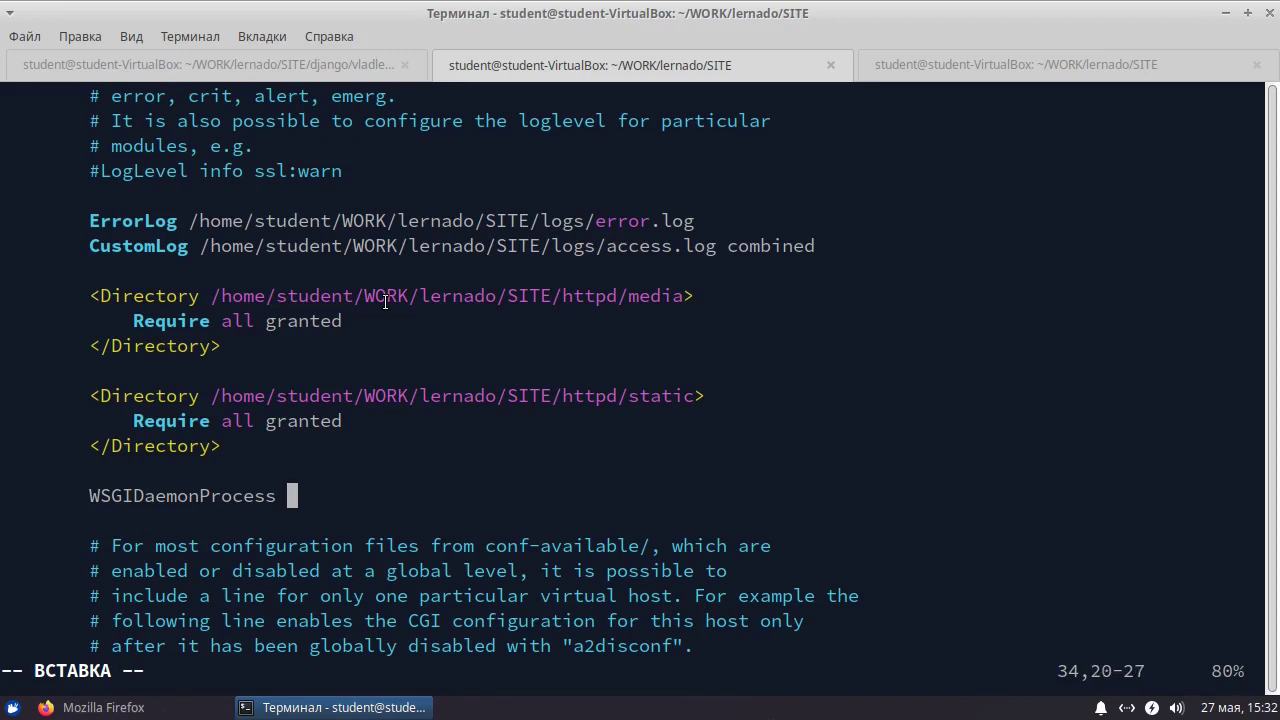
type("/")
type("/")
key("BackSpace")
key("BackSpace")
key("BackSpace")
key("BackSpace")
Complete it with lernado.loc python-home=/home/student/WORK/lern-venv python-path=/home/student/WORK/lernado/SITE/django/vladlena
type("lern")
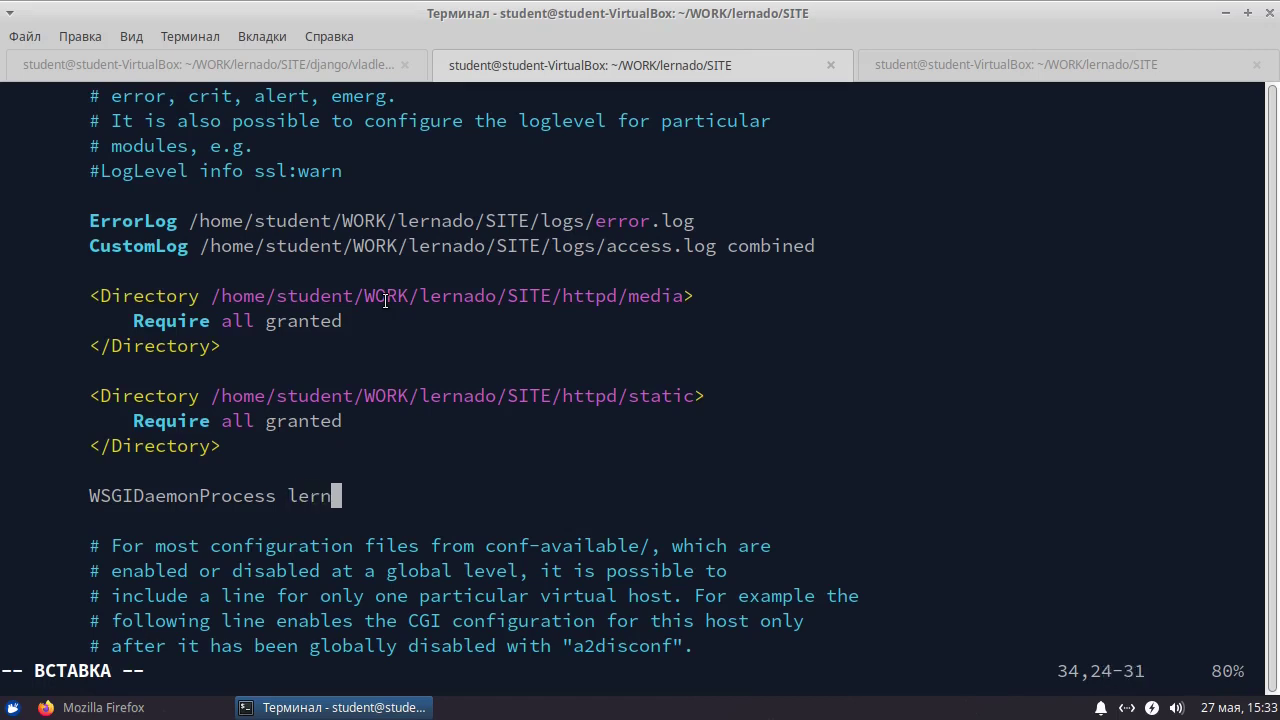
type("ado.")
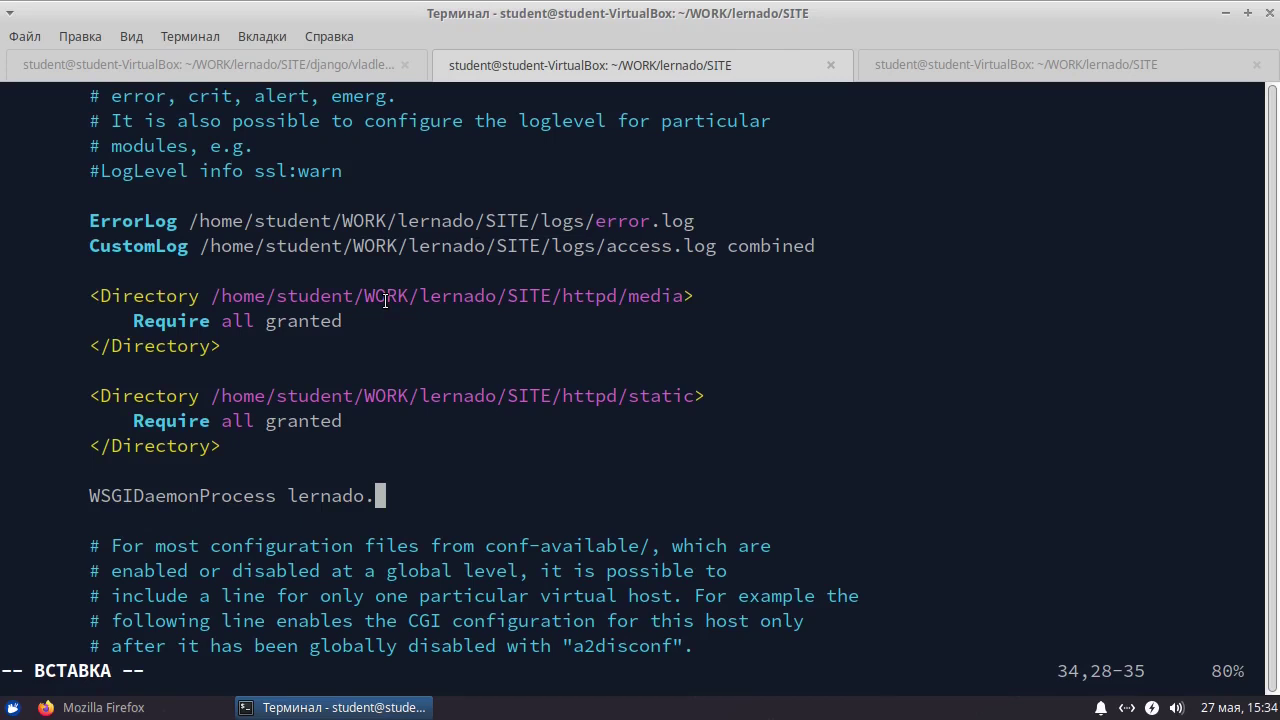
type("loc ")
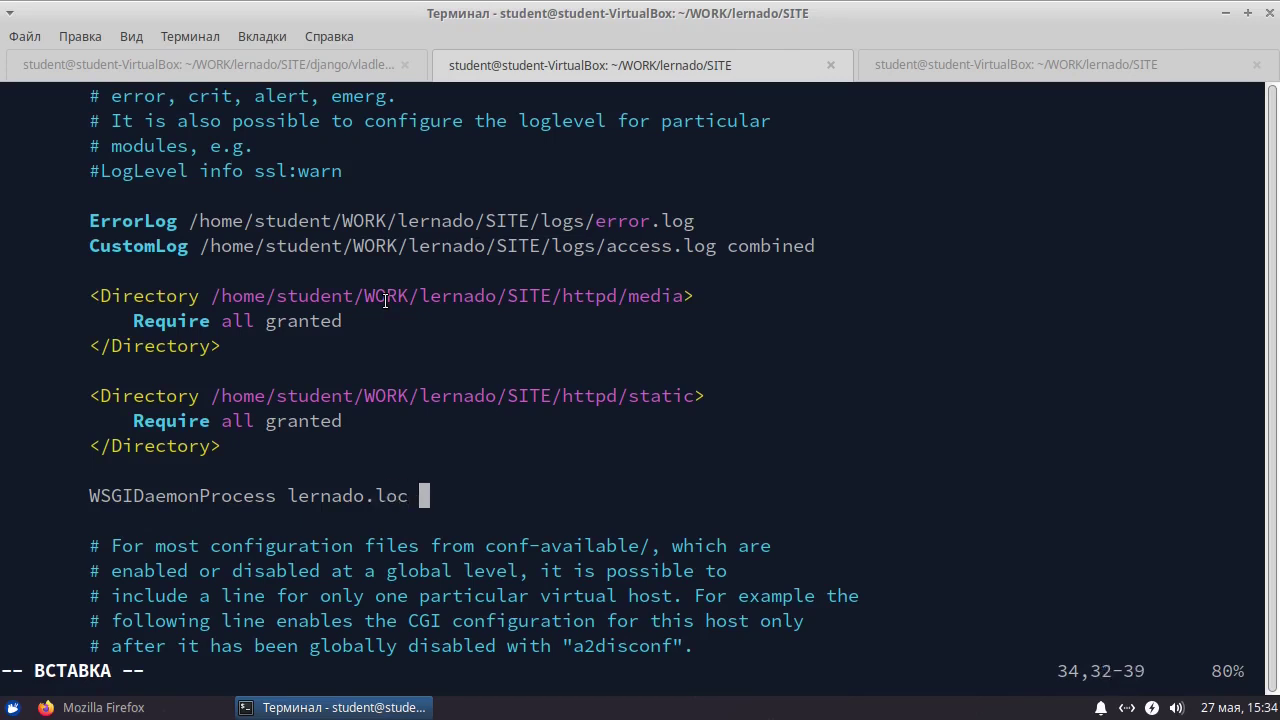
type("python-")
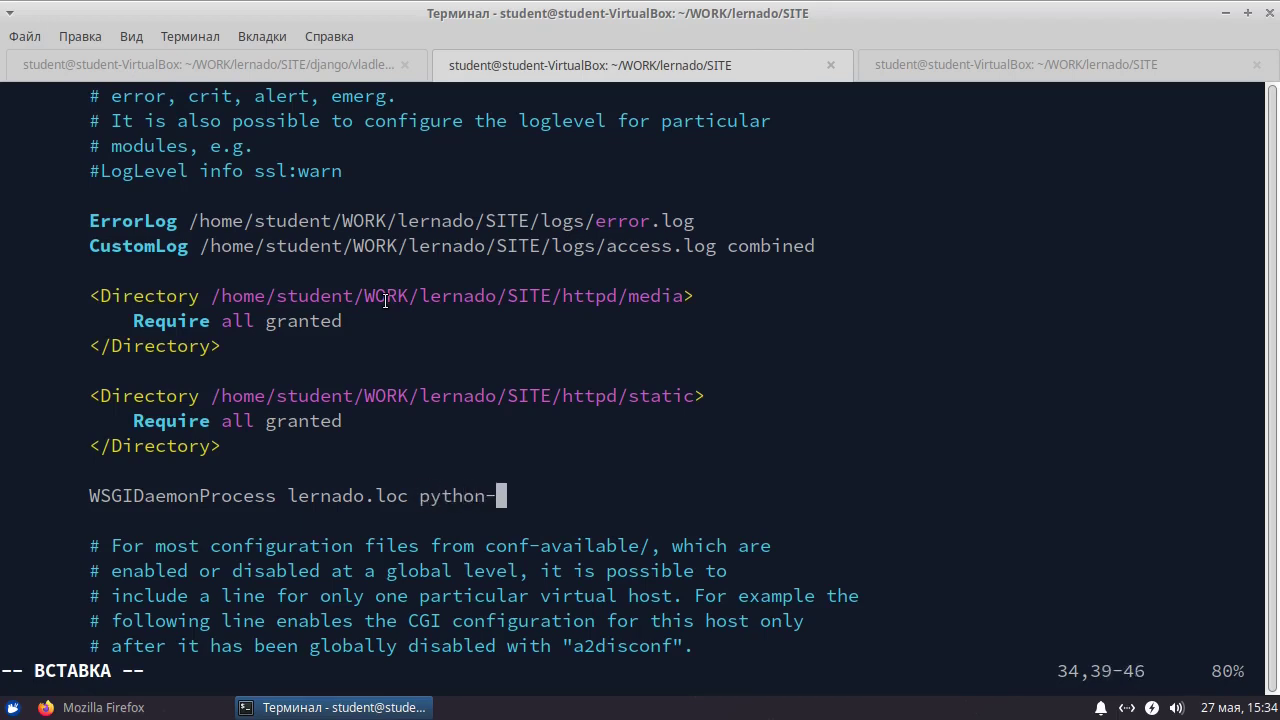
type("home")
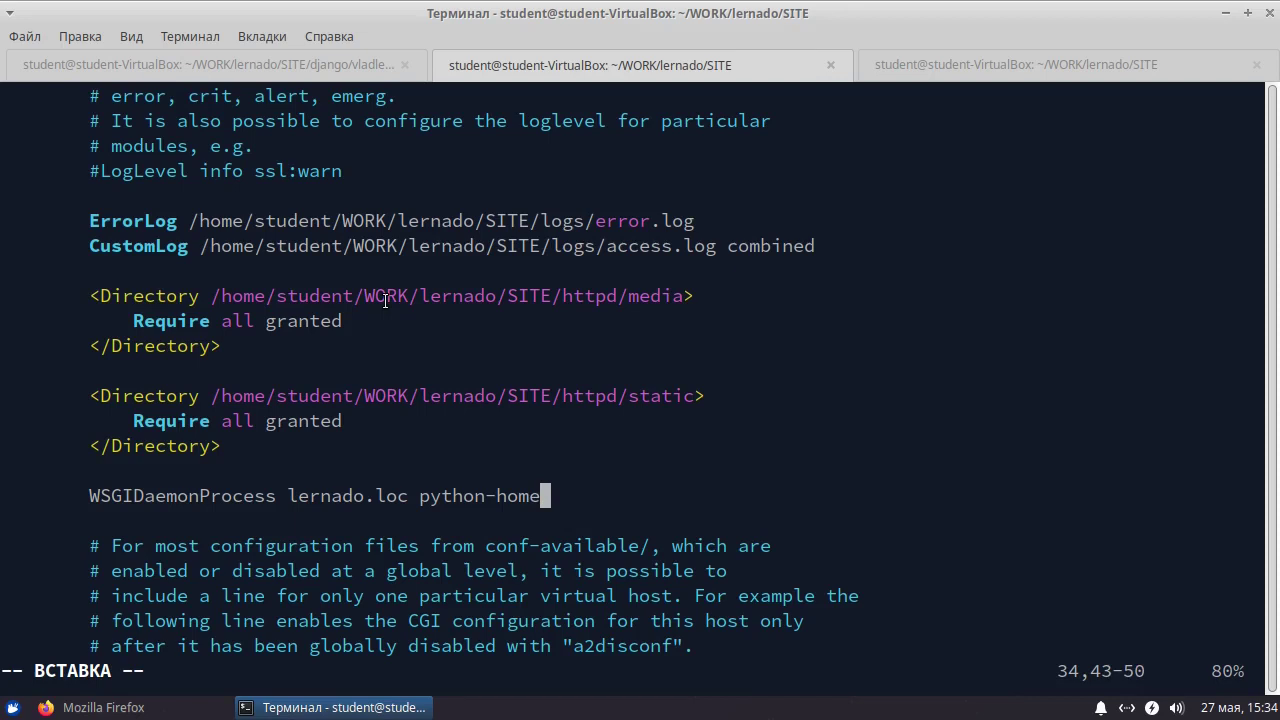
type("=/hoim")
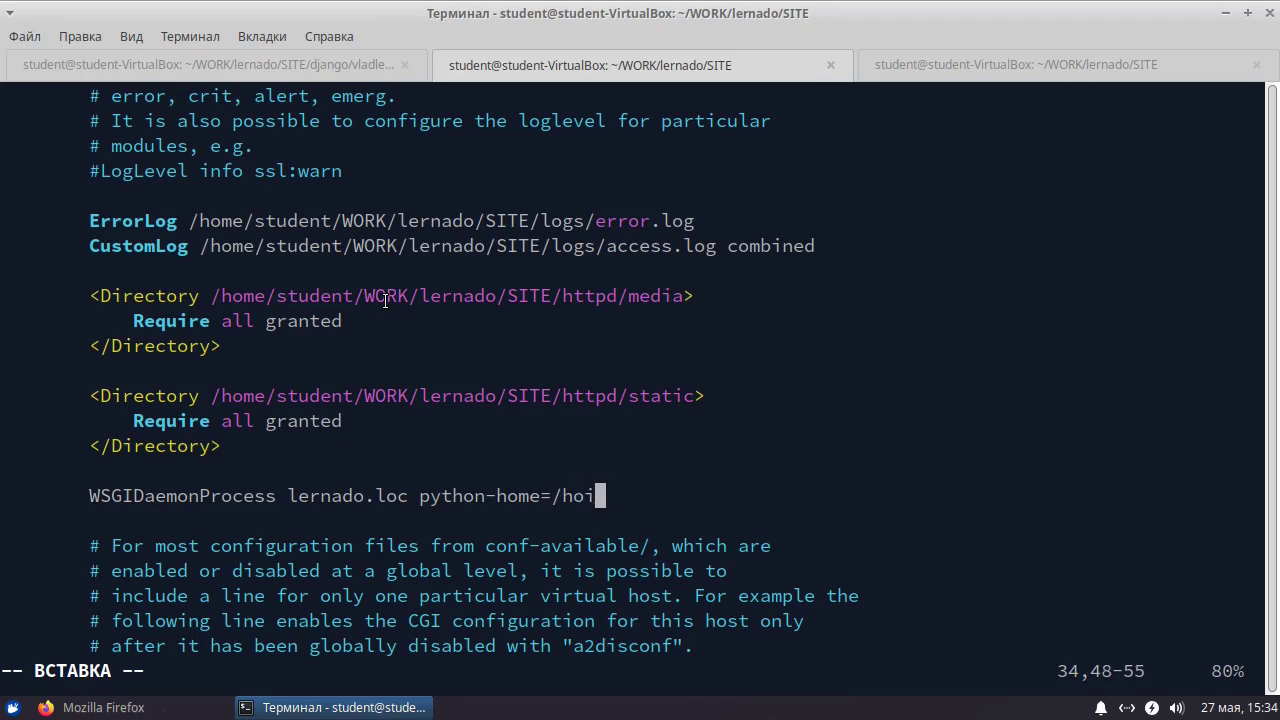
key("BackSpace")
key("BackSpace")
type("me/student/")
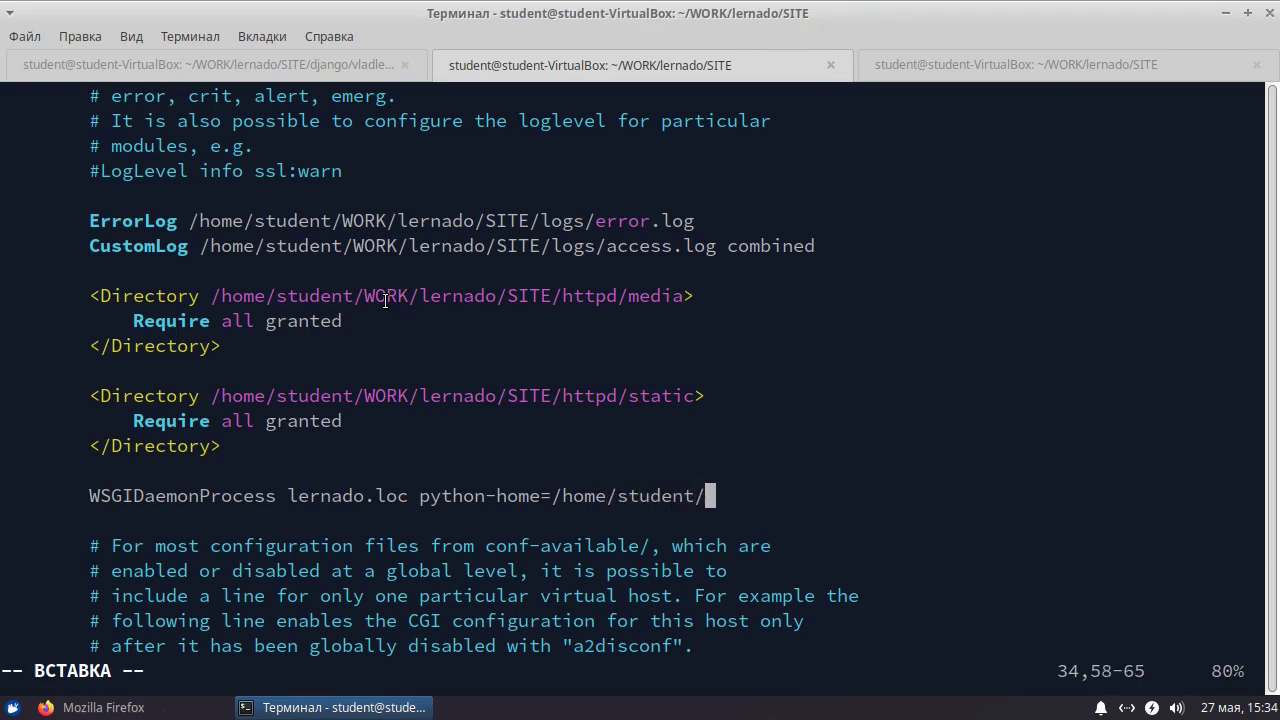
type("WORK/")
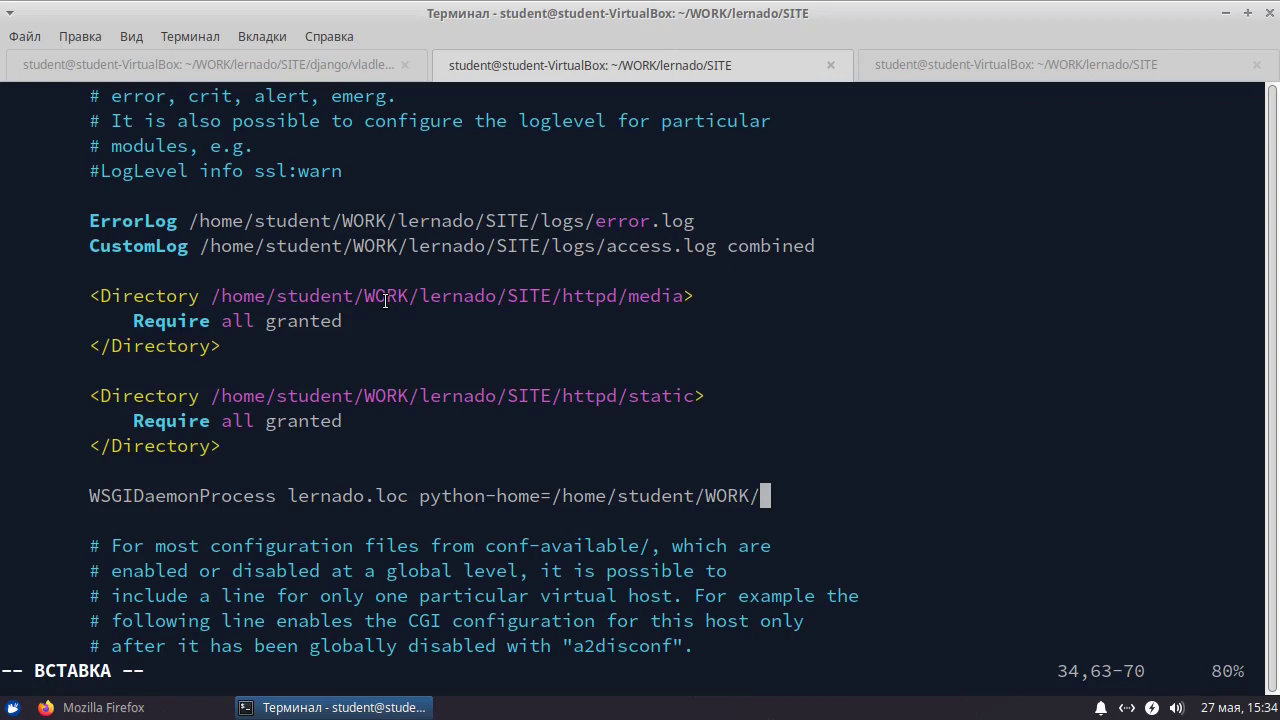
type("ler")
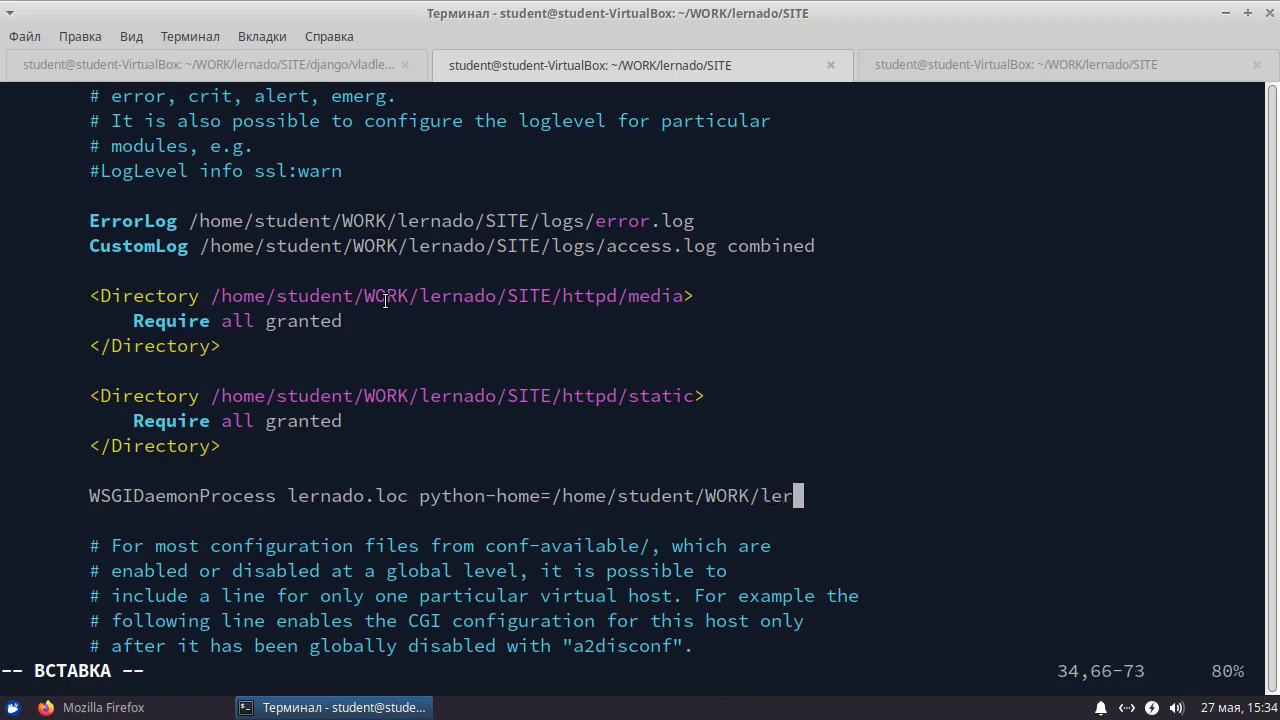
type("n-venv")
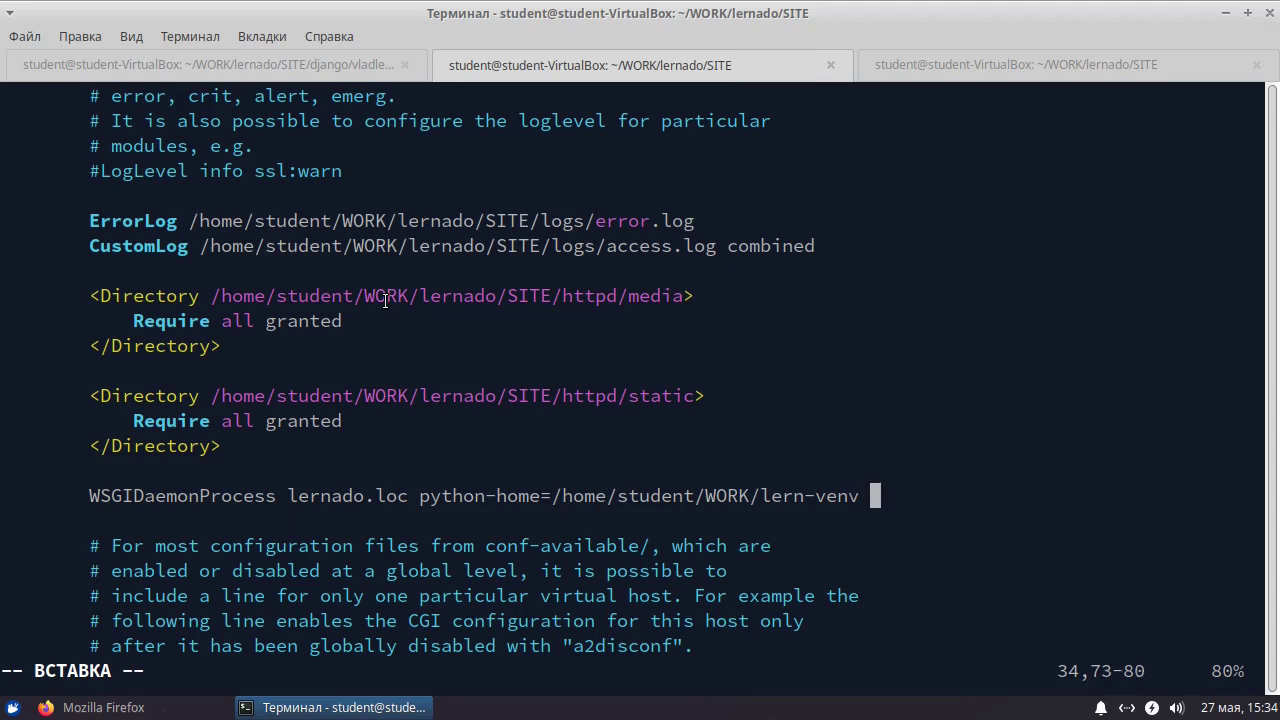
type(" python-")
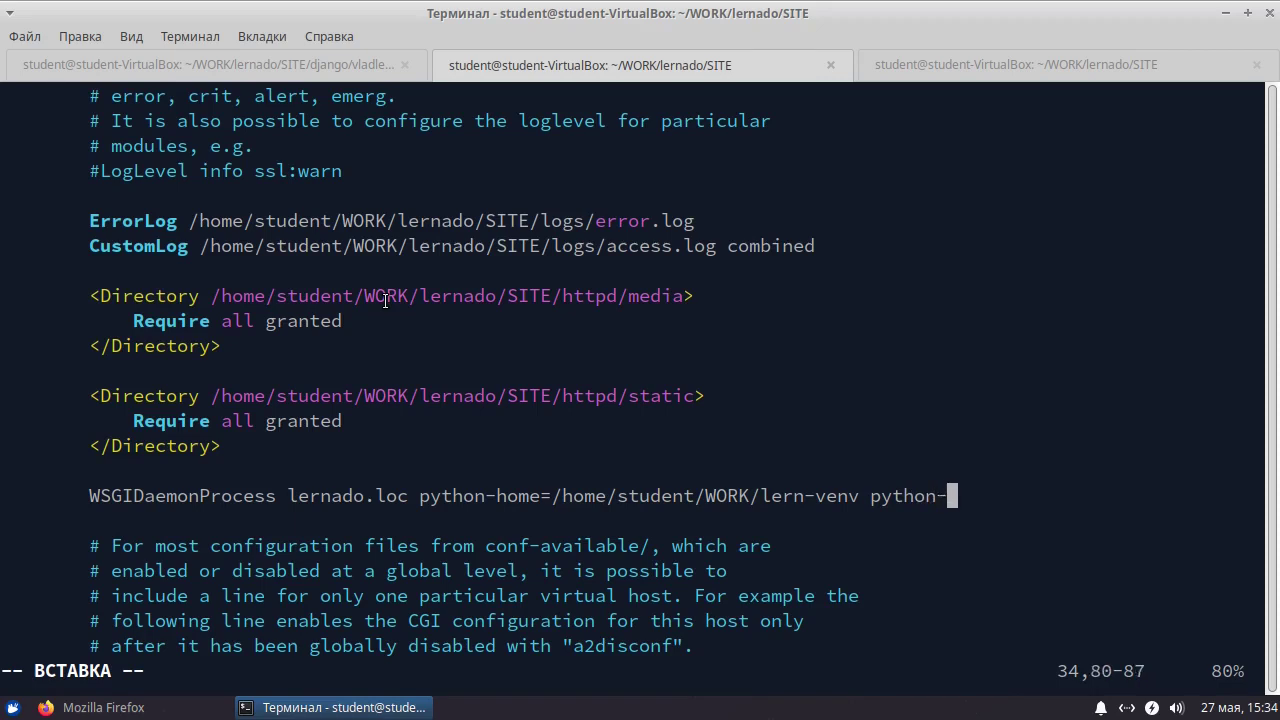
type("path")
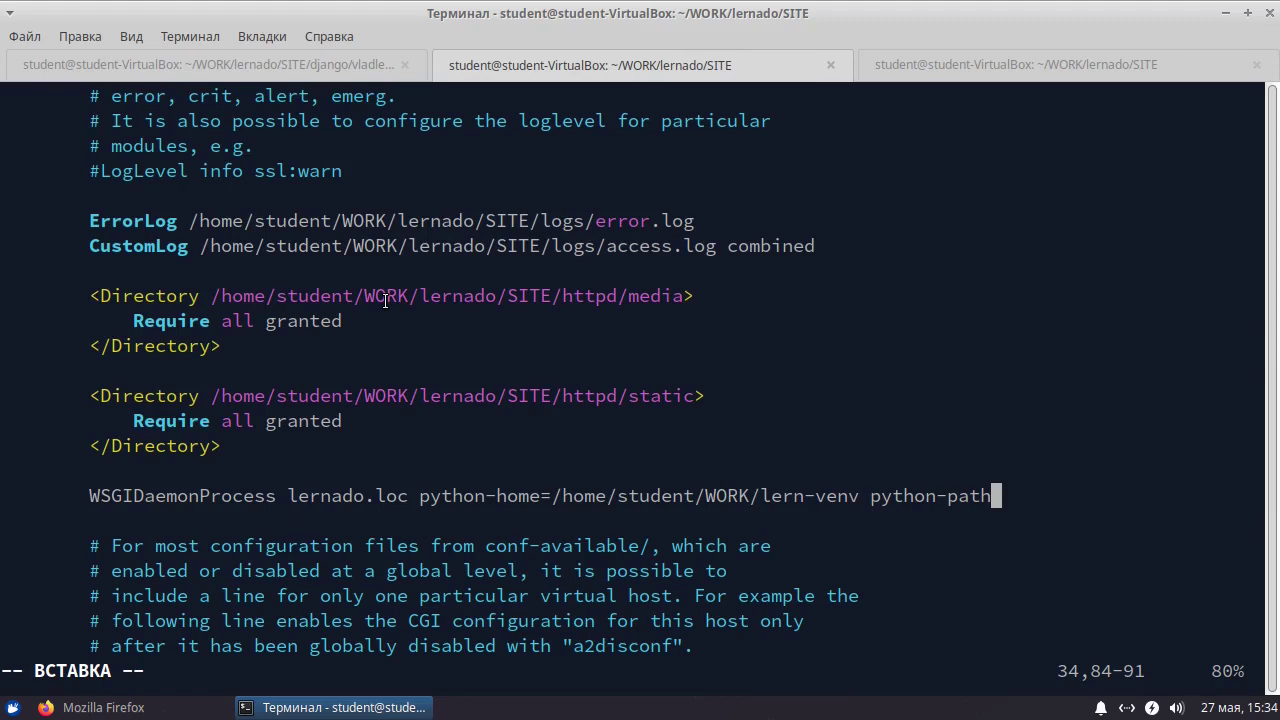
type("=/home/")
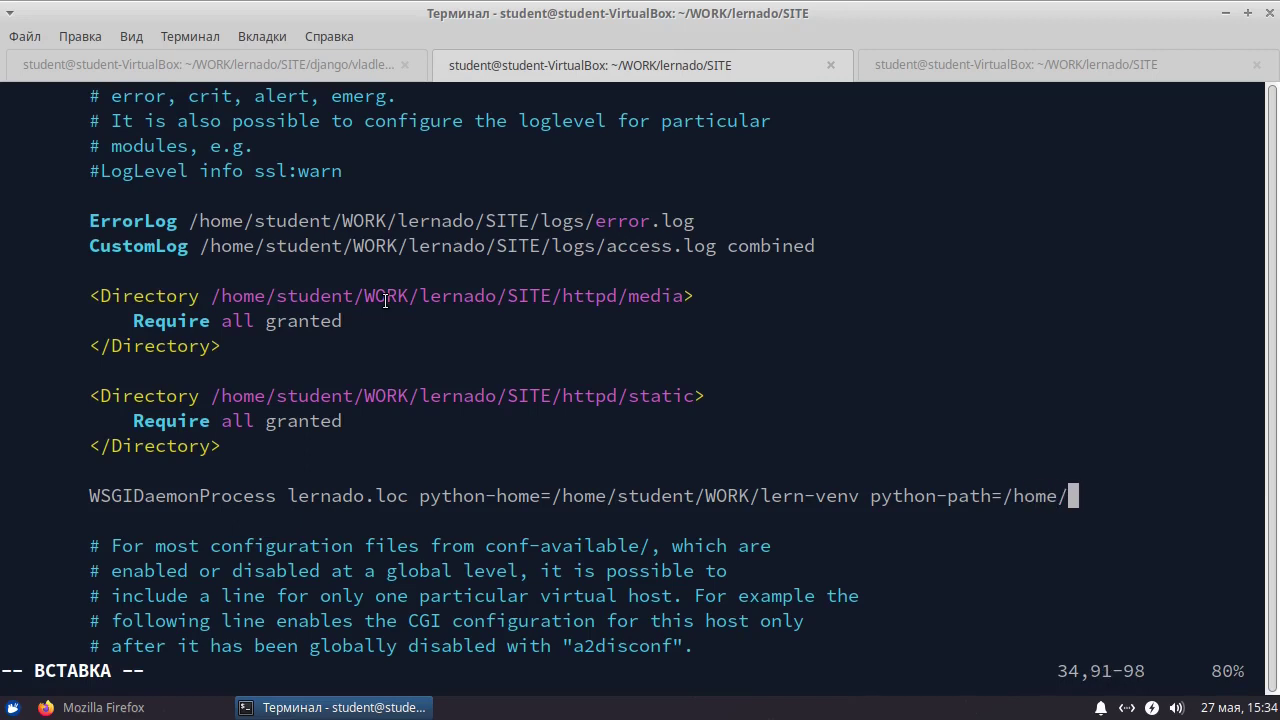
type("sr")
key("BackSpace")
type("tuden")
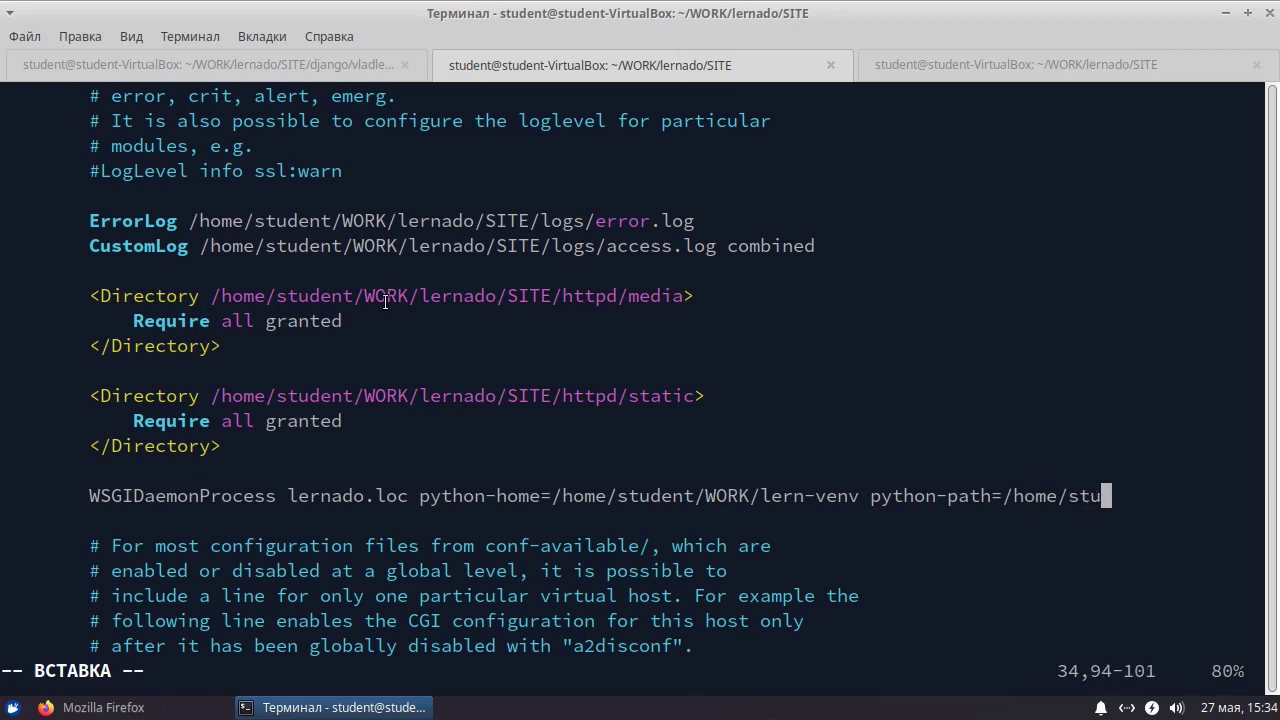
type("t/WORK/")
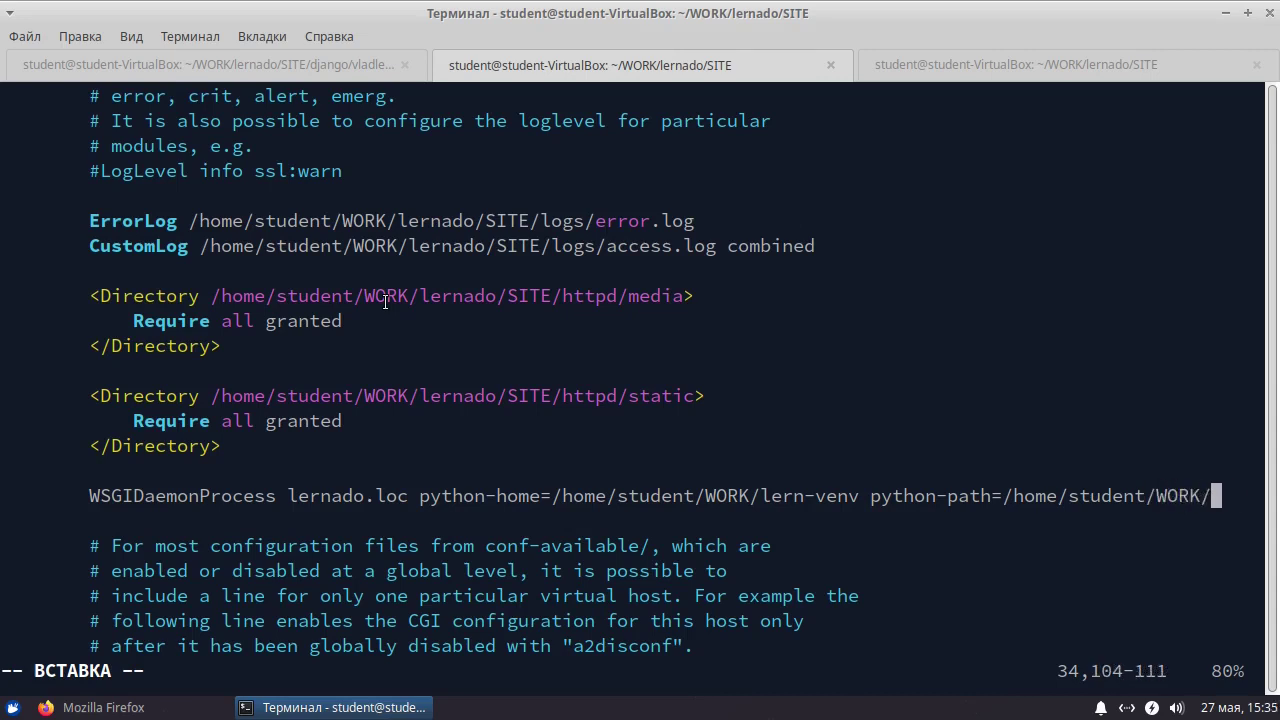
type("lernado/")
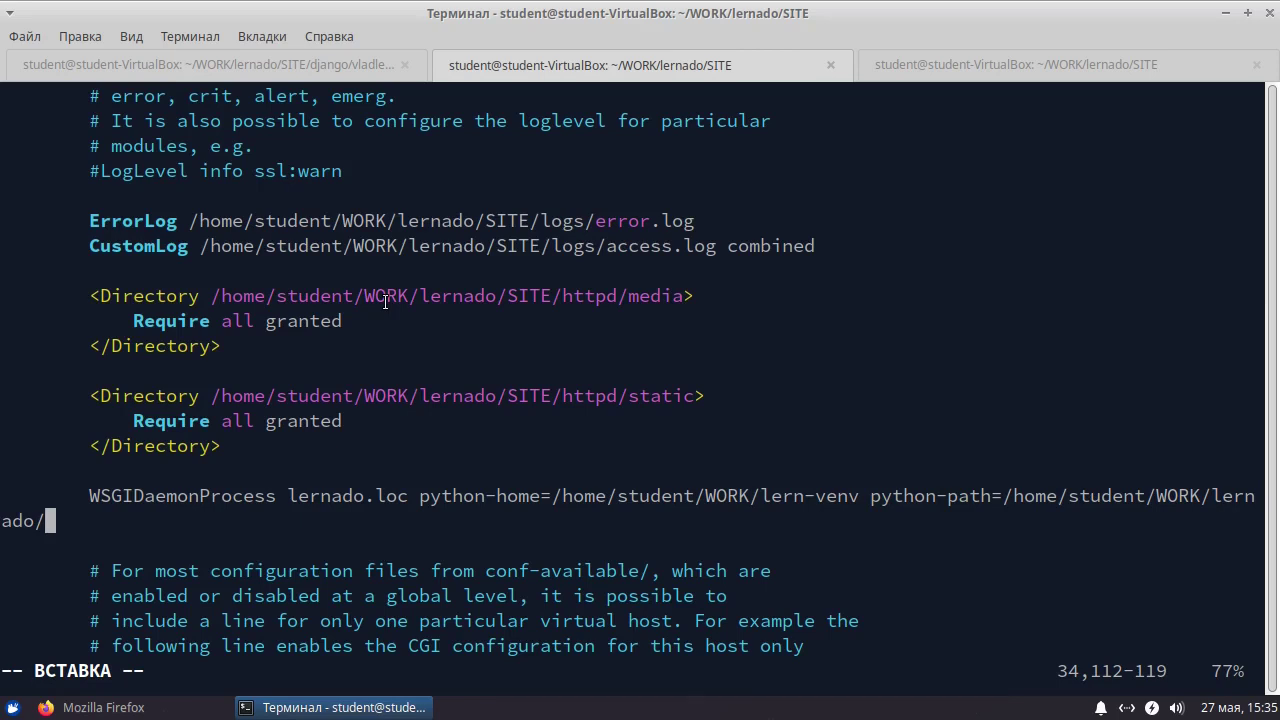
type("SI")
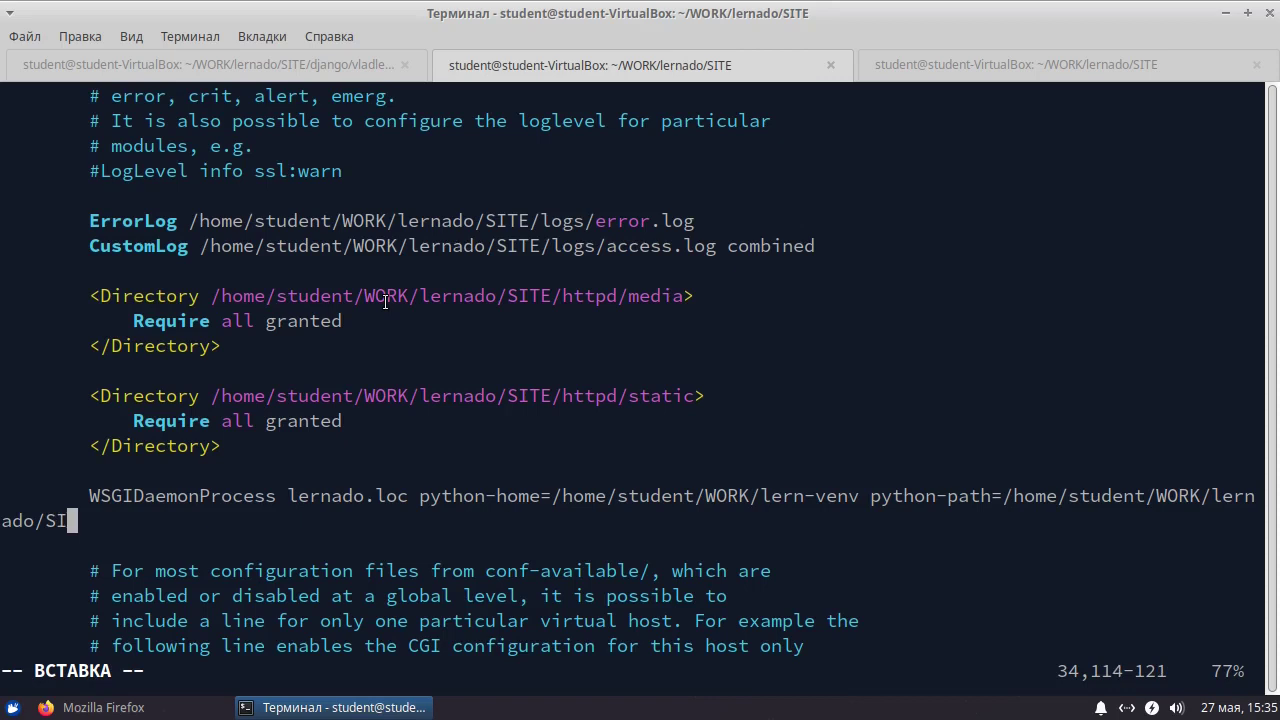
type("TE/dj")
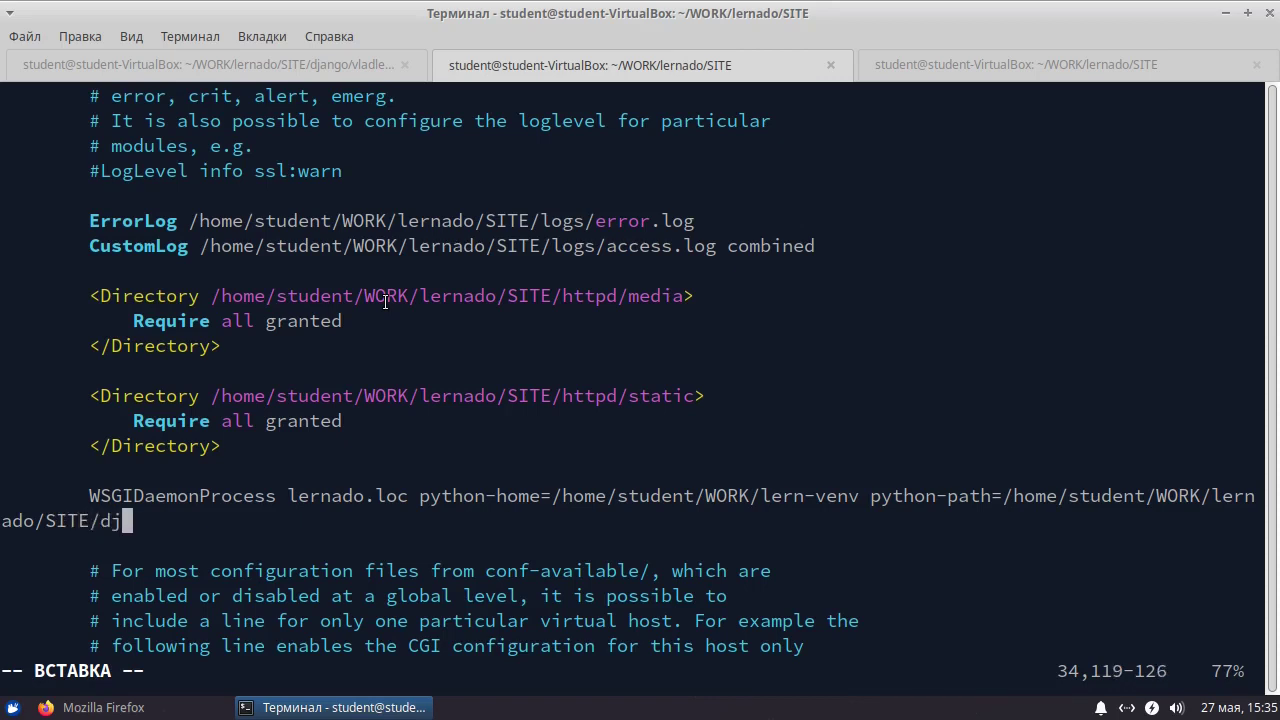
type("ango/v")
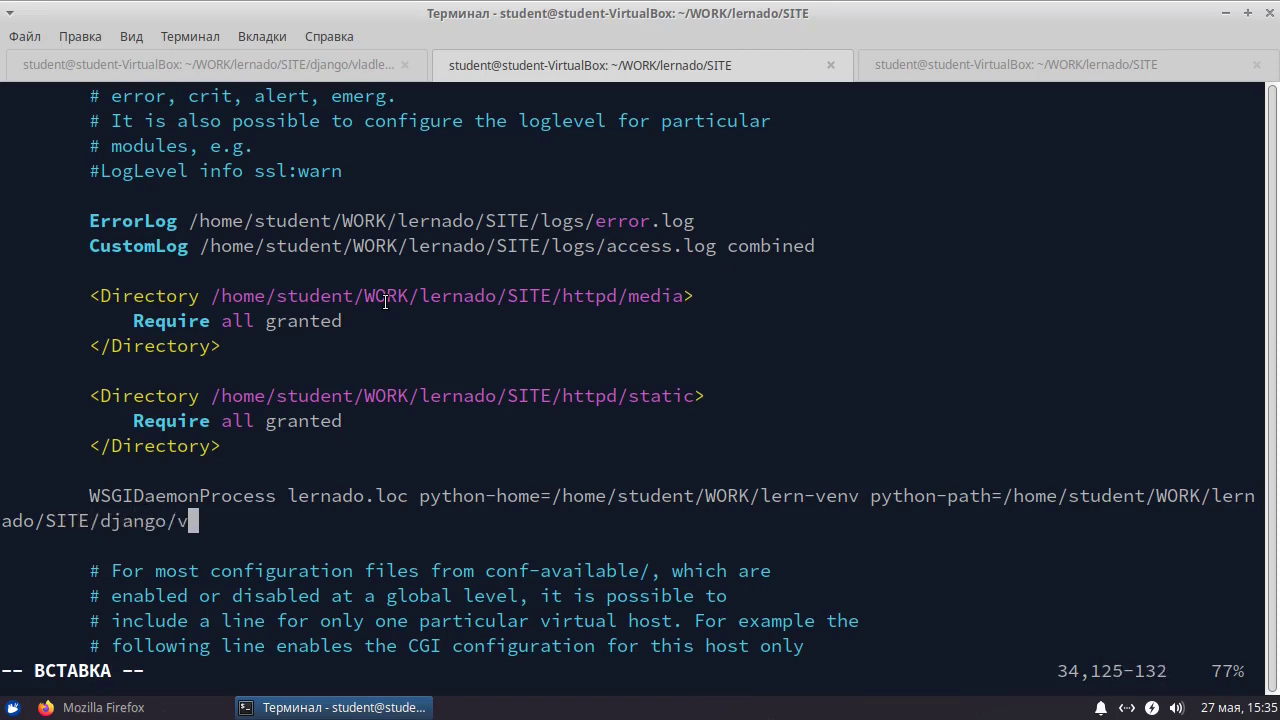
type("ladlena")
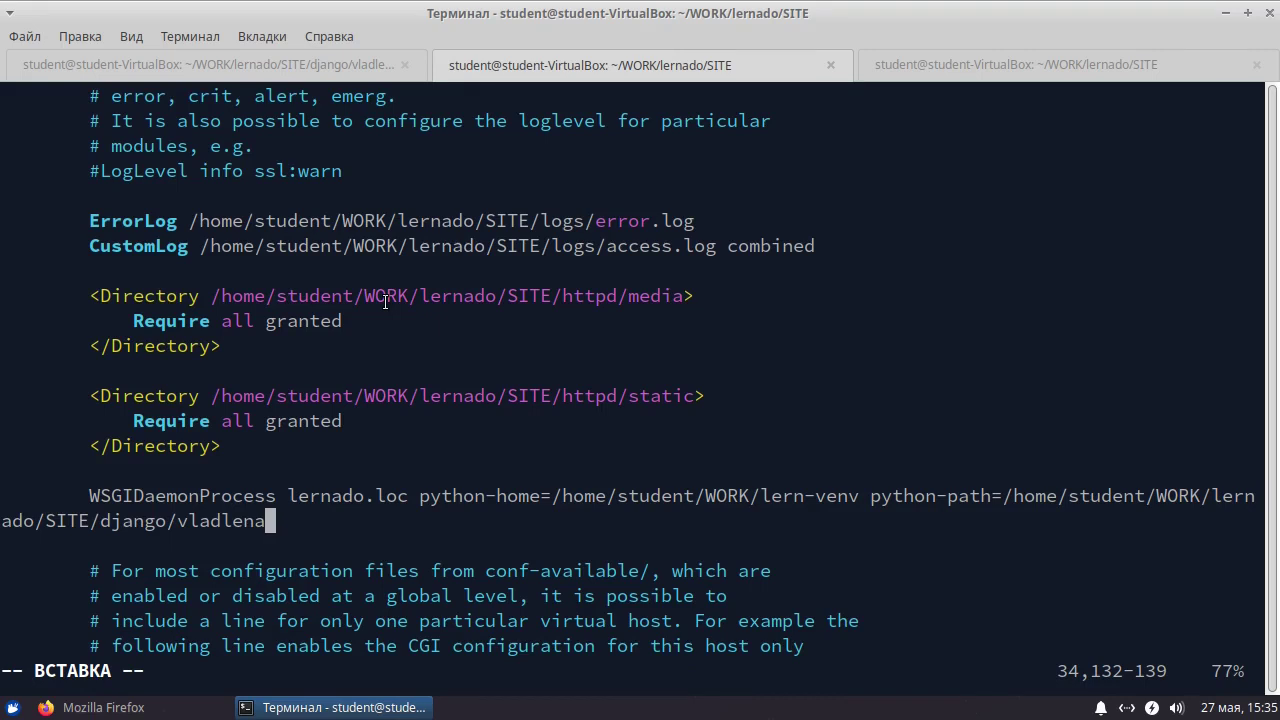
key("Return")
Type an indented WSGIProcessGroup lernado.loc line, fixing a stray comma, and start a new line
key("Tab")
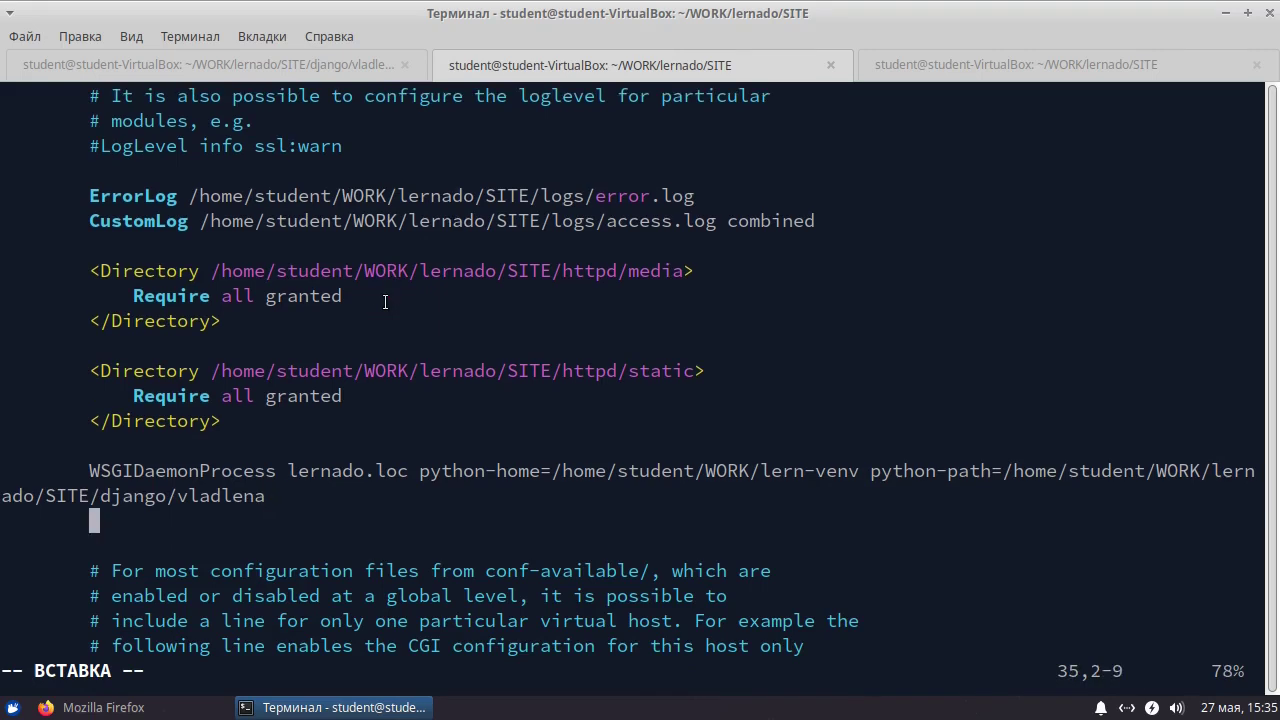
type("WSGIProcessGroup")
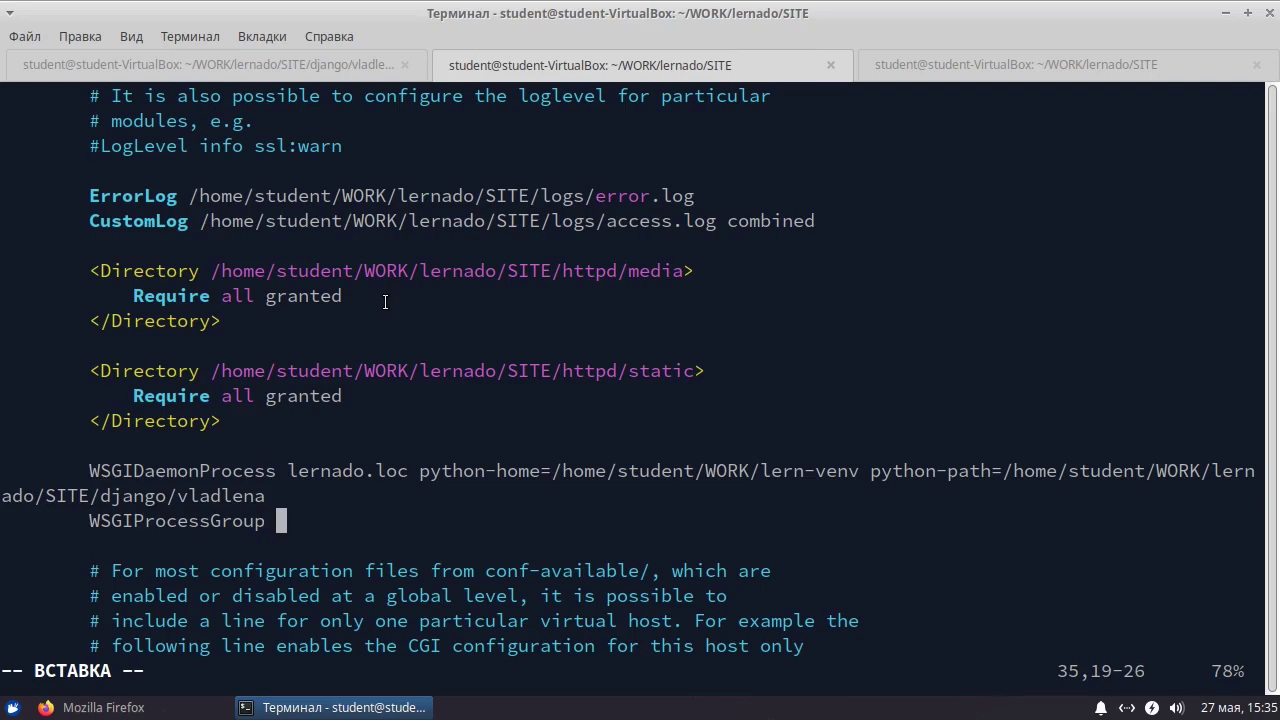
type("lernado.loc")
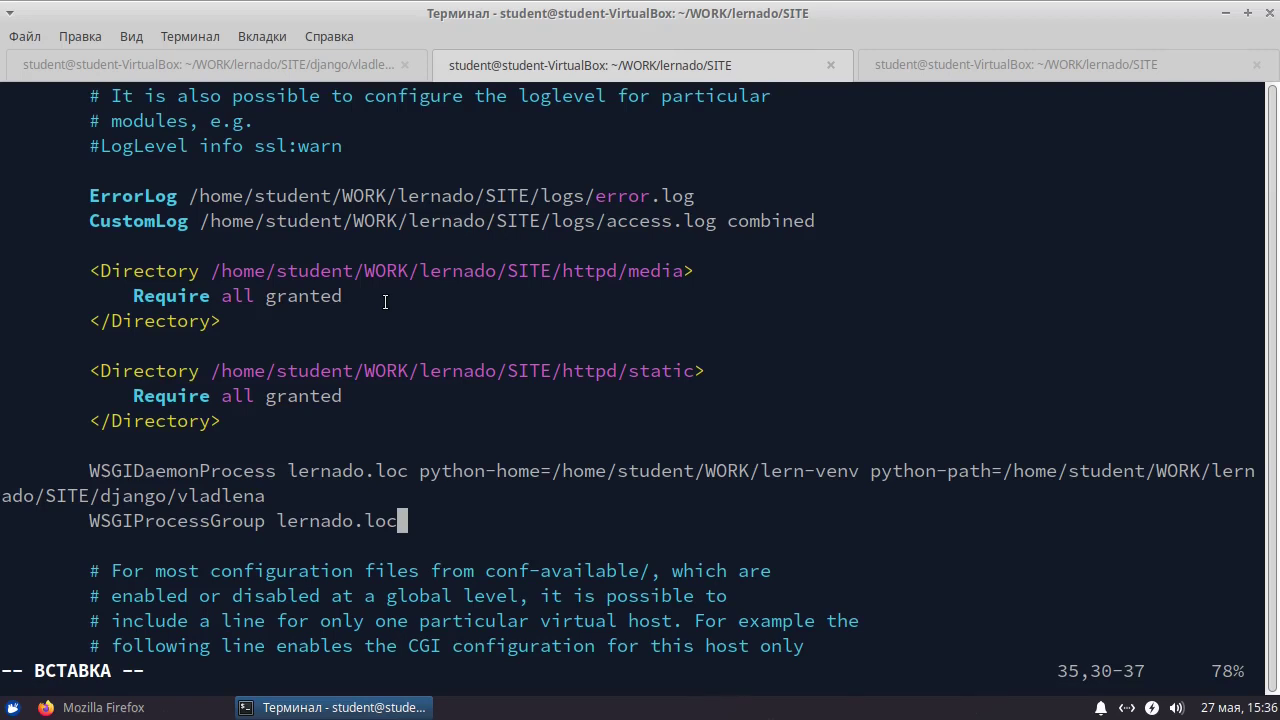
key("Return")
key("Return")
Type <Directory /home/student/WORK/lernado/SITE/django/vladlena/vladlena>, capitalising Directory and fixing a typo
key("Tab")
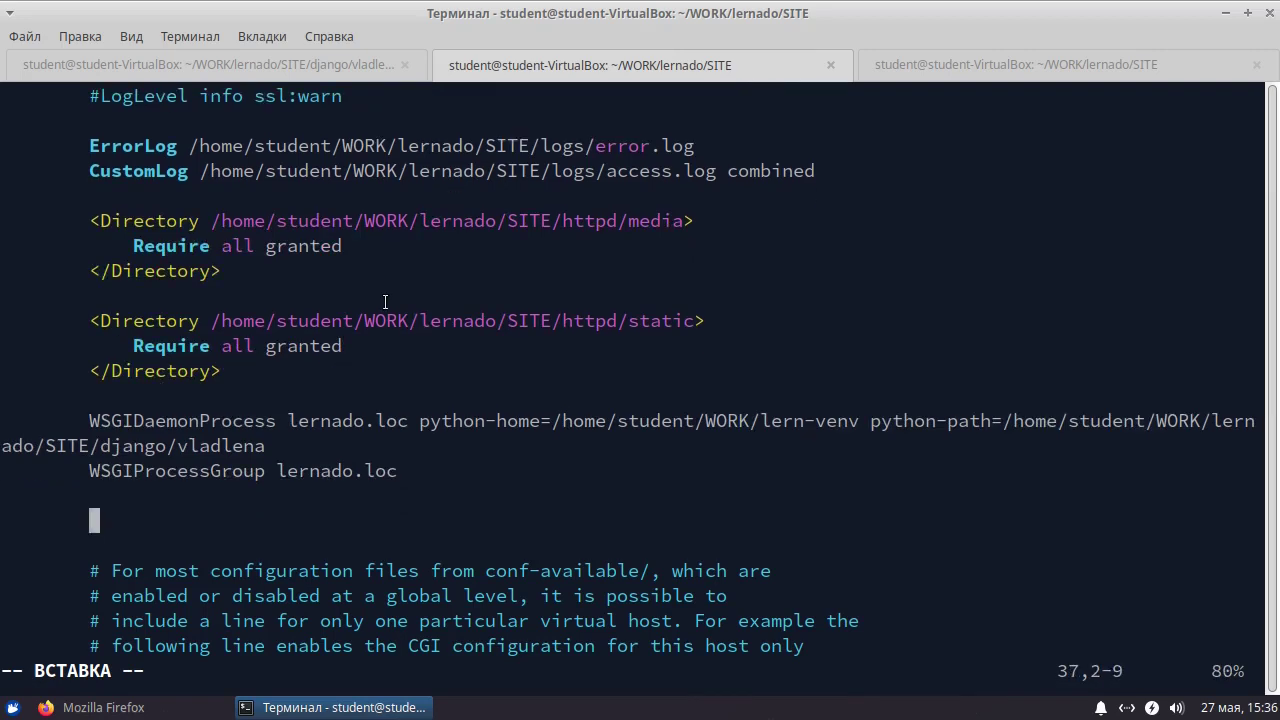
type("<d")
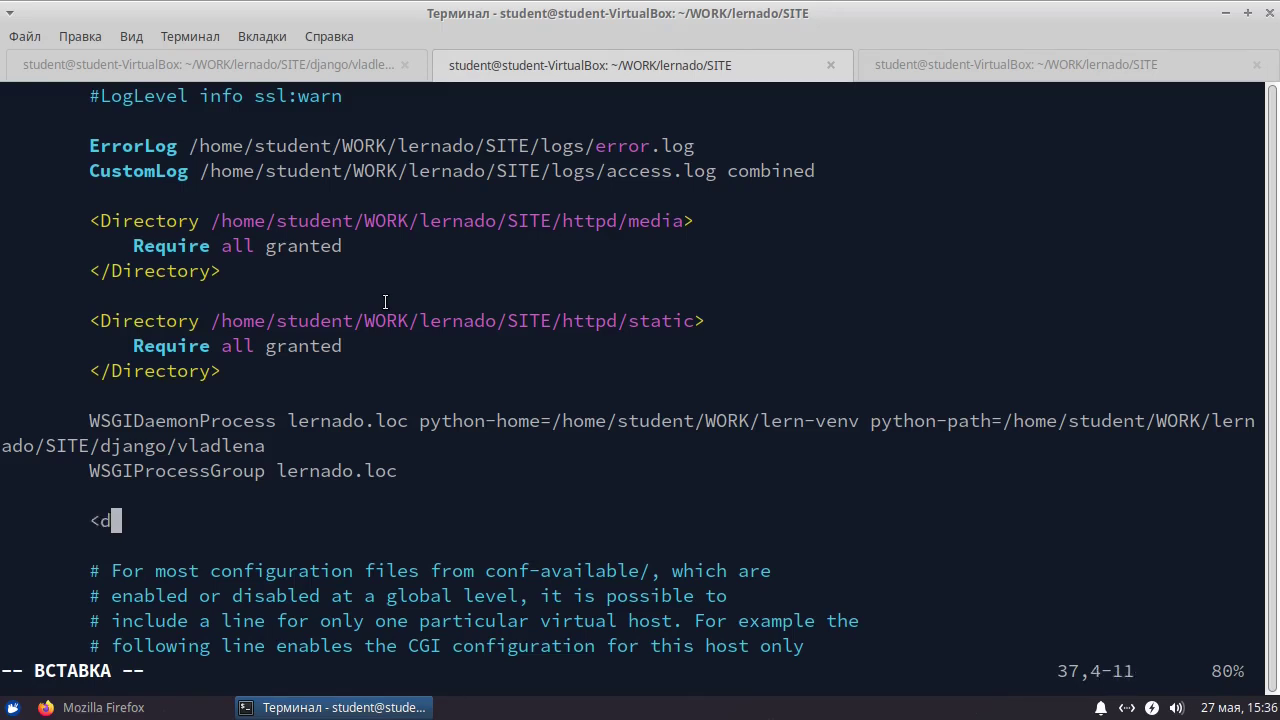
type("irectory")
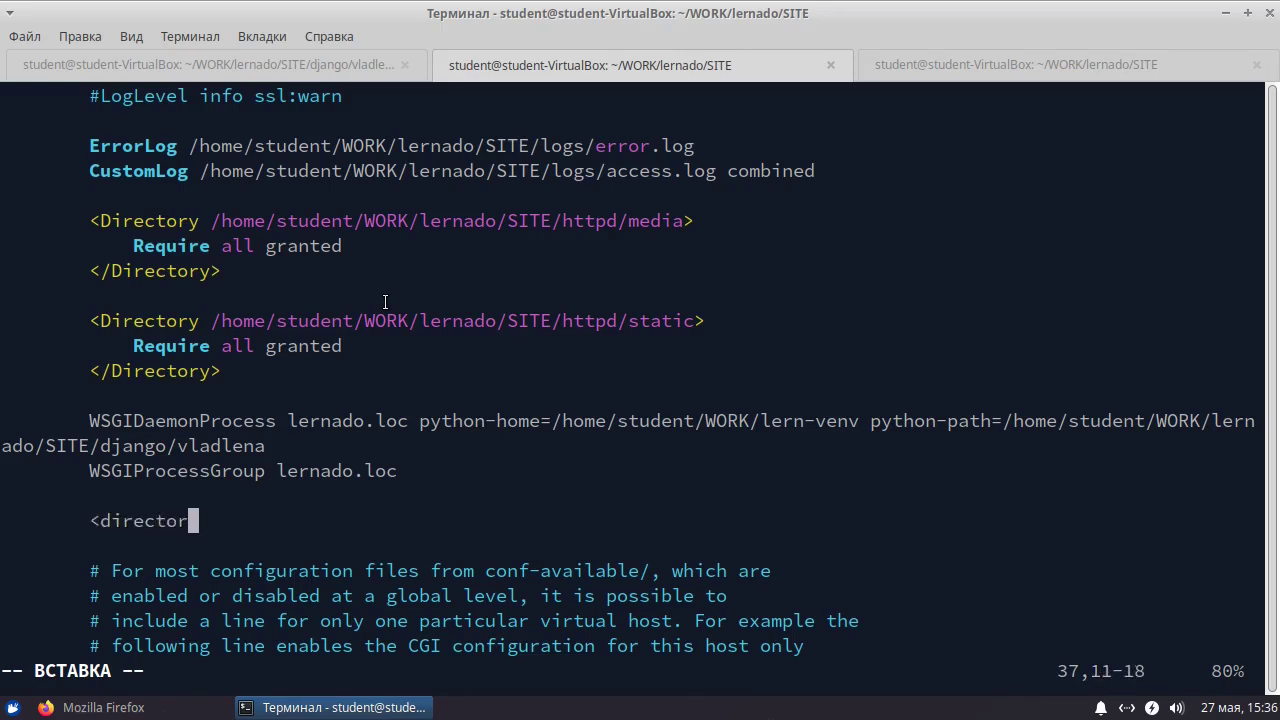
key("Left")
key("Left")
key("Left")
key("Left")
key("Left")
key("Left")
key("Left")
key("Left")
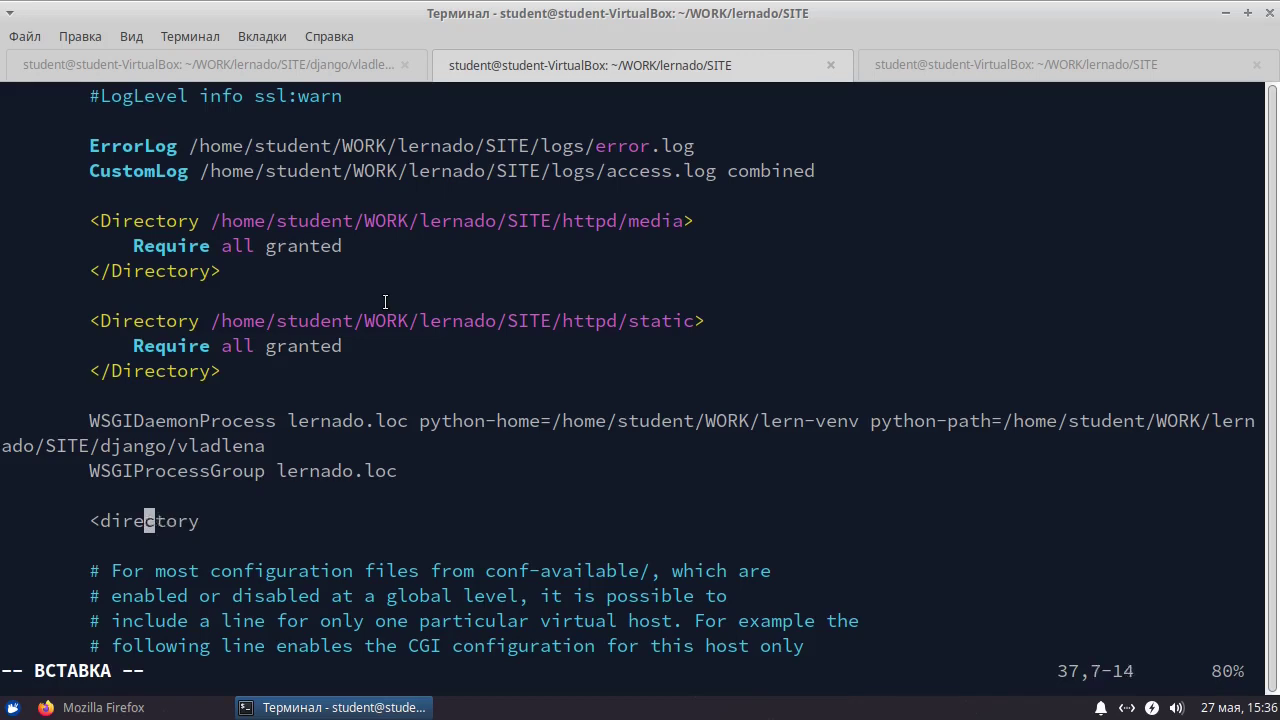
key("BackSpace")
type("D")
key("End")
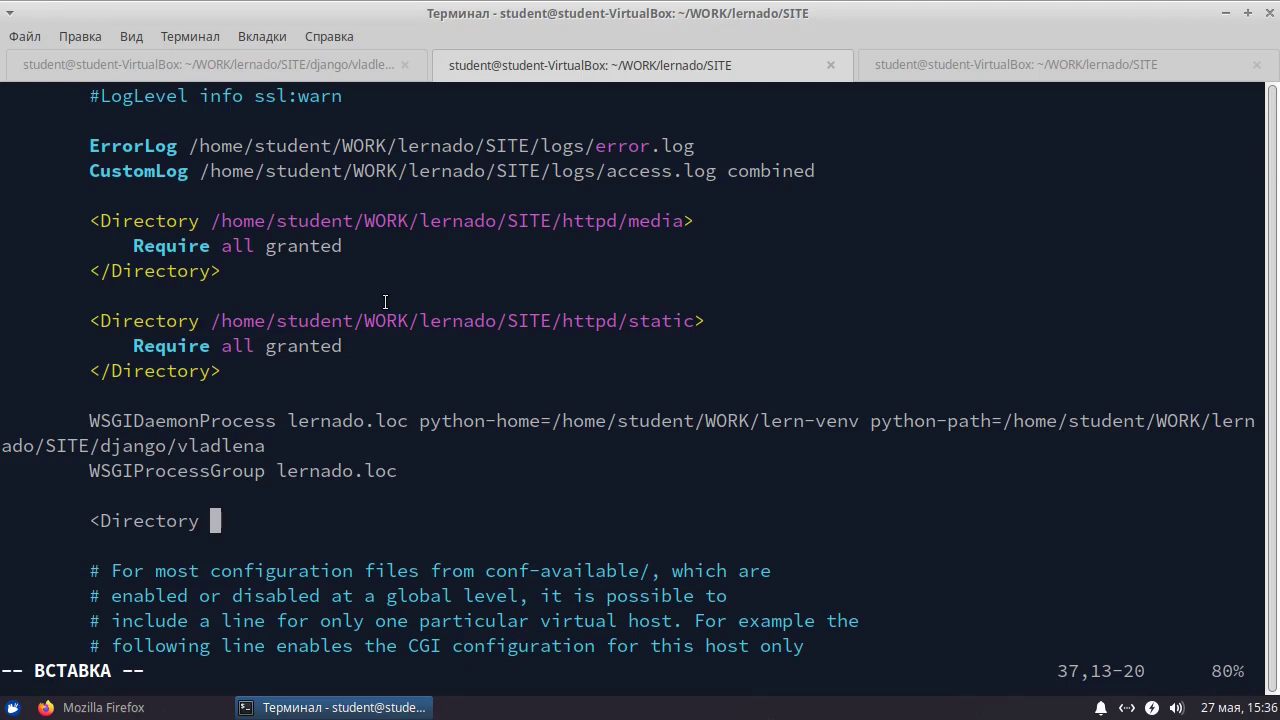
type("/home")
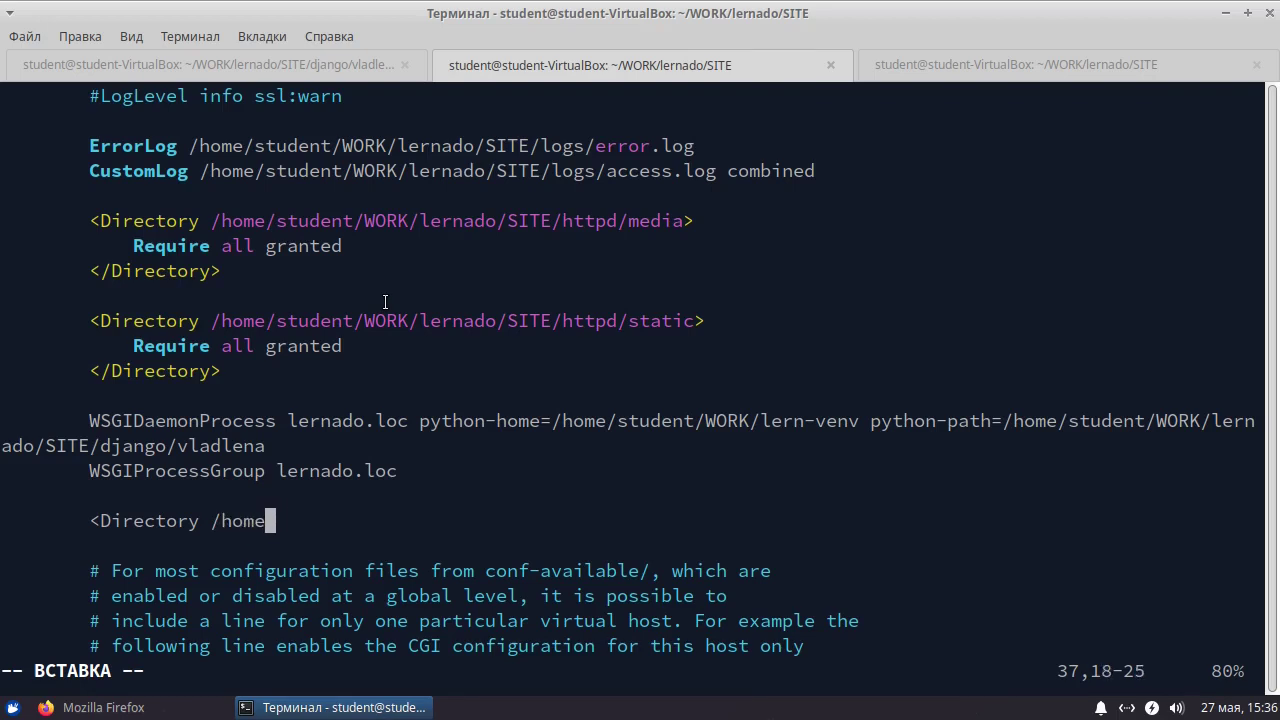
type("/student")
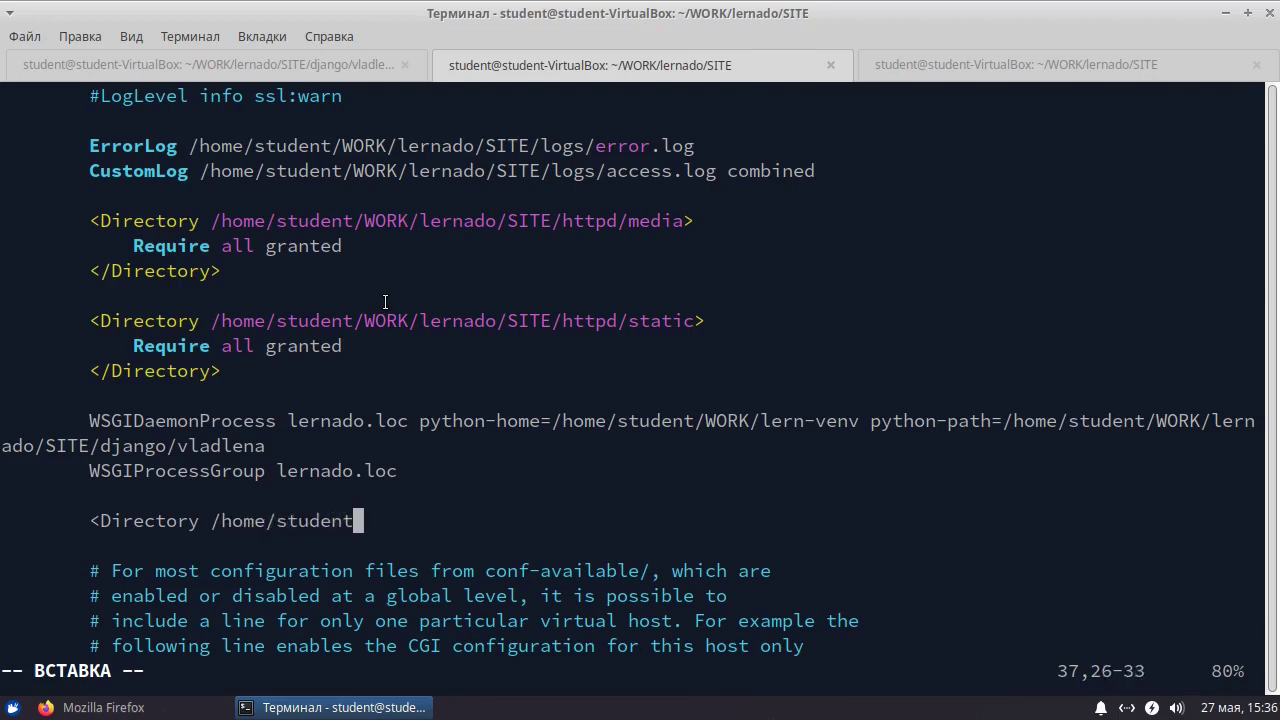
type("/WORK/")
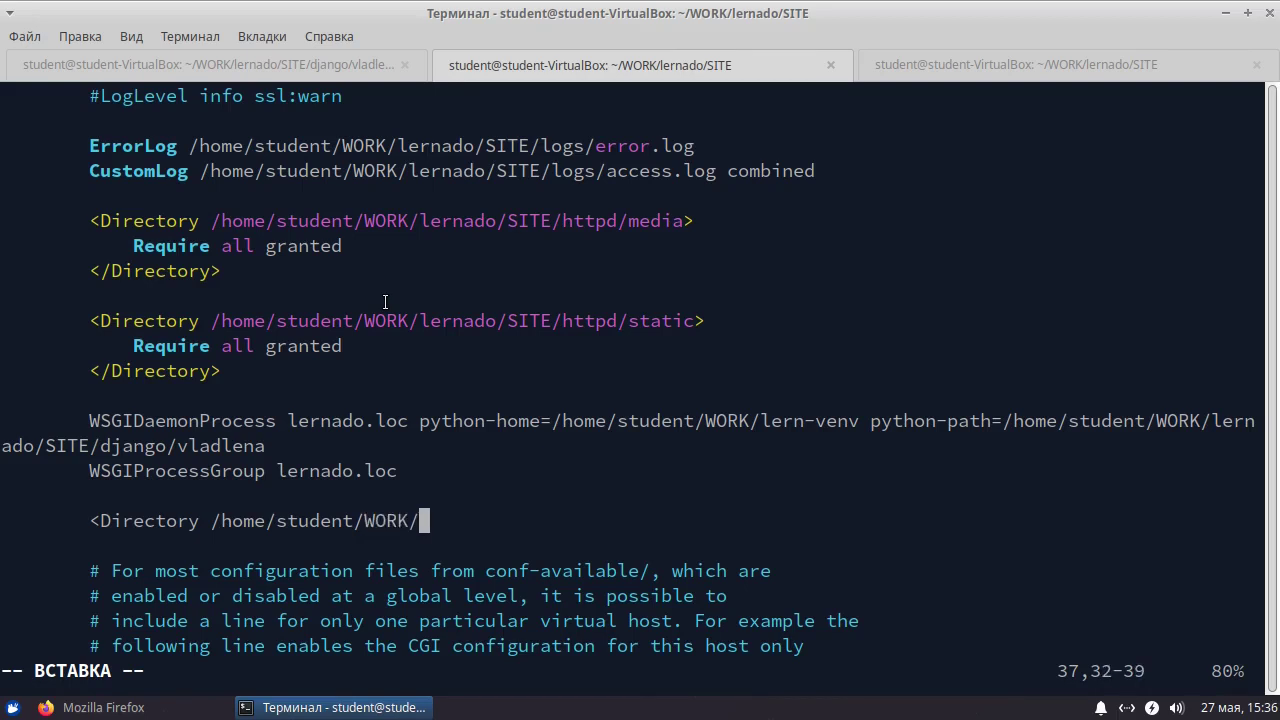
type("lern")
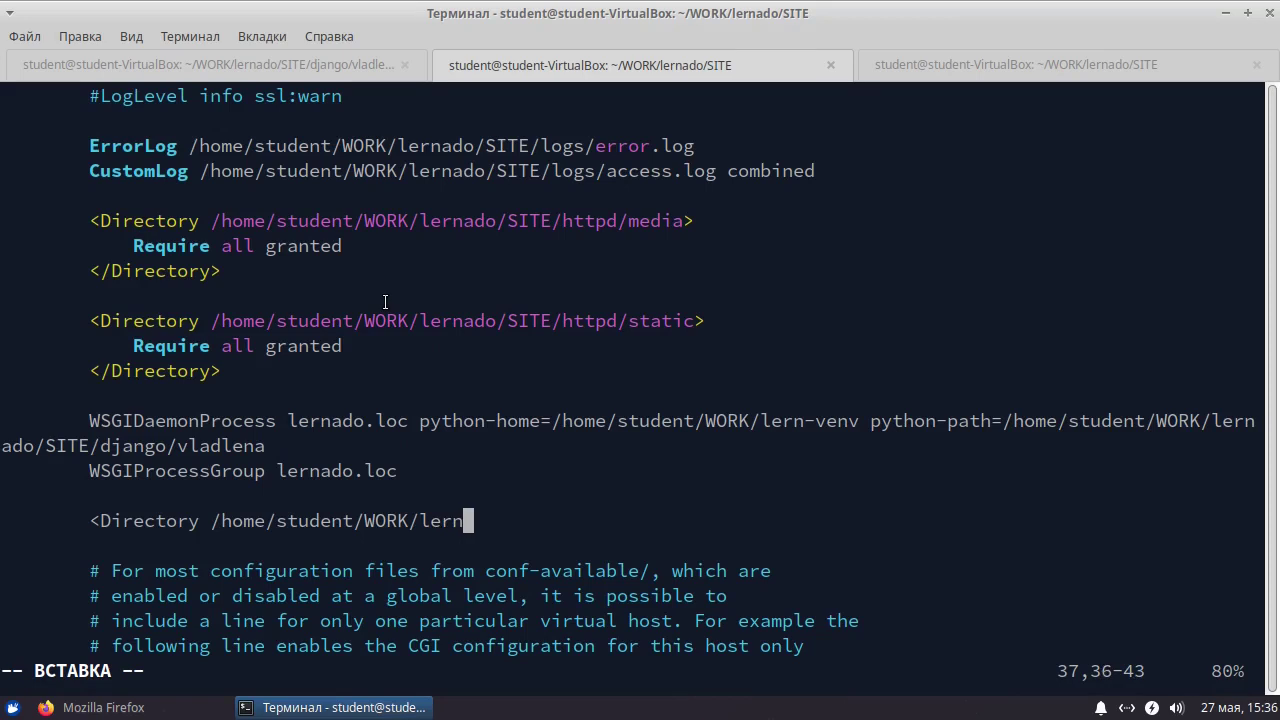
type("ado/SIT")
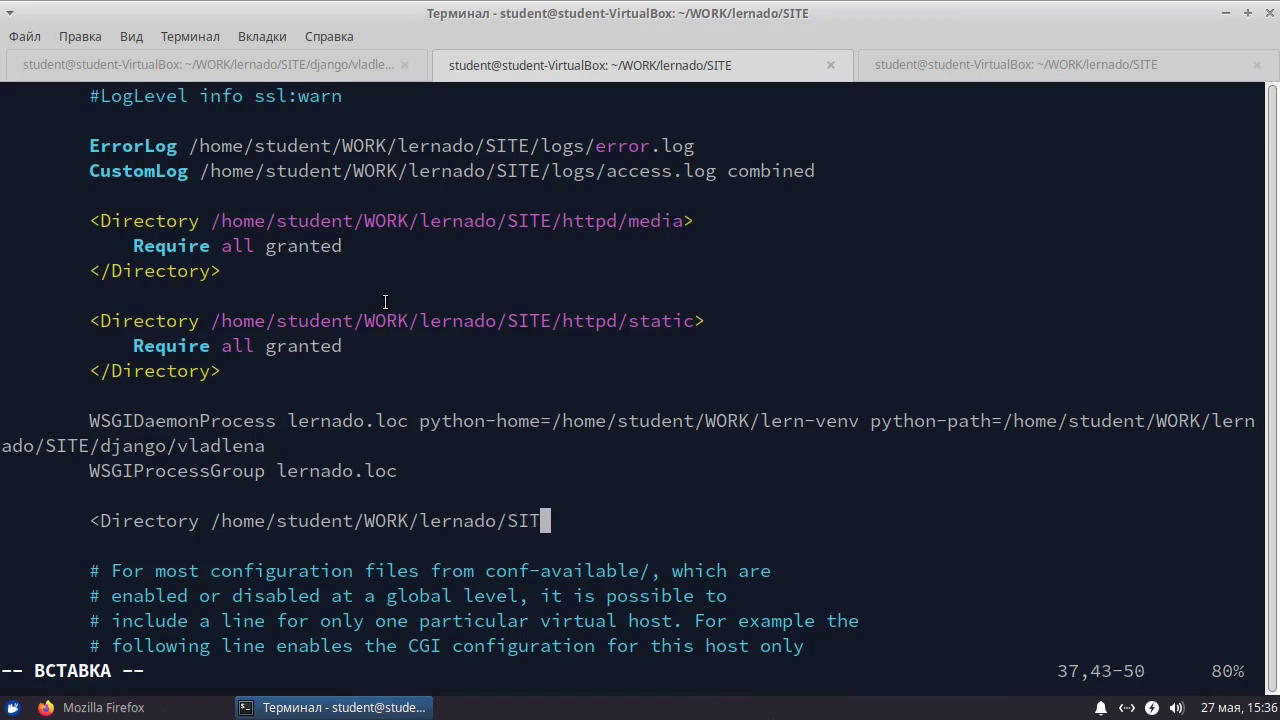
type("E/")
type("dj")
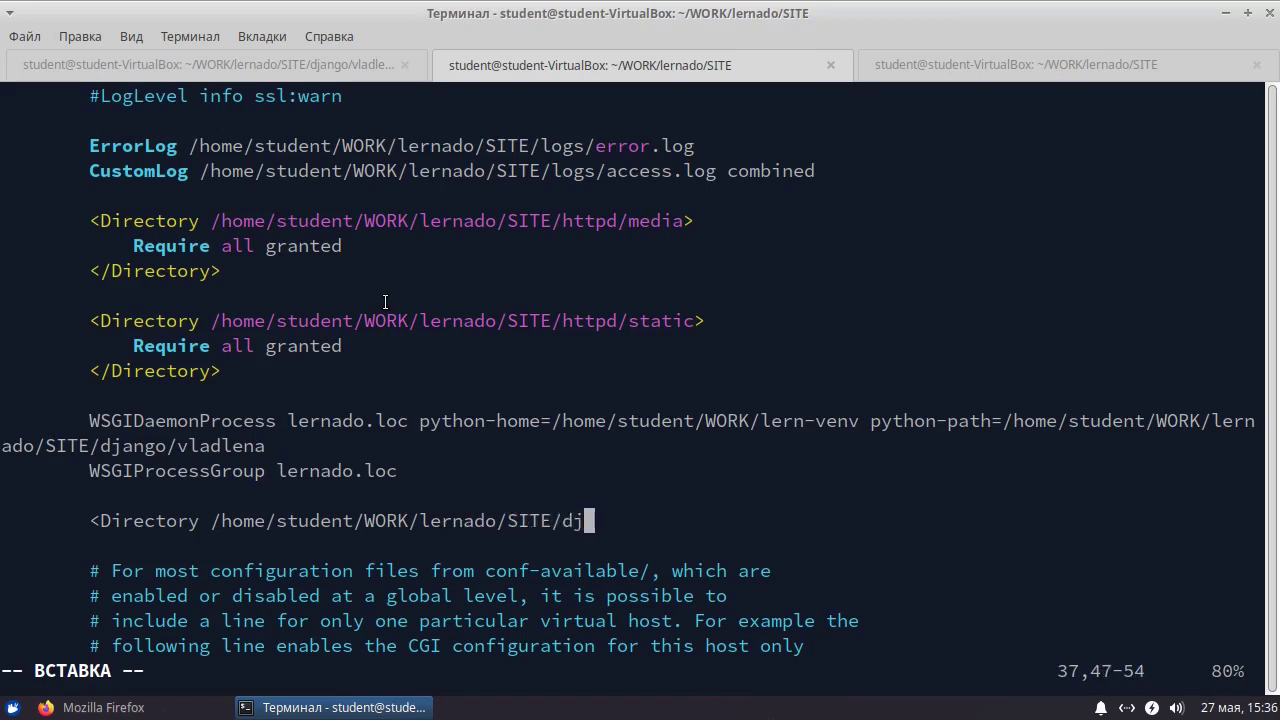
type("ango/")
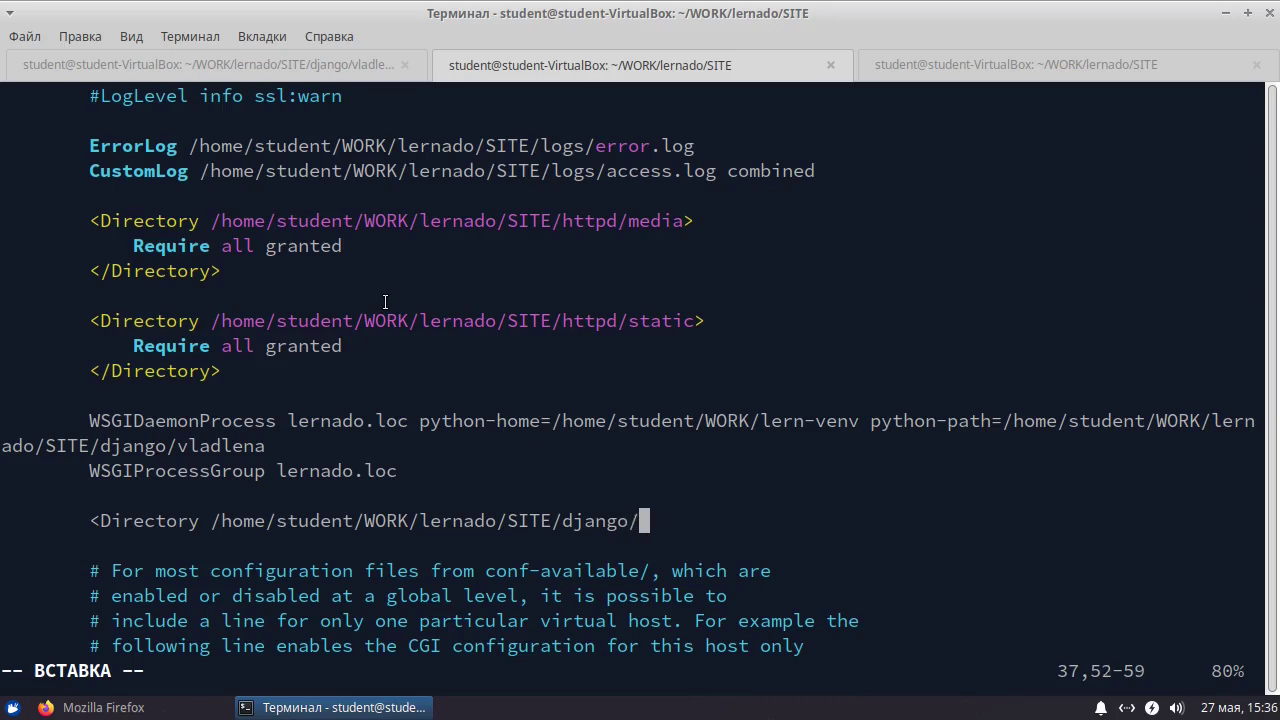
type("vl")
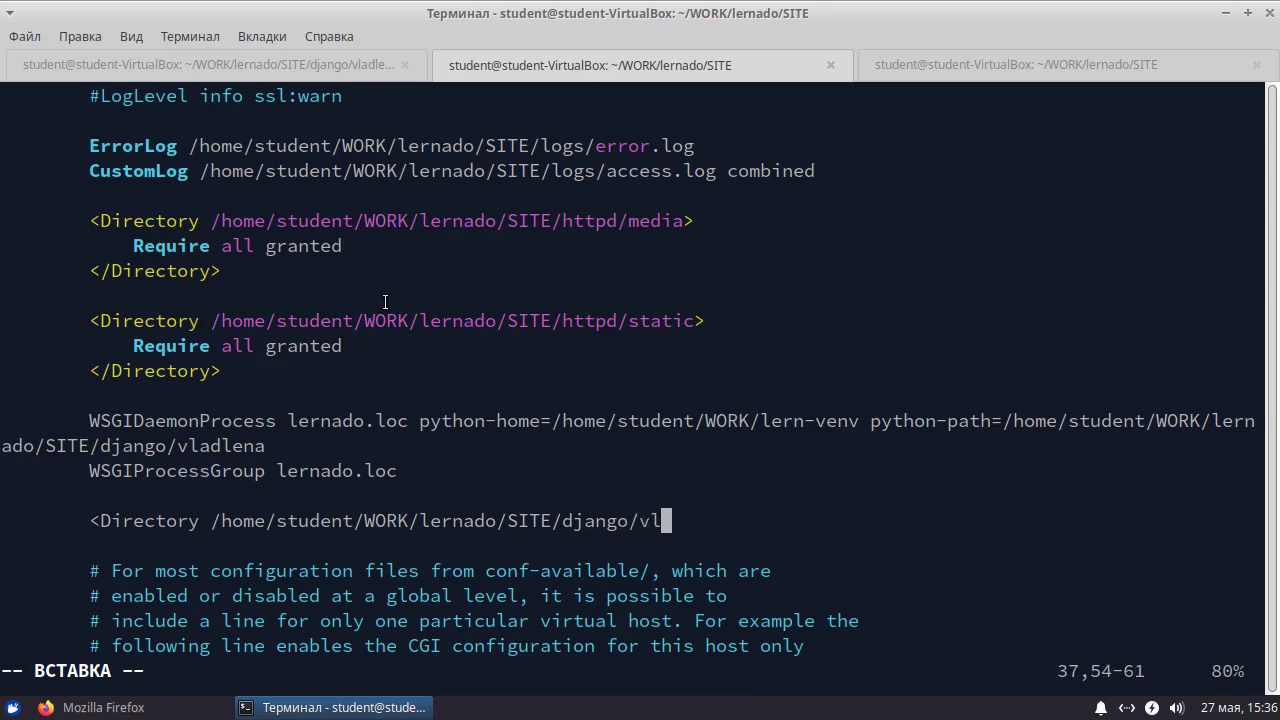
type("adlens")
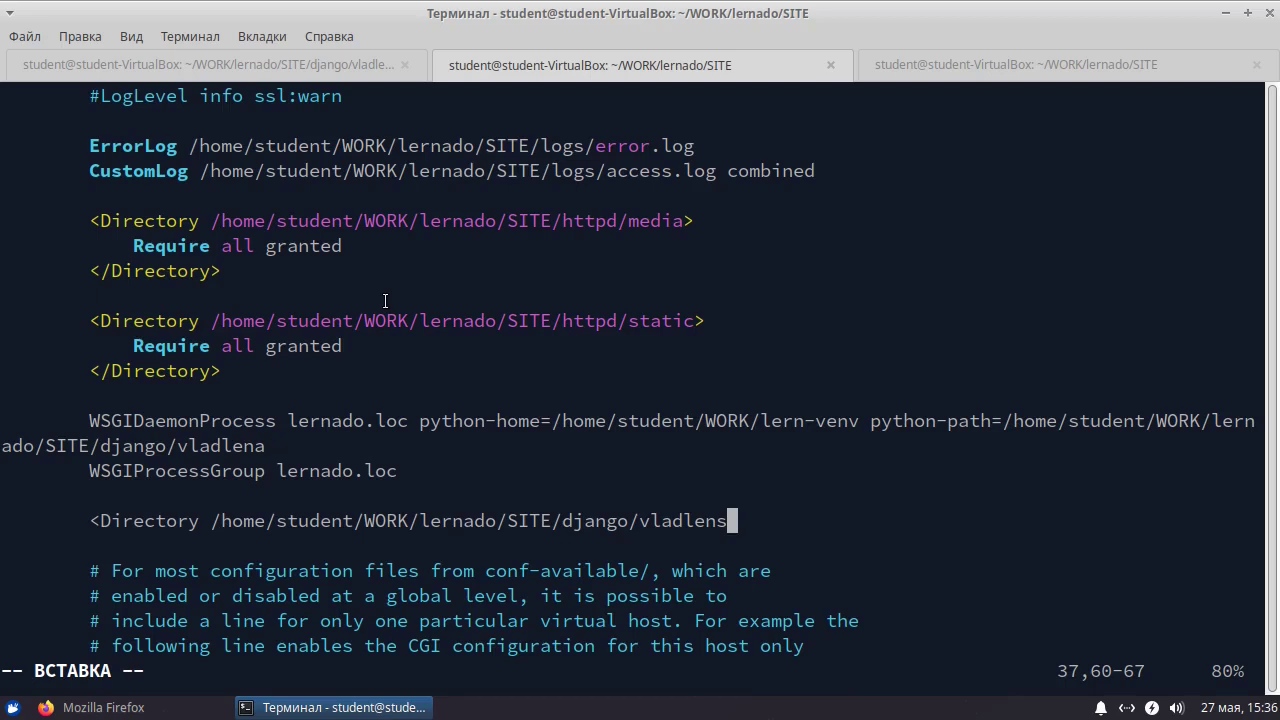
key("BackSpace")
type("a/vla")
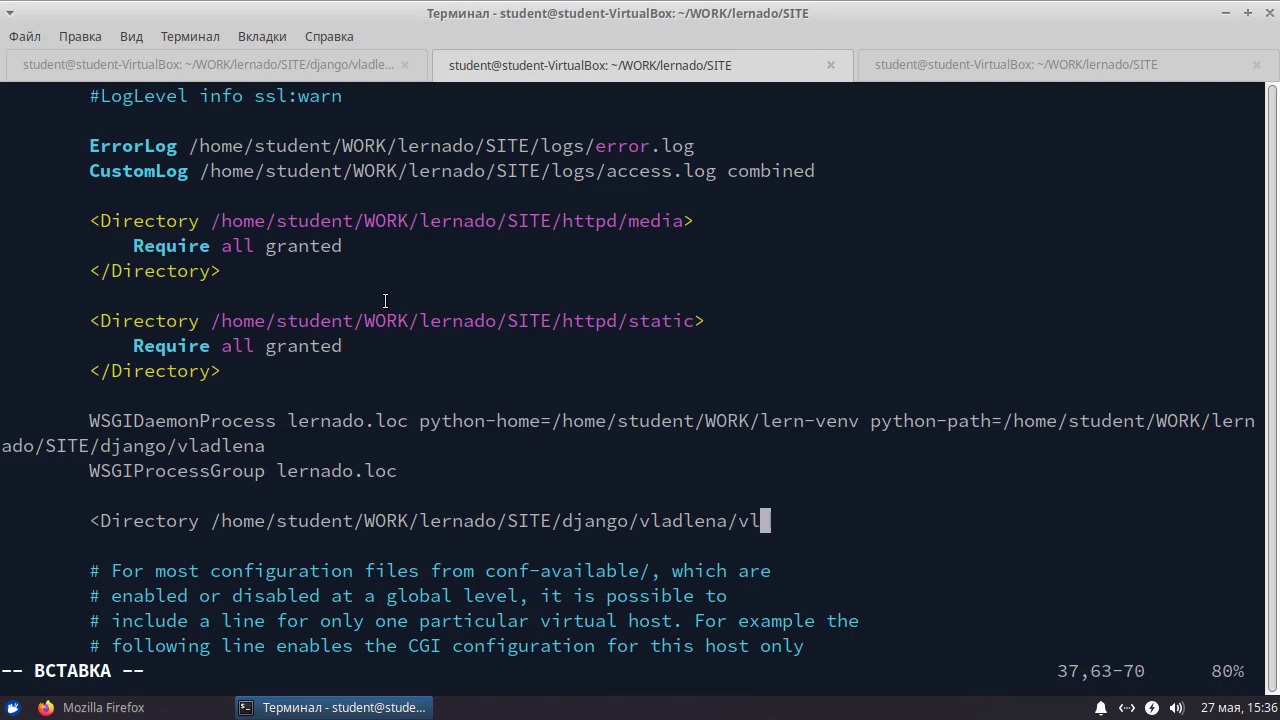
type("dle")
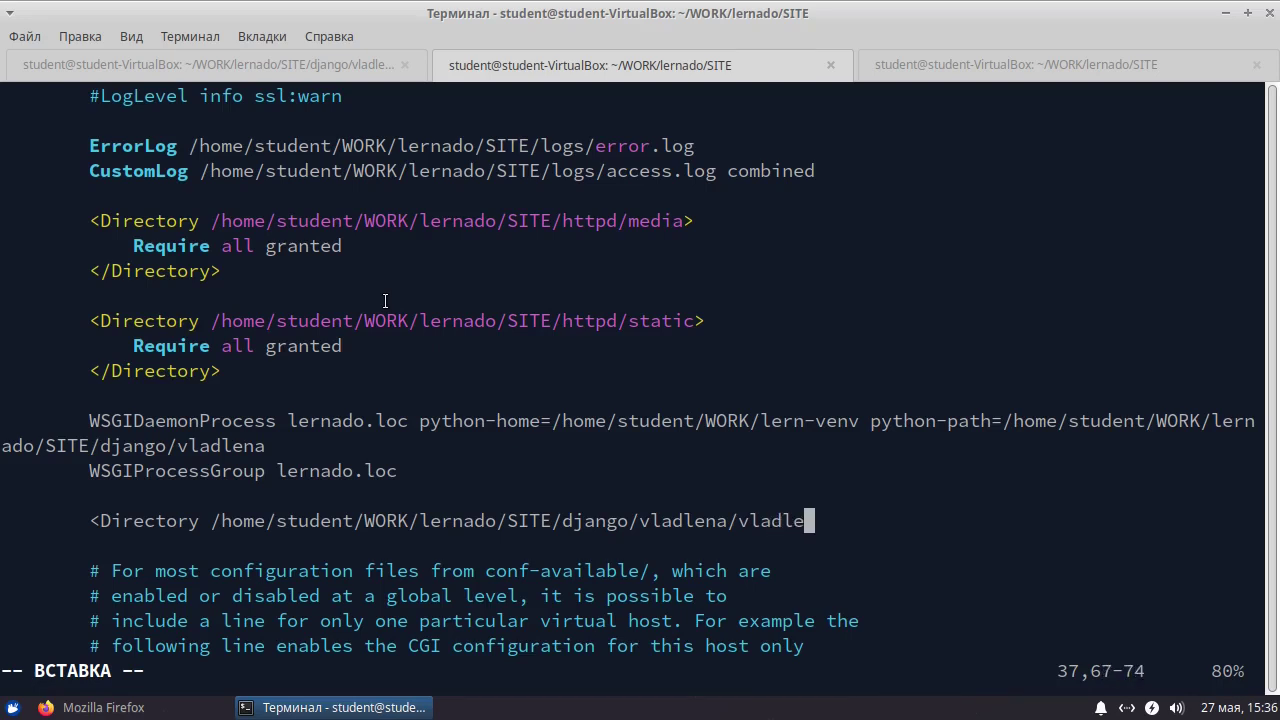
type("na")
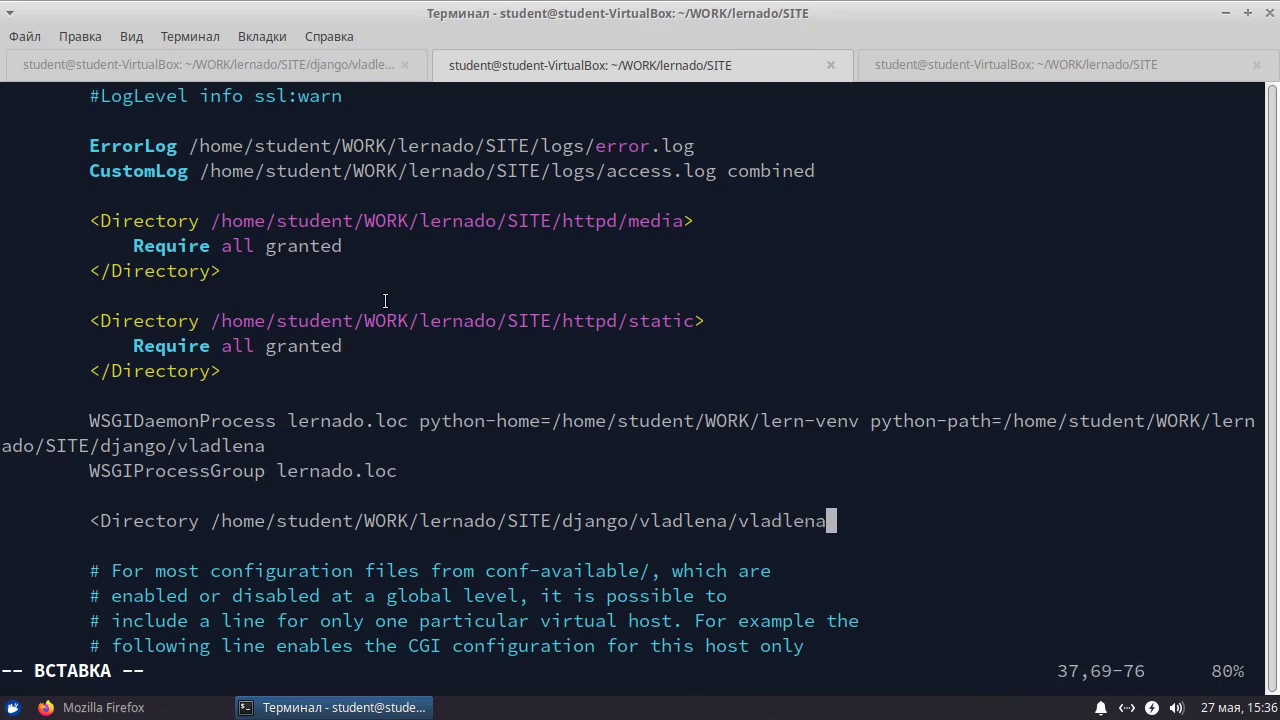
type(">")
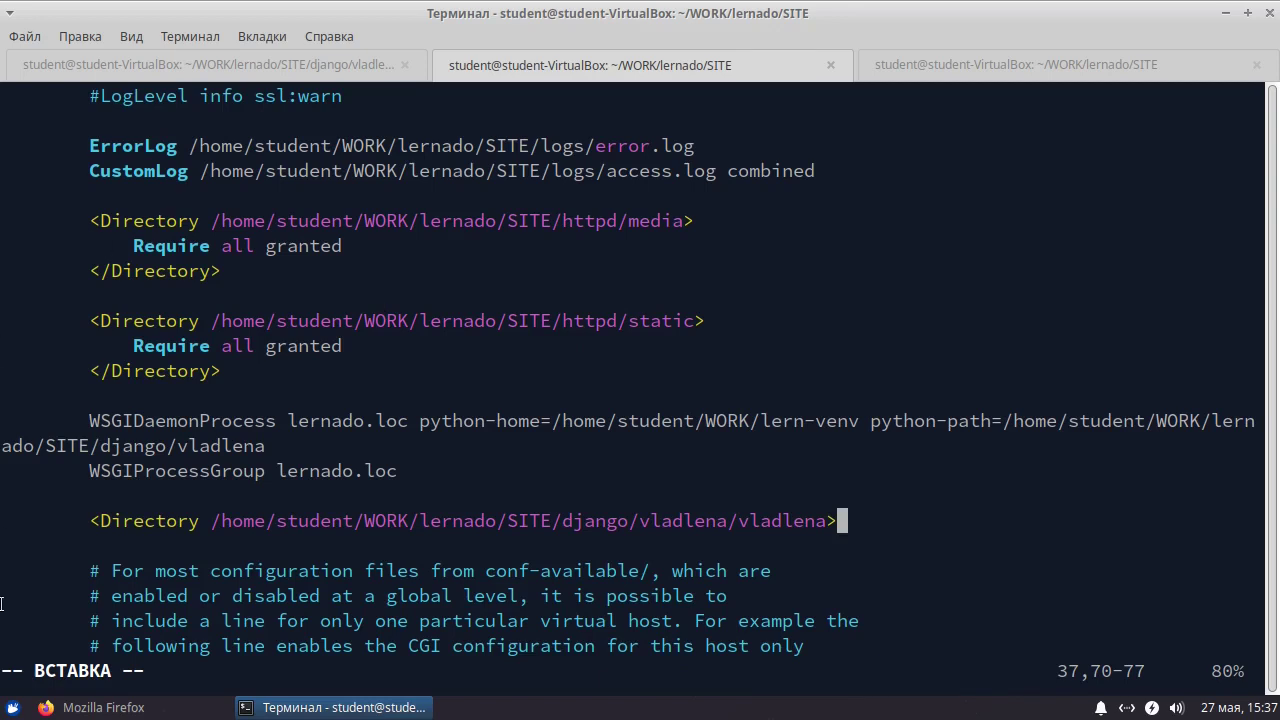
left_click(13, 708)
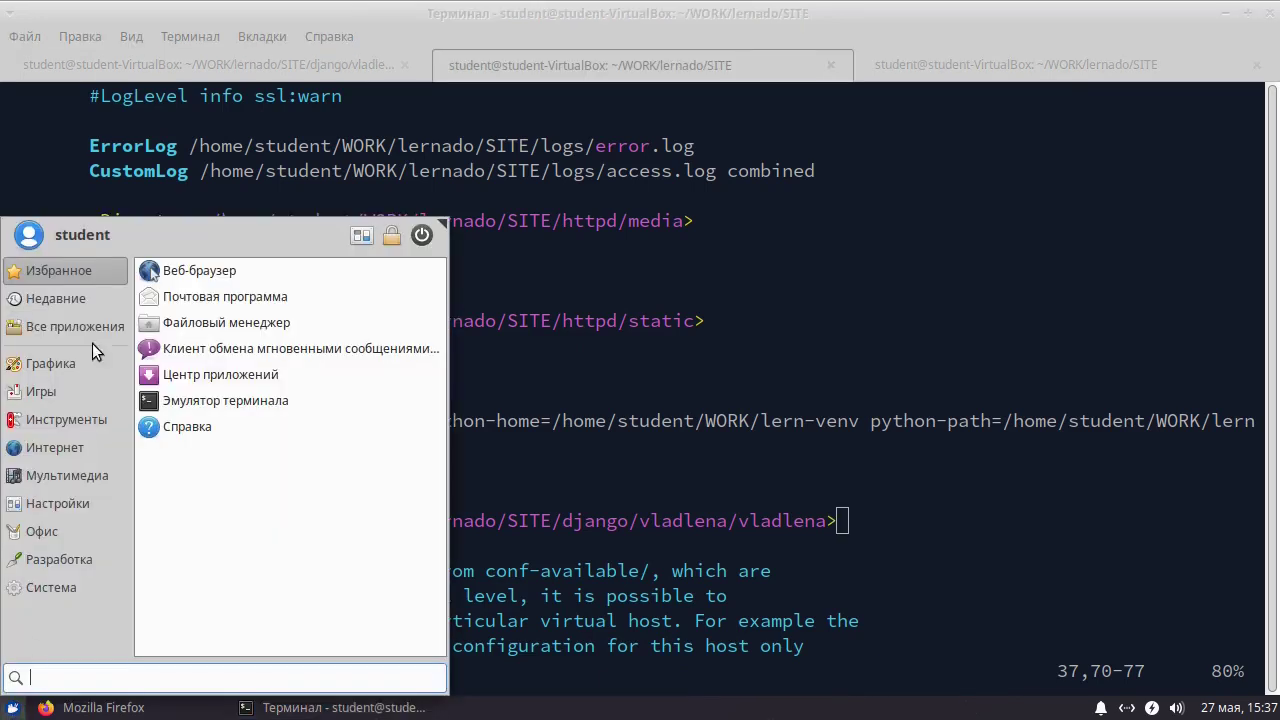
left_click(170, 330)
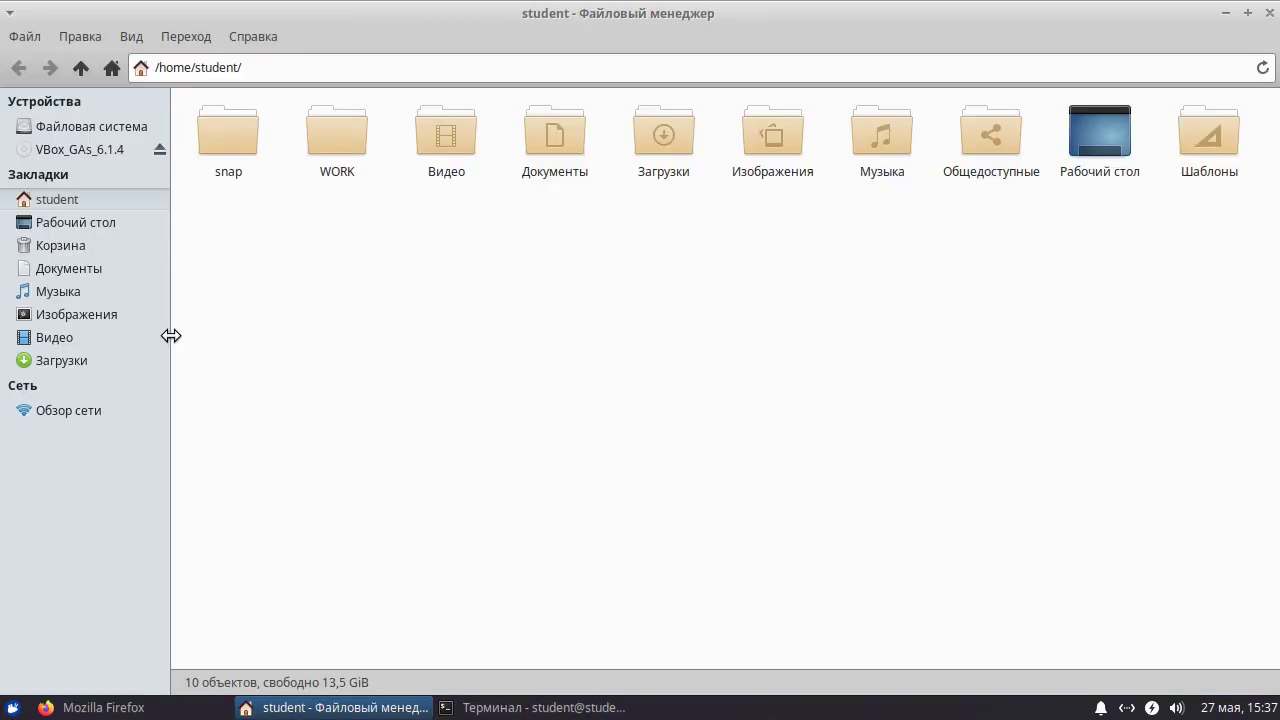
double_click(325, 139)
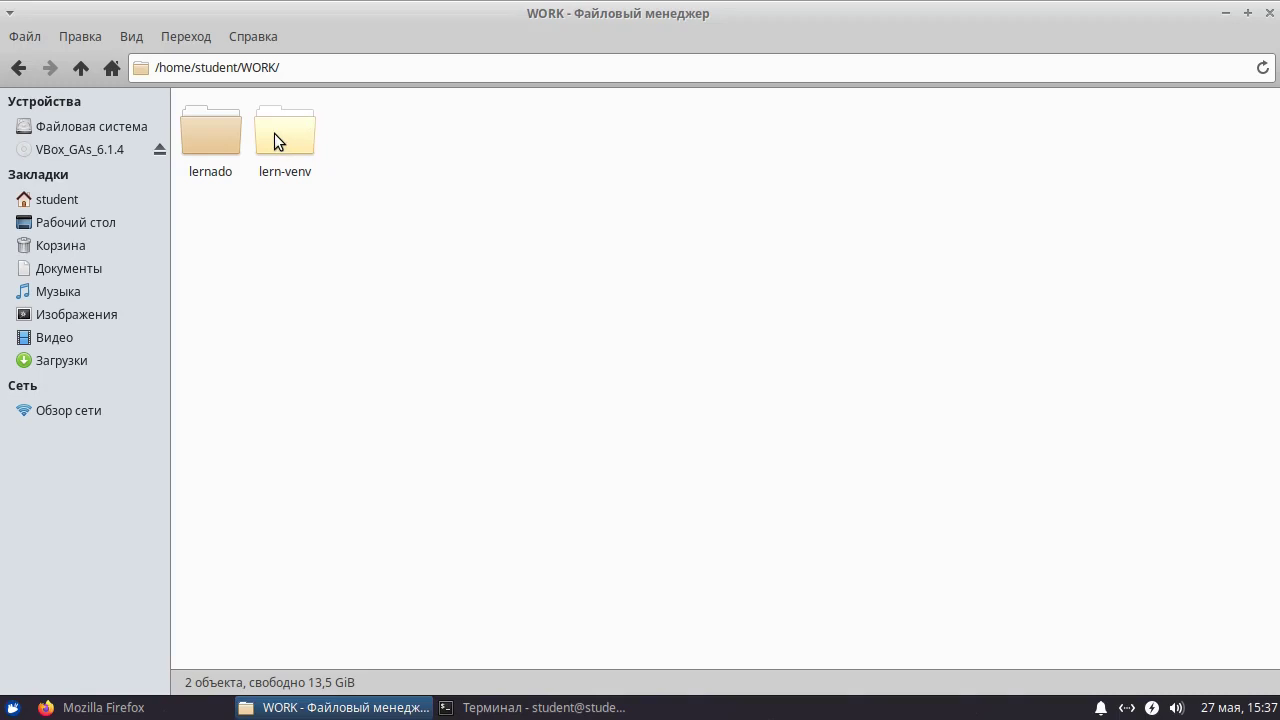
double_click(204, 129)
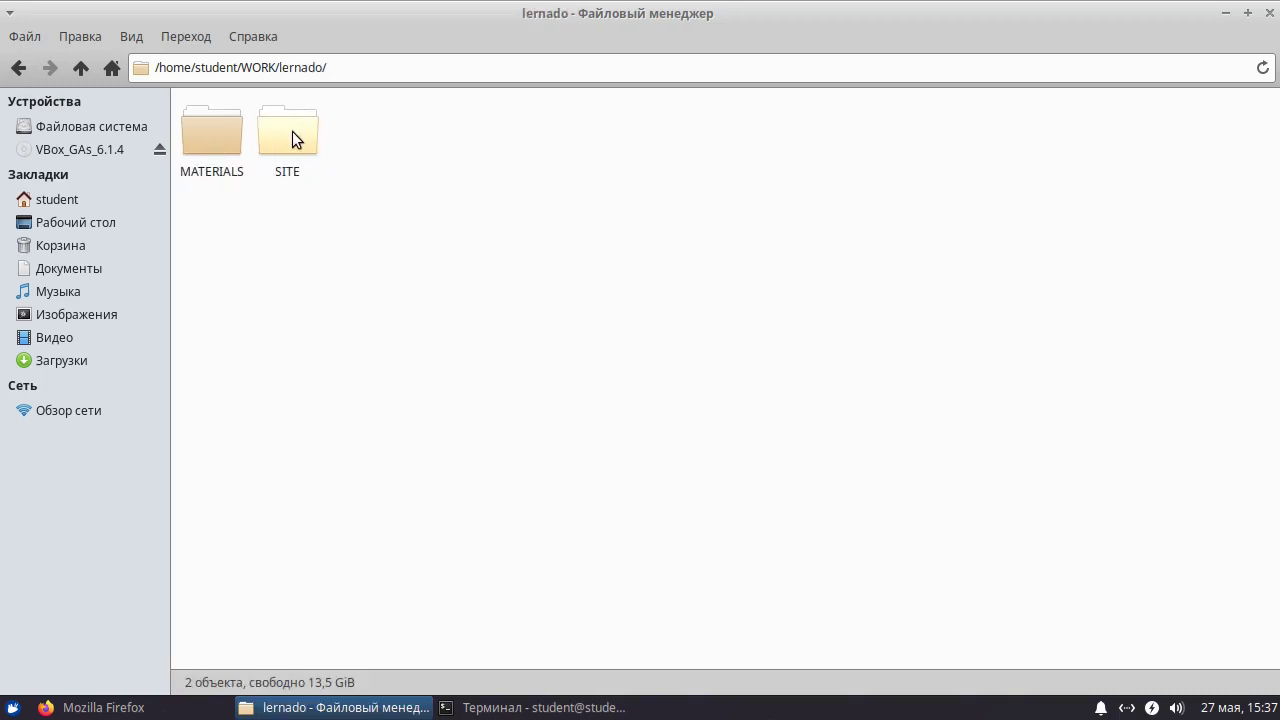
double_click(292, 131)
double_click(290, 129)
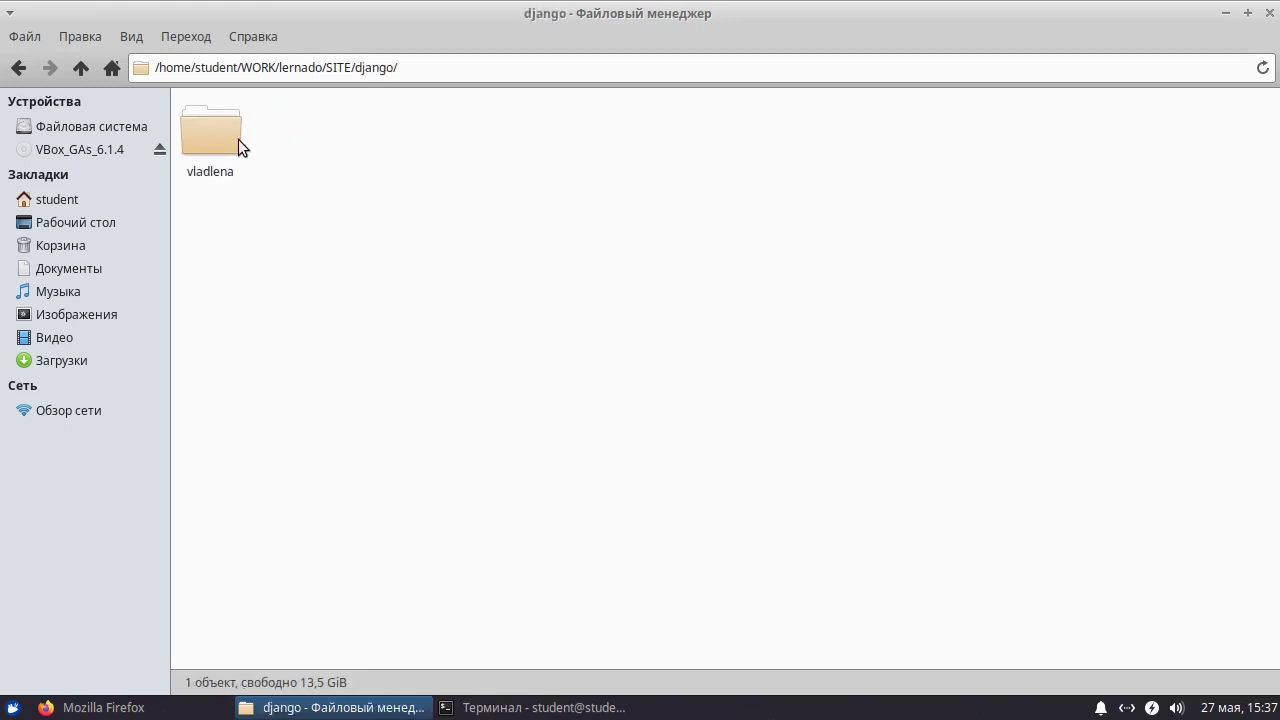
double_click(222, 139)
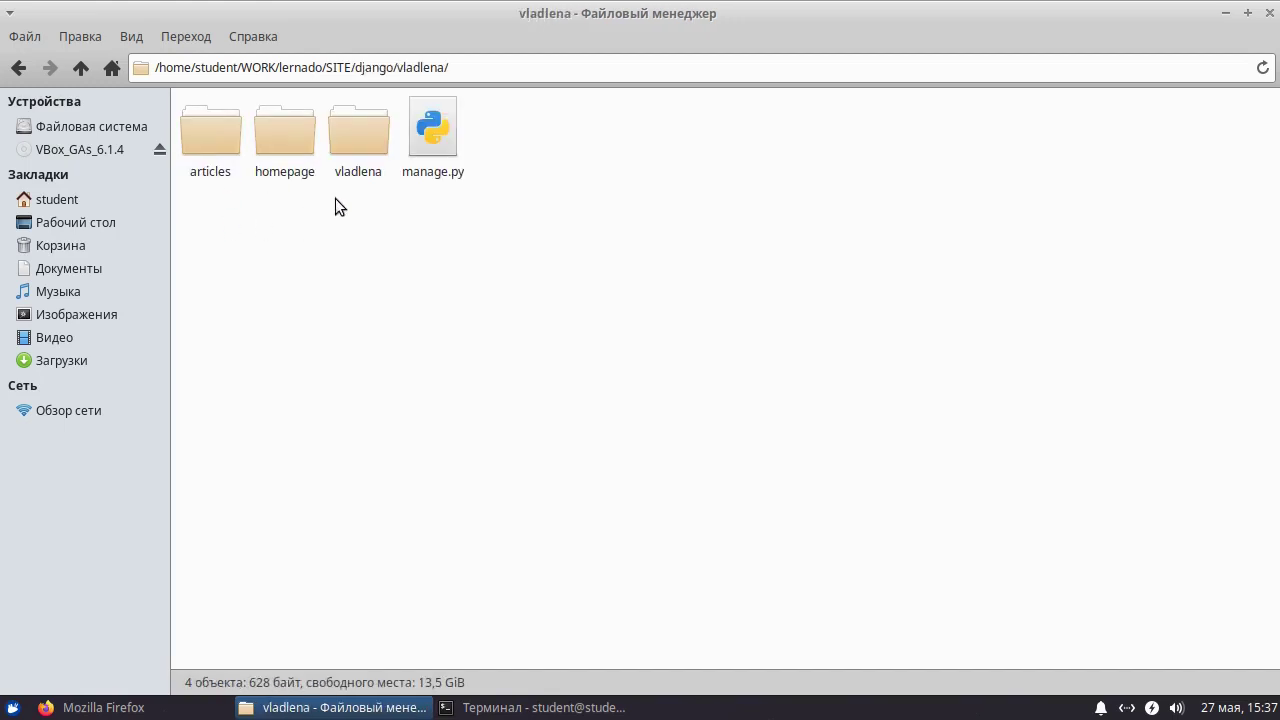
double_click(365, 138)
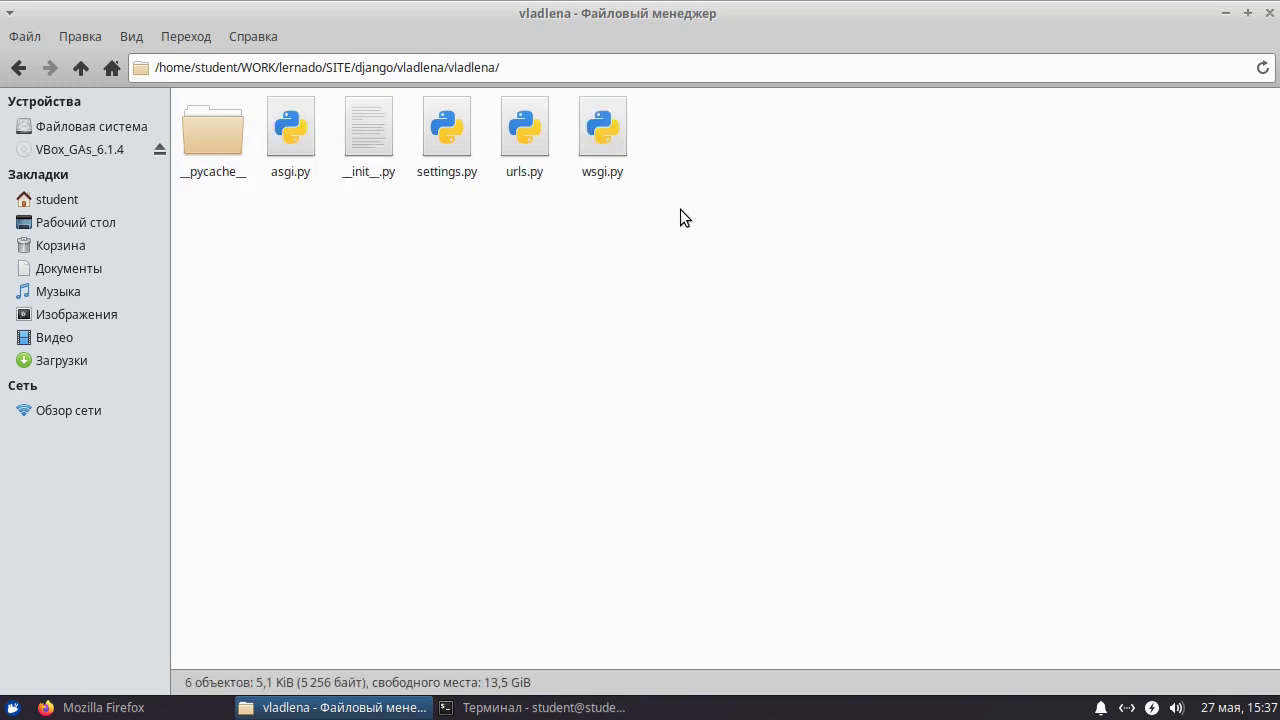
left_click_drag(585, 212, 577, 166)
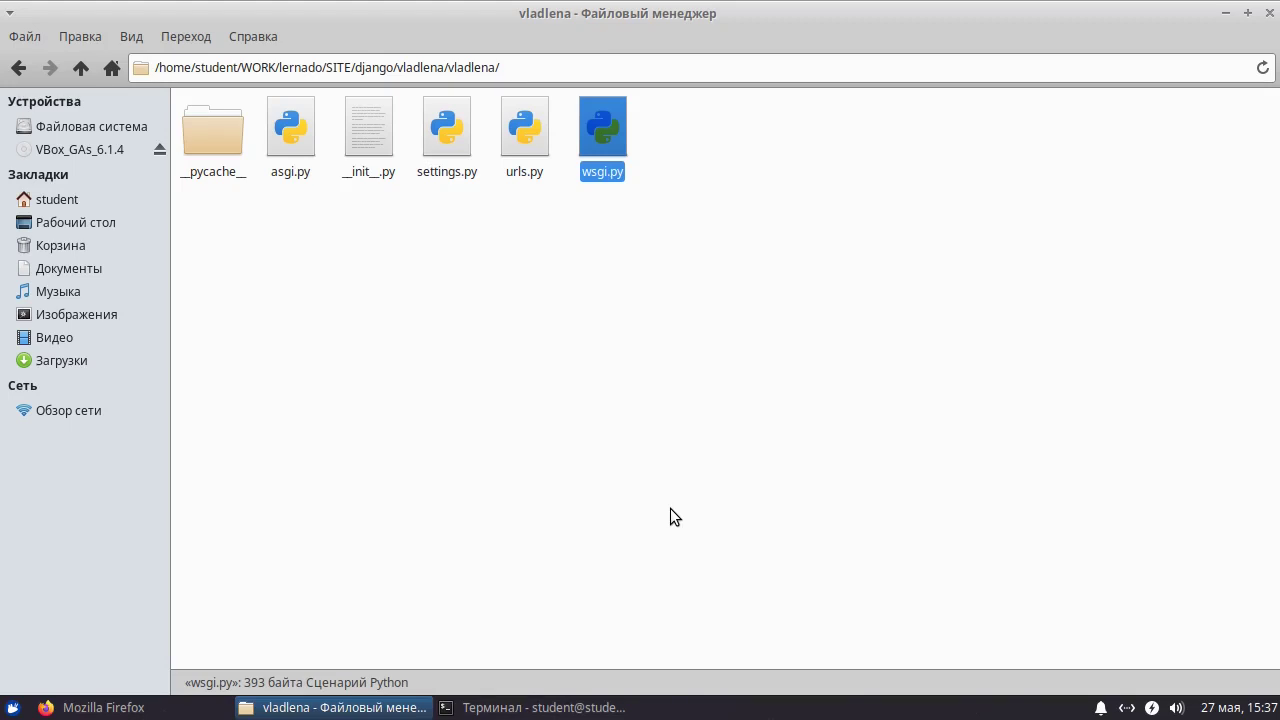
left_click(670, 508)
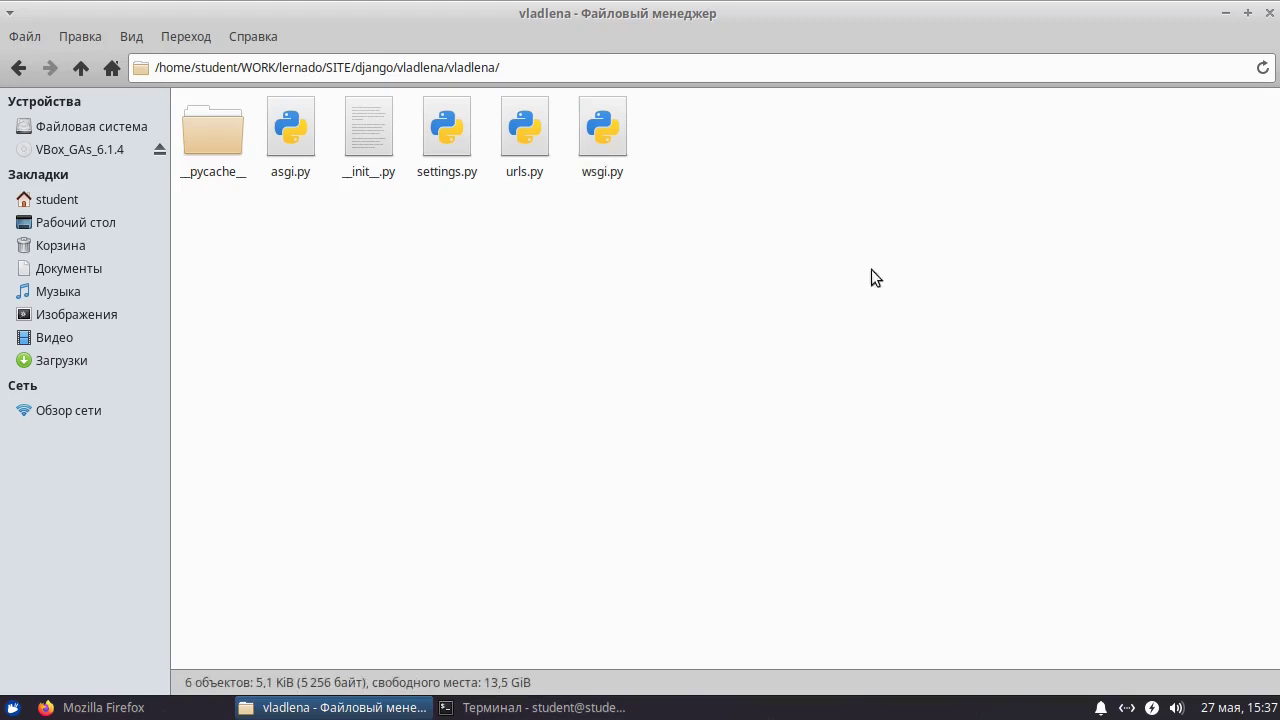
left_click(1228, 14)
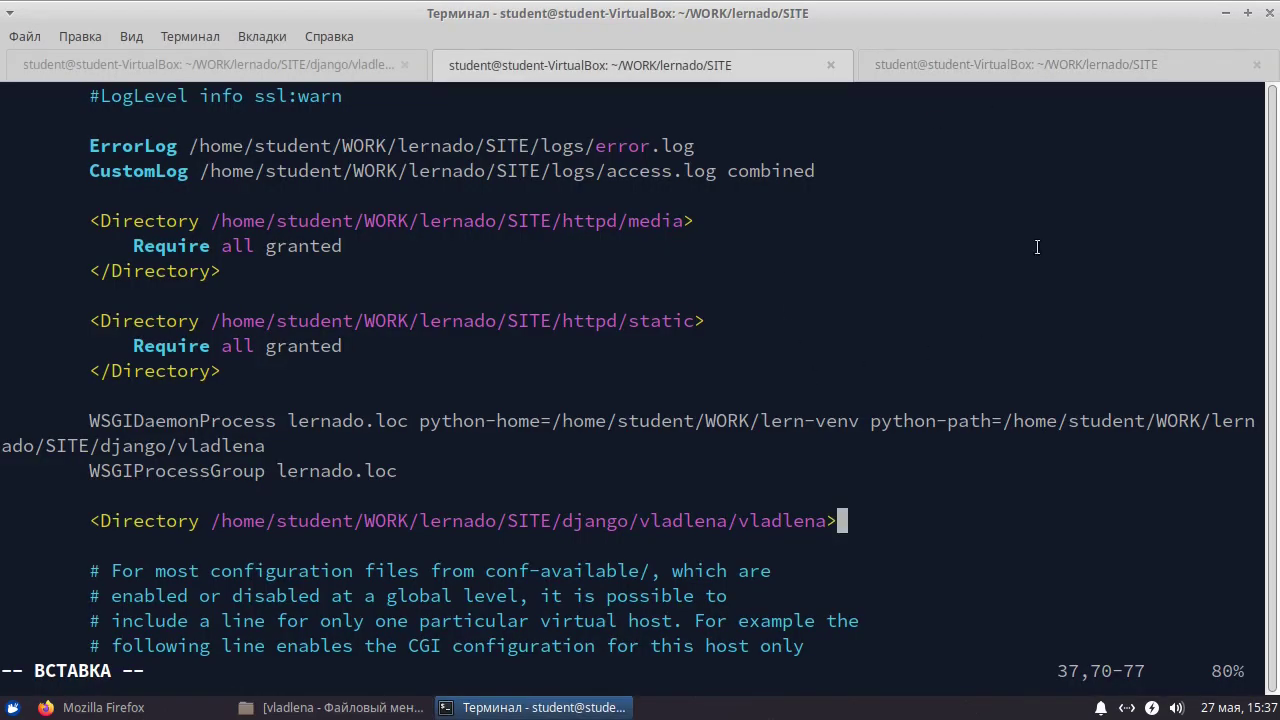
Close the vladlena Directory block with </Directory> and start an indented <Files wsgi.py> line inside it
key("Return")
key("Tab")
type("<")
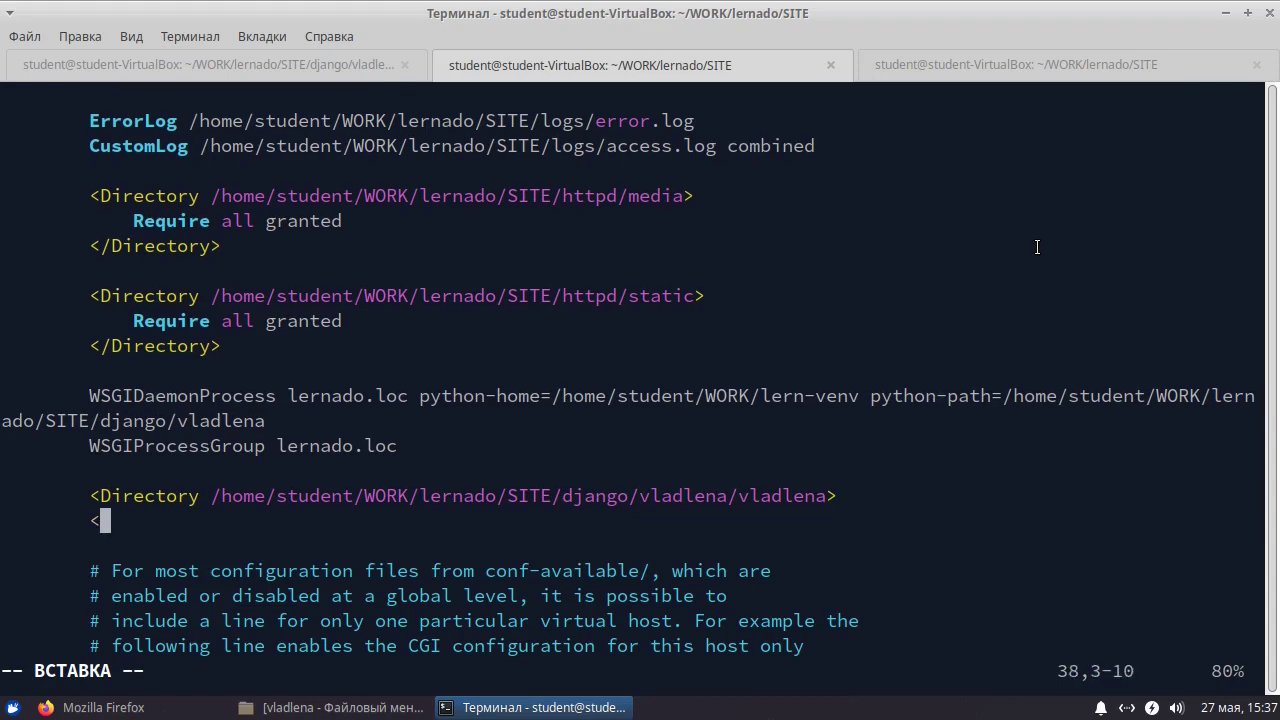
type("/Direc")
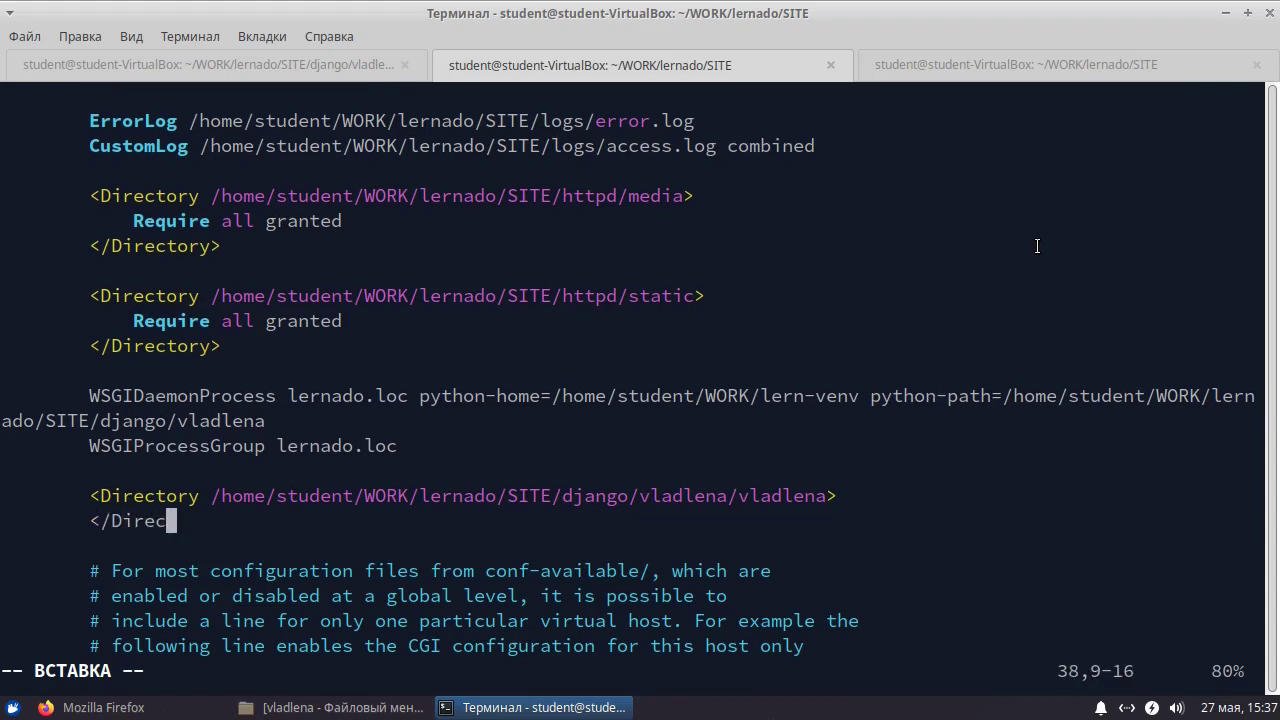
type("tory>")
key("Up")
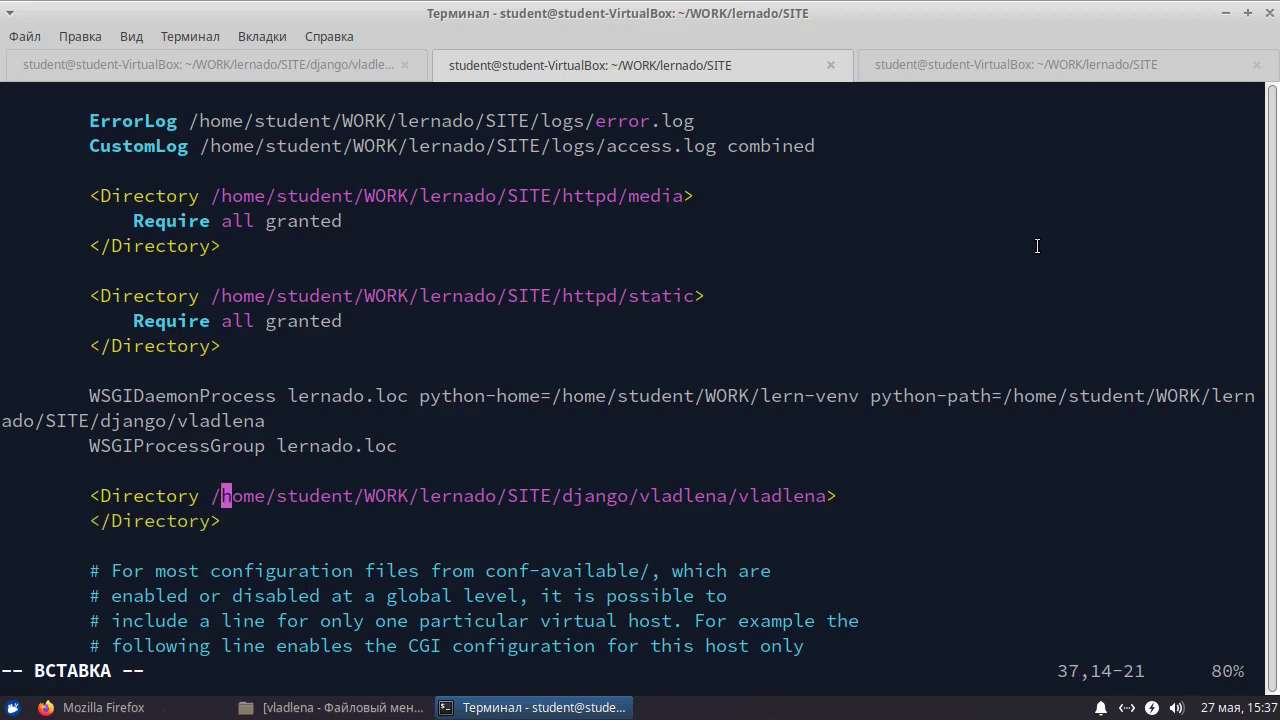
key("End")
key("Return")
key("Tab")
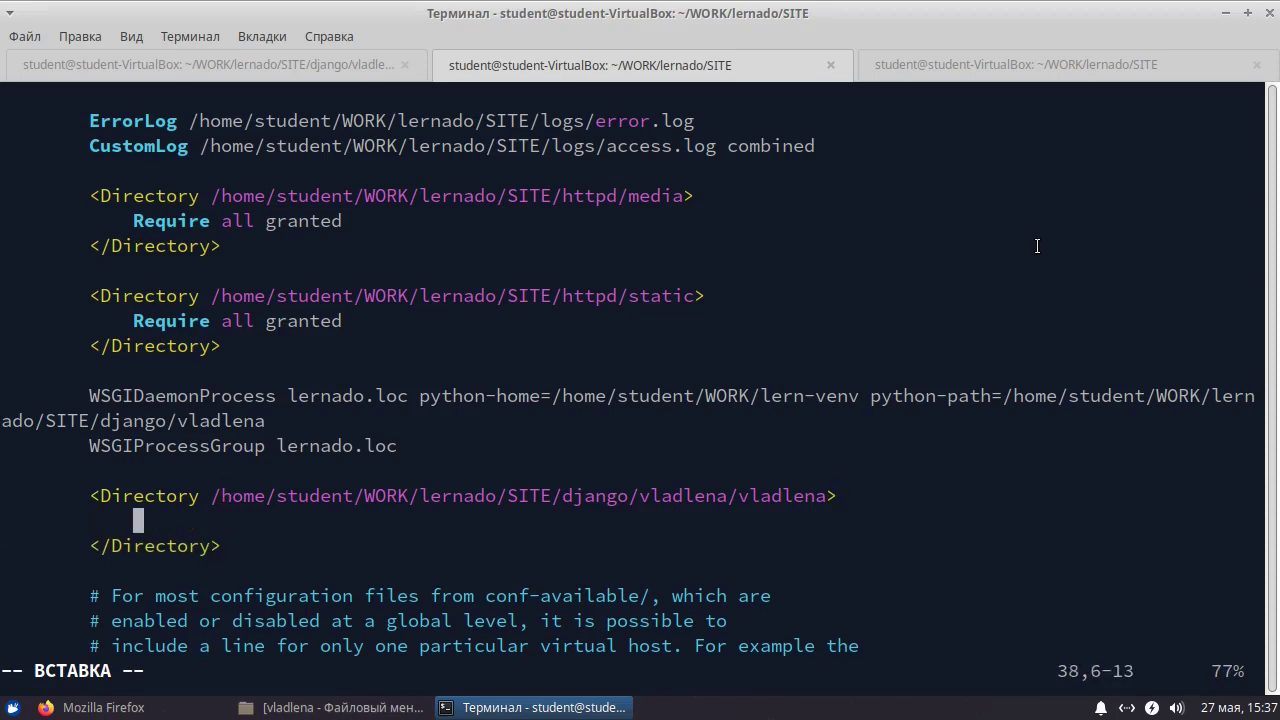
type("<Files ")
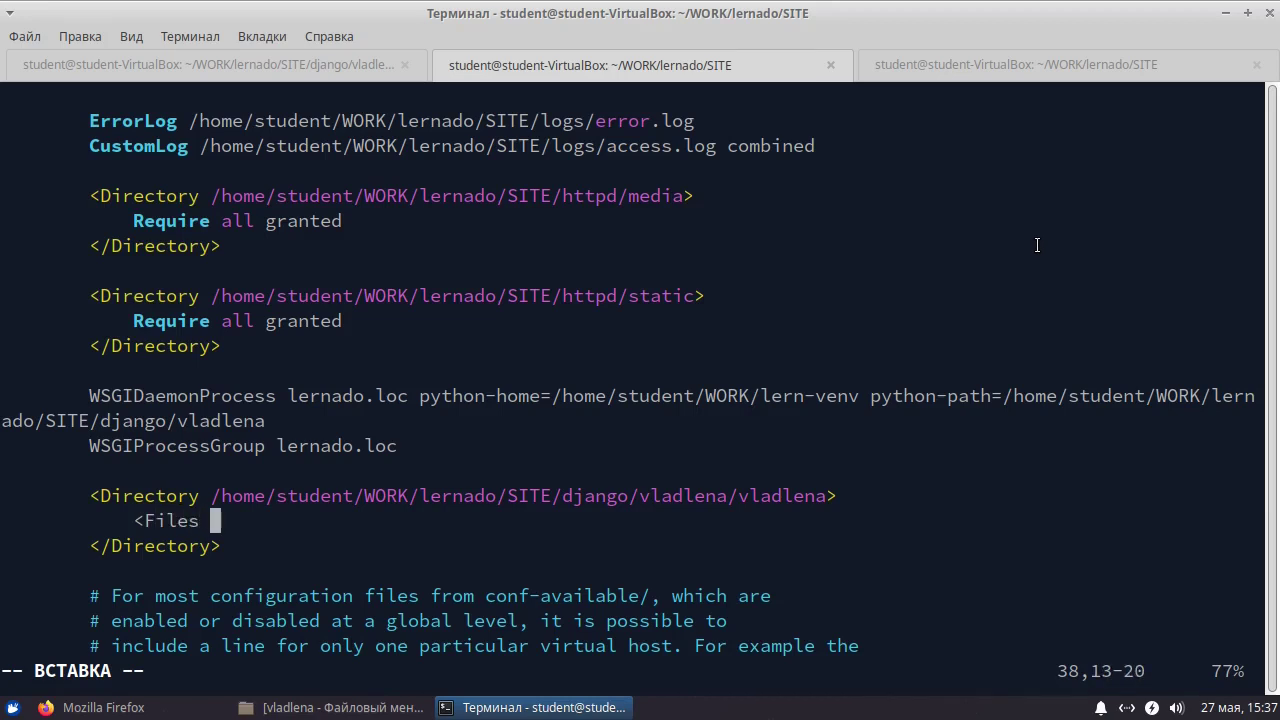
type("wsgi.py>")
Close the wsgi.py section with </Files> and add 'Require all granted' inside it, then leave insert mode
key("Return")
key("Tab")
type("</")
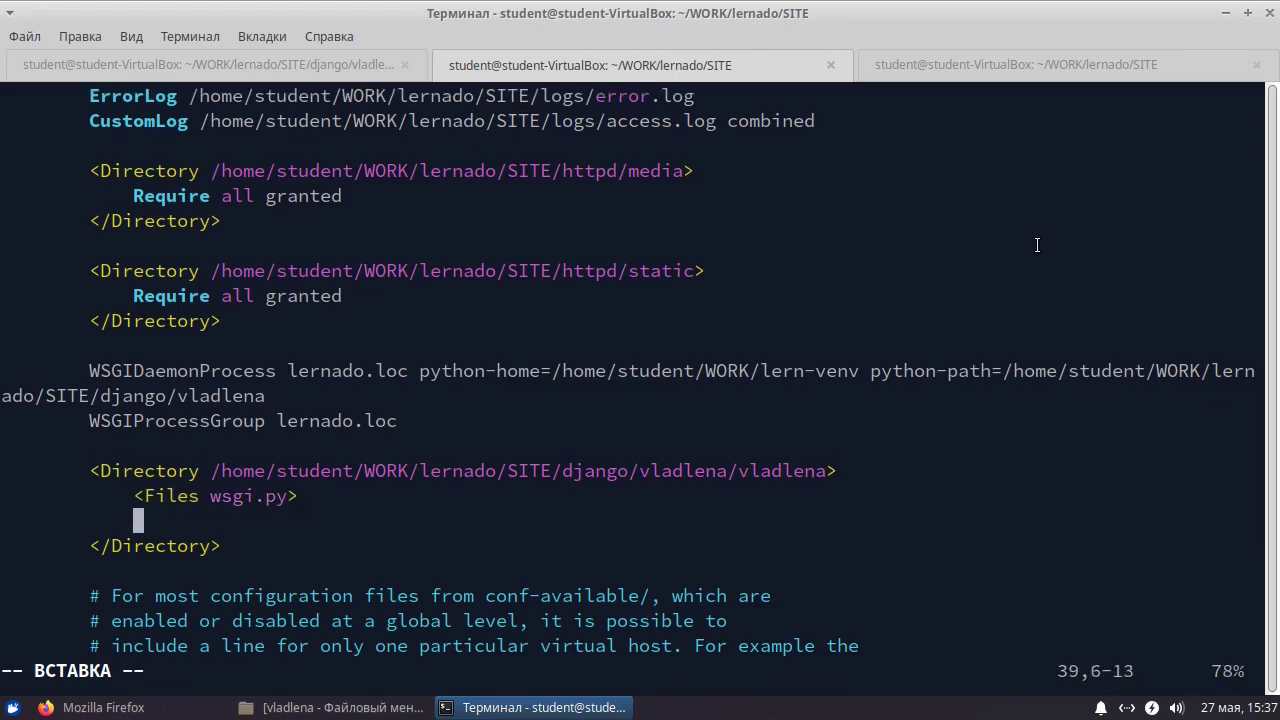
type("Files>")
key("Up")
key("End")
key("Return")
key("Tab")
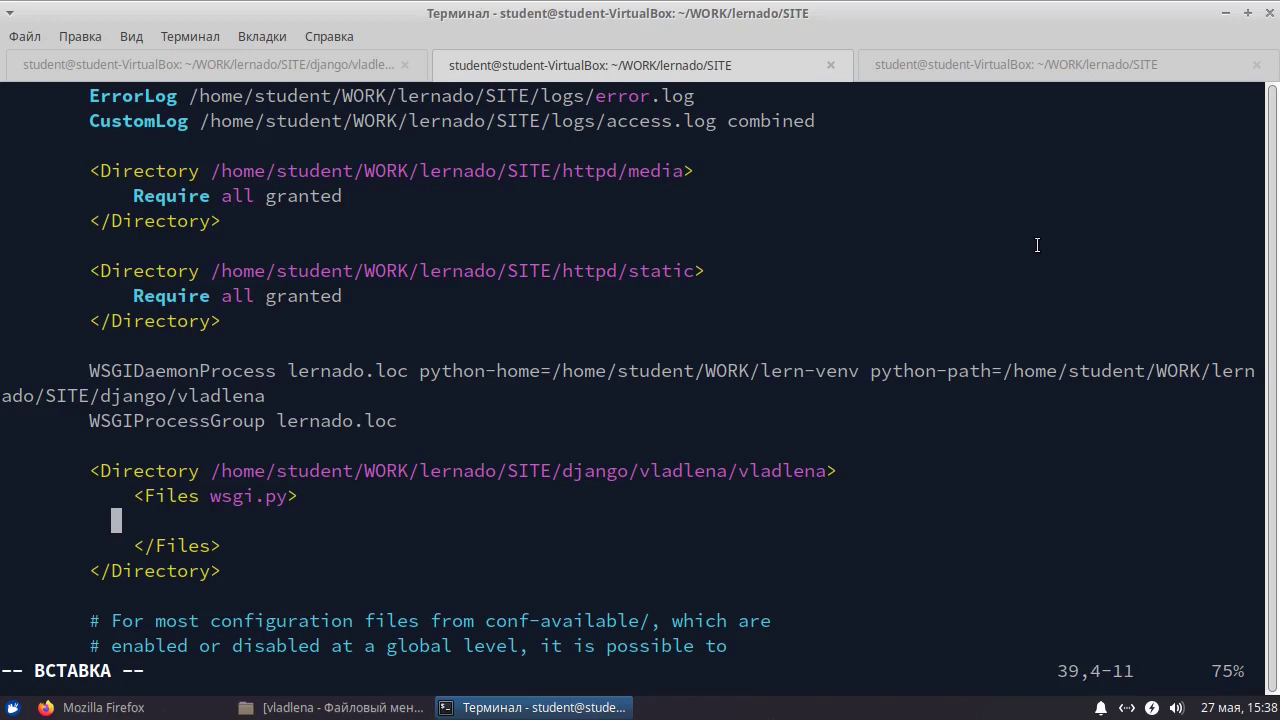
key("BackSpace")
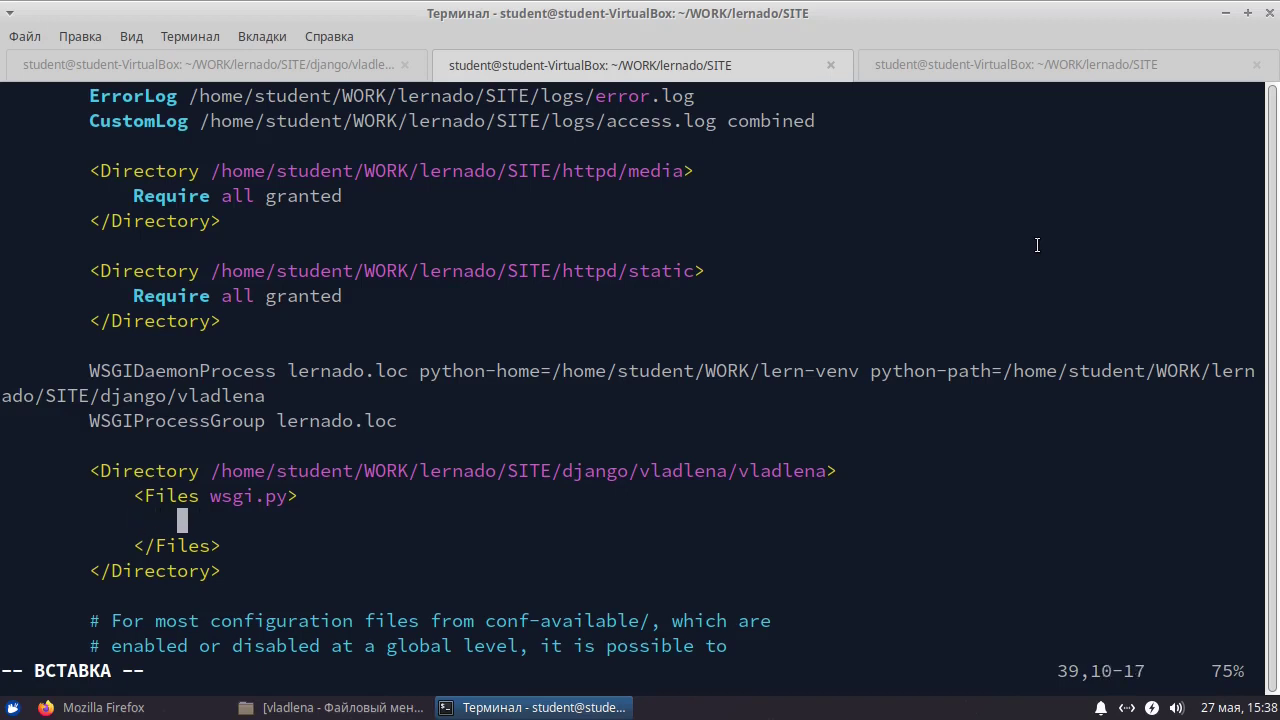
type("Require ")
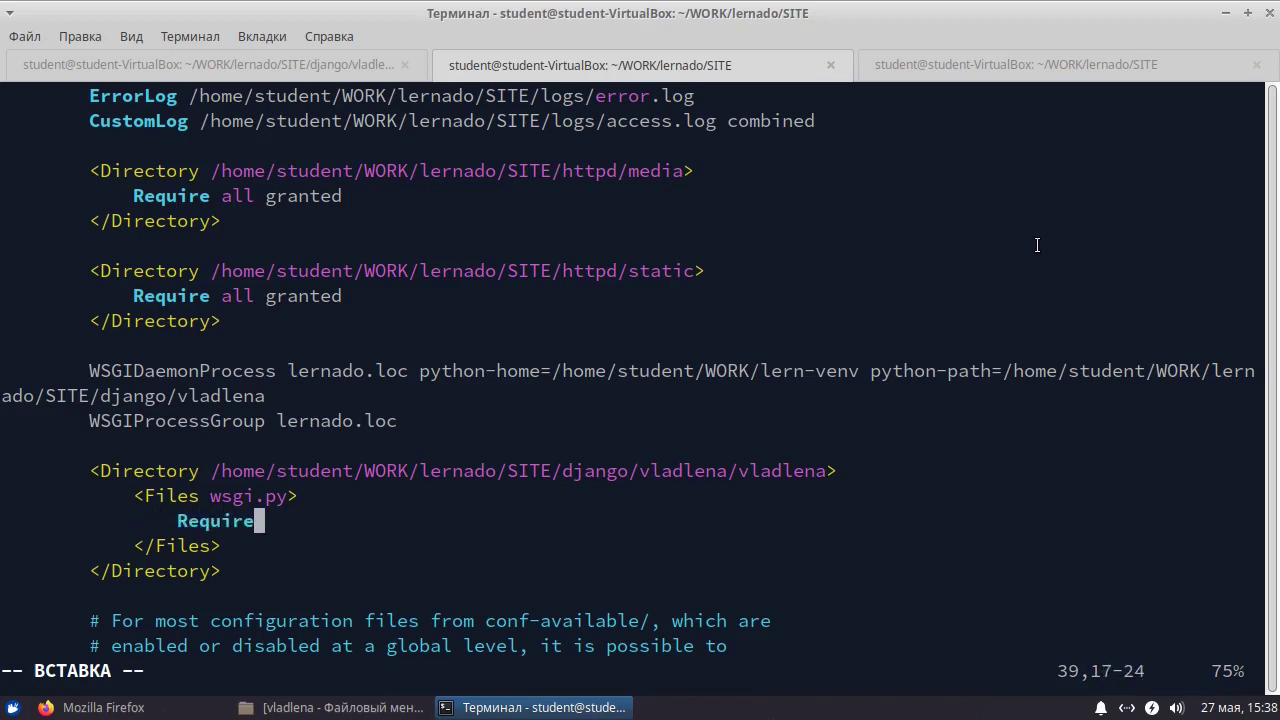
type("all granted")
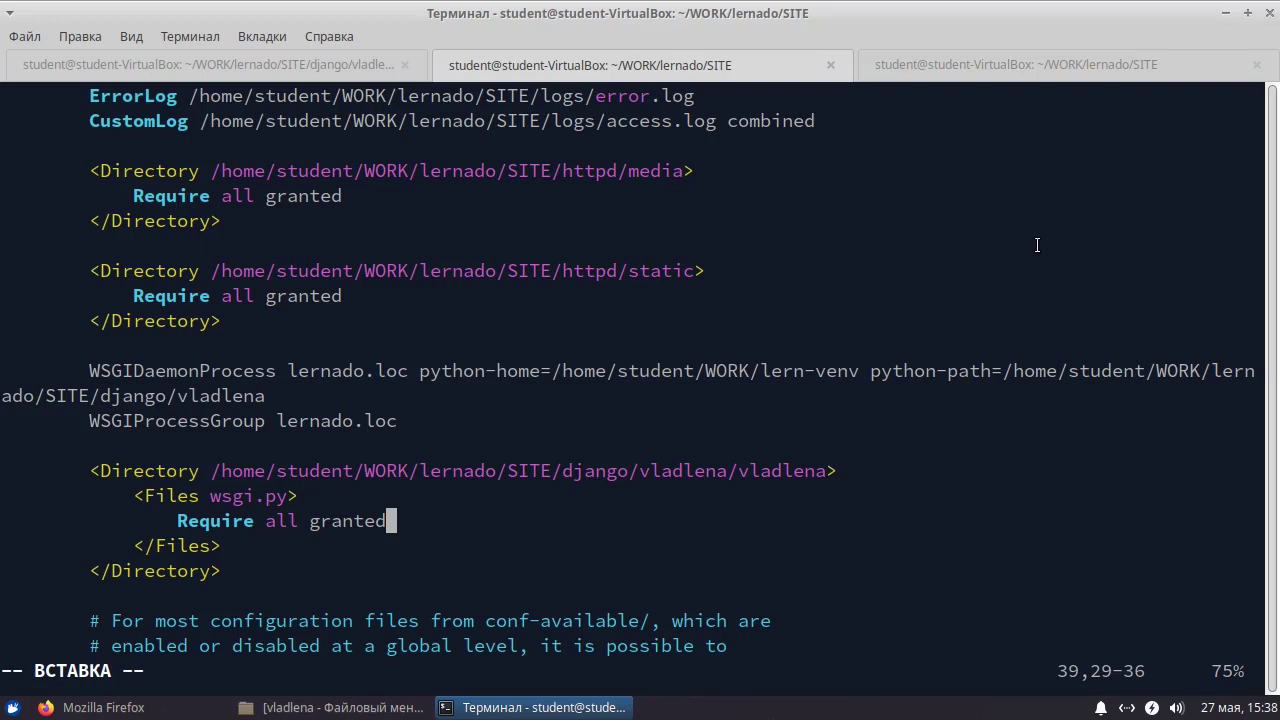
key("Escape")
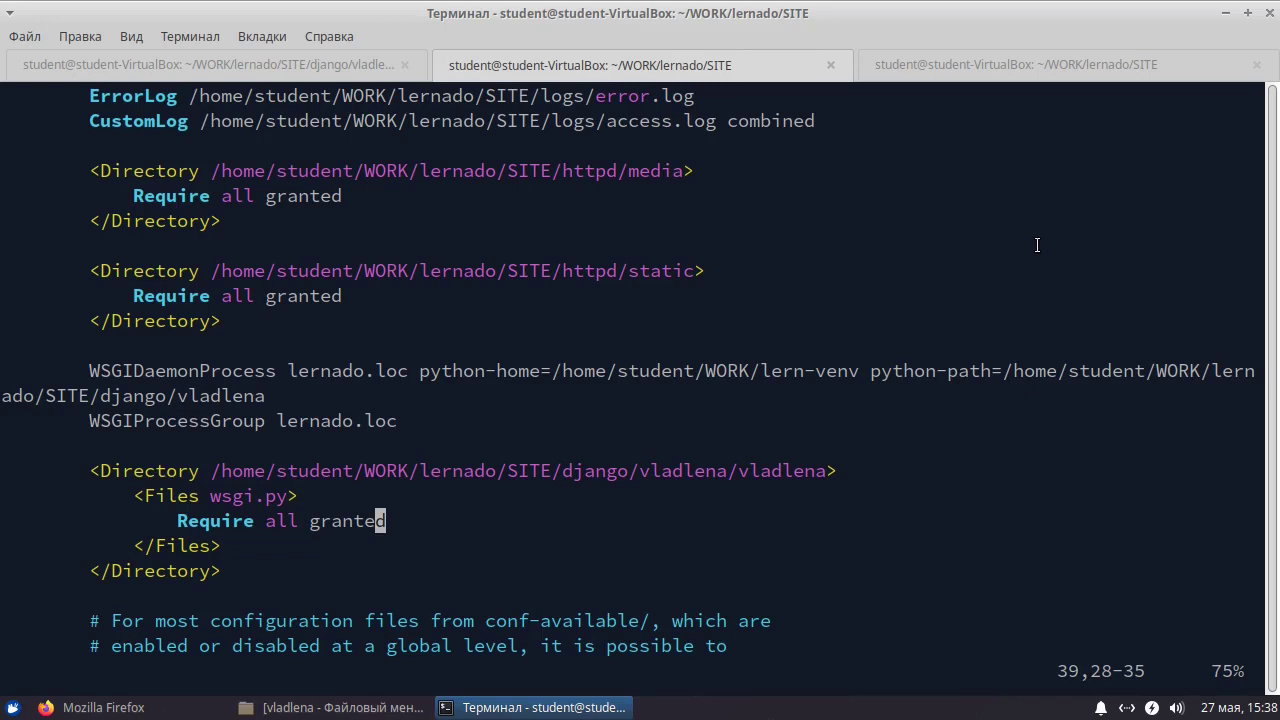
Save 001-lernado.conf and quit Vim with :exit
type(":exit")
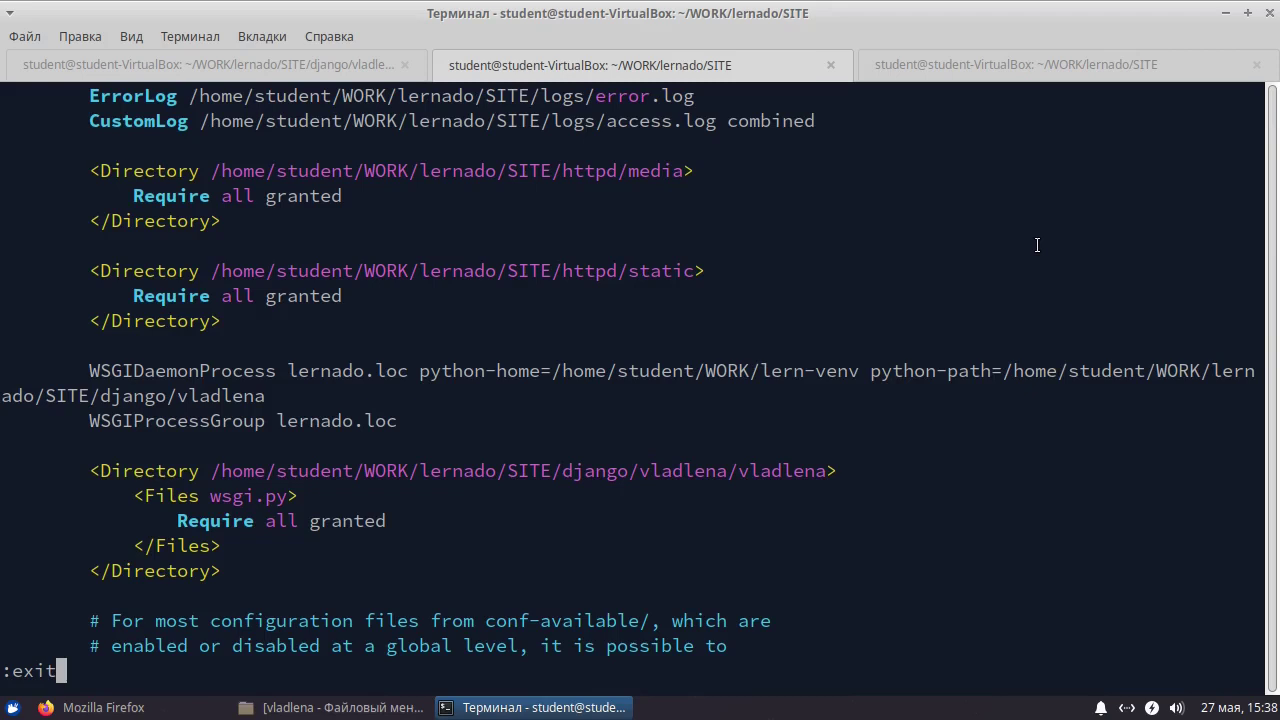
key("Return")
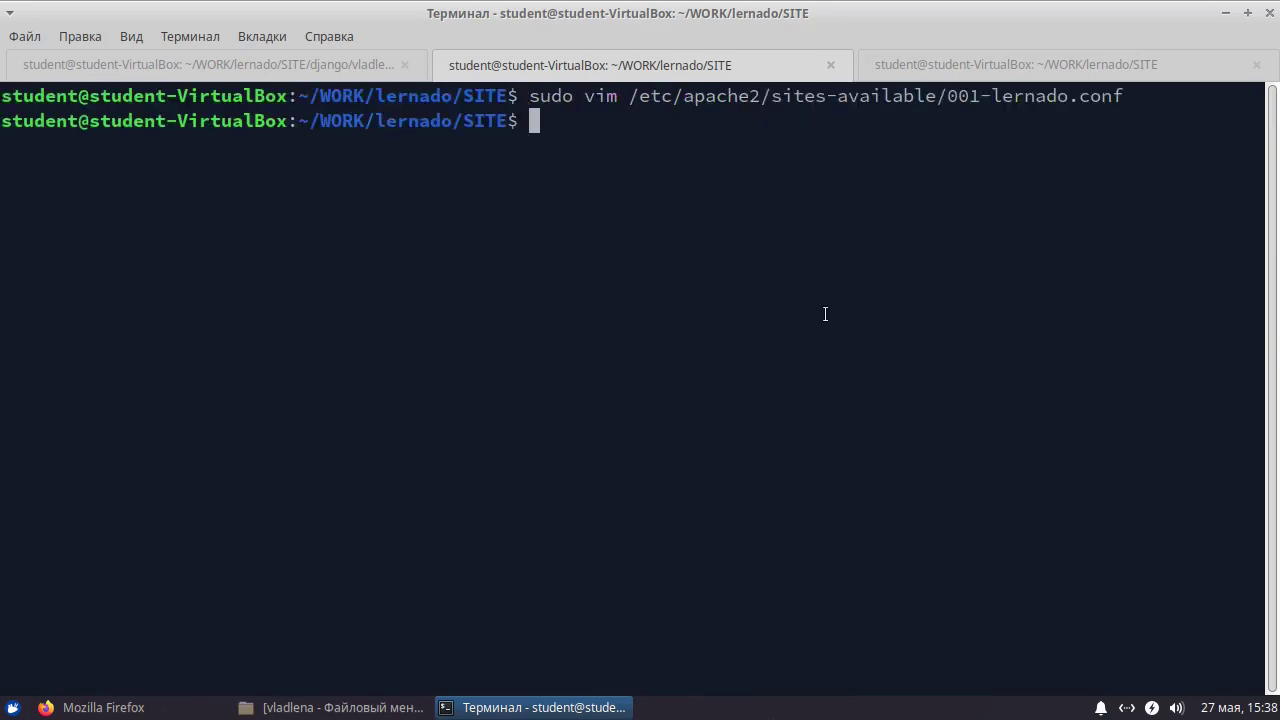
Run sudo service apache2 restart in the terminal
left_click(110, 707)
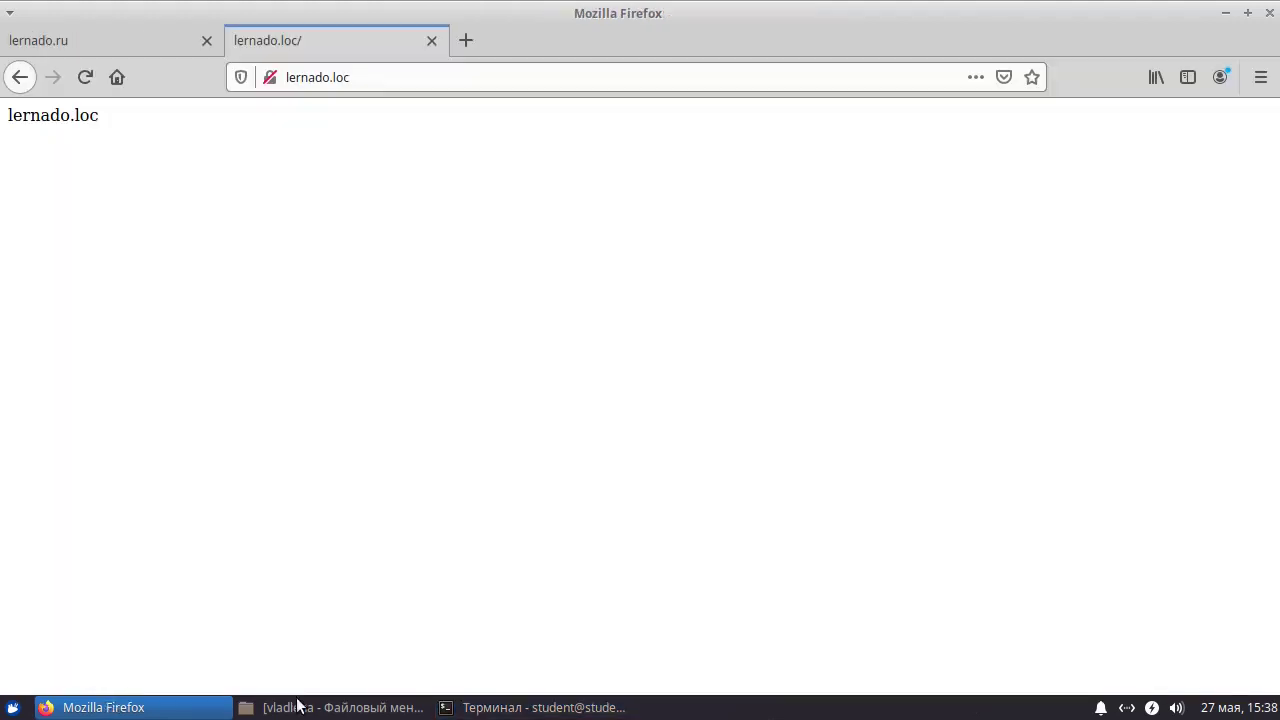
left_click(530, 707)
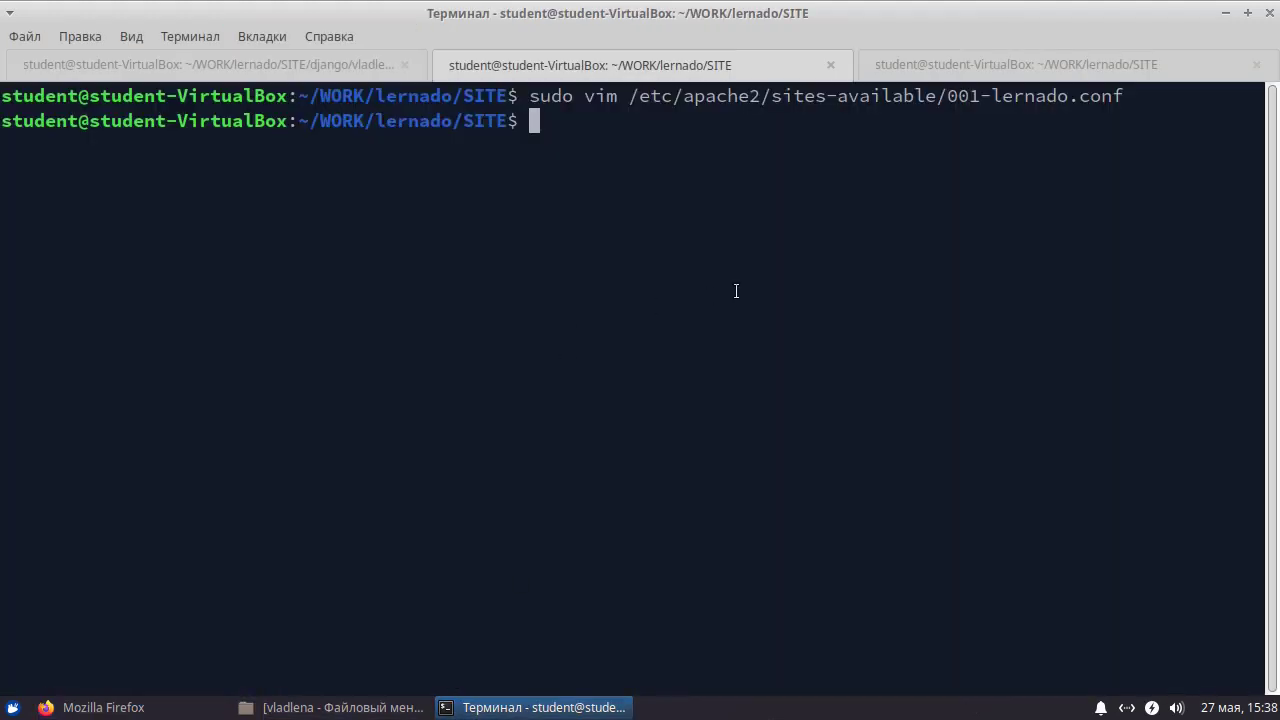
type("sudo servic")
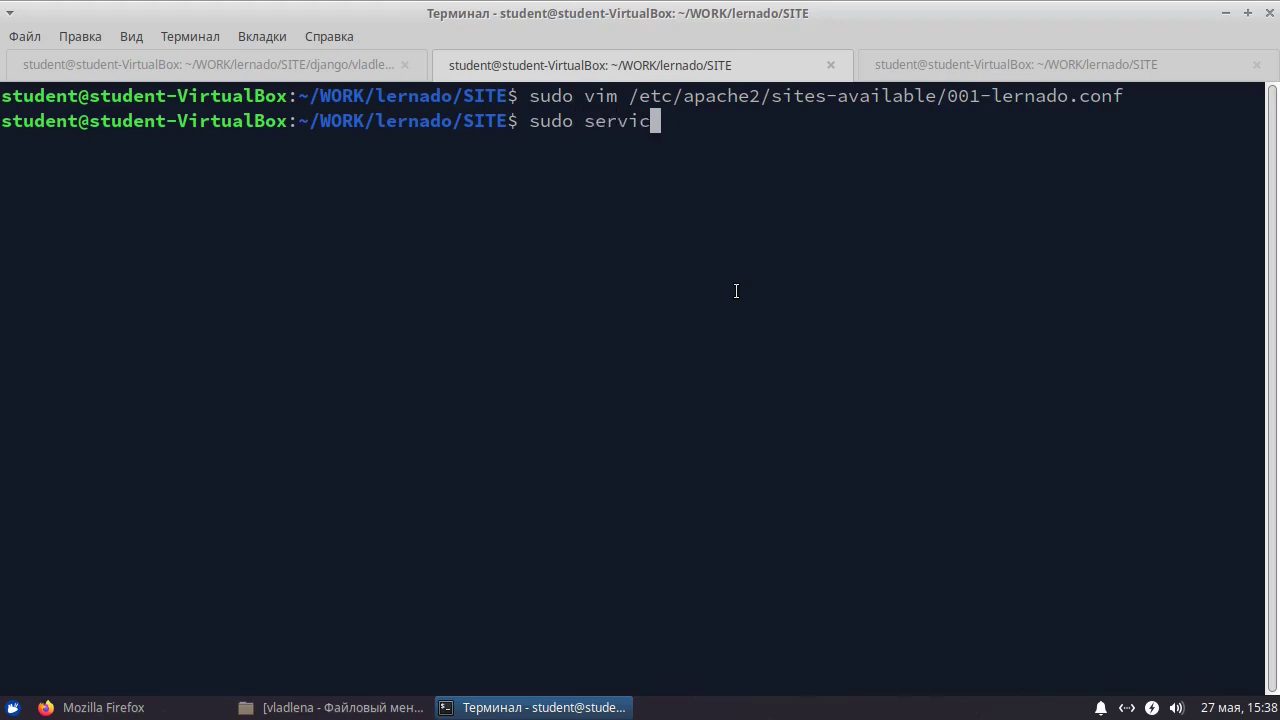
type("e apache")
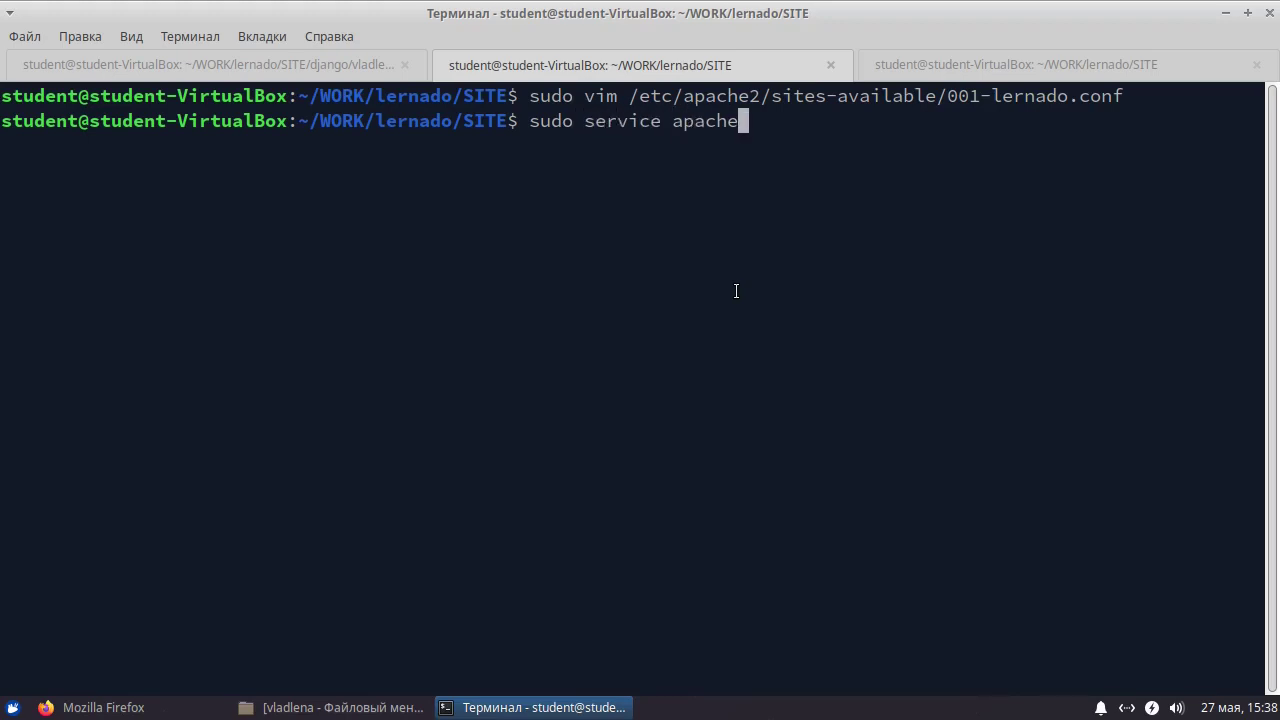
key("BackSpace")
type("2 restart")
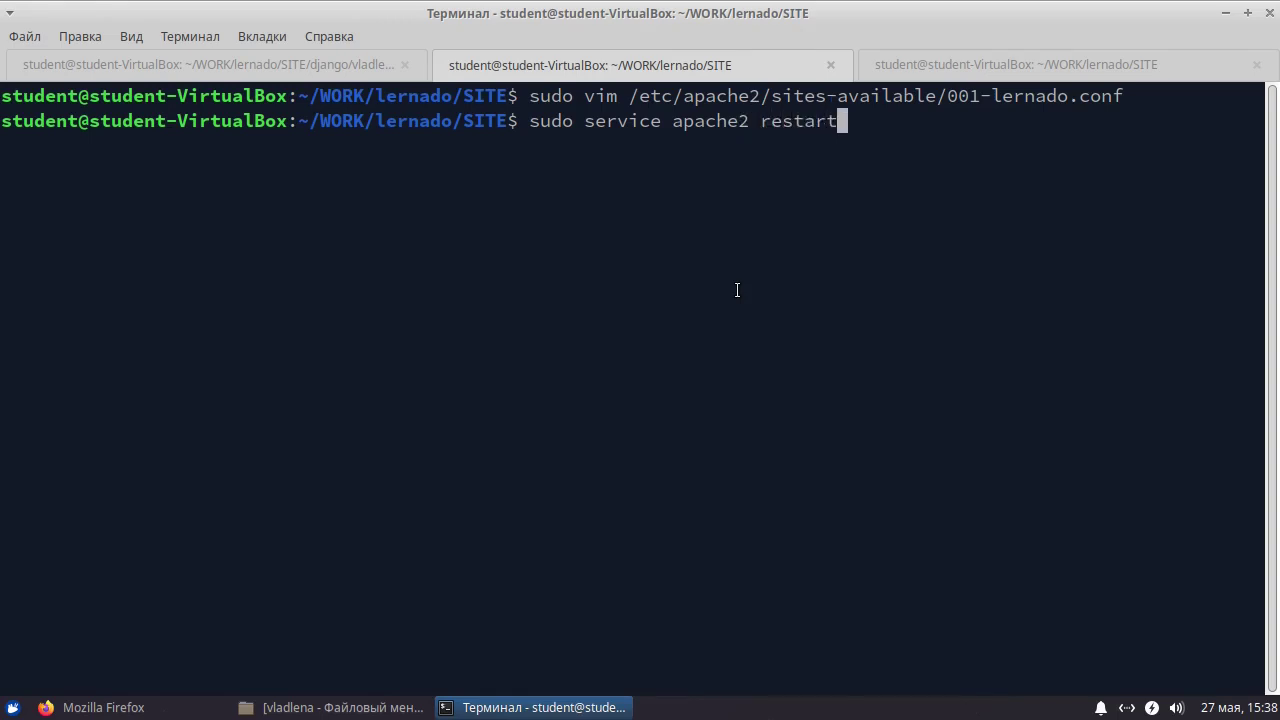
key("Return")
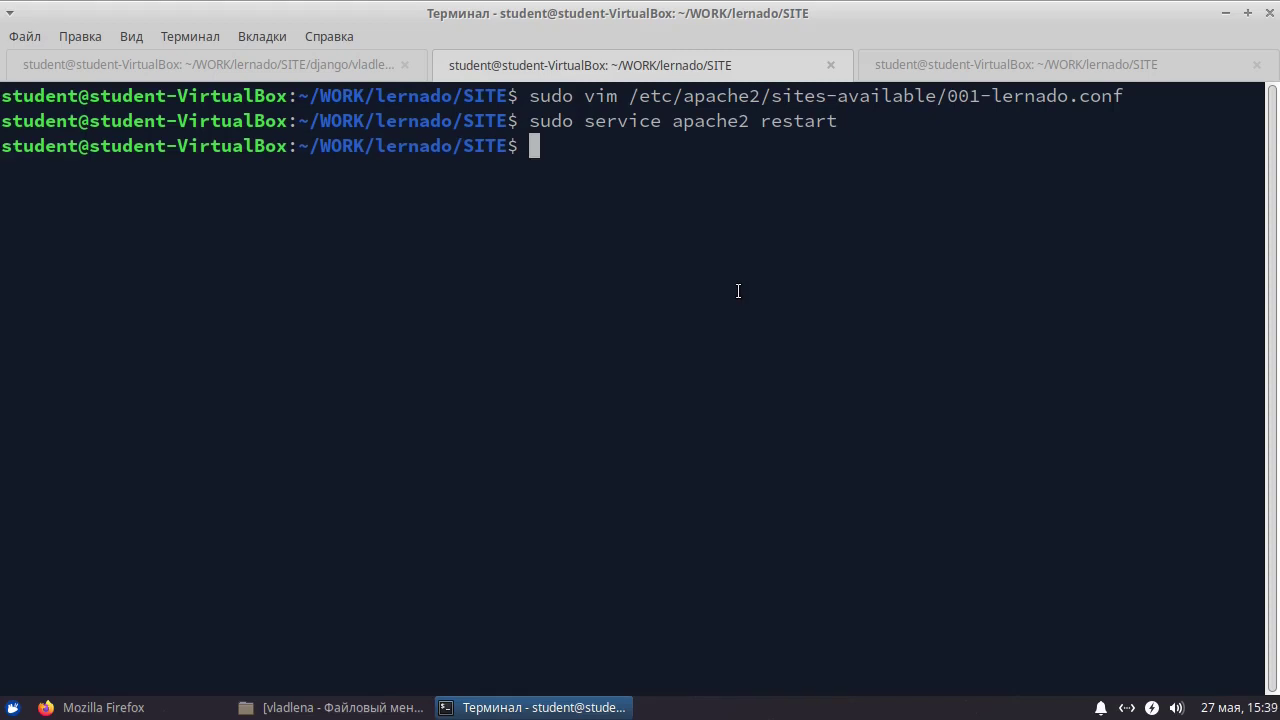
Reload lernado.loc in Firefox, which now shows 403 Forbidden, and return to the terminal
left_click(103, 708)
left_click(397, 80)
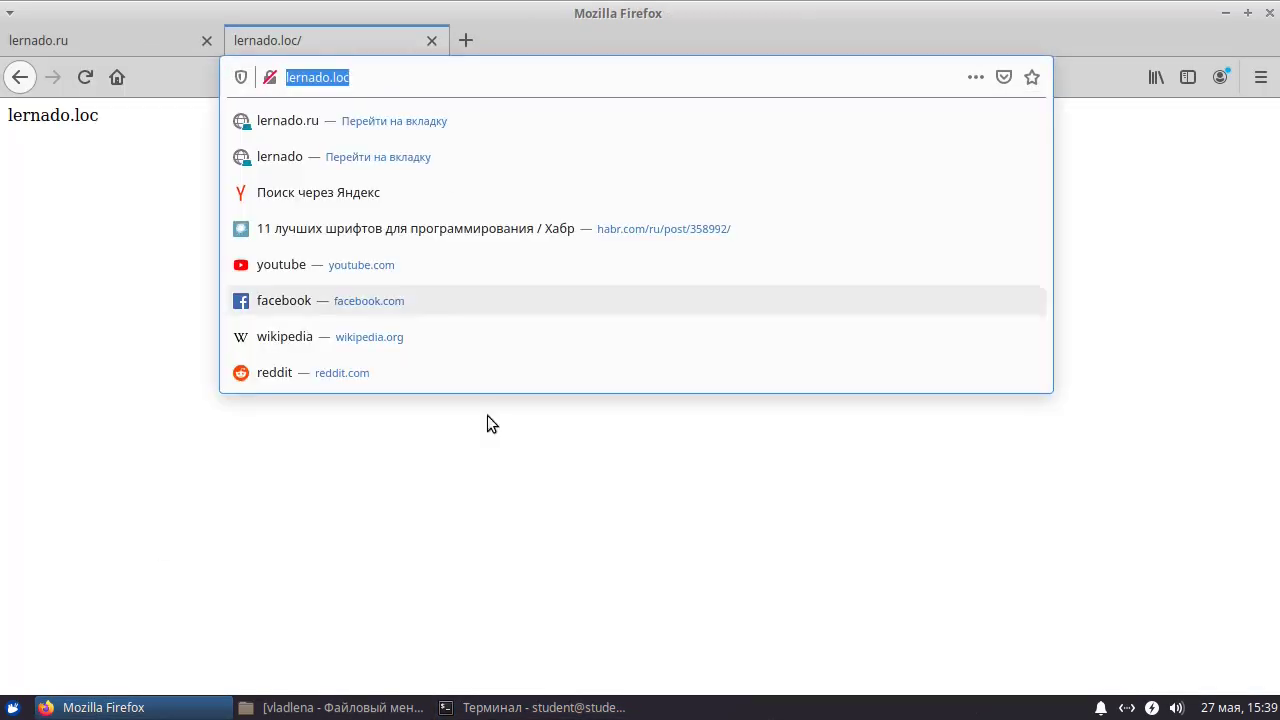
key("End")
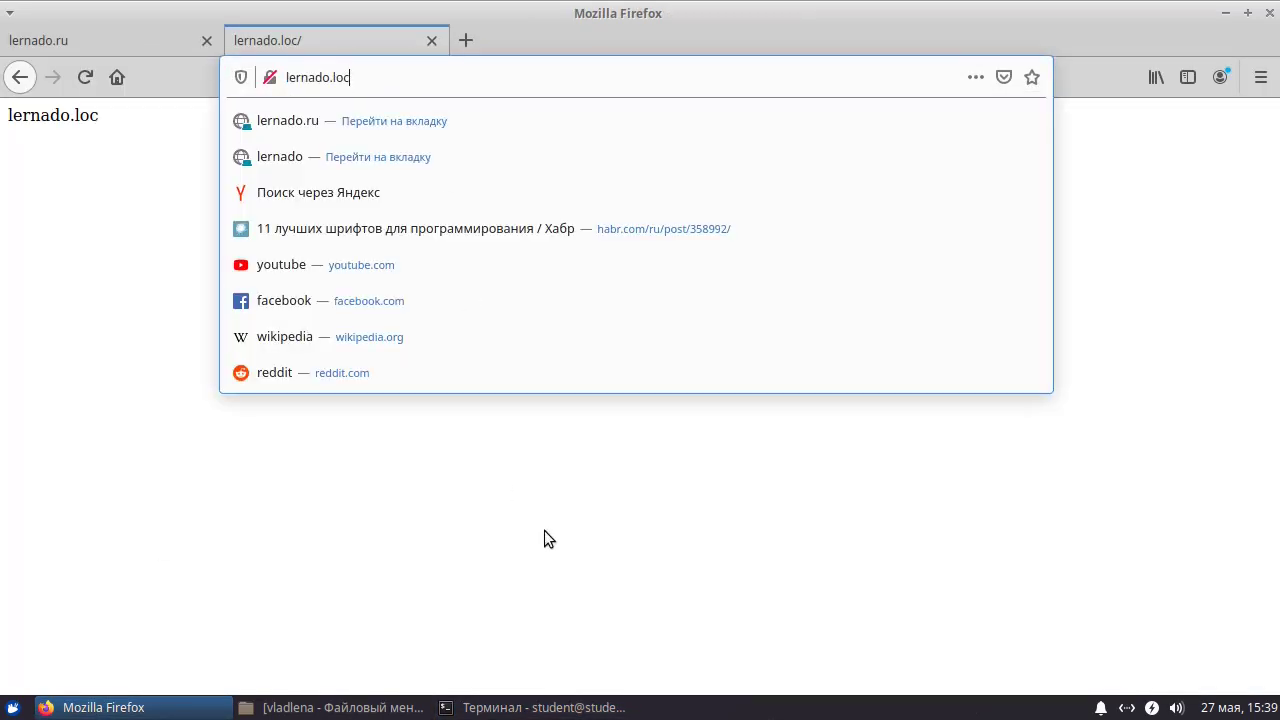
key("Escape")
key("Return")
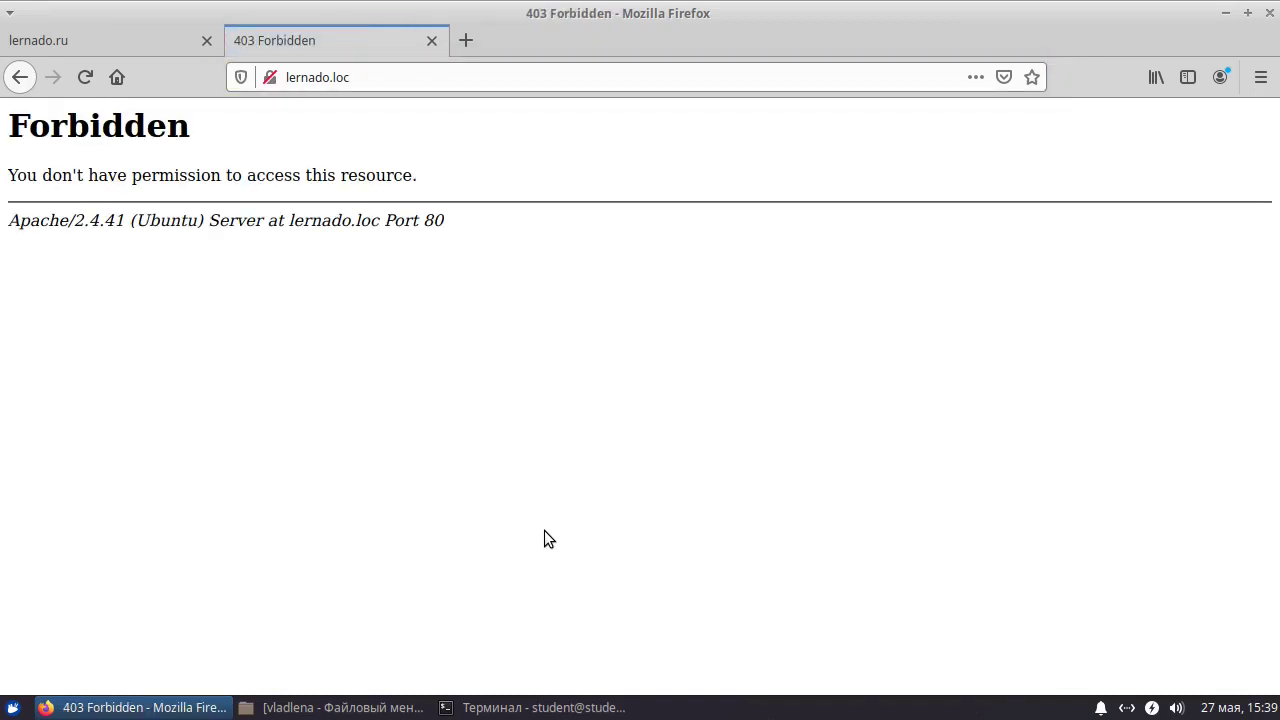
left_click(488, 707)
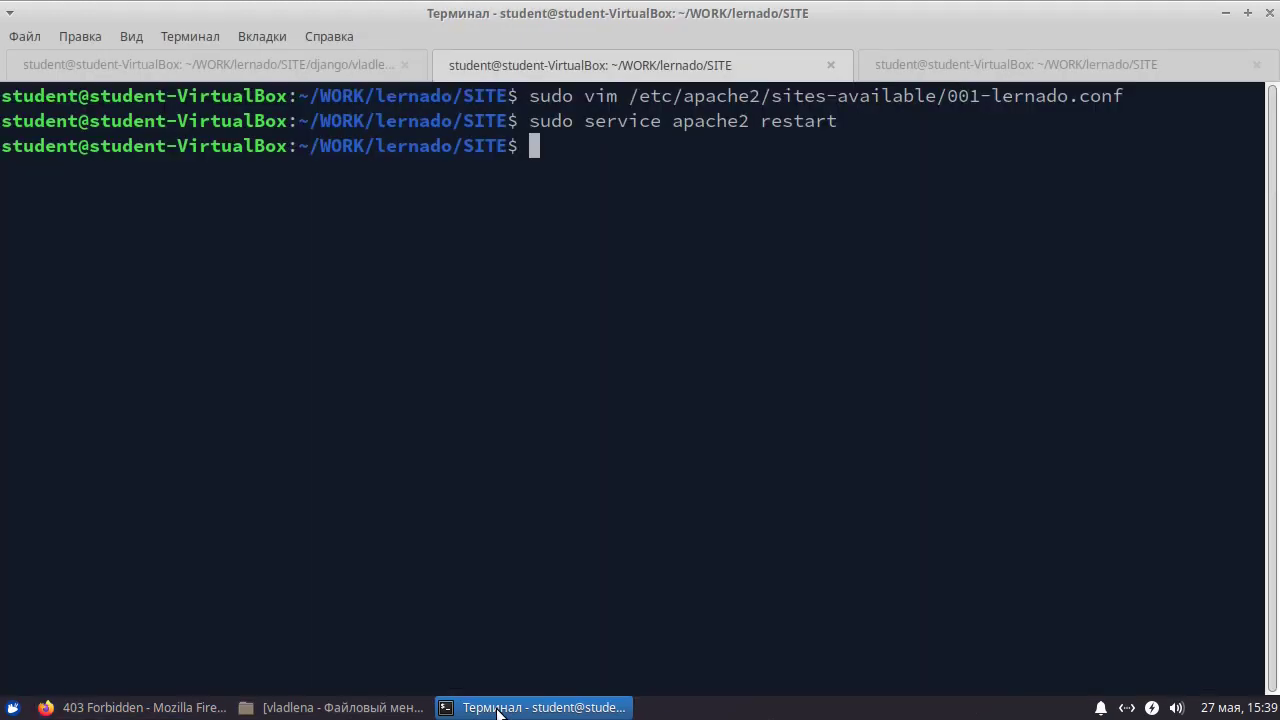
Reopen 001-lernado.conf in Vim from shell history and move to the empty line 36
key("Up")
key("Up")
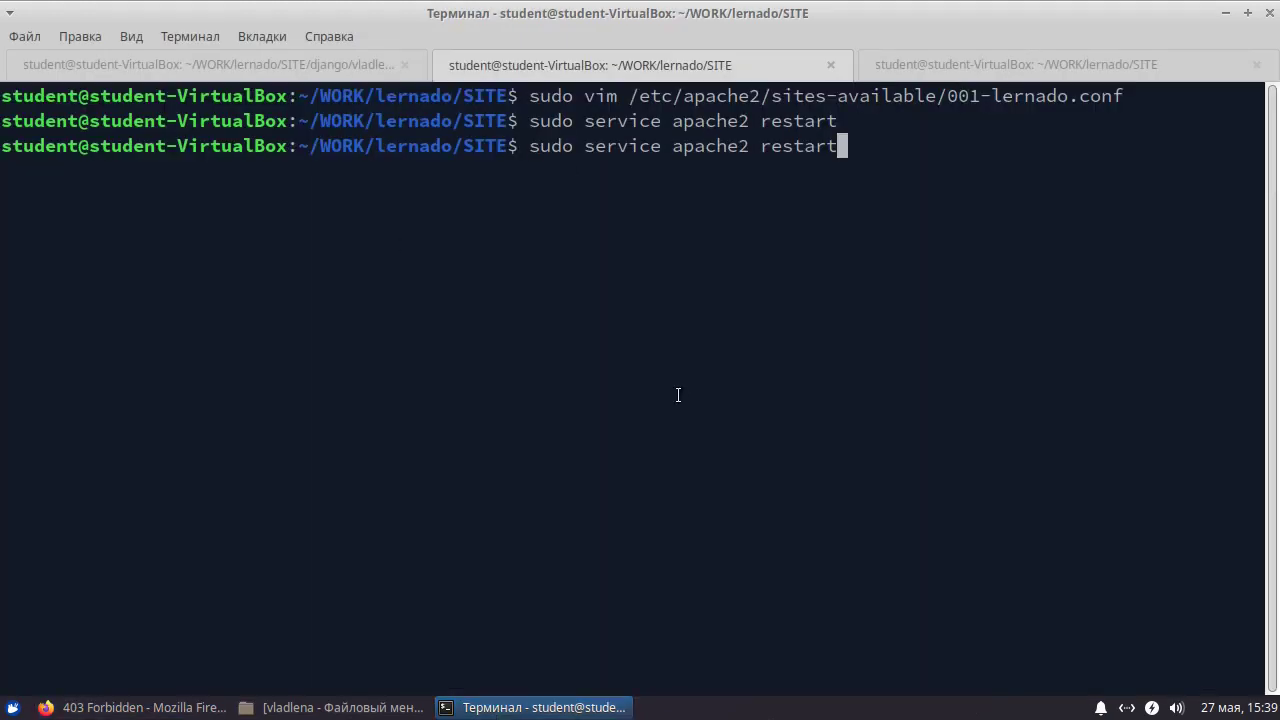
key("Return")
key("Up")
key("Up")
key("Up")
key("Down")
key("Up")
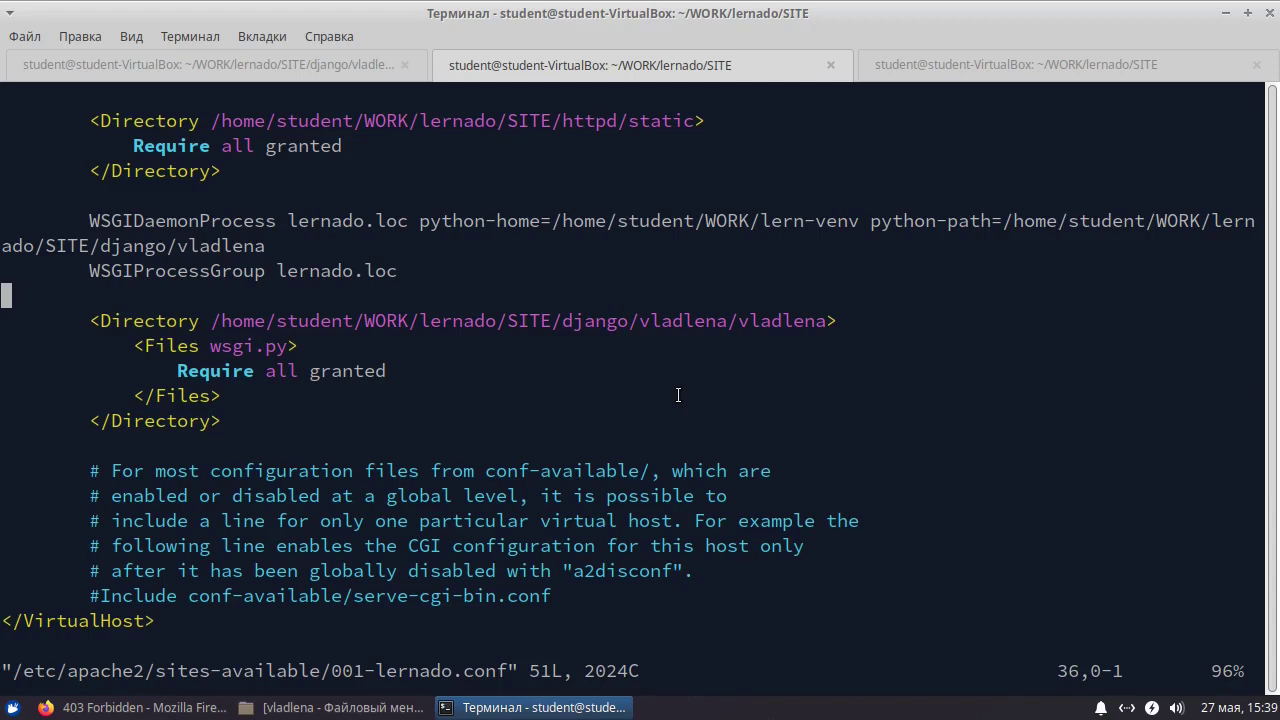
In the other terminal session, run tail logs/error.log and highlight the reported error
left_click(1004, 66)
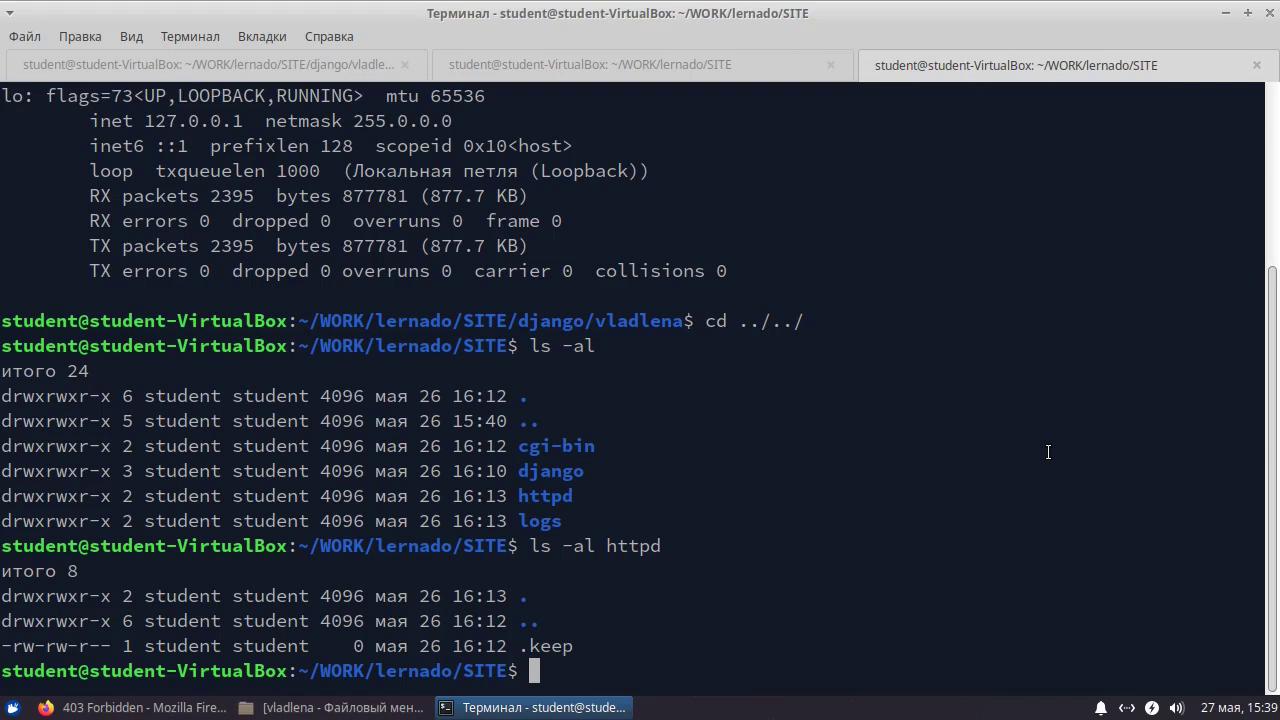
type("tail logs")
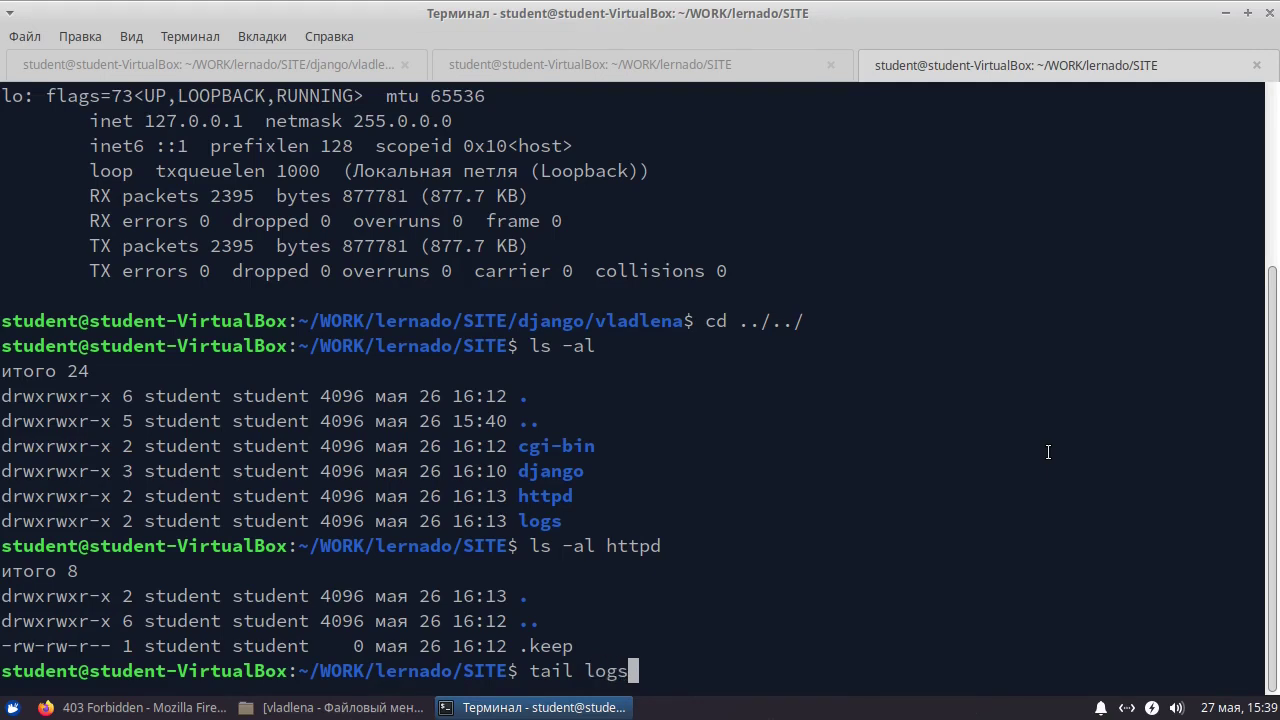
type("/err")
key("Tab")
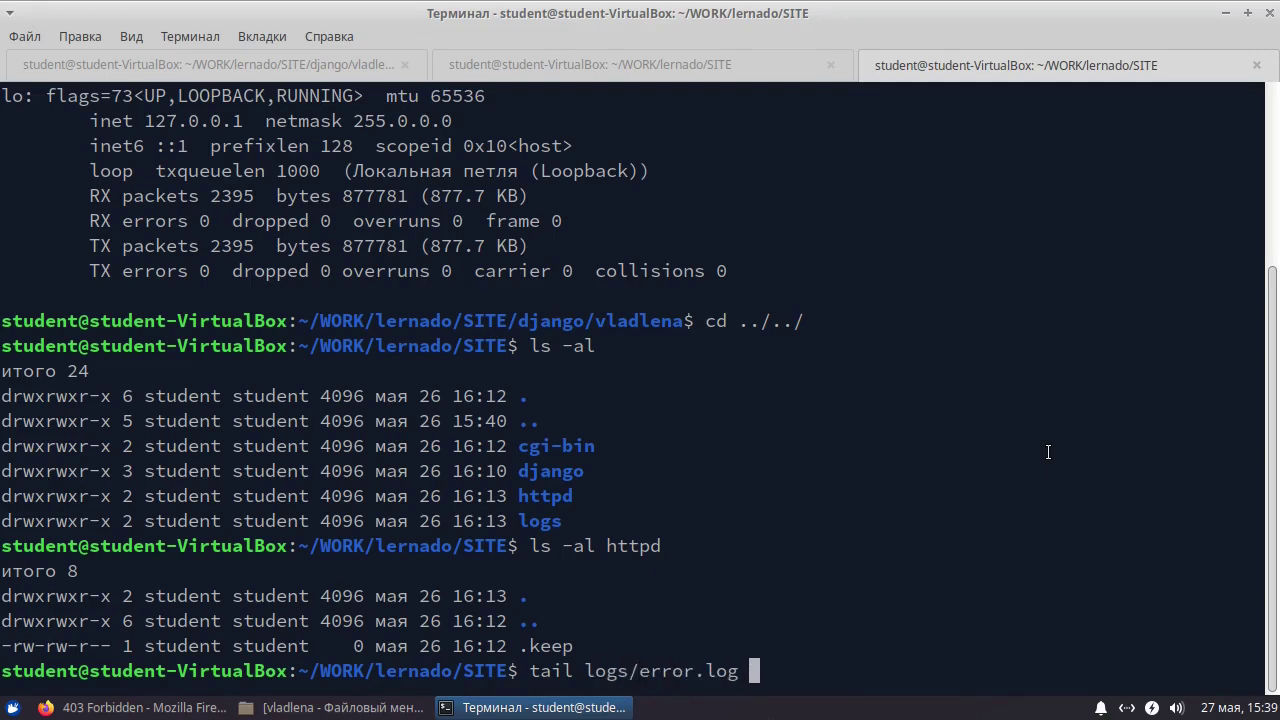
key("Return")
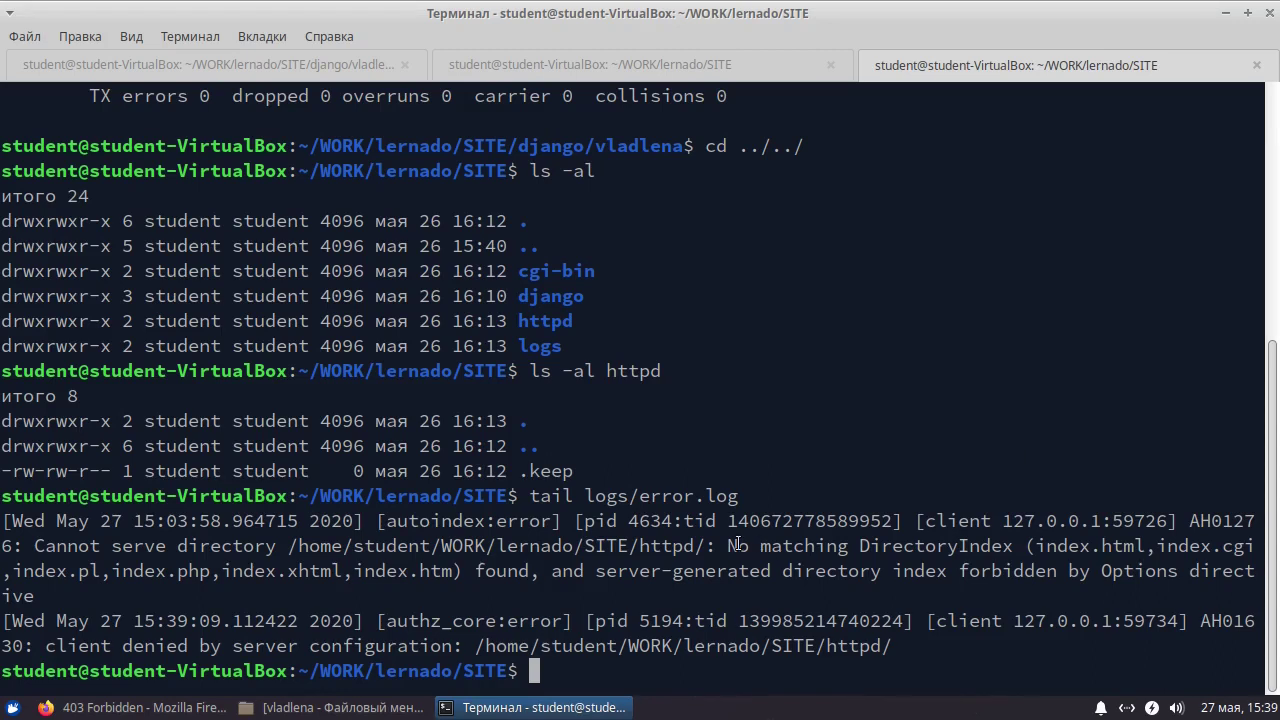
left_click_drag(719, 545, 990, 546)
Add an indented WSGIScriptAlias line below the WSGIProcessGroup line
left_click(697, 627)
left_click(618, 58)
key("Up")
key("i")
key("End")
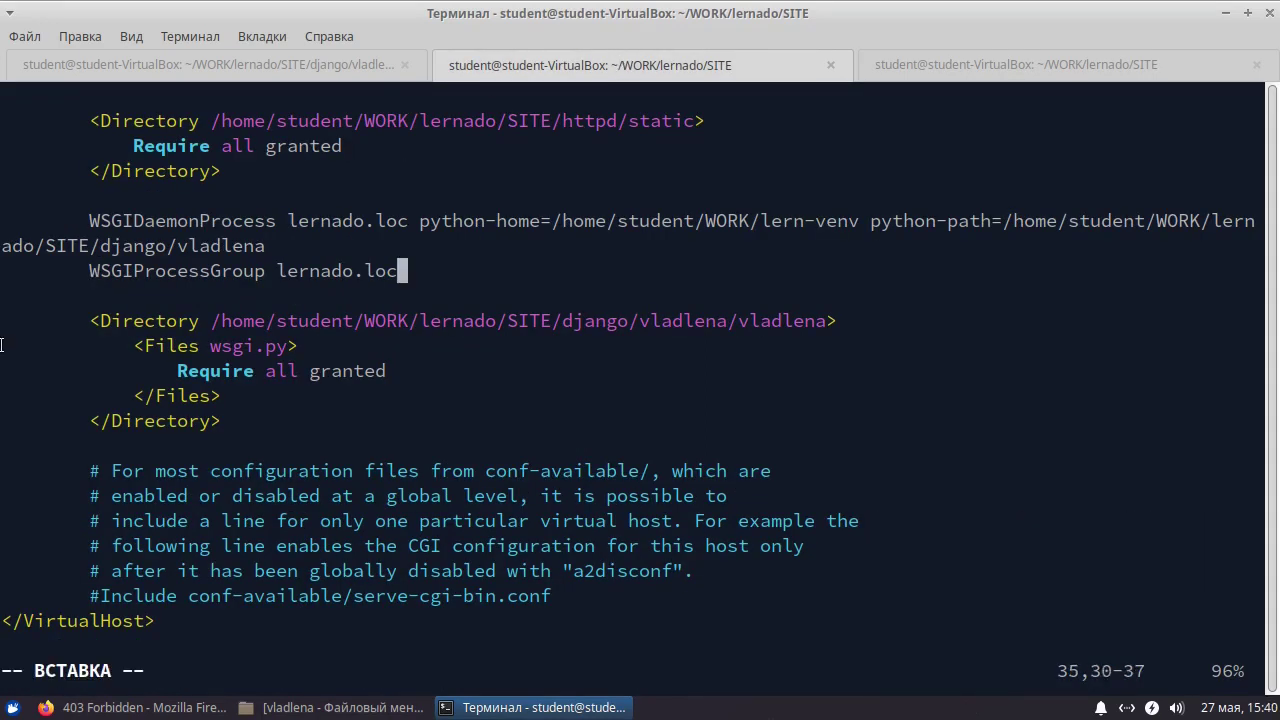
key("Return")
key("Tab")
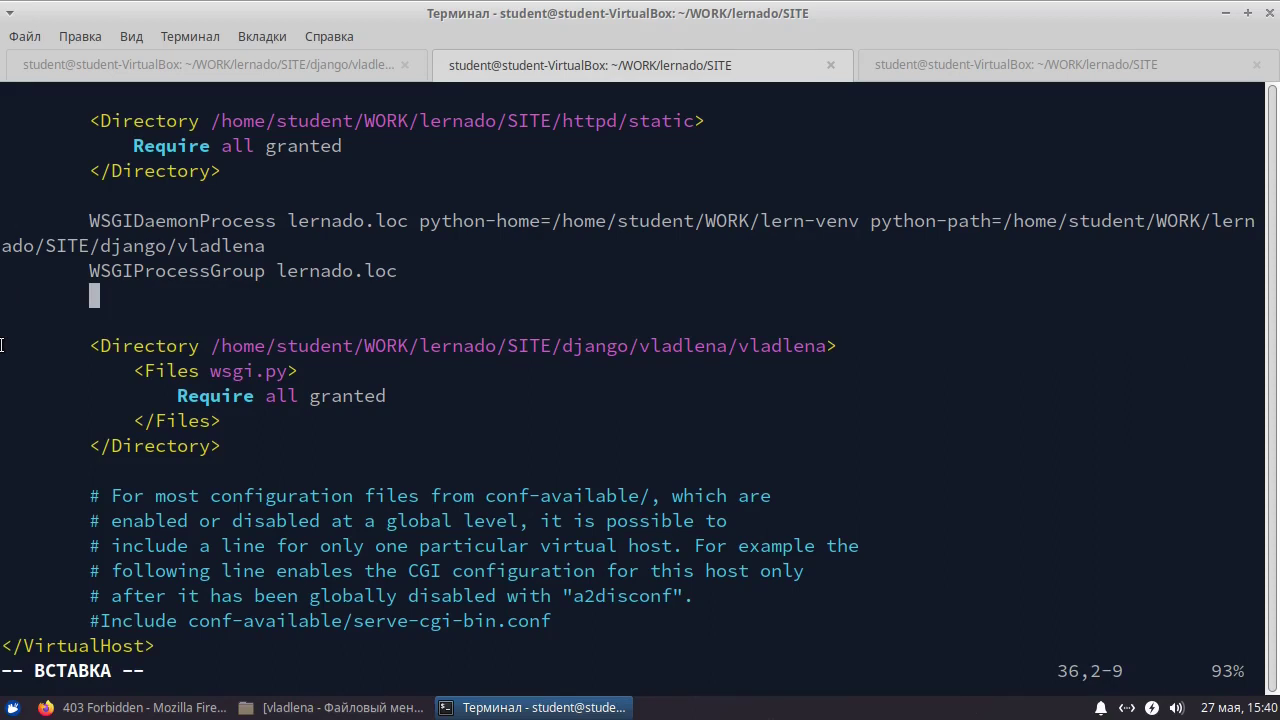
type("WSGI")
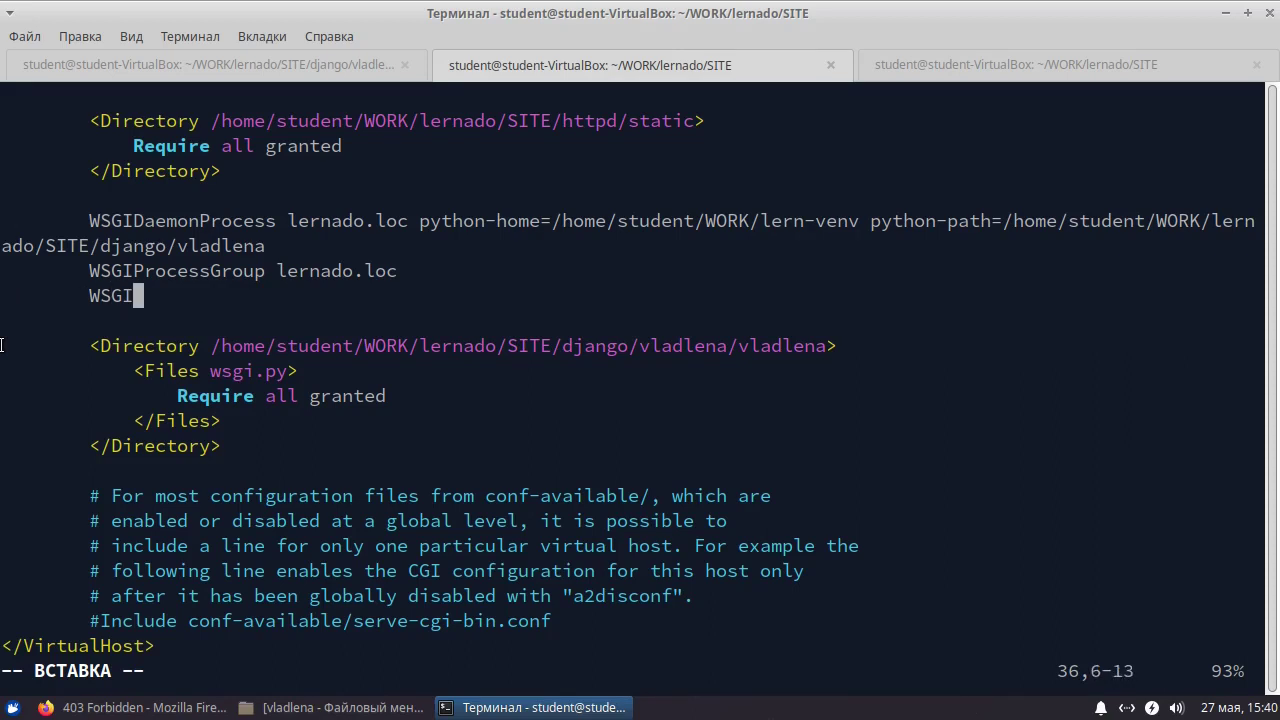
type("Scripot")
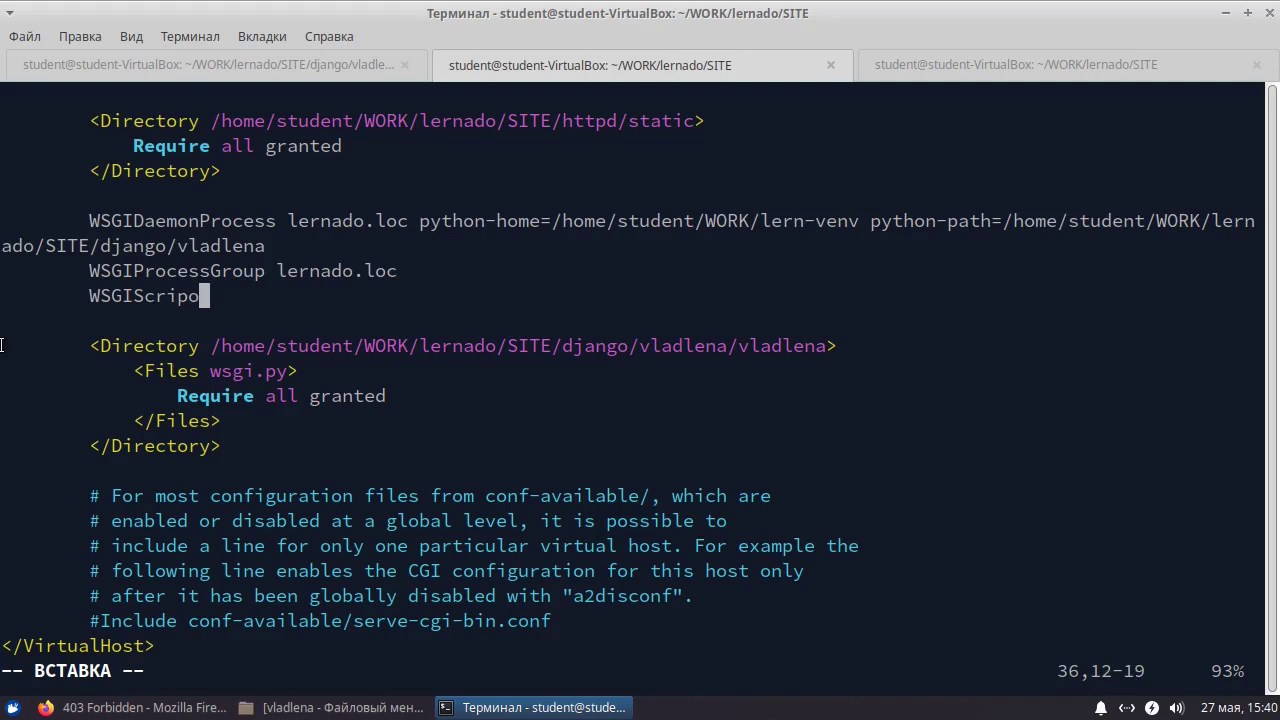
key("BackSpace")
key("BackSpace")
type("tAlias")
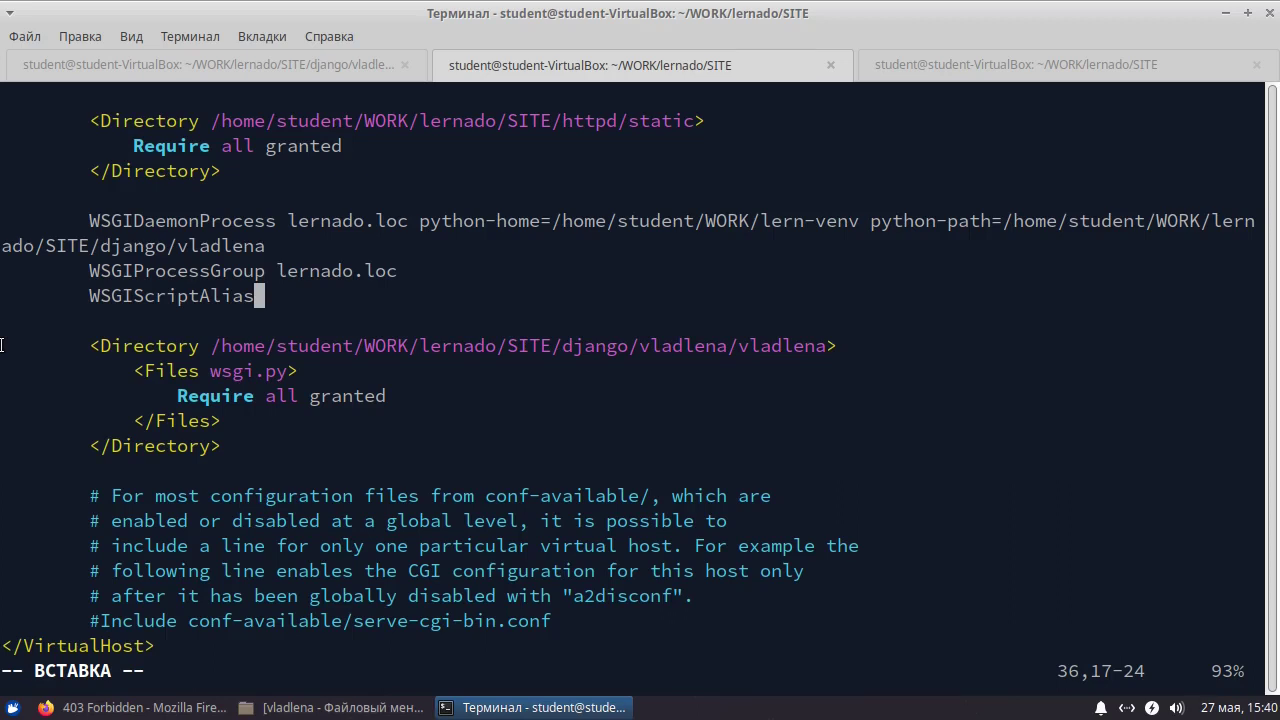
Map / to /home/student/WORK/lernado/SITE/vladlena/vladlena/wsgi.py with process-group=lernado.loc
type("/")
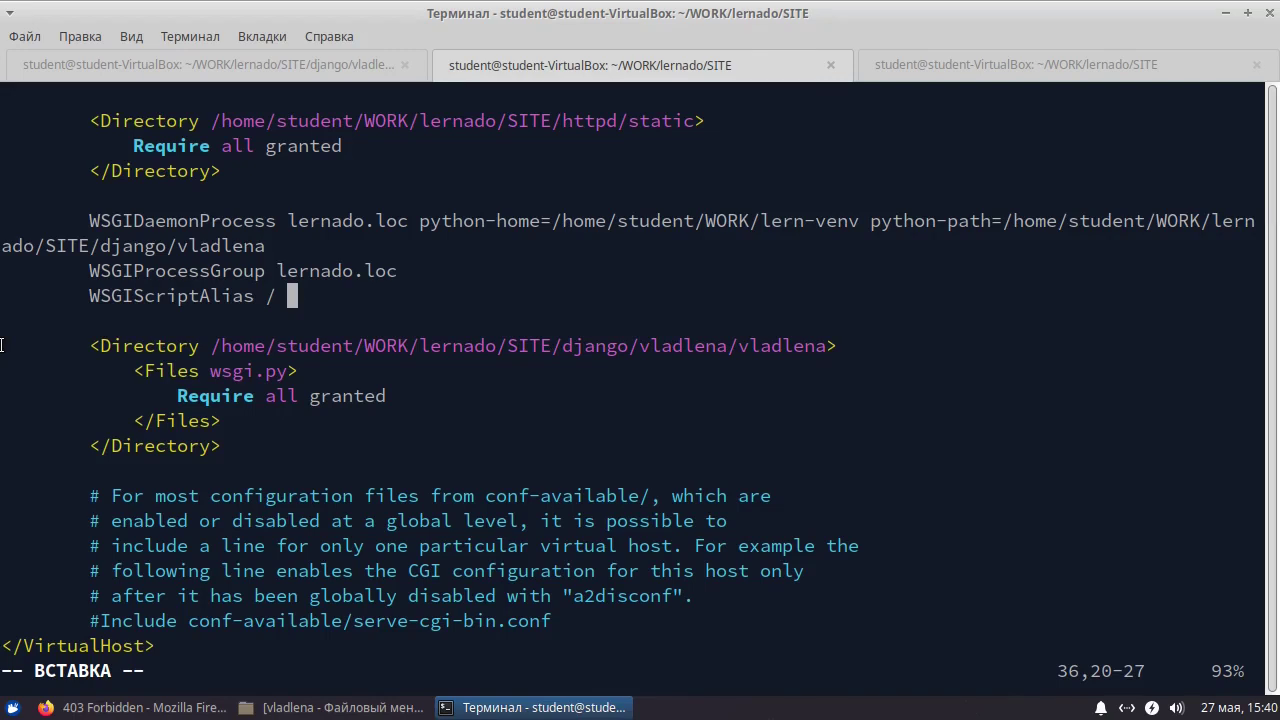
type("/")
type("hem")
key("BackSpace")
key("BackSpace")
type("ome/")
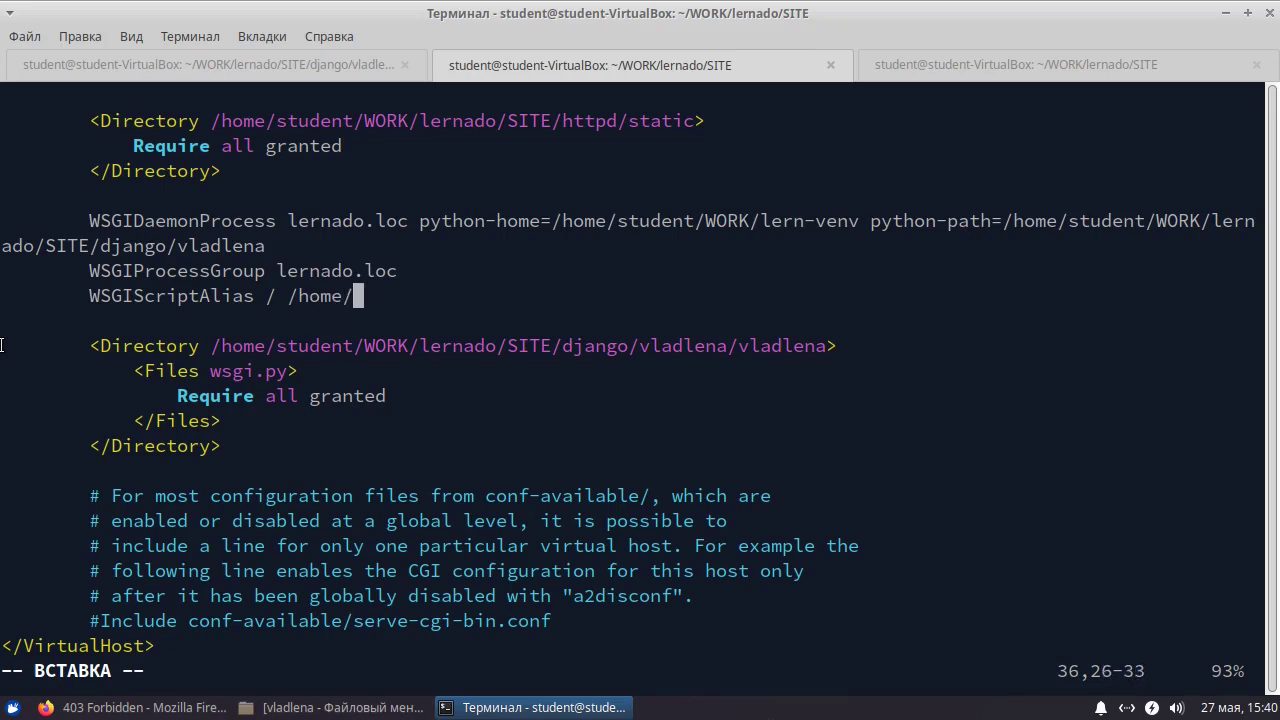
type("student/")
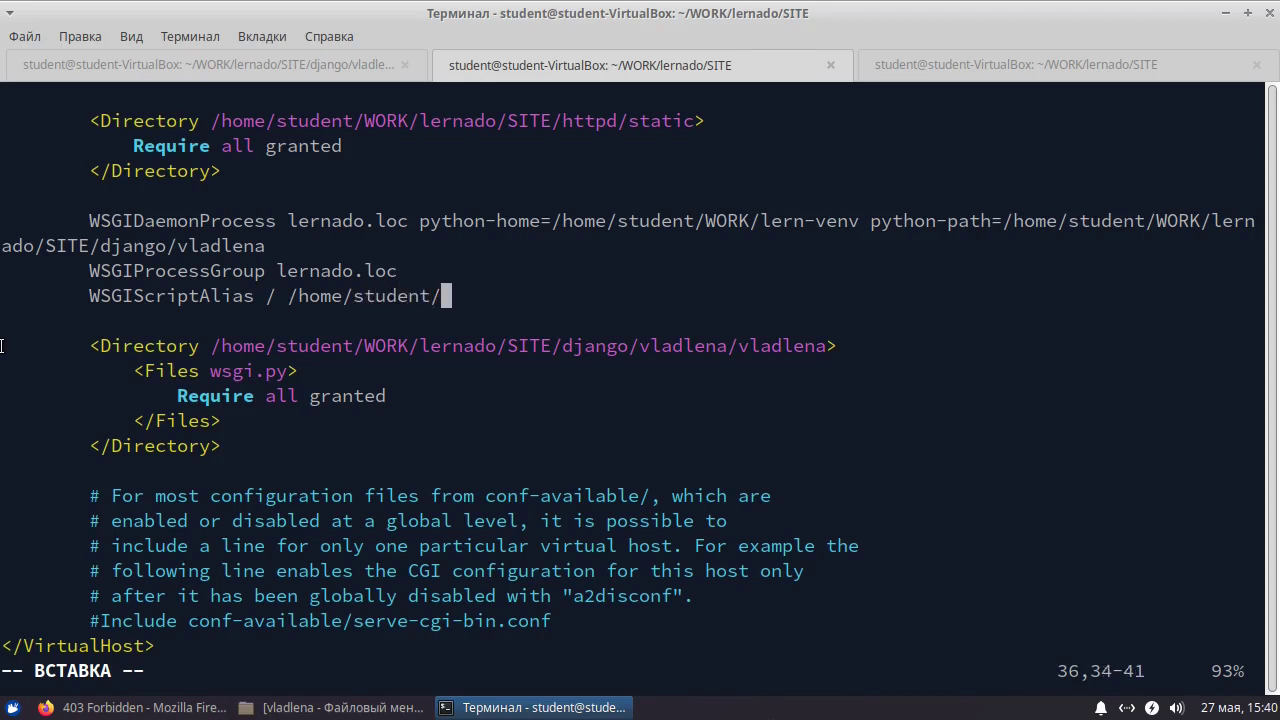
type("WORK")
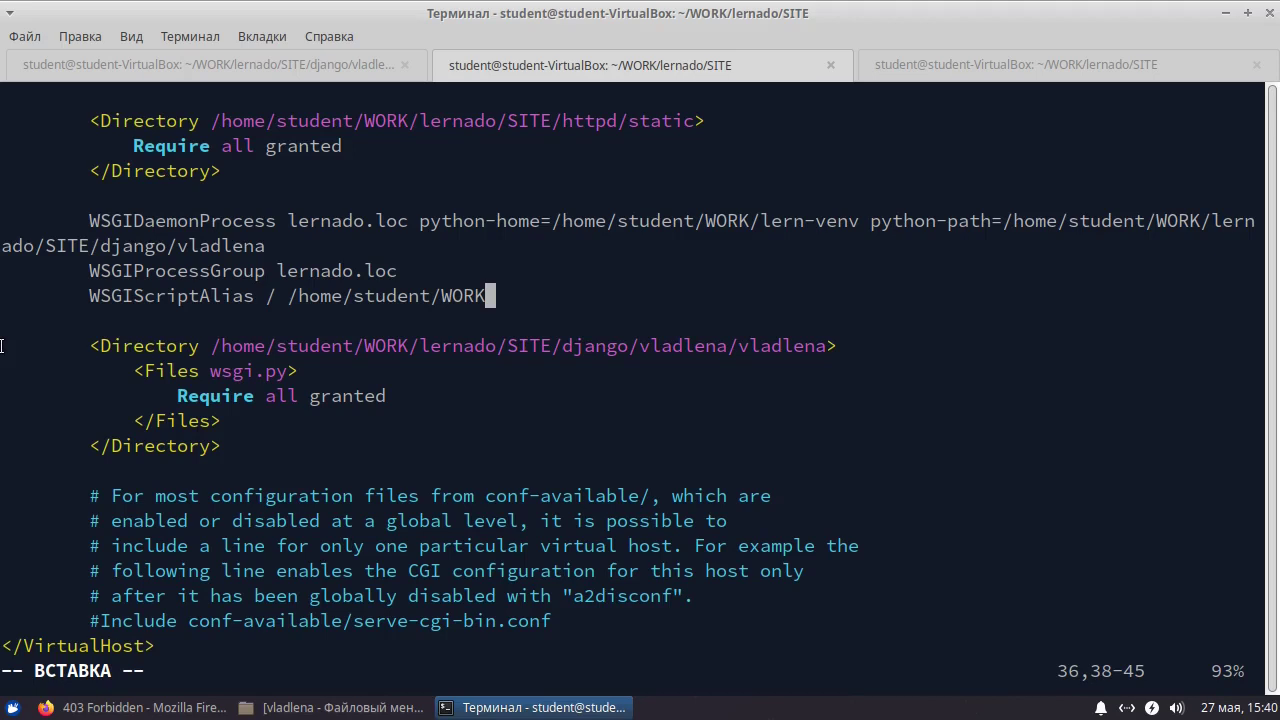
type("/lernado/SITE/")
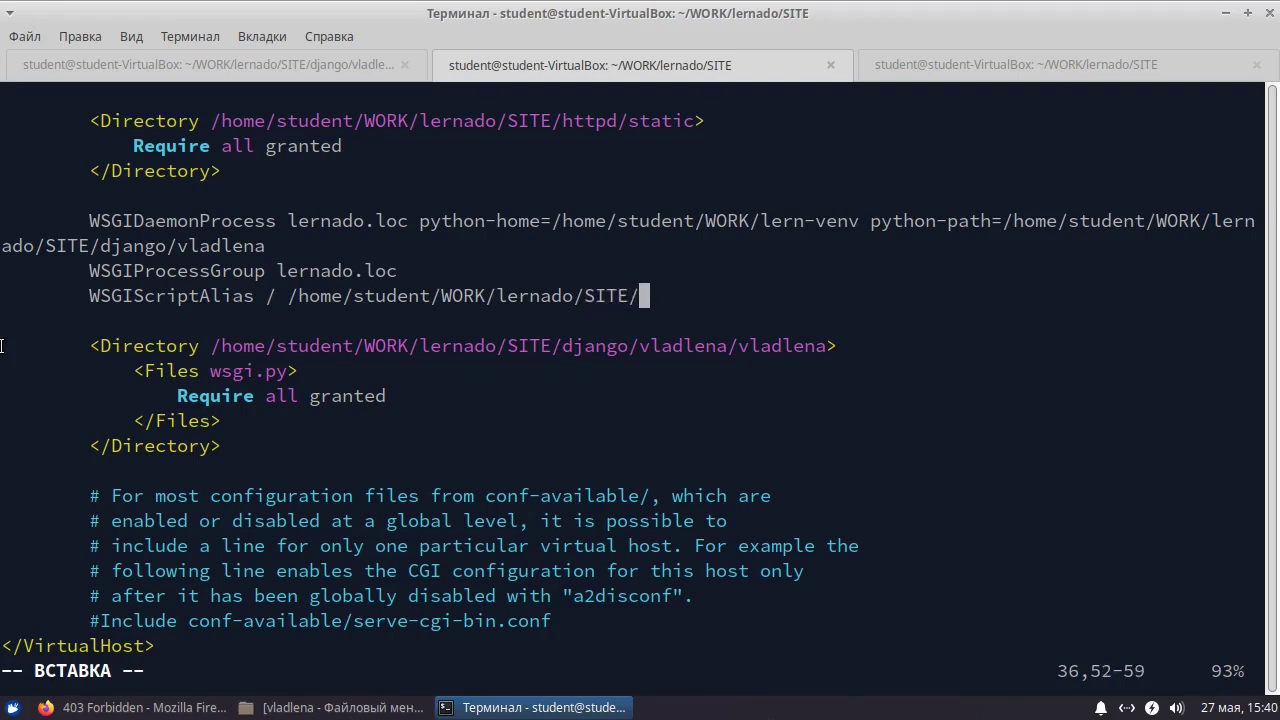
type("vlad")
key("Tab")
key("BackSpace")
type("le")
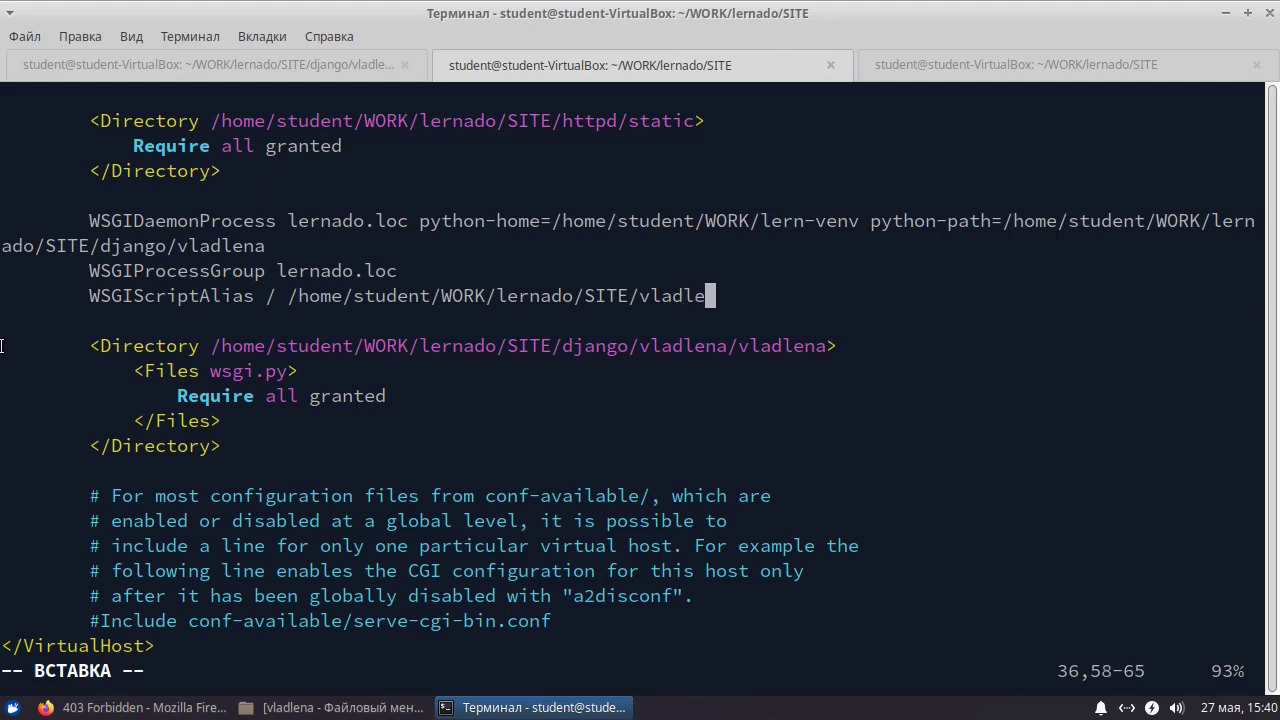
type("na/vladle")
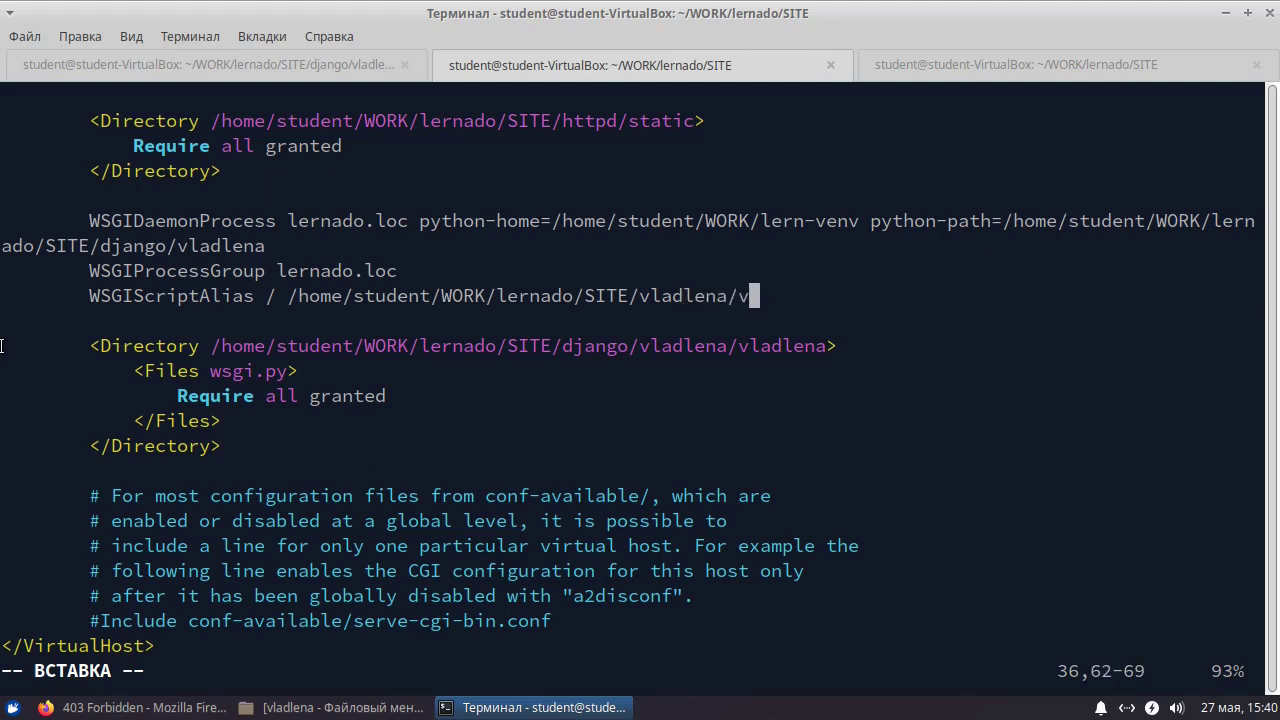
type("na")
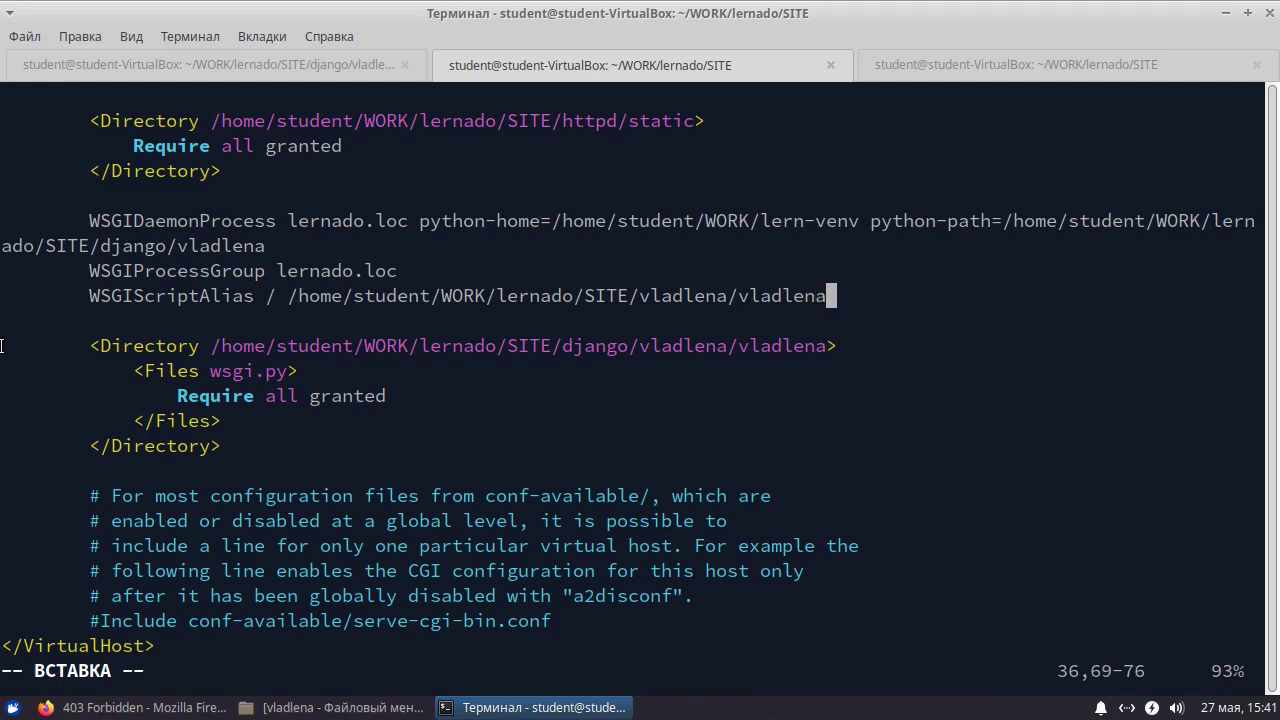
type("/wsgi.py")
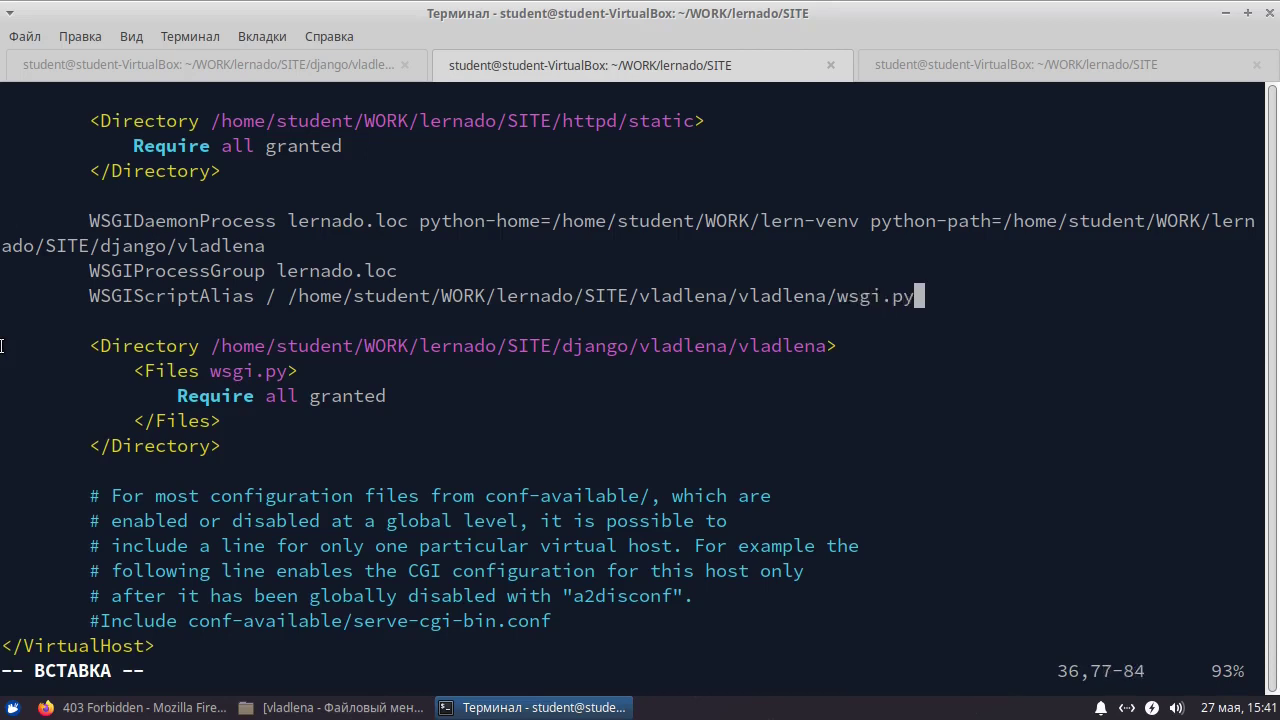
type(" process-group")
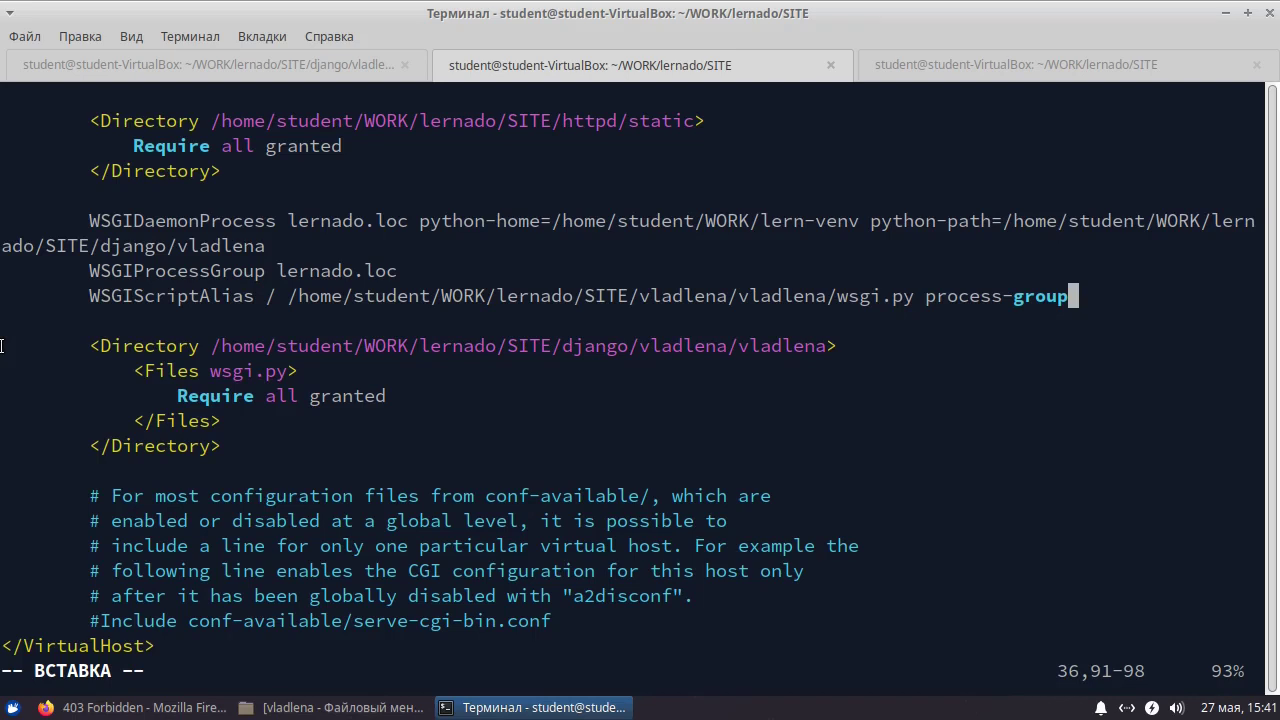
type("=")
type("lernado")
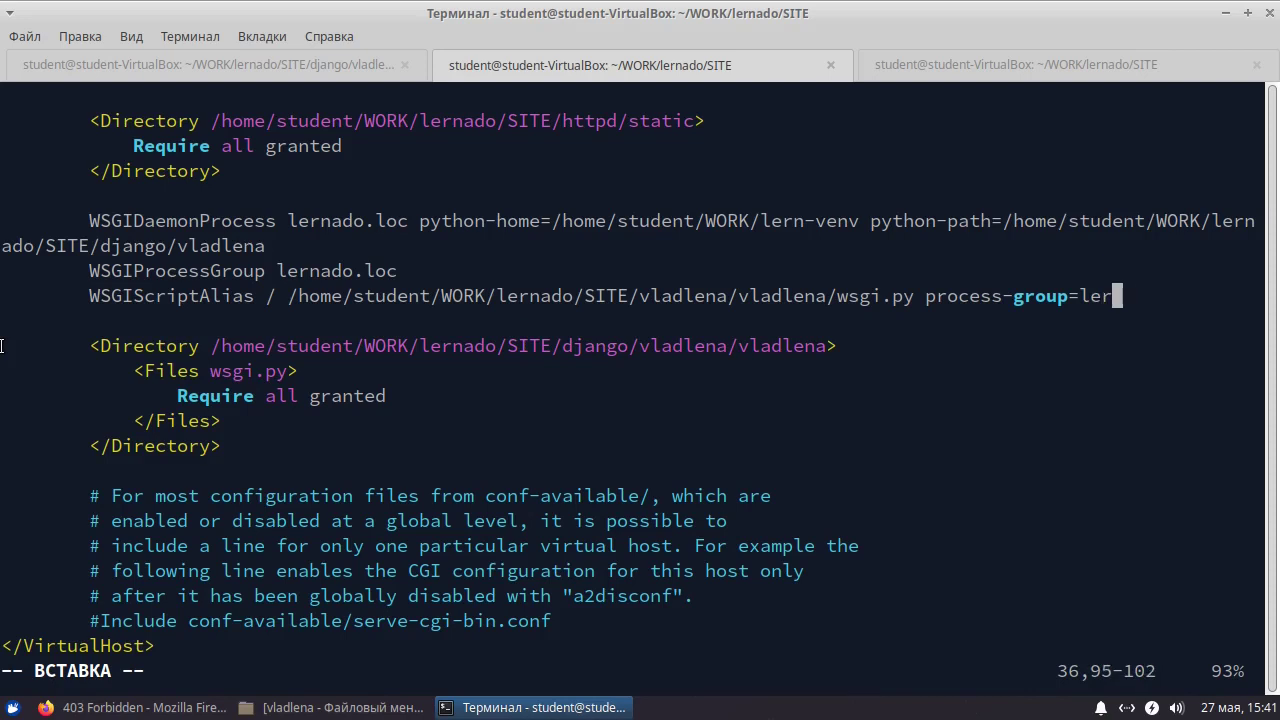
type(".loc")
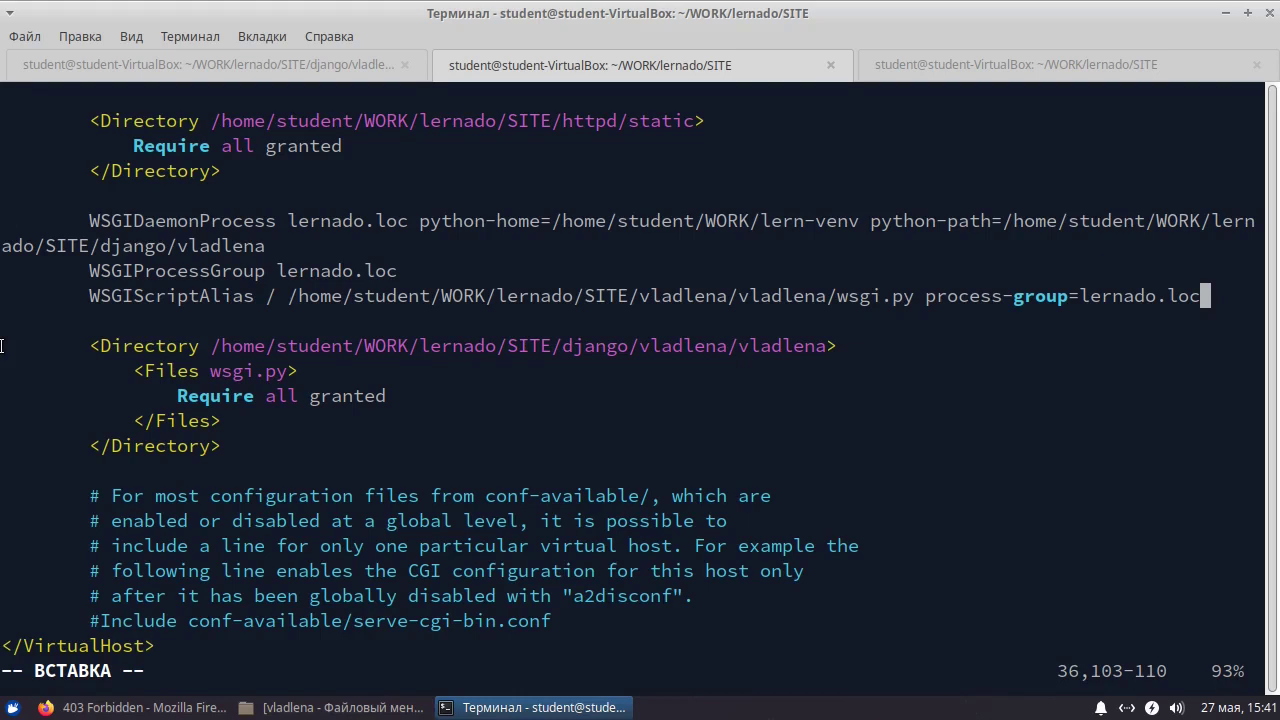
key("Escape")
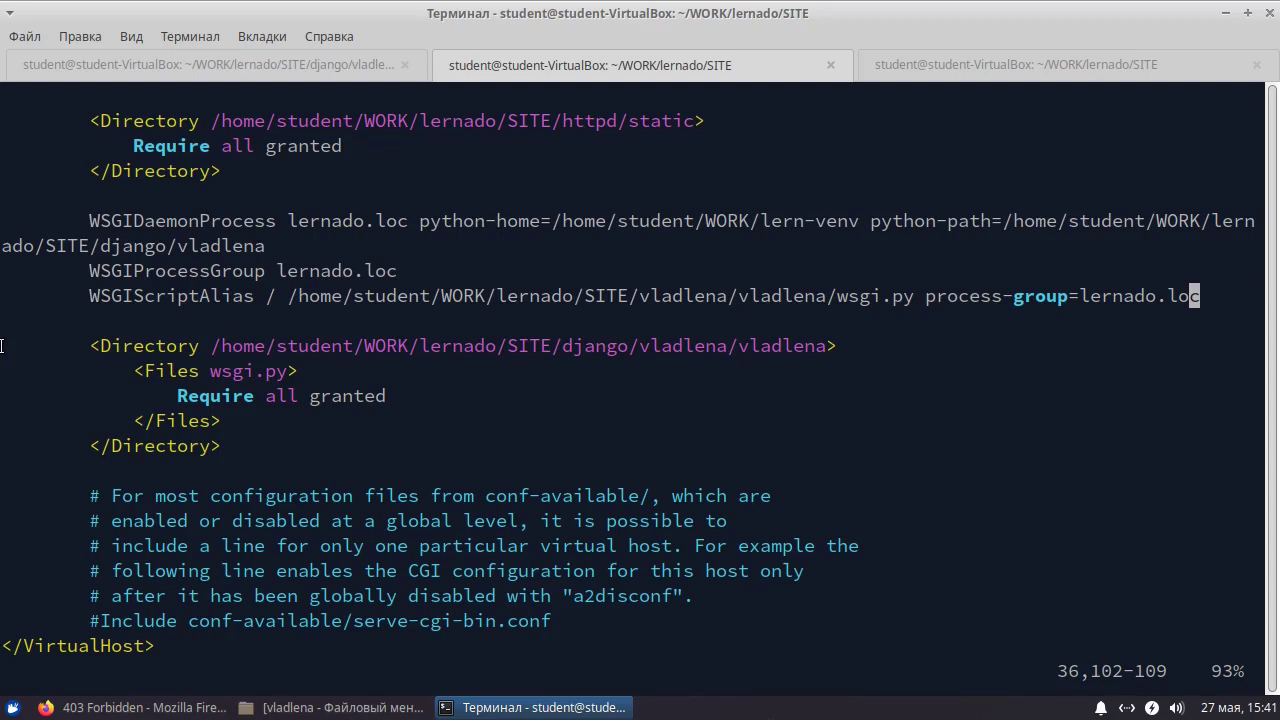
Save the config with :exit and restart Apache from command history
type(":exit")
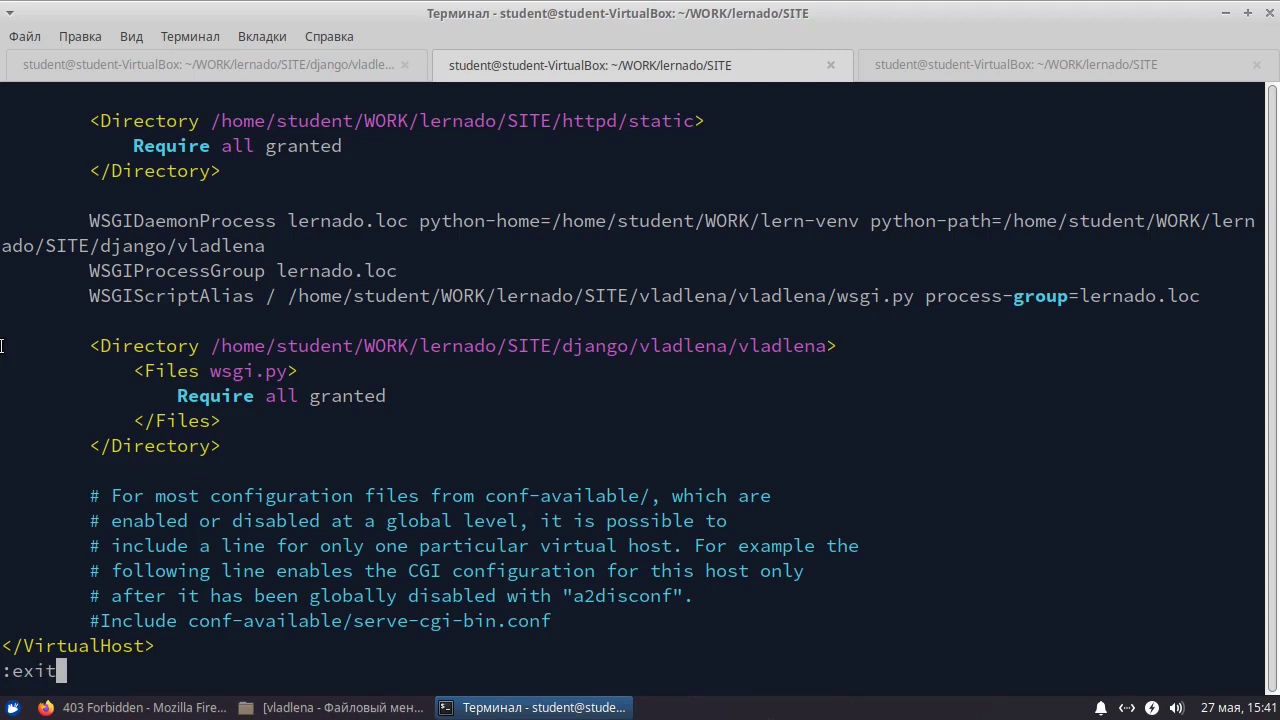
key("Return")
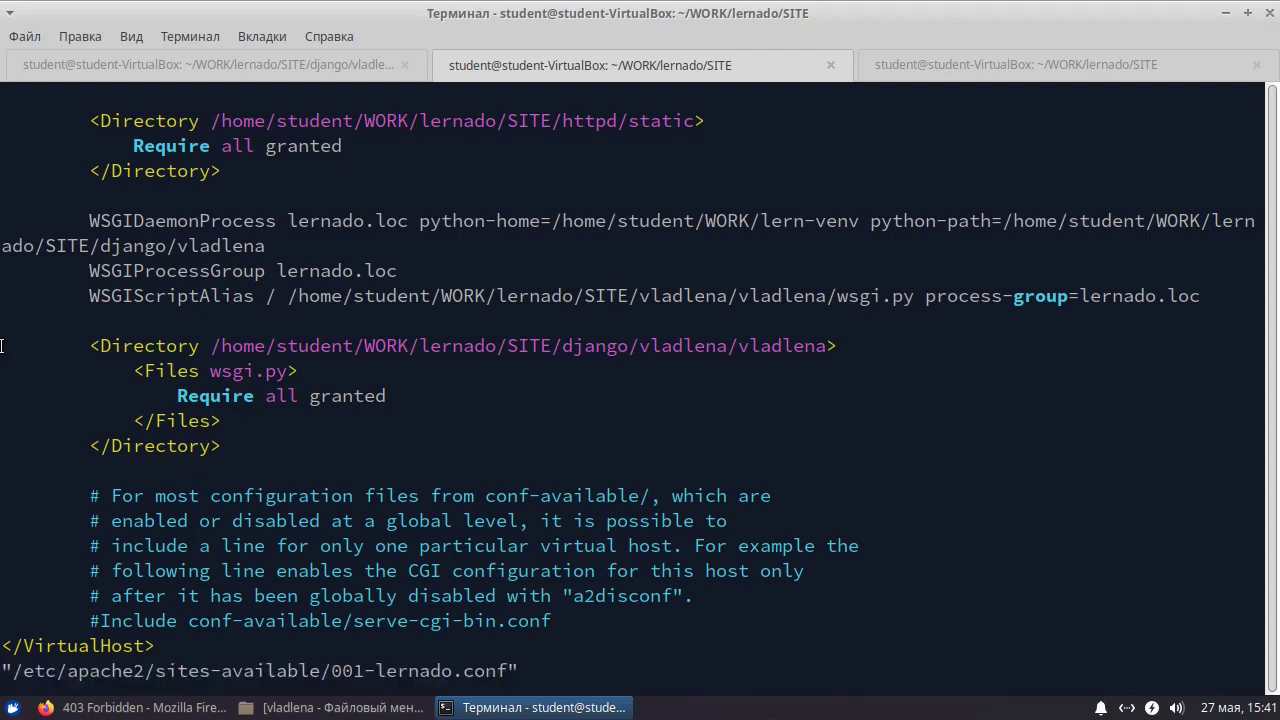
key("Up")
key("Up")
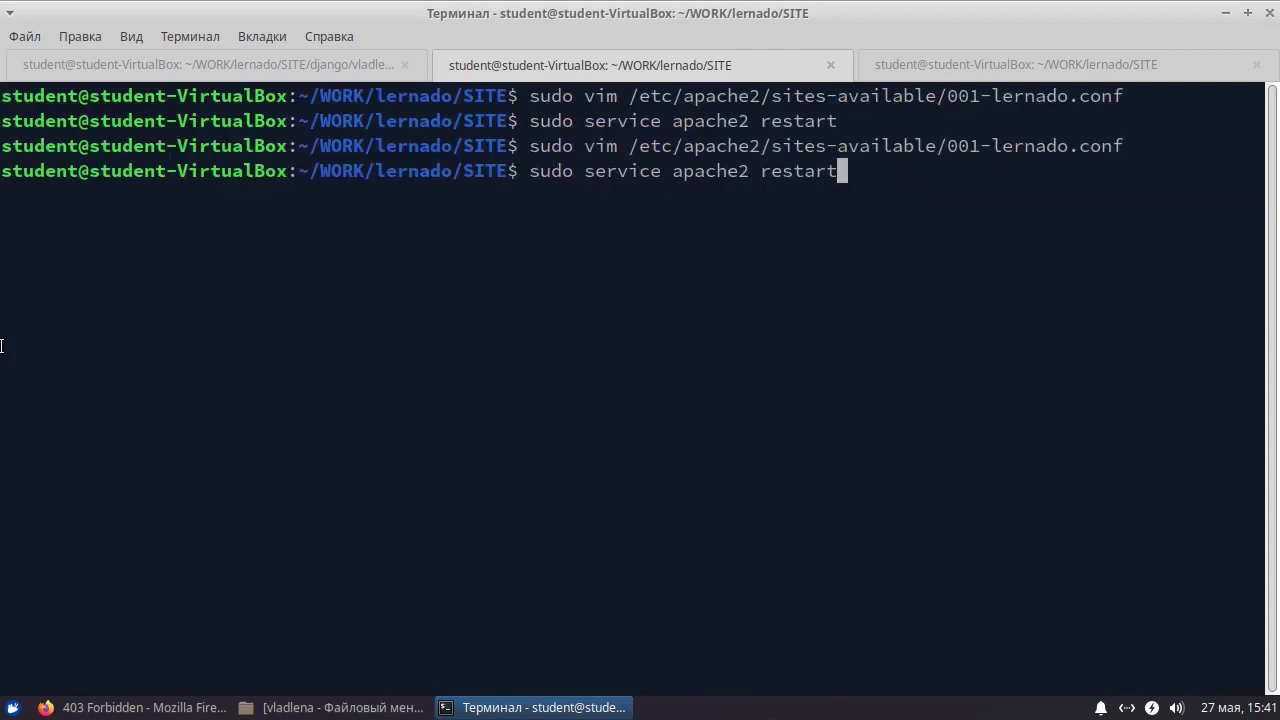
key("Return")
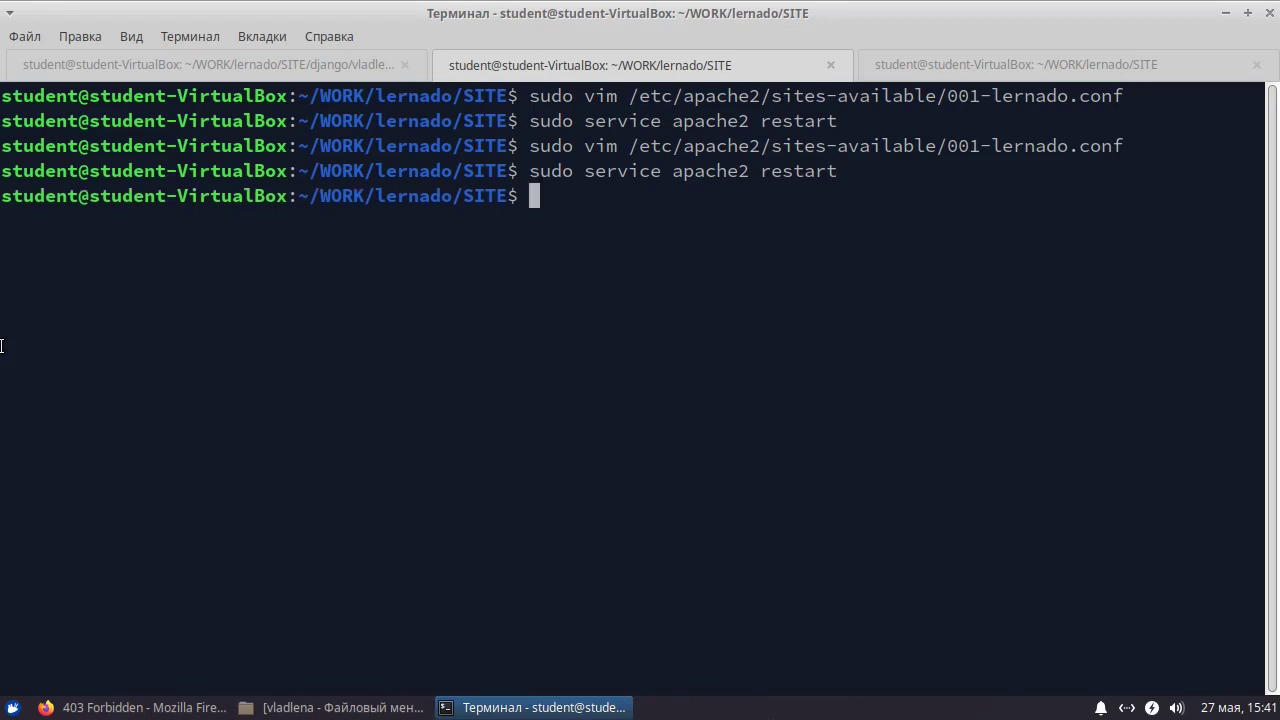
Reload lernado.loc in Firefox twice, still getting 403 Forbidden
left_click(110, 707)
left_click(434, 77)
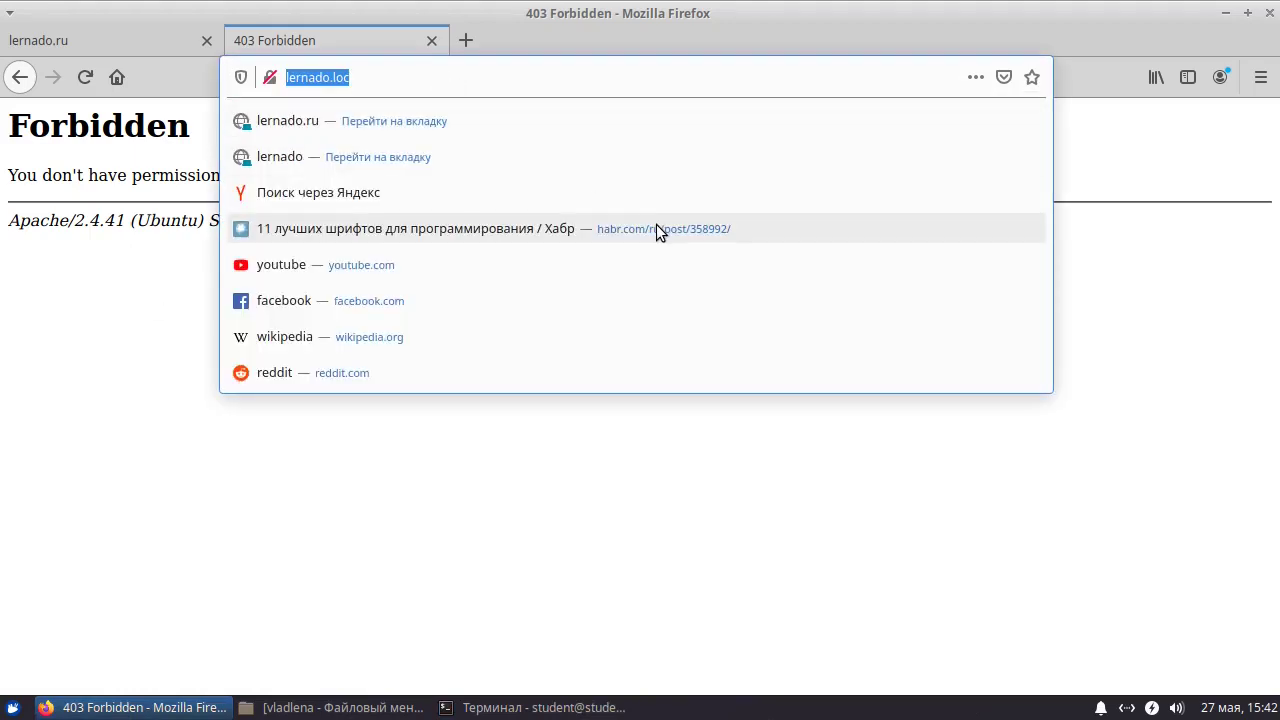
key("End")
key("Return")
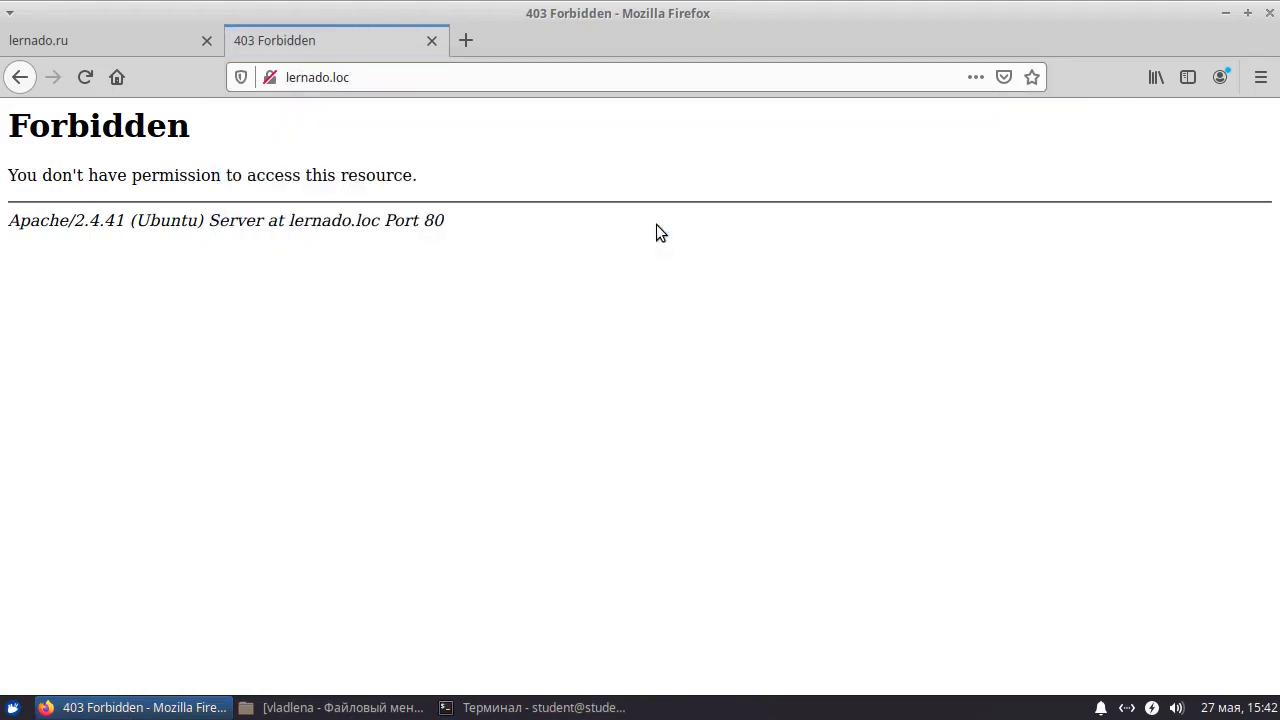
left_click(640, 79)
key("End")
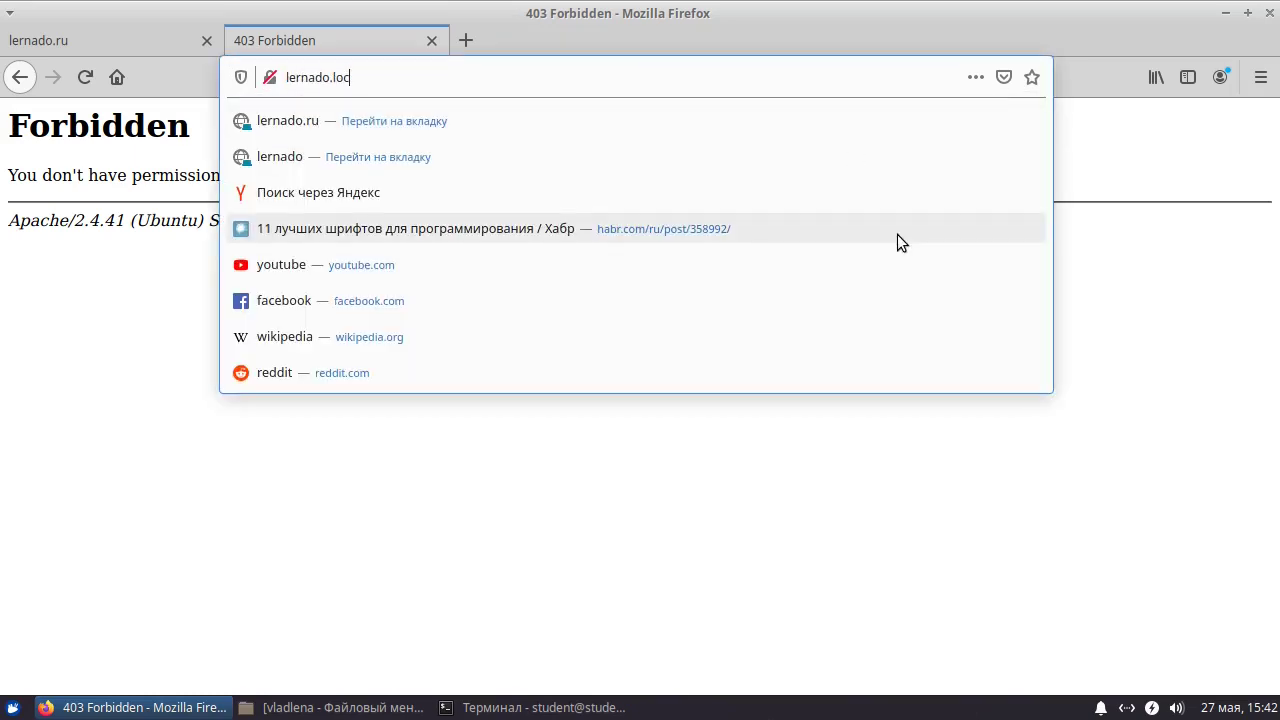
key("Return")
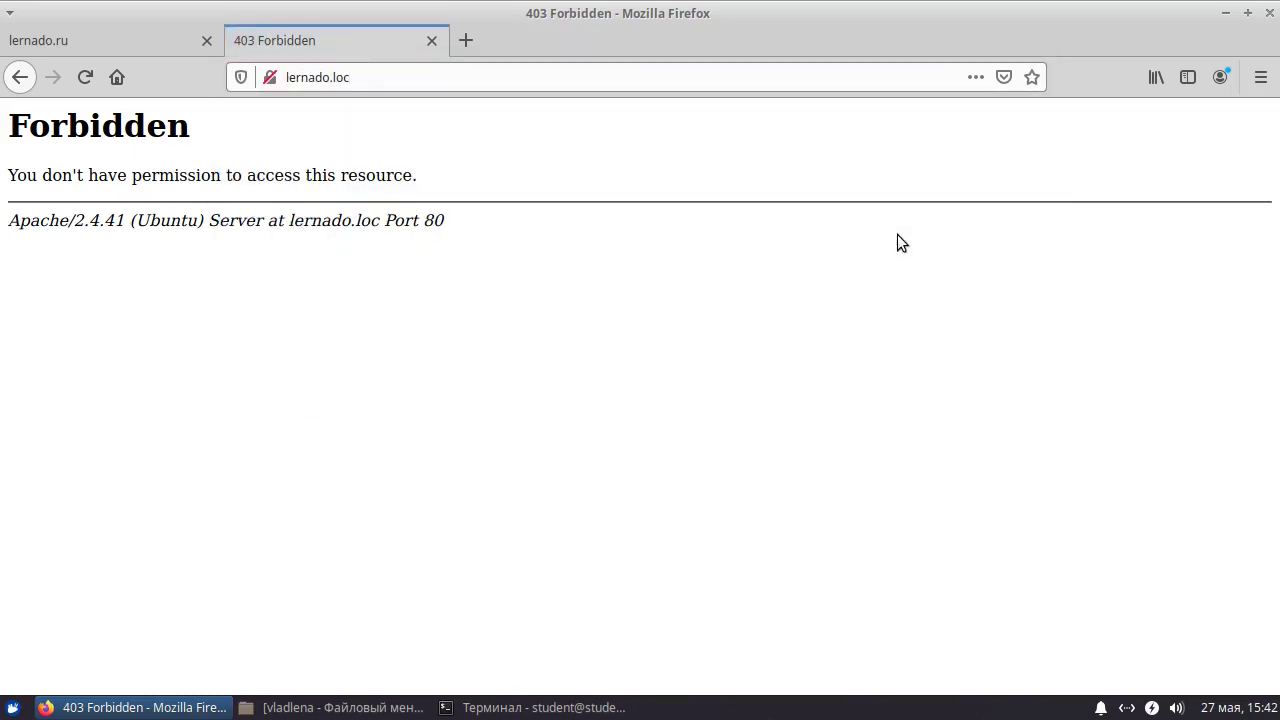
Switch back to the terminal and step through the recent command history
key("alt+Tab")
key("Up")
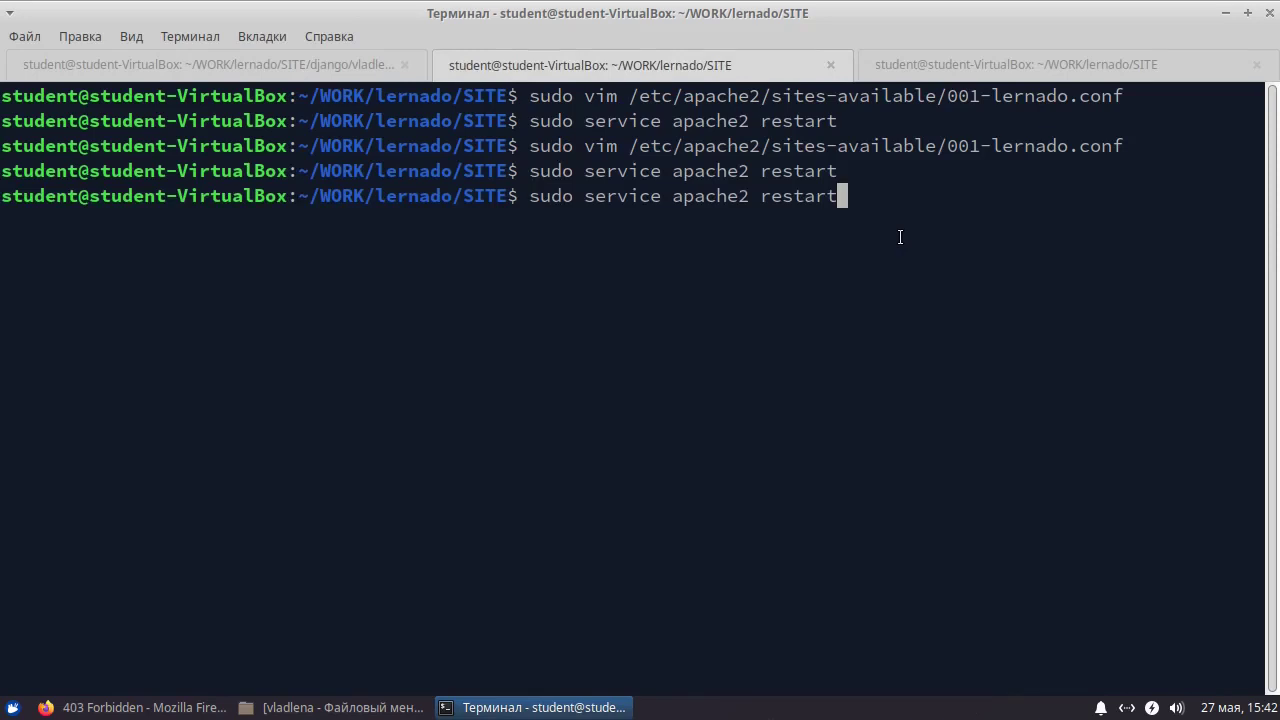
key("Up")
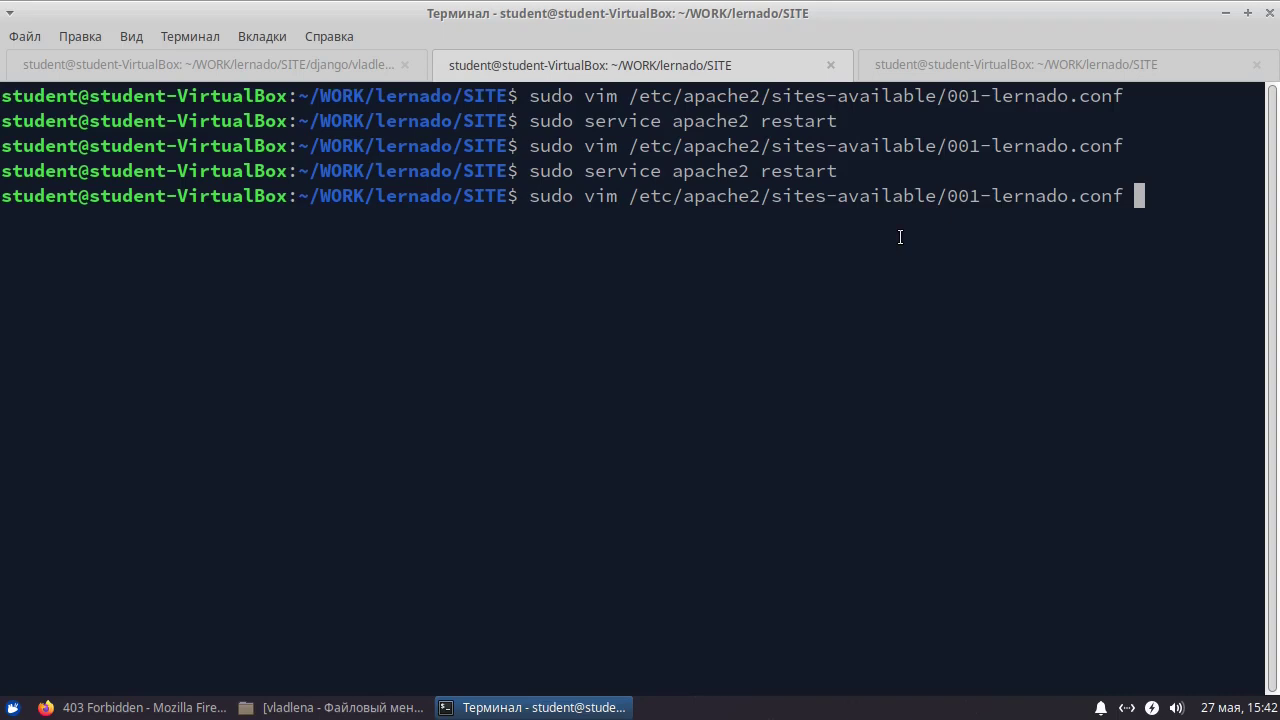
key("Down")
Show the tail of logs/error.log
key("Up")
key("Down")
key("Up")
key("Down")
key("Down")
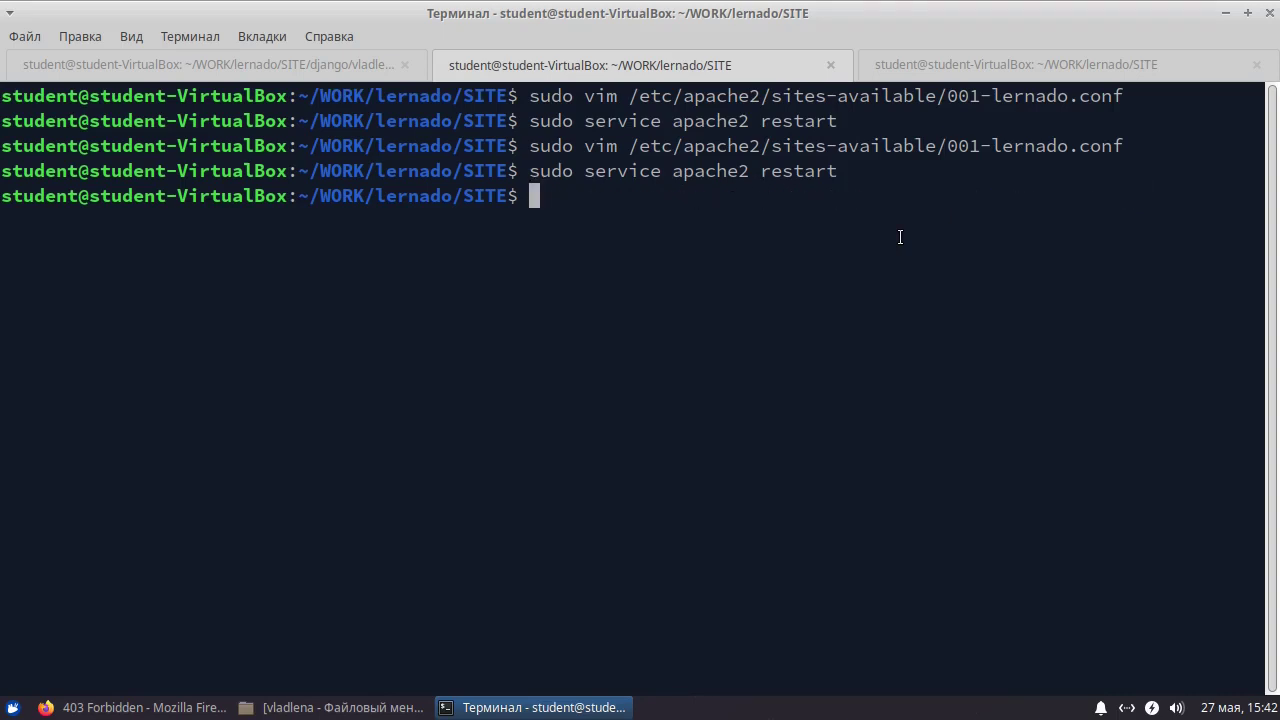
type("tail ")
type("err")
key("BackSpace")
key("BackSpace")
key("BackSpace")
type("logs//")
key("BackSpace")
type("err")
key("Tab")
key("Return")
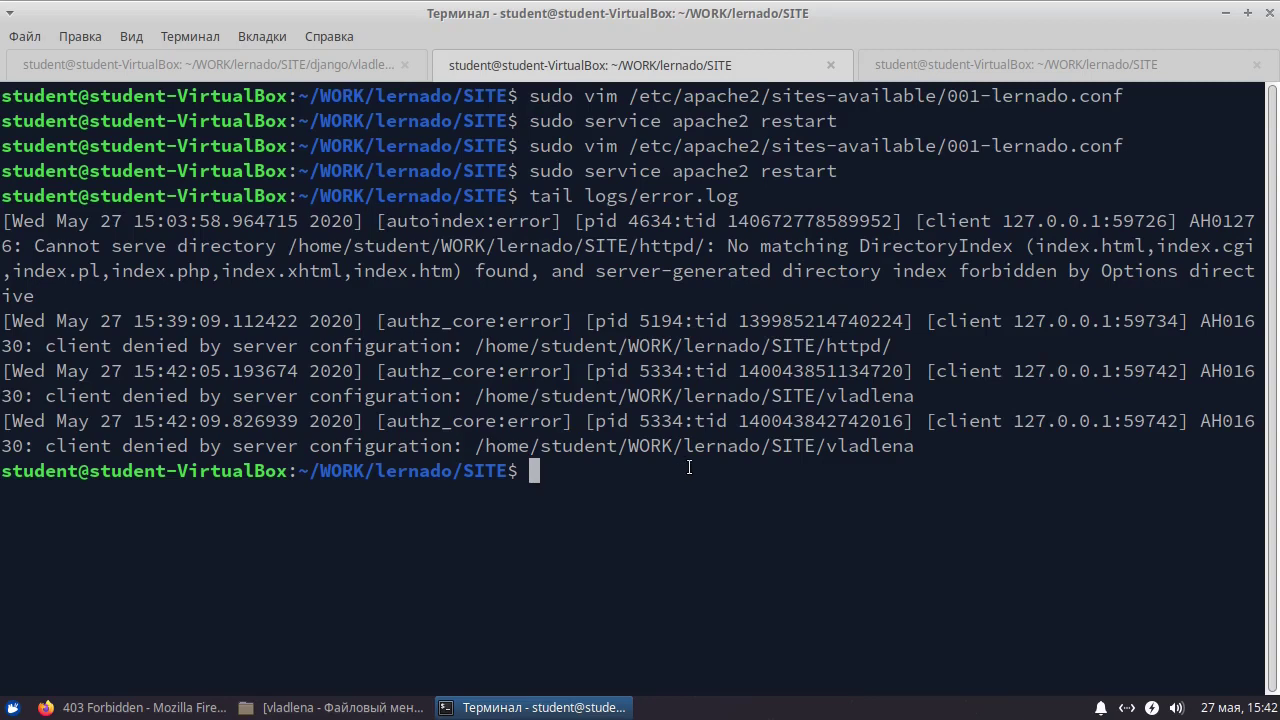
Show the tail of logs/access.log
key("Up")
key("Up")
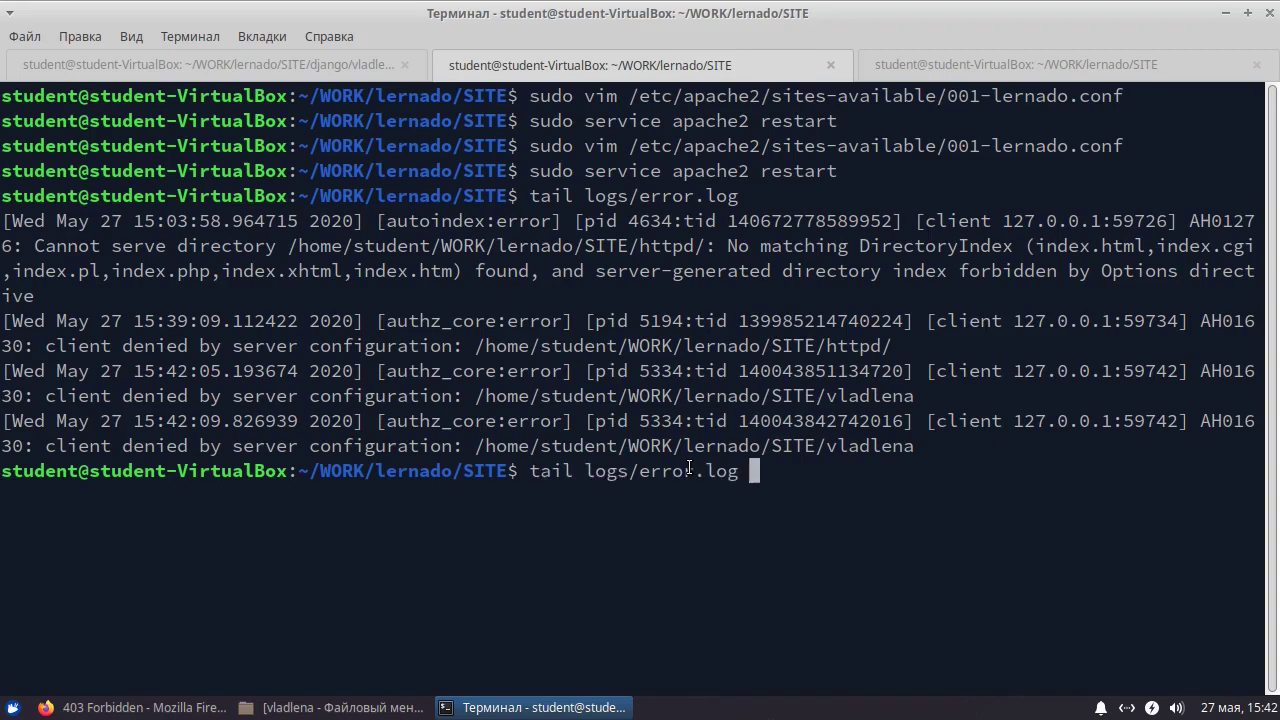
key("Down")
key("BackSpace")
key("BackSpace")
key("BackSpace")
key("BackSpace")
key("BackSpace")
key("BackSpace")
key("BackSpace")
key("BackSpace")
key("BackSpace")
type("acc")
key("Tab")
key("Return")
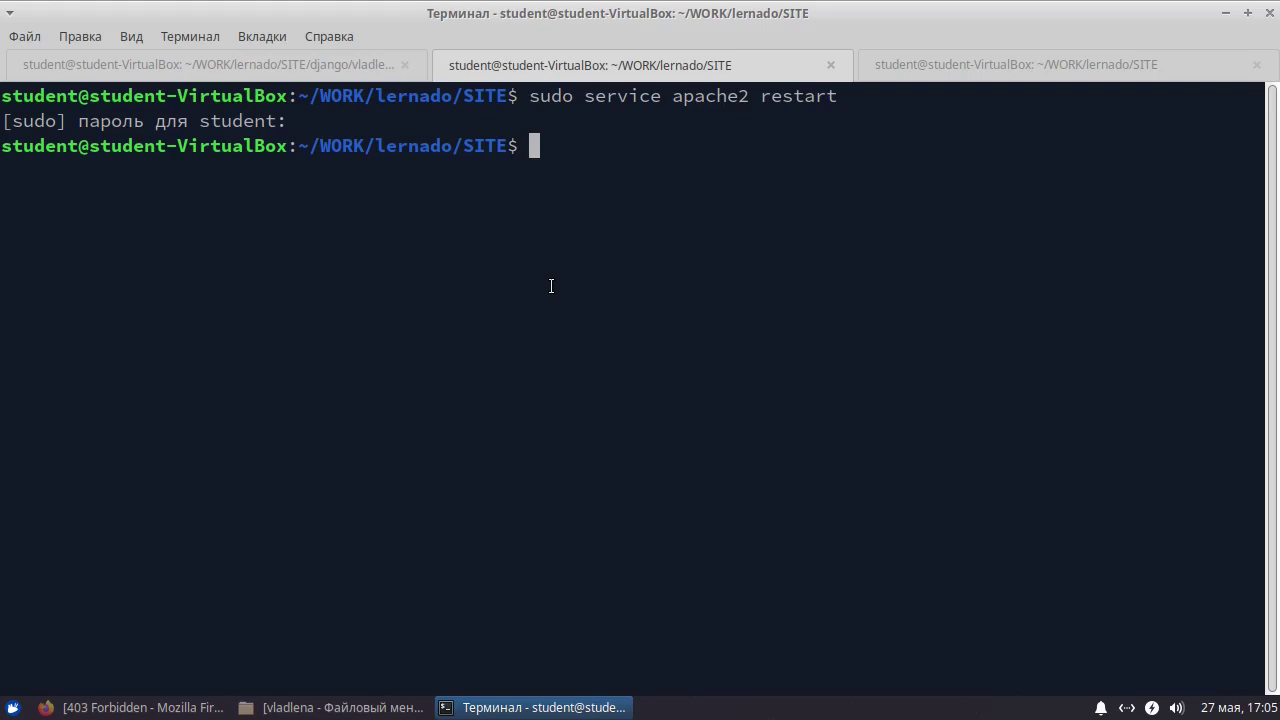
Open /etc/apache2/sites-available/001-lernado.conf in Vim with sudo
type("sudo vi")
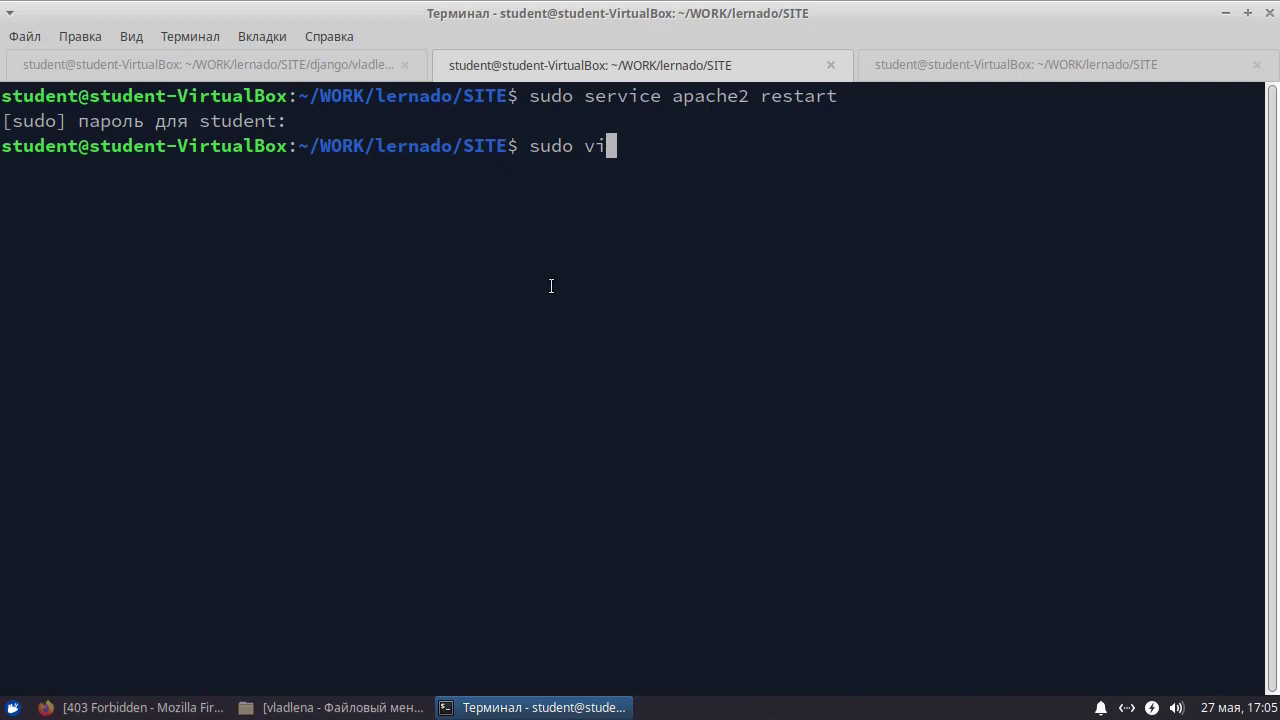
type("m/")
key("BackSpace")
type("/etc/apa")
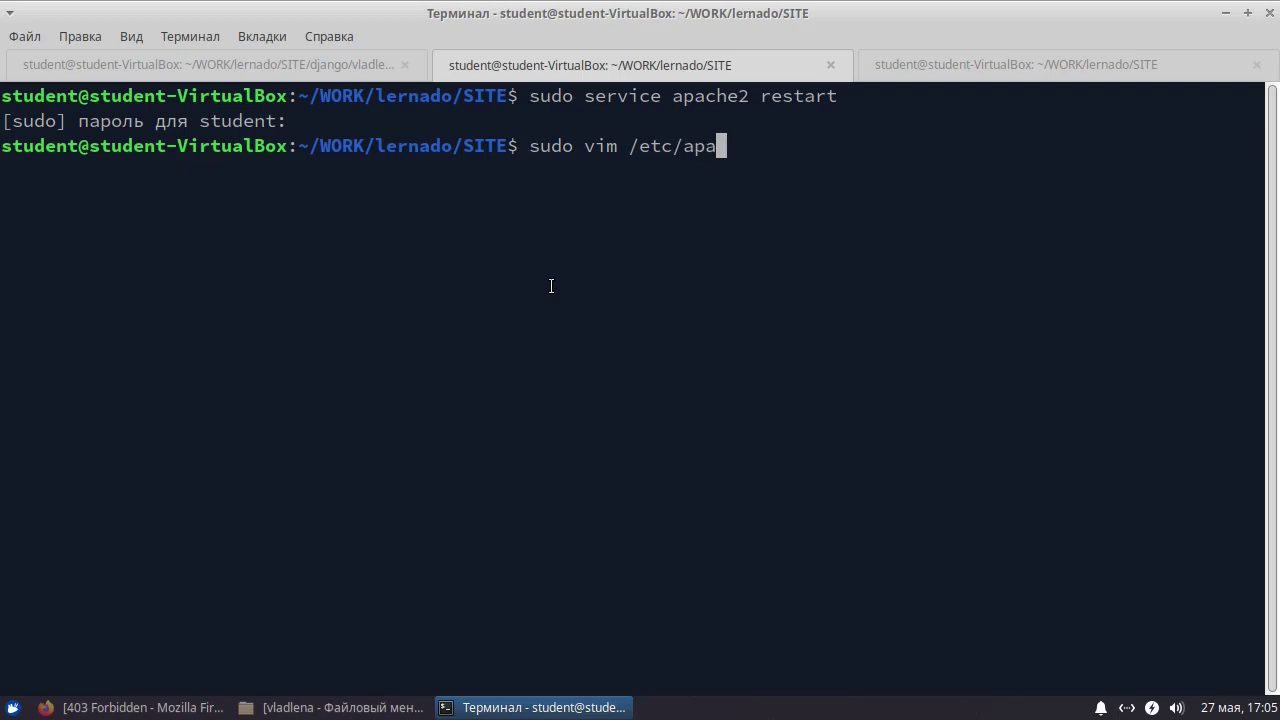
key("Tab")
type("sites-a")
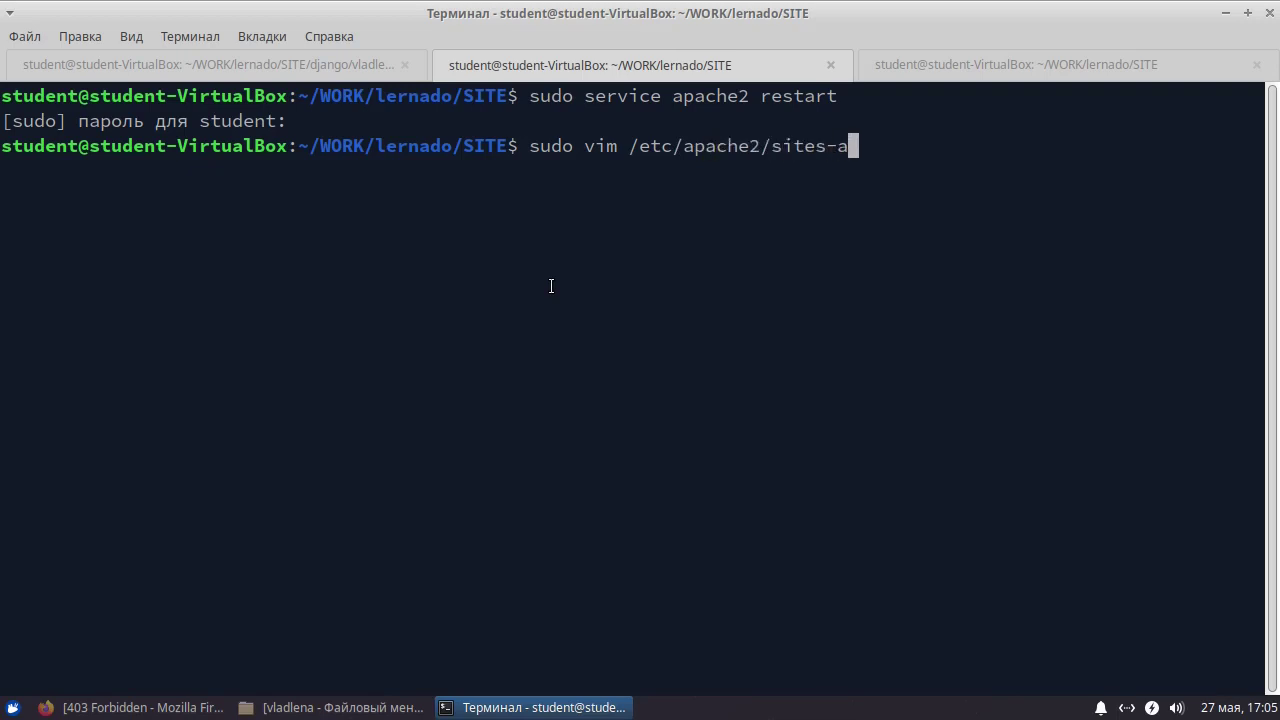
key("Tab")
type("`")
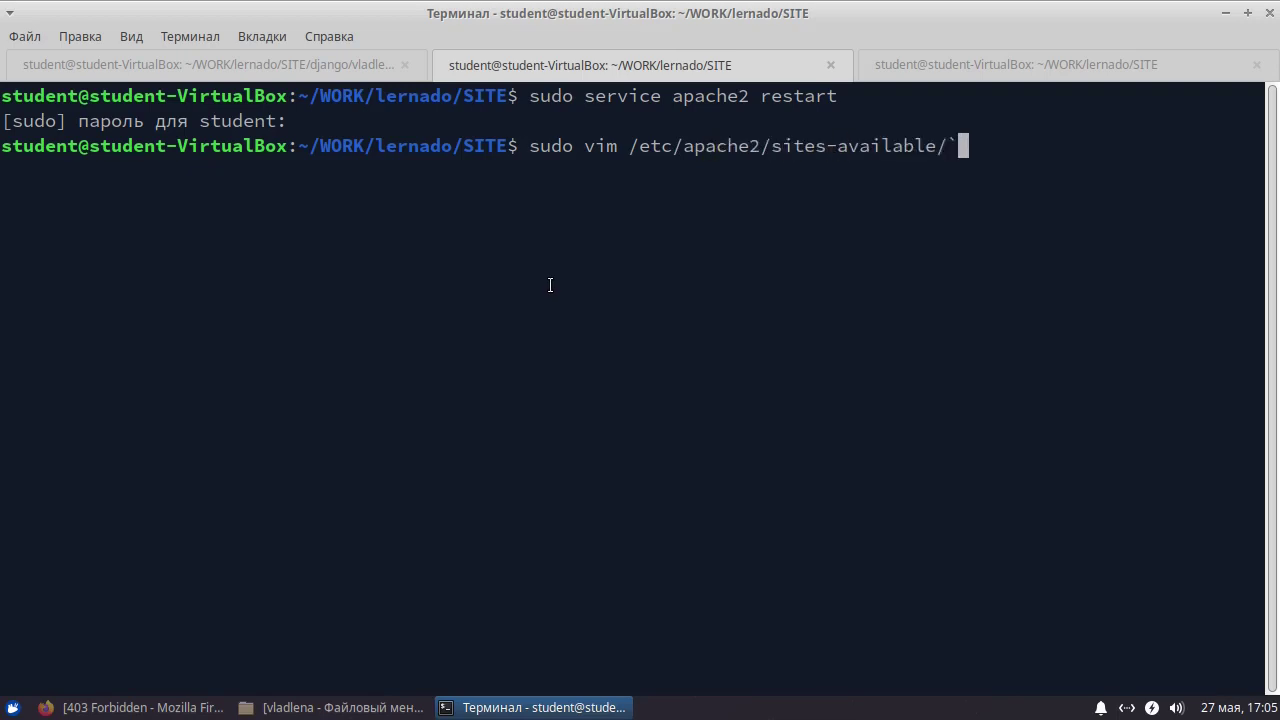
key("BackSpace")
type("001")
key("Tab")
key("Return")
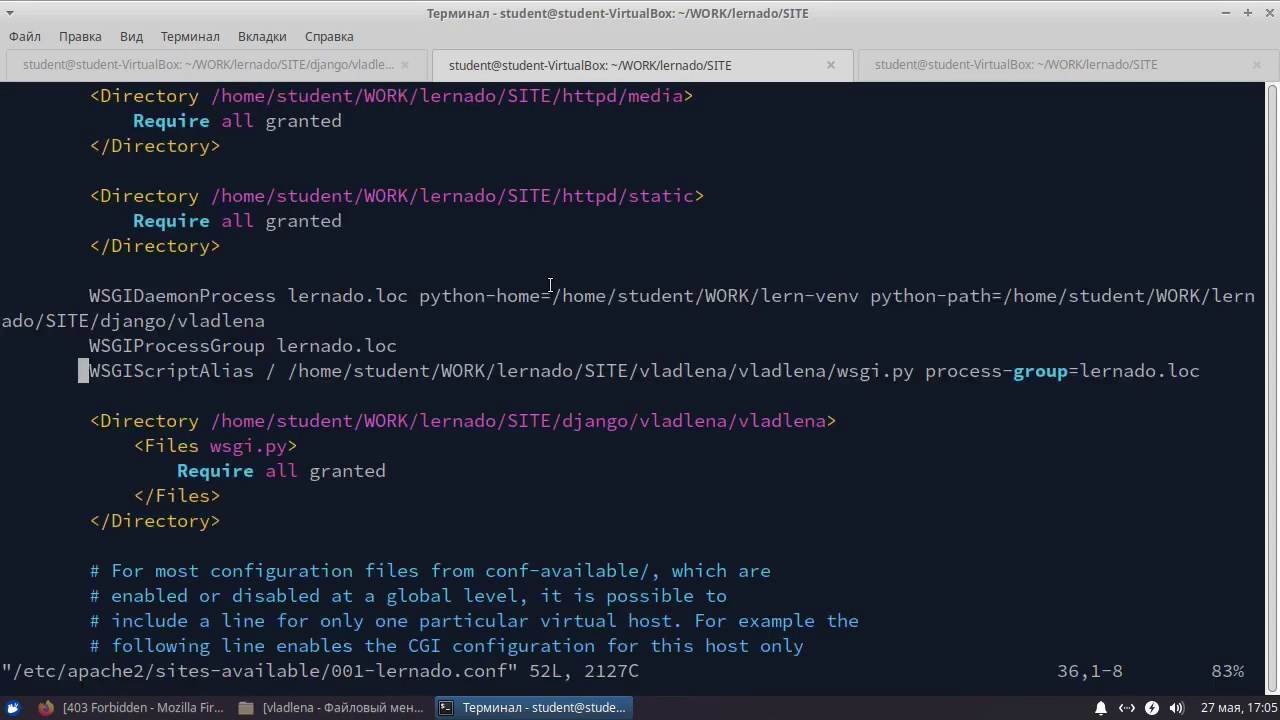
Insert django/ before vladlena in the WSGIScriptAlias path
key("Down")
key("Up")
key("i")
key("Right")
key("Right")
key("Right")
key("Right")
key("Right")
key("Right")
key("Right")
key("Right")
key("Right")
key("Right")
key("Right")
key("Right")
key("Right")
key("Right")
key("Right")
key("Right")
key("Right")
key("Right")
key("Right")
key("Right")
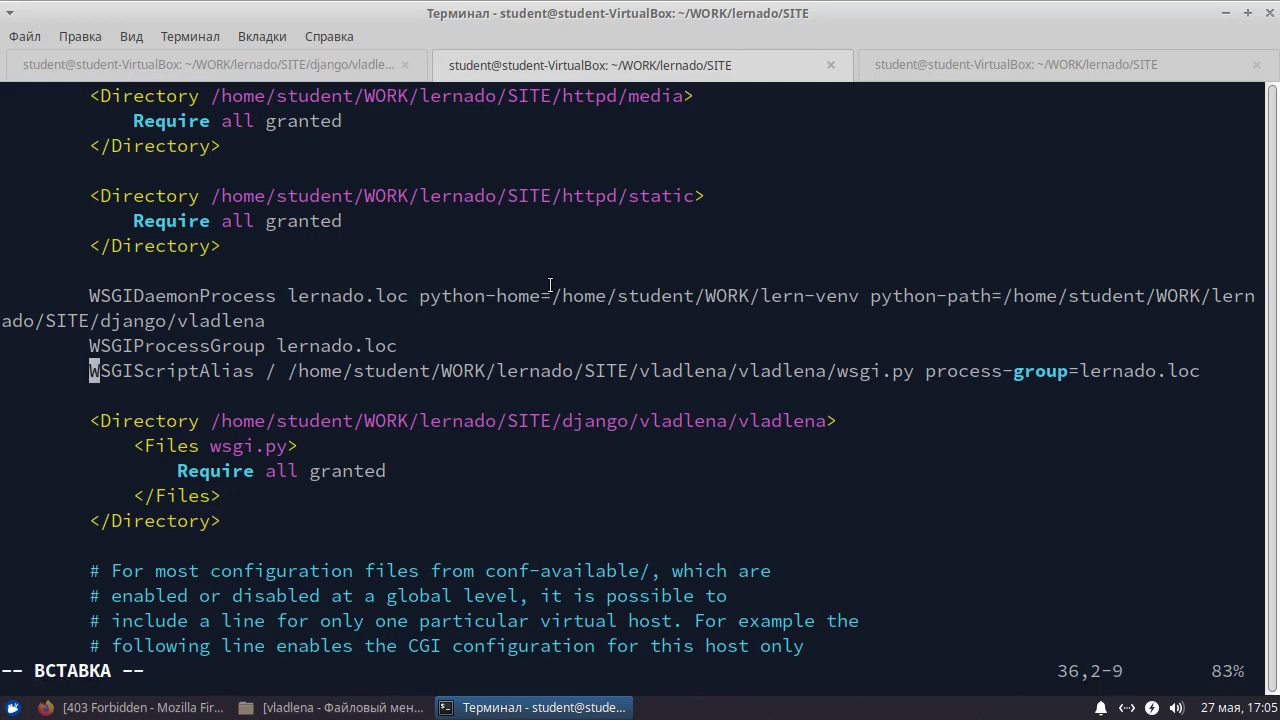
key("Right")
key("Right")
key("Right")
key("Right")
key("Right")
key("Right")
key("Right")
key("Right")
key("Right")
key("Right")
key("Right")
key("Right")
key("Right")
key("Right")
key("Right")
key("Right")
key("Right")
key("Right")
key("Right")
key("Right")
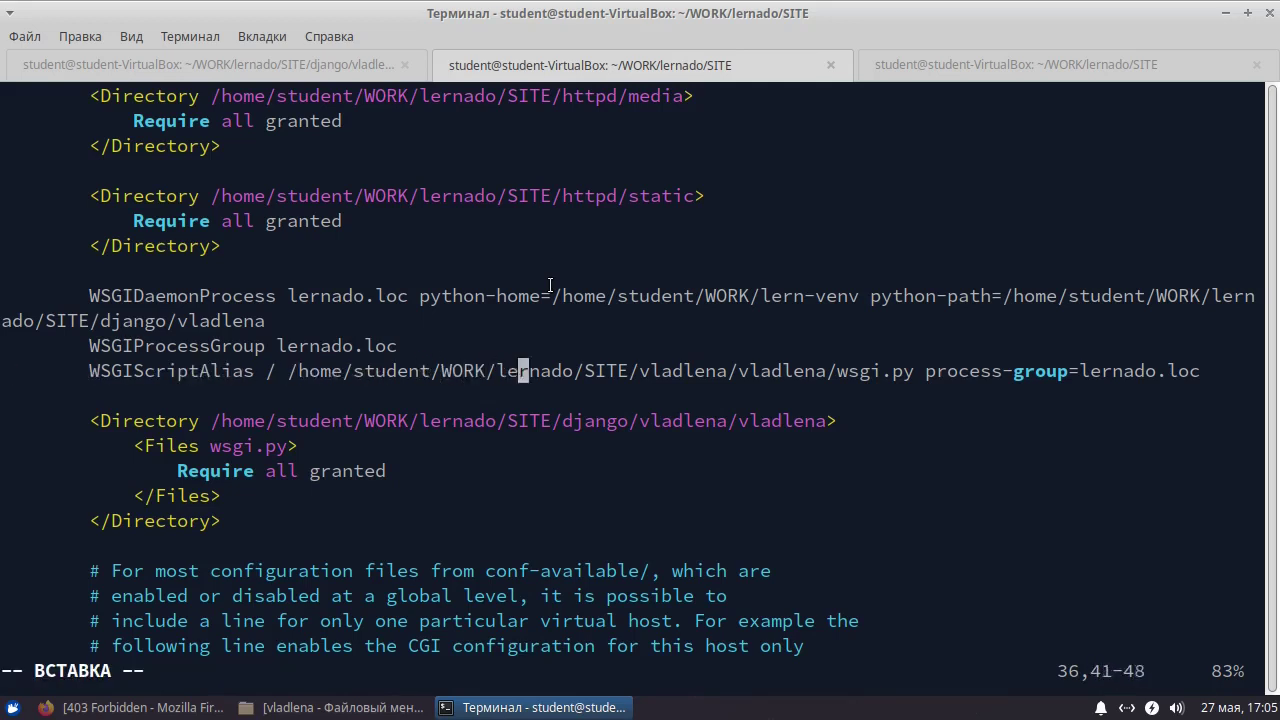
type("django.")
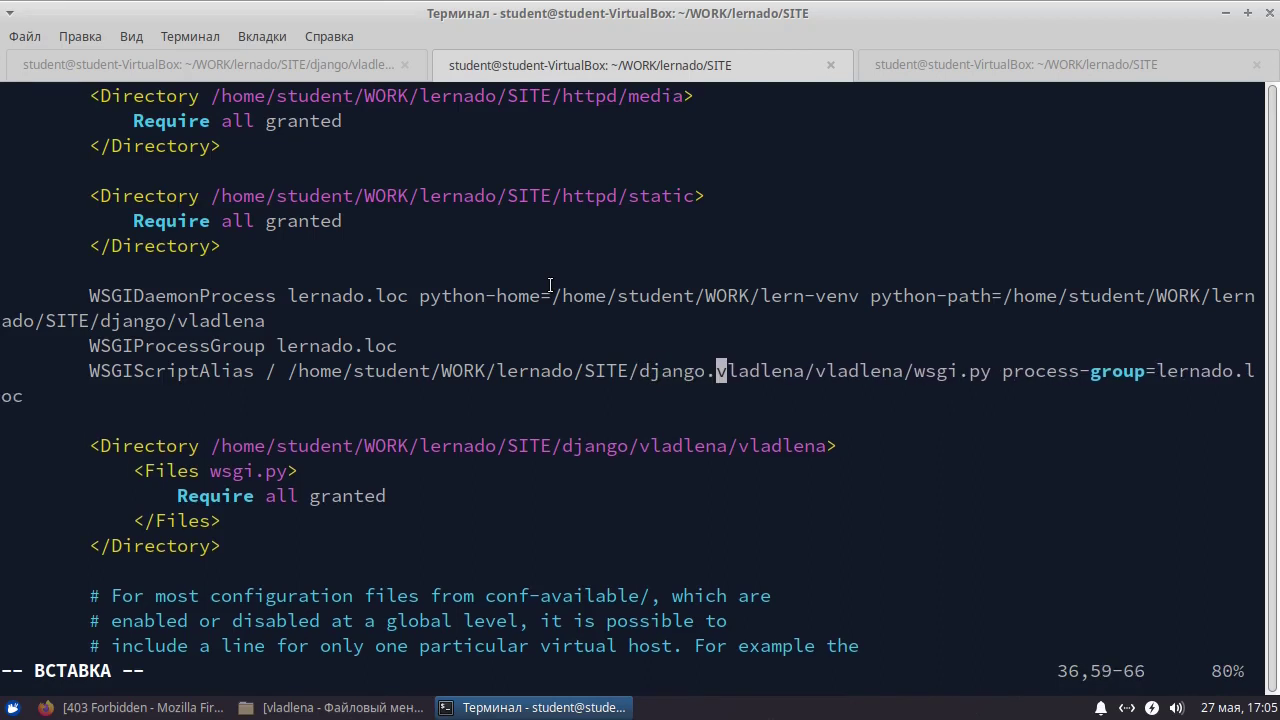
key("BackSpace")
type("/")
key("Home")
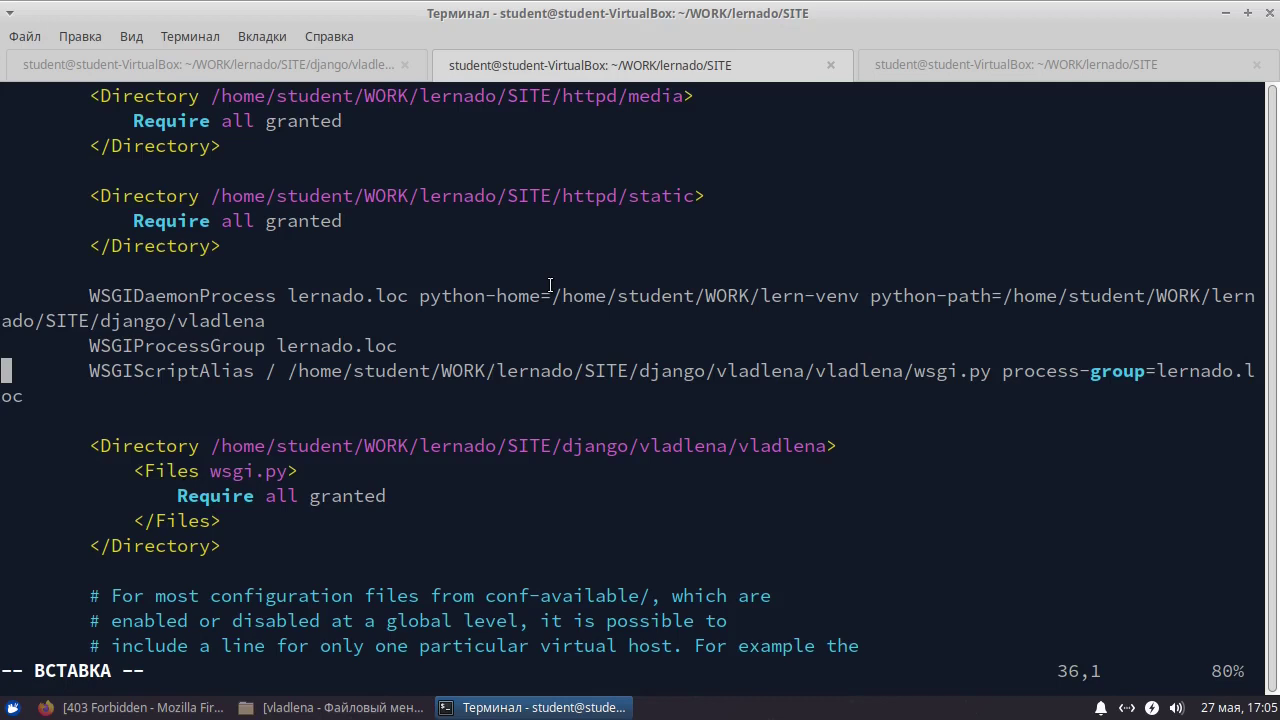
key("Up")
key("Up")
key("Up")
key("Up")
key("Up")
key("Up")
key("Up")
key("Up")
key("Up")
key("Up")
key("Up")
key("Up")
key("Up")
key("Up")
key("Up")
key("Up")
key("Up")
key("Up")
key("Up")
key("Up")
key("Up")
key("Up")
key("Up")
key("Up")
key("Up")
key("Up")
key("Up")
key("Up")
key("Up")
key("Down")
key("Down")
key("Down")
key("Down")
key("Down")
key("Down")
key("Down")
key("Down")
key("End")
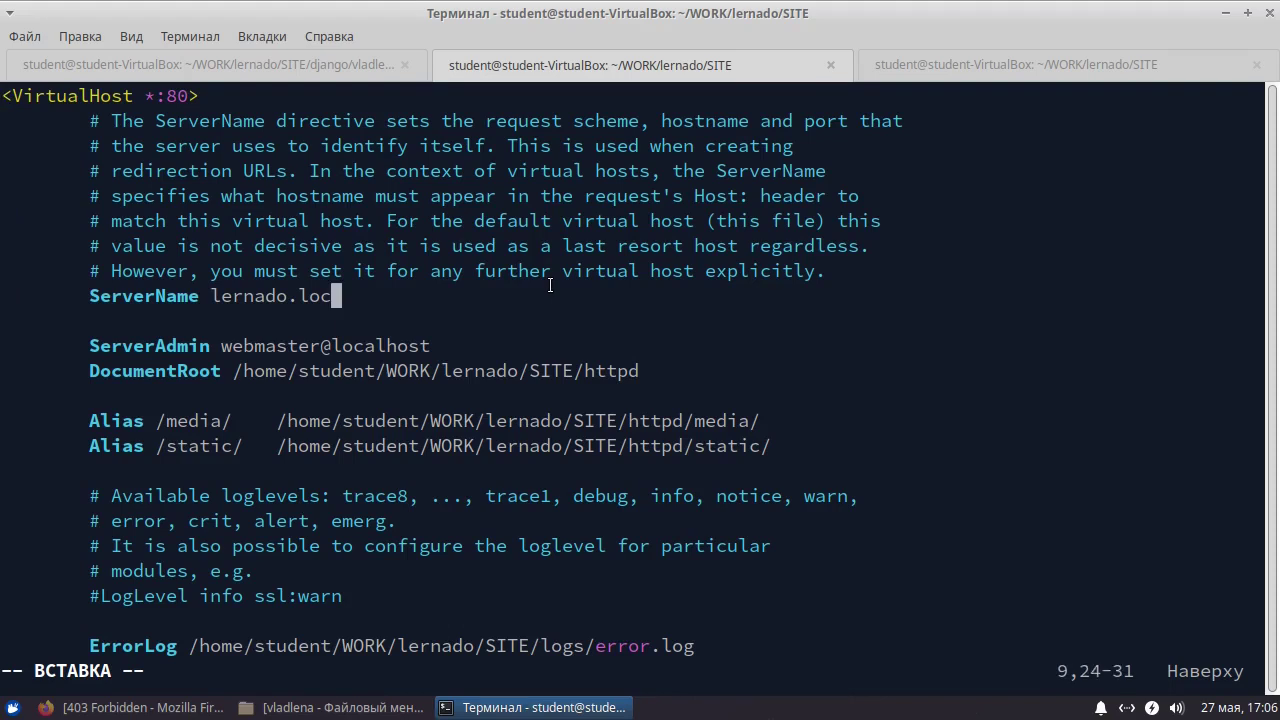
key("Return")
key("Tab")
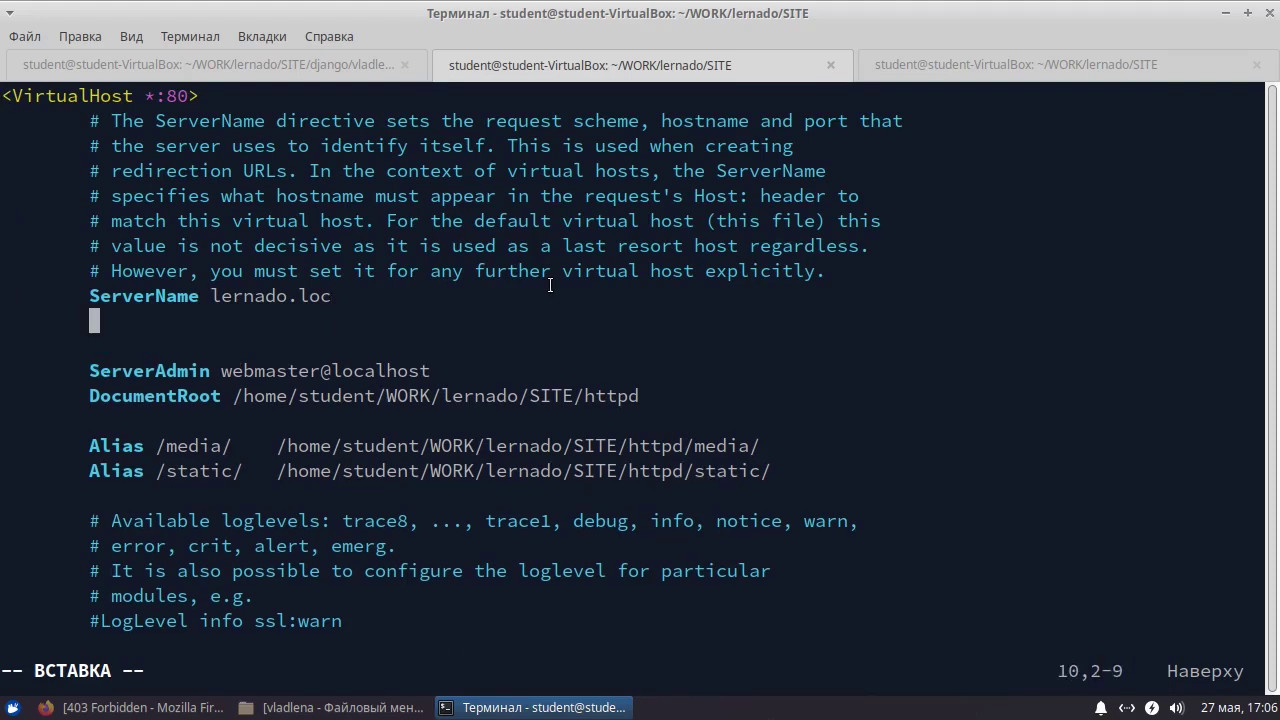
type("Serve")
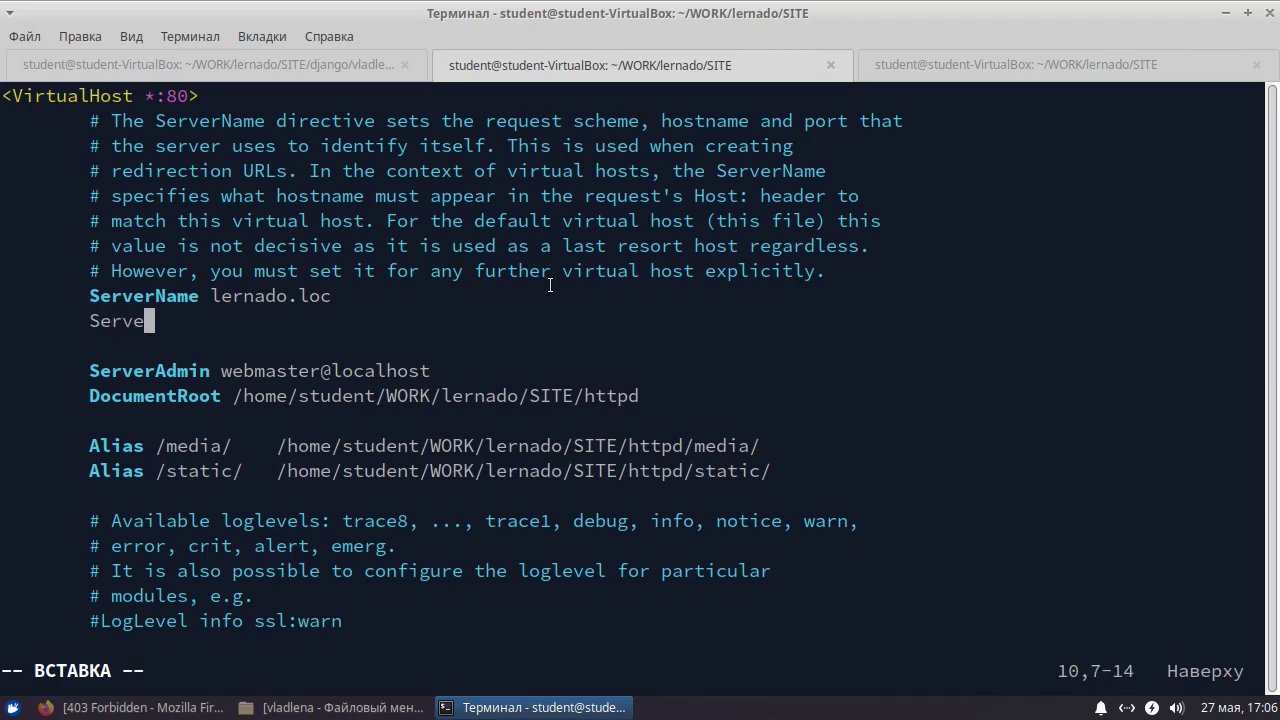
type("rAlia")
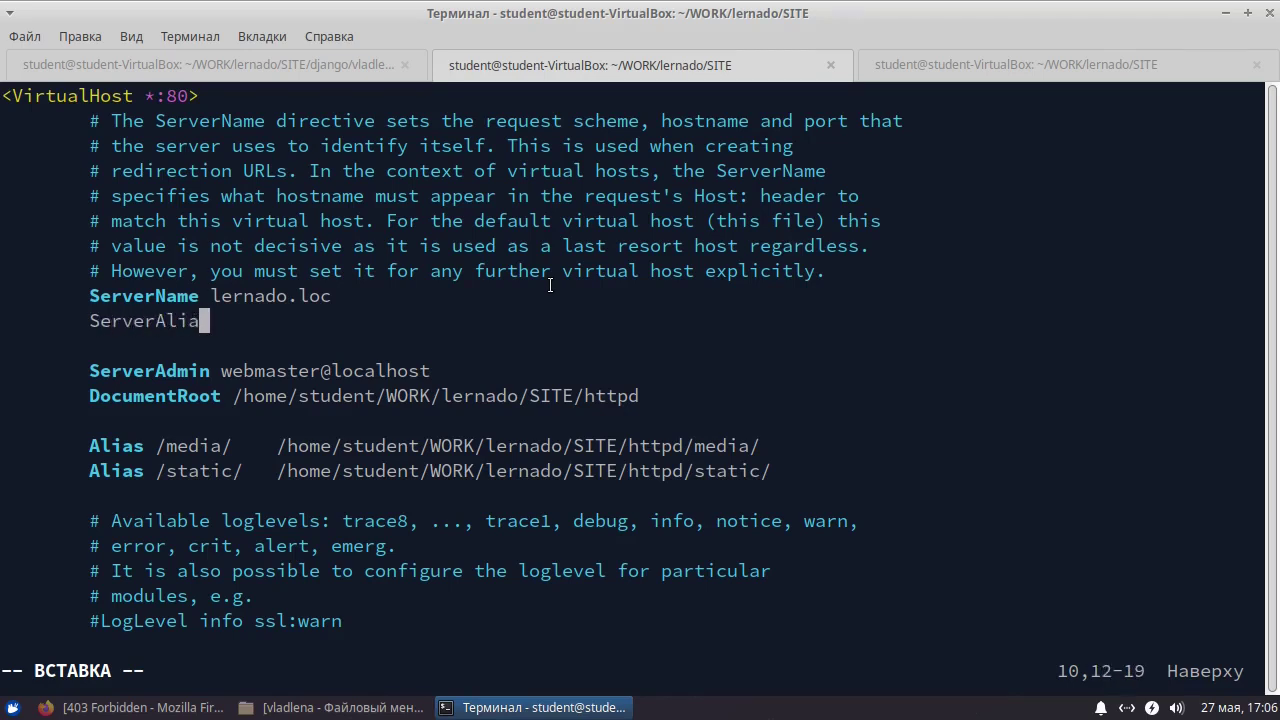
type("s lernado.lan")
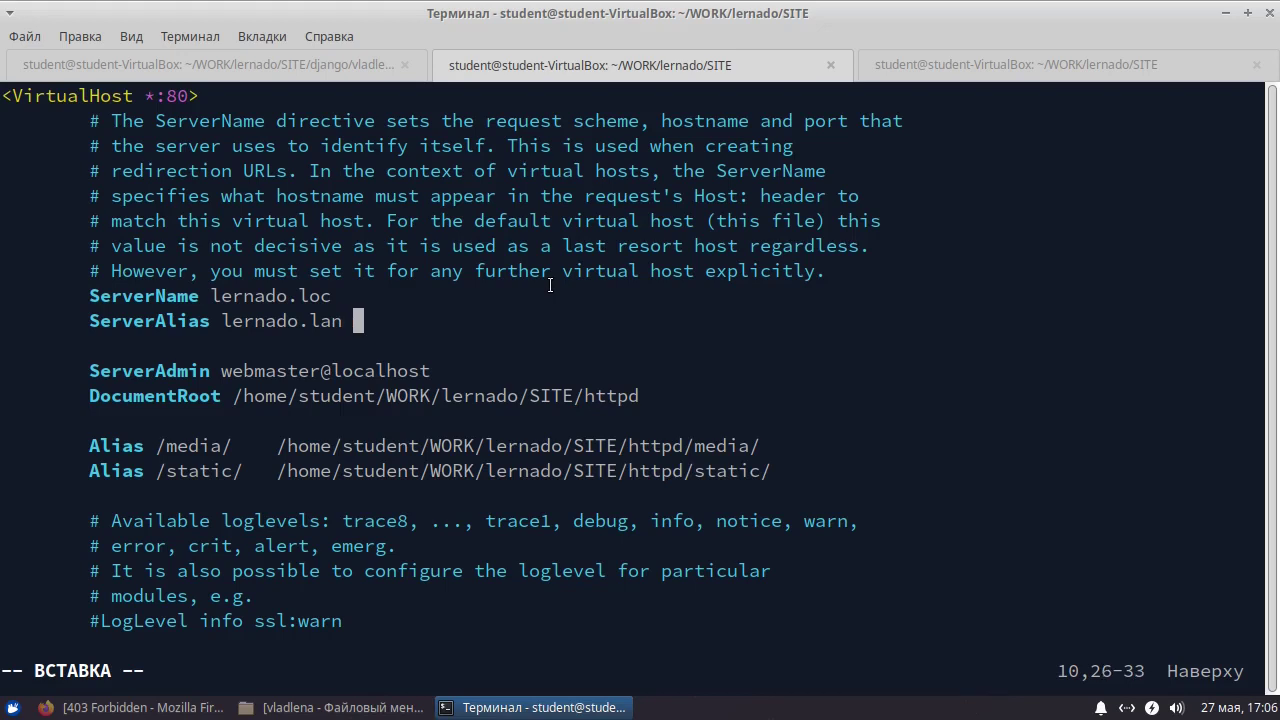
type(" lernado.")
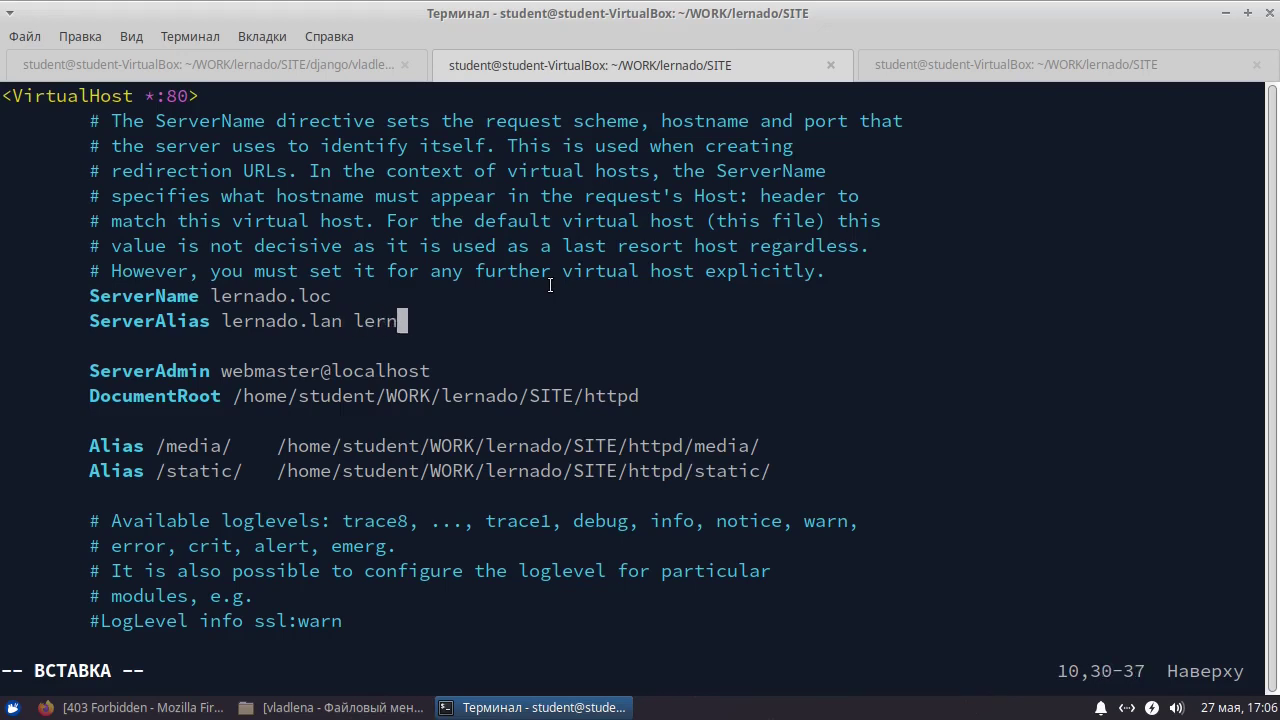
key("Left")
key("Left")
key("Left")
key("Left")
key("Left")
key("Left")
key("Left")
key("Left")
type("www.")
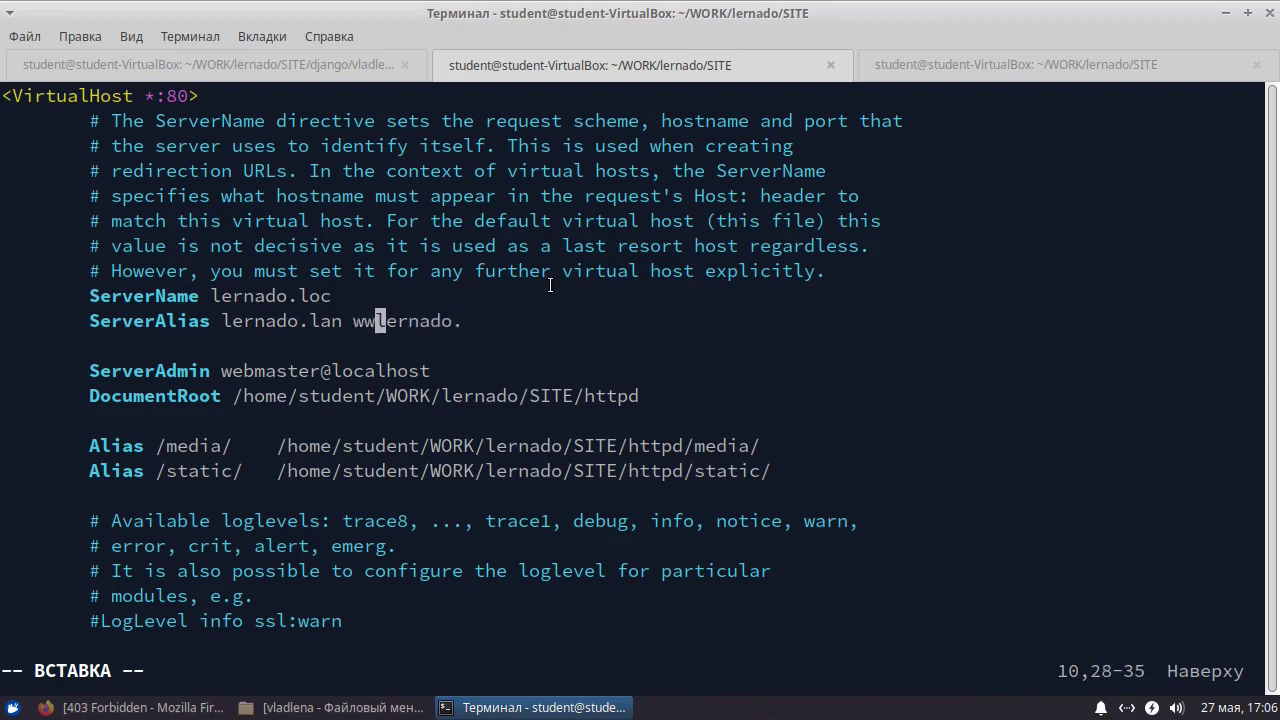
key("End")
type("la")
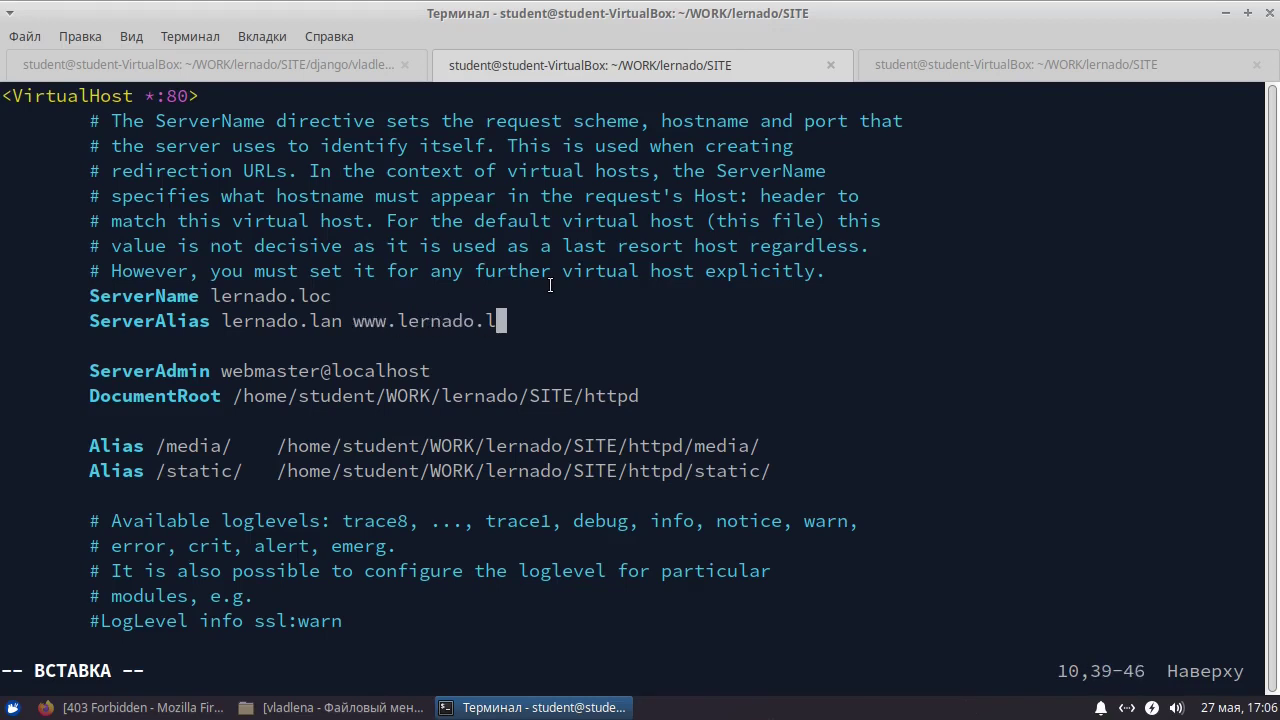
type("n")
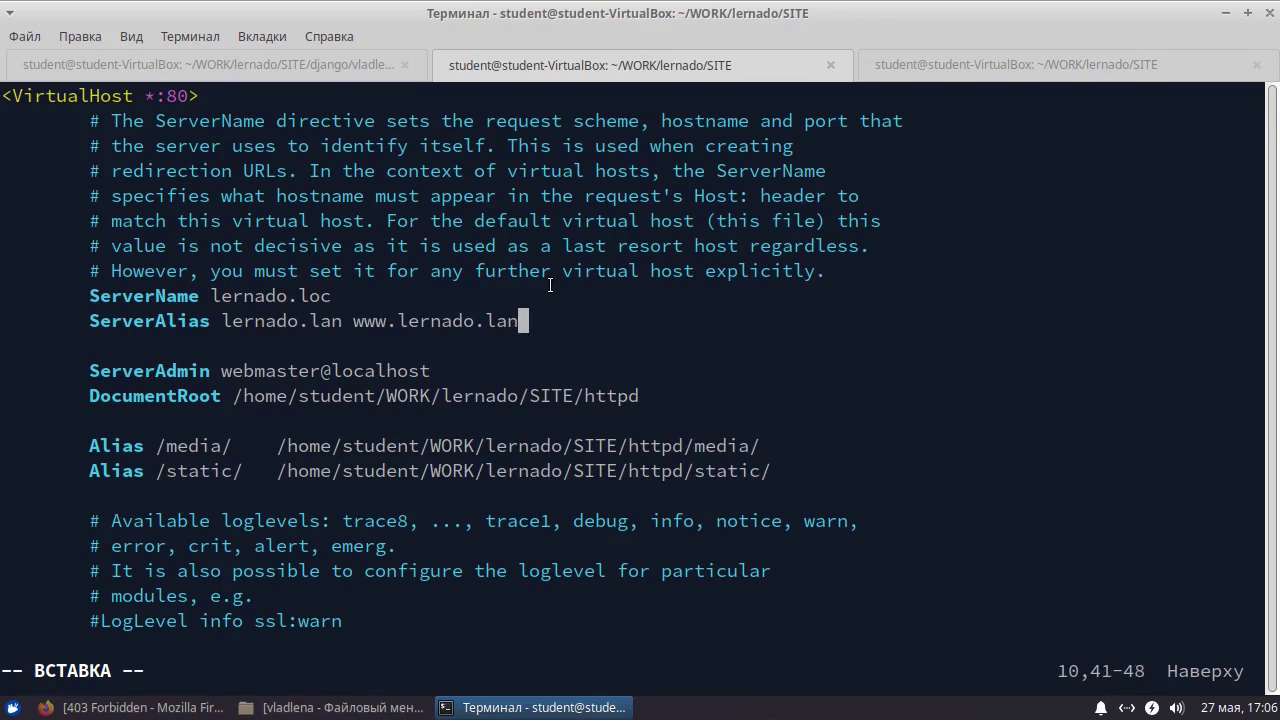
key("BackSpace")
key("Down")
key("Down")
key("Down")
key("Down")
key("Down")
key("Down")
key("Down")
key("Down")
key("Down")
key("Down")
key("Down")
key("Down")
key("Down")
key("Down")
key("Down")
key("Down")
key("Down")
key("Down")
key("Down")
key("Down")
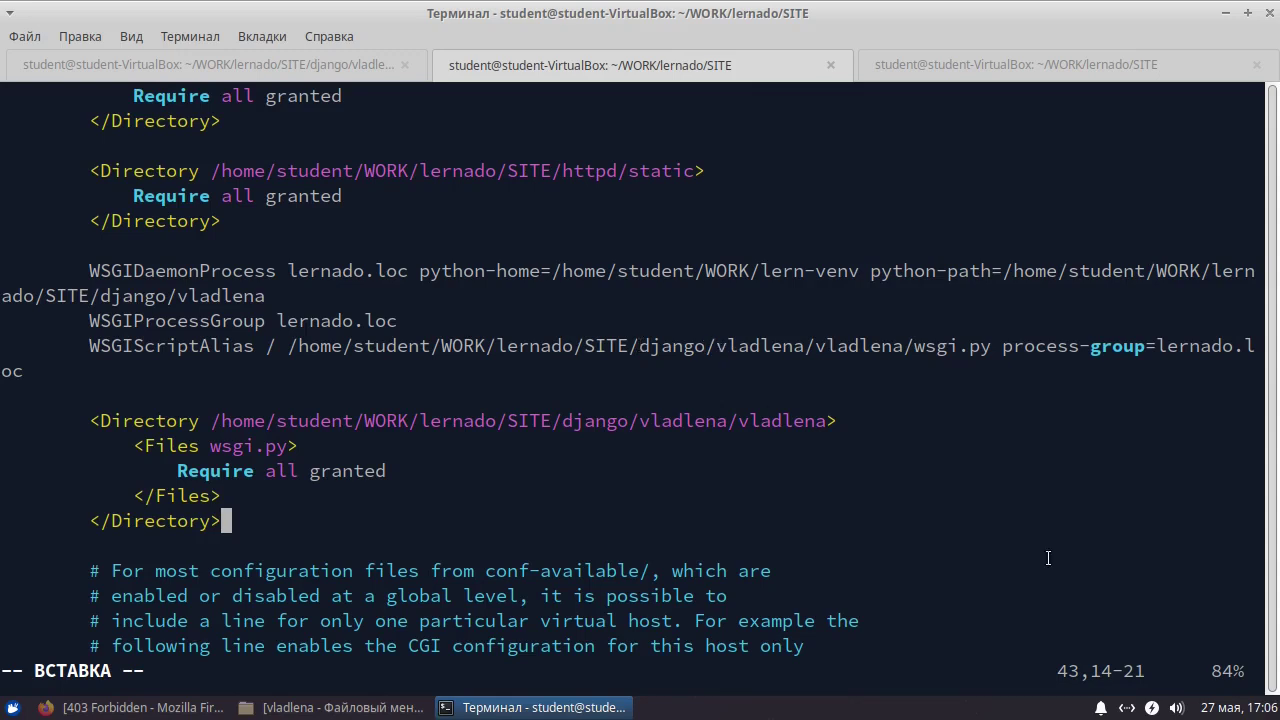
Save 001-lernado.conf with :exit and rerun 'sudo service apache2 restart'
key("Escape")
type(":exit")
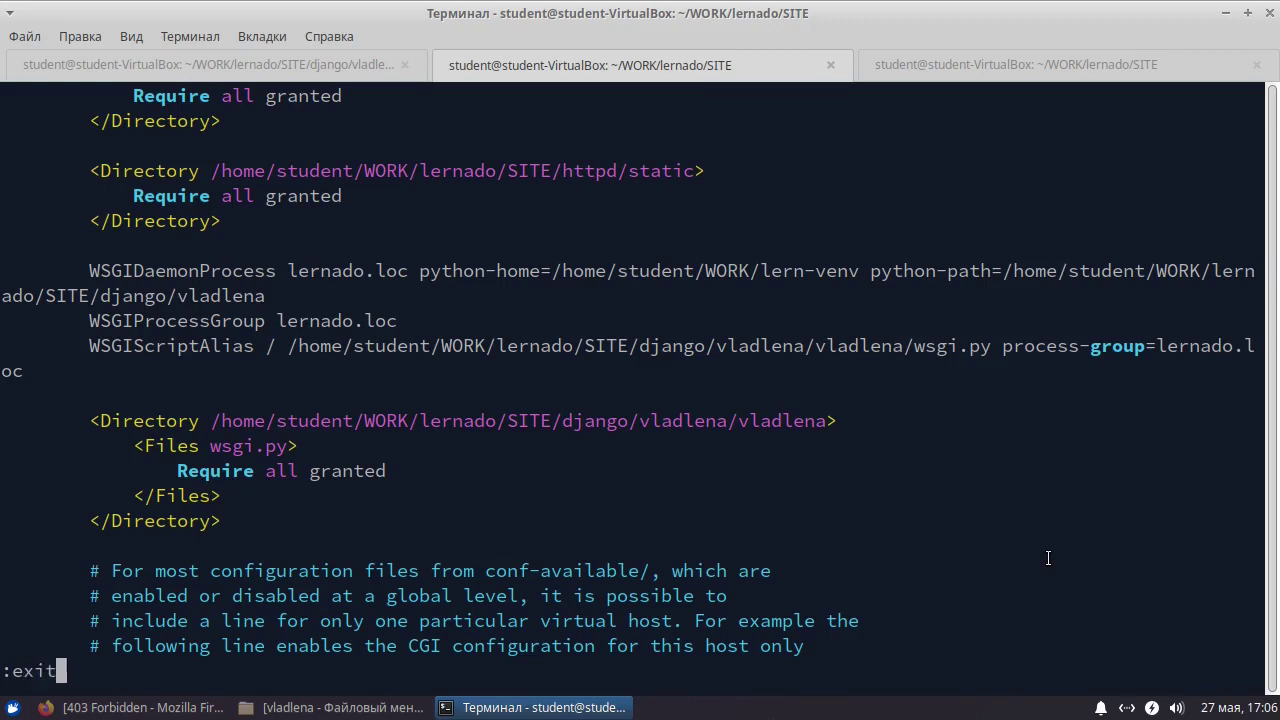
key("Return")
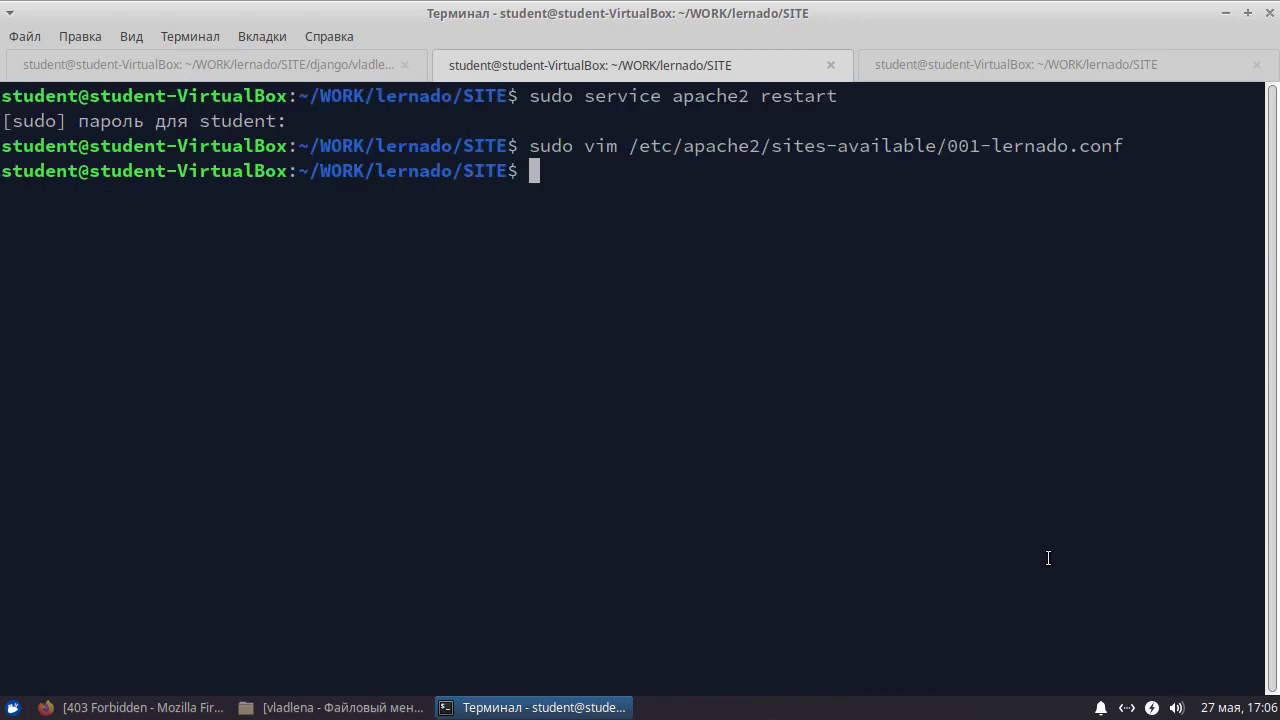
key("Up")
key("Up")
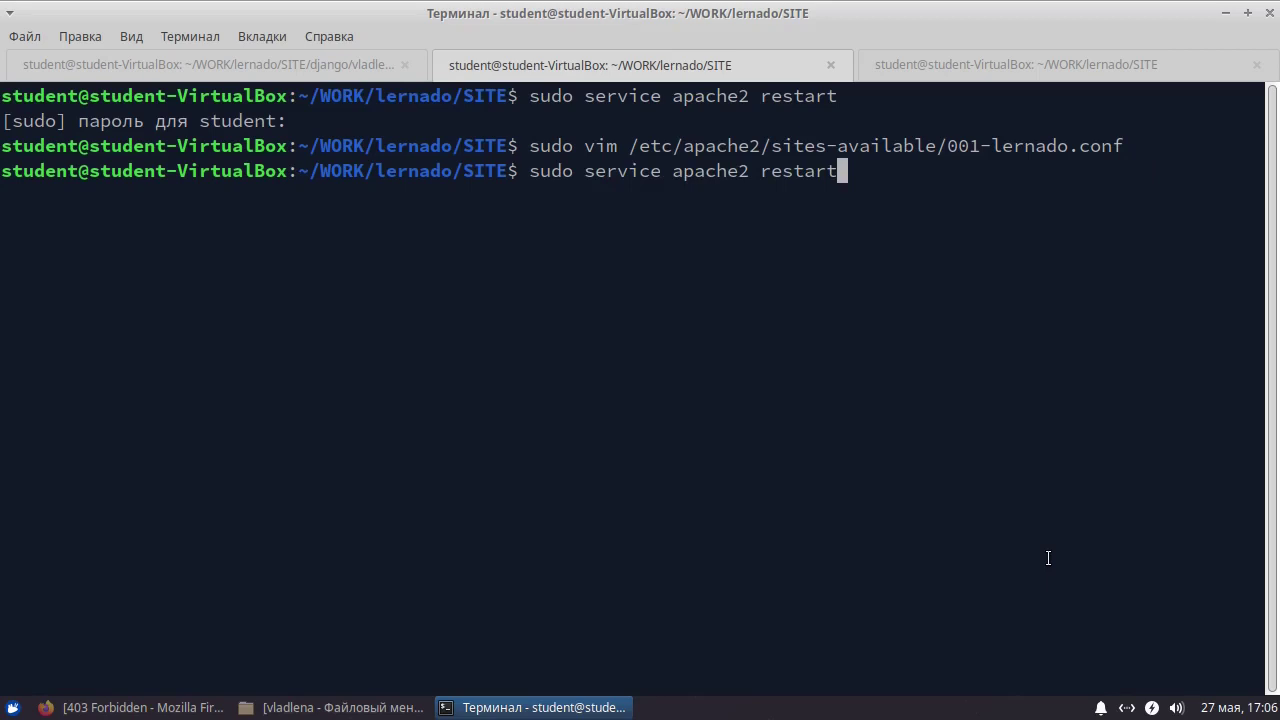
key("Return")
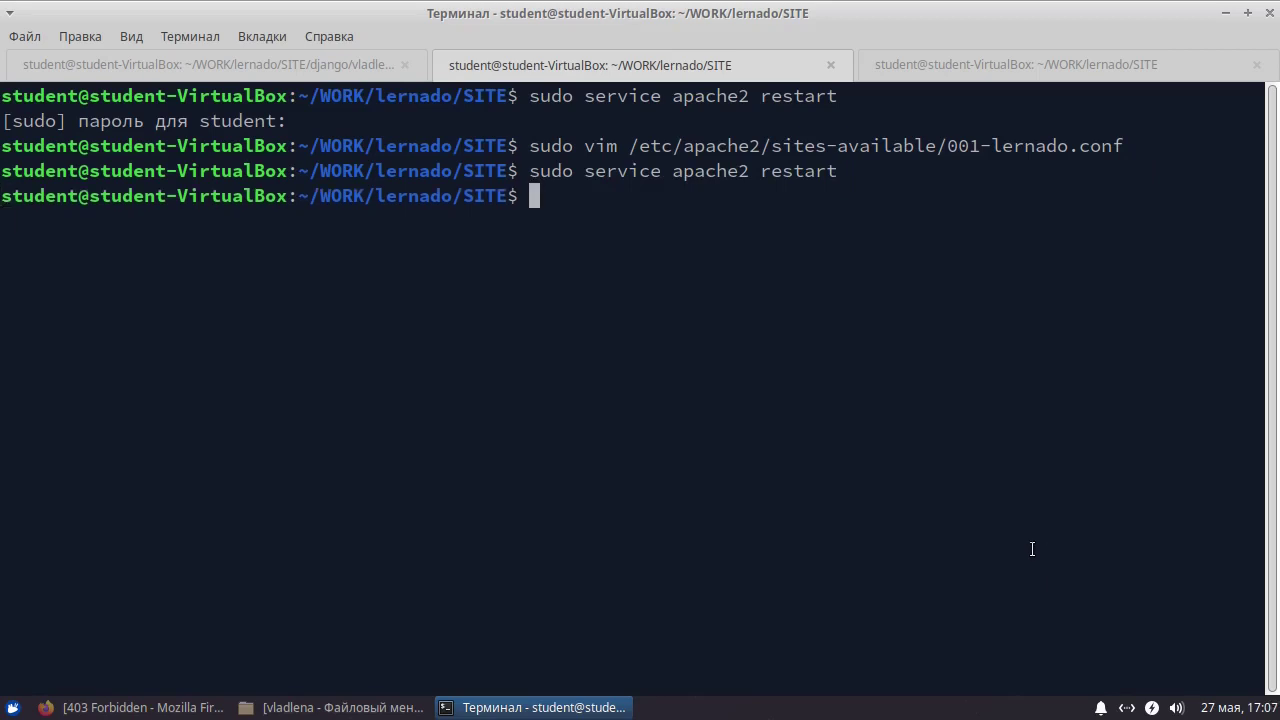
Reload lernado.loc to get the lernado.ru Django home page and compare with localhost:8000
left_click(145, 707)
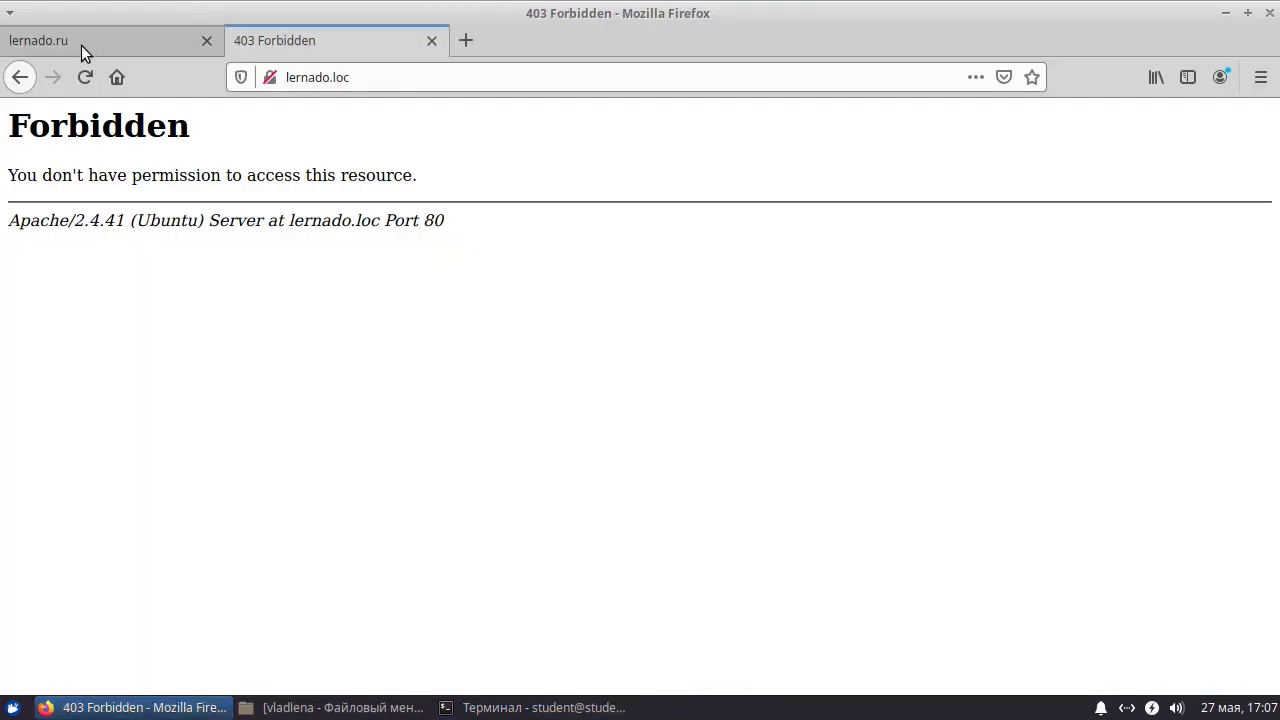
left_click(86, 78)
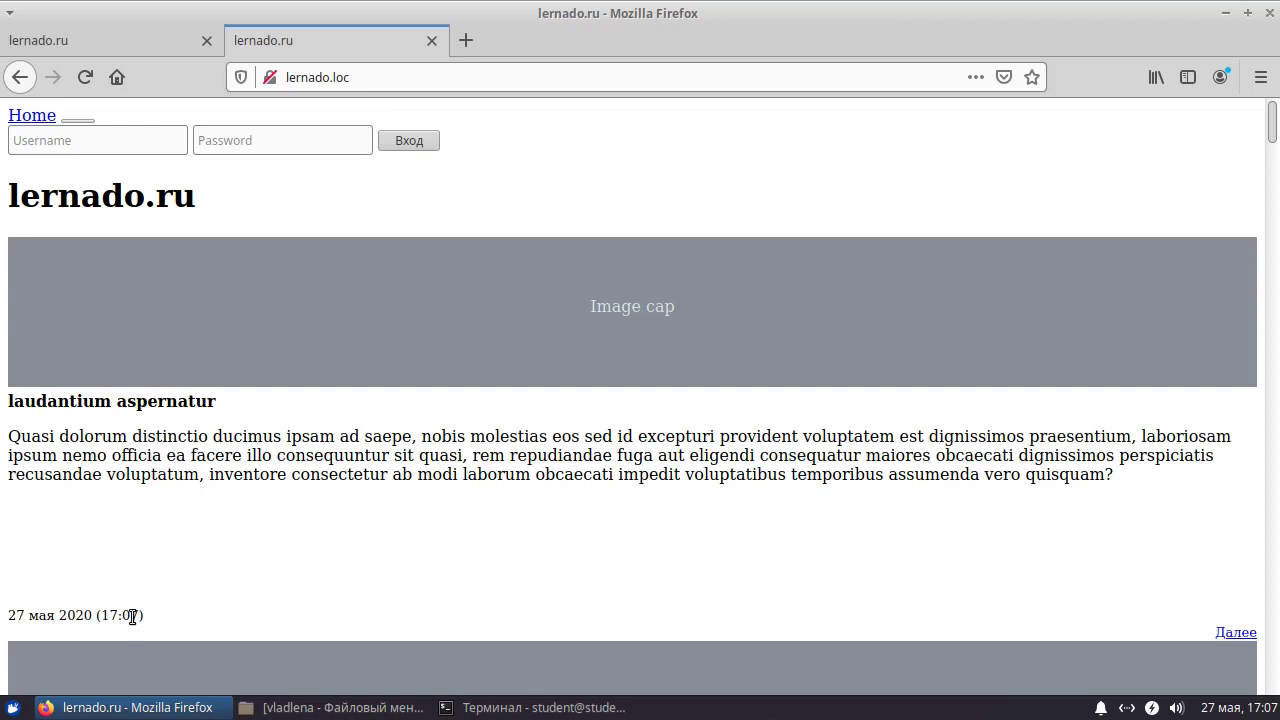
left_click(76, 48)
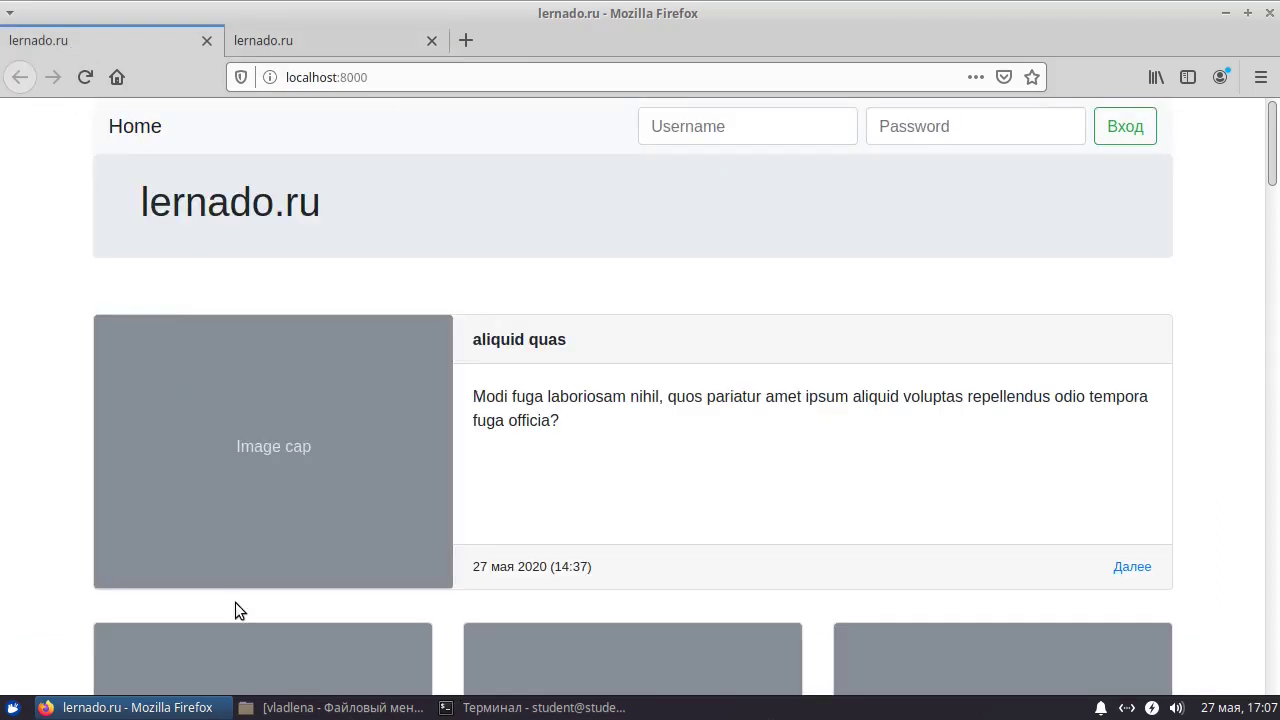
left_click(352, 41)
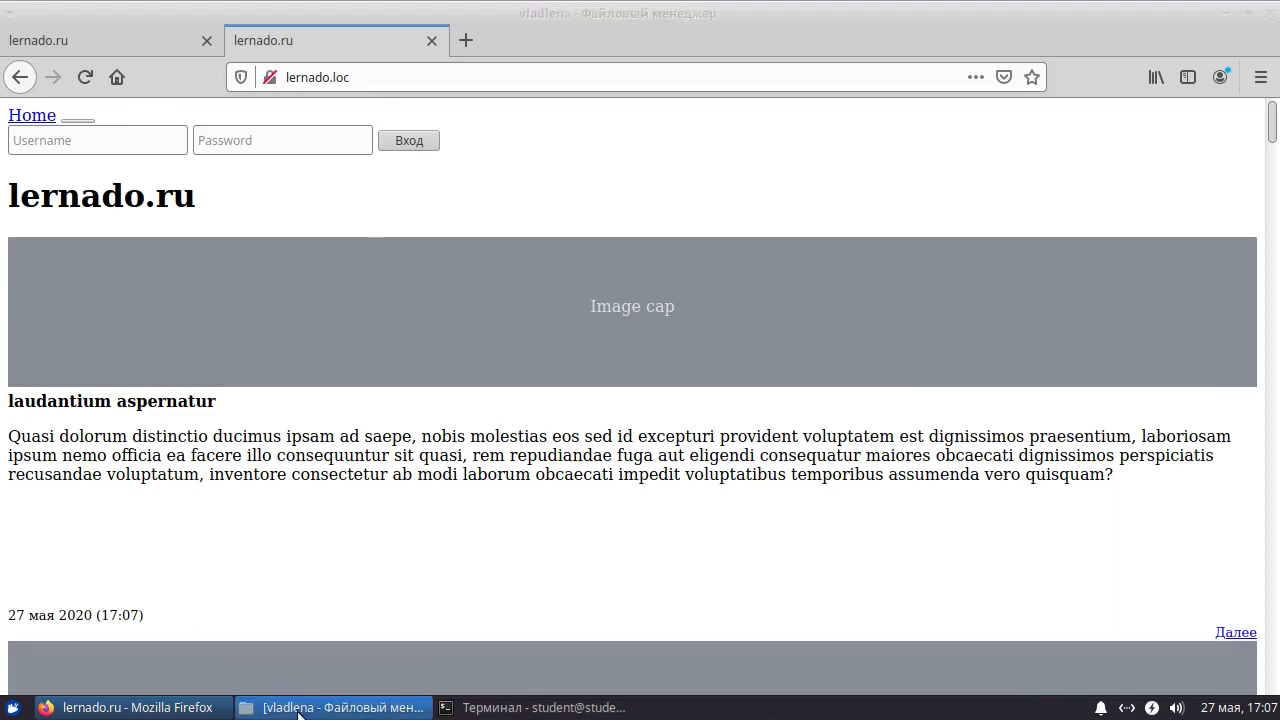
Open settings.py from the vladlena folder with Kate via its context menu
left_click(340, 707)
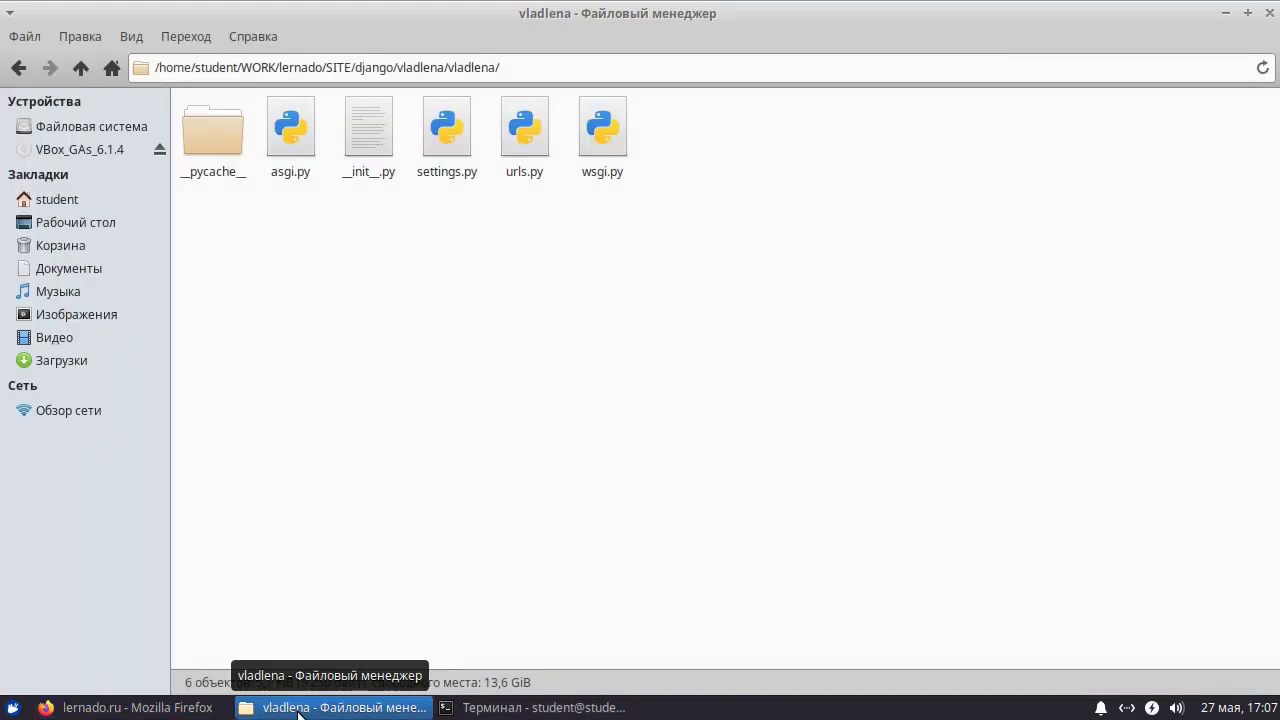
left_click(430, 136)
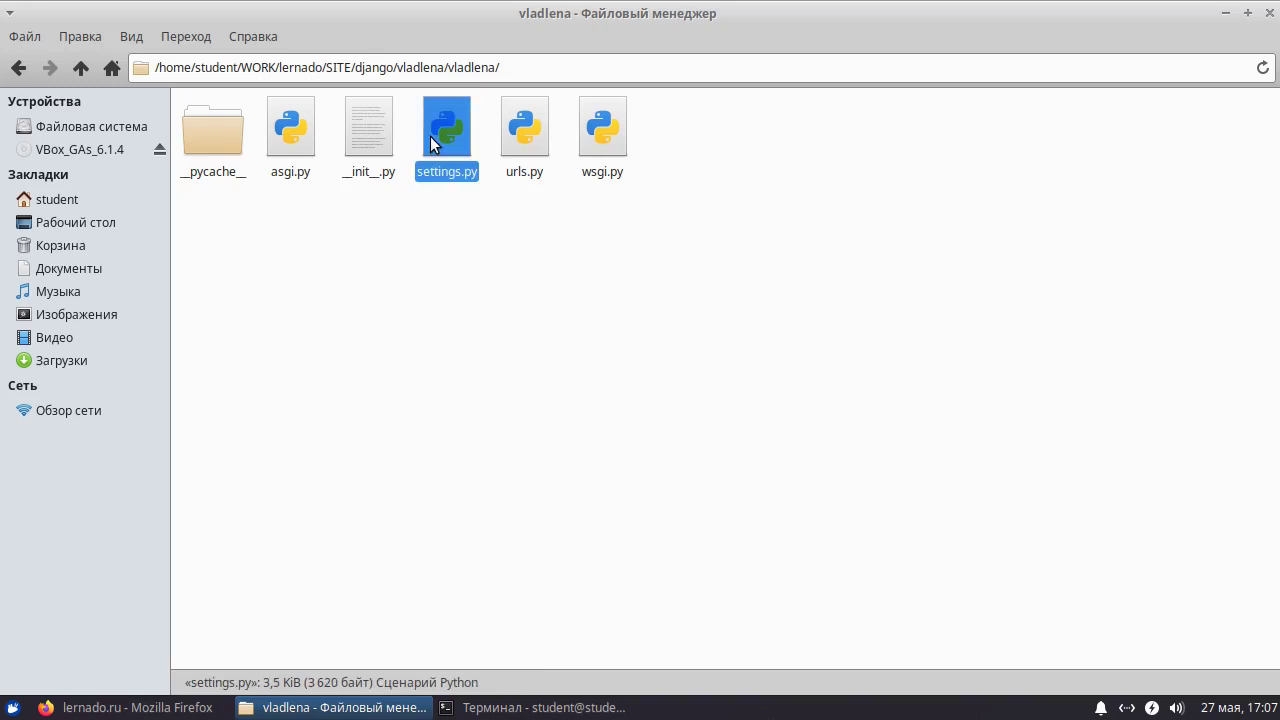
right_click(430, 136)
left_click(589, 157)
Launch a separate empty Kate window by searching 'kate' in the applications menu
left_click(1224, 13)
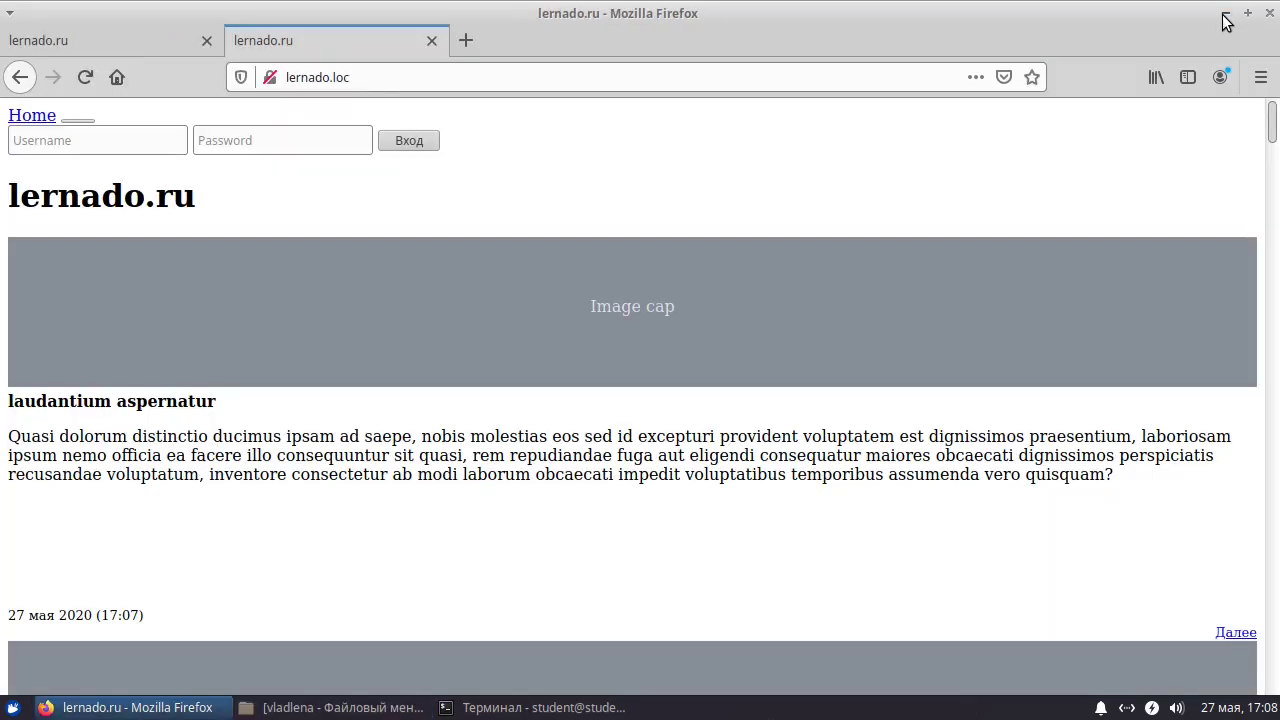
left_click(350, 707)
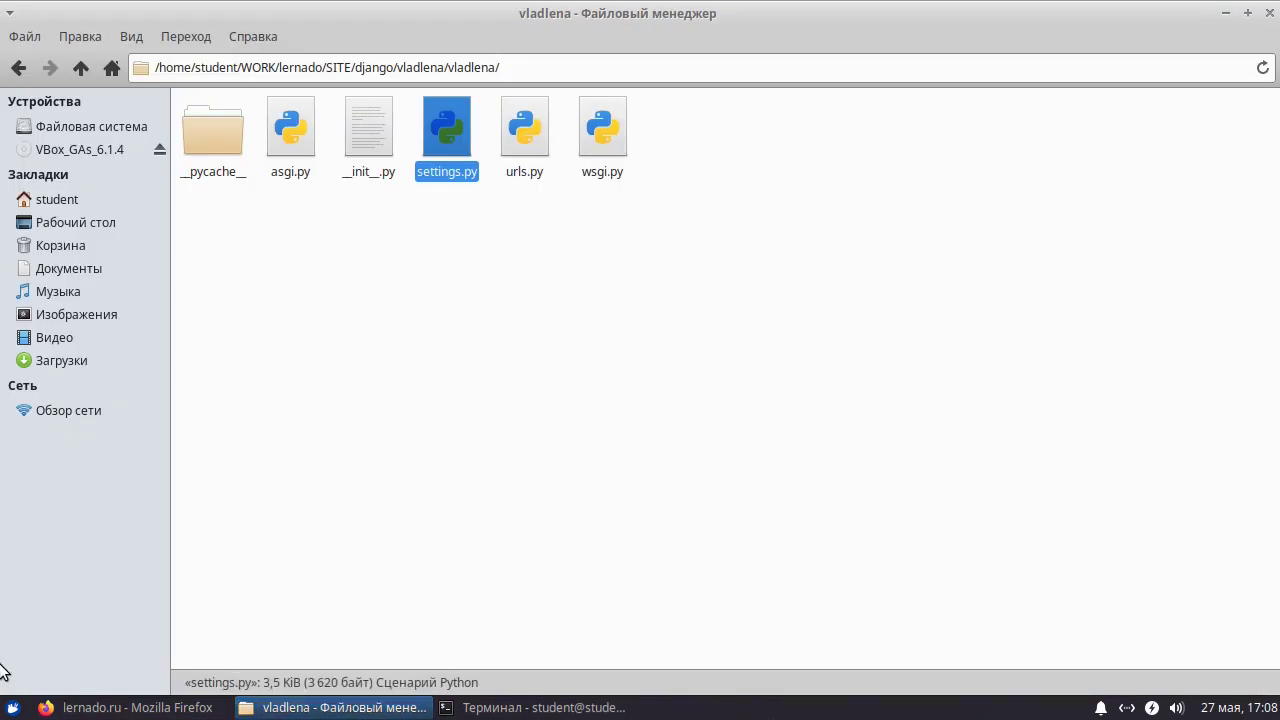
left_click(12, 707)
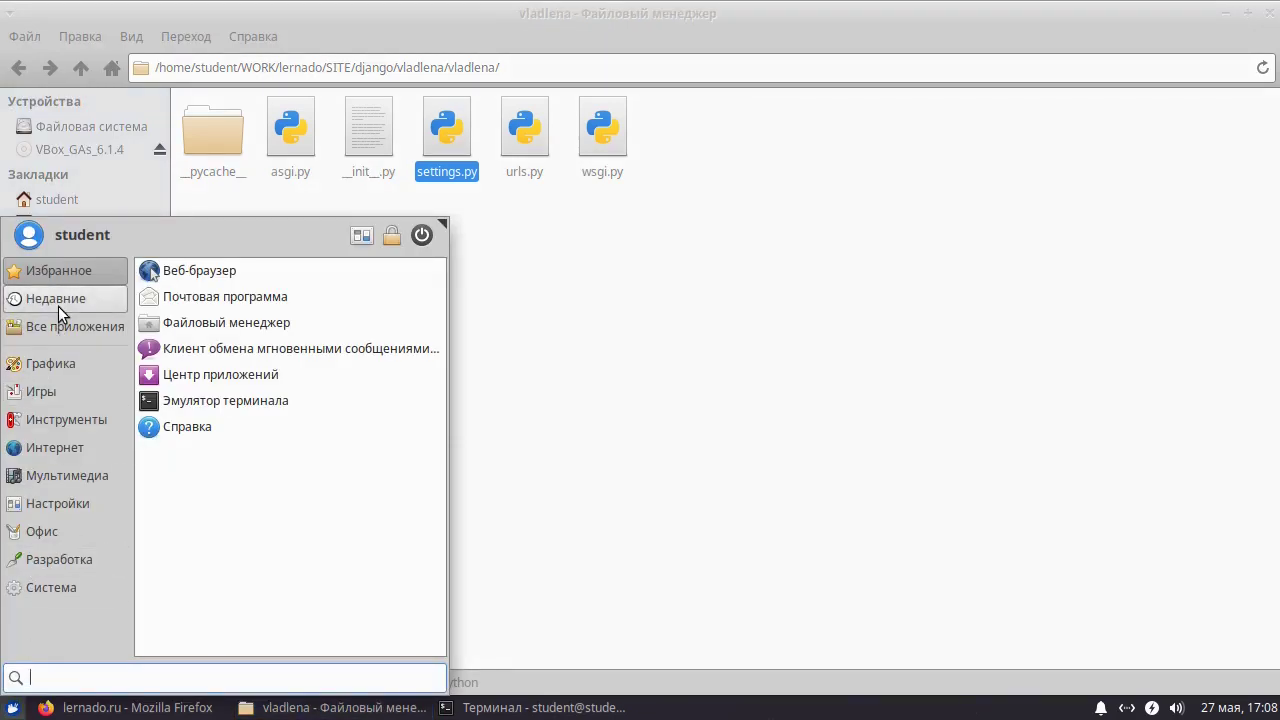
type("ka")
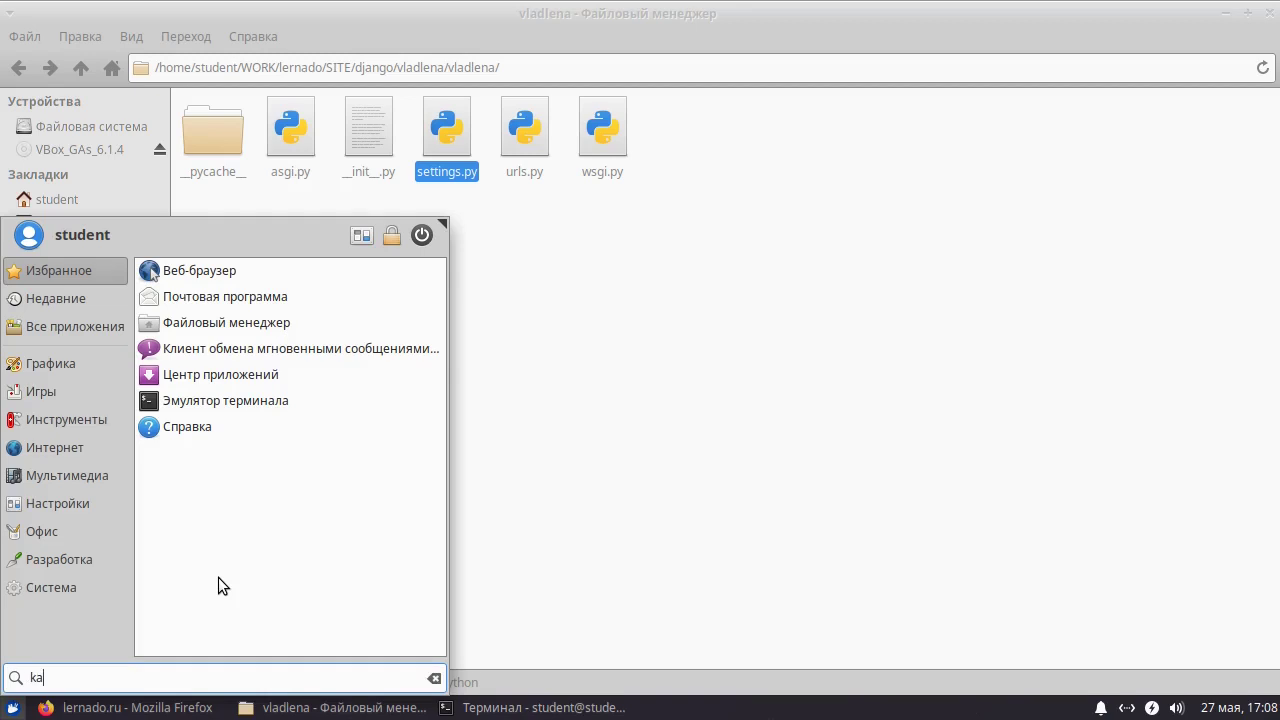
type("te")
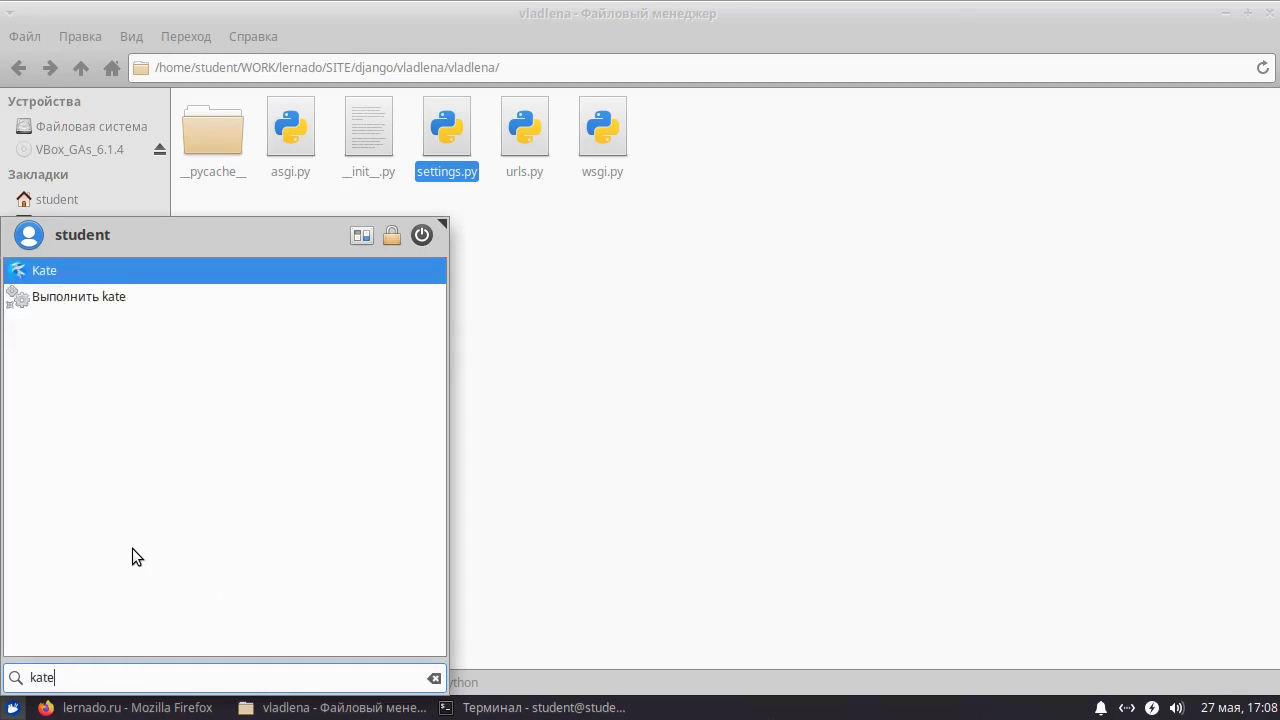
left_click(50, 270)
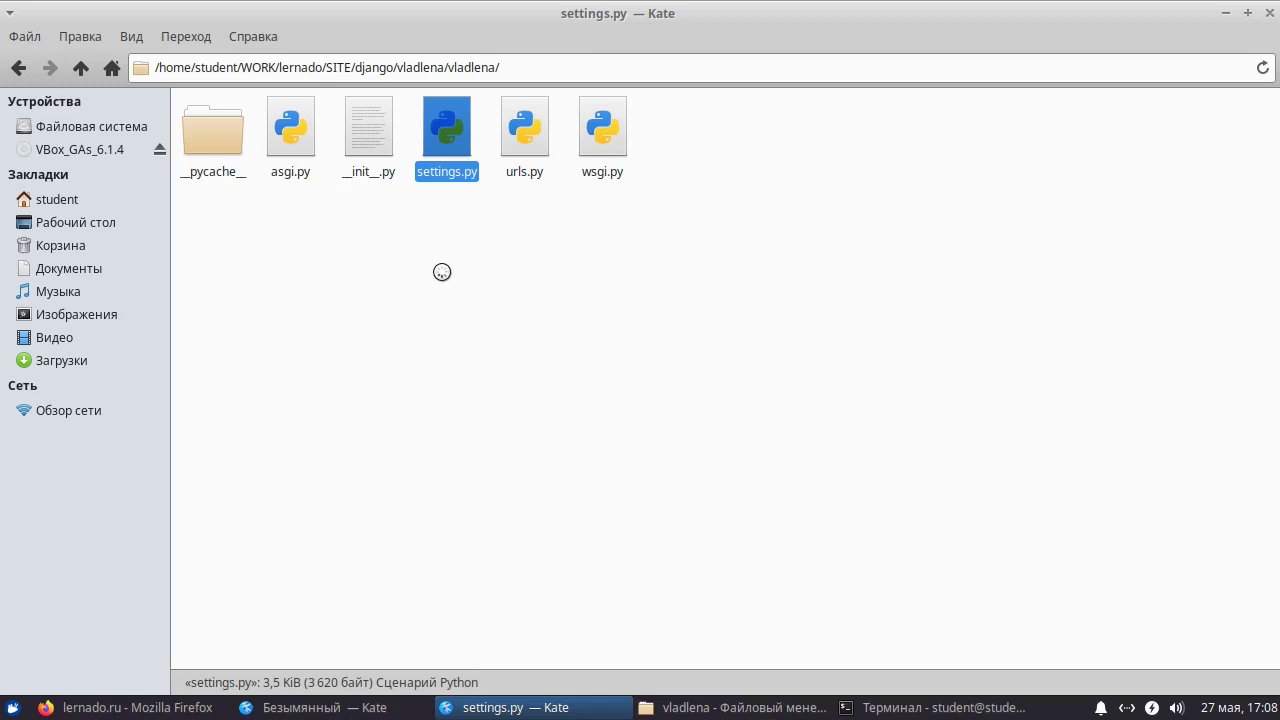
Bring the settings.py window forward and put the caret after DEBUG = True on line 28
left_click(505, 710)
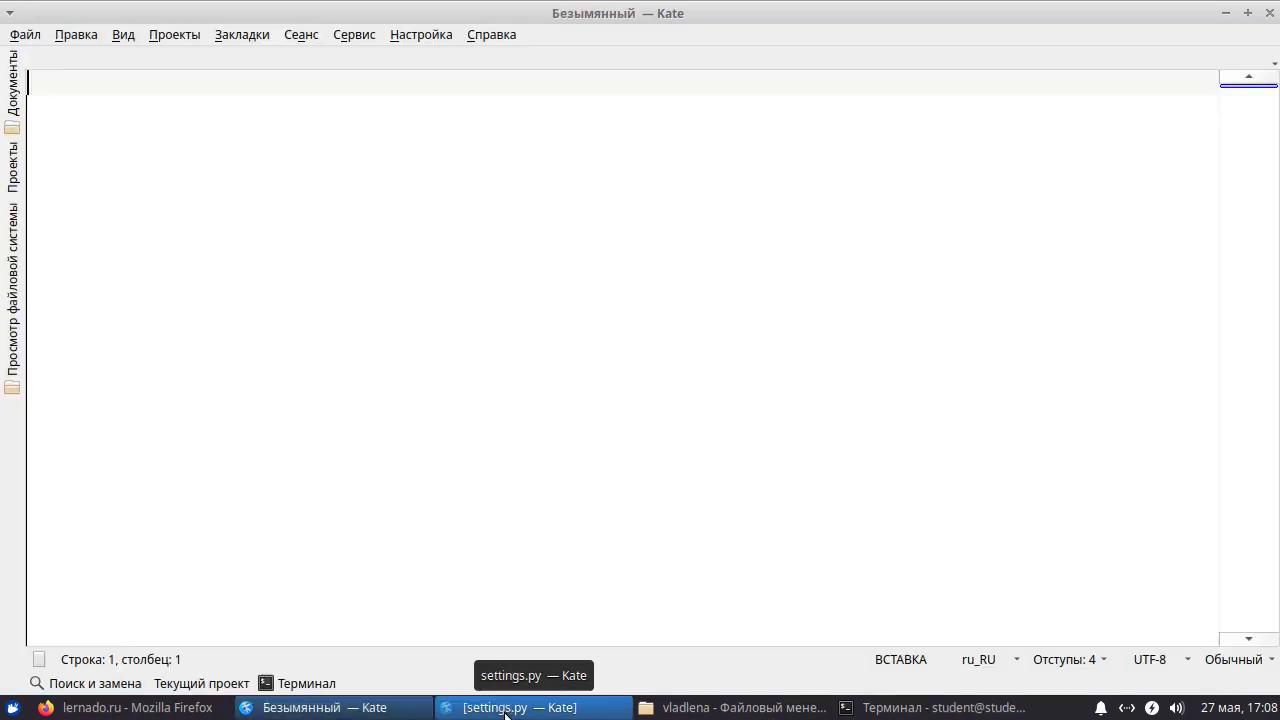
left_click(505, 710)
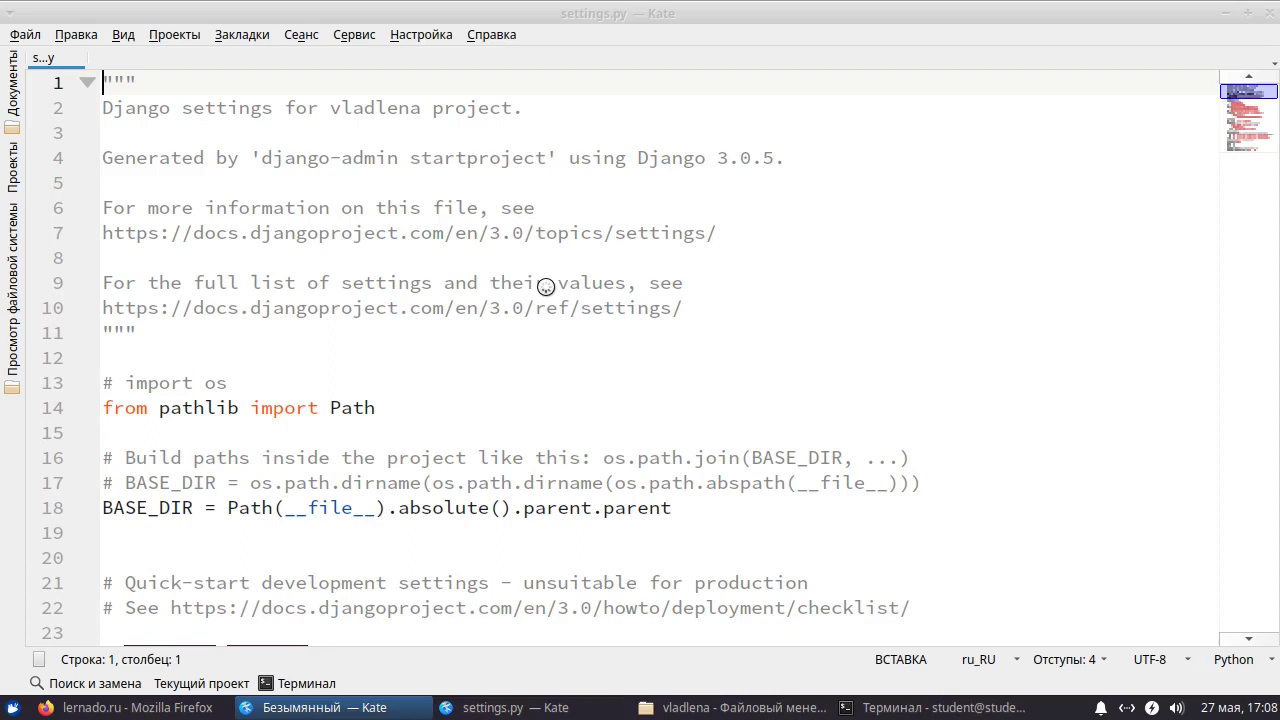
scroll(765, 376, "down", 6)
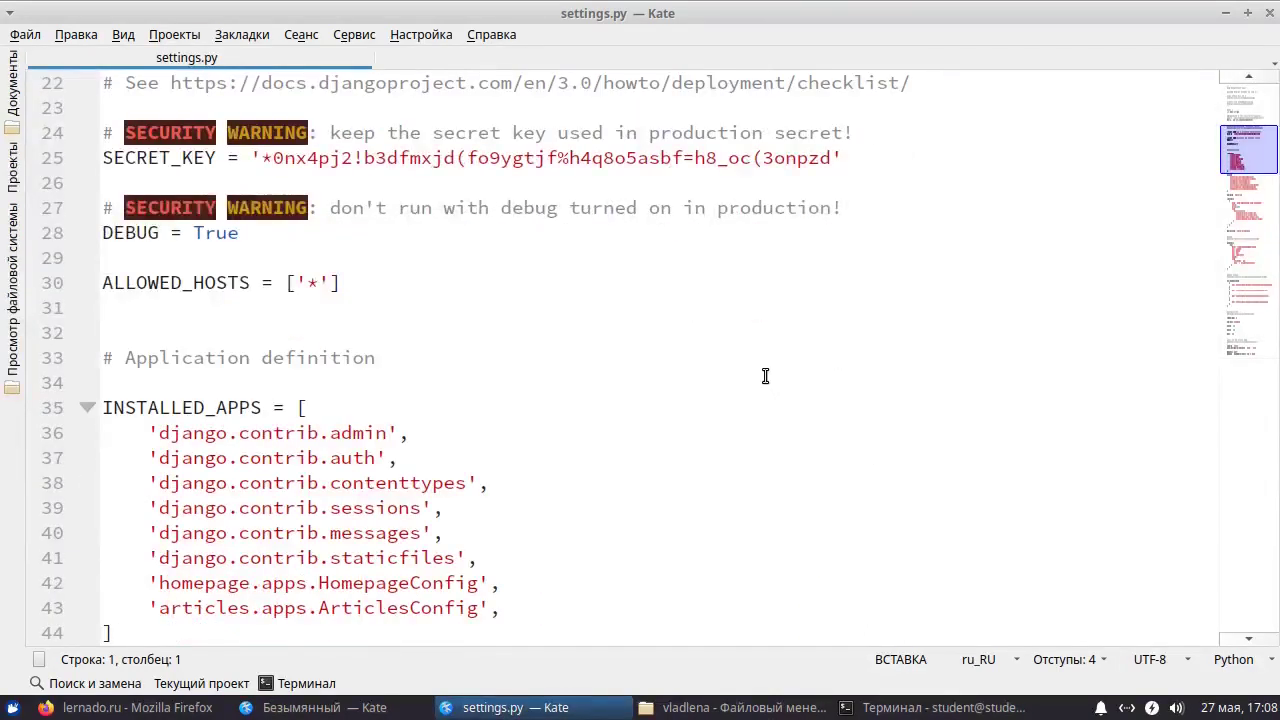
left_click(110, 234)
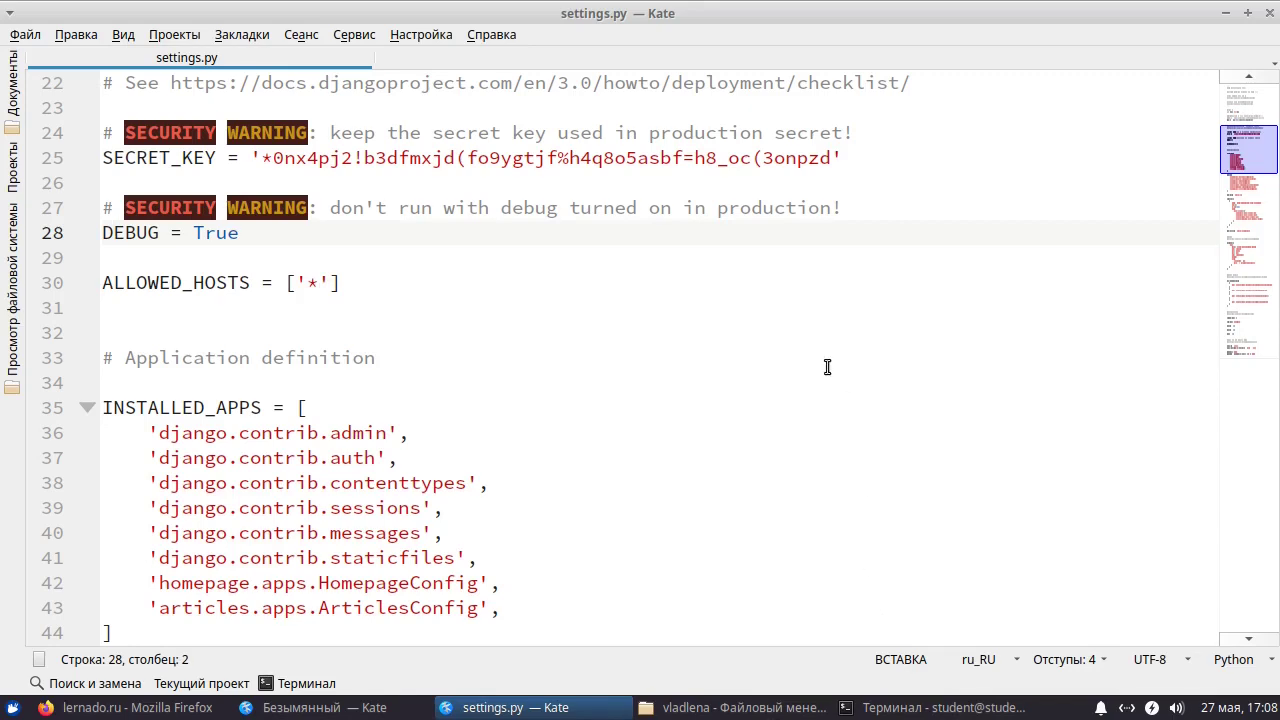
left_click(762, 234)
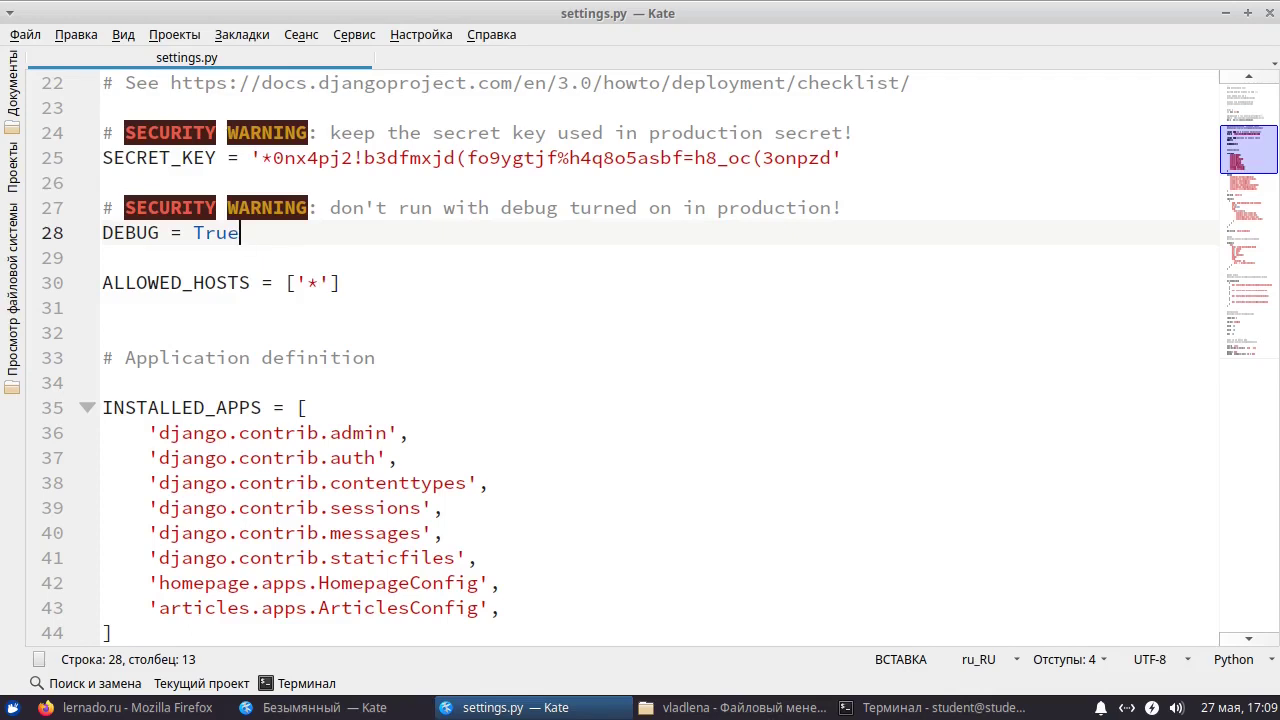
Change DEBUG on line 28 of settings.py from True to False
key("shift+Left")
key("shift+Left")
key("shift+Left")
key("shift+Left")
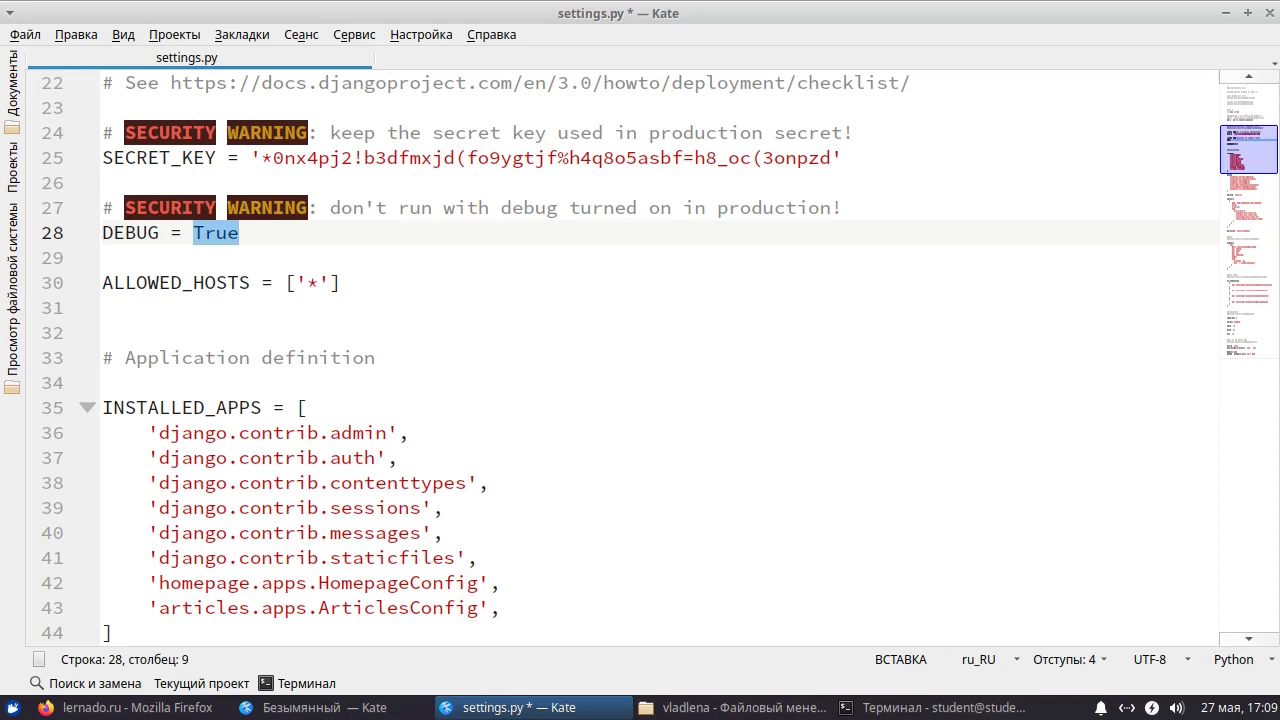
type("False")
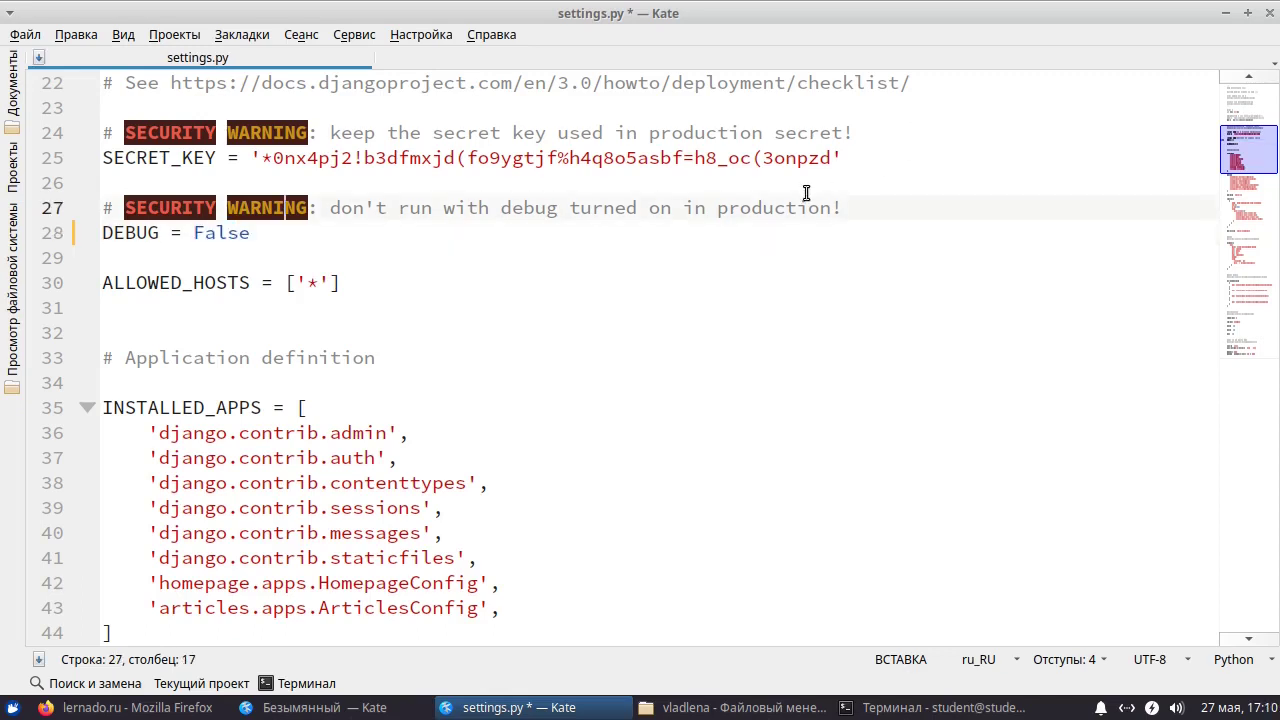
left_click(281, 240)
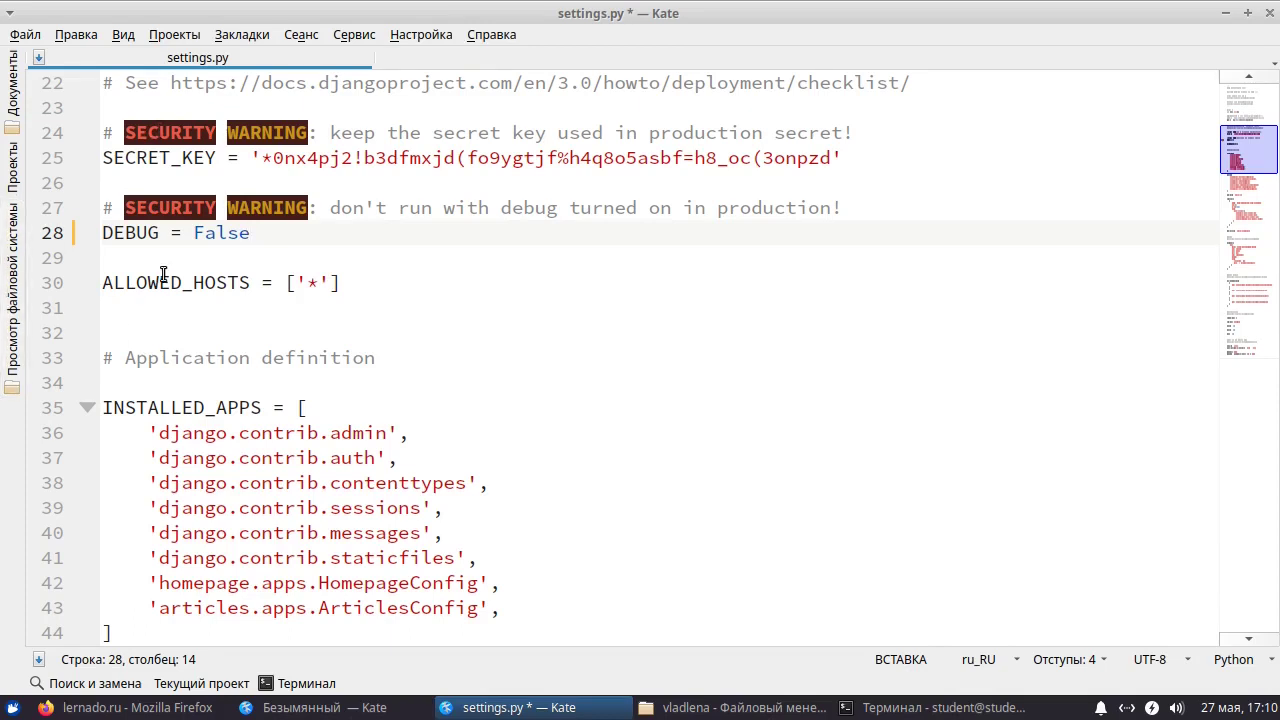
left_click_drag(252, 158, 848, 158)
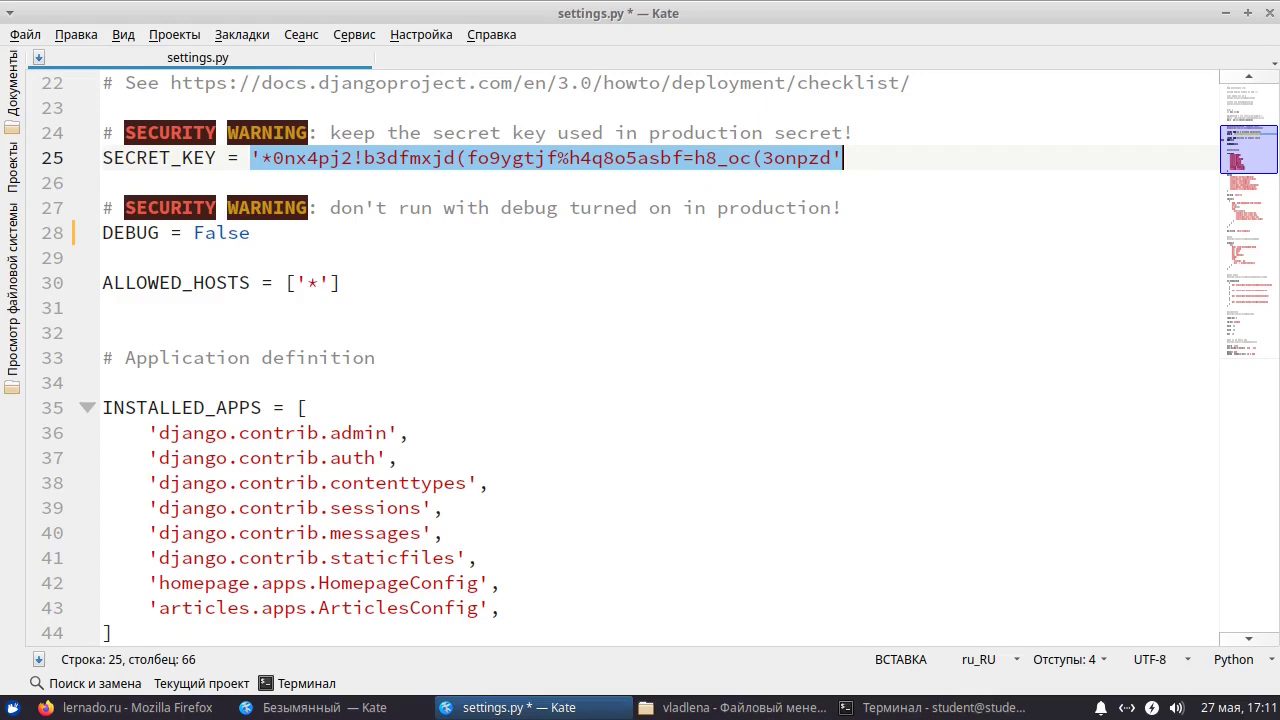
left_click(219, 232)
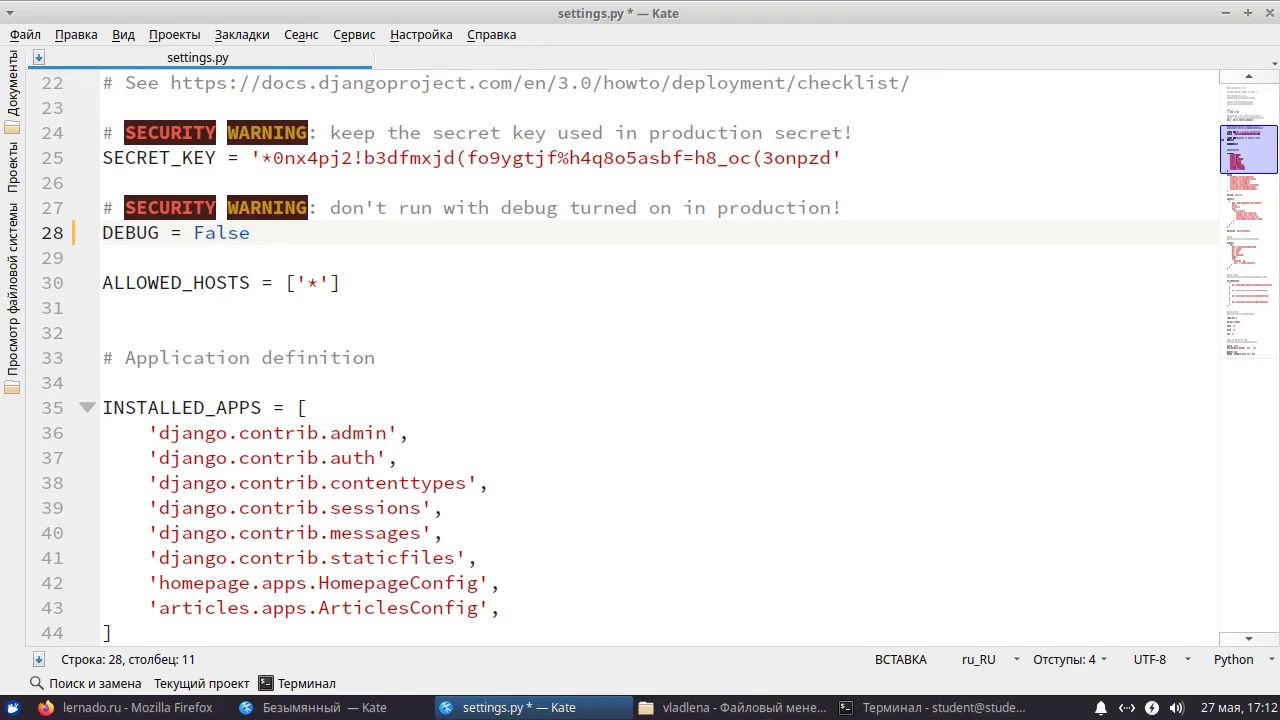
Check that the ALLOWED_HOSTS line still reads ['*']
key("Down")
key("Down")
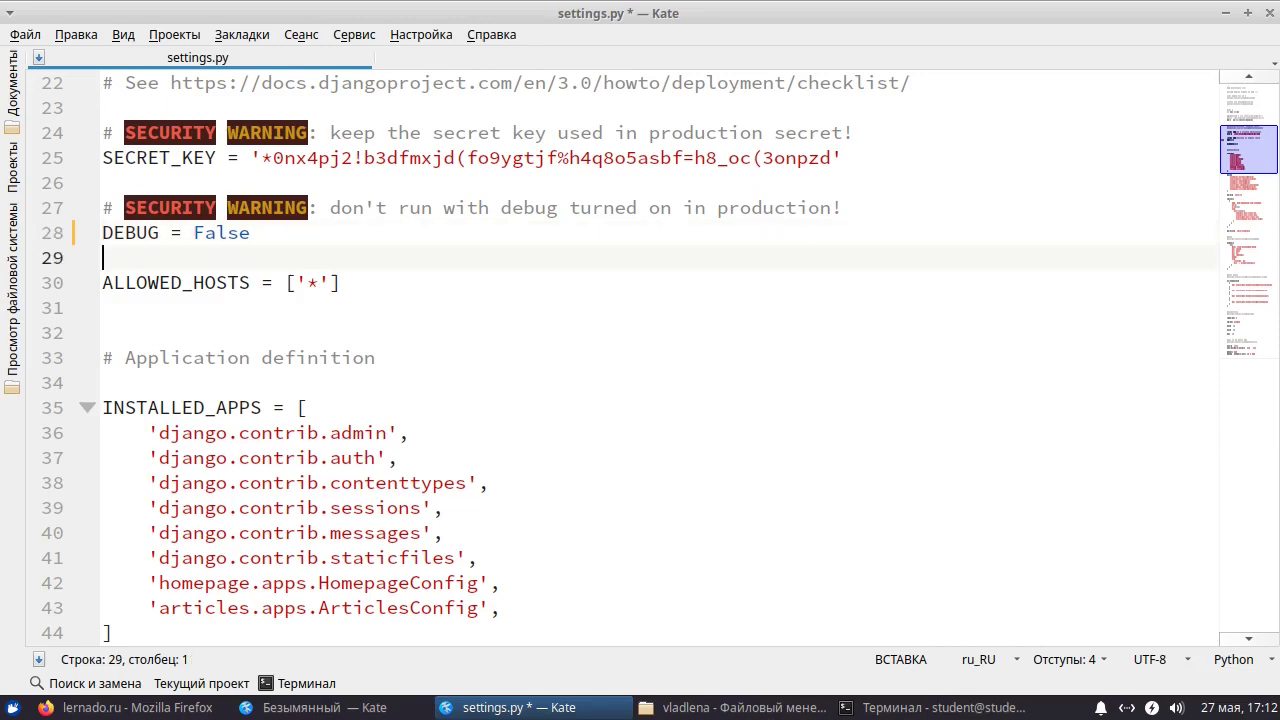
key("End")
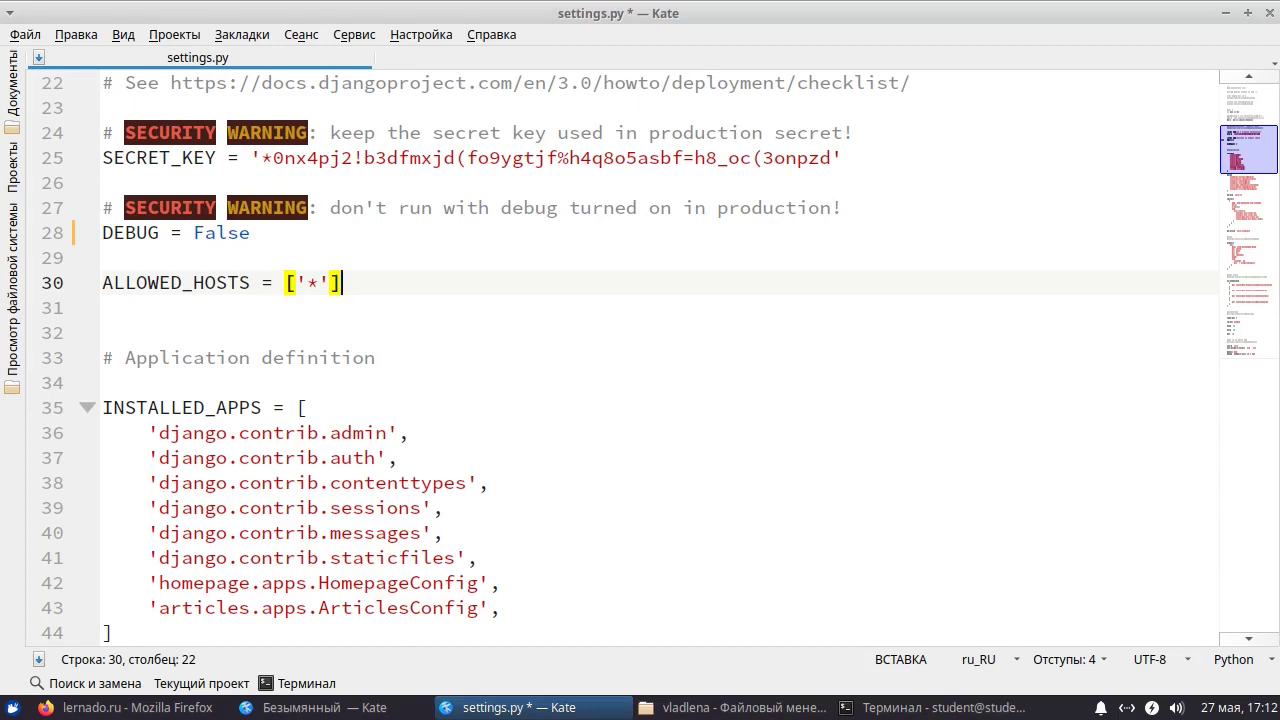
key("Left")
key("Left")
key("Left")
key("Left")
key("Up")
key("Up")
key("Down")
key("Down")
key("shift+Right")
key("shift+Right")
key("shift+Right")
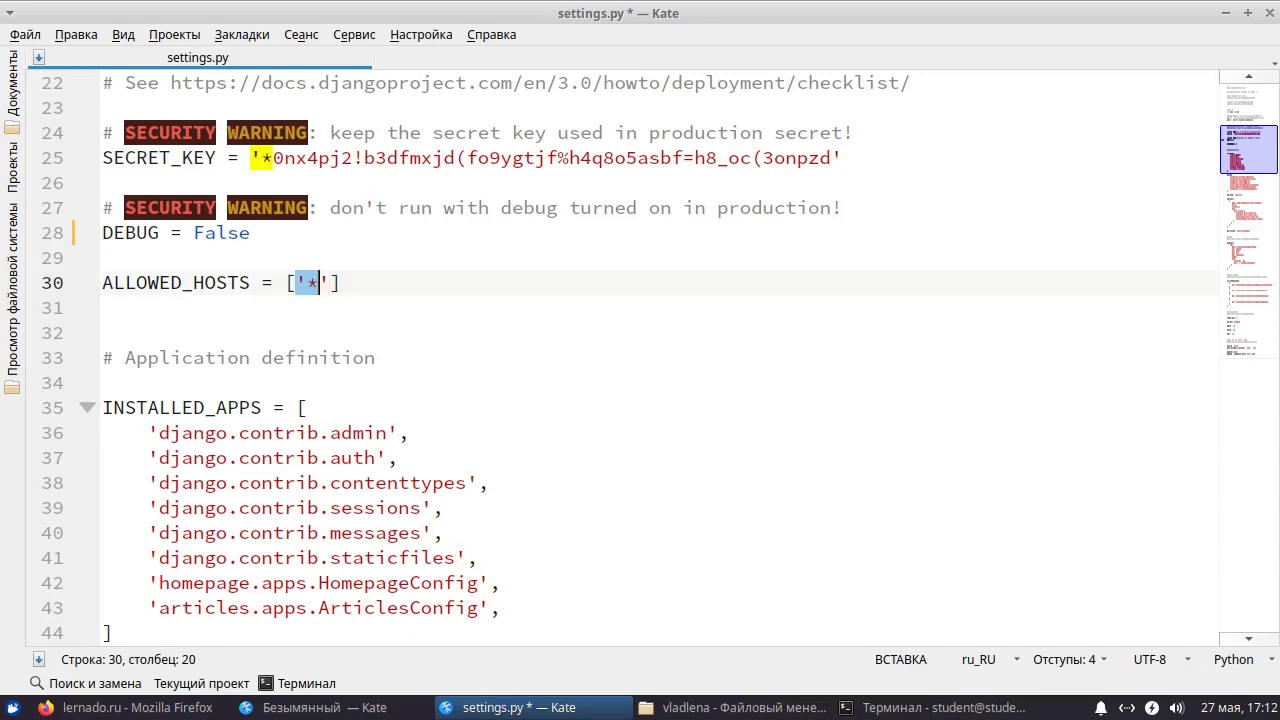
key("Right")
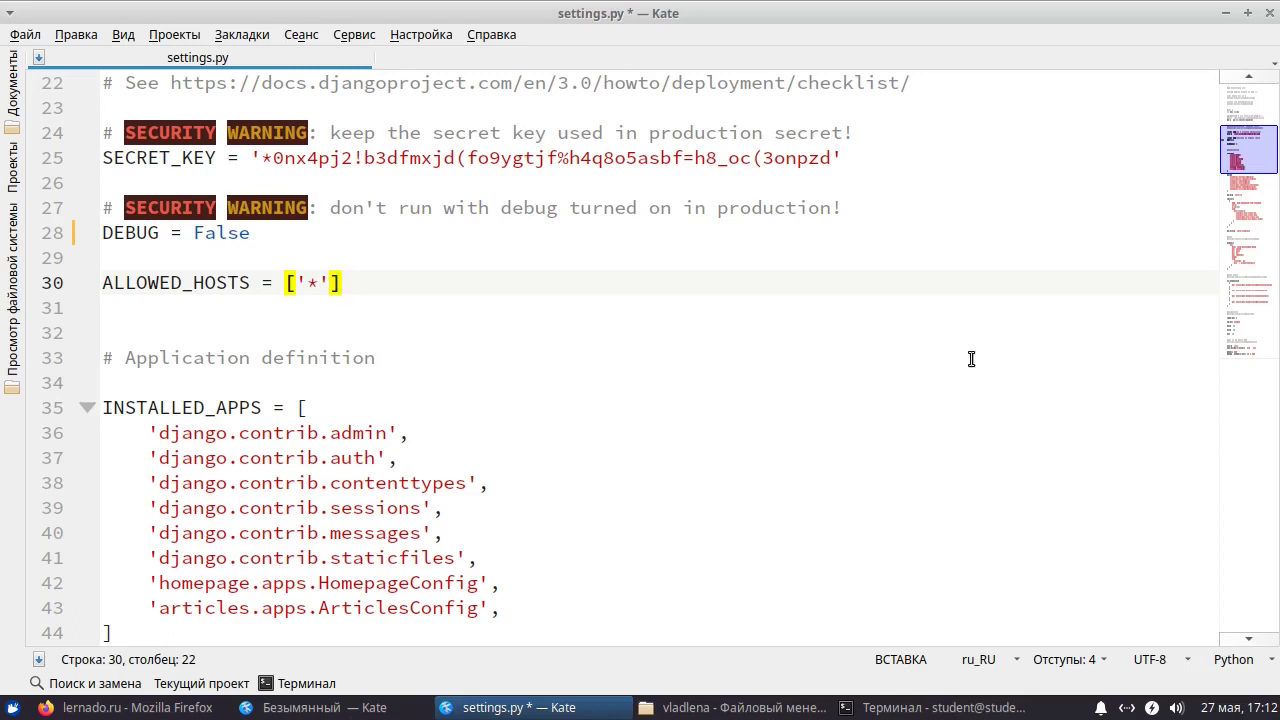
Save settings.py and close it along with the untitled Kate window
key("ctrl+s")
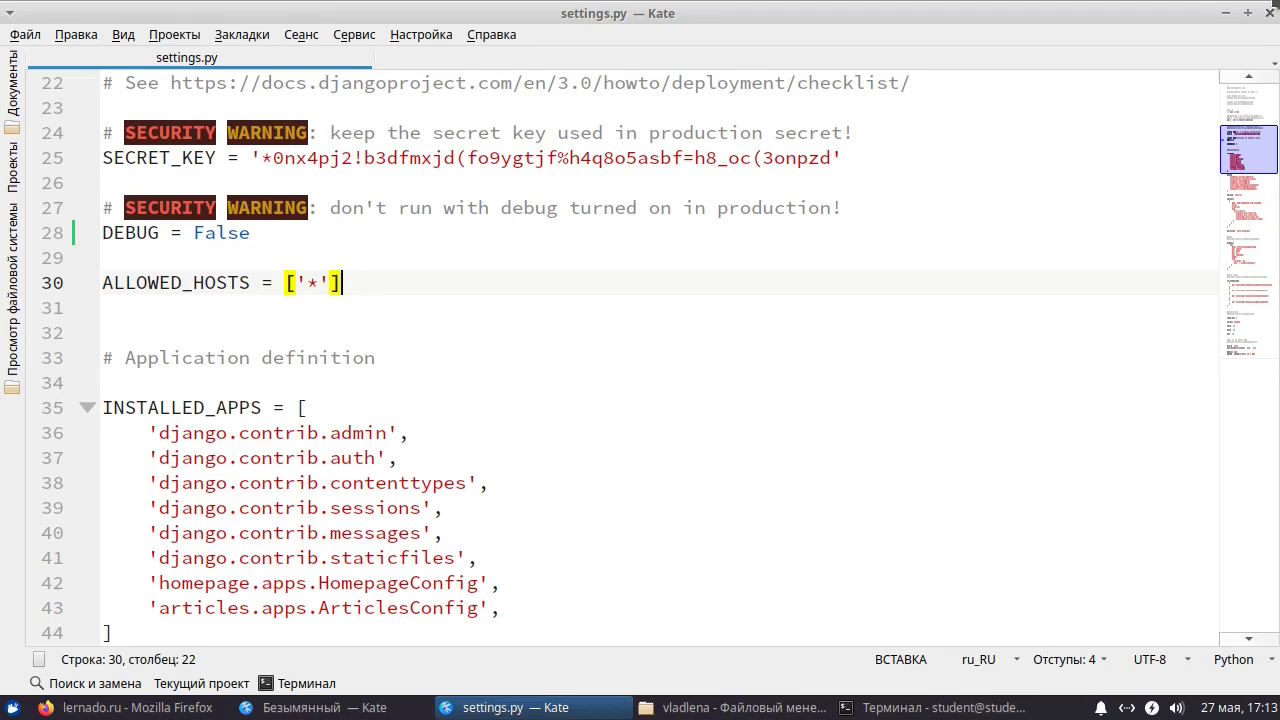
left_click(1270, 14)
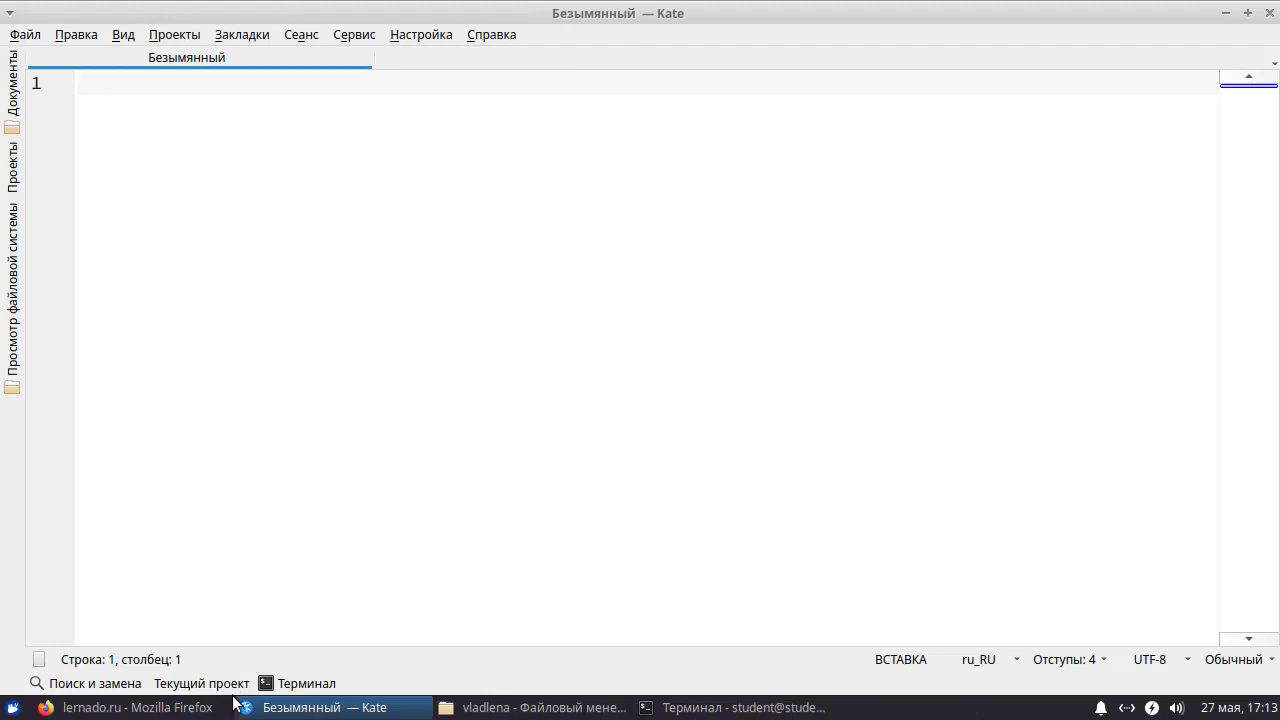
key("ctrl+q")
Confirm the runserver output shows the reload, then show the localhost:8000 page in Firefox
left_click(535, 707)
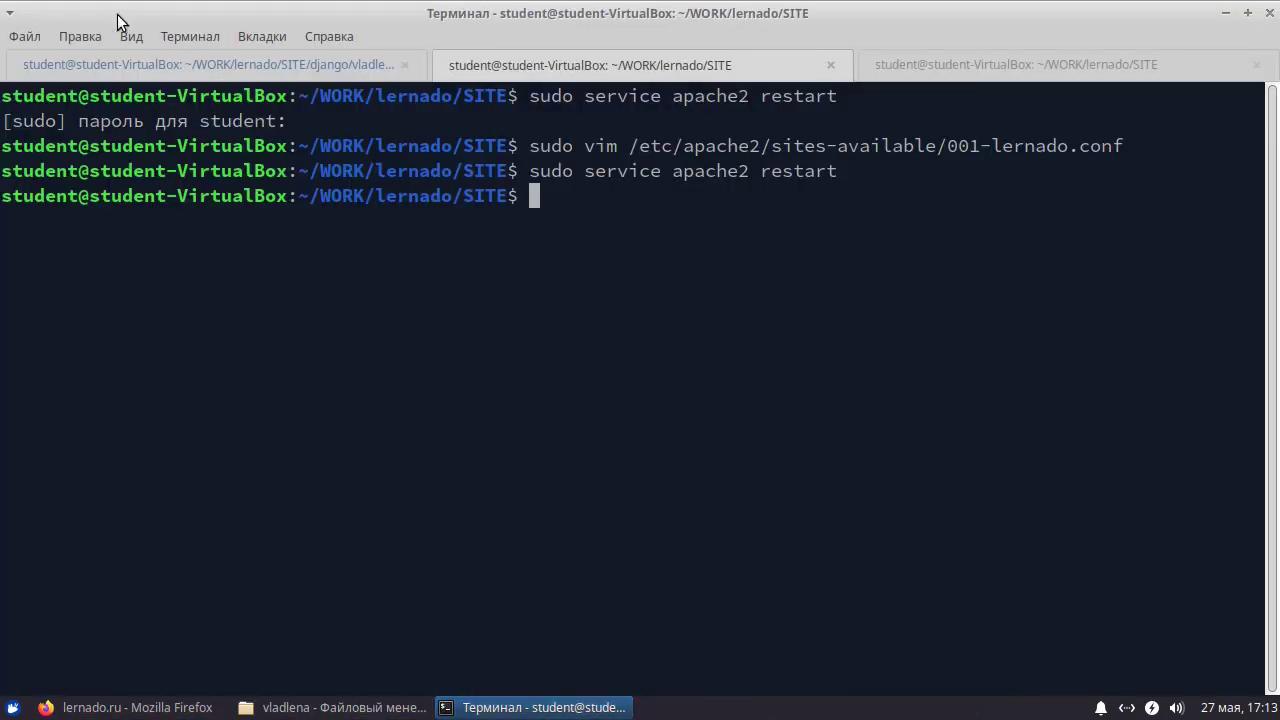
left_click(89, 67)
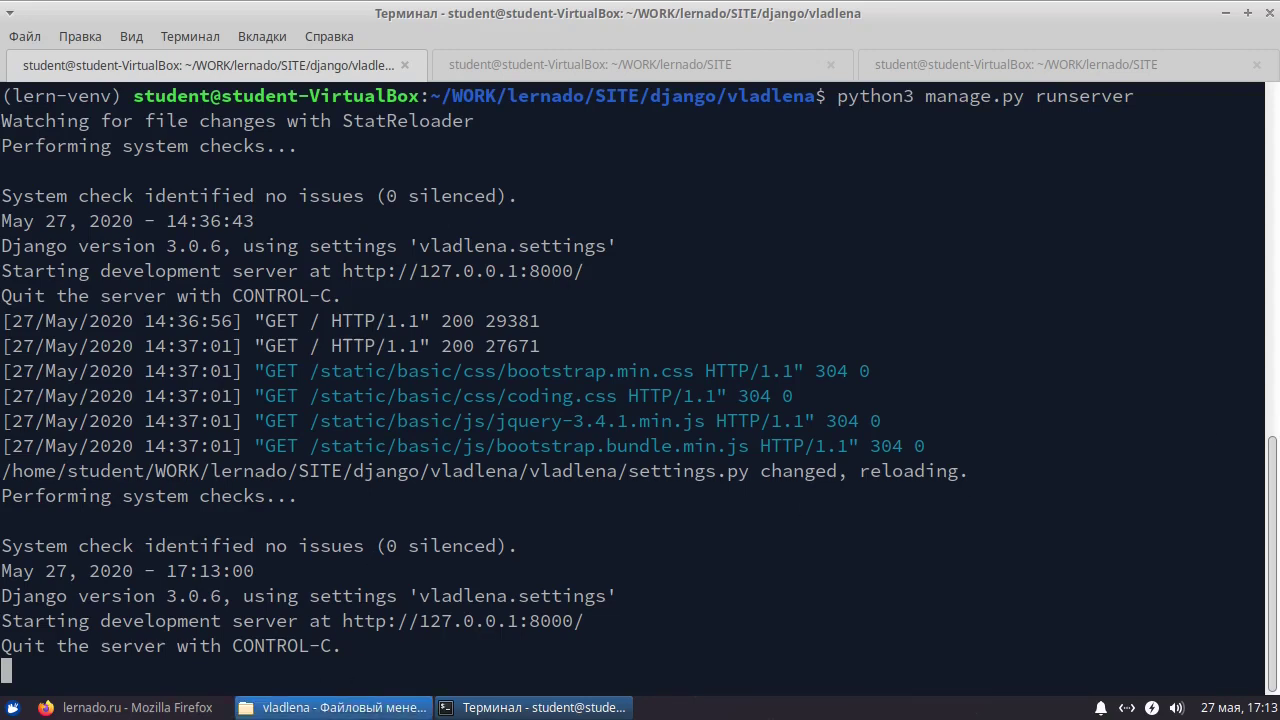
left_click(115, 707)
left_click(86, 52)
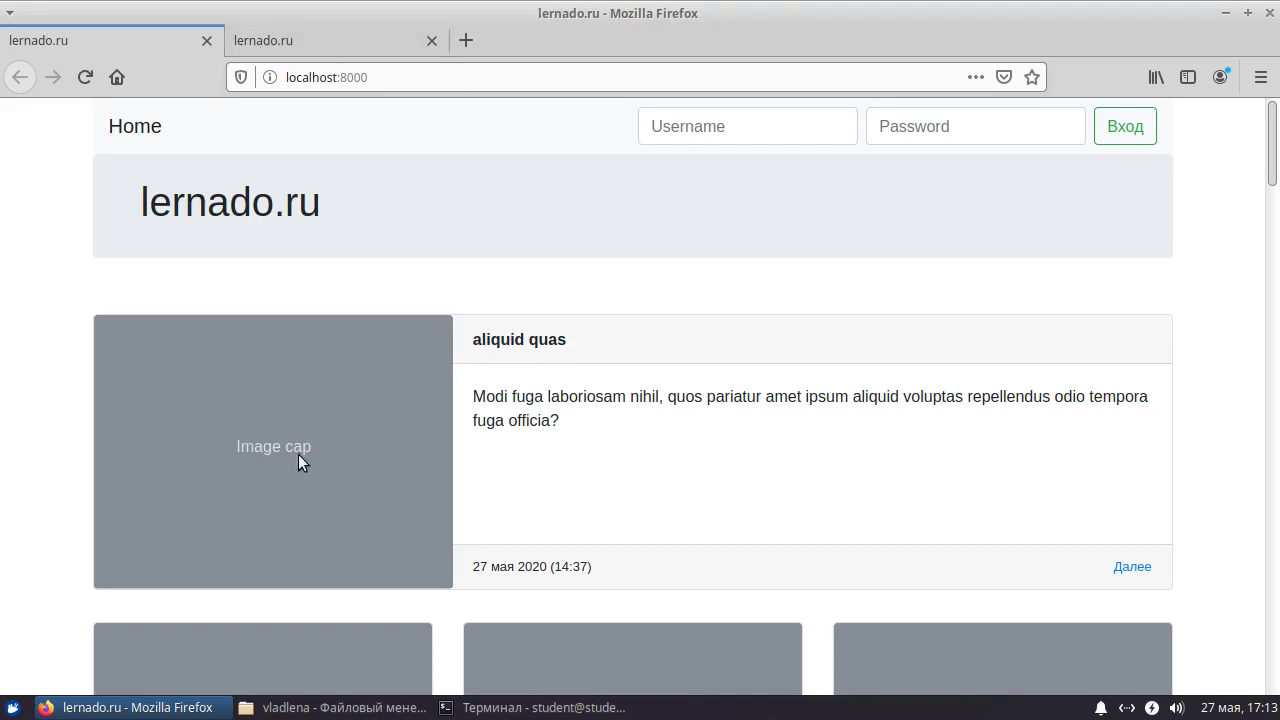
Reload the localhost:8000 and lernado.loc tabs, both now rendering without CSS
key("F5")
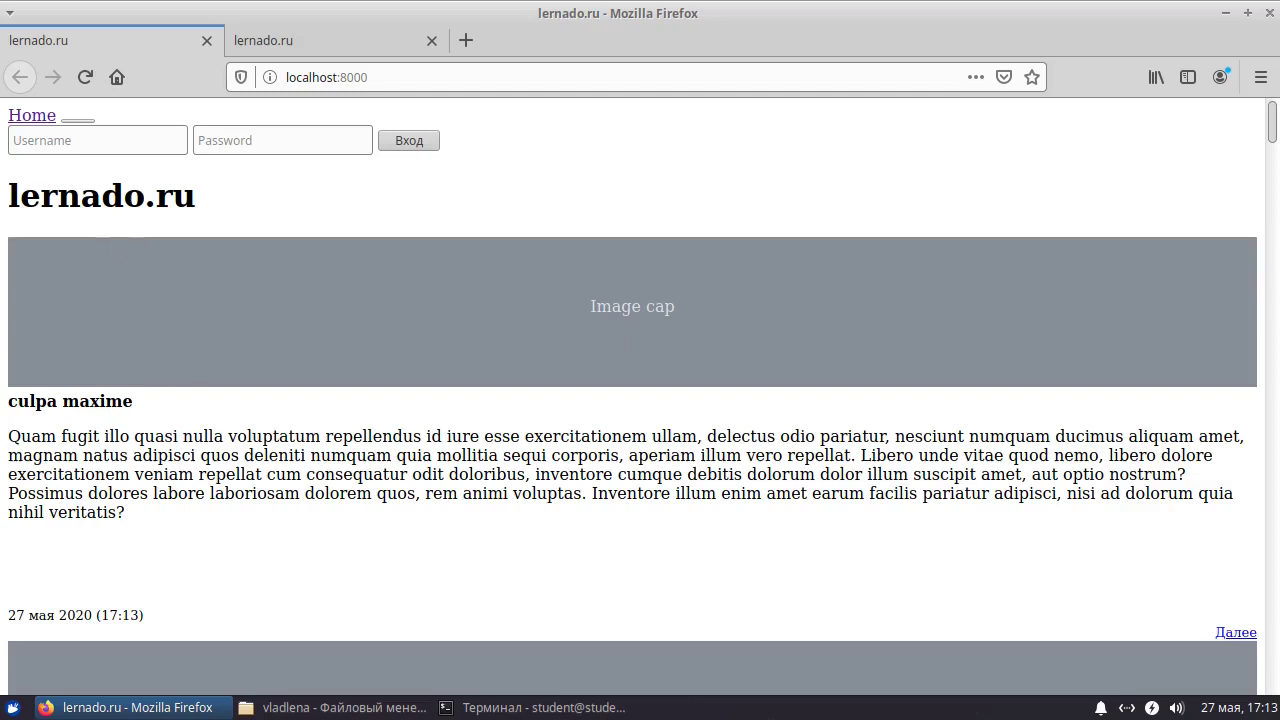
left_click(349, 43)
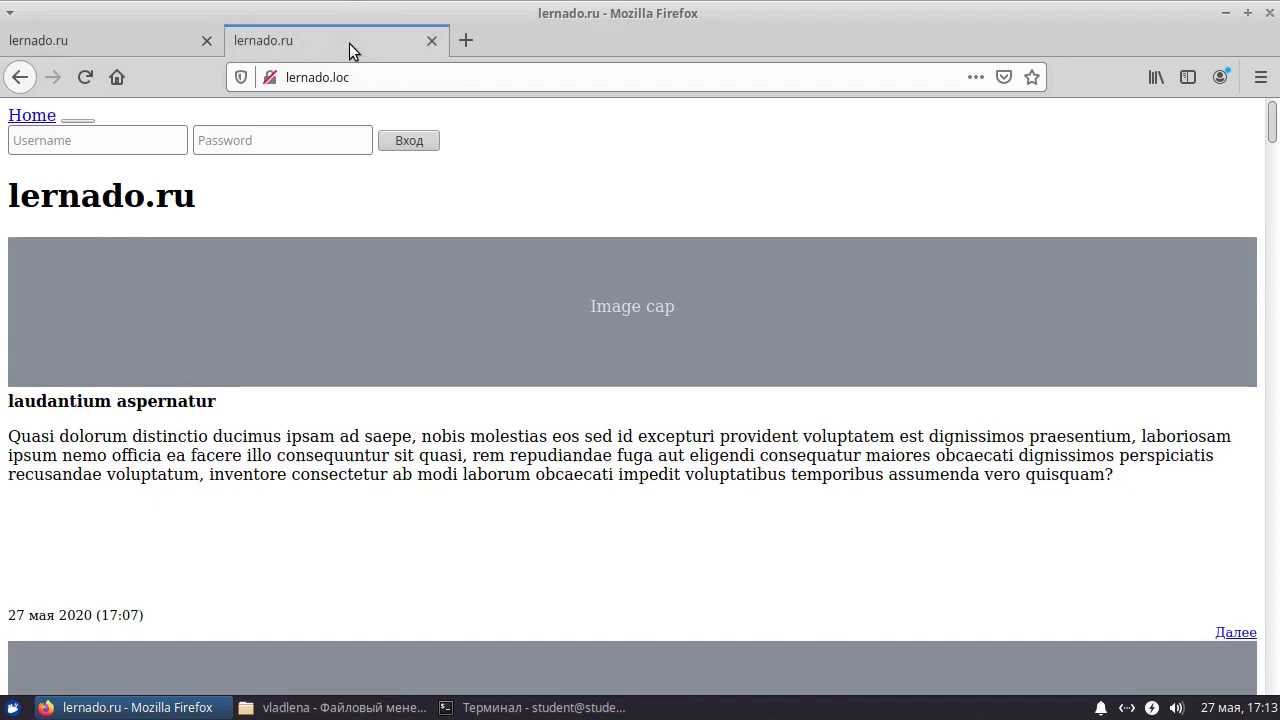
key("F5")
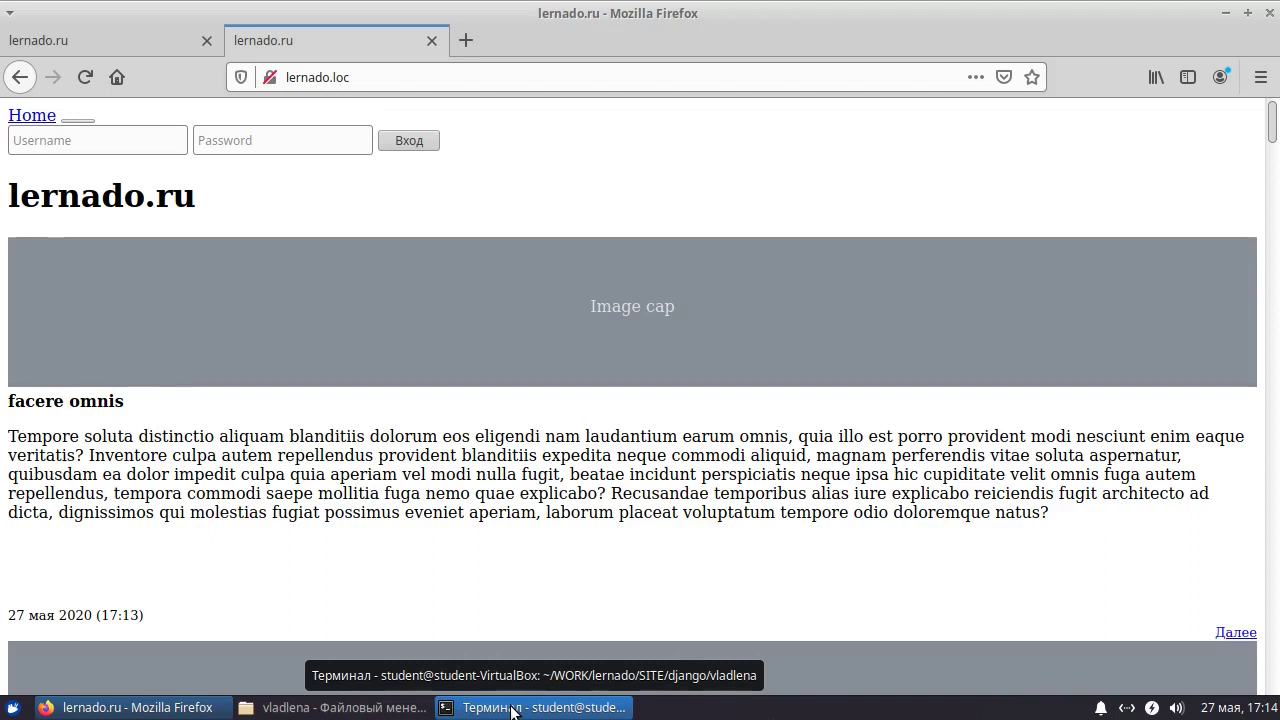
Stop the dev server and run python3 manage.py collectstatic, copying 139 files to SITE/httpd/static
left_click(512, 711)
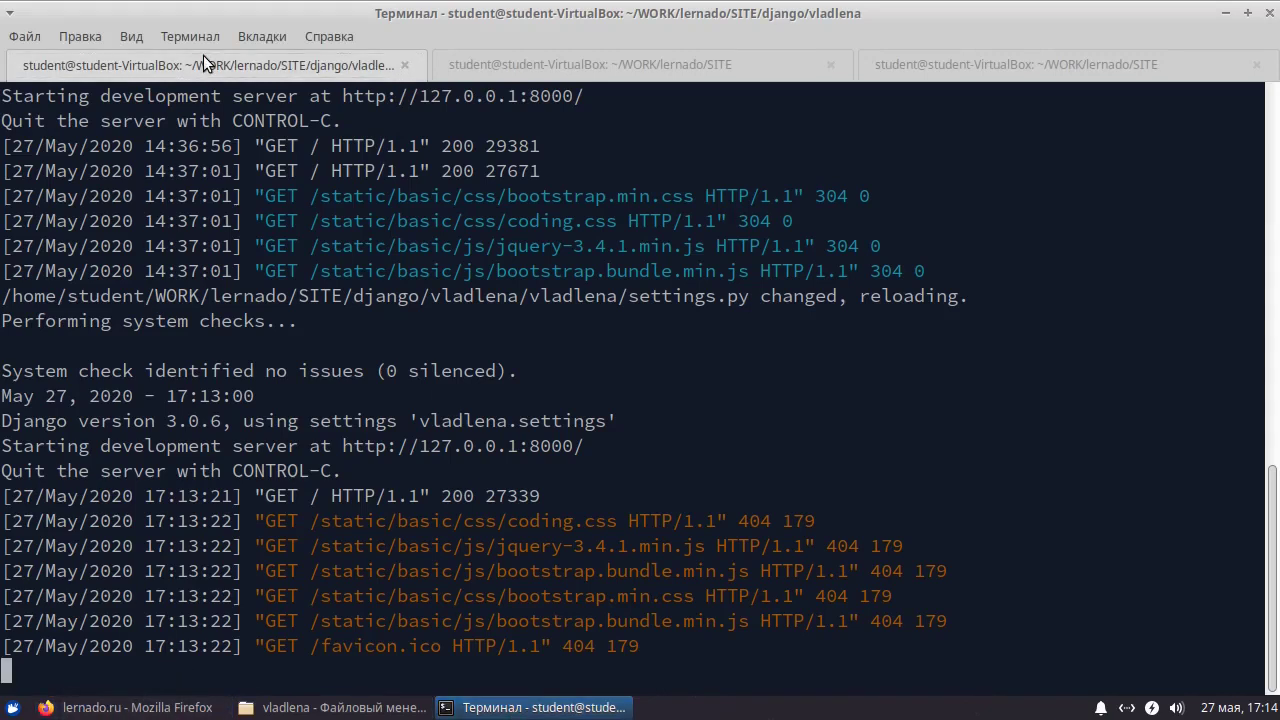
key("ctrl+c")
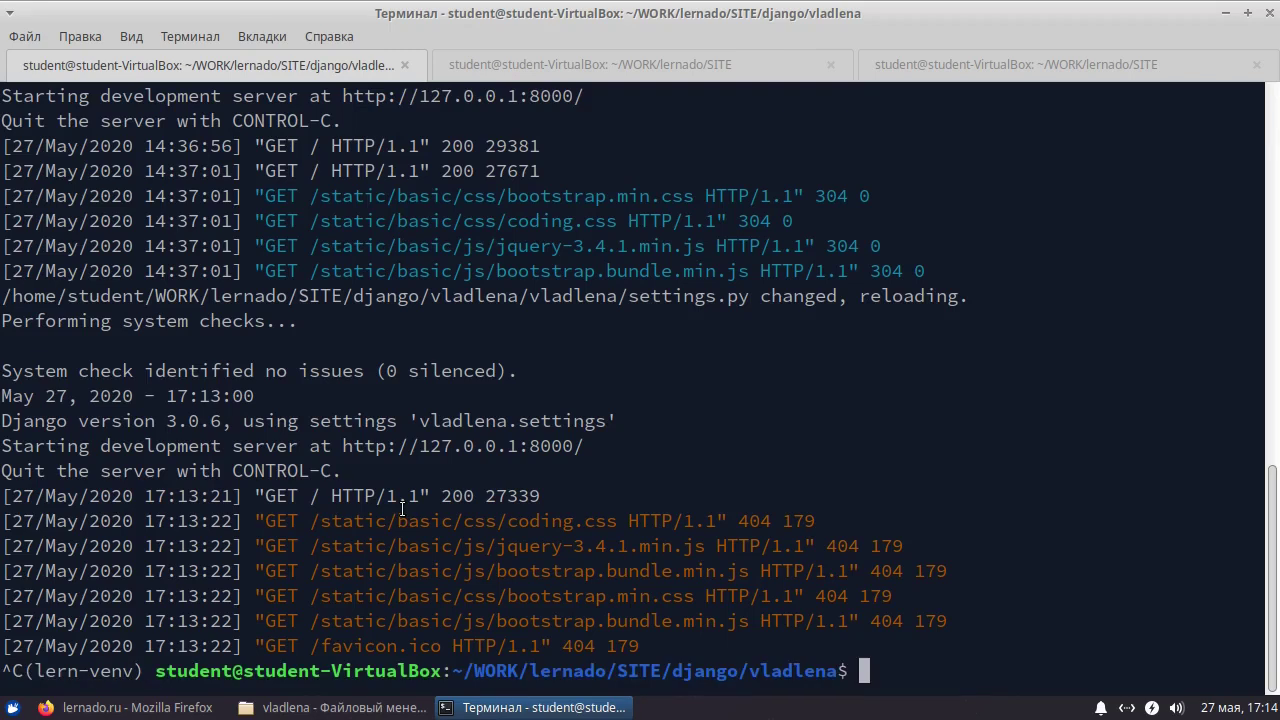
key("Return")
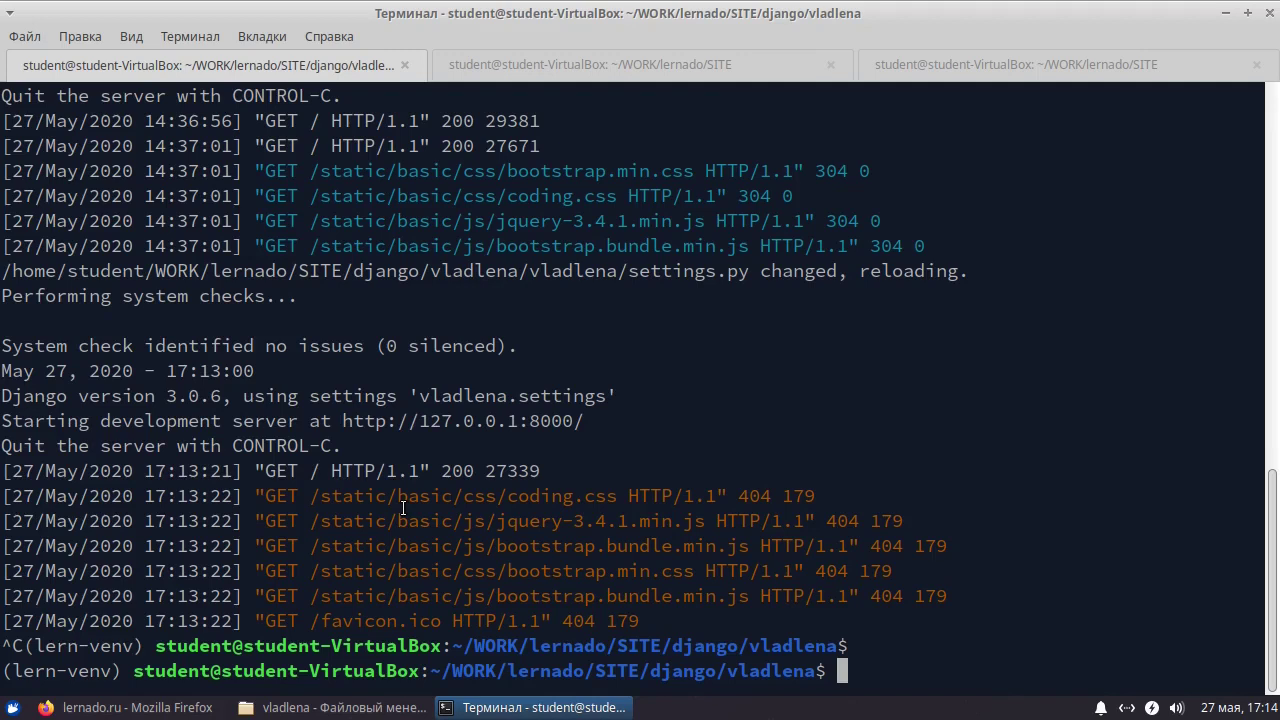
type("python3 ")
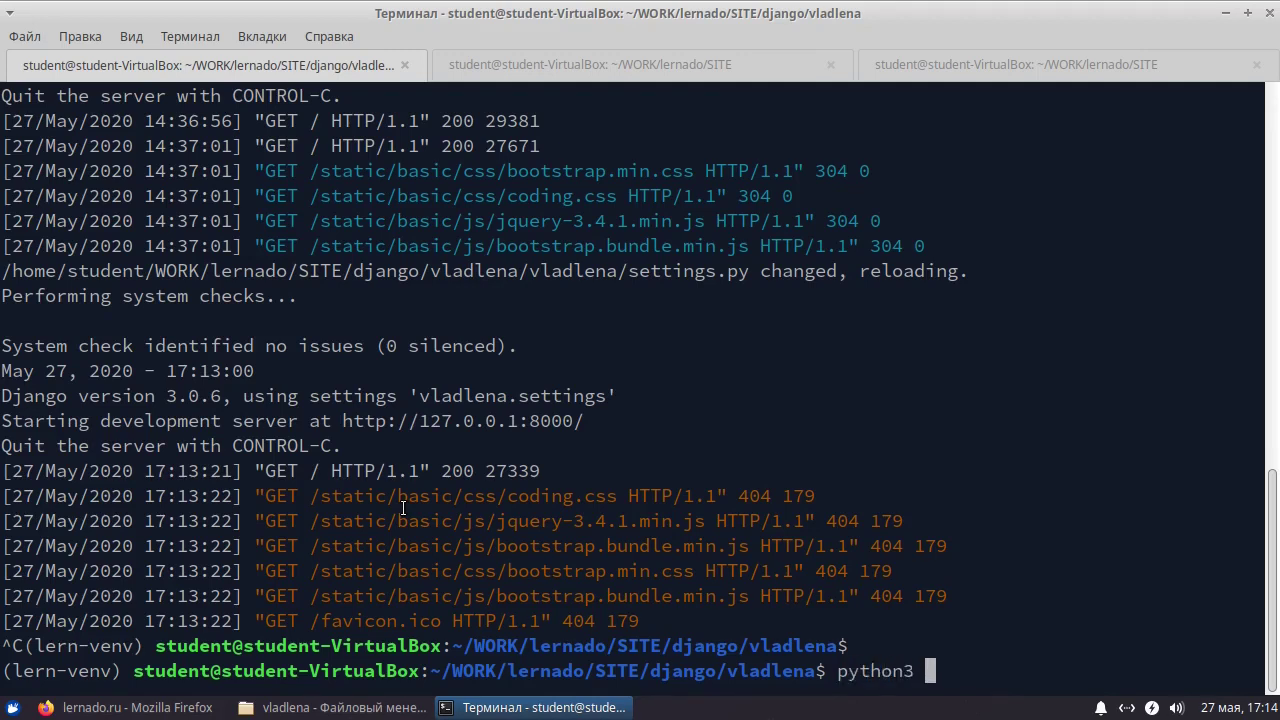
type("manage")
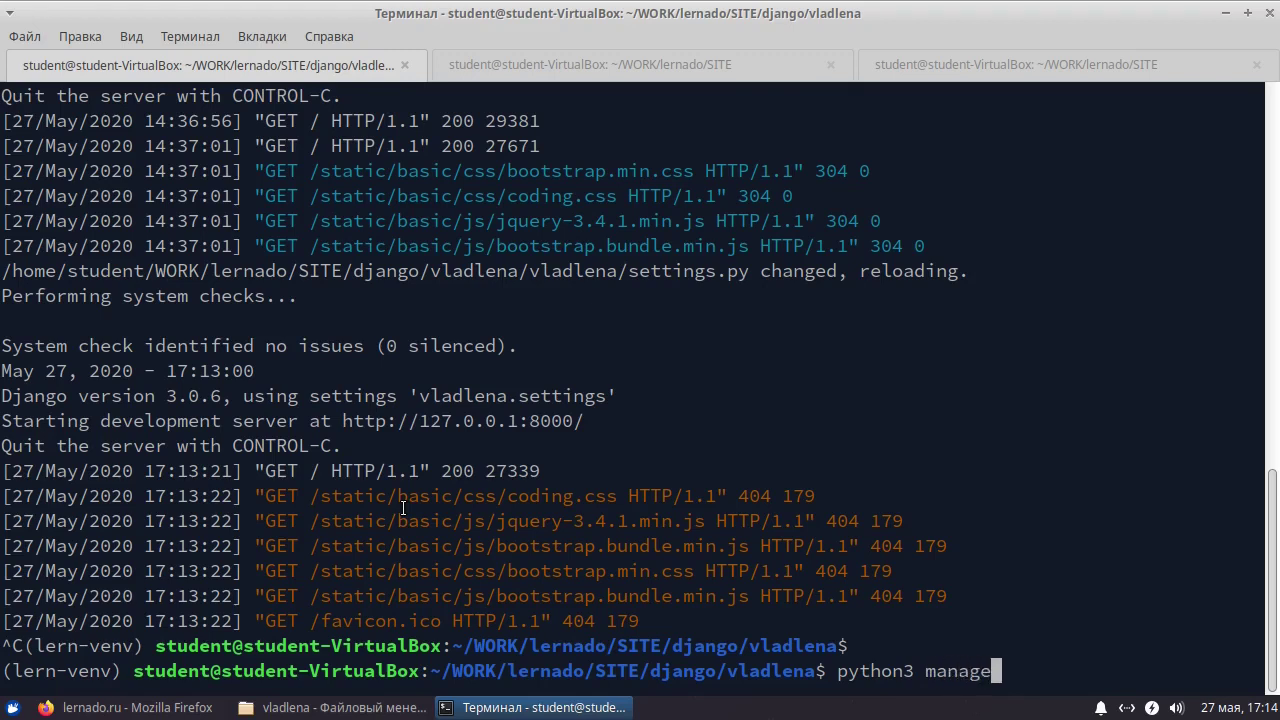
type(".py co")
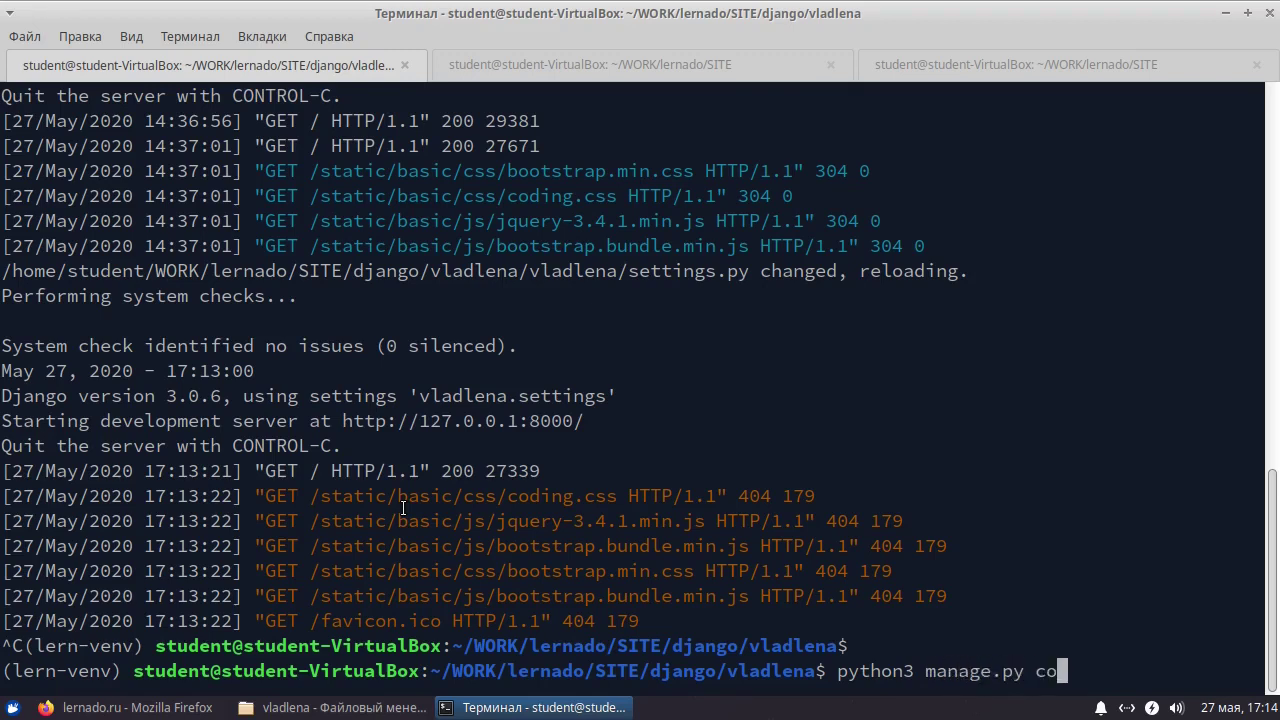
type("llectstatic")
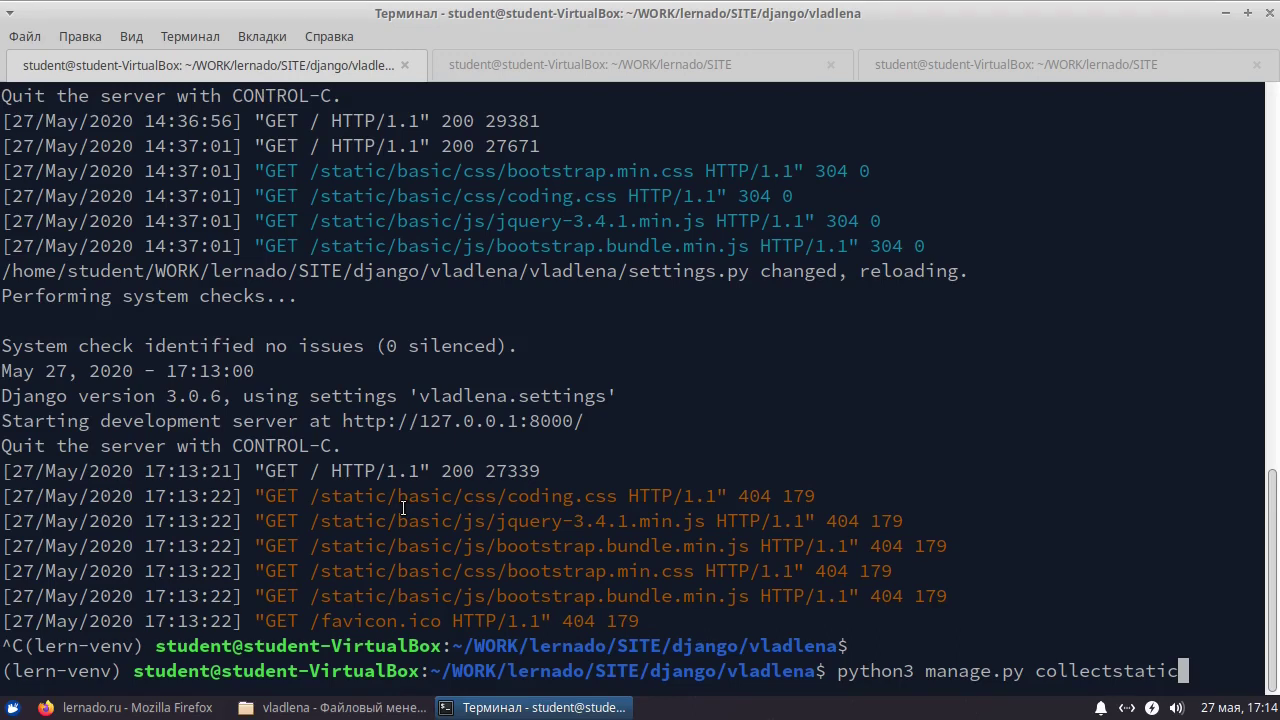
key("Return")
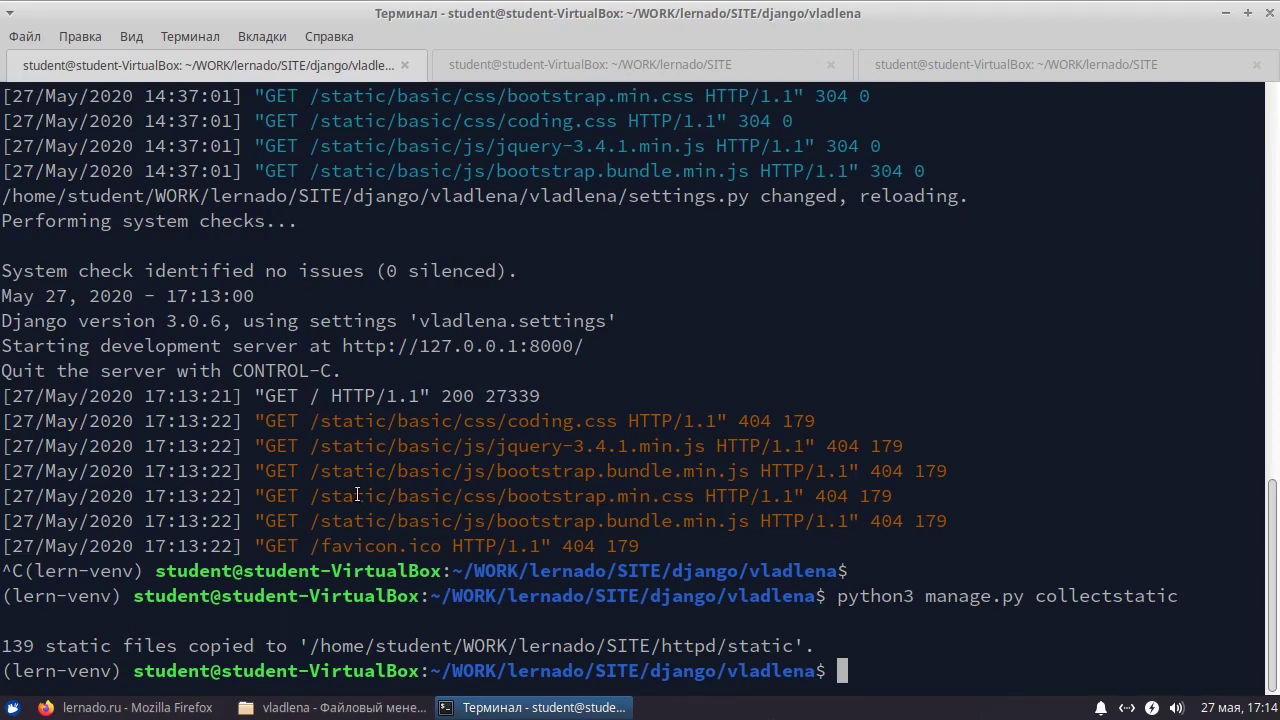
Reload lernado.loc in Firefox, abandon the address edit, and return to the terminal
left_click(160, 711)
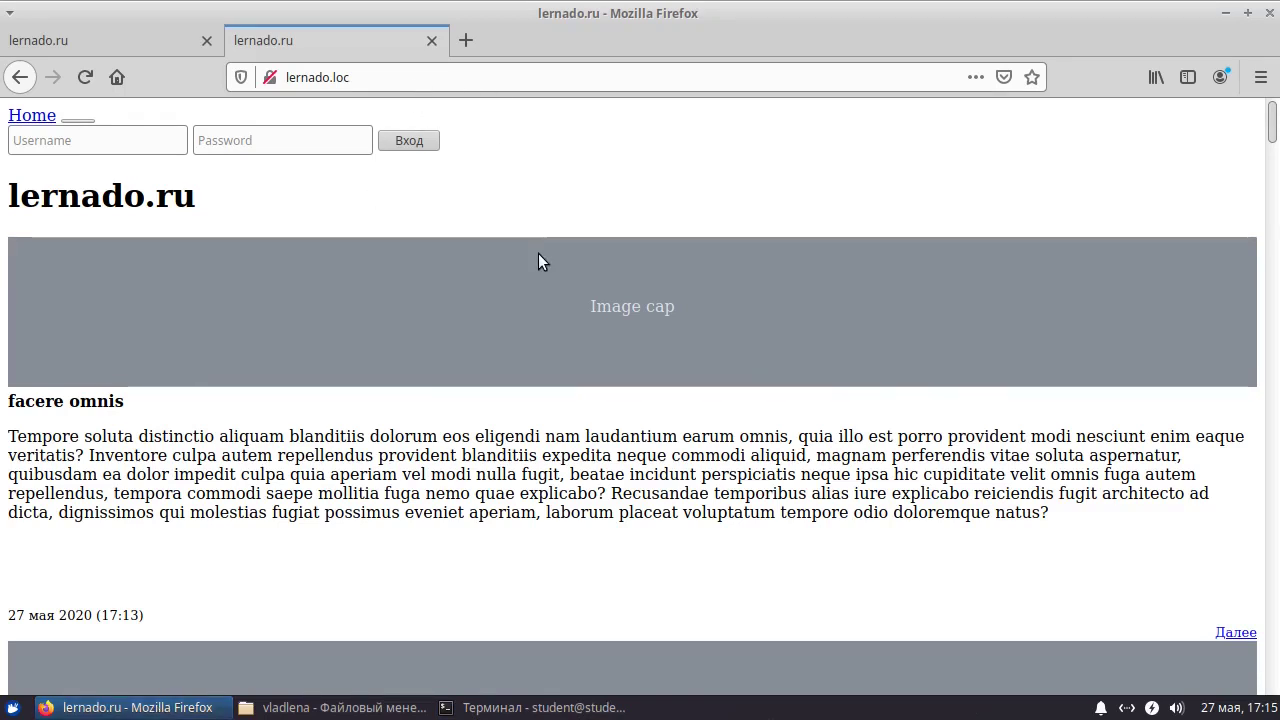
key("F5")
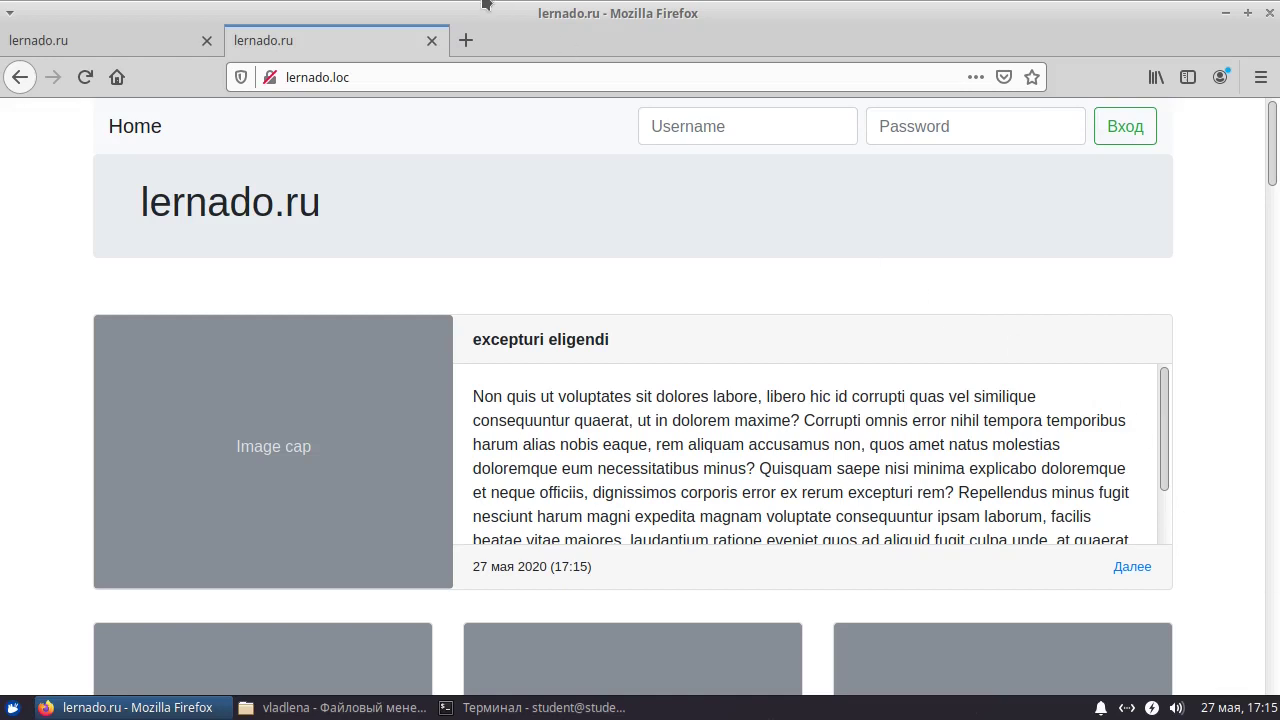
left_click(362, 77)
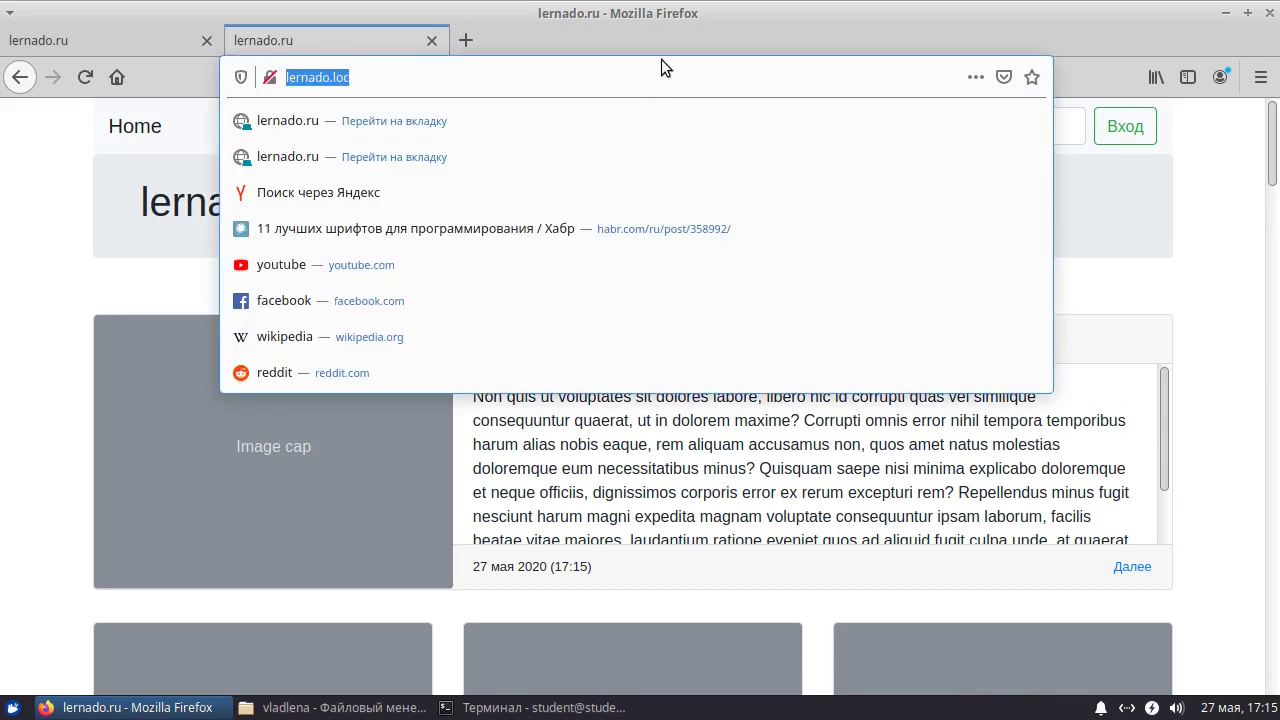
key("End")
key("BackSpace")
key("BackSpace")
key("BackSpace")
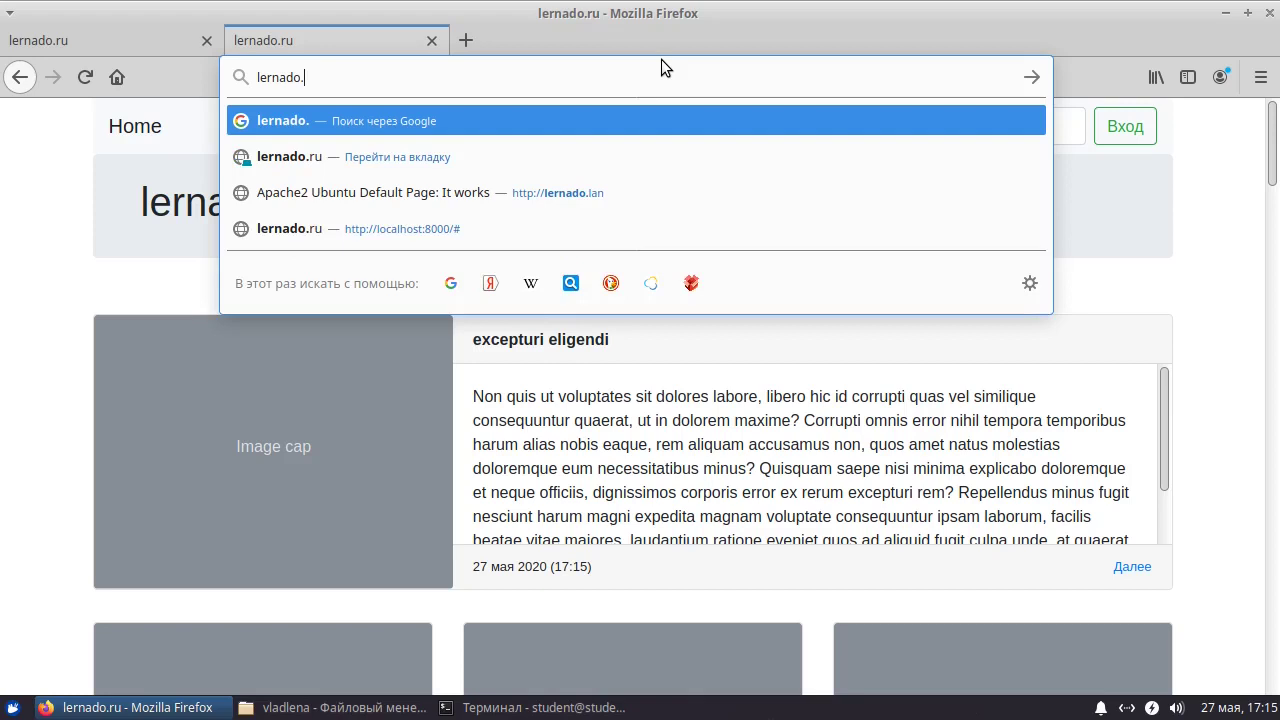
key("Escape")
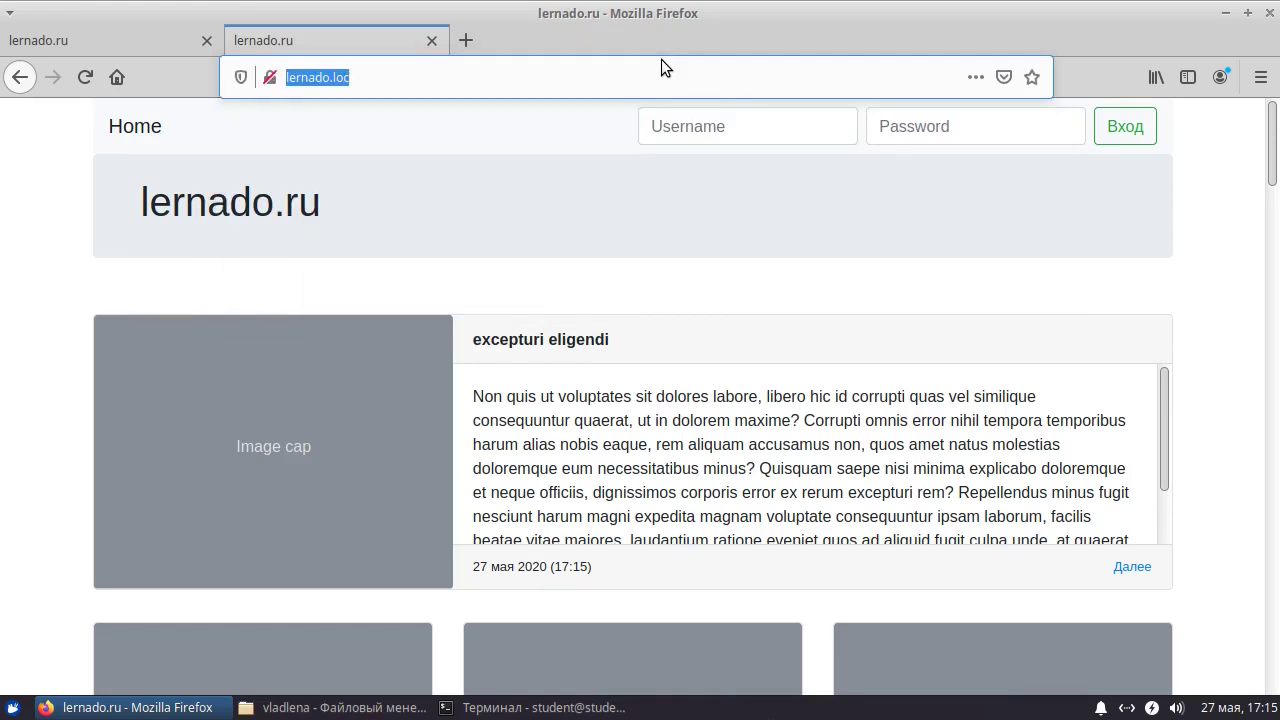
left_click(540, 707)
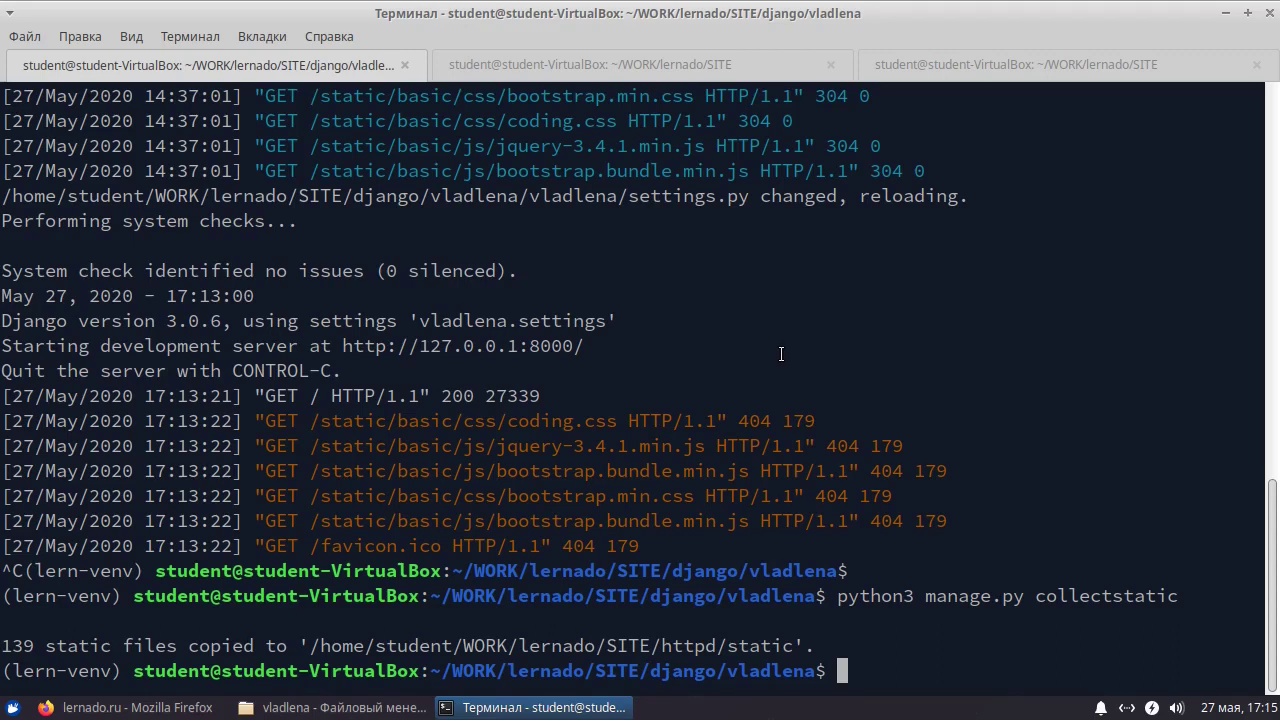
Open /etc/hosts in vim with sudo, fixing the first command that omitted vim
type("sudo /etc/")
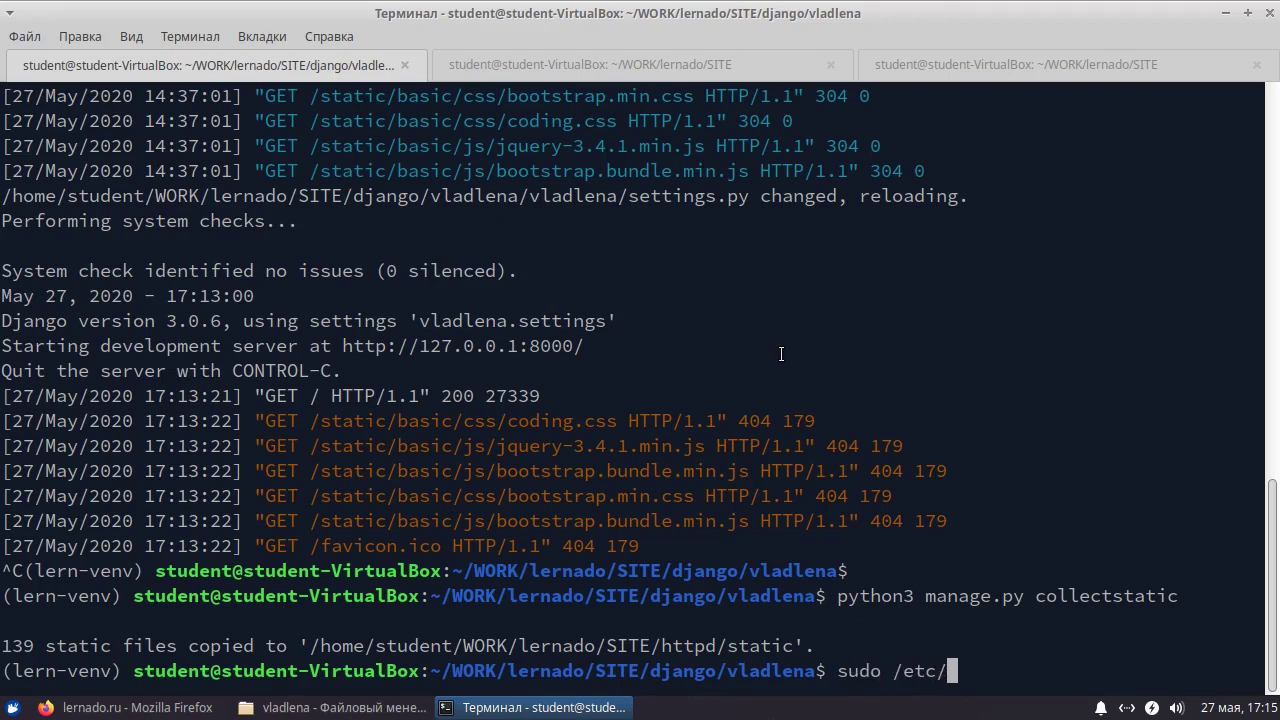
type("hosts")
key("Return")
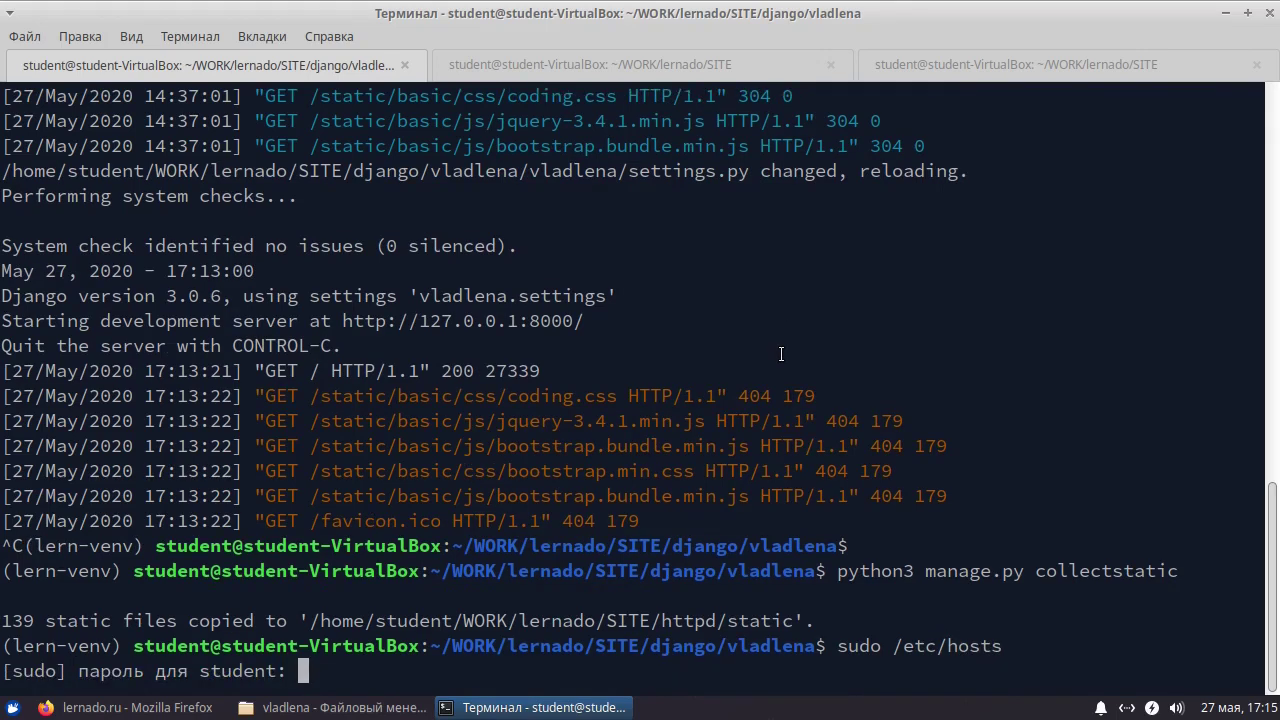
key("Return")
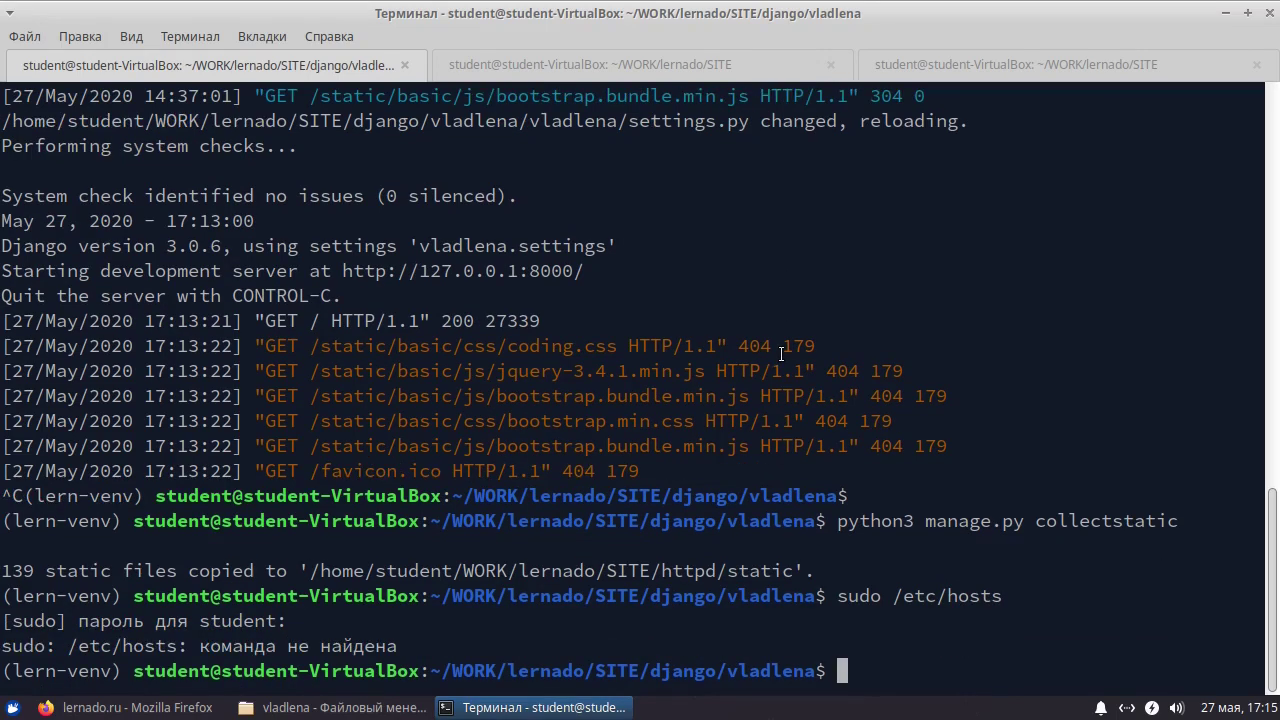
key("Up")
key("Left")
key("Left")
key("Left")
key("Left")
key("Left")
key("Left")
key("Left")
key("Left")
key("Left")
key("Left")
type("vim")
key("Return")
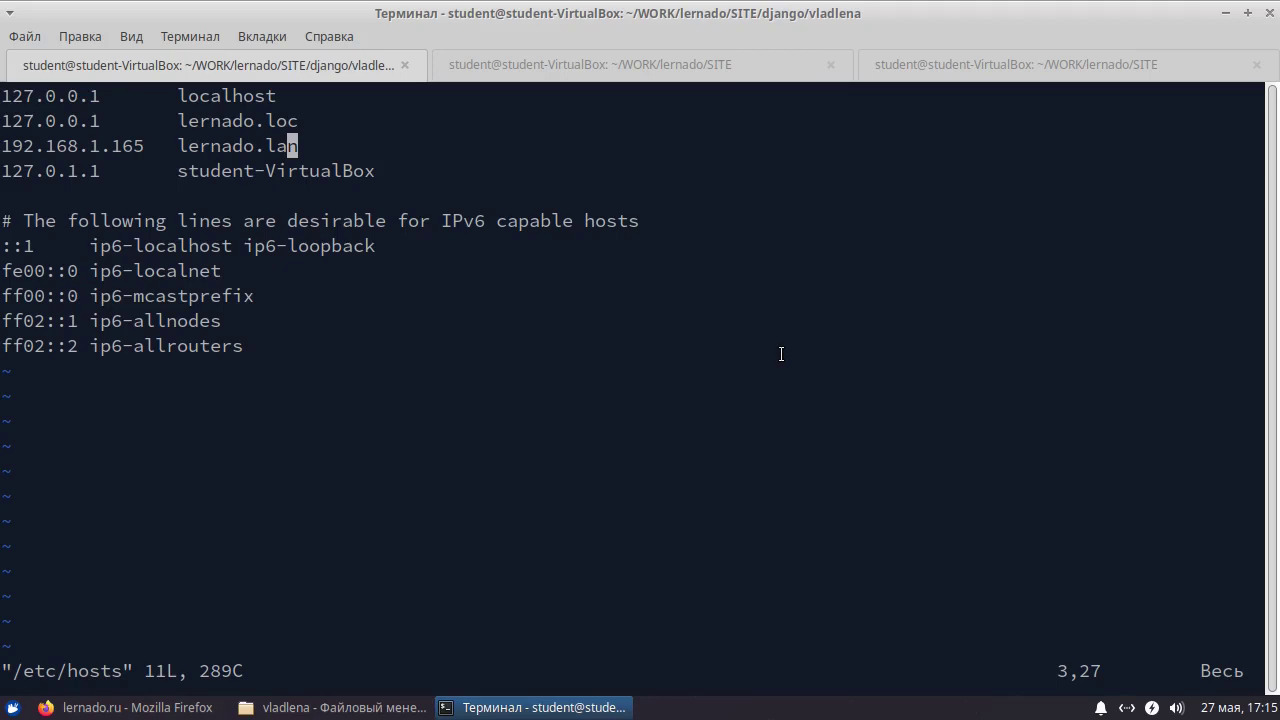
Check the lernado.lan entry maps to 192.168.1.165, then quit vim with :exit
key("i")
key("Right")
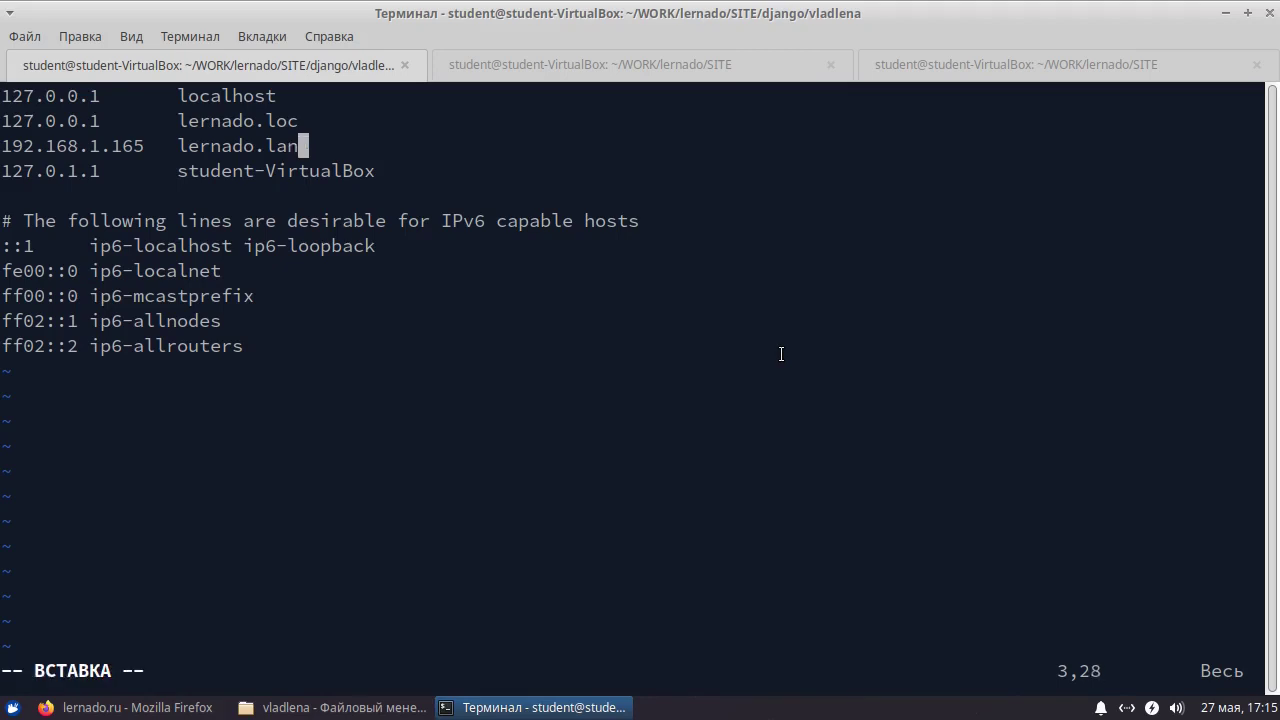
key("Home")
key("End")
key("Escape")
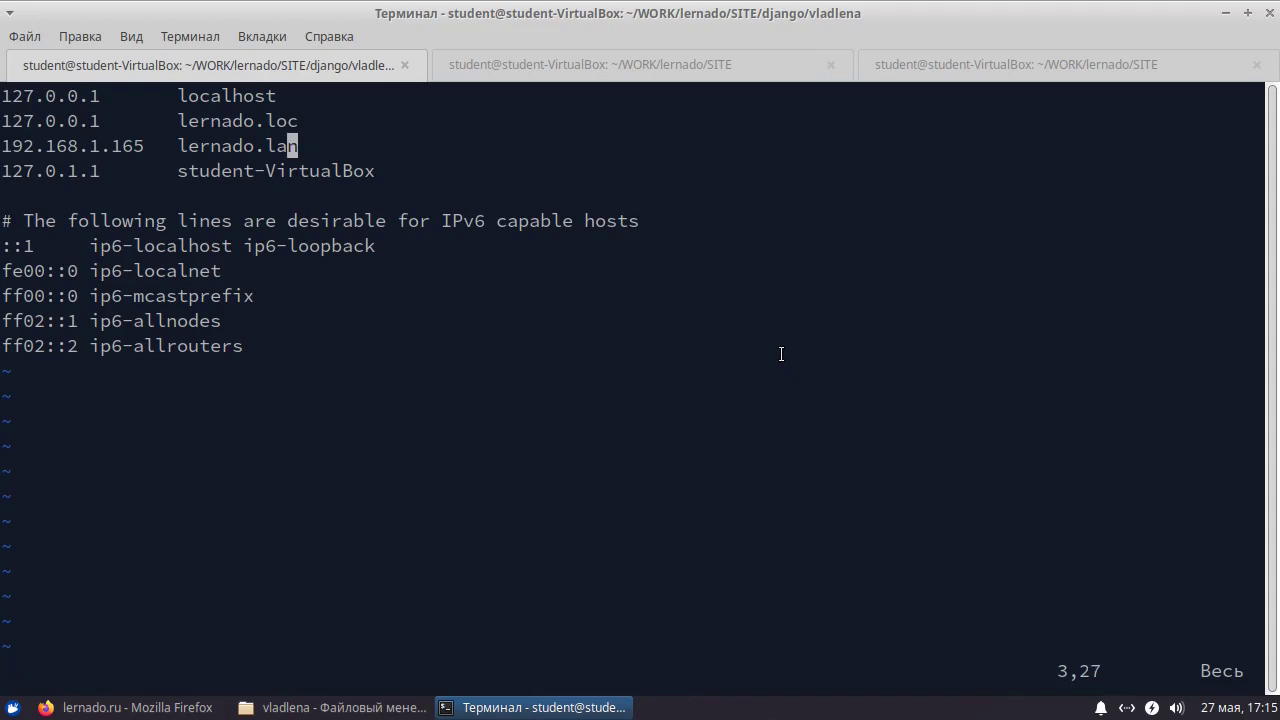
type(":exit")
key("Return")
Change the Firefox address from lernado.loc to lernado.lan and load it
type("\\")
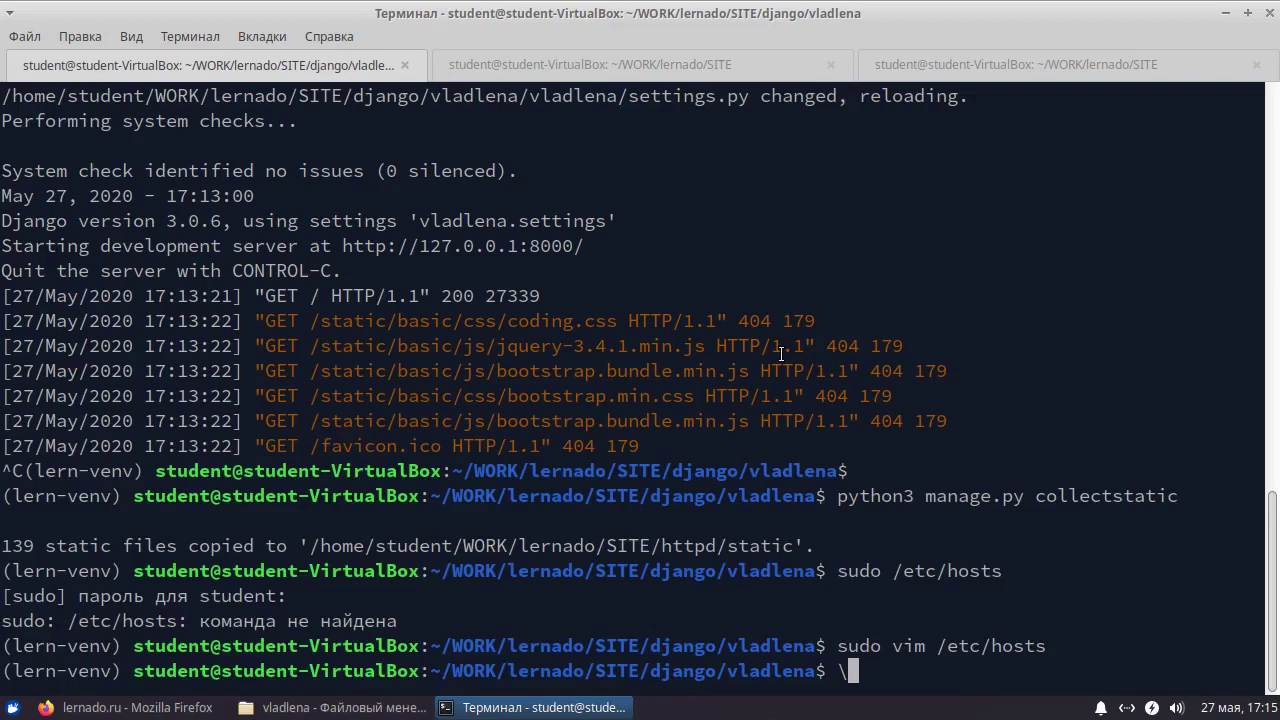
key("BackSpace")
left_click(105, 708)
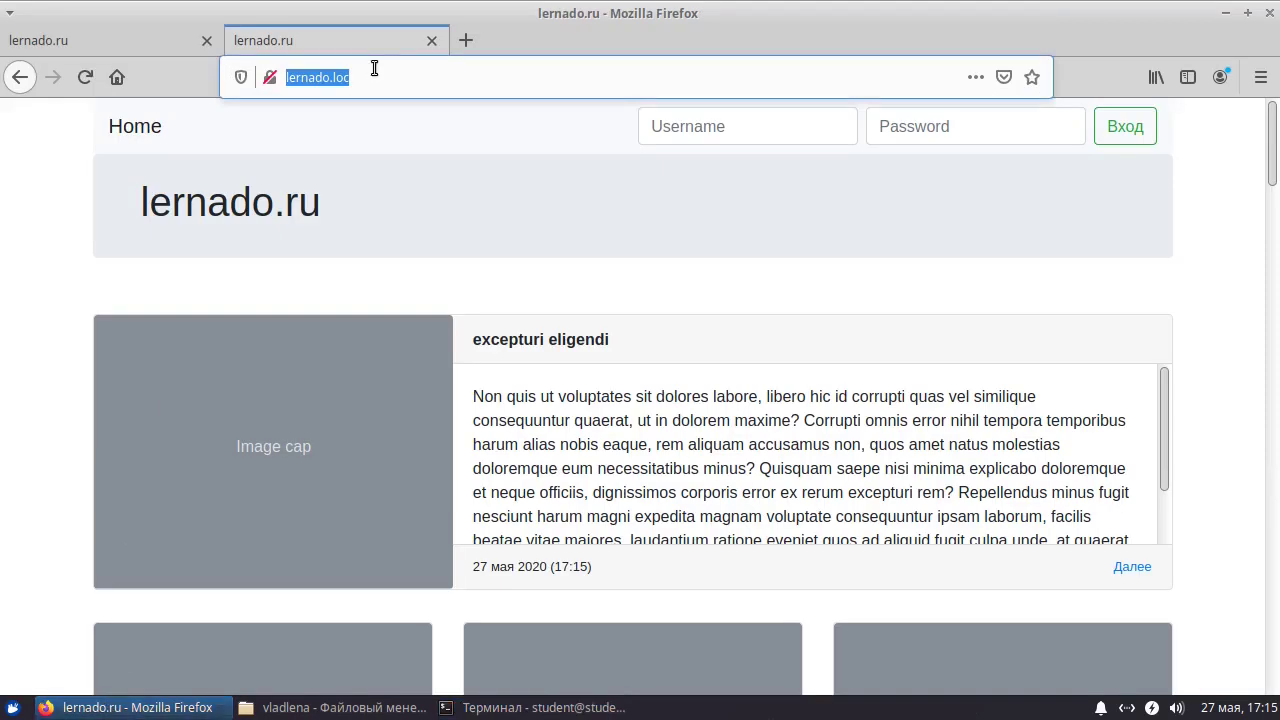
left_click(374, 70)
key("BackSpace")
key("BackSpace")
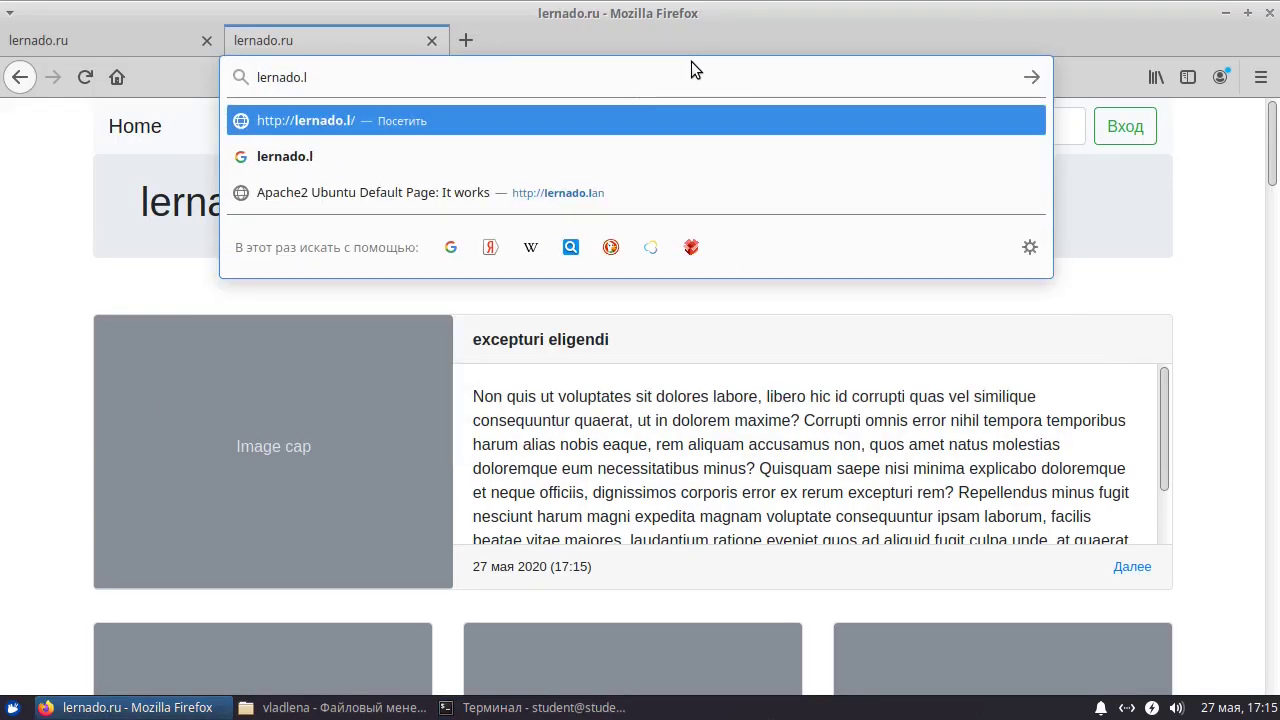
type("lan/")
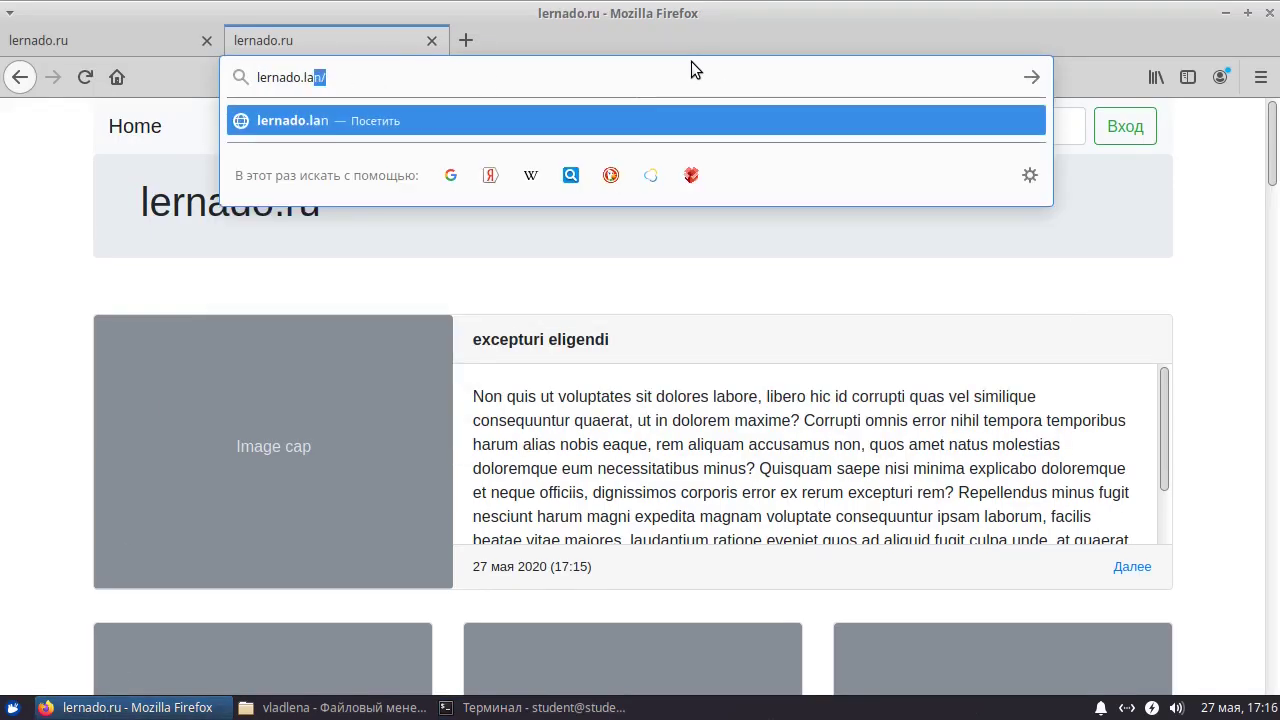
key("Return")
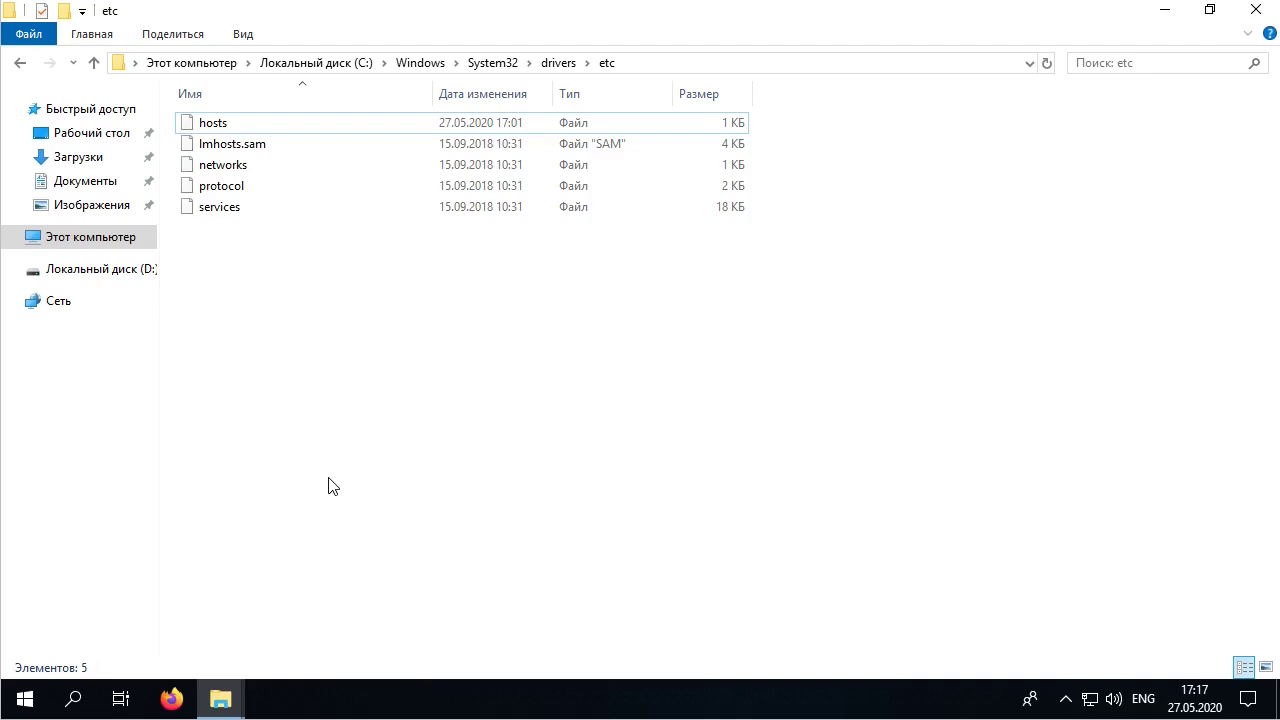
Try lernado.lan in Firefox on Windows, which fails with server not found, then minimize it
left_click(172, 700)
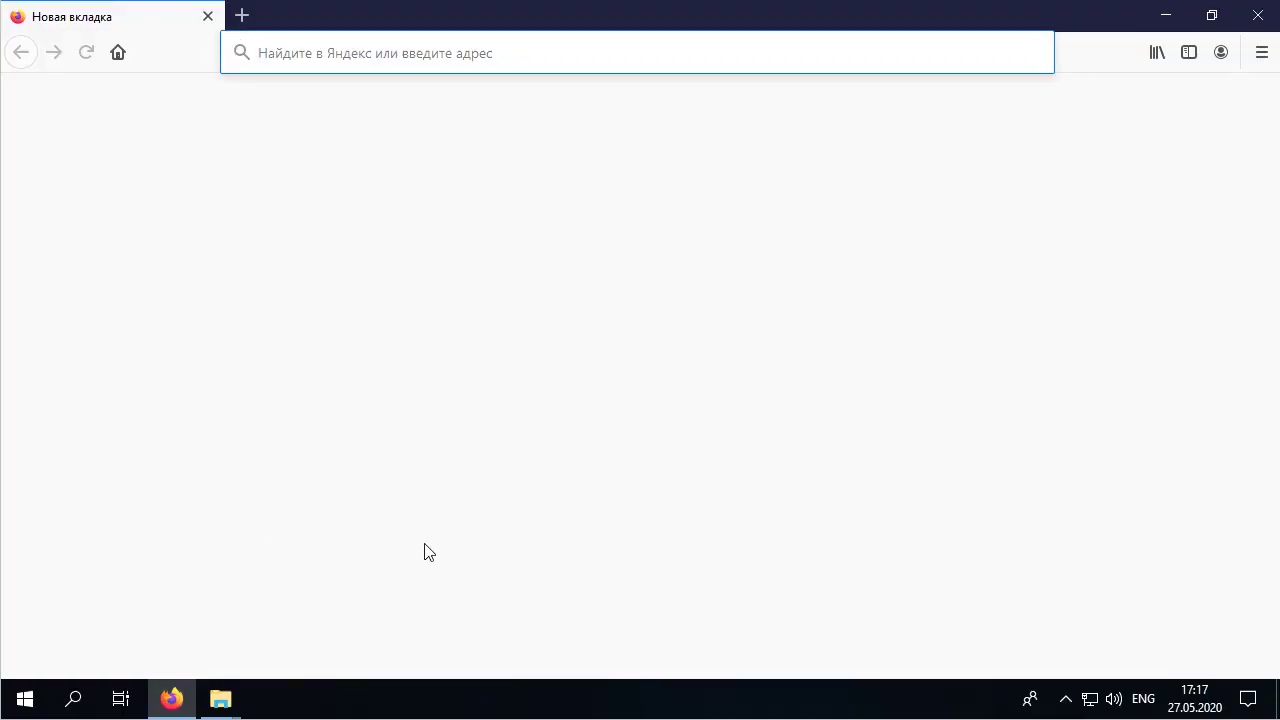
type("le")
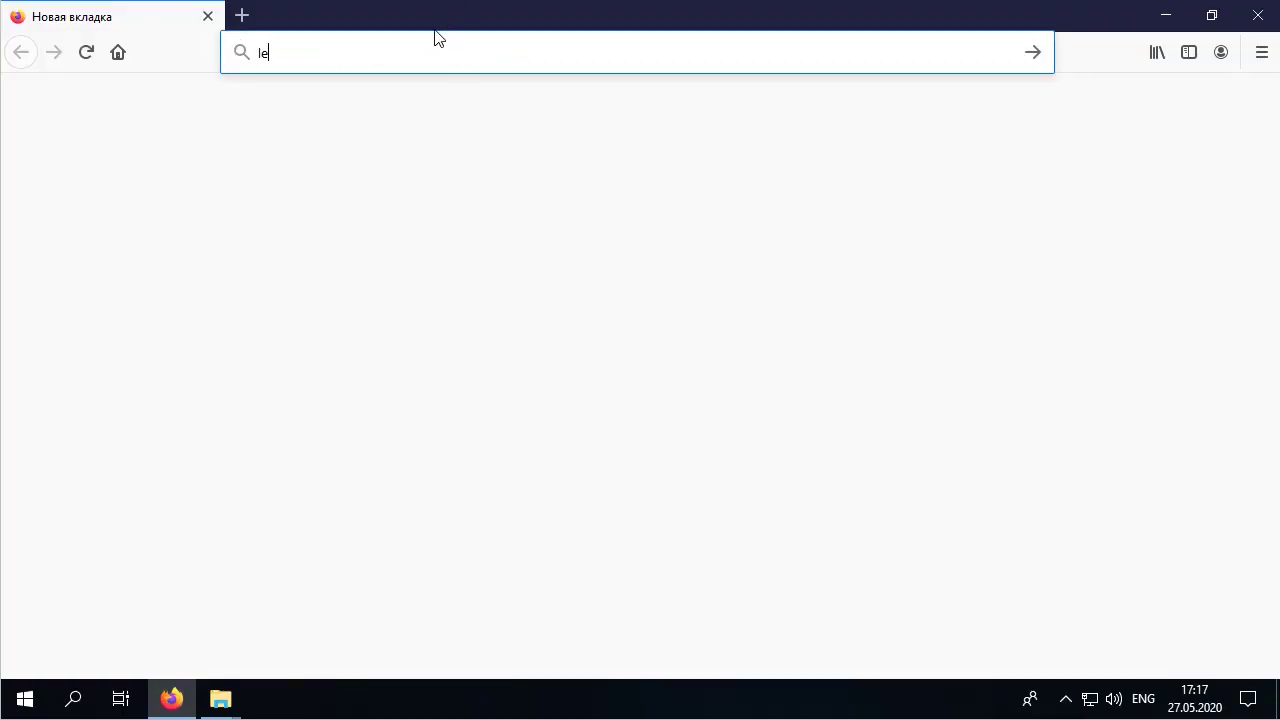
type("rnado.")
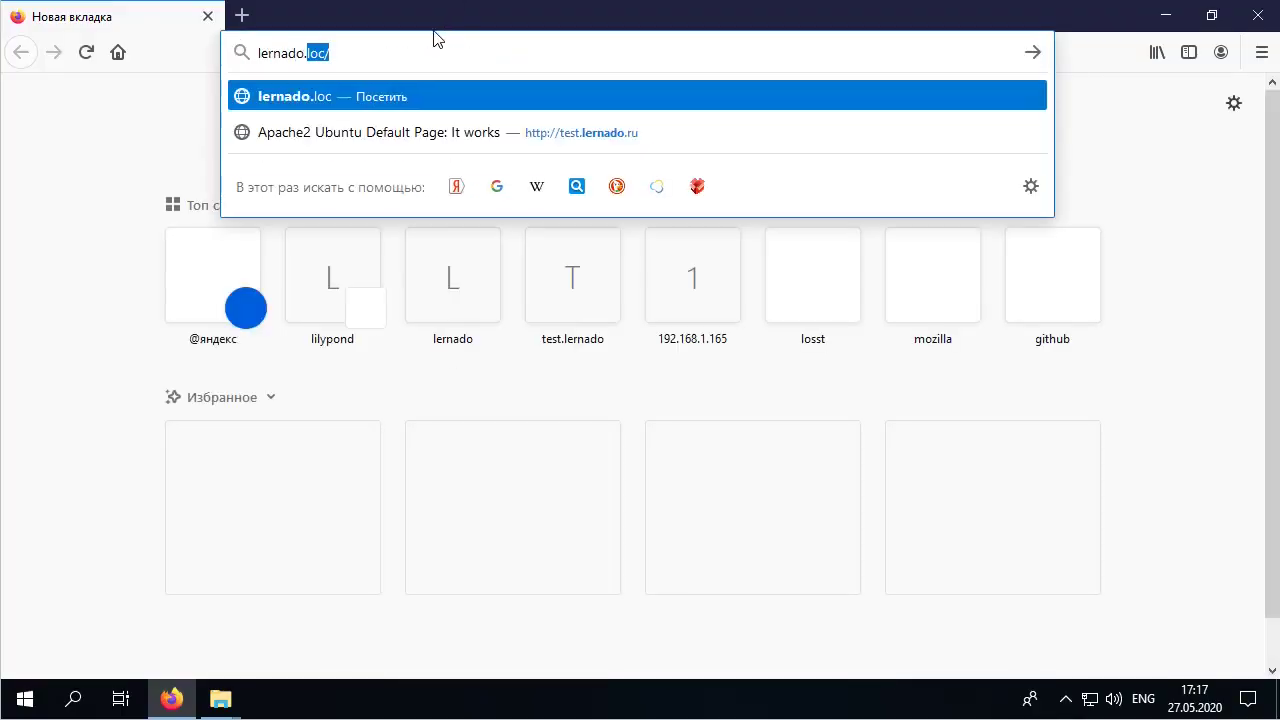
type("lan")
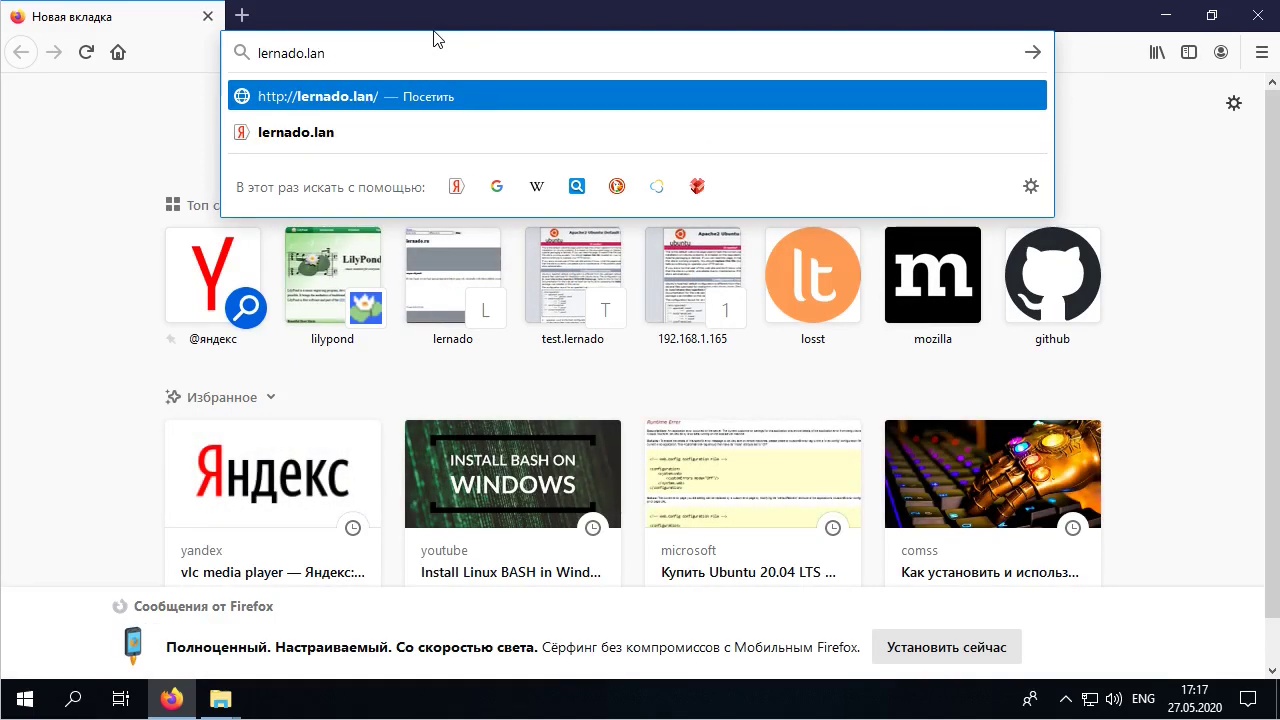
key("Return")
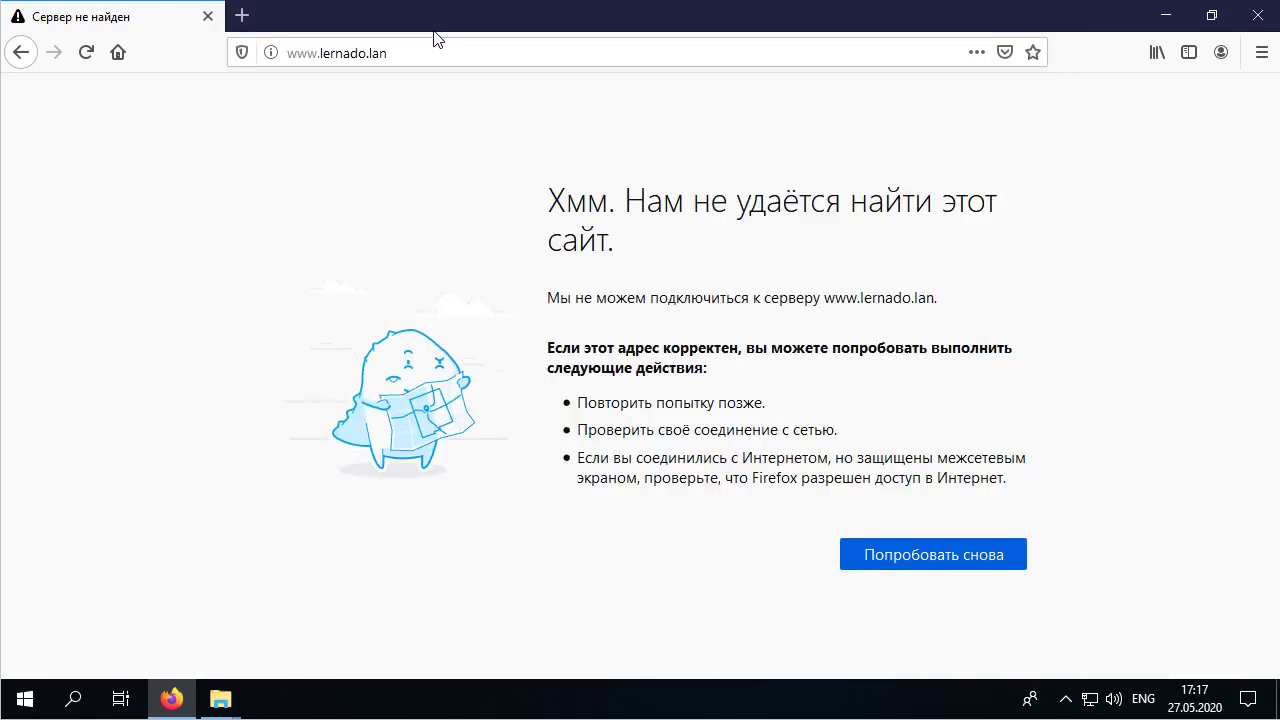
left_click(1166, 16)
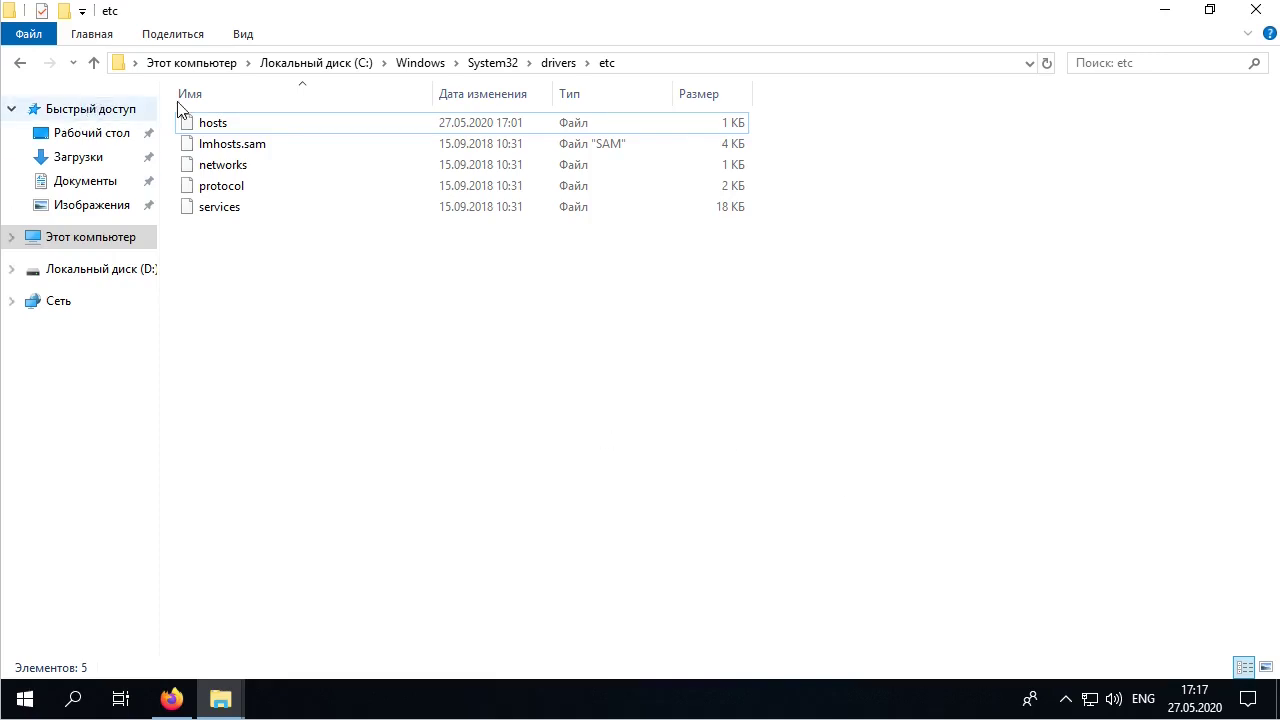
Run Блокнот from Стандартные — Windows using Дополнительно > Запуск от имени администратора
left_click(251, 128)
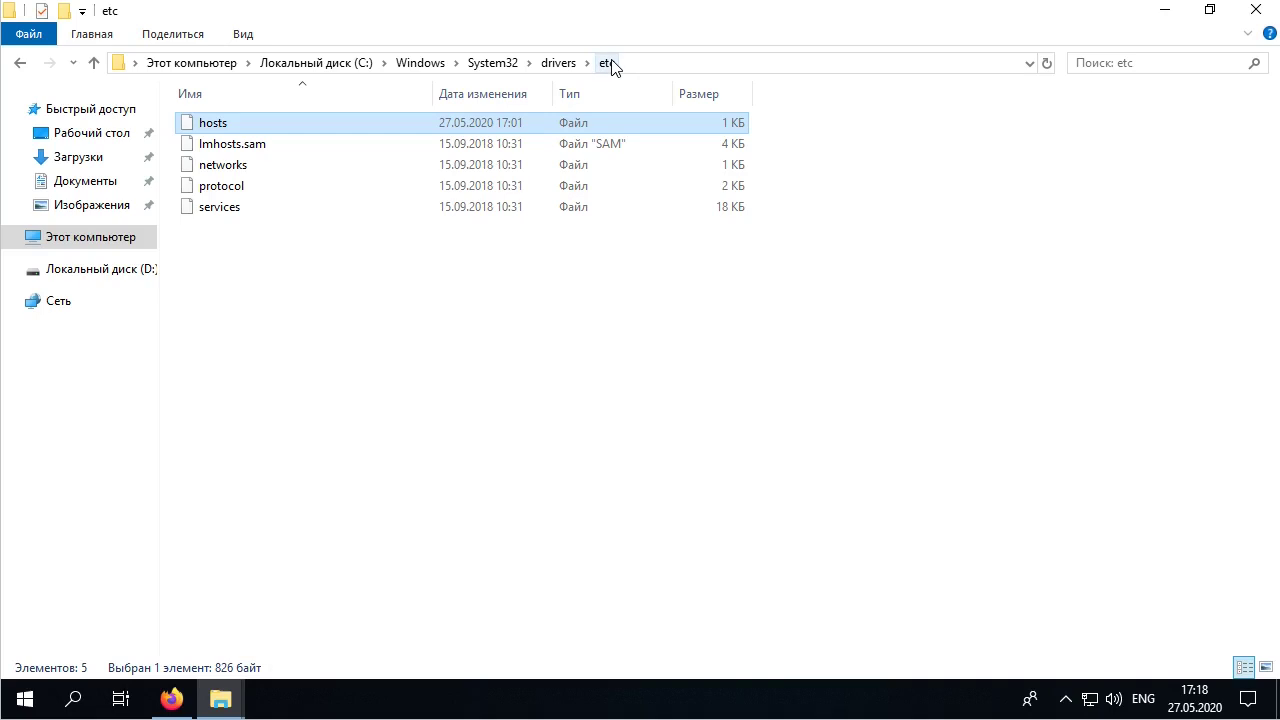
left_click(24, 700)
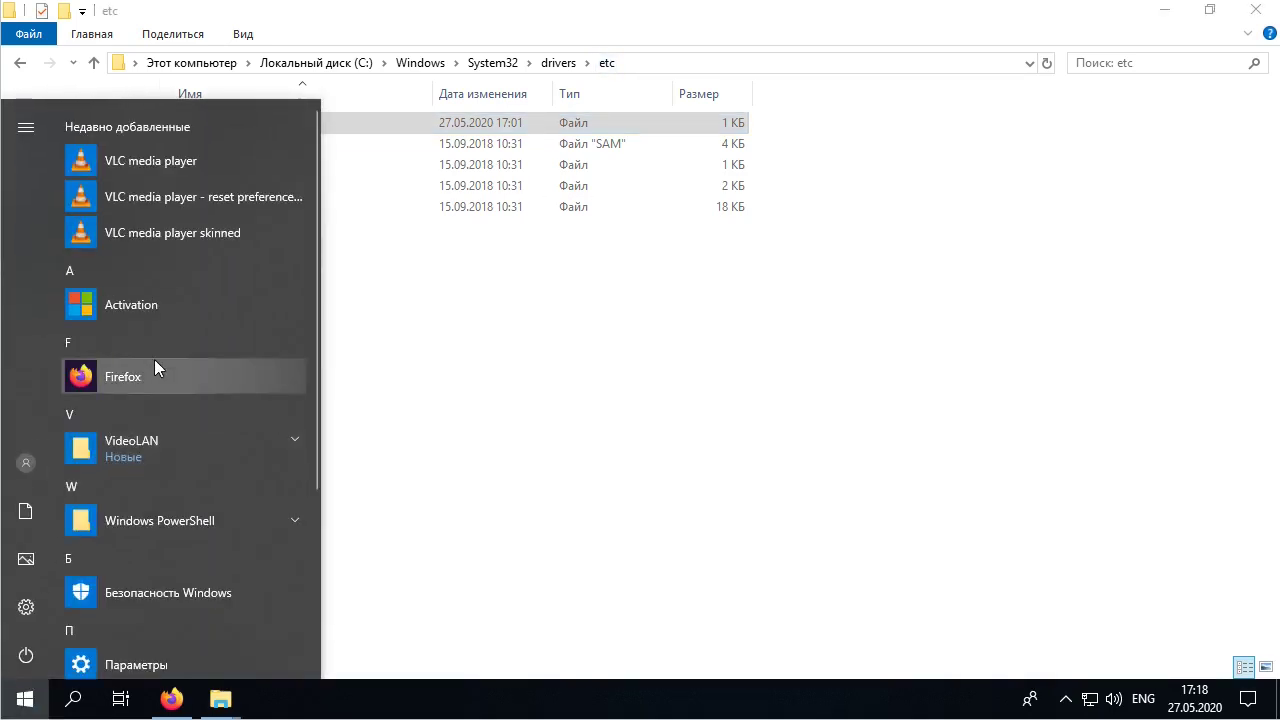
scroll(154, 359, "down", 1)
scroll(154, 359, "up", 1)
scroll(154, 359, "down", 3)
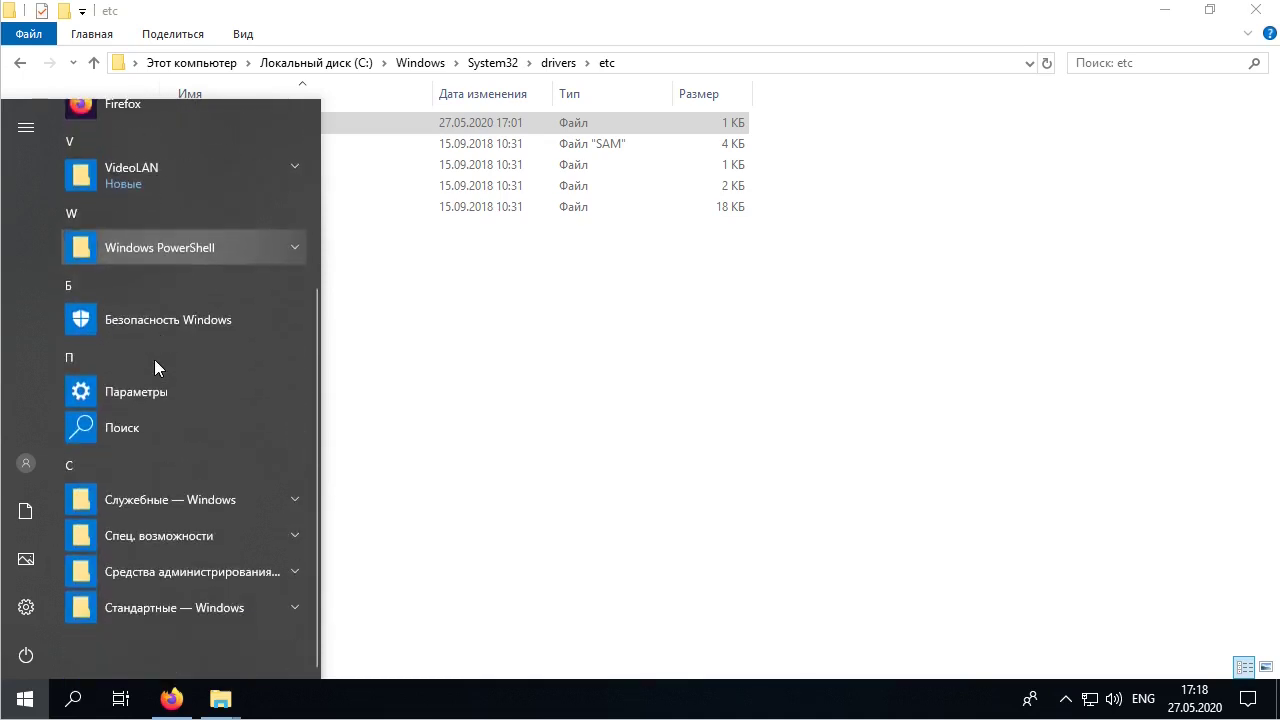
left_click(176, 488)
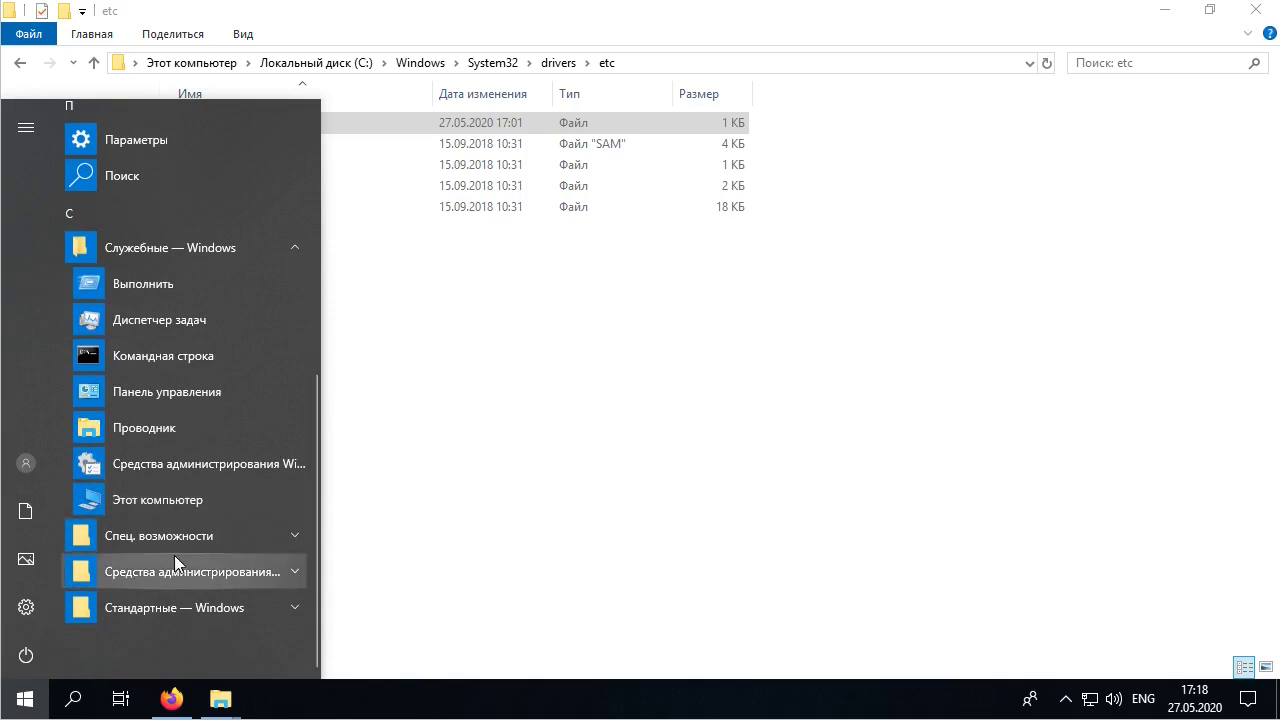
left_click(167, 621)
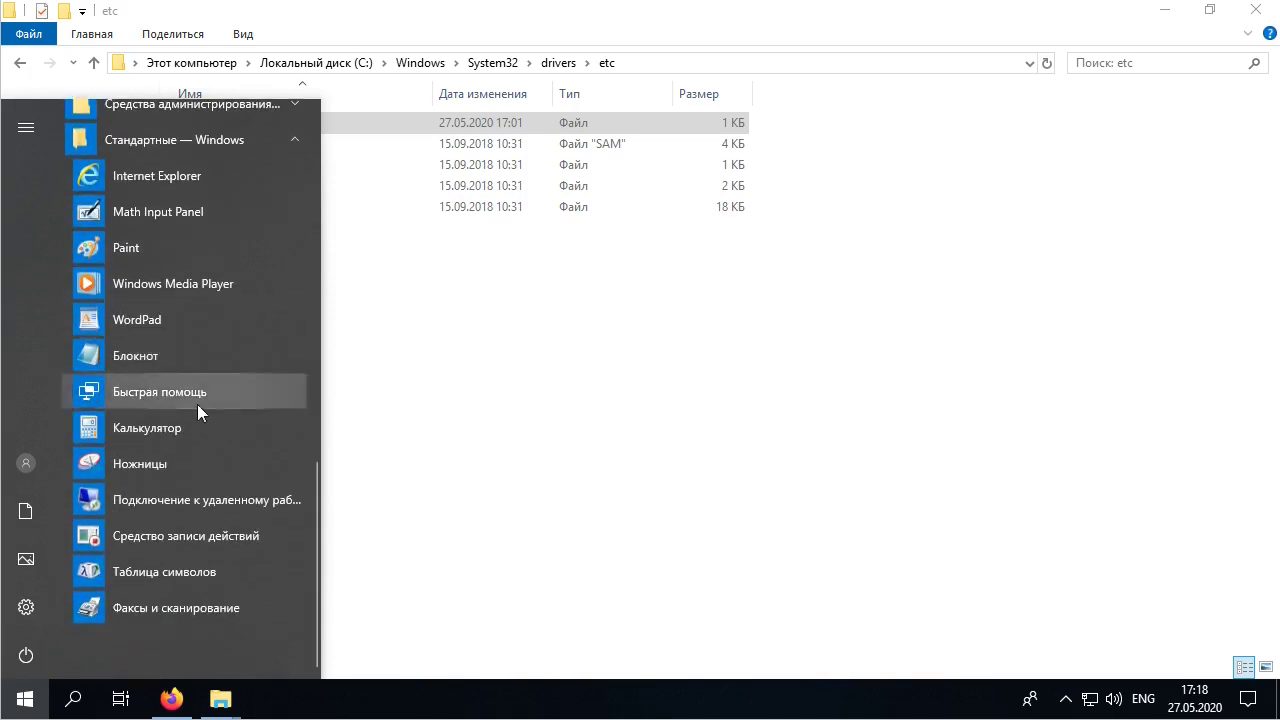
right_click(167, 363)
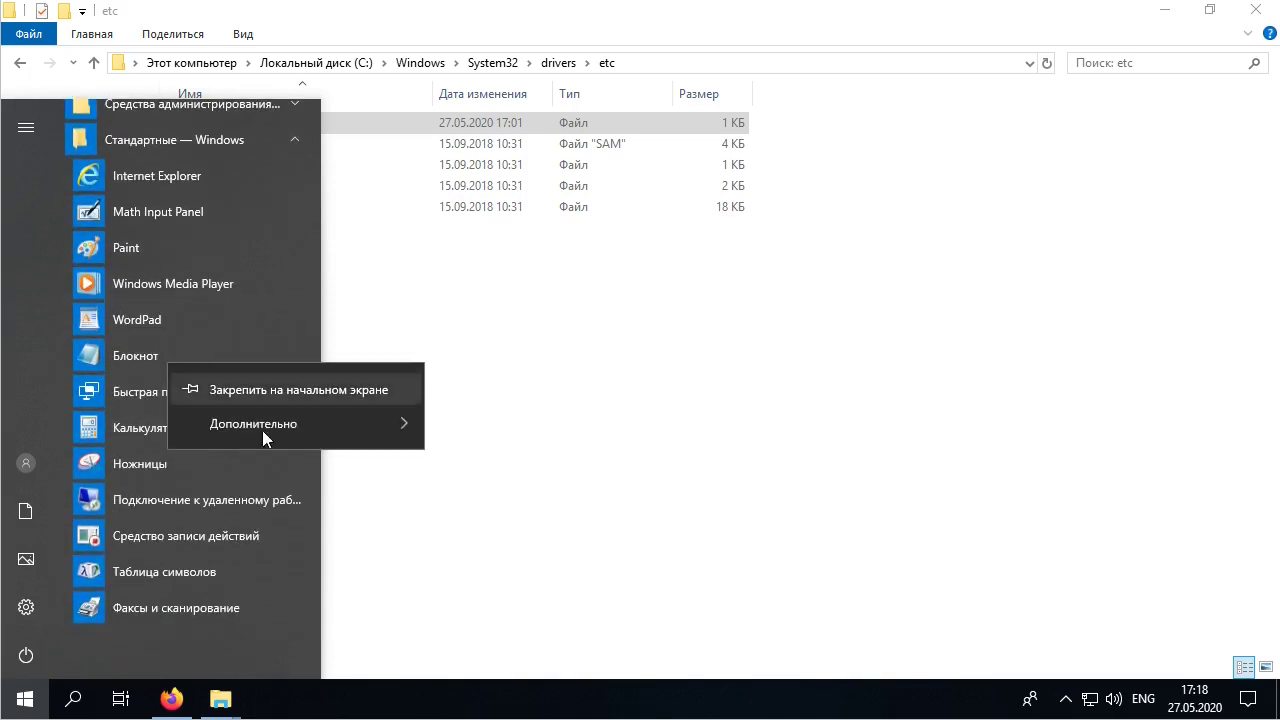
mouse_move(270, 418)
left_click(565, 469)
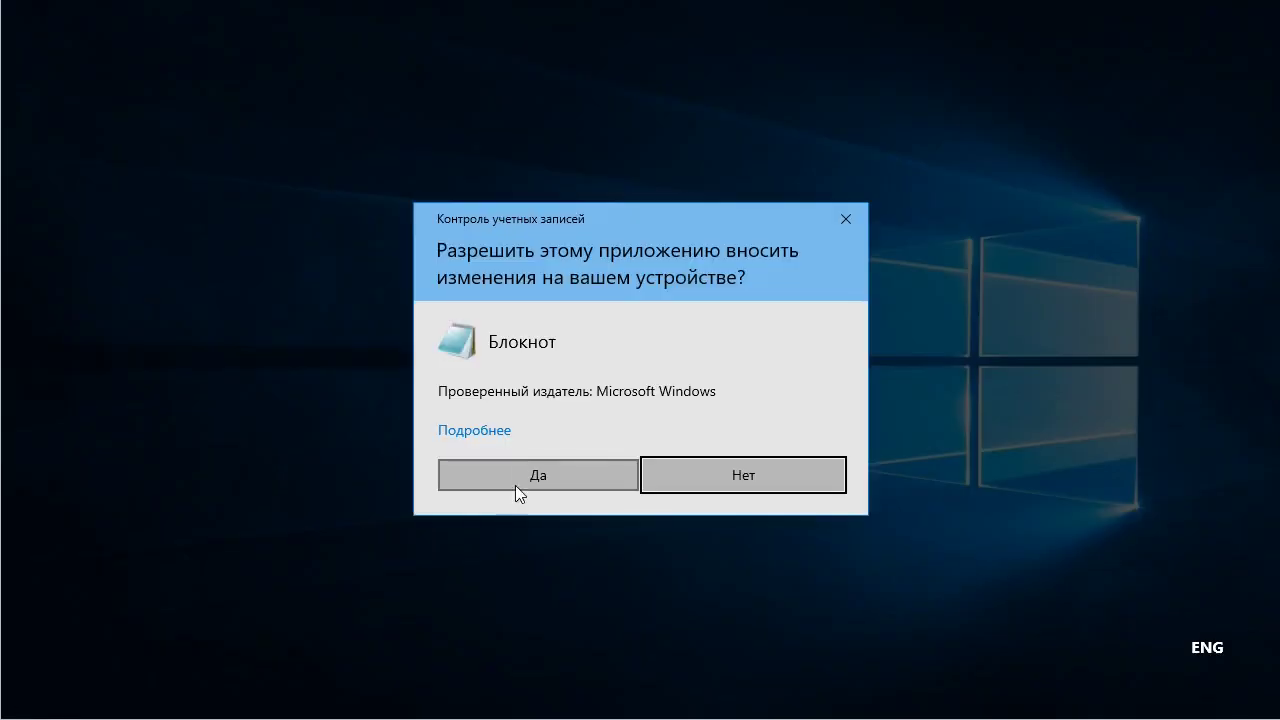
Allow Notepad to make changes and open the Windows hosts file
left_click(518, 470)
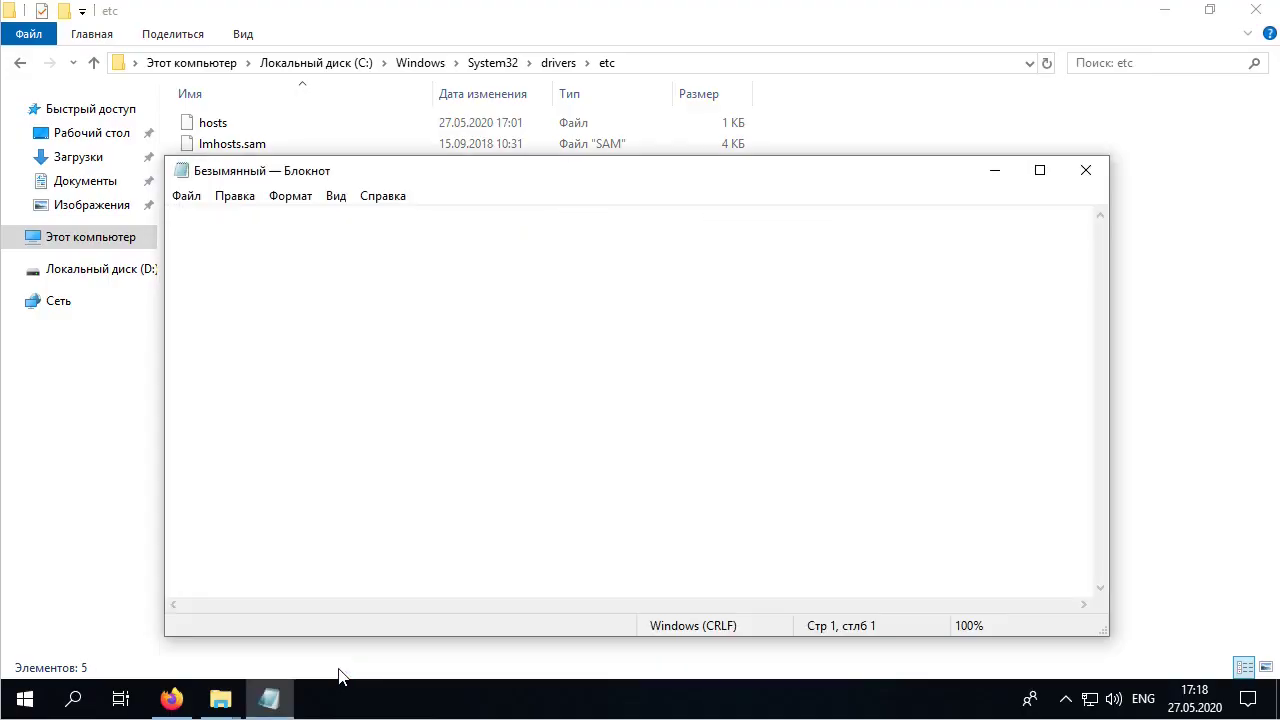
left_click(185, 196)
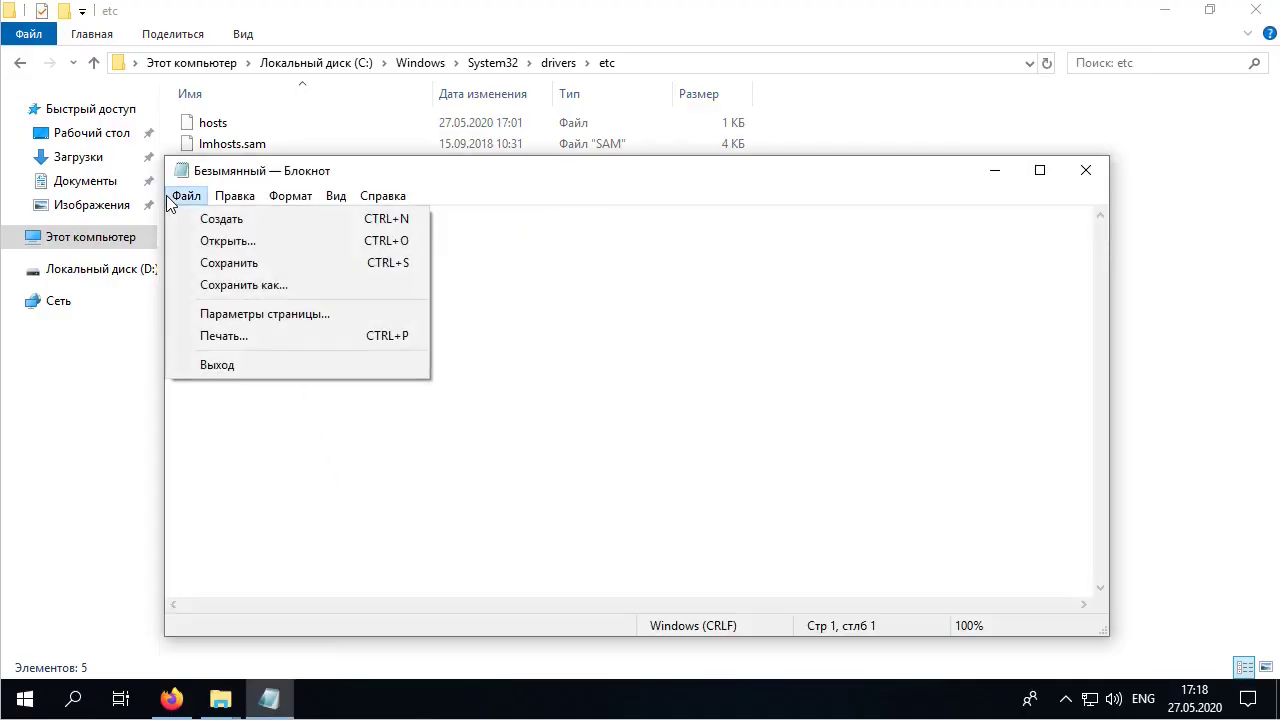
left_click(233, 246)
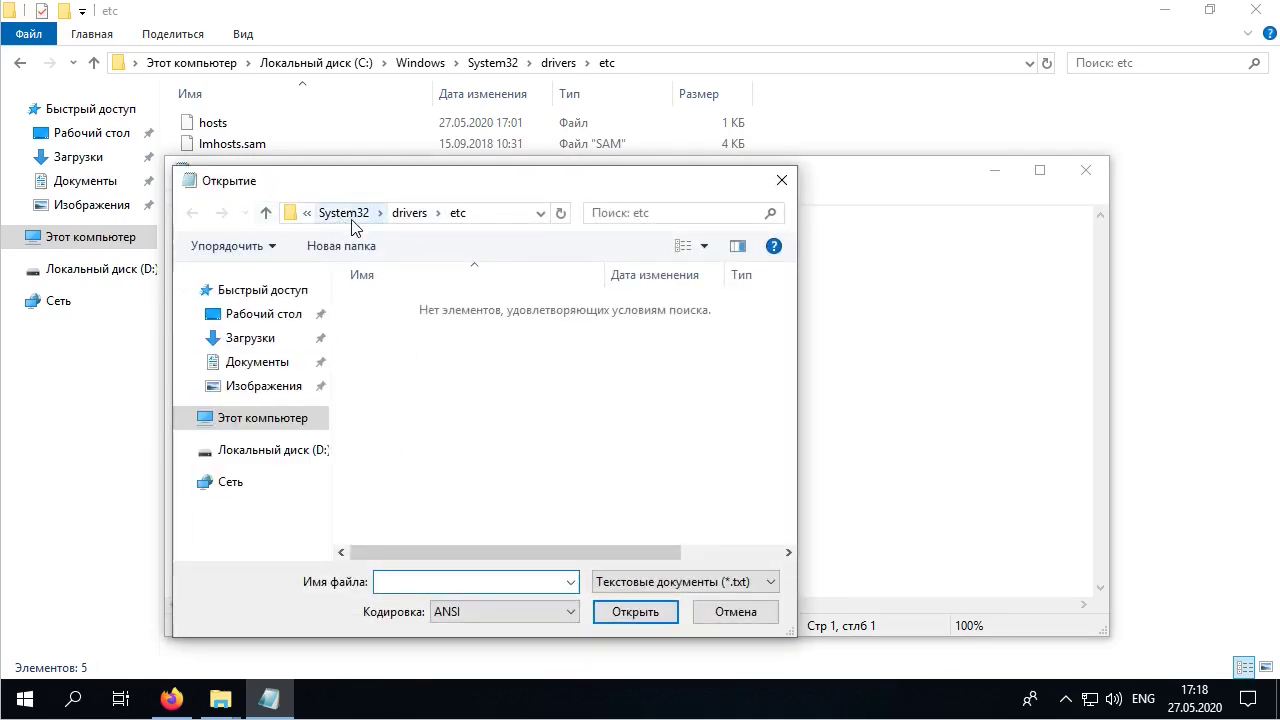
type("hosts")
left_click(447, 588)
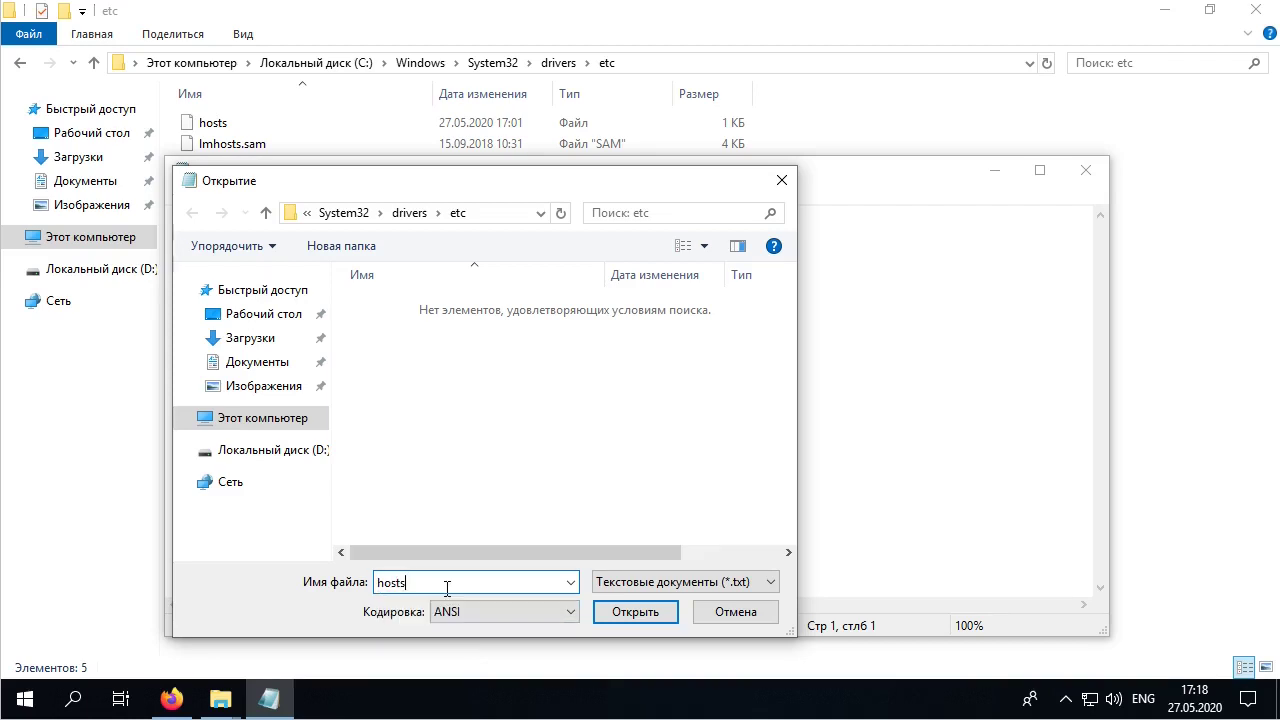
left_click(614, 616)
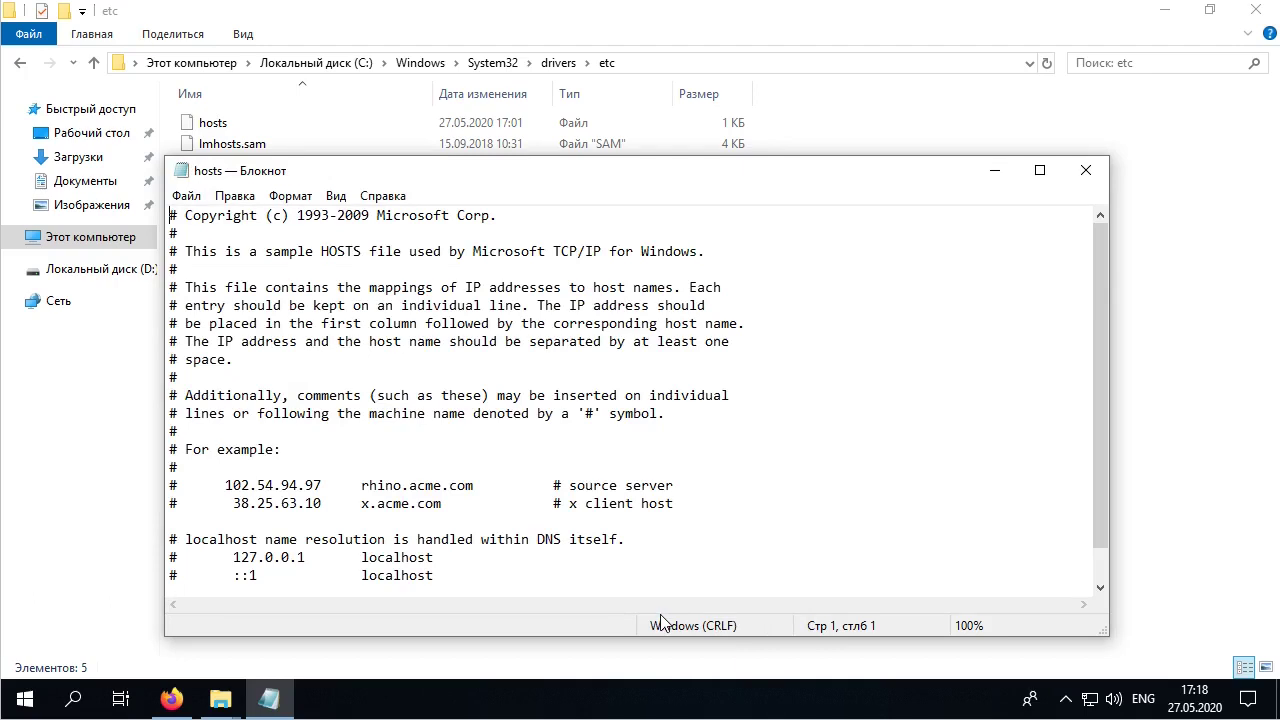
scroll(669, 374, "down", 1)
left_click(441, 575)
type("19")
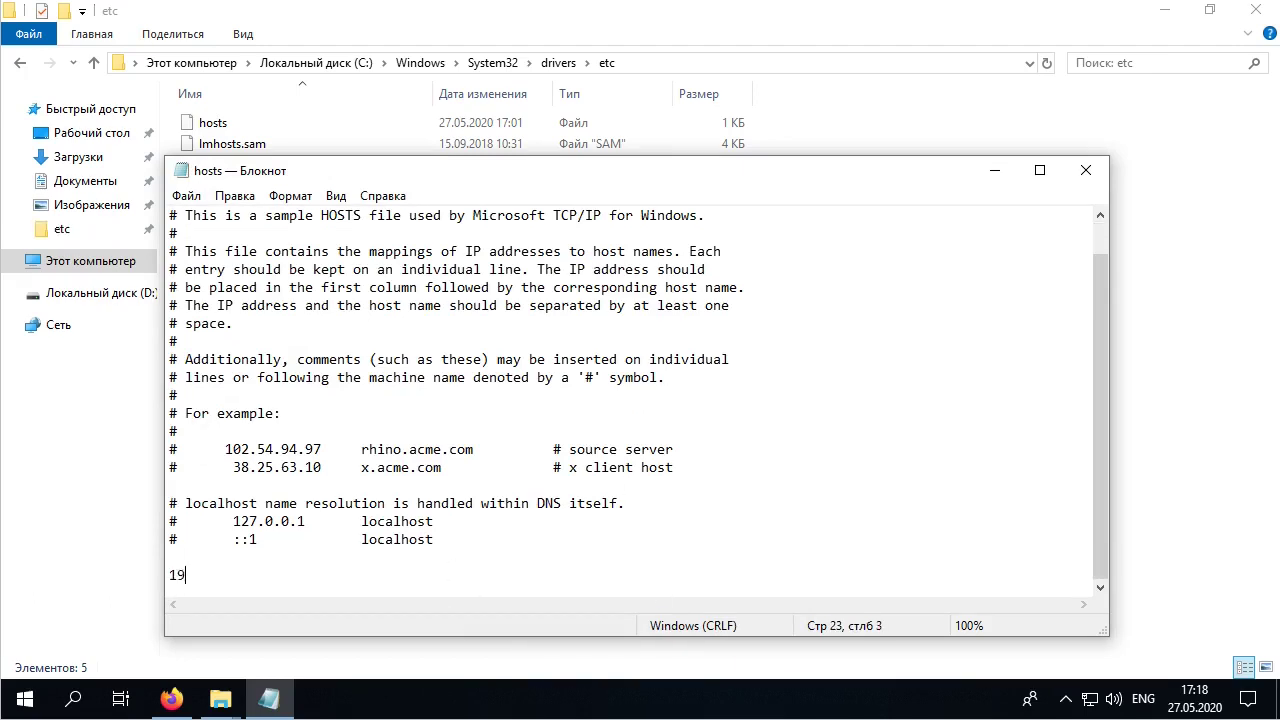
type("2.168.1.165  lernado.")
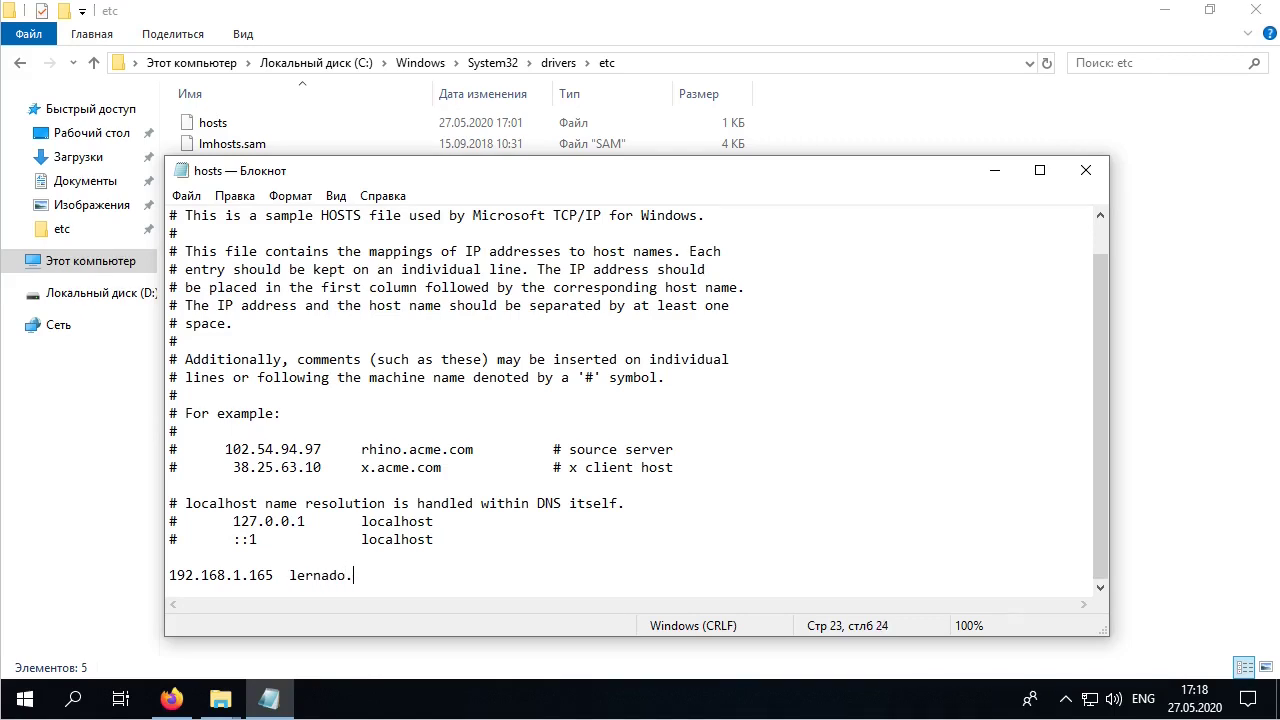
type("lan  www.lernado.lan")
key("ctrl+s")
left_click(187, 196)
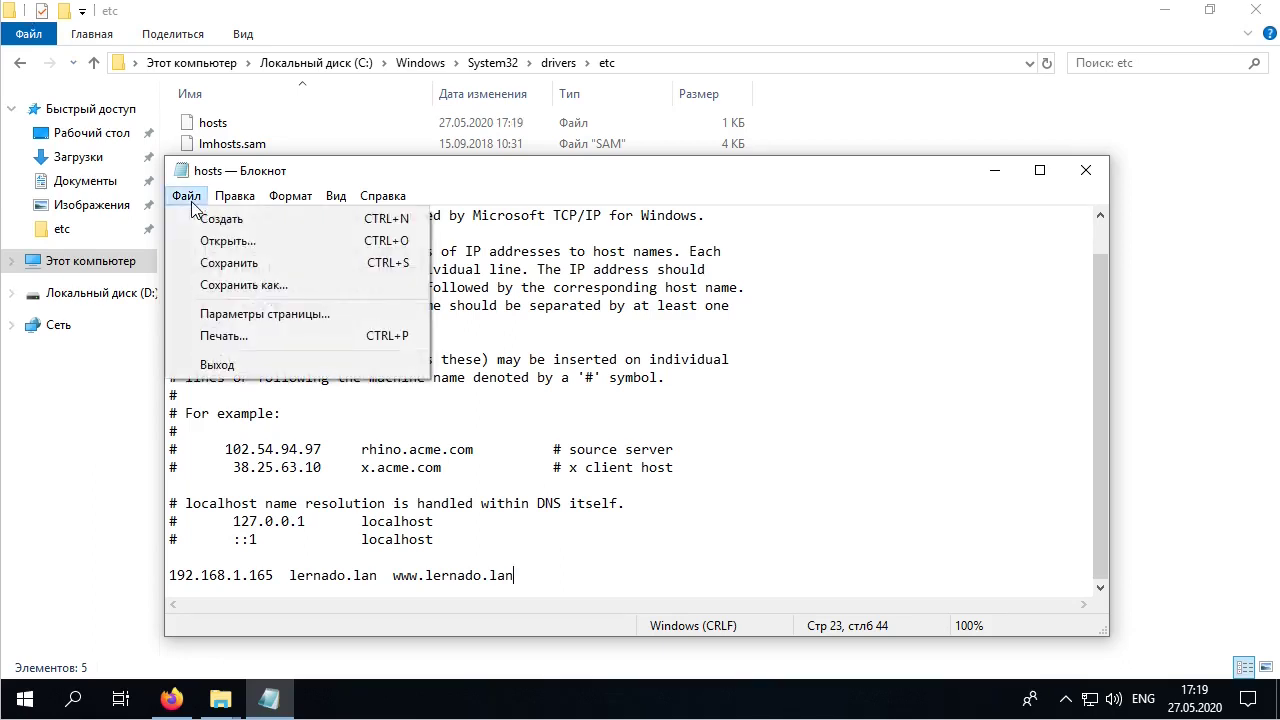
left_click(229, 263)
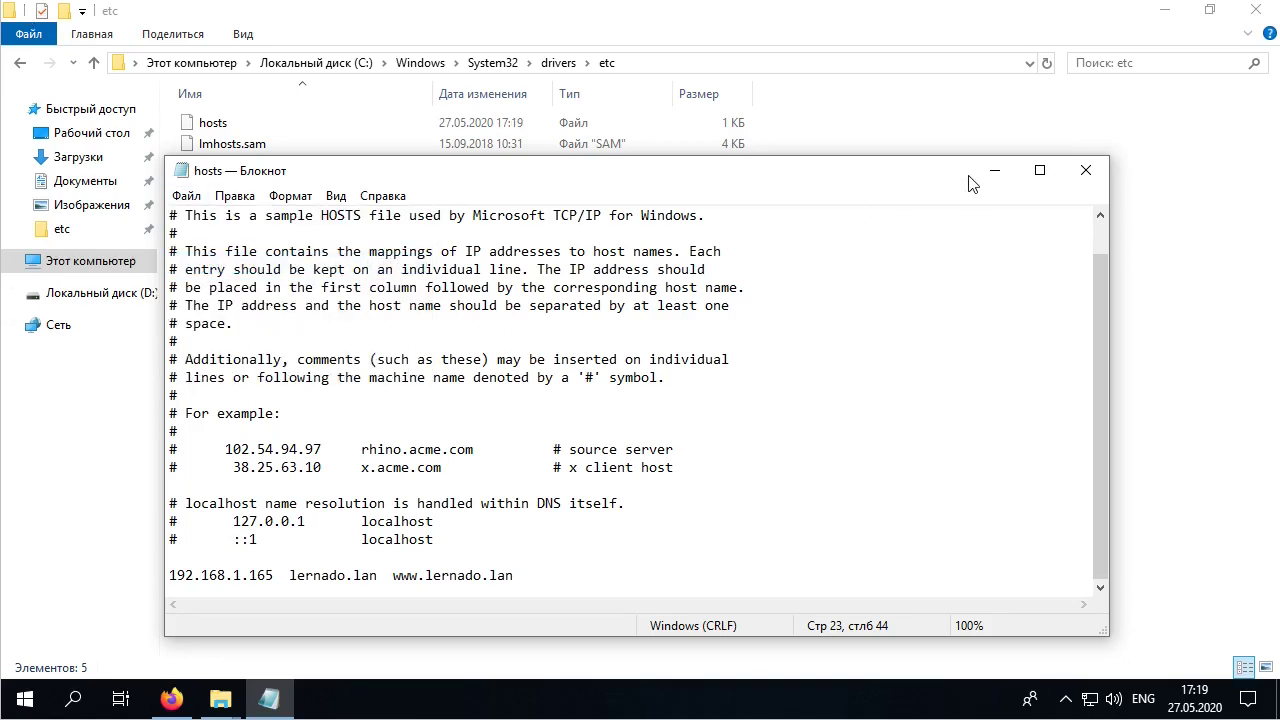
left_click(1082, 171)
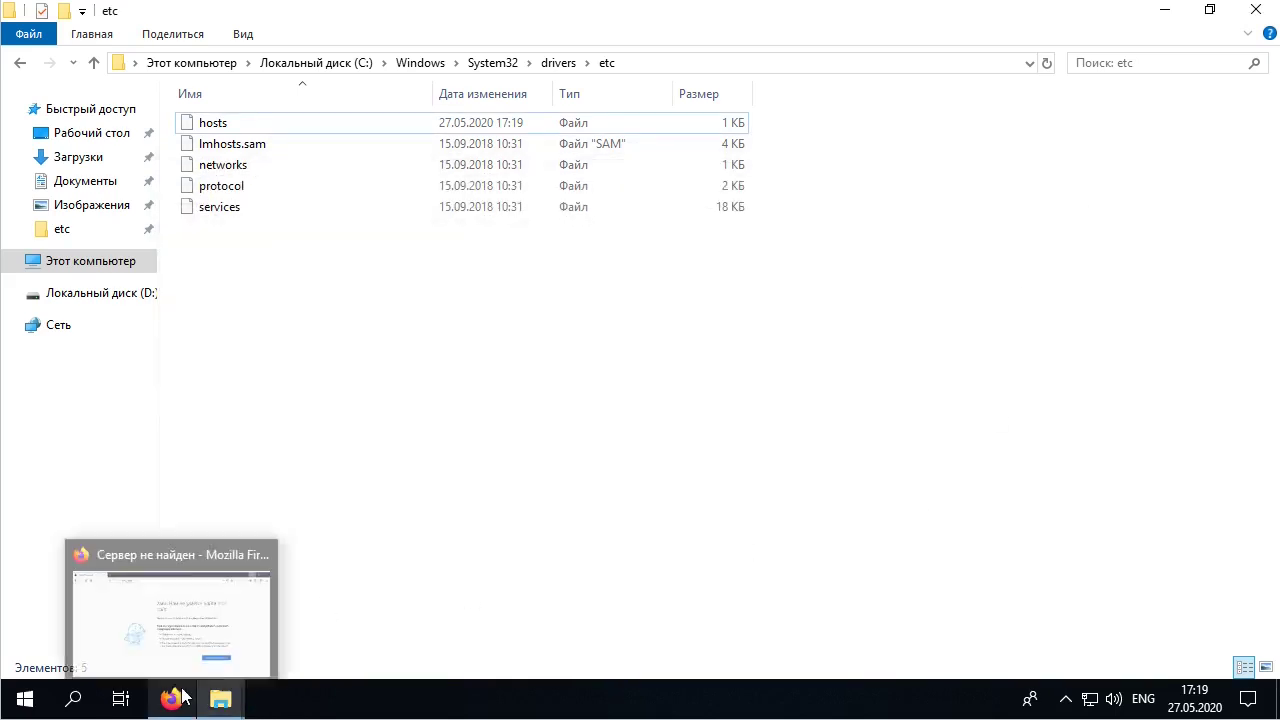
left_click(172, 698)
key("ctrl+l")
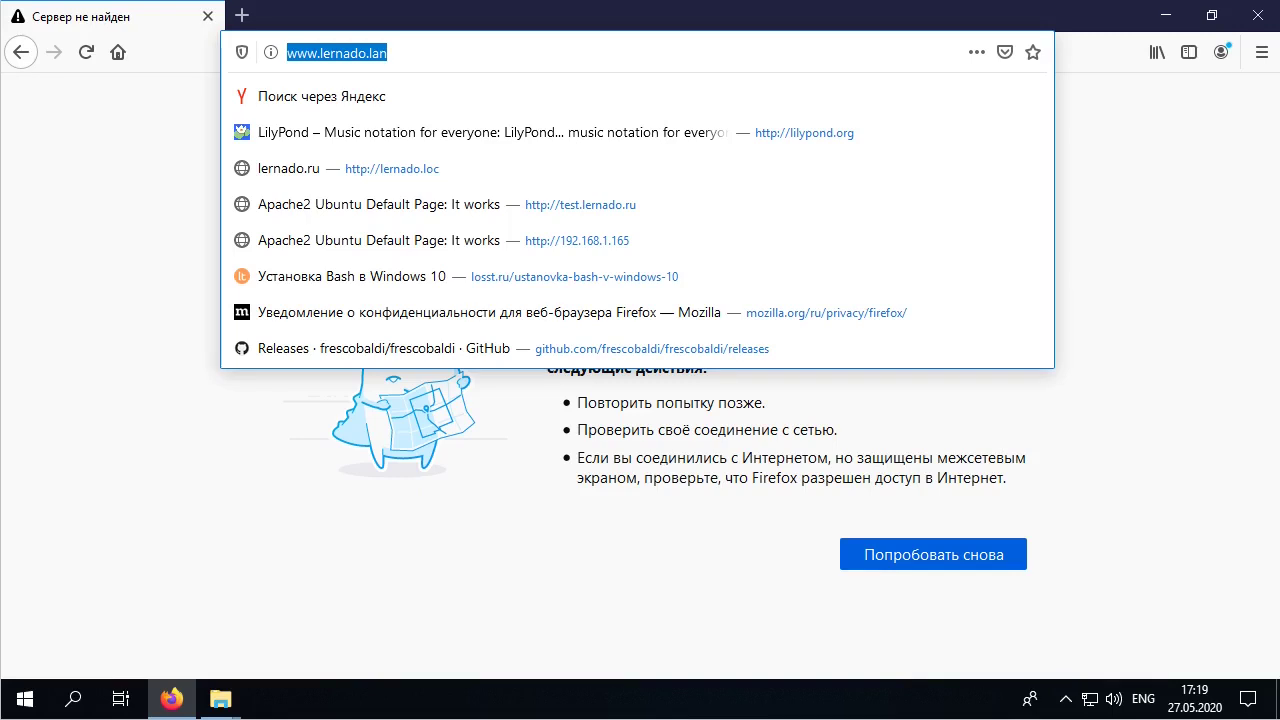
left_click(476, 54)
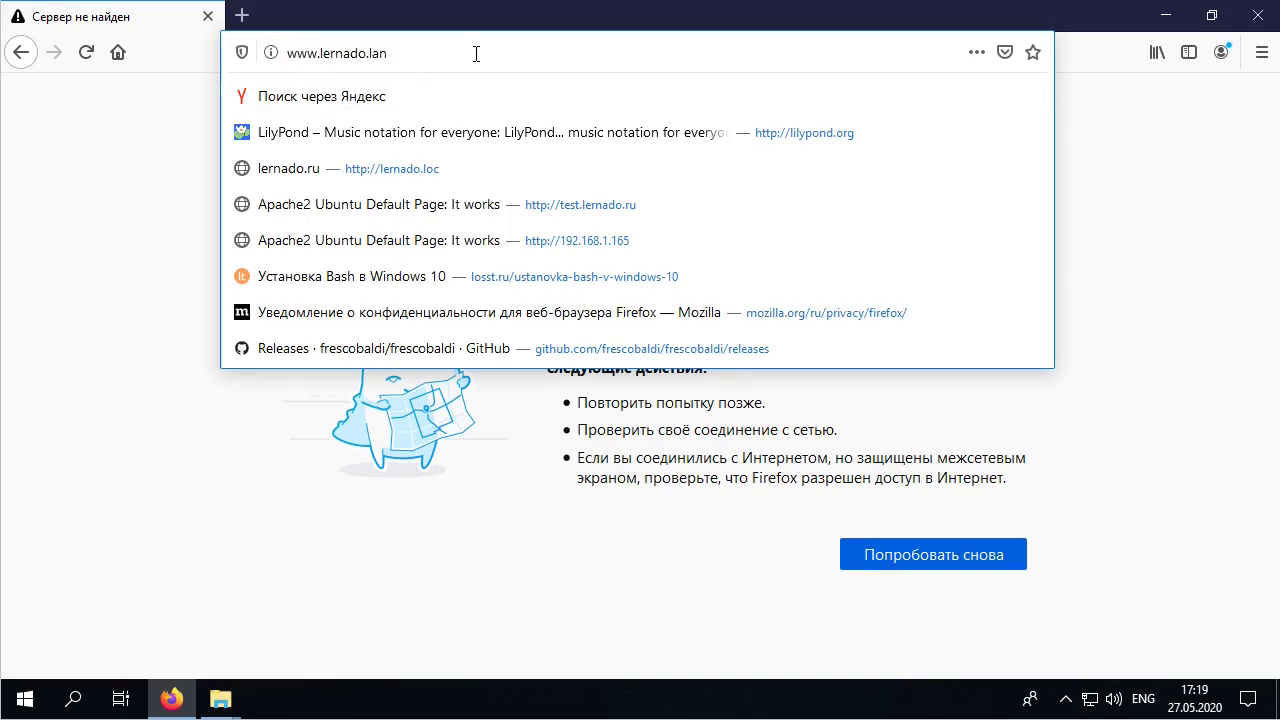
key("BackSpace")
key("BackSpace")
key("BackSpace")
key("BackSpace")
key("BackSpace")
key("BackSpace")
key("BackSpace")
key("BackSpace")
key("BackSpace")
key("BackSpace")
key("BackSpace")
key("BackSpace")
key("BackSpace")
key("BackSpace")
key("BackSpace")
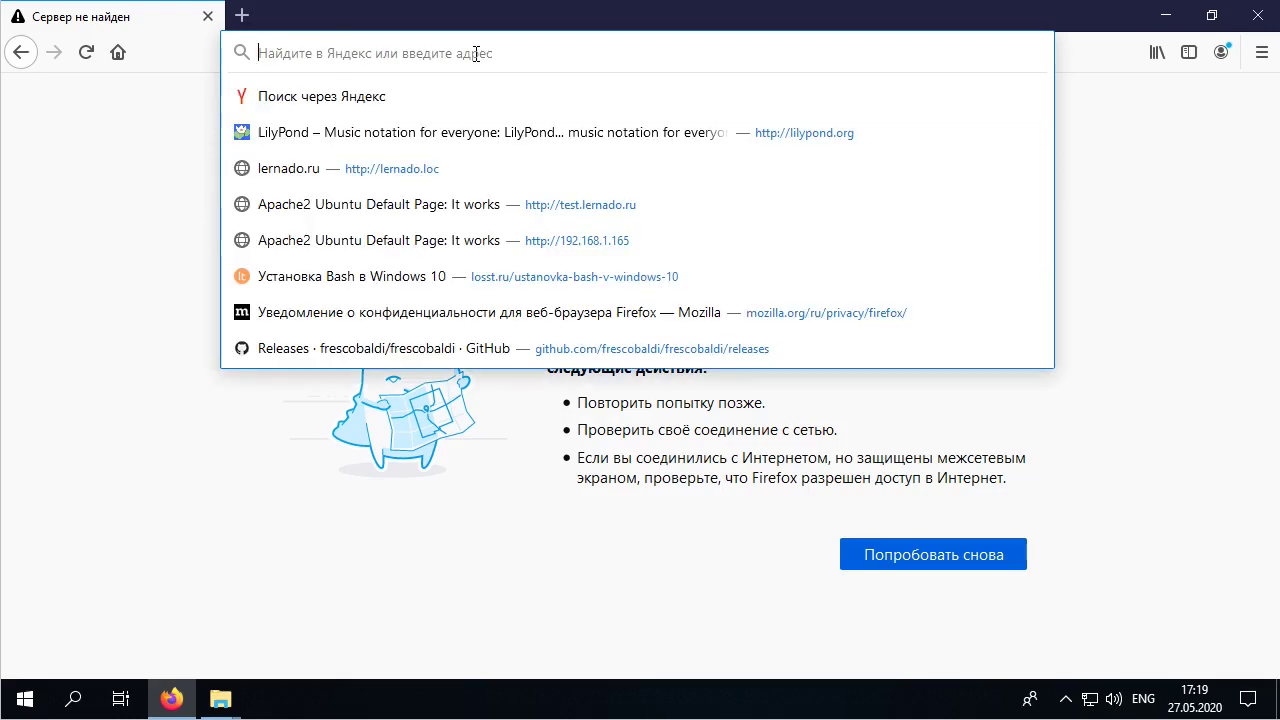
type("lernado.lan")
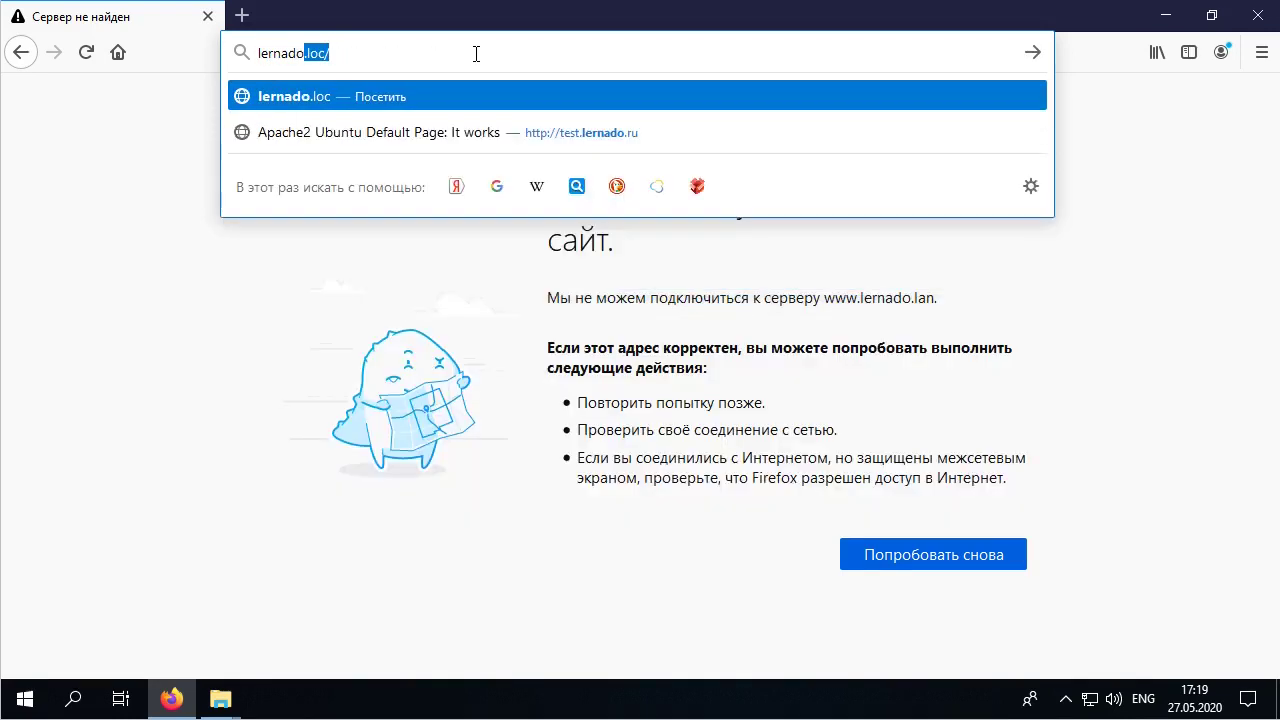
key("Return")
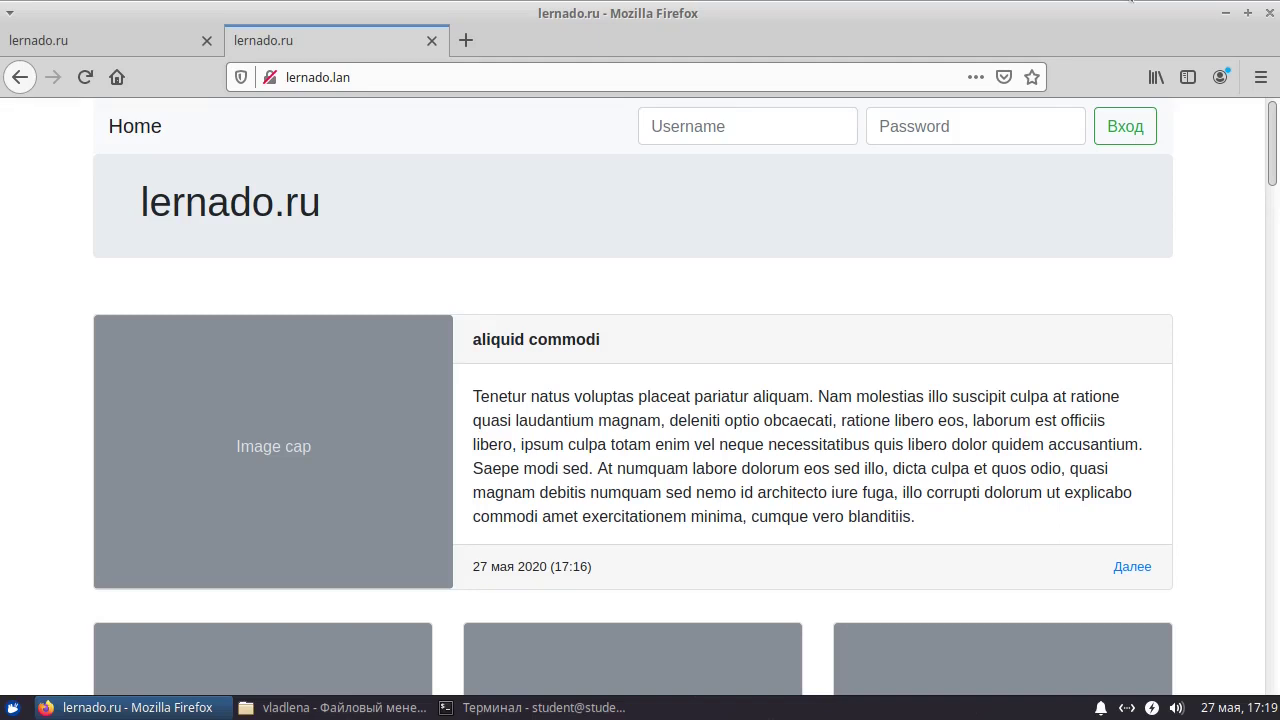
In the SITE terminal tab, run 'tail logs/access.log' to show the latest requests
left_click(1226, 14)
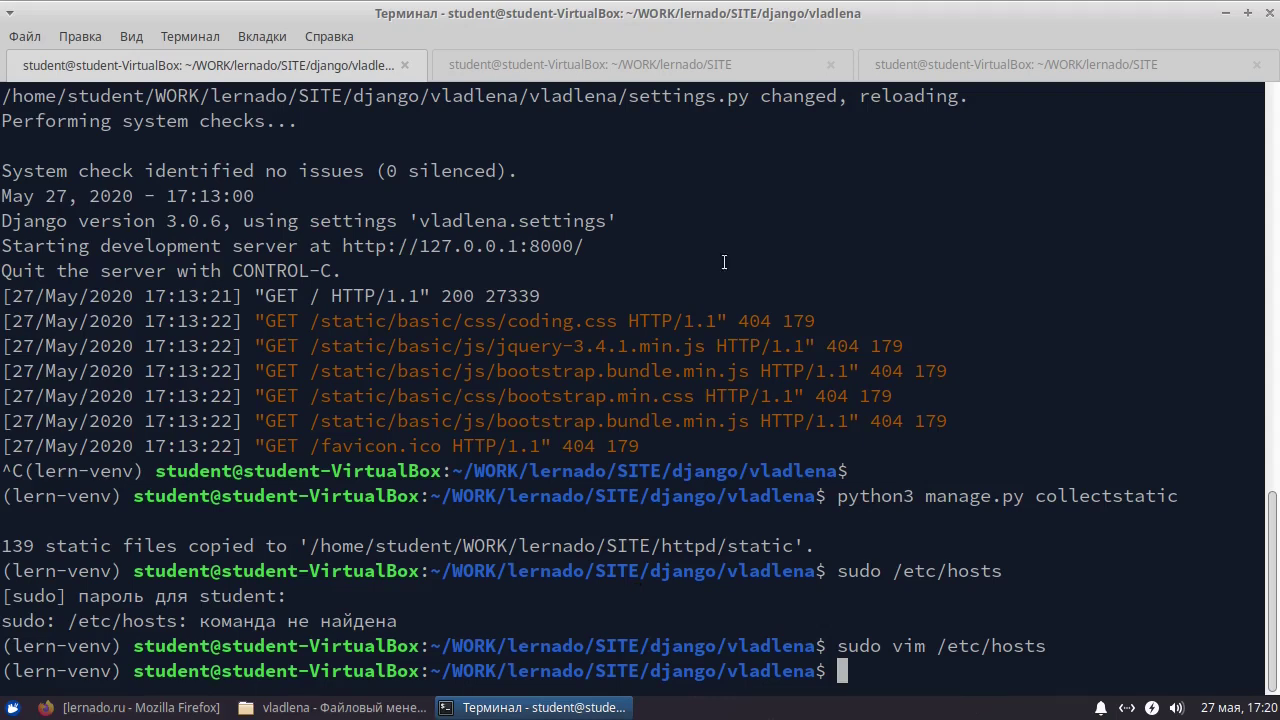
left_click(1035, 69)
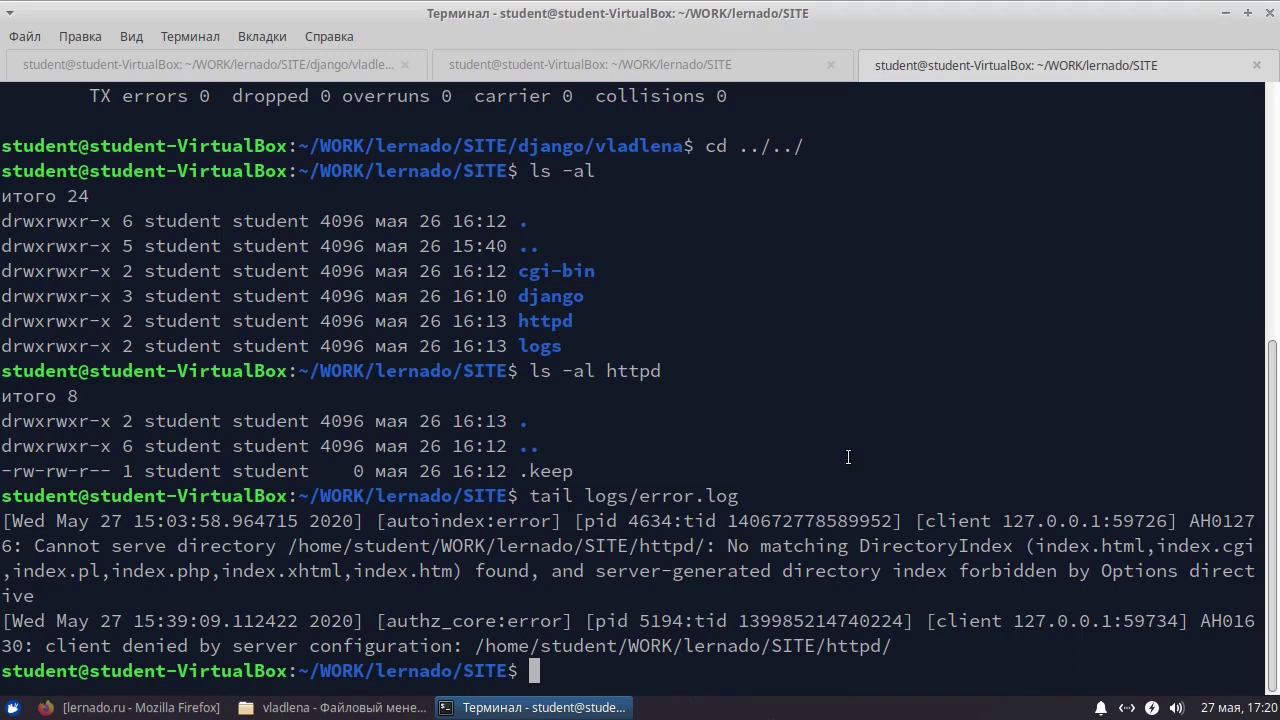
type("tail logs/acc")
key("Tab")
key("Return")
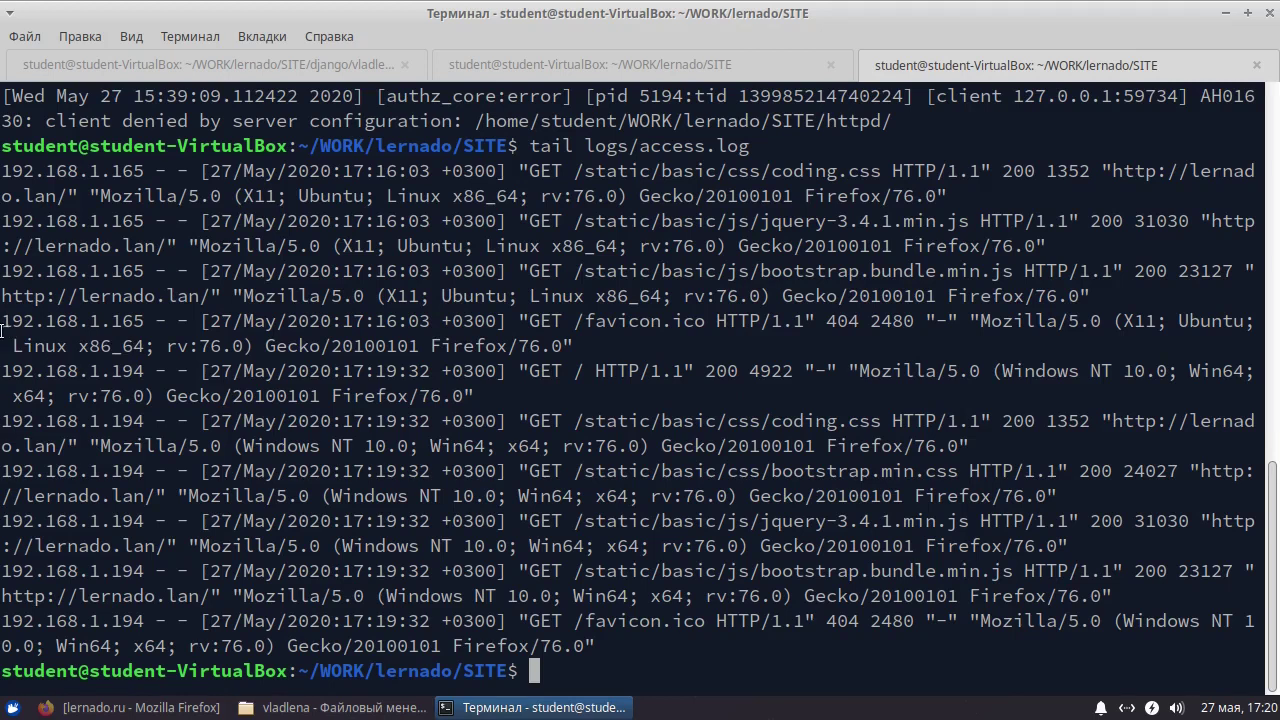
Mark the client address 192.168.1.194 in a log line, then minimize the terminal
left_click_drag(5, 323, 181, 315)
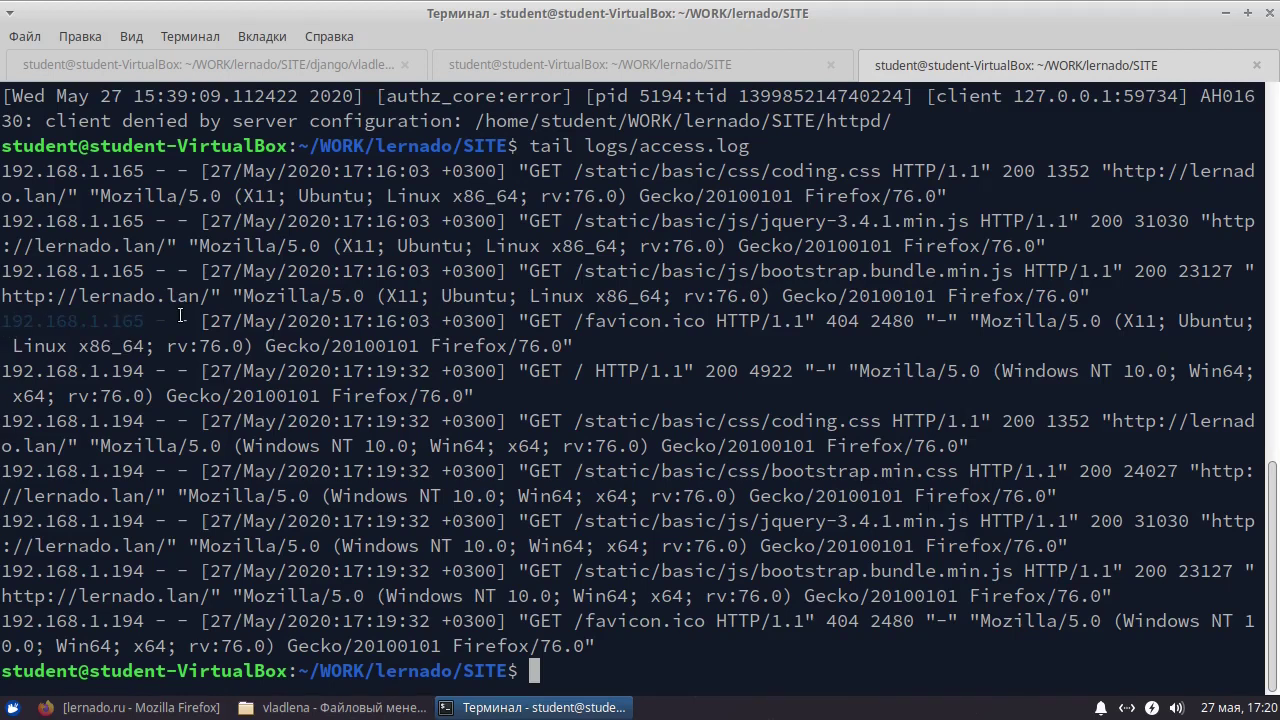
left_click(181, 316)
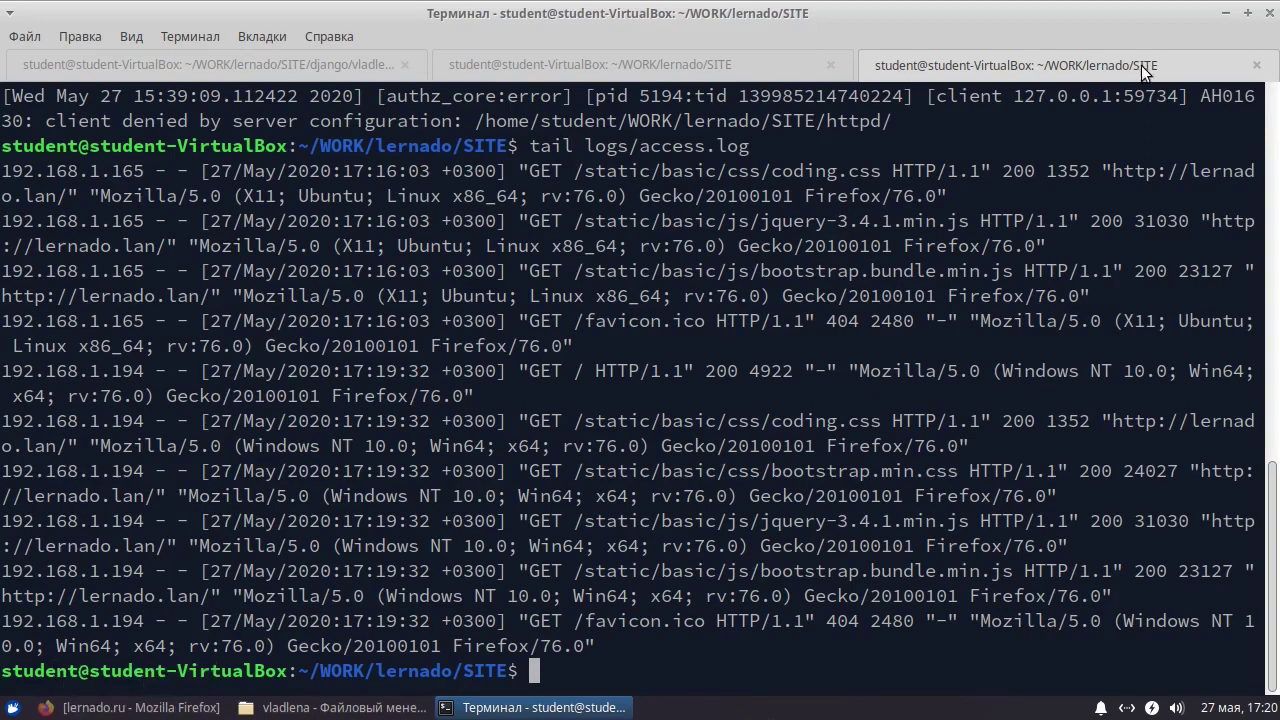
left_click(1224, 14)
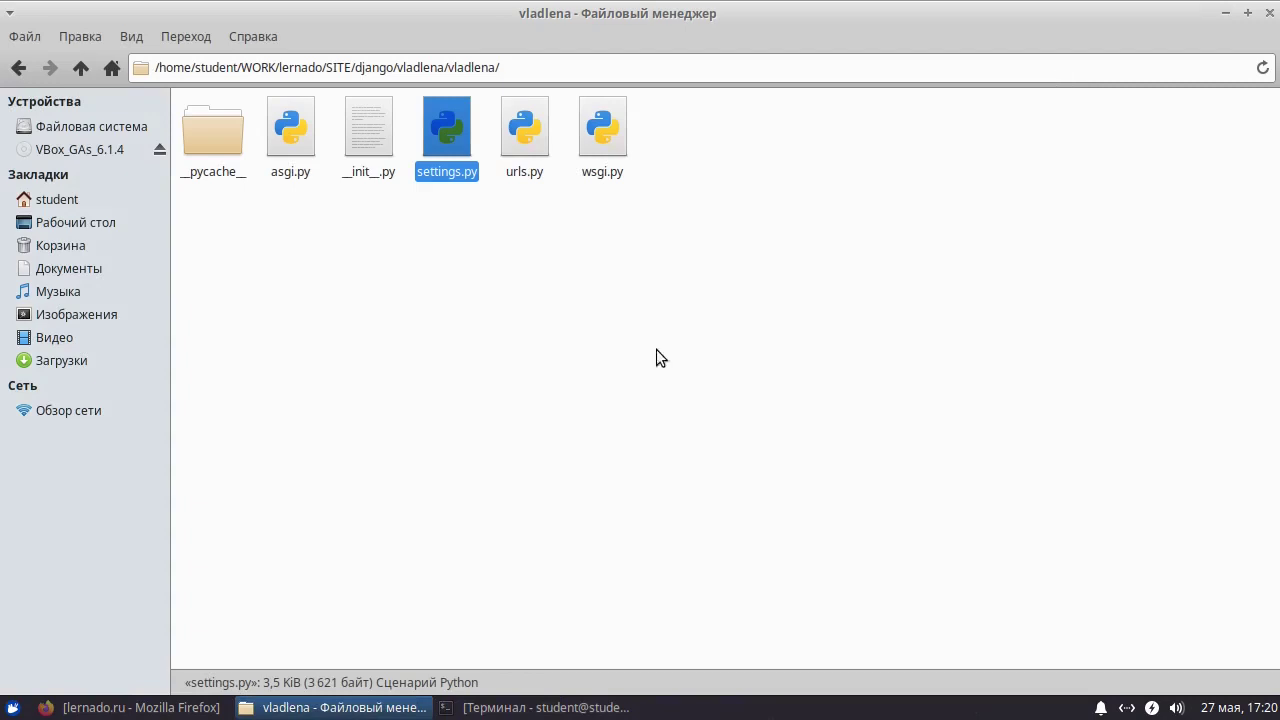
left_click(628, 398)
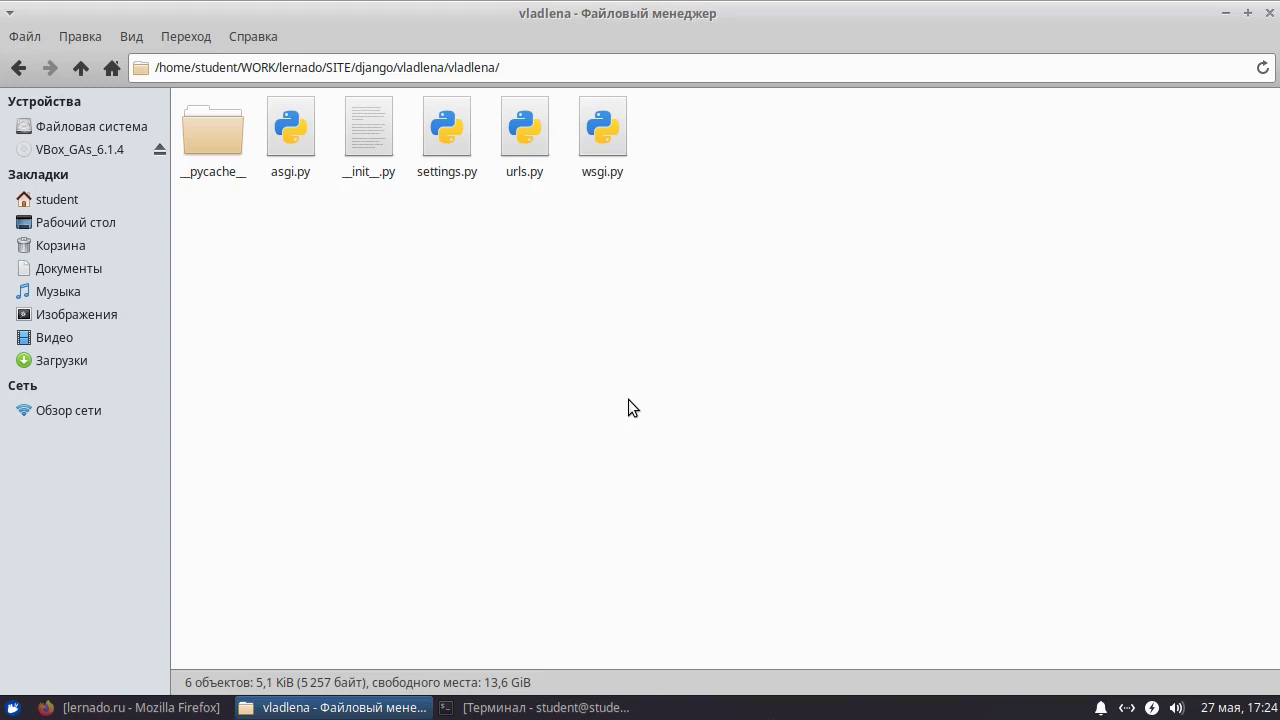
Load lernado.ru in a new Firefox tab
left_click(120, 707)
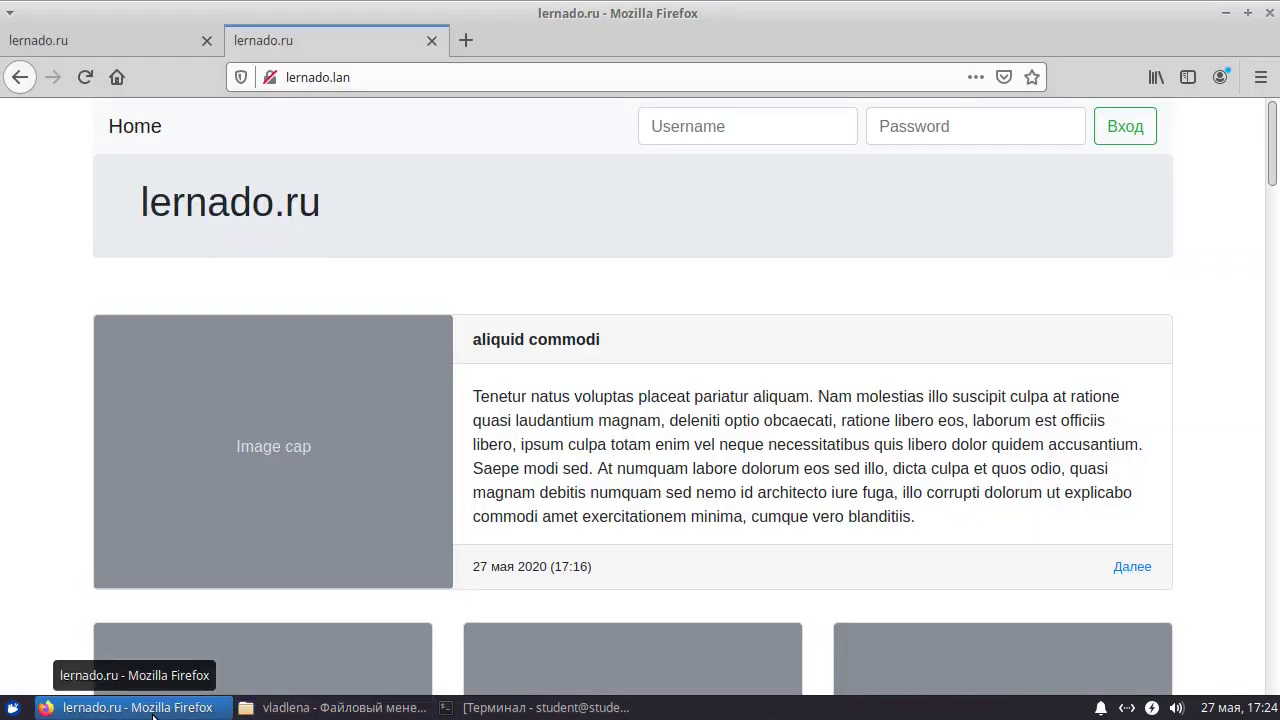
left_click(465, 40)
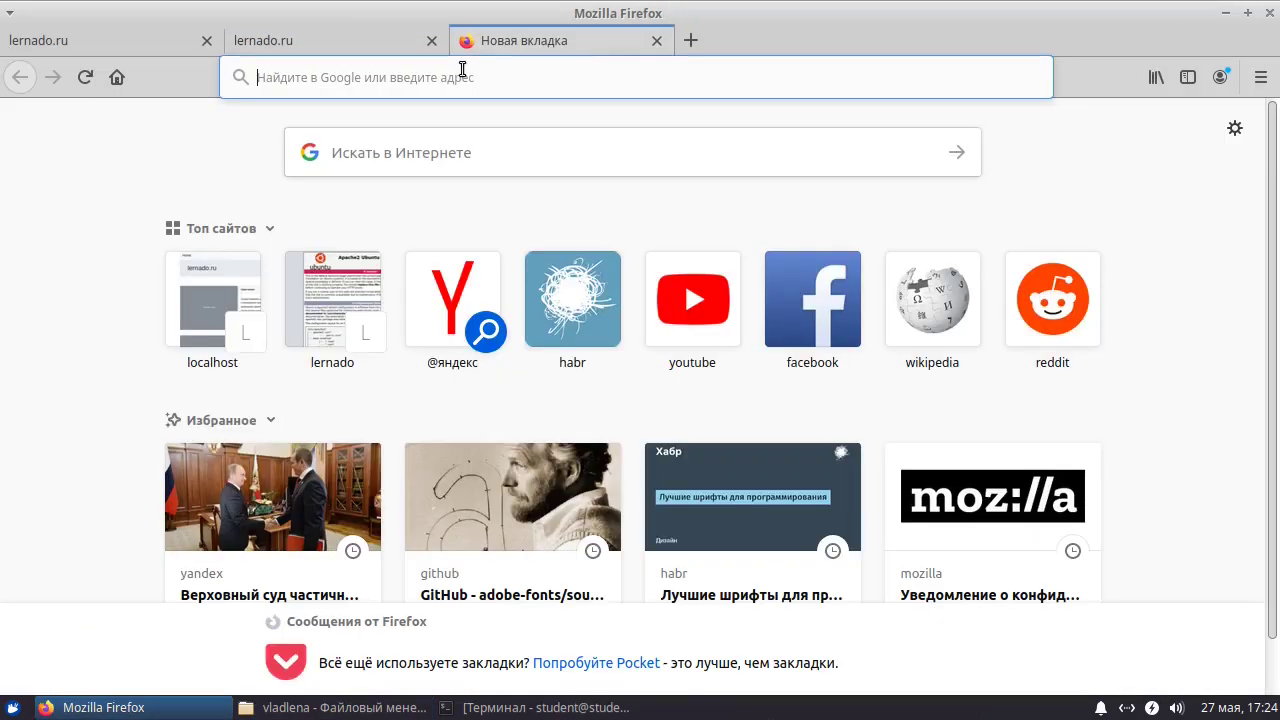
left_click(466, 77)
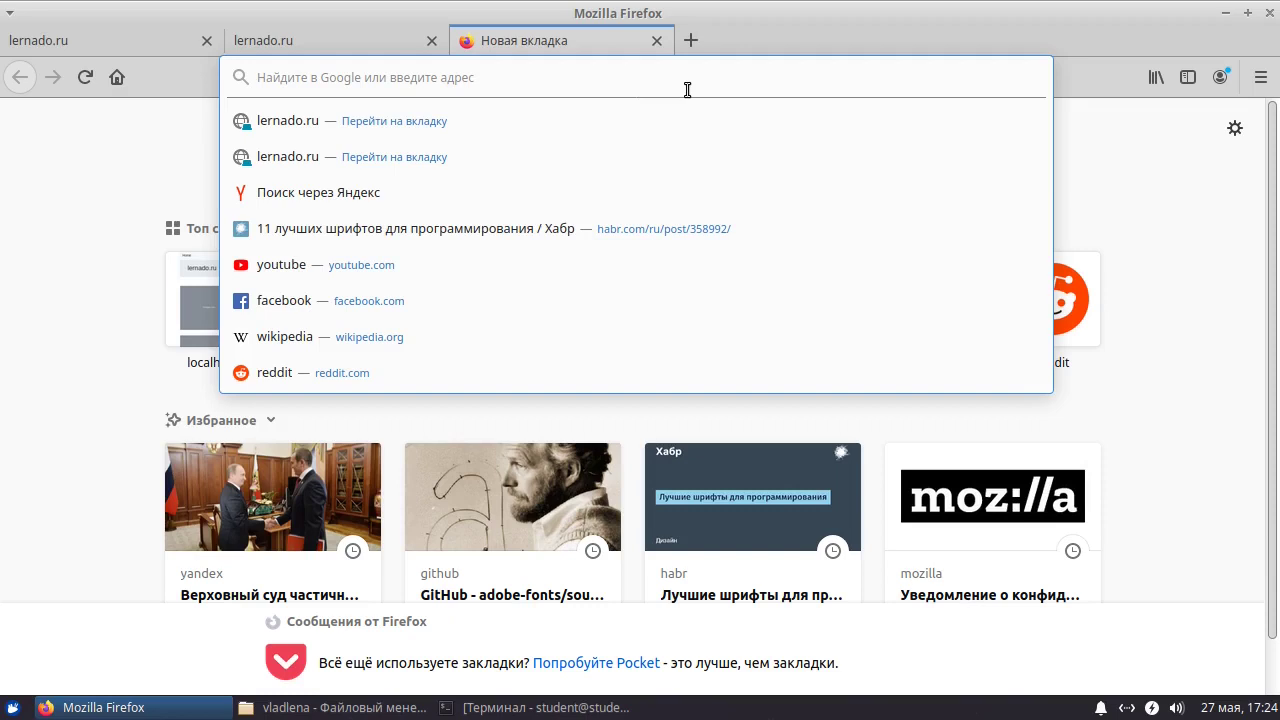
type("ler")
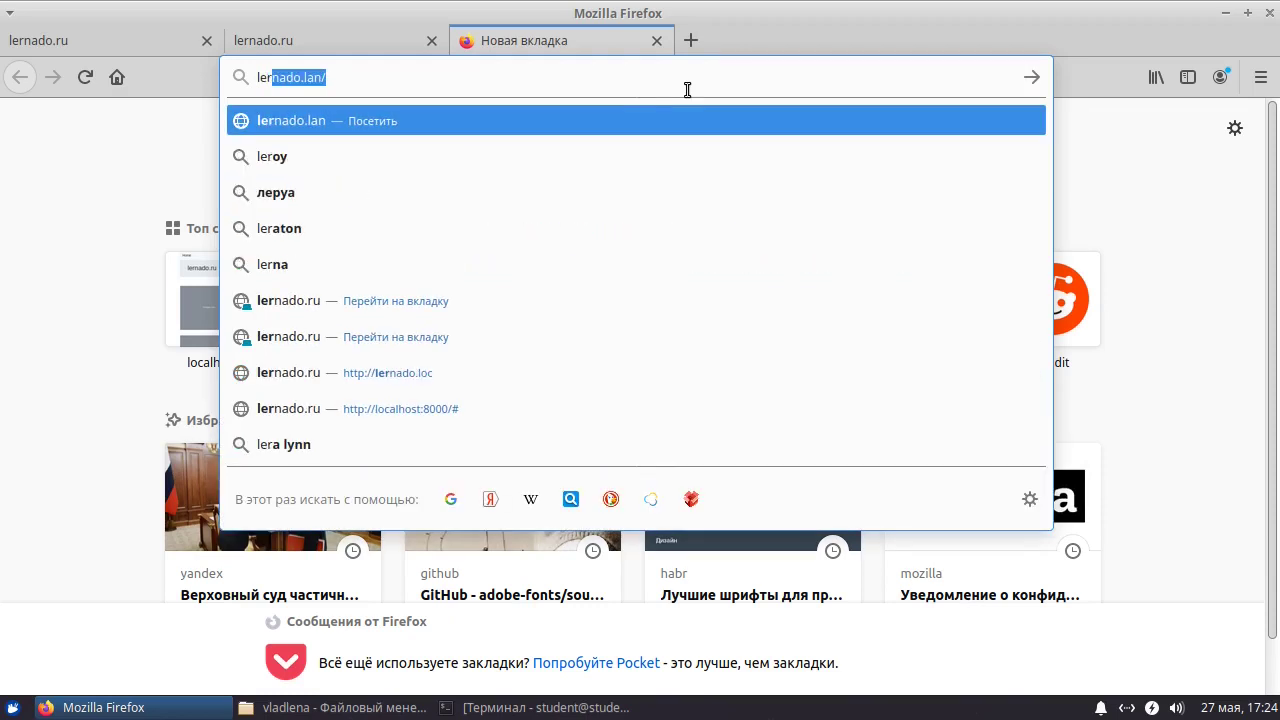
type("na")
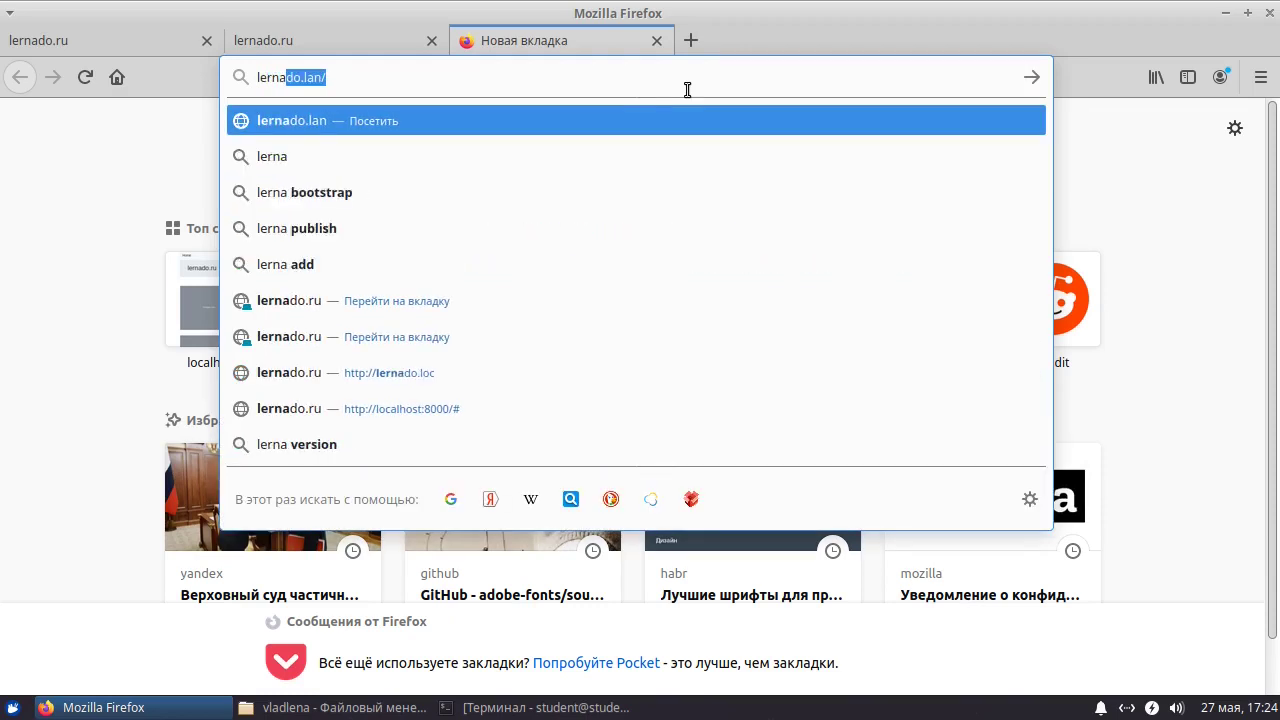
type("do.ru")
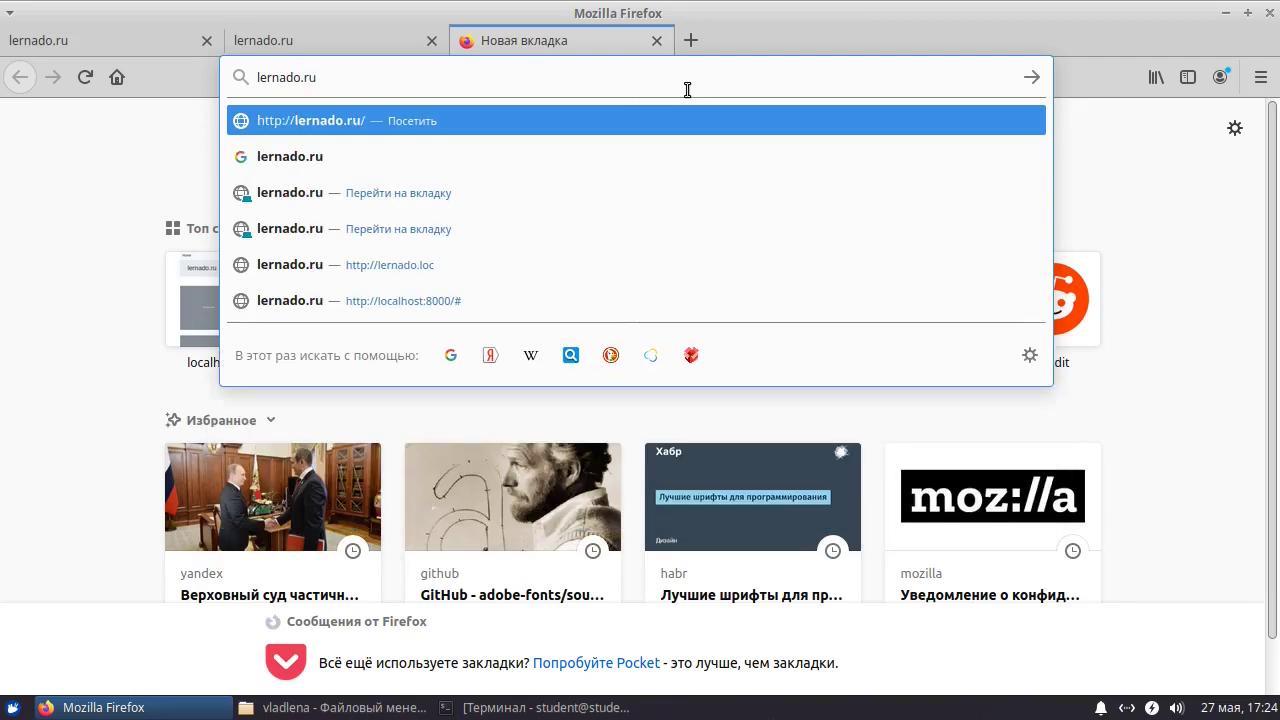
key("Return")
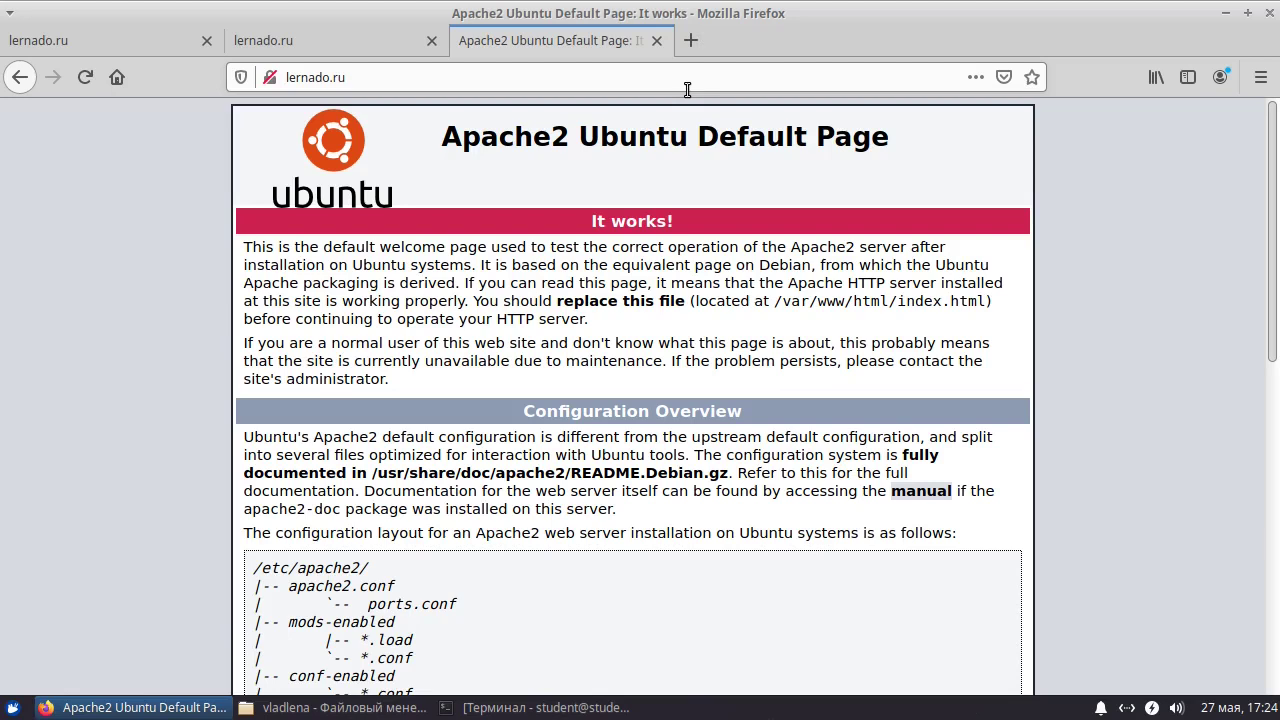
Change the address to test.lernado.ru and load it
left_click(687, 88)
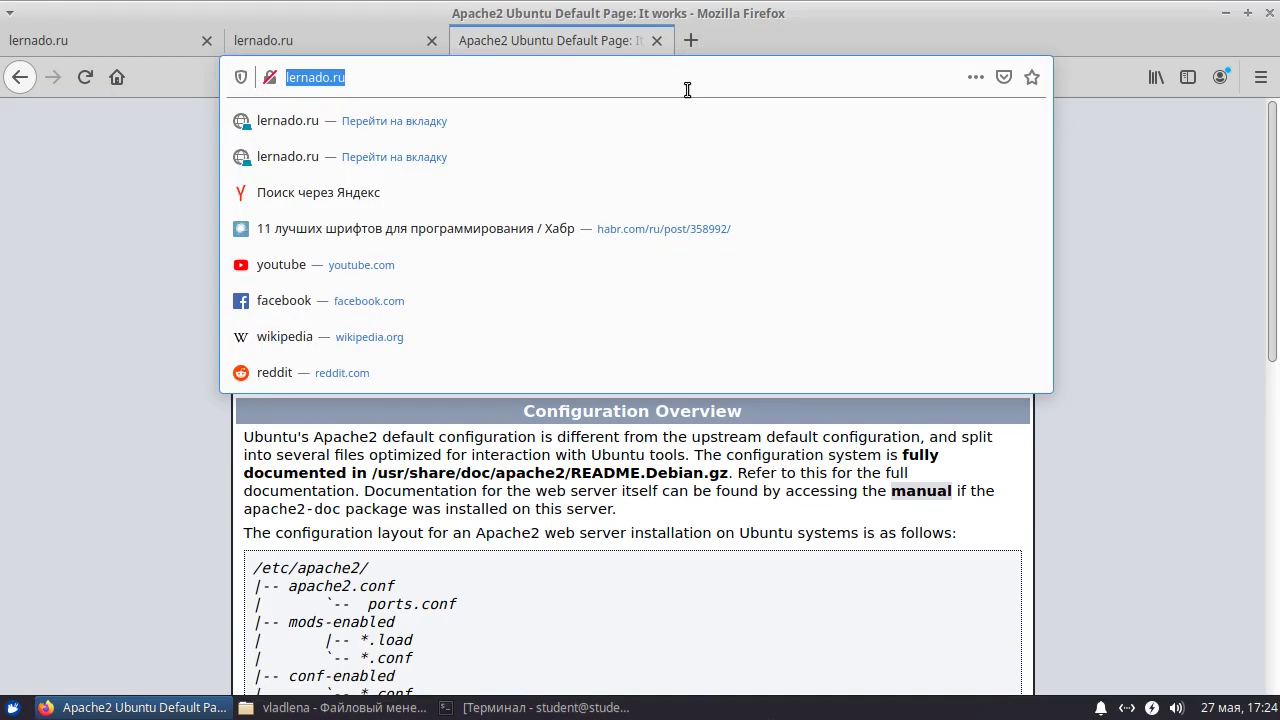
left_click(687, 89)
key("Home")
type("test")
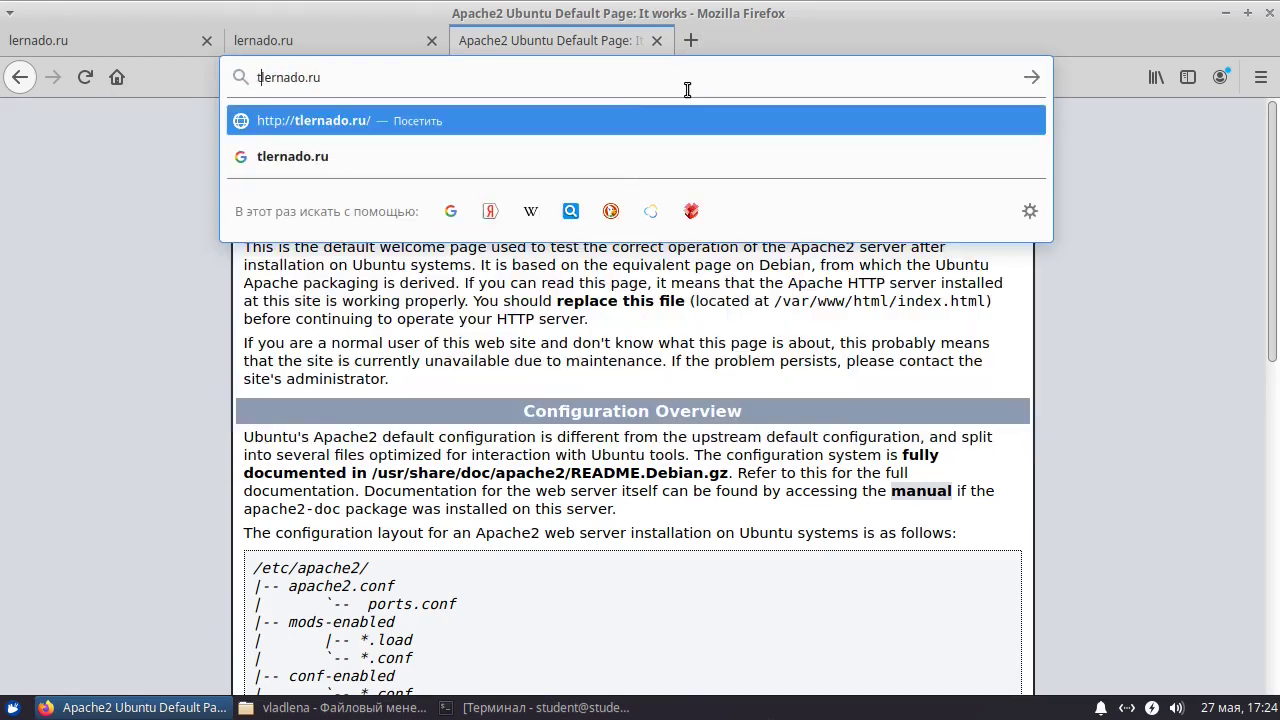
type(".")
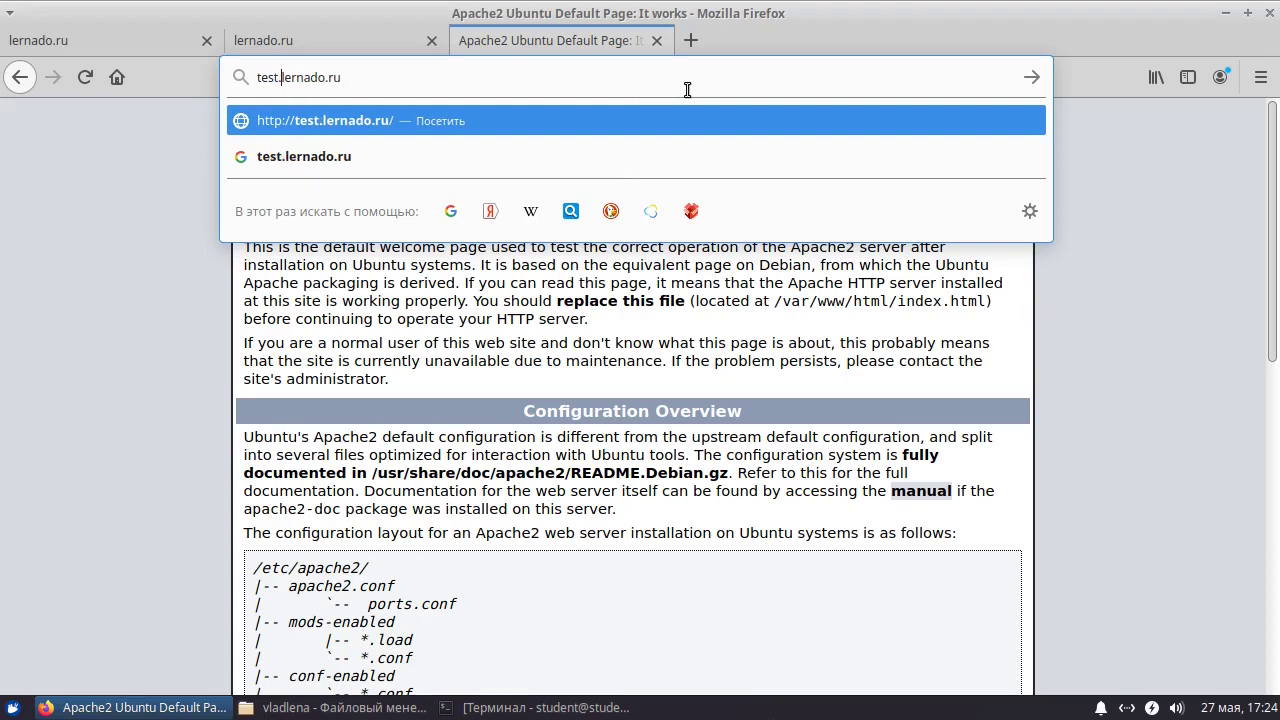
key("Return")
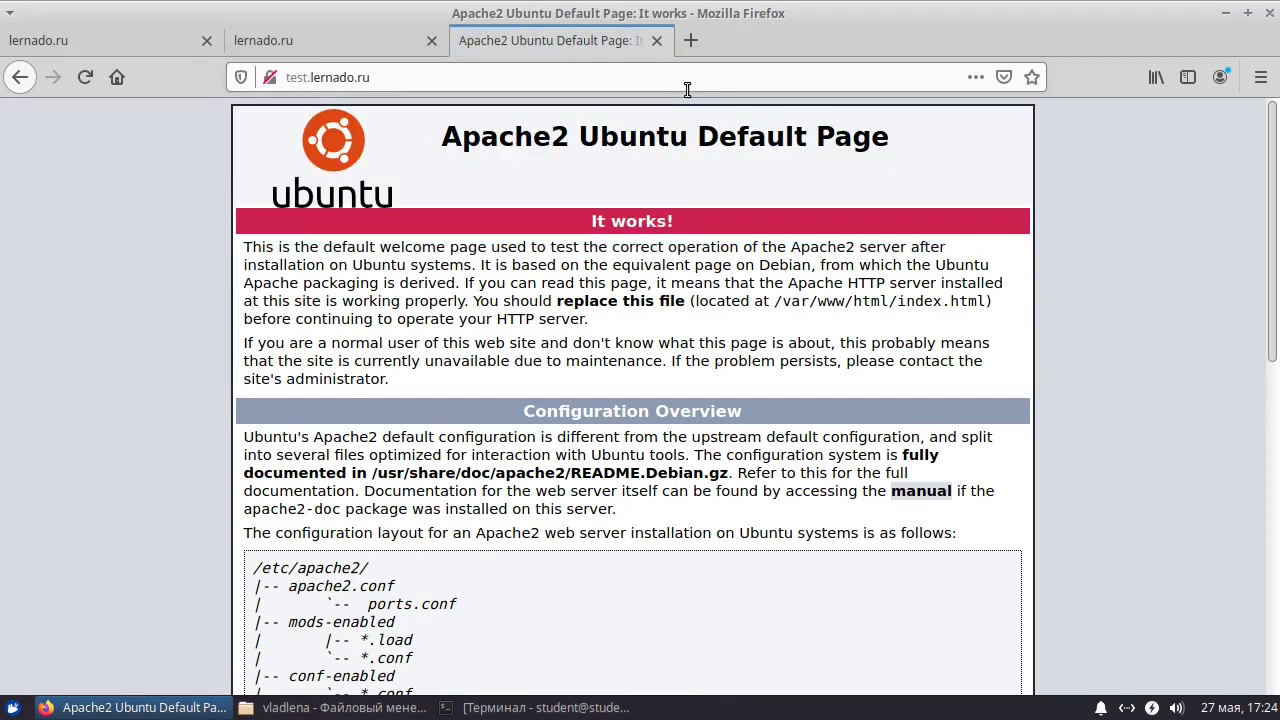